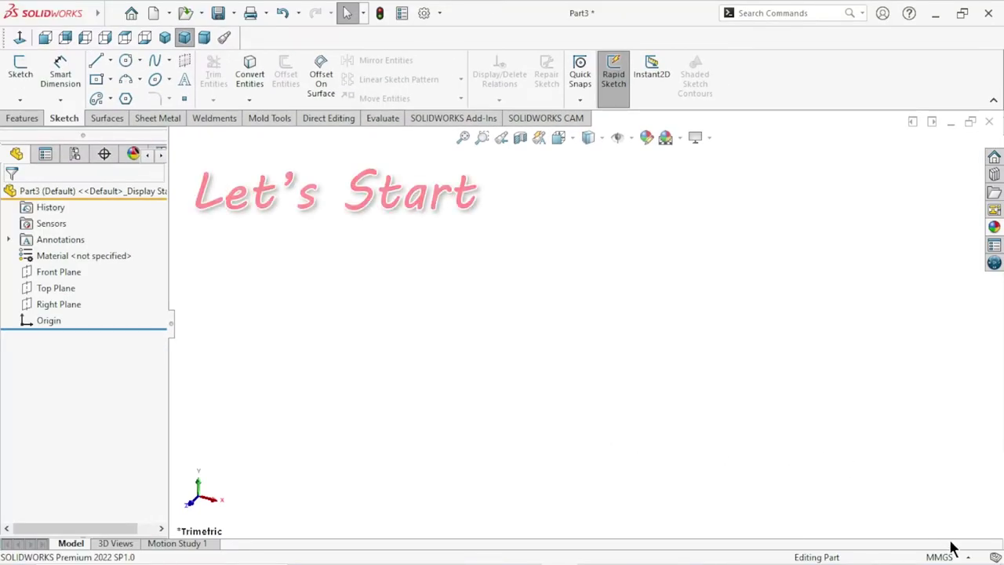
- Set the document units to IPS (inch, pound, second) and start Sketch1 on the Front Plane
{"action": "left_click", "coordinate": [955, 558]}
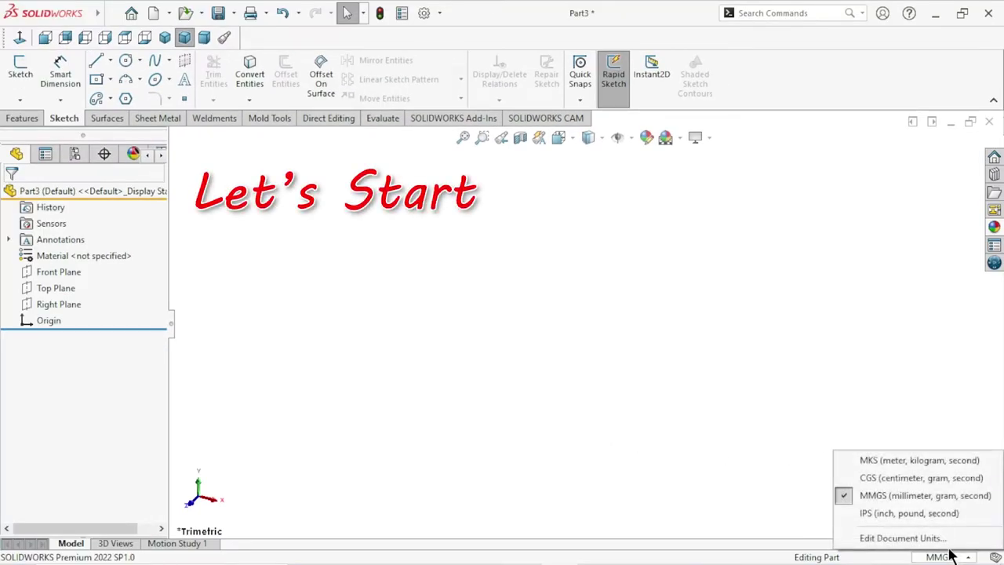
{"action": "left_click", "coordinate": [868, 511]}
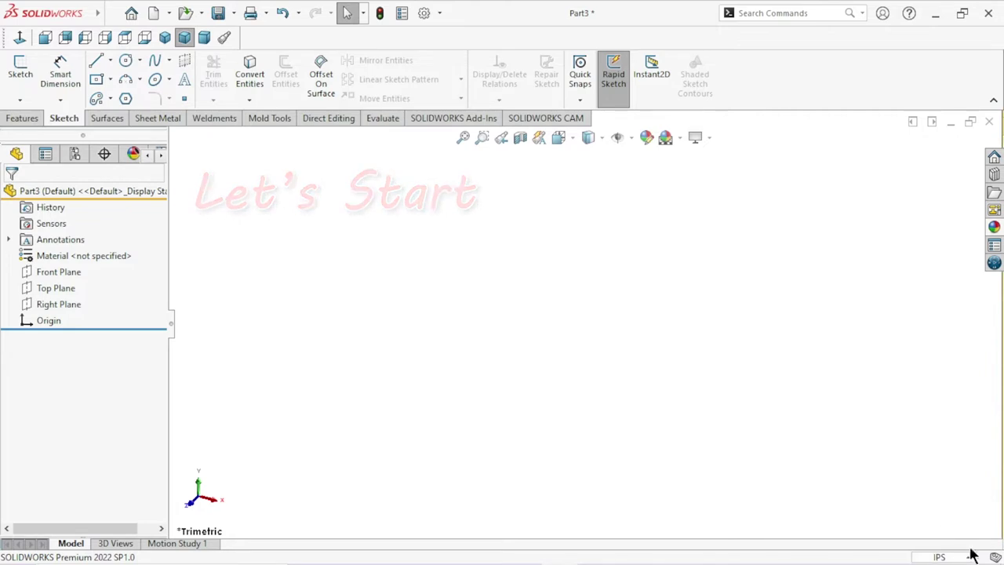
{"action": "left_click", "coordinate": [80, 271]}
{"action": "left_click", "coordinate": [94, 251]}
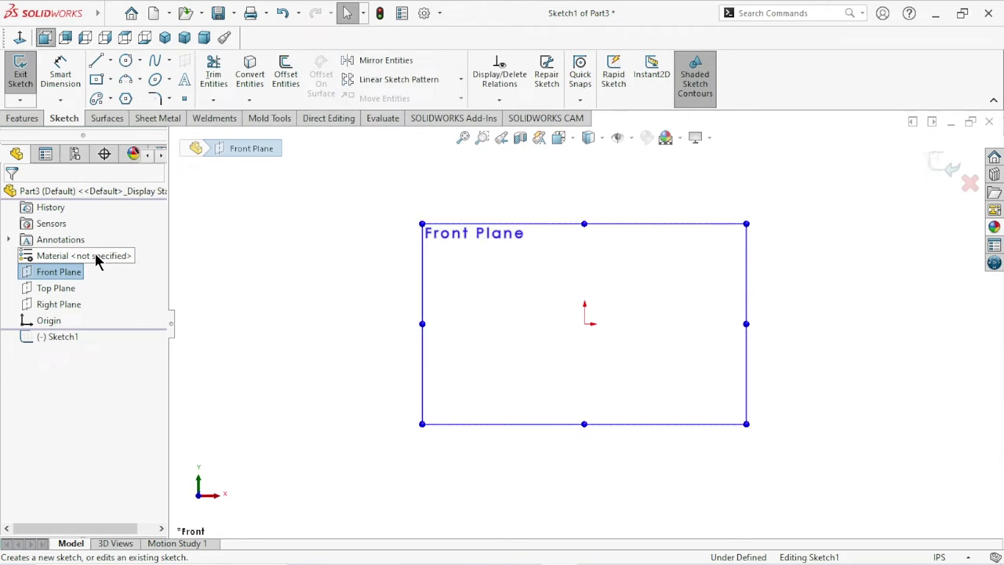
{"action": "left_click", "coordinate": [189, 162]}
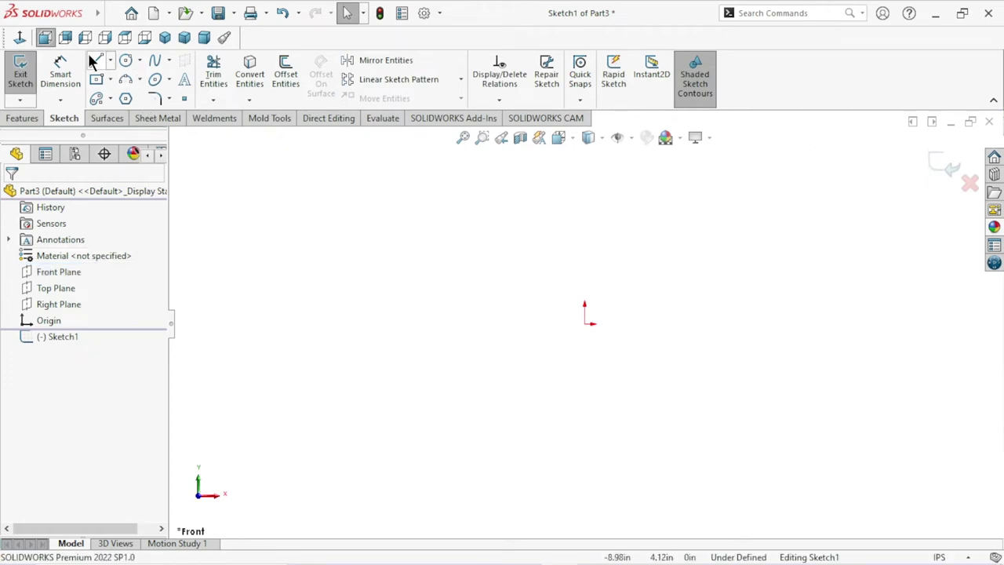
- From the origin, draw the horizontal seat line, a short vertical segment and a tangent corner arc
{"action": "key", "text": "l"}
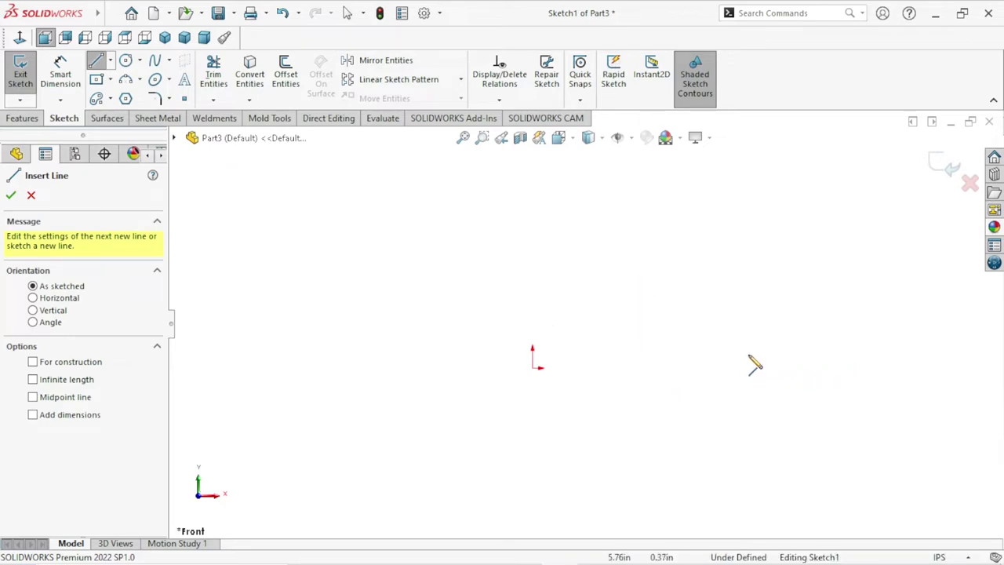
{"action": "left_click", "coordinate": [533, 367]}
{"action": "left_click", "coordinate": [795, 368]}
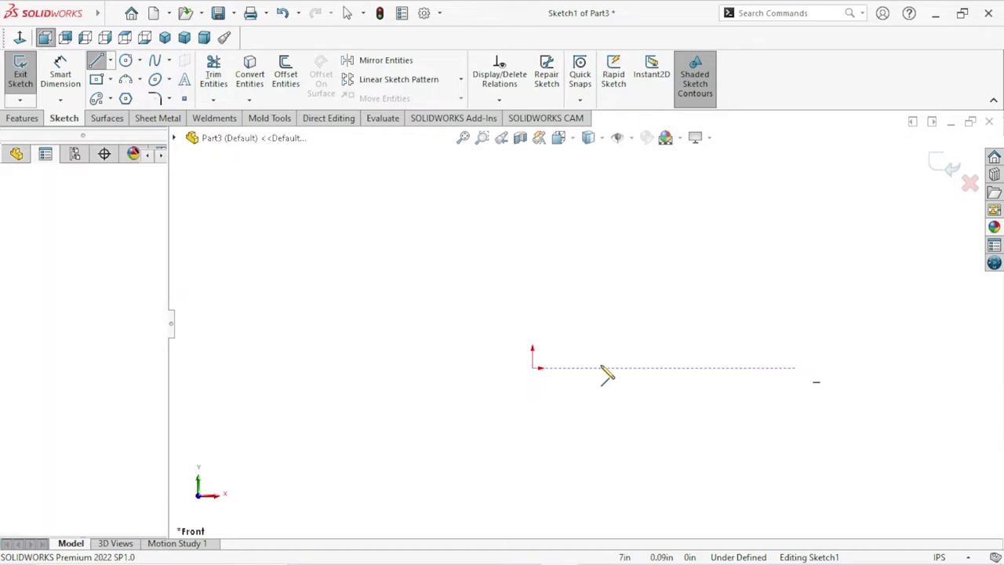
{"action": "left_click", "coordinate": [534, 368]}
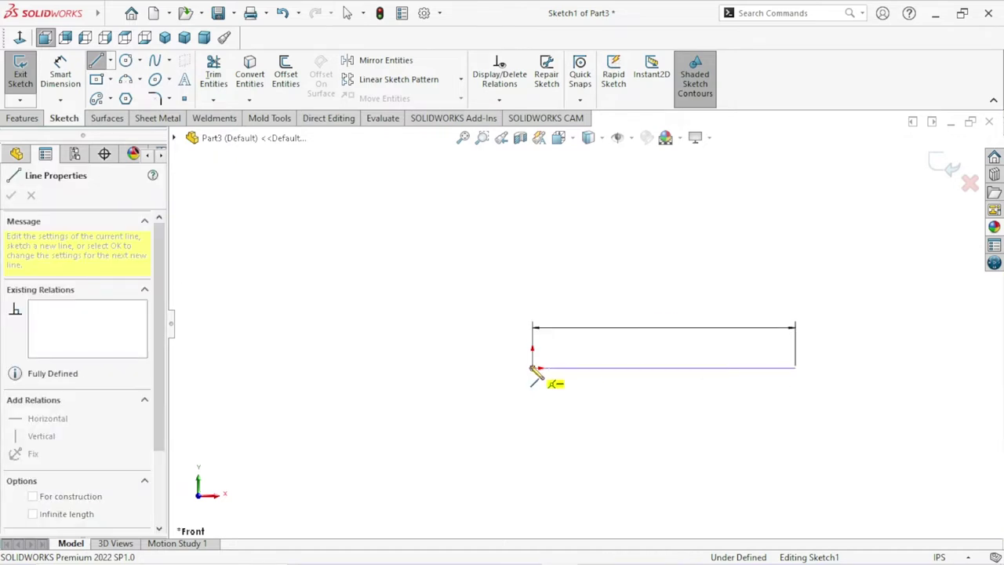
{"action": "left_click", "coordinate": [531, 343]}
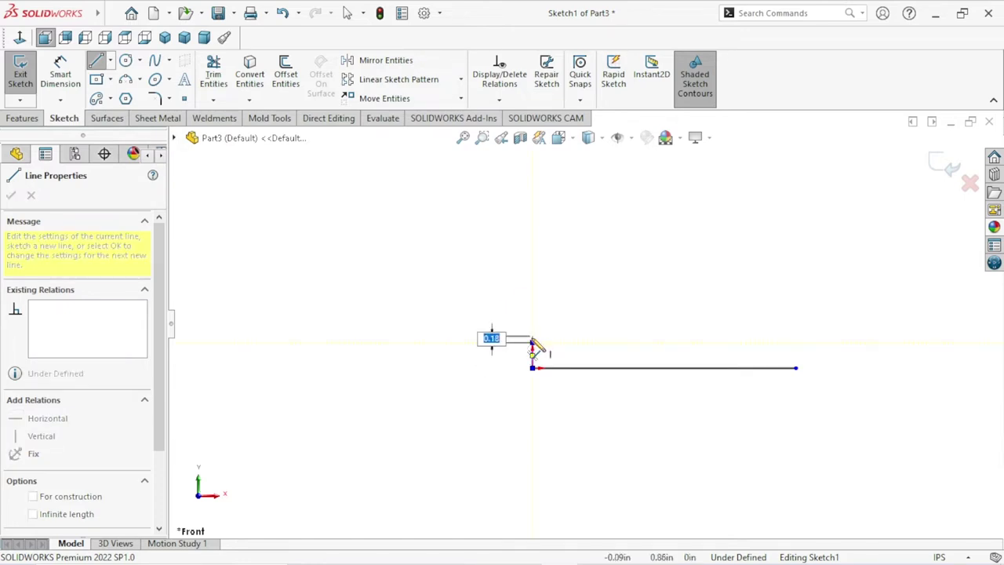
{"action": "key", "text": "a"}
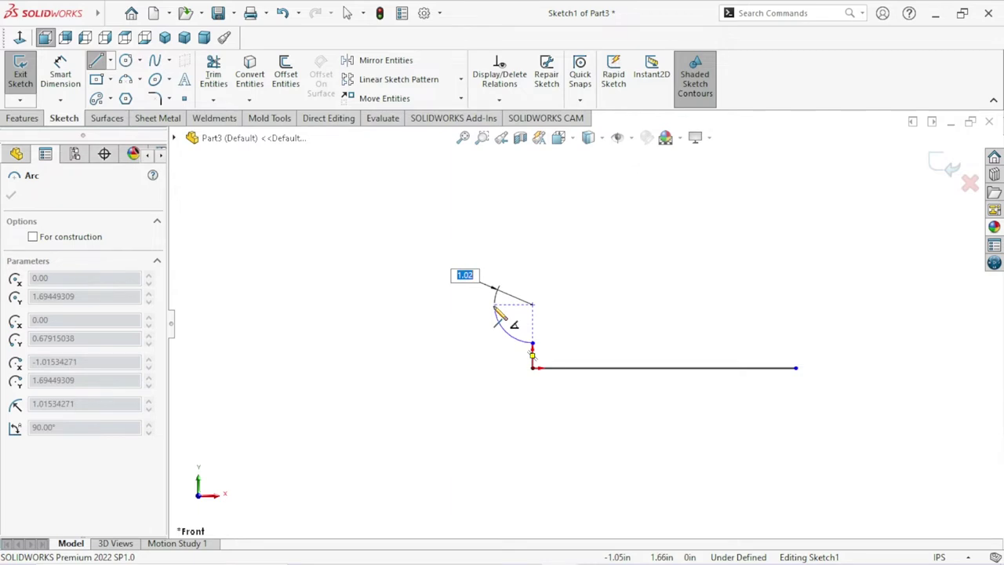
{"action": "left_click", "coordinate": [494, 306]}
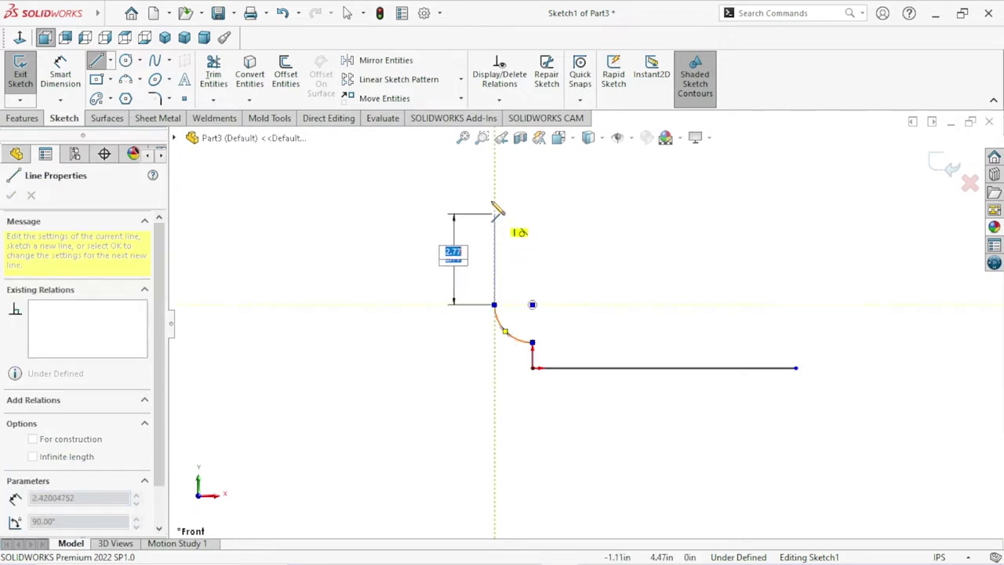
{"action": "scroll", "coordinate": [494, 223], "scroll_direction": "up", "scroll_amount": 3}
{"action": "scroll", "coordinate": [533, 259], "scroll_direction": "up", "scroll_amount": 2}
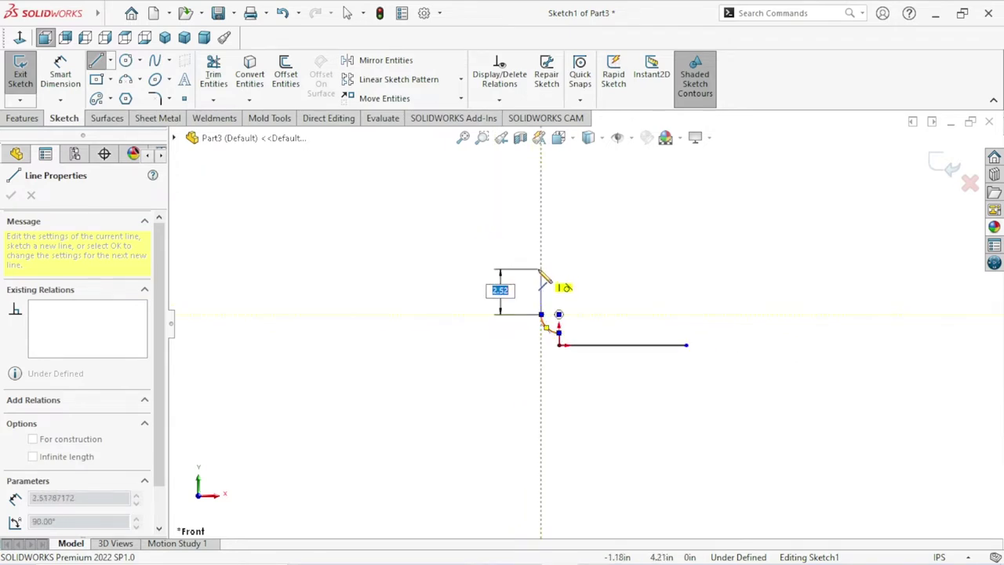
- Continue the chain with the backrest lines, the sloped rear leg and a horizontal foot, then end it
{"action": "left_click", "coordinate": [541, 273]}
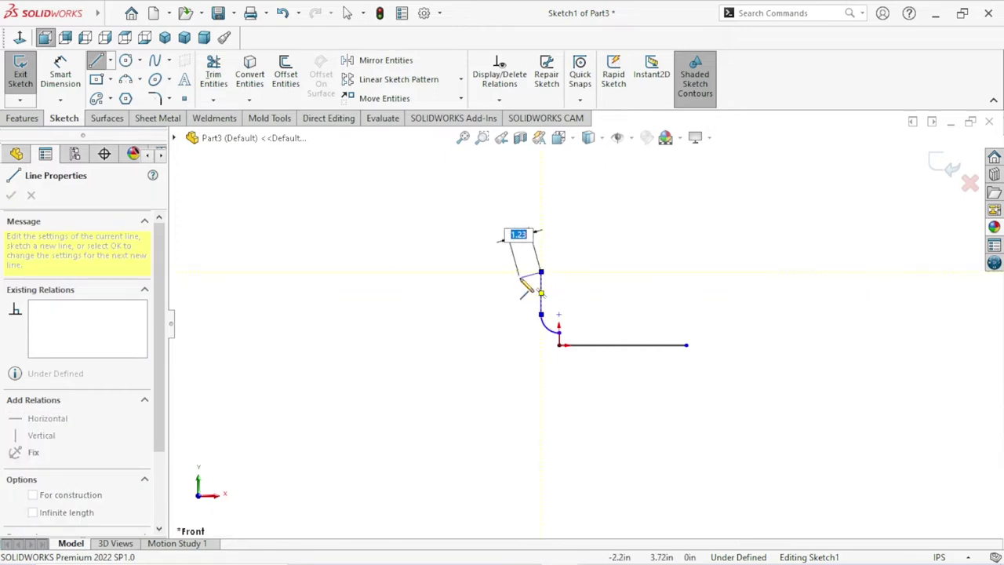
{"action": "scroll", "coordinate": [522, 291], "scroll_direction": "up", "scroll_amount": 4}
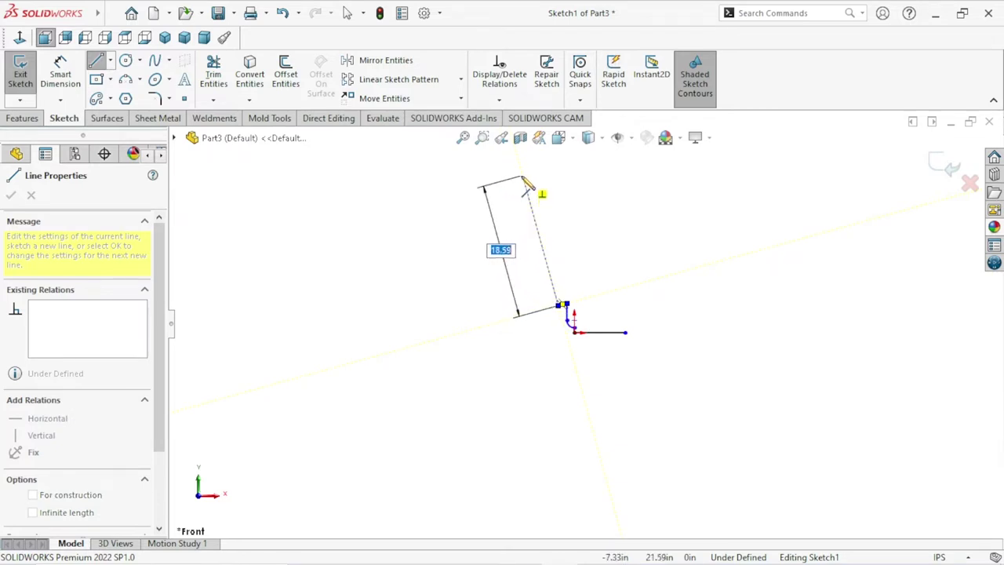
{"action": "left_click", "coordinate": [522, 177]}
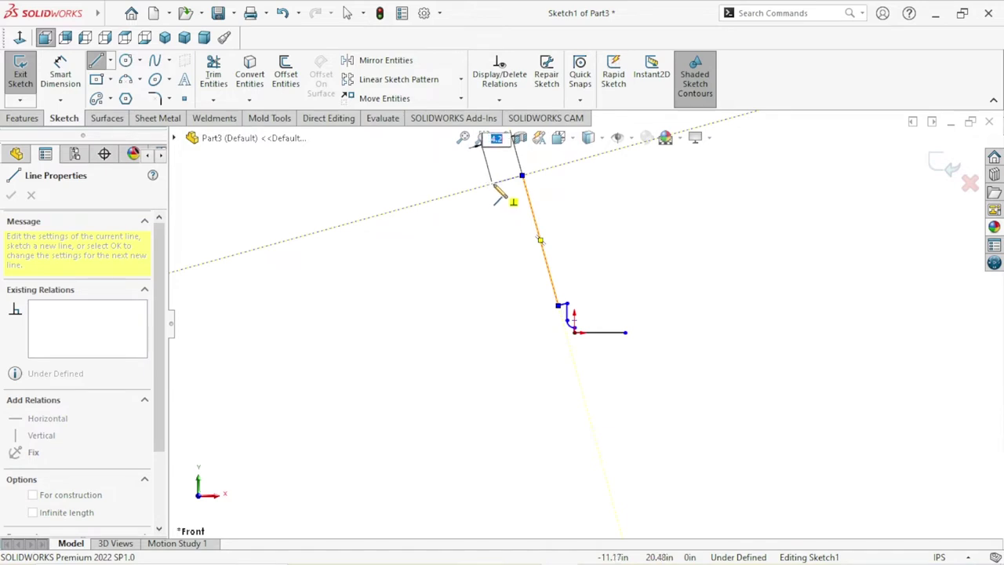
{"action": "left_click", "coordinate": [495, 182]}
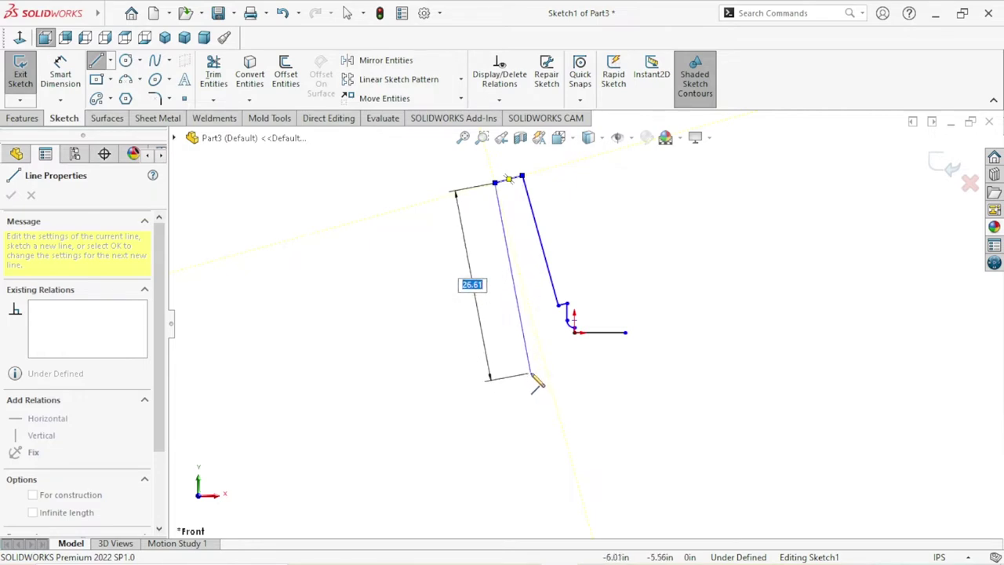
{"action": "left_click", "coordinate": [530, 373]}
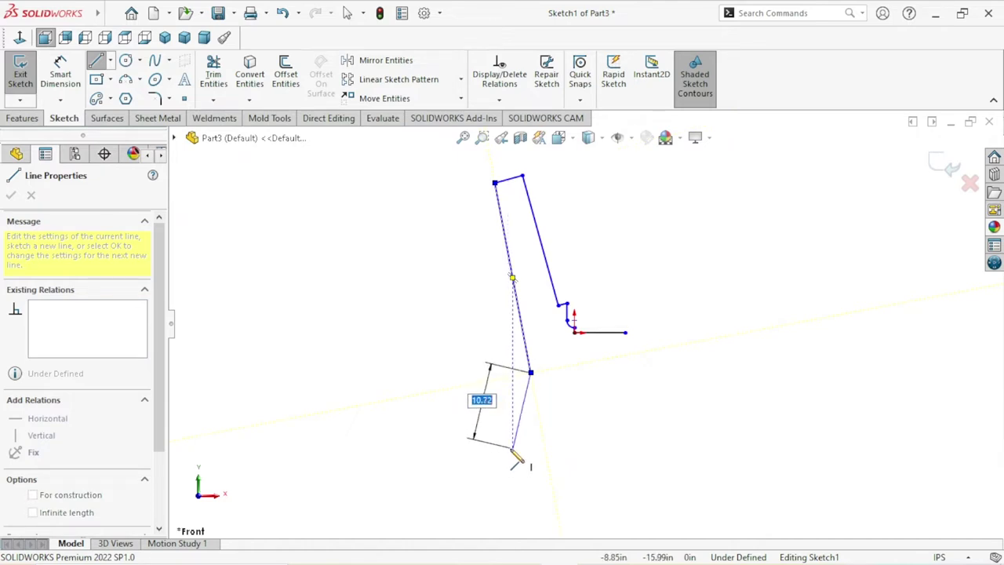
{"action": "left_click", "coordinate": [512, 448]}
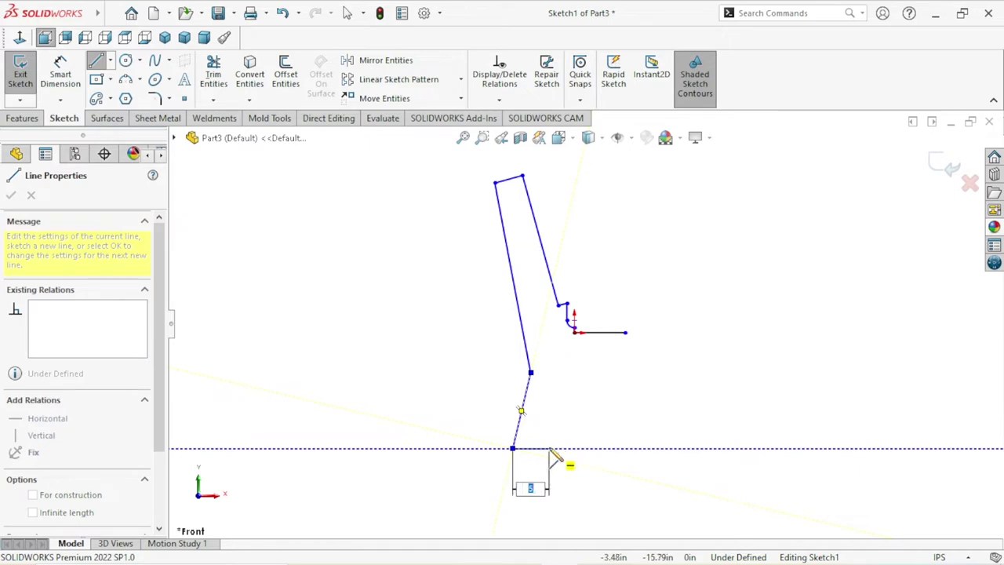
{"action": "left_click", "coordinate": [558, 448]}
{"action": "right_click", "coordinate": [578, 436]}
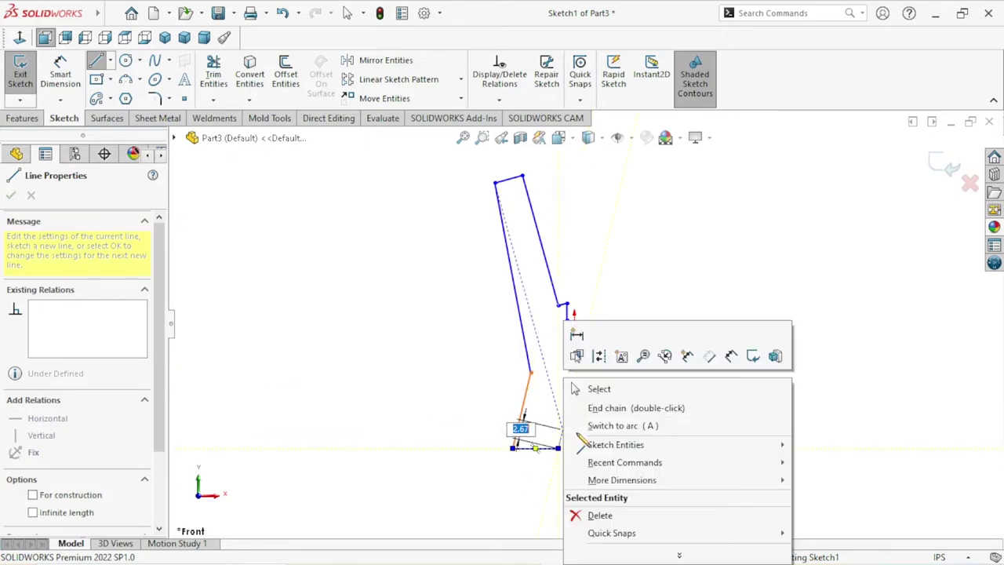
{"action": "left_click", "coordinate": [592, 389]}
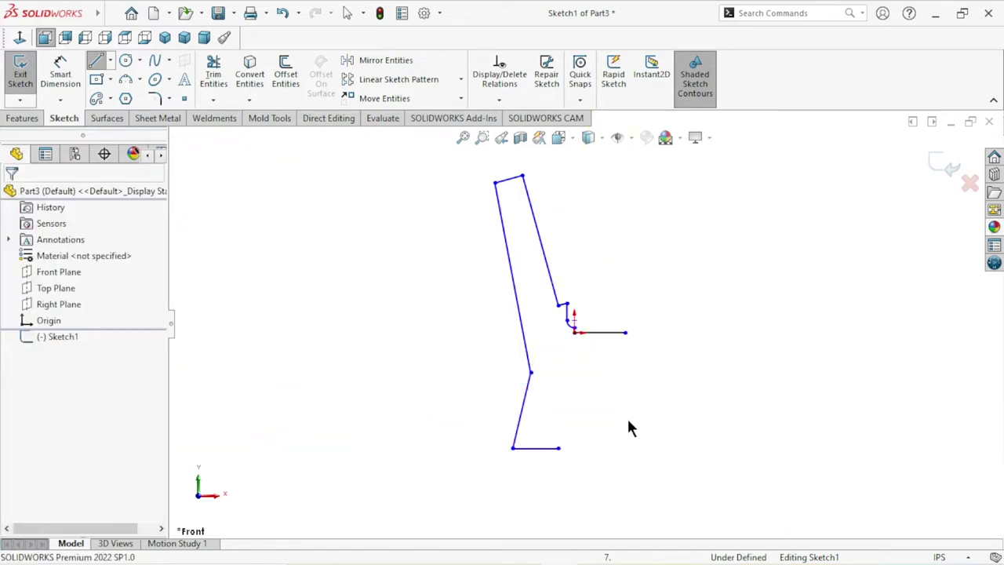
{"action": "scroll", "coordinate": [674, 369], "scroll_direction": "up", "scroll_amount": 2}
{"action": "scroll", "coordinate": [690, 330], "scroll_direction": "down", "scroll_amount": 1}
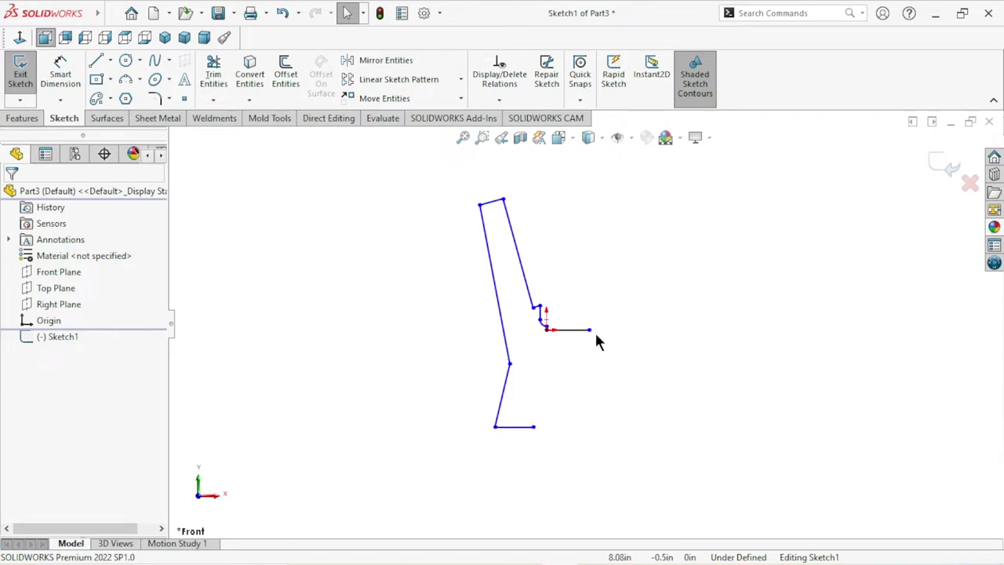
- Lengthen the seat line and add a short vertical line down from its right end
{"action": "left_click_drag", "start_coordinate": [590, 329], "coordinate": [612, 335]}
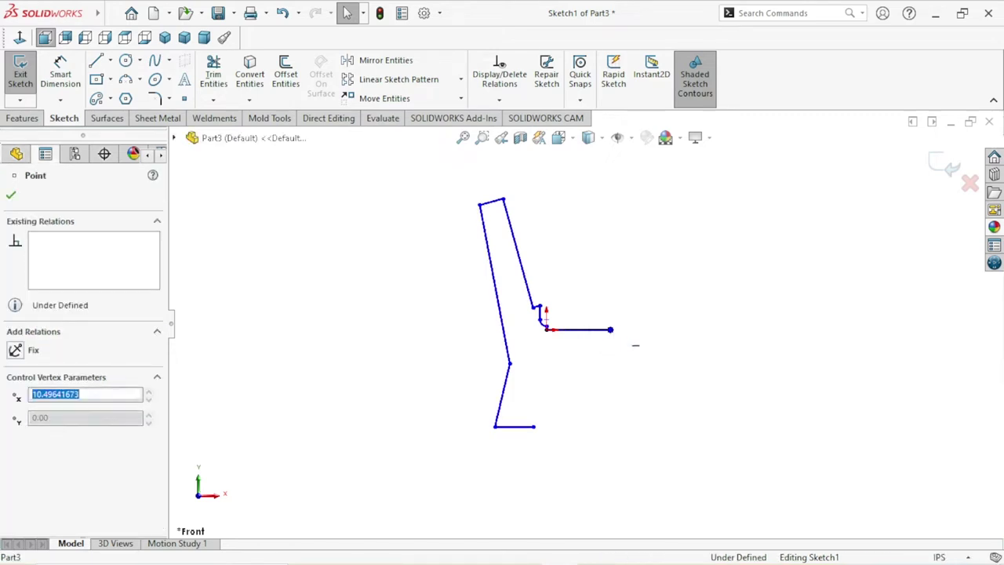
{"action": "left_click", "coordinate": [616, 345]}
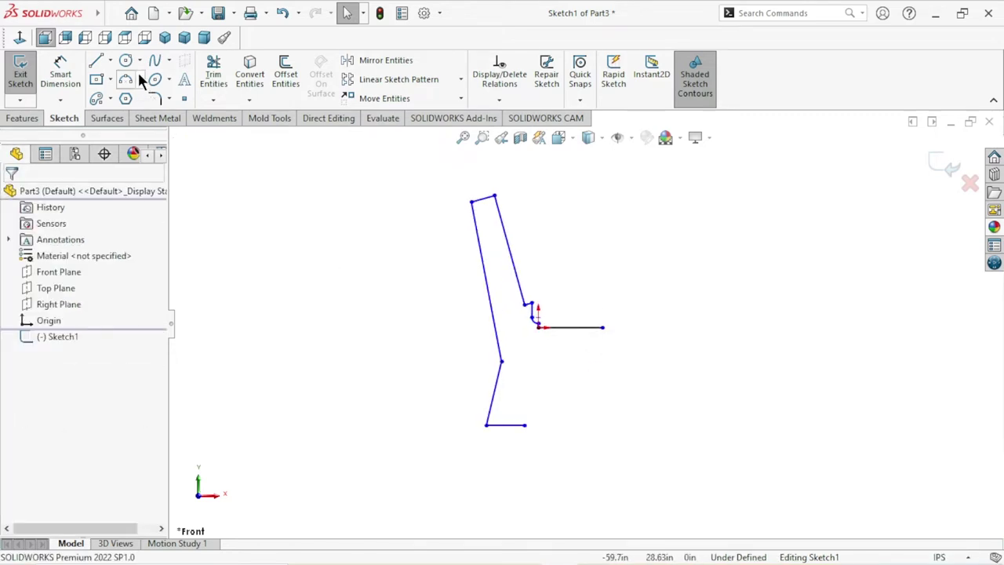
{"action": "key", "text": "l"}
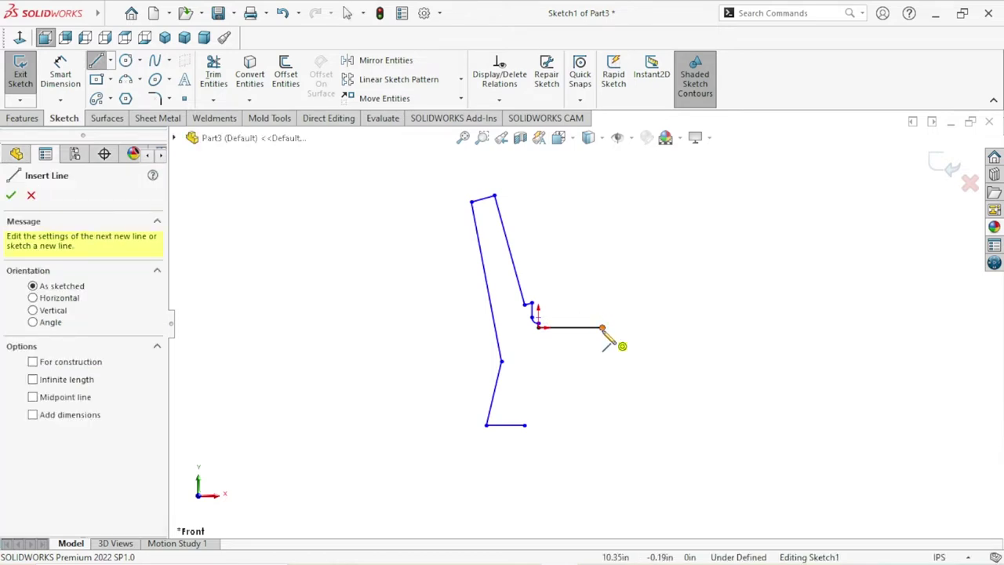
{"action": "left_click", "coordinate": [602, 329]}
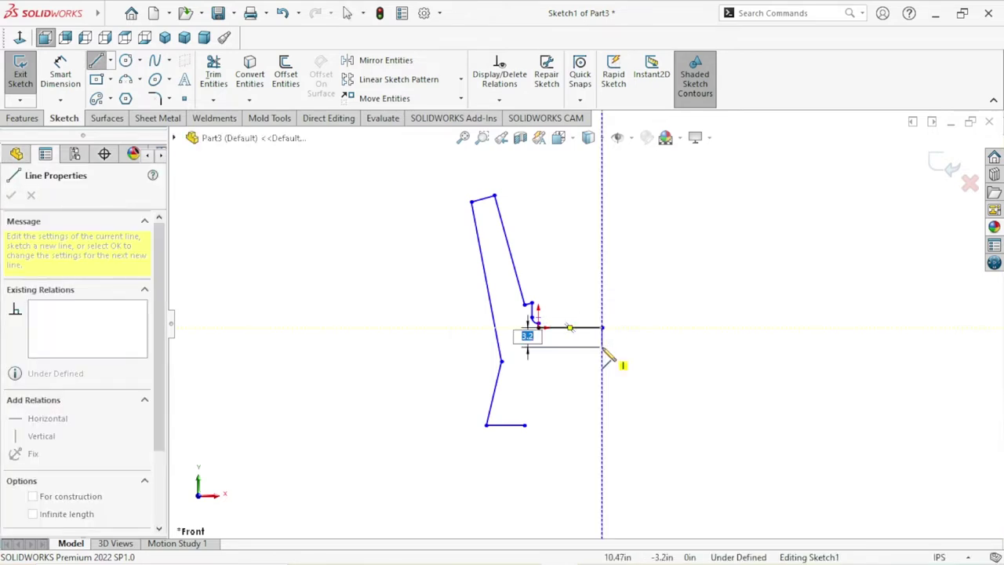
{"action": "left_click", "coordinate": [602, 348]}
{"action": "right_click", "coordinate": [623, 318]}
{"action": "left_click", "coordinate": [640, 347]}
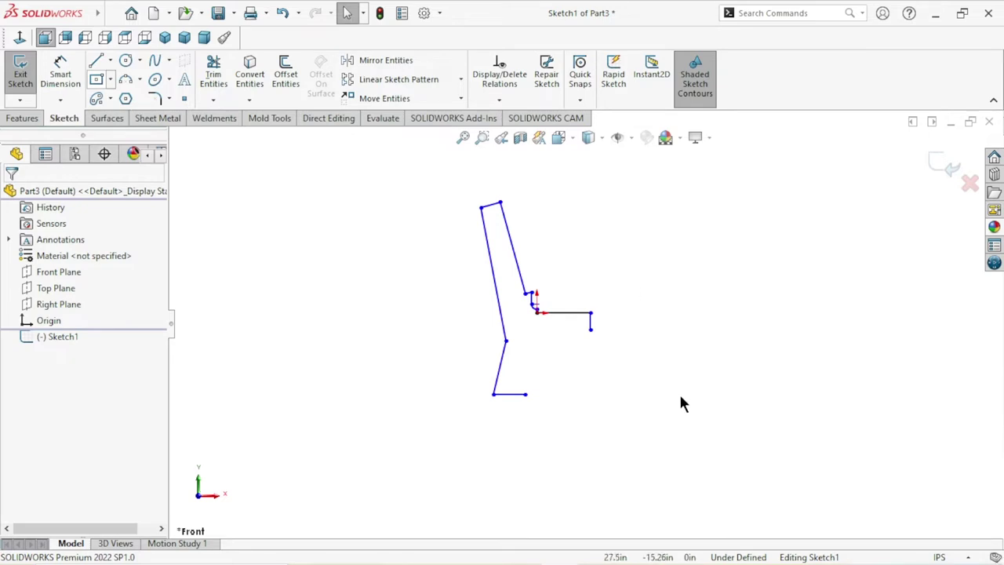
- Draw an inward-bowing 3-point arc down from the short vertical line's end
{"action": "left_click", "coordinate": [591, 330]}
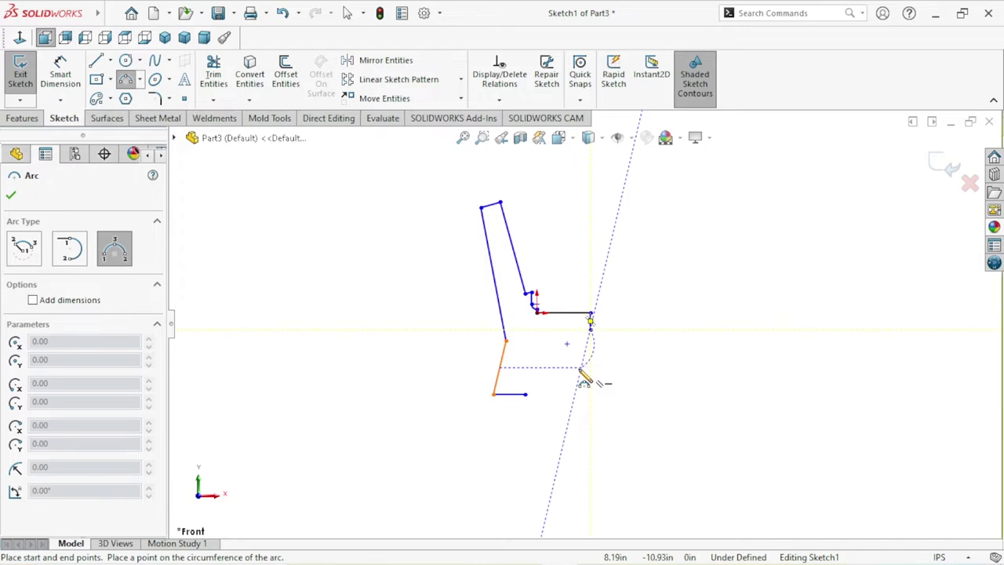
{"action": "left_click", "coordinate": [580, 369]}
{"action": "left_click", "coordinate": [580, 354]}
{"action": "right_click", "coordinate": [635, 347]}
{"action": "left_click", "coordinate": [645, 352]}
{"action": "scroll", "coordinate": [600, 392], "scroll_direction": "down", "scroll_amount": 3}
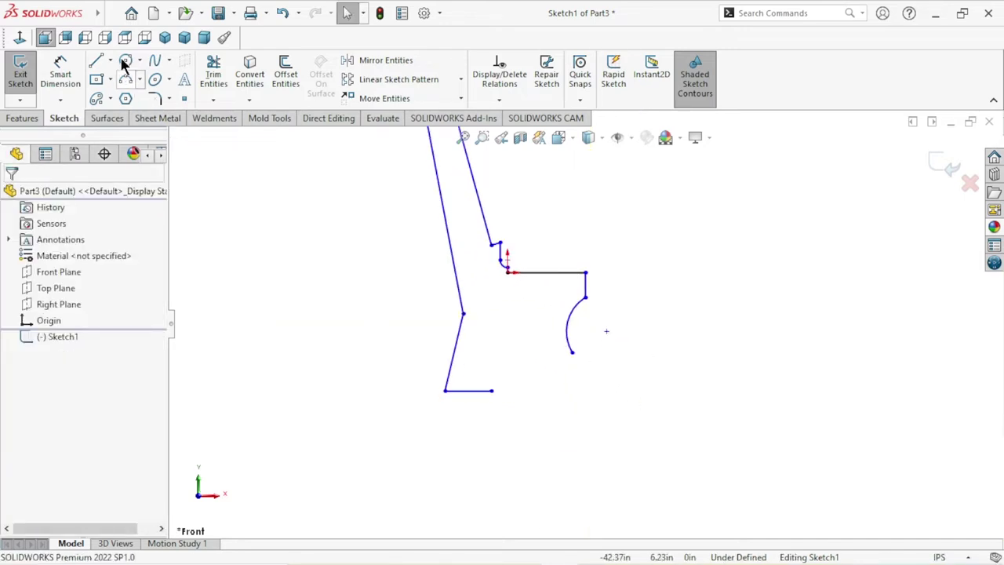
- Draw the front leg from the arc's lower end down to floor level with an inward foot
{"action": "left_click", "coordinate": [572, 354]}
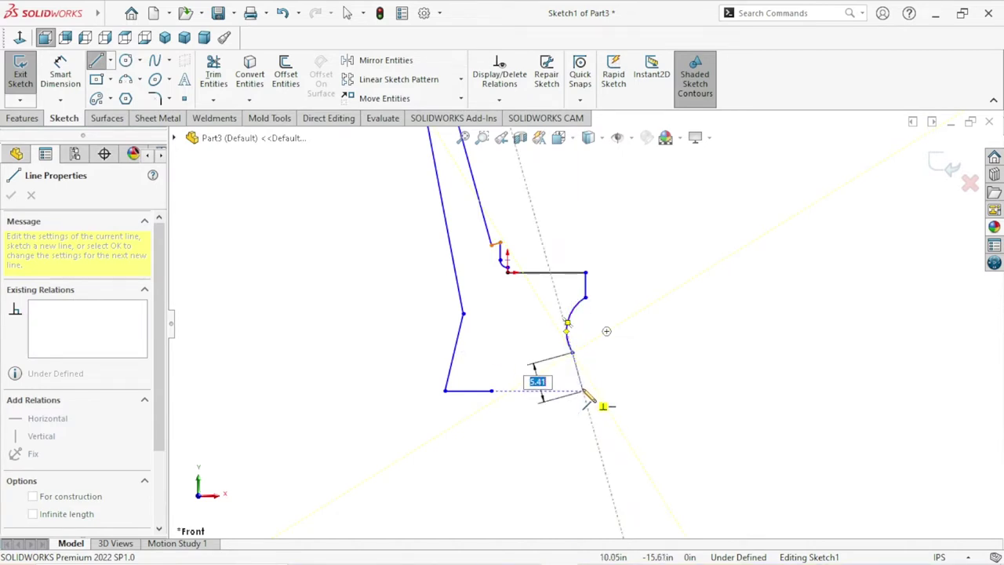
{"action": "left_click", "coordinate": [582, 390]}
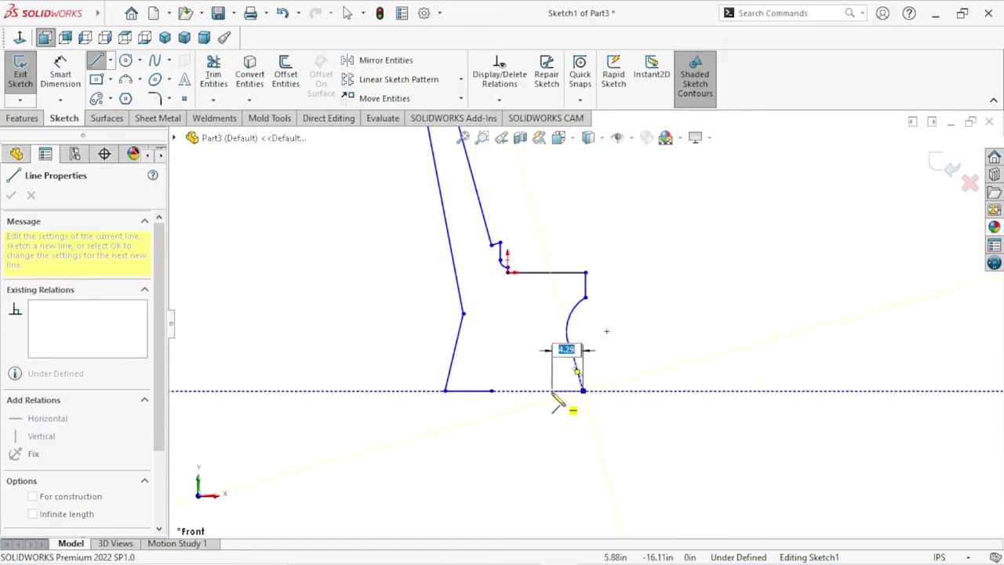
{"action": "left_click", "coordinate": [547, 390]}
{"action": "right_click", "coordinate": [644, 370]}
{"action": "left_click", "coordinate": [646, 370]}
{"action": "key", "text": "Escape"}
{"action": "left_click_drag", "start_coordinate": [566, 334], "coordinate": [580, 336]}
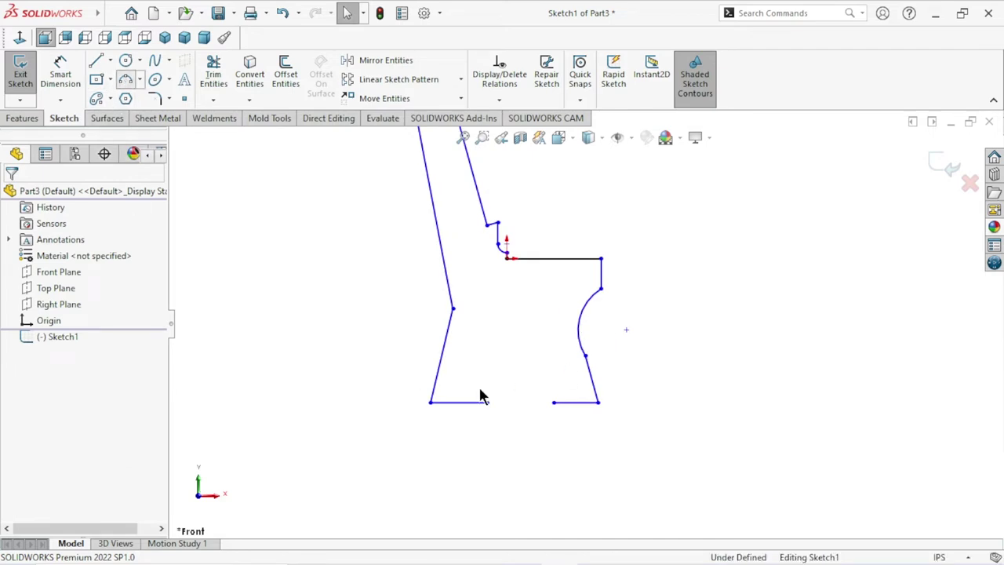
- Close the profile with an upward-bowing arc between the two bottom leg corners
{"action": "left_click", "coordinate": [487, 402]}
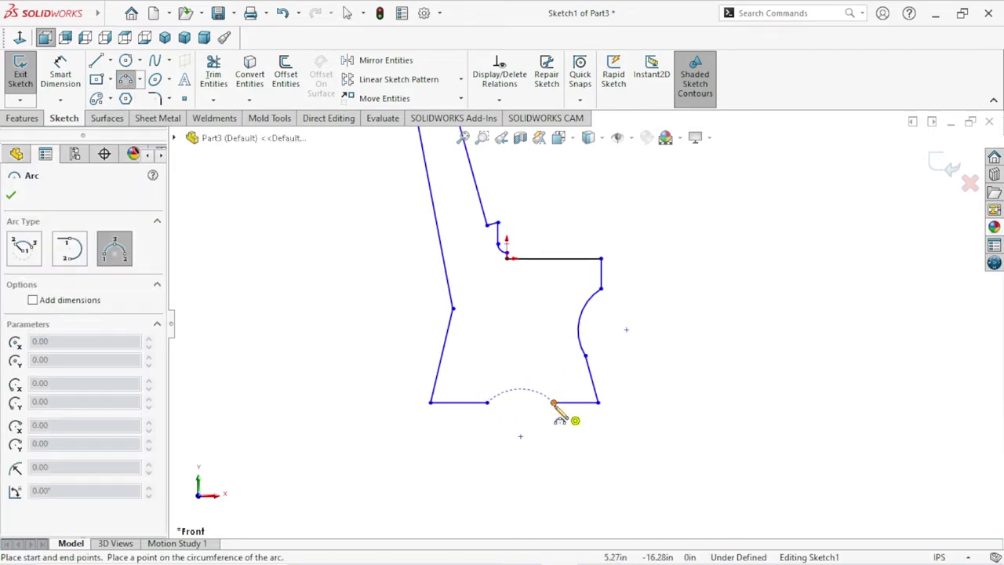
{"action": "left_click", "coordinate": [554, 403]}
{"action": "left_click", "coordinate": [544, 398]}
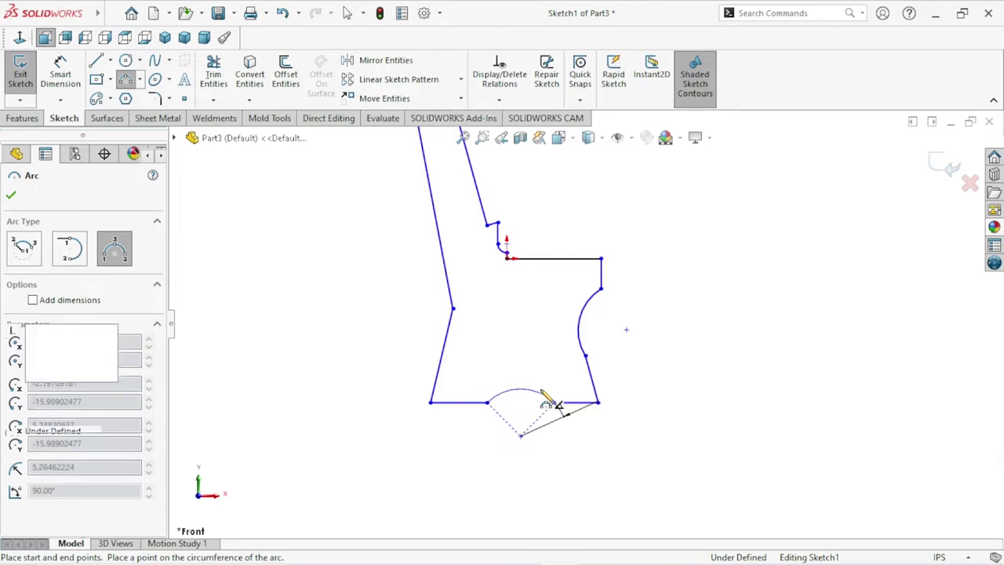
{"action": "right_click", "coordinate": [620, 372]}
{"action": "left_click", "coordinate": [639, 377]}
{"action": "scroll", "coordinate": [624, 388], "scroll_direction": "up", "scroll_amount": 4}
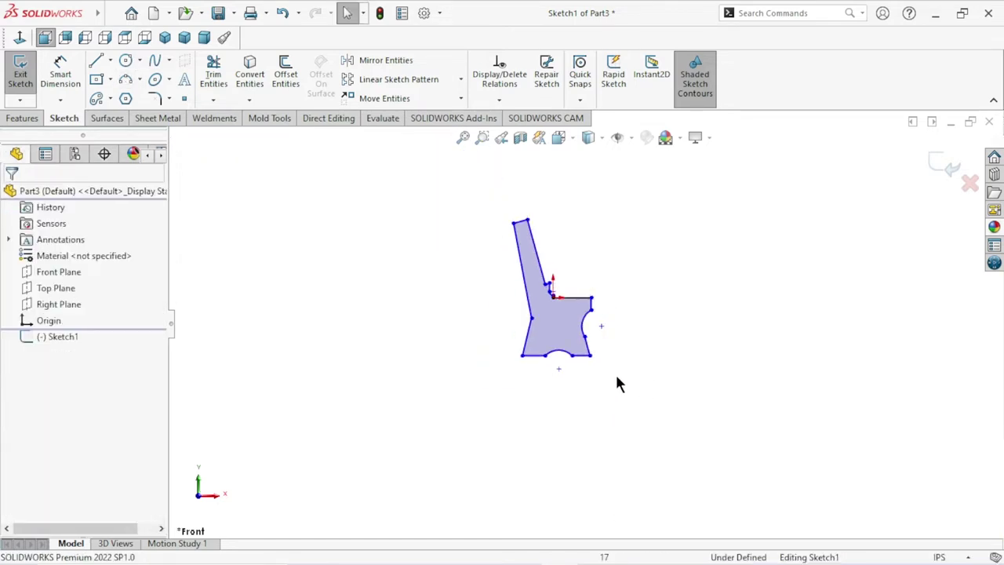
{"action": "scroll", "coordinate": [623, 314], "scroll_direction": "down", "scroll_amount": 2}
{"action": "scroll", "coordinate": [600, 362], "scroll_direction": "down", "scroll_amount": 1}
{"action": "scroll", "coordinate": [594, 329], "scroll_direction": "up", "scroll_amount": 2}
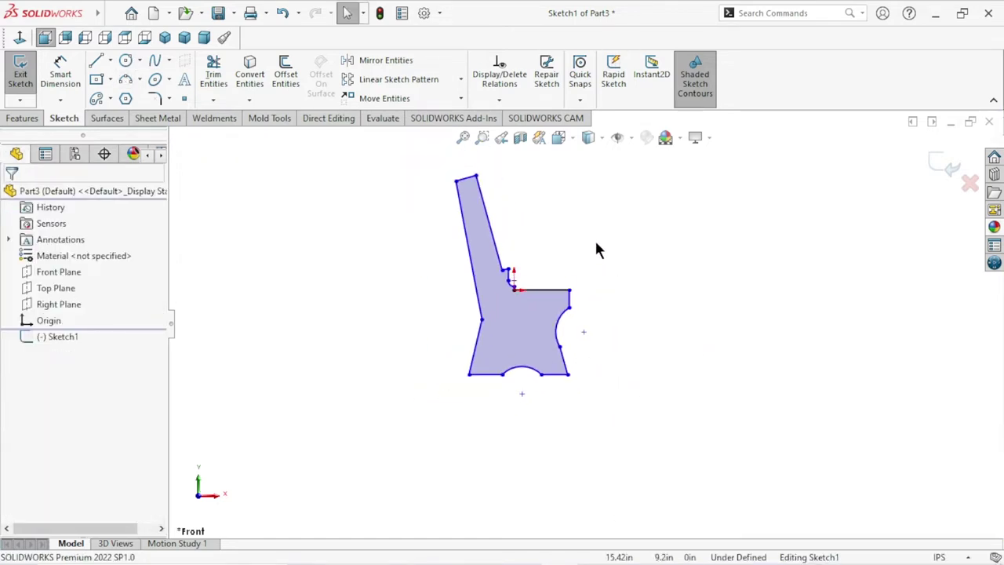
{"action": "scroll", "coordinate": [587, 255], "scroll_direction": "down", "scroll_amount": 1}
{"action": "scroll", "coordinate": [576, 231], "scroll_direction": "down", "scroll_amount": 1}
{"action": "scroll", "coordinate": [595, 330], "scroll_direction": "up", "scroll_amount": 1}
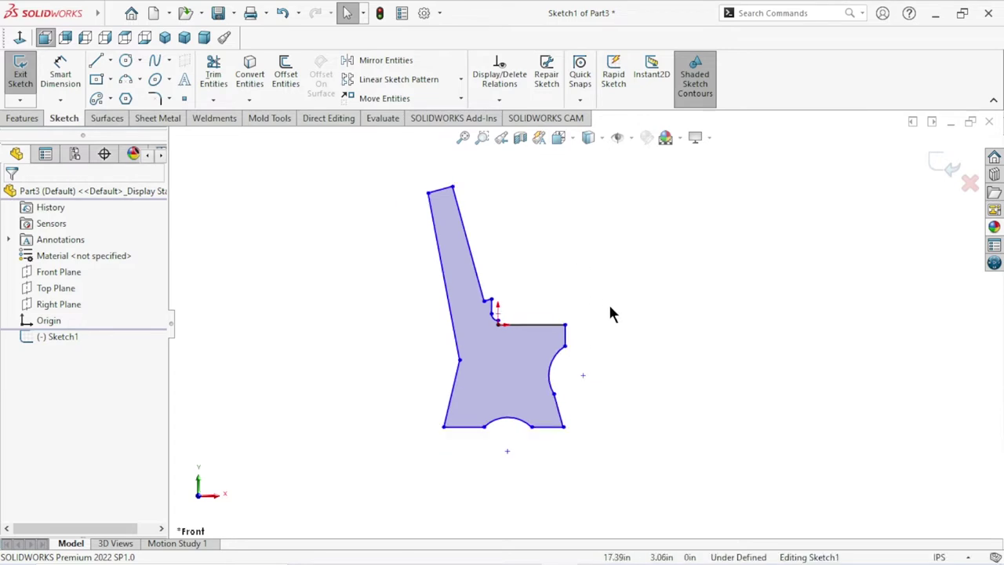
{"action": "scroll", "coordinate": [609, 310], "scroll_direction": "down", "scroll_amount": 1}
{"action": "left_click", "coordinate": [64, 78]}
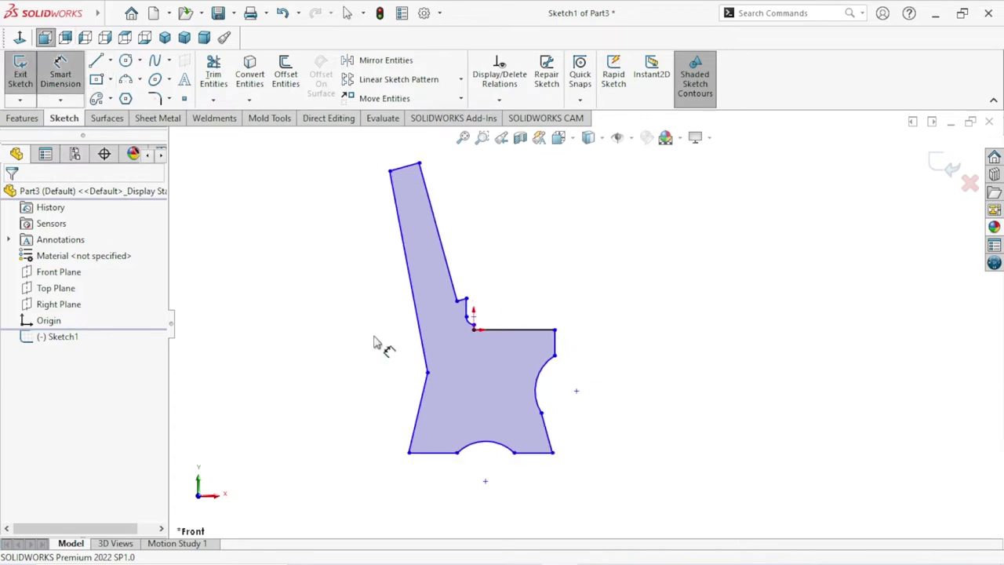
- Dimension the backrest's long slanted edge to 22 in
{"action": "left_click", "coordinate": [411, 273]}
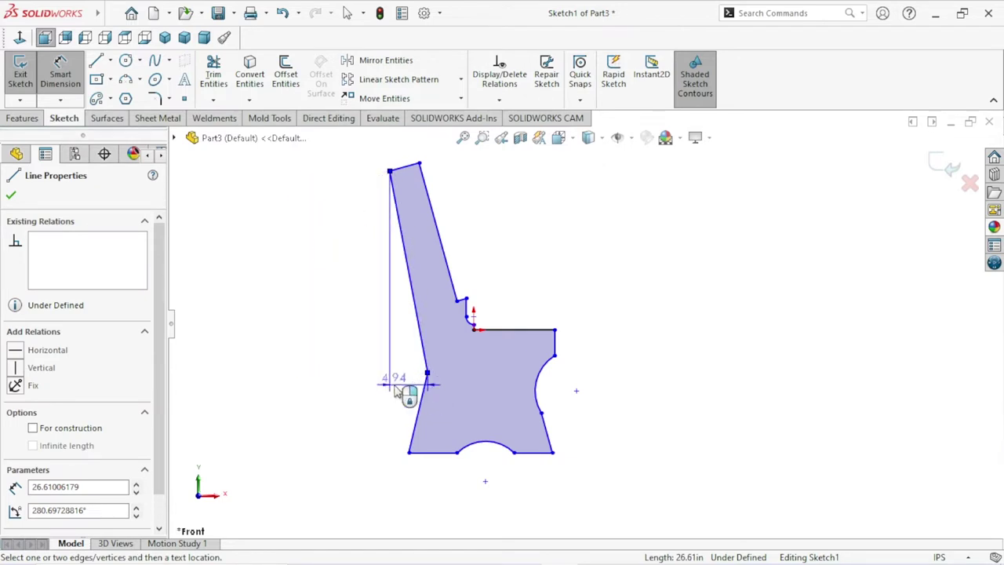
{"action": "left_click", "coordinate": [385, 390]}
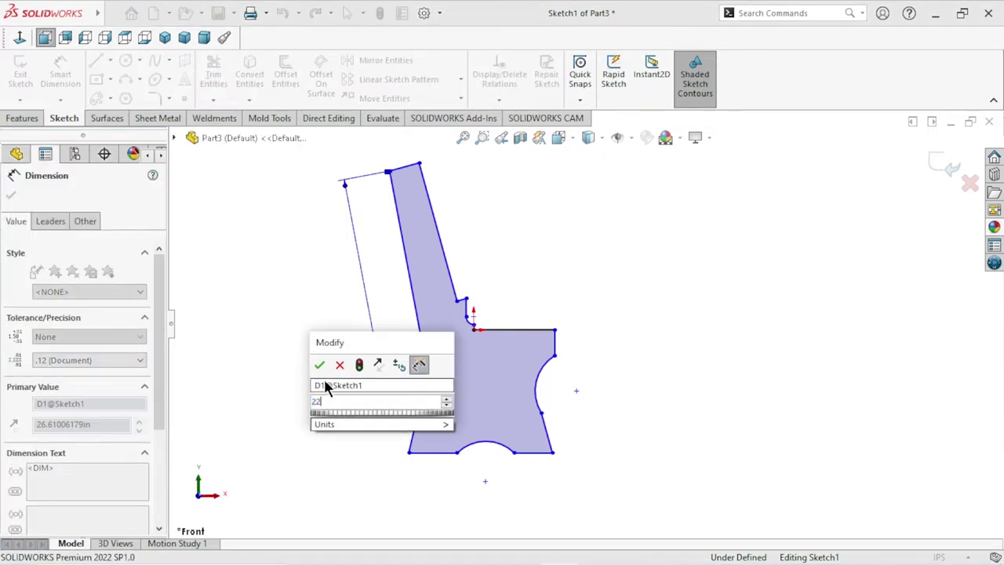
{"action": "type", "text": "22"}
{"action": "left_click", "coordinate": [321, 365]}
{"action": "left_click_drag", "start_coordinate": [382, 376], "coordinate": [365, 265]}
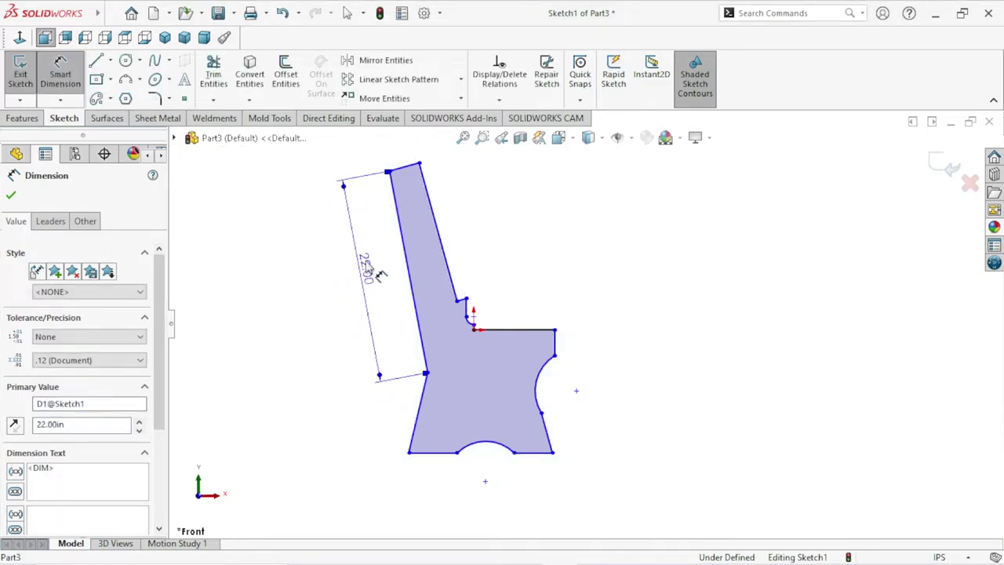
{"action": "left_click", "coordinate": [533, 270]}
{"action": "scroll", "coordinate": [533, 231], "scroll_direction": "up", "scroll_amount": 2}
{"action": "scroll", "coordinate": [436, 228], "scroll_direction": "down", "scroll_amount": 3}
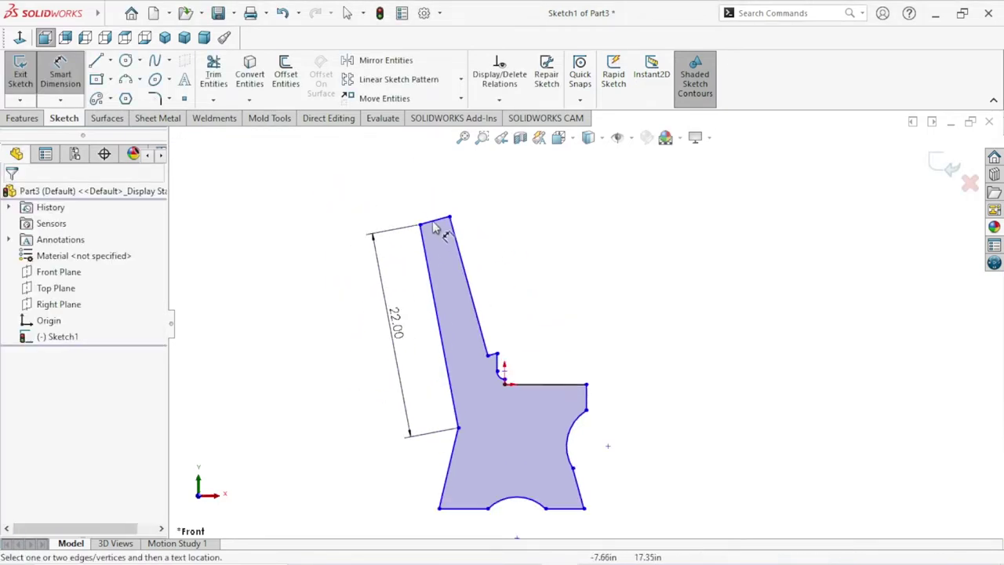
- Dimension the width across the backrest's two top corners to 4 in
{"action": "left_click", "coordinate": [421, 225]}
{"action": "right_click_drag", "start_coordinate": [426, 206], "coordinate": [421, 206]}
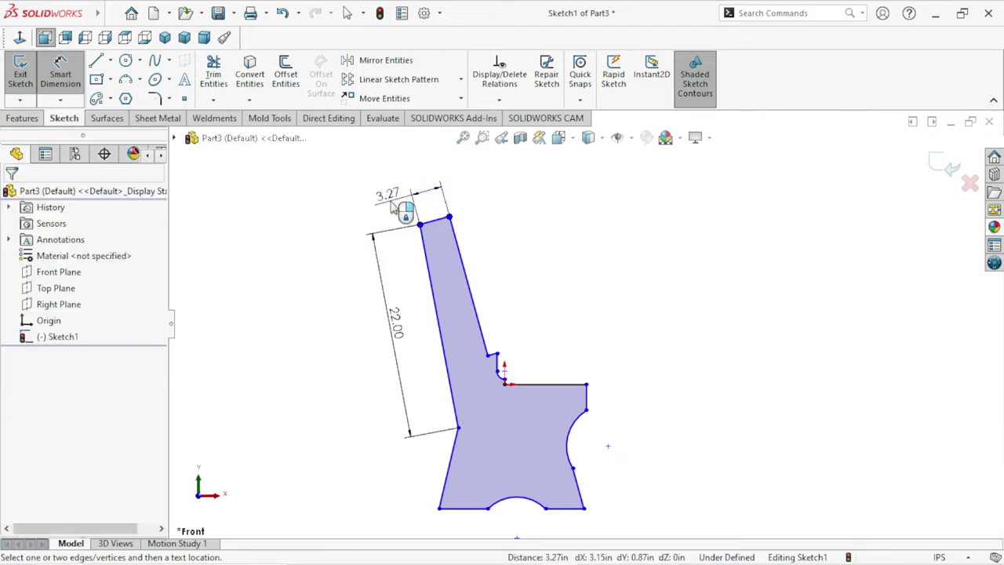
{"action": "left_click", "coordinate": [392, 206]}
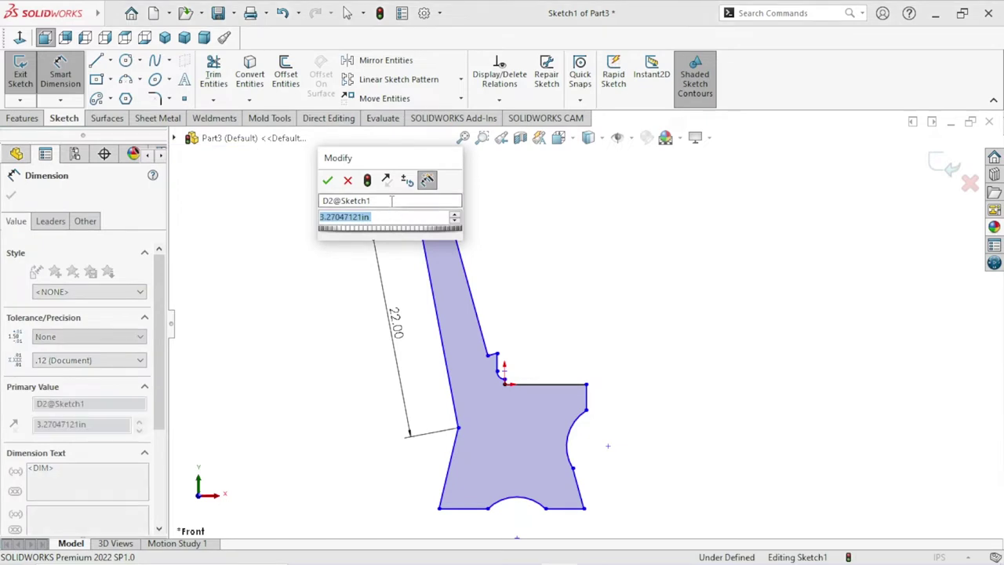
{"action": "type", "text": "4"}
{"action": "left_click", "coordinate": [328, 180]}
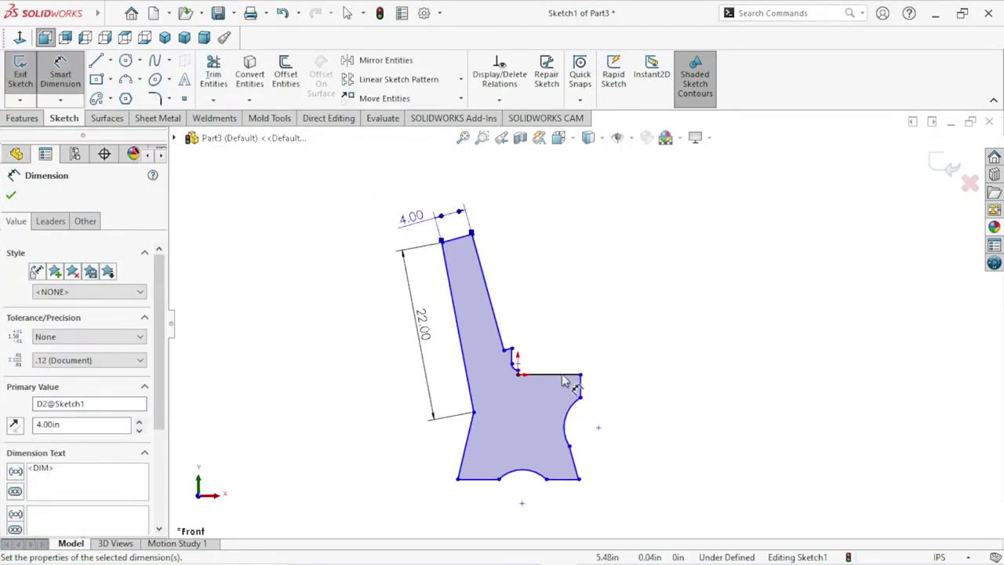
{"action": "scroll", "coordinate": [561, 401], "scroll_direction": "down", "scroll_amount": 2}
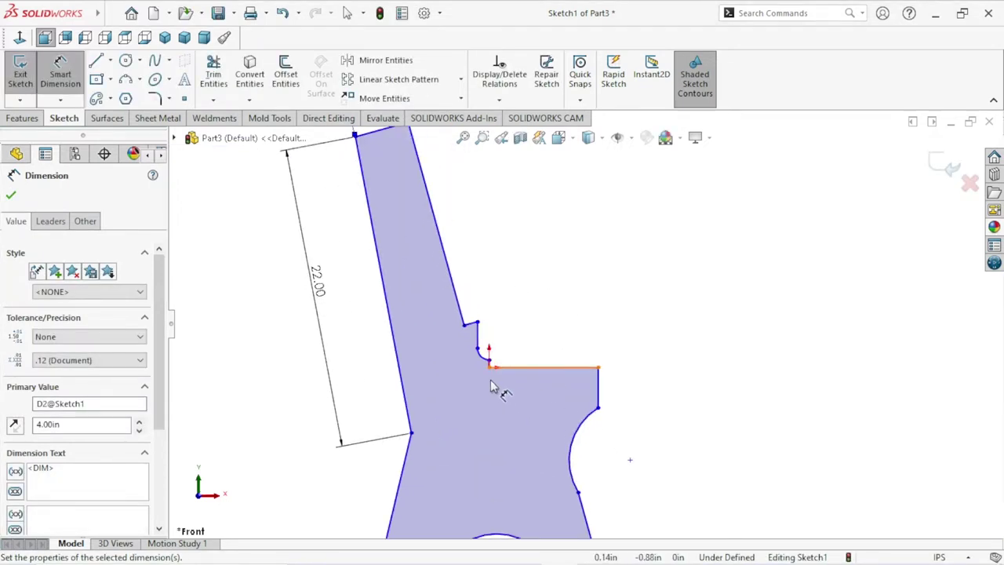
{"action": "left_click", "coordinate": [596, 368]}
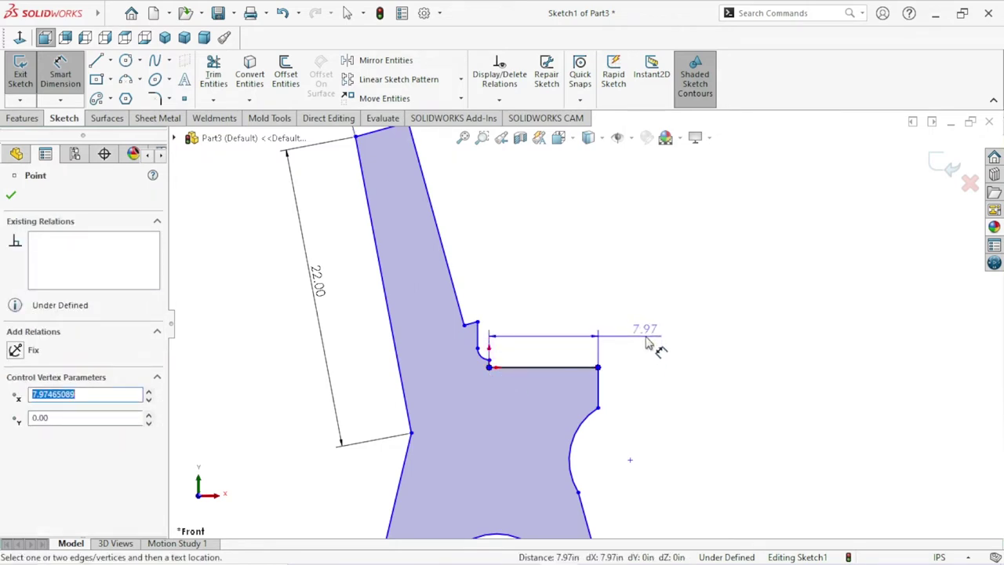
{"action": "left_click", "coordinate": [650, 342]}
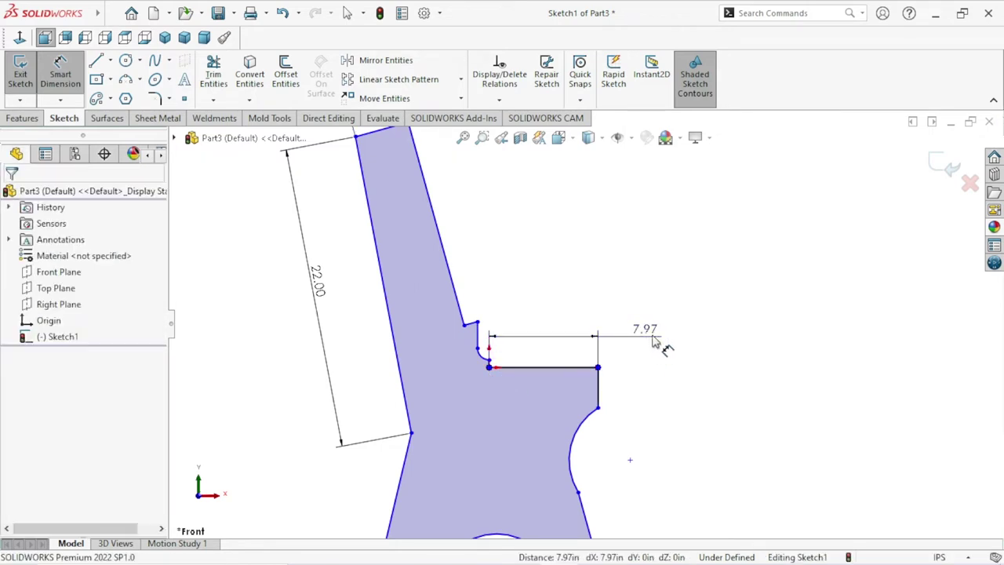
{"action": "left_click", "coordinate": [653, 341]}
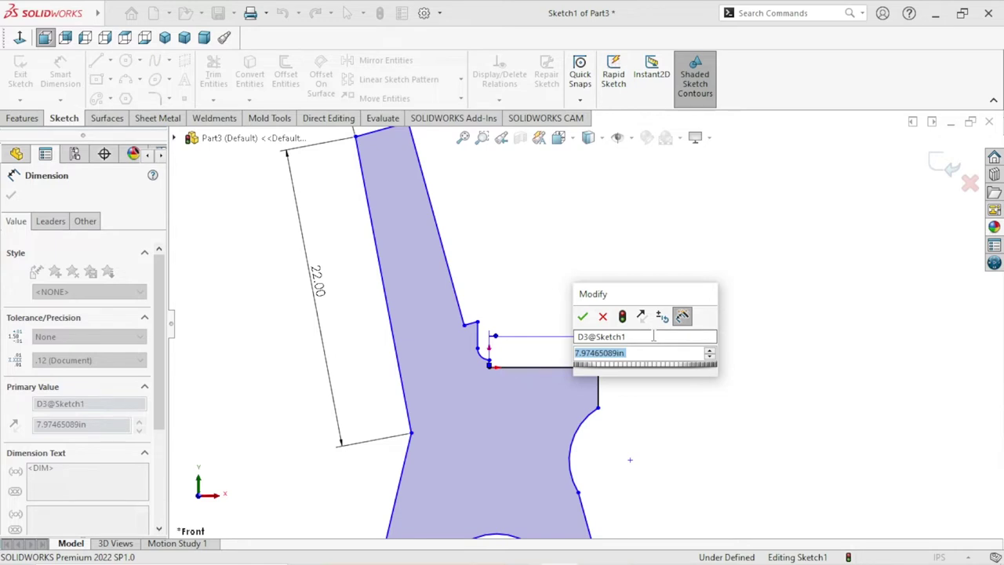
{"action": "type", "text": "13"}
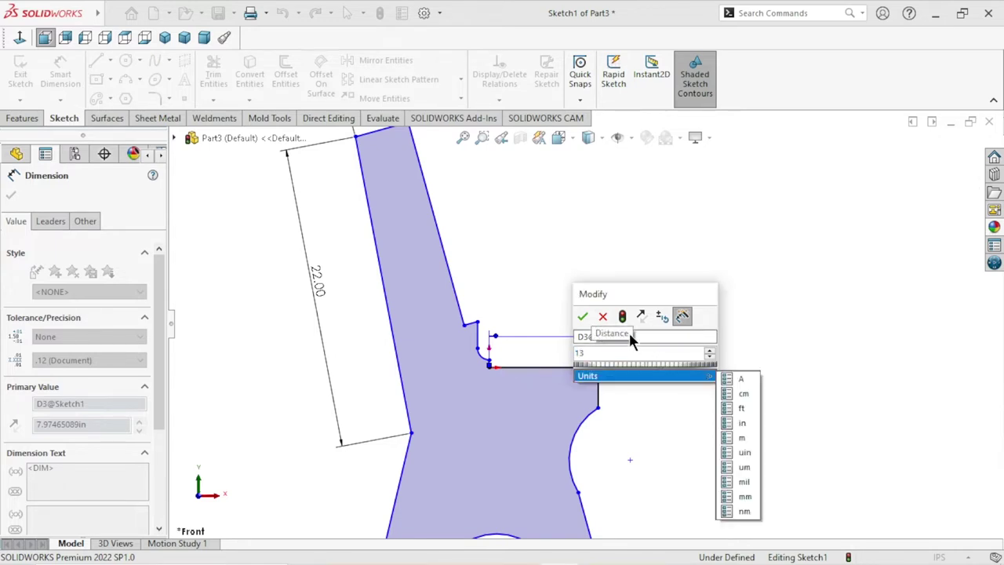
{"action": "left_click", "coordinate": [582, 316]}
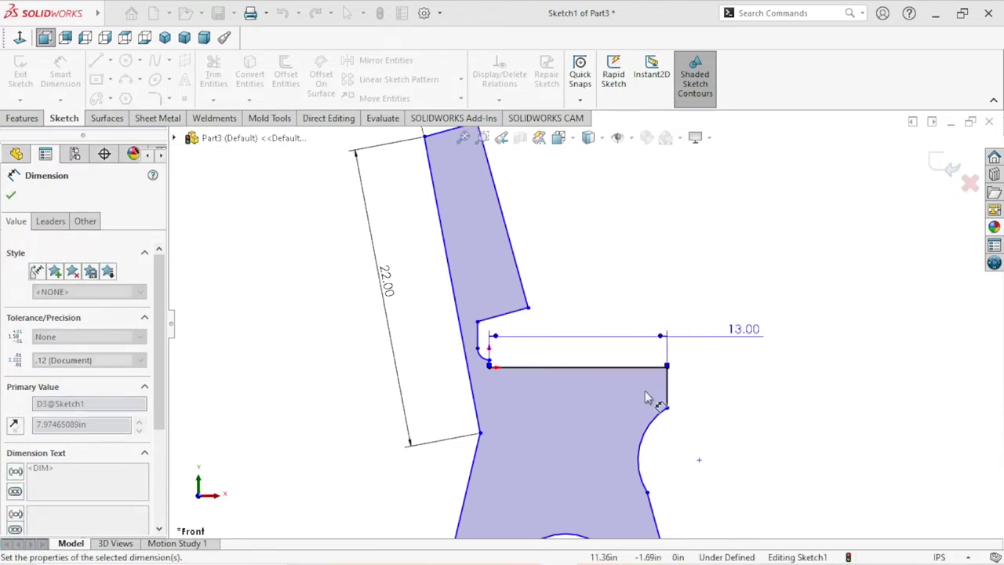
{"action": "scroll", "coordinate": [674, 393], "scroll_direction": "up", "scroll_amount": 2}
{"action": "scroll", "coordinate": [679, 373], "scroll_direction": "down", "scroll_amount": 1}
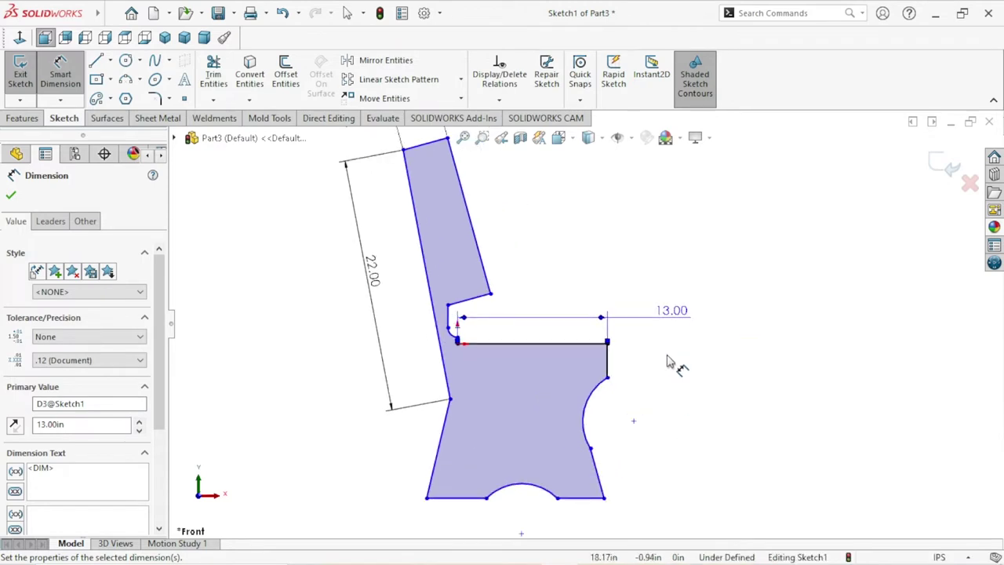
{"action": "scroll", "coordinate": [667, 361], "scroll_direction": "up", "scroll_amount": 1}
{"action": "scroll", "coordinate": [675, 353], "scroll_direction": "down", "scroll_amount": 1}
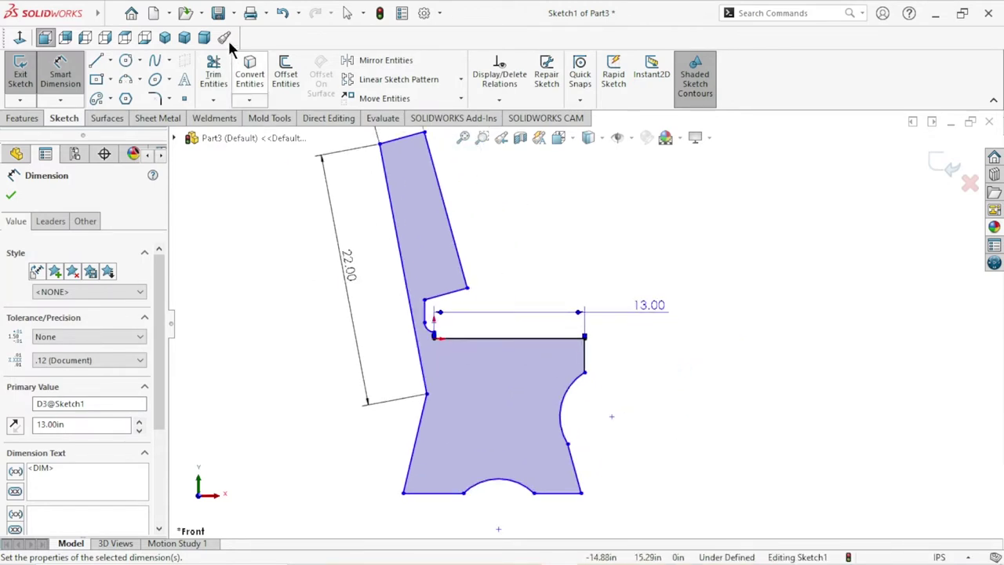
{"action": "left_click", "coordinate": [282, 14]}
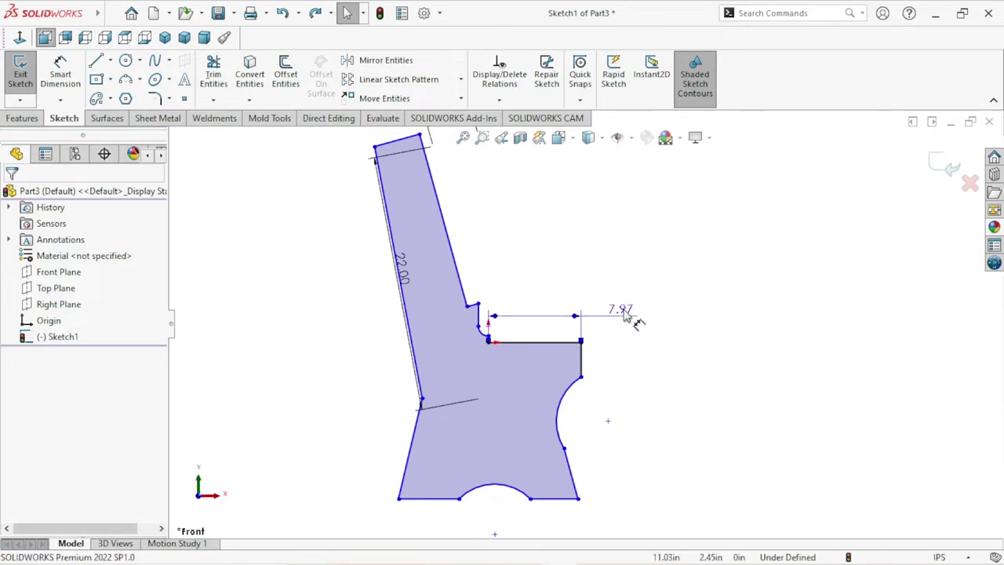
{"action": "key", "text": "ctrl+z"}
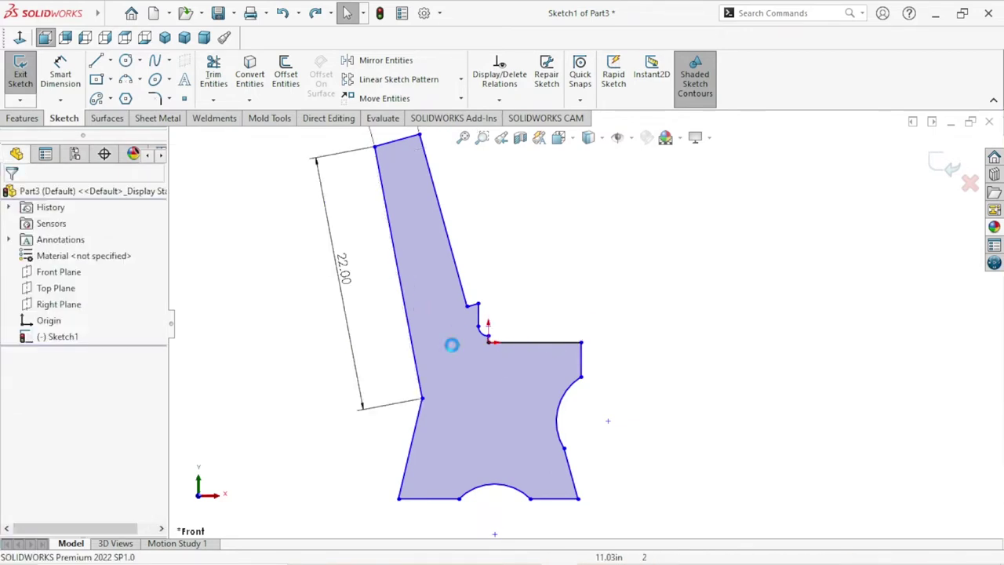
{"action": "key", "text": "z"}
{"action": "scroll", "coordinate": [509, 330], "scroll_direction": "down", "scroll_amount": 2}
{"action": "scroll", "coordinate": [506, 321], "scroll_direction": "down", "scroll_amount": 2}
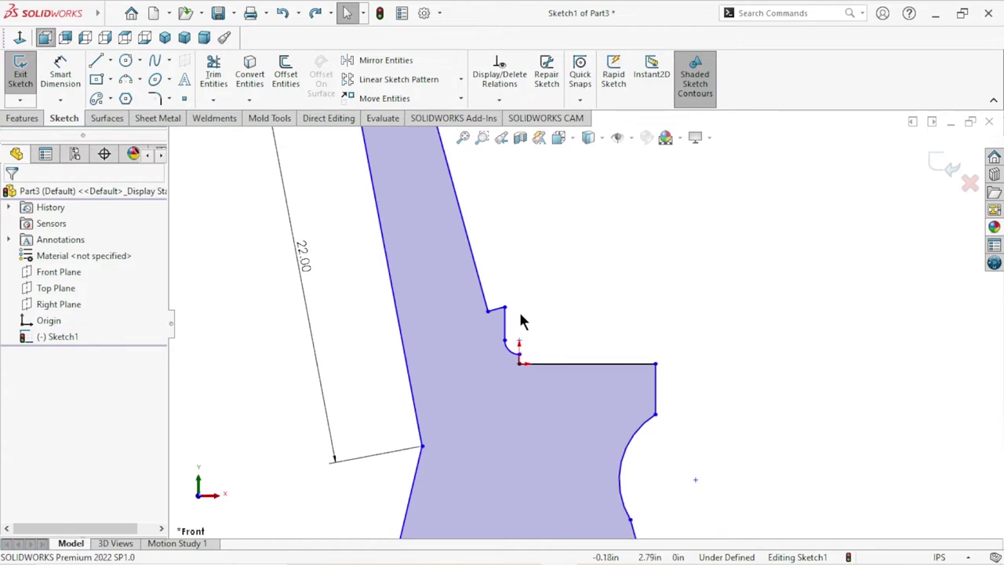
{"action": "left_click", "coordinate": [69, 71]}
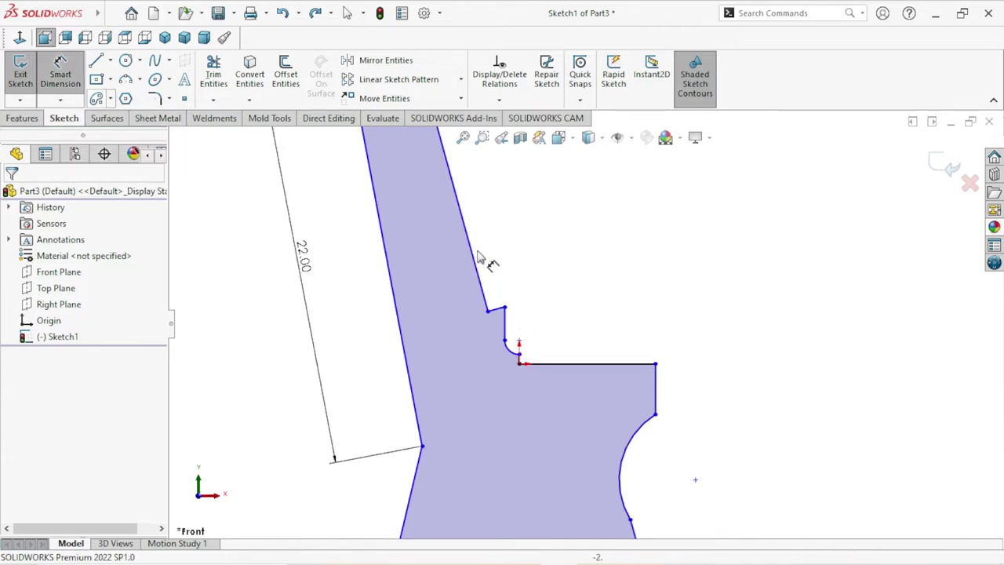
- Add a driven 90° angle dimension between the slanted back edge and the short notch line
{"action": "left_click", "coordinate": [496, 308]}
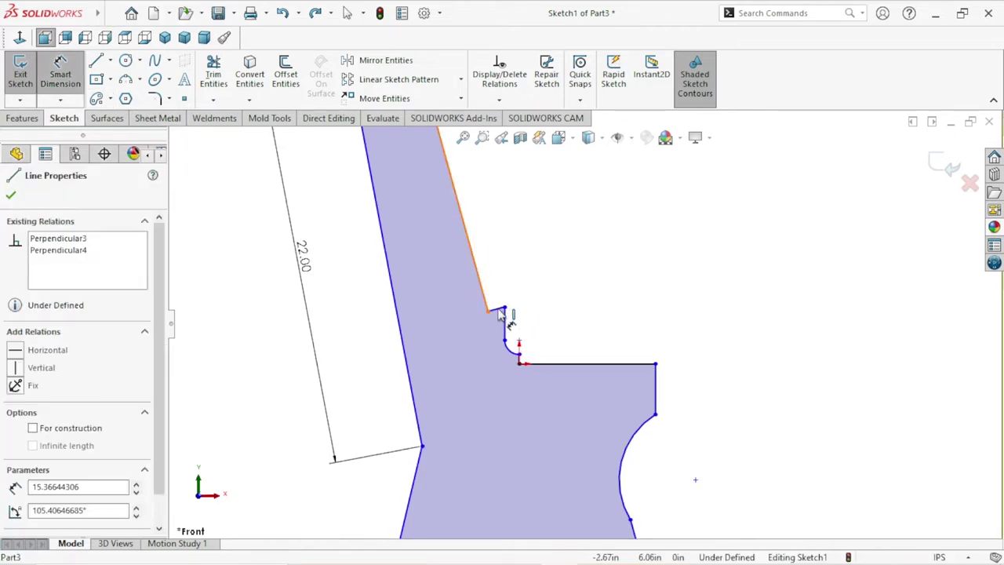
{"action": "left_click", "coordinate": [495, 310]}
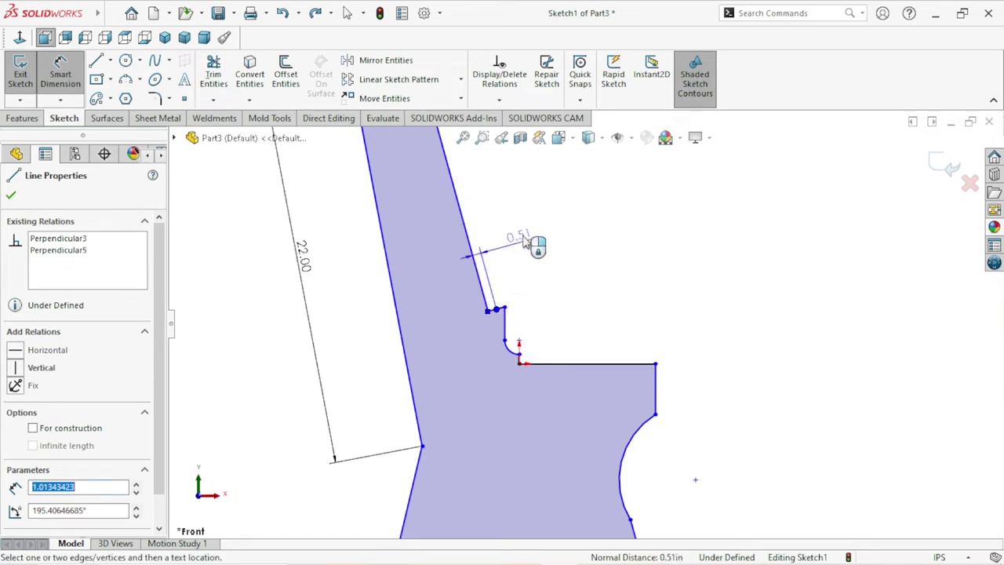
{"action": "key", "text": "Escape"}
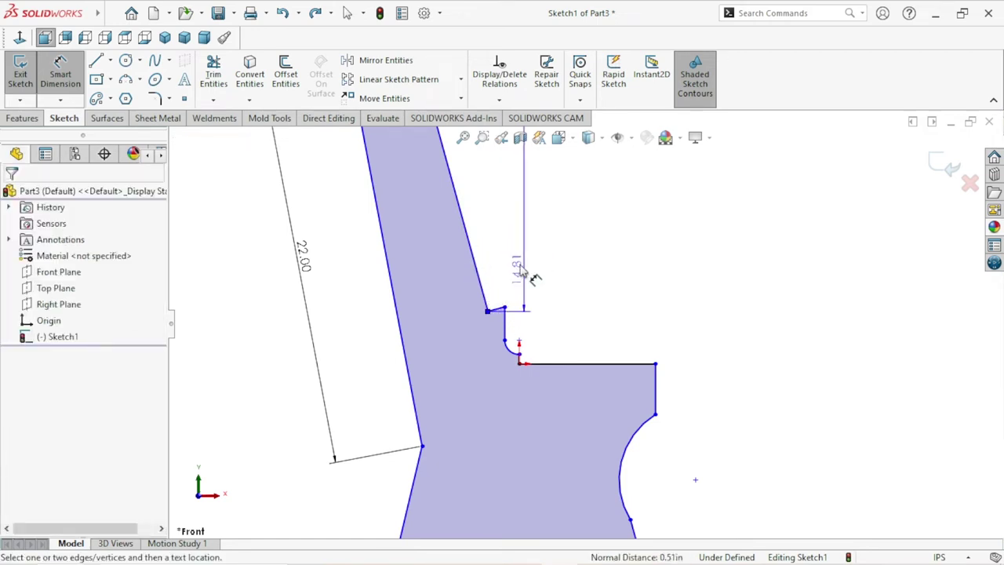
{"action": "scroll", "coordinate": [525, 283], "scroll_direction": "up", "scroll_amount": 2}
{"action": "left_click", "coordinate": [509, 240]}
{"action": "scroll", "coordinate": [534, 300], "scroll_direction": "down", "scroll_amount": 3}
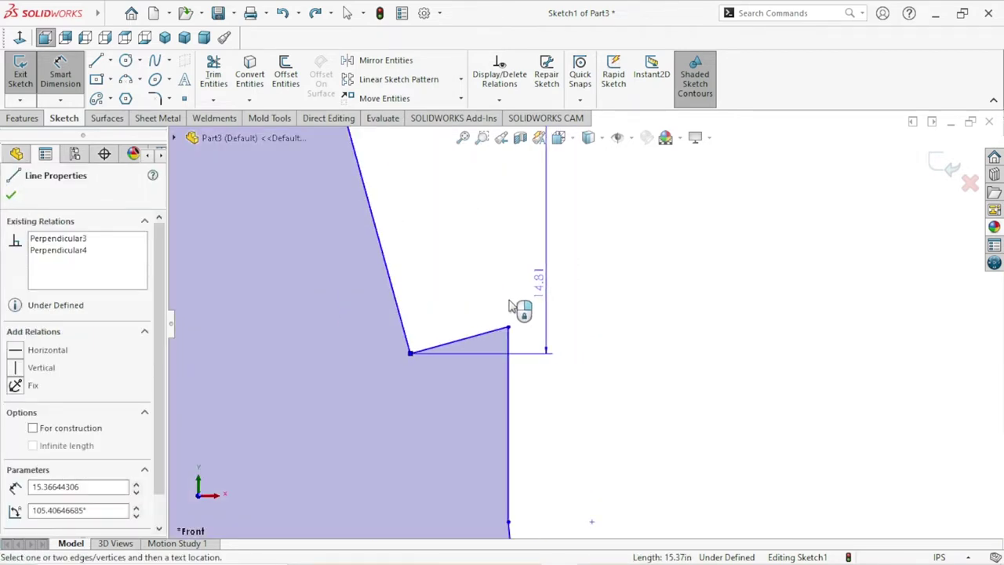
{"action": "left_click", "coordinate": [499, 336]}
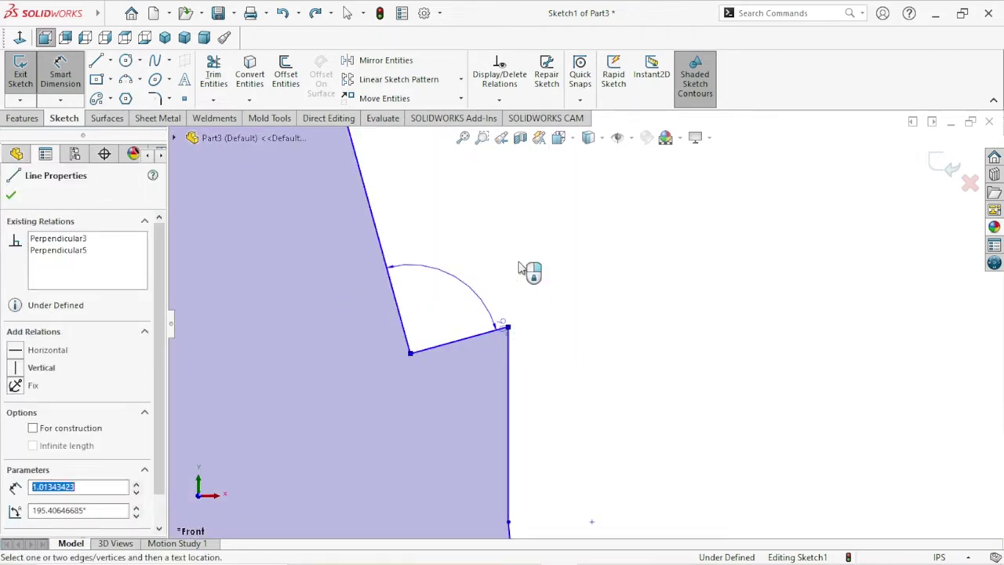
{"action": "left_click", "coordinate": [488, 221]}
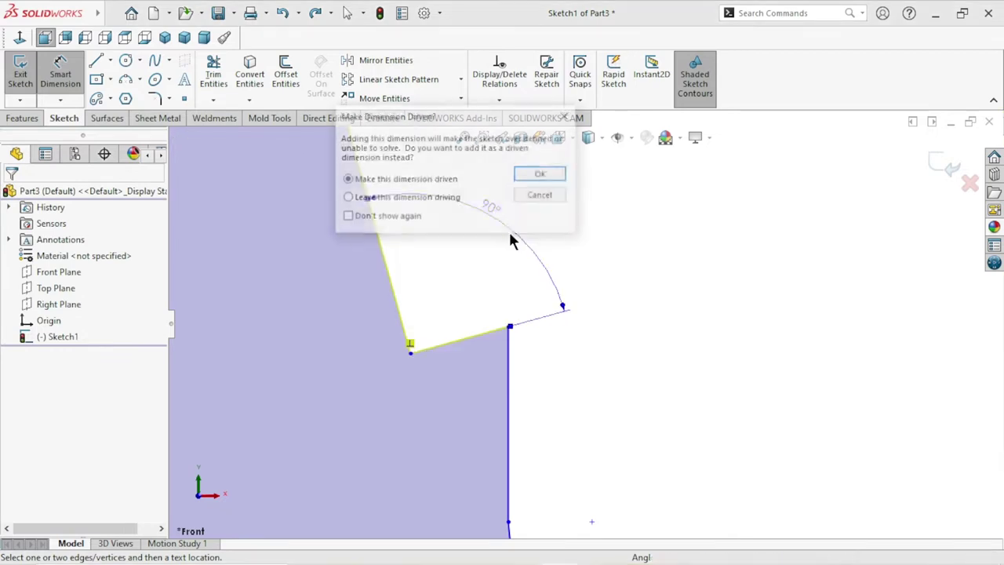
{"action": "left_click", "coordinate": [534, 193]}
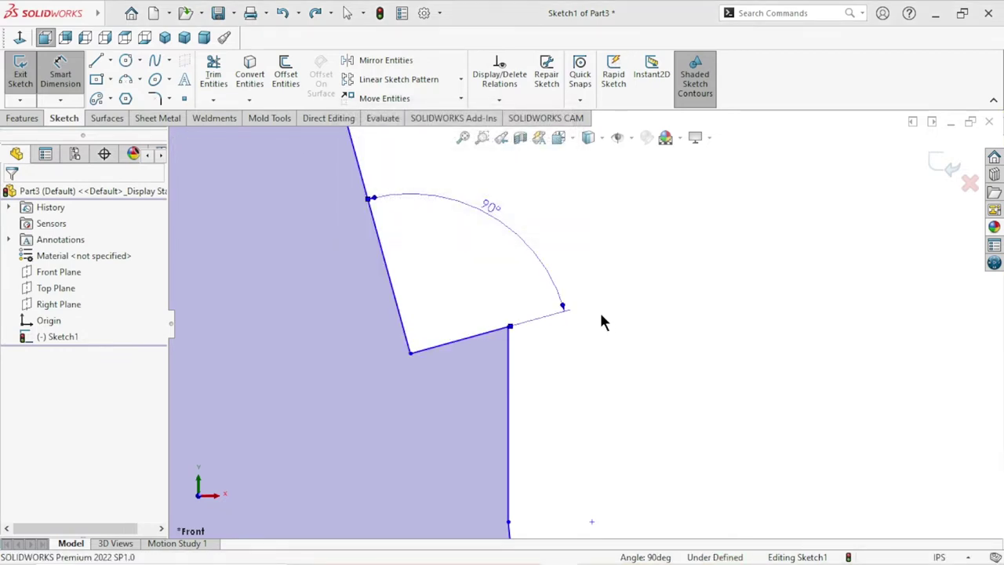
{"action": "scroll", "coordinate": [594, 320], "scroll_direction": "up", "scroll_amount": 1}
{"action": "scroll", "coordinate": [597, 325], "scroll_direction": "up", "scroll_amount": 1}
{"action": "scroll", "coordinate": [578, 314], "scroll_direction": "up", "scroll_amount": 1}
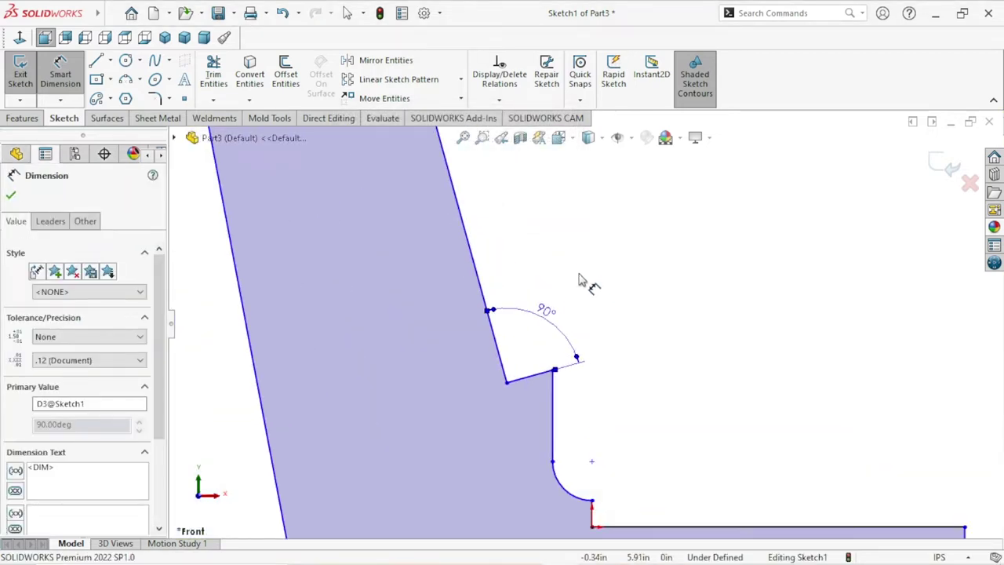
{"action": "scroll", "coordinate": [584, 284], "scroll_direction": "up", "scroll_amount": 1}
{"action": "scroll", "coordinate": [620, 343], "scroll_direction": "down", "scroll_amount": 2}
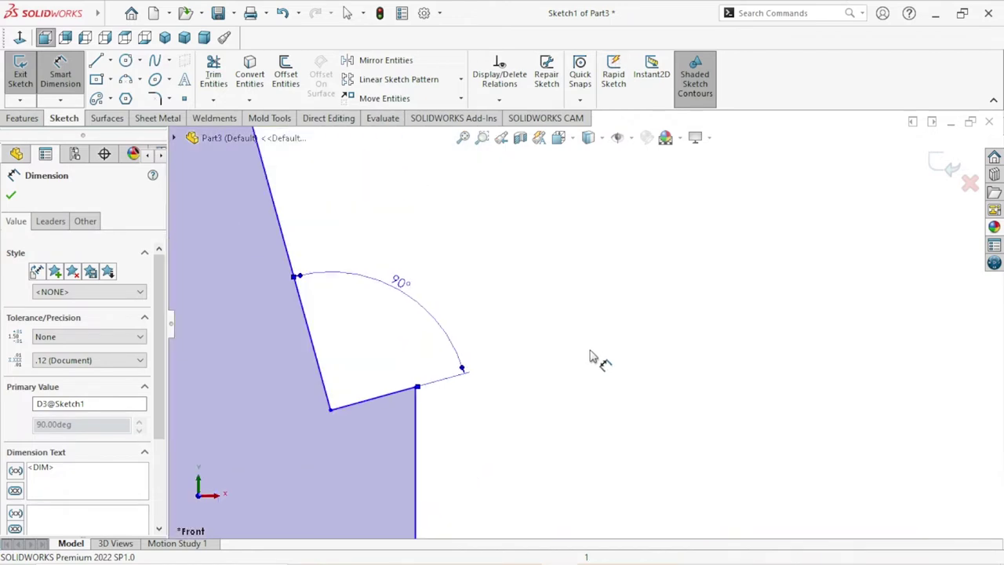
- Dimension the notch's short bottom edge to 1.50 in and delete the 90° angle dimension
{"action": "left_click", "coordinate": [363, 406]}
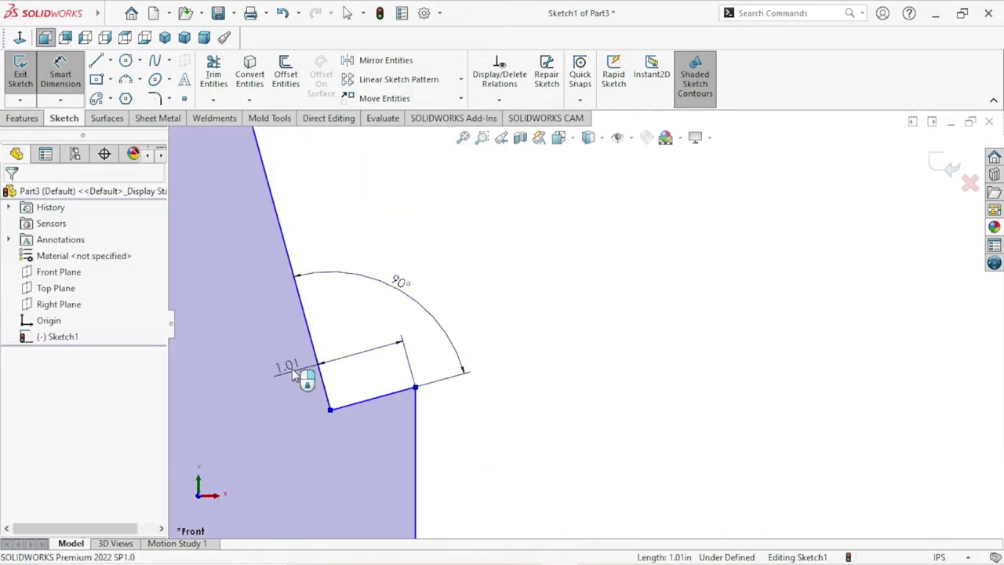
{"action": "left_click", "coordinate": [292, 369]}
{"action": "type", "text": "1.5"}
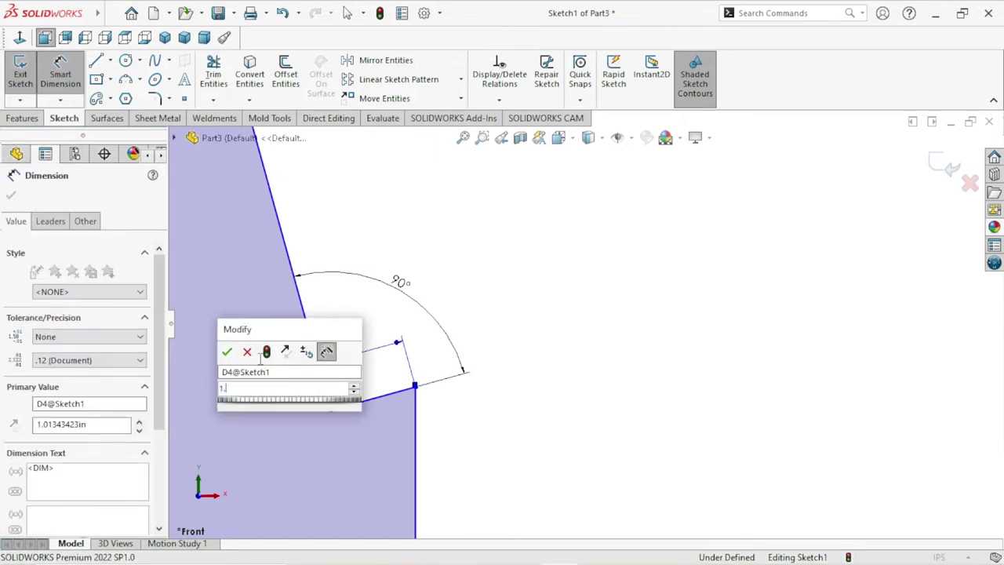
{"action": "left_click", "coordinate": [226, 351]}
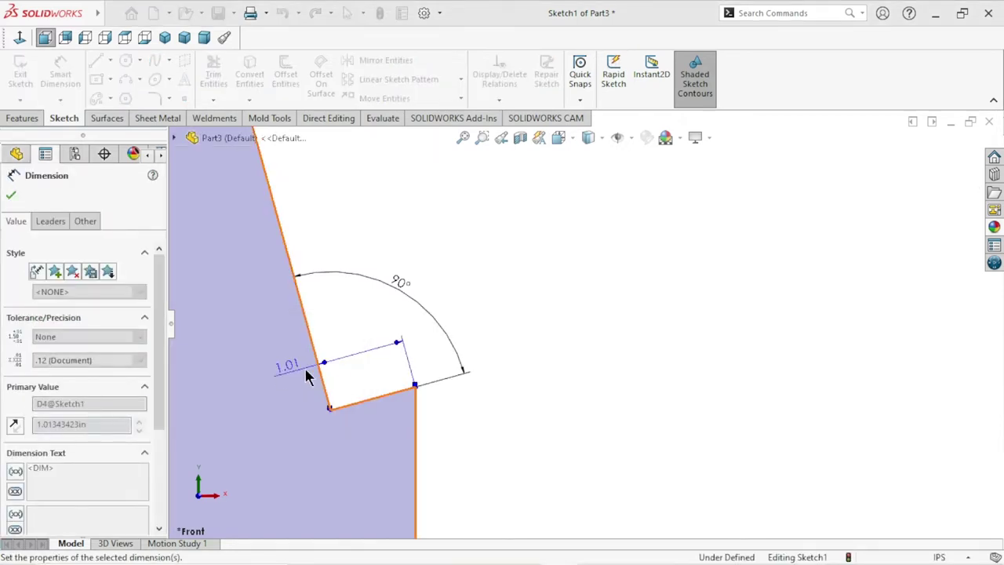
{"action": "scroll", "coordinate": [424, 384], "scroll_direction": "up", "scroll_amount": 5}
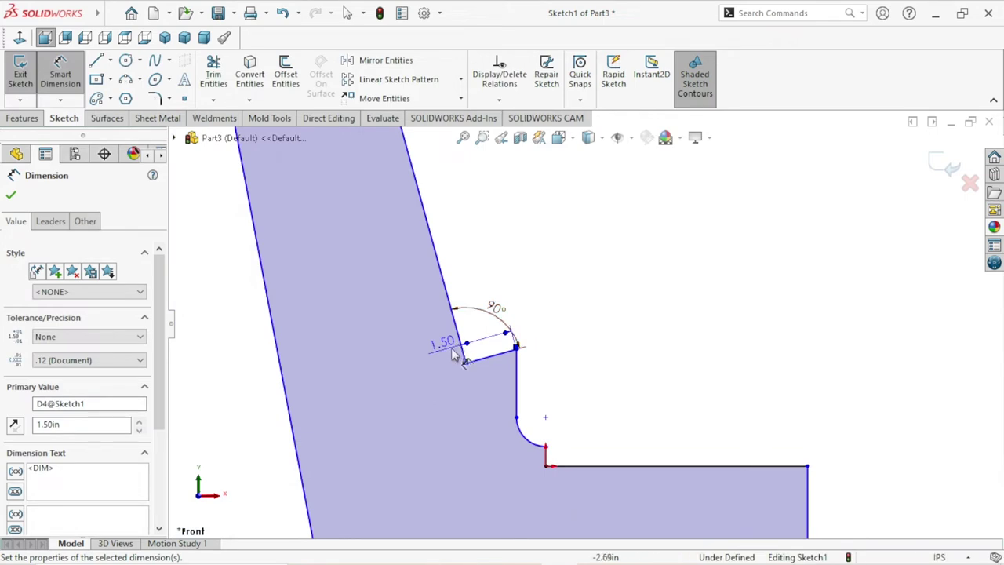
{"action": "left_click_drag", "start_coordinate": [453, 354], "coordinate": [559, 249]}
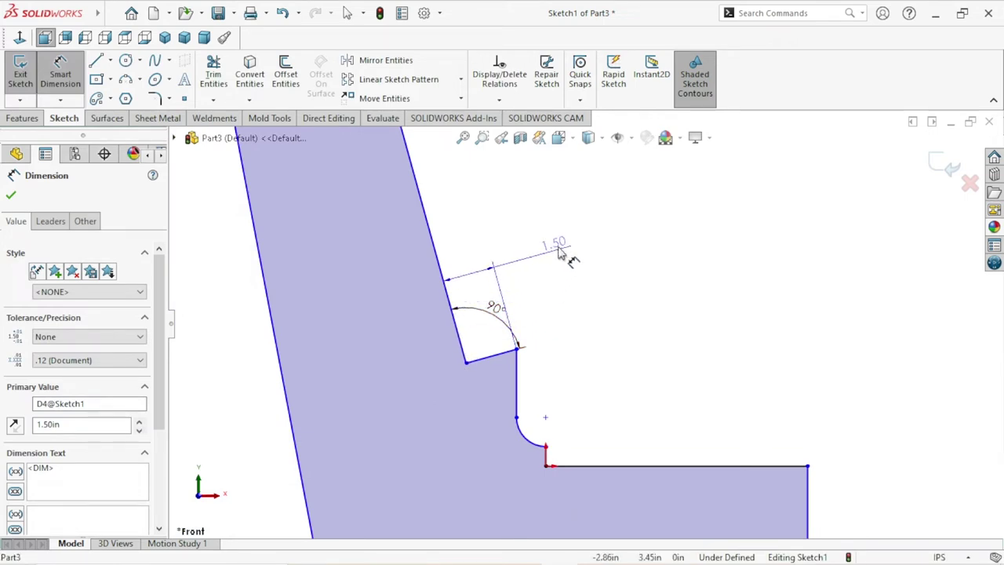
{"action": "left_click", "coordinate": [608, 323]}
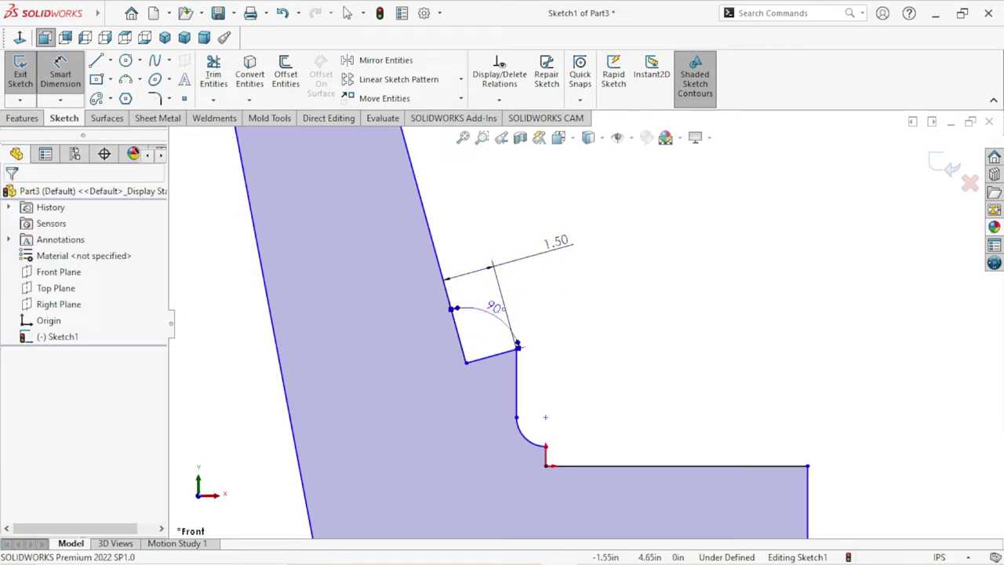
{"action": "left_click", "coordinate": [495, 308]}
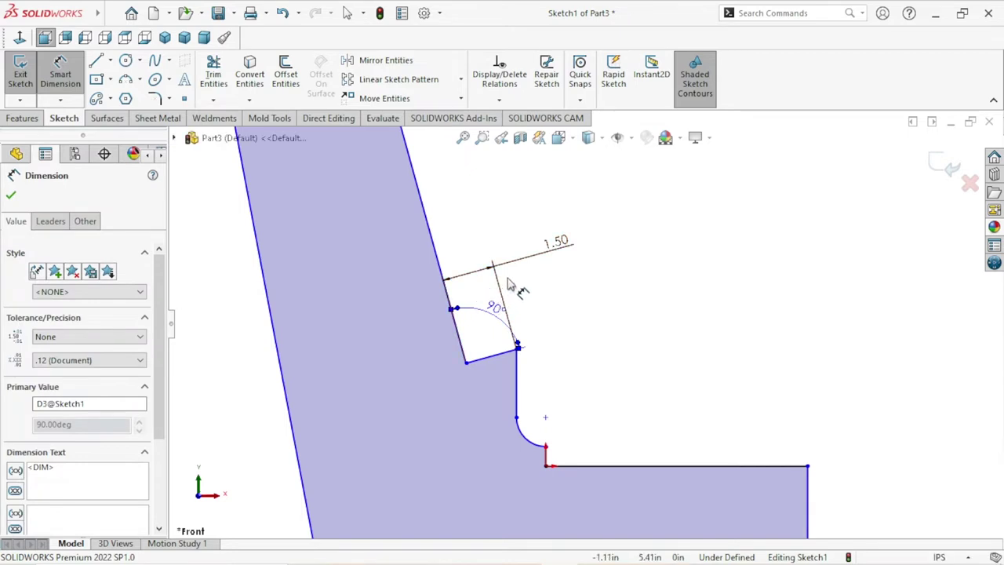
{"action": "key", "text": "Delete"}
- Dimension the notch corner 6.50 in vertically above the origin and shift the label left
{"action": "scroll", "coordinate": [580, 388], "scroll_direction": "up", "scroll_amount": 2}
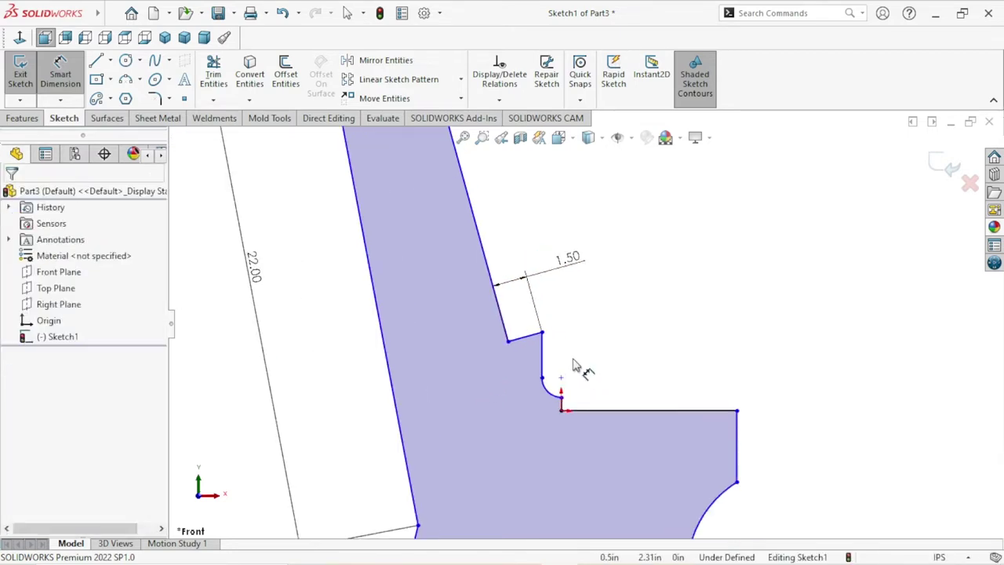
{"action": "scroll", "coordinate": [573, 364], "scroll_direction": "down", "scroll_amount": 3}
{"action": "scroll", "coordinate": [567, 391], "scroll_direction": "up", "scroll_amount": 1}
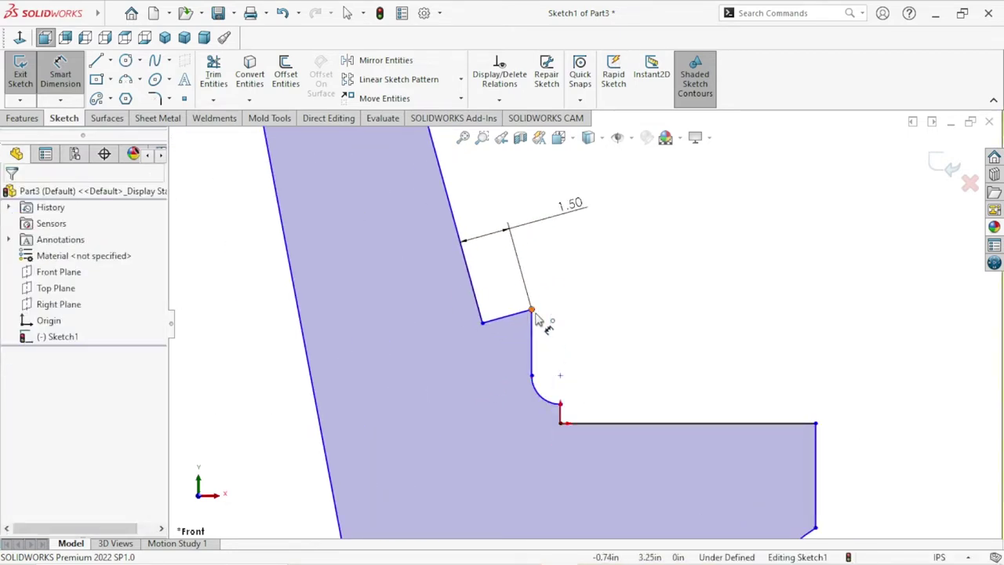
{"action": "left_click", "coordinate": [532, 311]}
{"action": "left_click", "coordinate": [560, 423]}
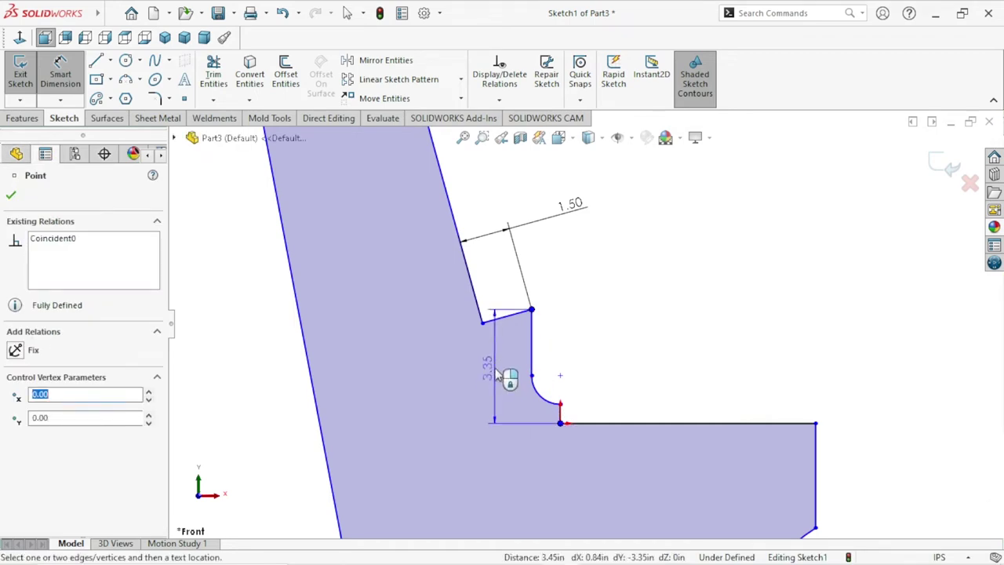
{"action": "left_click", "coordinate": [596, 367]}
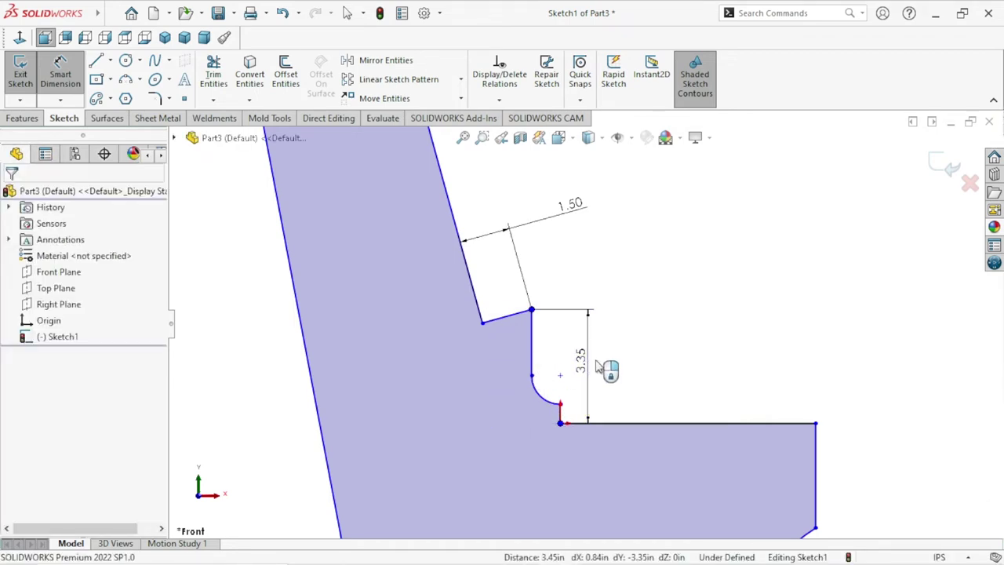
{"action": "type", "text": "6.5"}
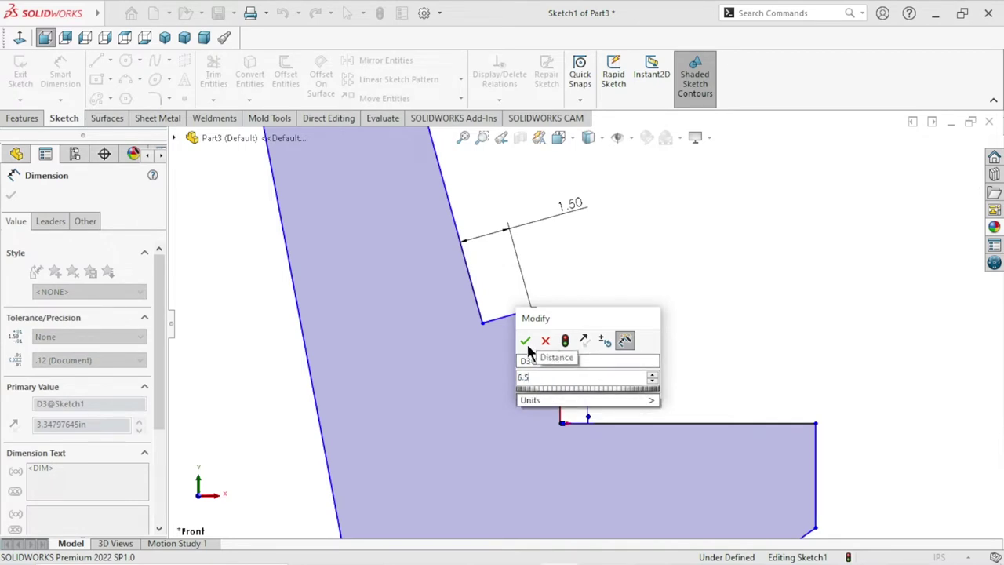
{"action": "left_click", "coordinate": [526, 342]}
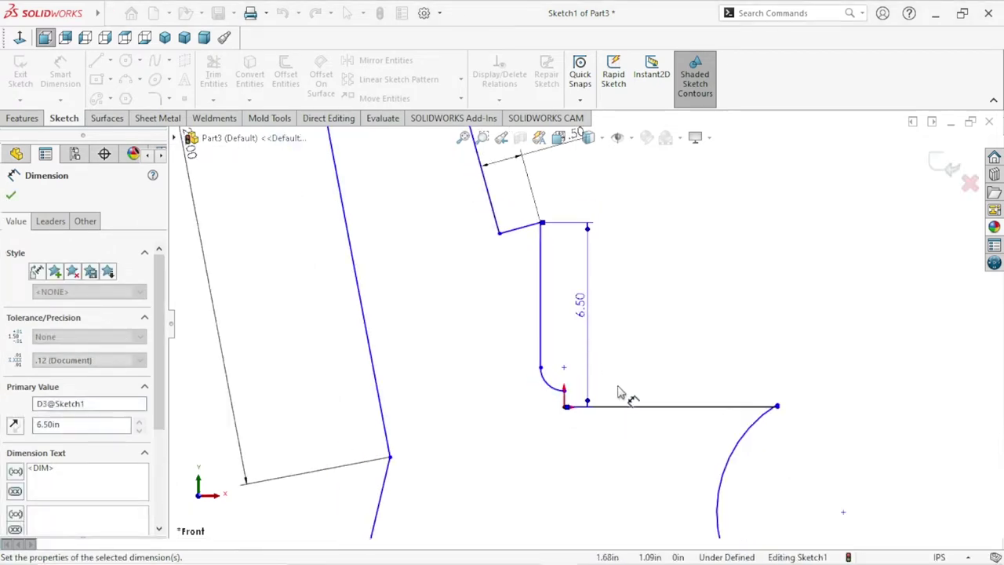
{"action": "scroll", "coordinate": [650, 369], "scroll_direction": "down", "scroll_amount": 3}
{"action": "scroll", "coordinate": [650, 369], "scroll_direction": "down", "scroll_amount": 2}
{"action": "scroll", "coordinate": [666, 388], "scroll_direction": "up", "scroll_amount": 3}
{"action": "key", "text": "Escape"}
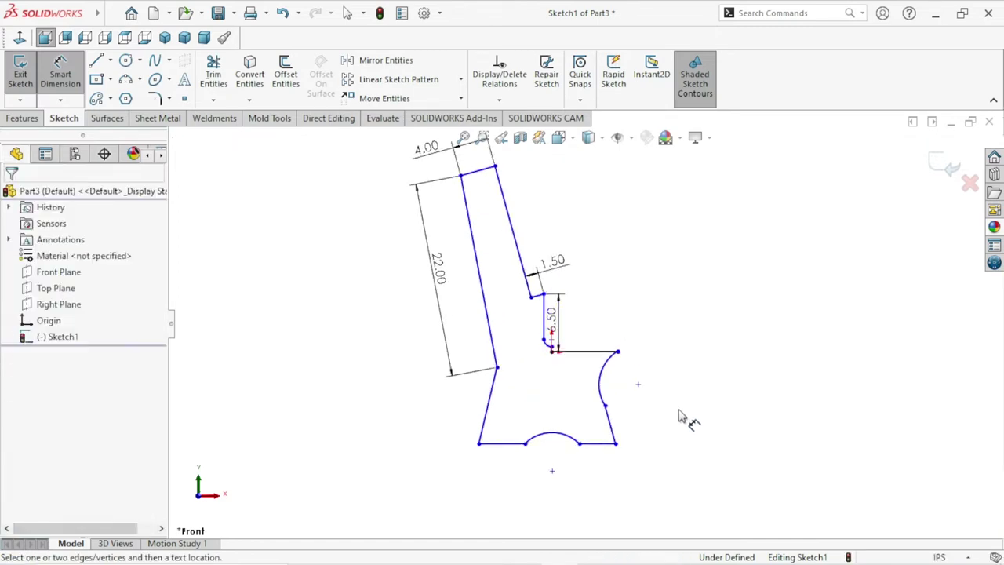
{"action": "scroll", "coordinate": [636, 392], "scroll_direction": "down", "scroll_amount": 2}
{"action": "left_click_drag", "start_coordinate": [542, 312], "coordinate": [487, 313]}
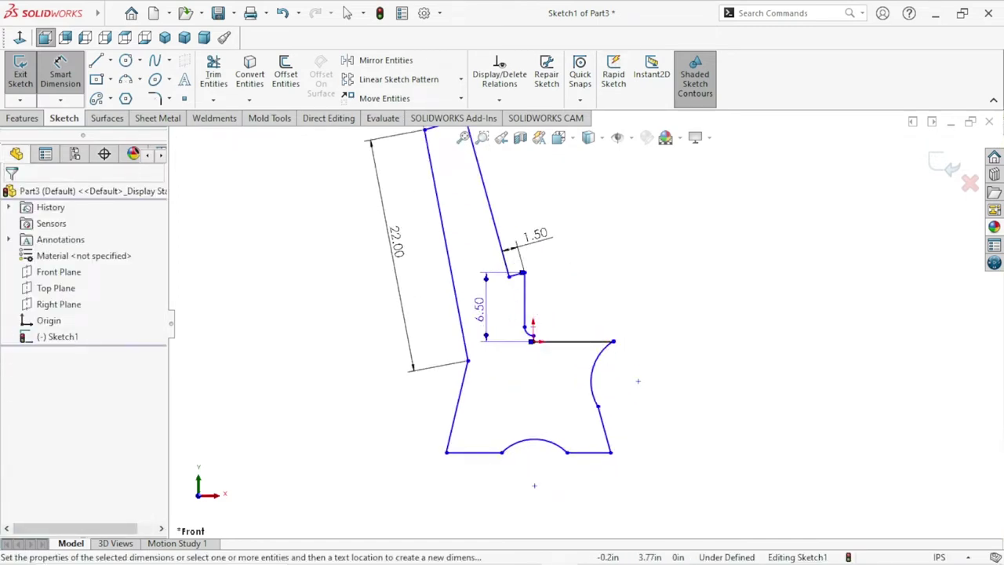
{"action": "scroll", "coordinate": [554, 346], "scroll_direction": "down", "scroll_amount": 1}
{"action": "scroll", "coordinate": [538, 347], "scroll_direction": "down", "scroll_amount": 1}
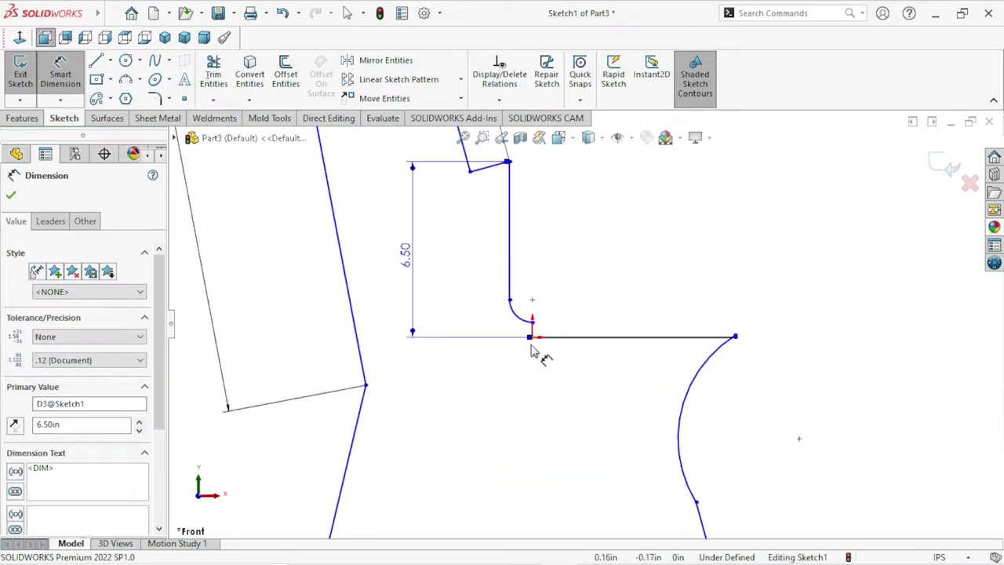
{"action": "scroll", "coordinate": [532, 351], "scroll_direction": "down", "scroll_amount": 1}
{"action": "scroll", "coordinate": [553, 318], "scroll_direction": "down", "scroll_amount": 1}
{"action": "scroll", "coordinate": [543, 350], "scroll_direction": "down", "scroll_amount": 1}
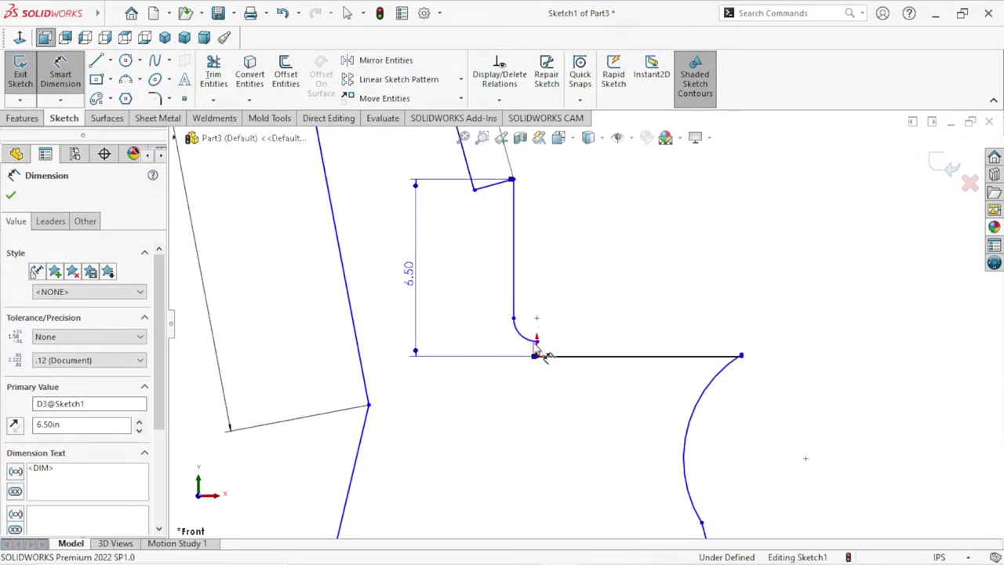
- Try a 2.5 in radius on the small corner arc, then undo it back to R0.84
{"action": "left_click", "coordinate": [525, 336]}
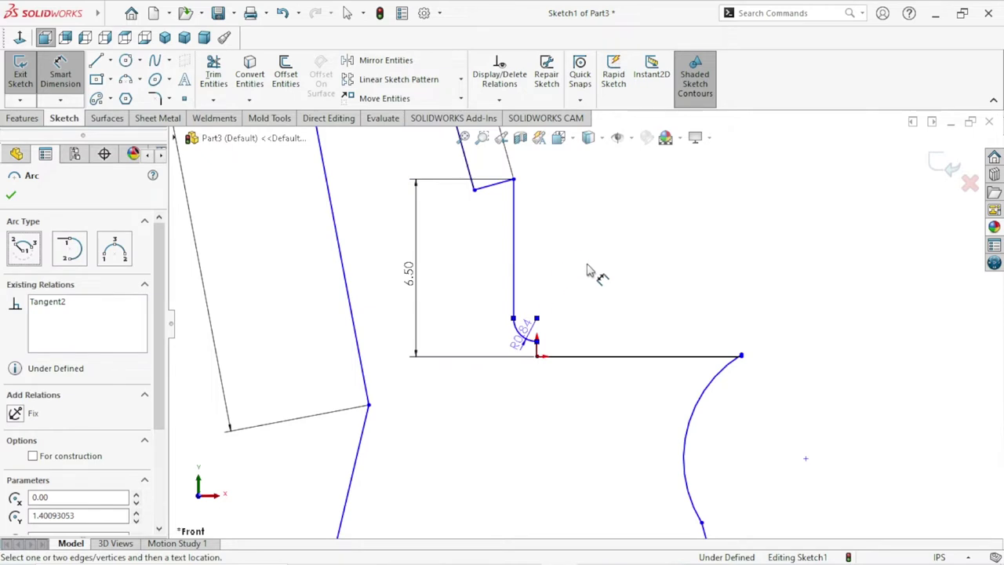
{"action": "left_click", "coordinate": [594, 267]}
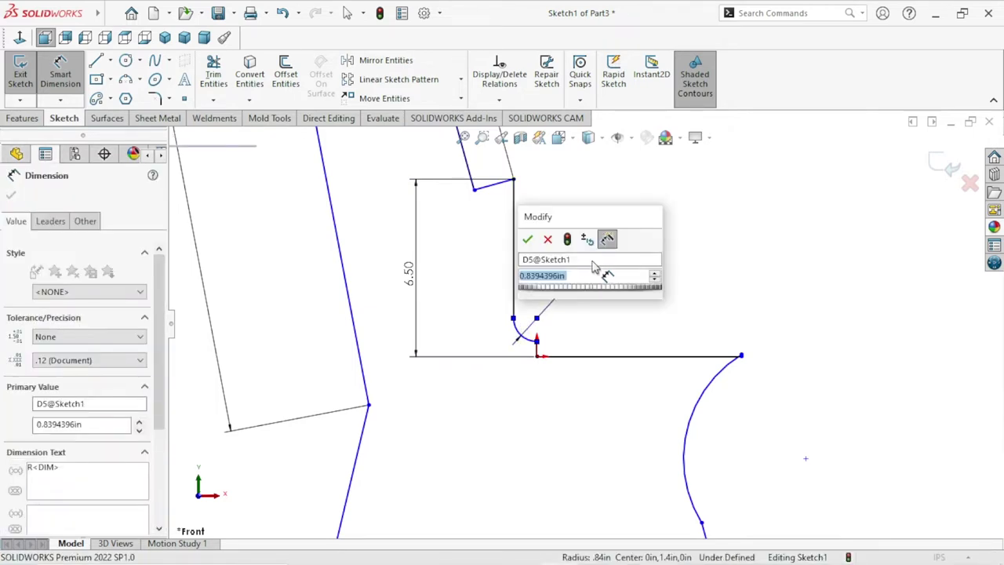
{"action": "type", "text": "2.5"}
{"action": "left_click", "coordinate": [527, 240]}
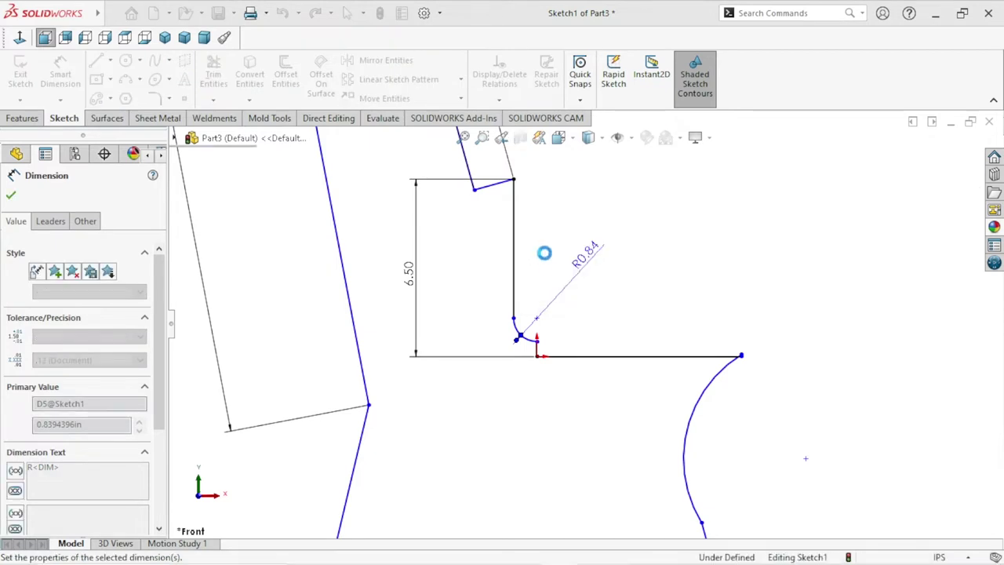
{"action": "scroll", "coordinate": [549, 380], "scroll_direction": "up", "scroll_amount": 2}
{"action": "scroll", "coordinate": [564, 361], "scroll_direction": "up", "scroll_amount": 2}
{"action": "scroll", "coordinate": [576, 341], "scroll_direction": "down", "scroll_amount": 2}
{"action": "scroll", "coordinate": [596, 345], "scroll_direction": "down", "scroll_amount": 2}
{"action": "scroll", "coordinate": [585, 392], "scroll_direction": "down", "scroll_amount": 2}
{"action": "scroll", "coordinate": [594, 366], "scroll_direction": "up", "scroll_amount": 2}
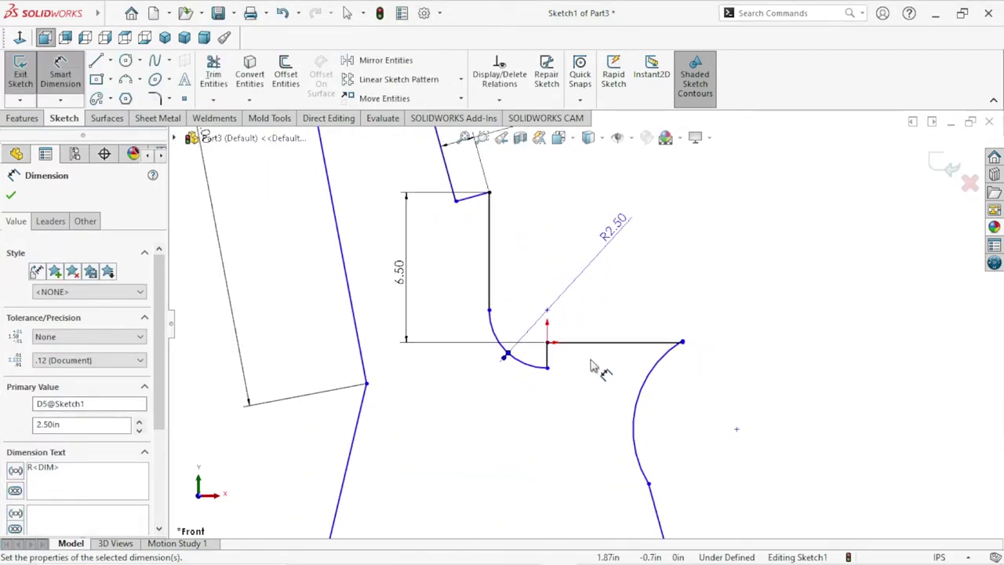
{"action": "scroll", "coordinate": [565, 377], "scroll_direction": "down", "scroll_amount": 1}
{"action": "scroll", "coordinate": [549, 369], "scroll_direction": "down", "scroll_amount": 1}
{"action": "left_click", "coordinate": [540, 359]}
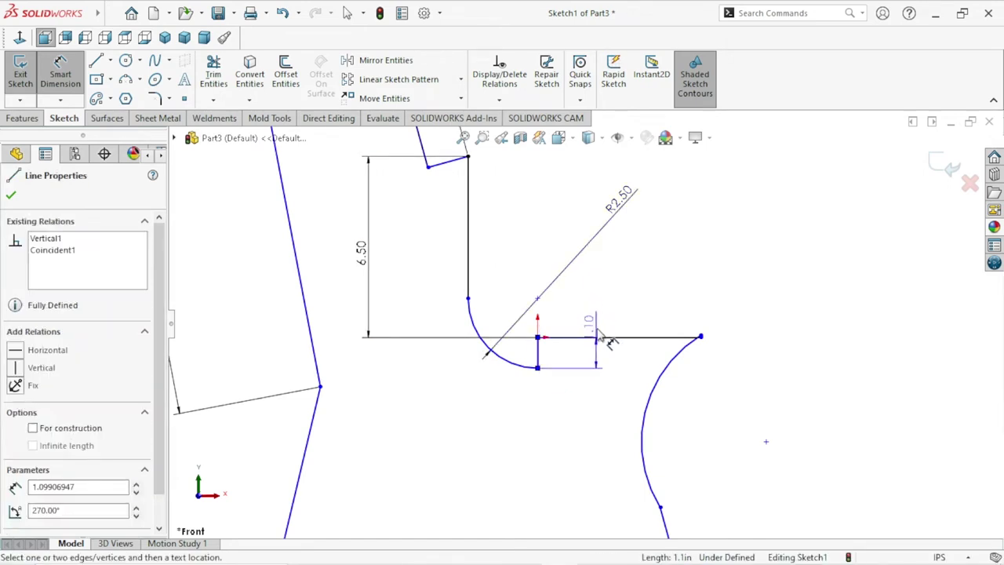
{"action": "key", "text": "Escape"}
{"action": "left_click", "coordinate": [283, 14]}
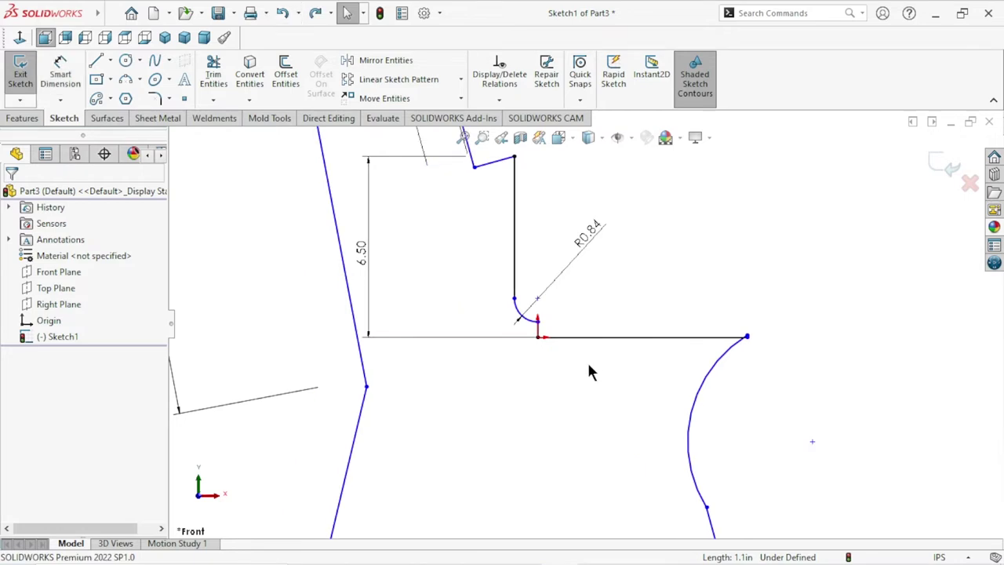
- Dimension the short vertical step at the seat to 1.50 in
{"action": "scroll", "coordinate": [559, 328], "scroll_direction": "down", "scroll_amount": 3}
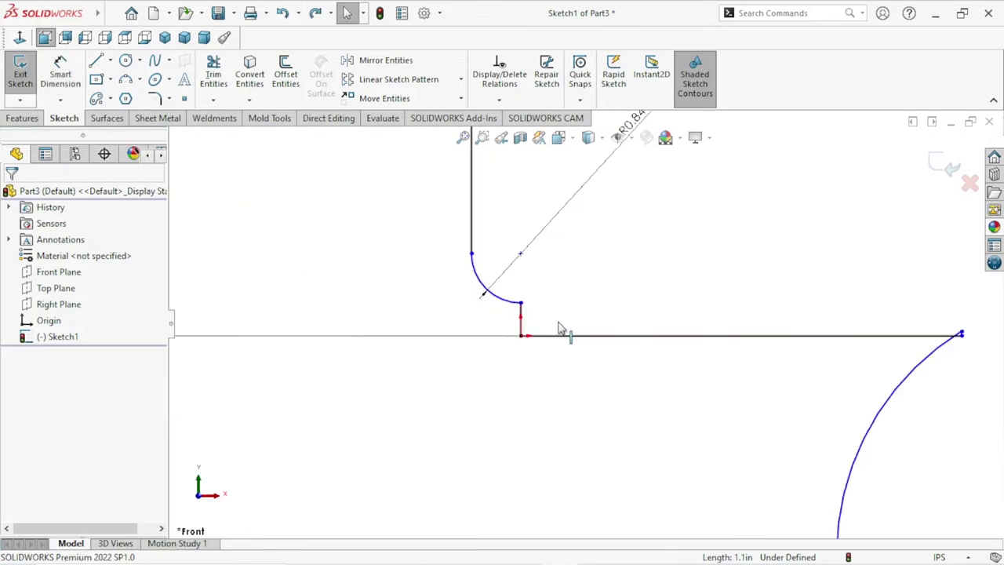
{"action": "left_click", "coordinate": [56, 76]}
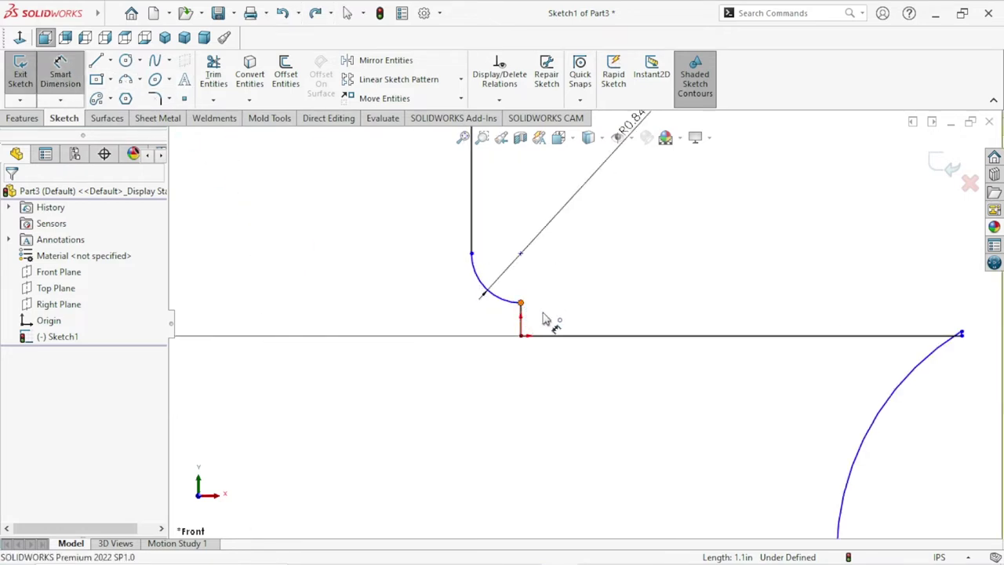
{"action": "left_click", "coordinate": [520, 303]}
{"action": "left_click", "coordinate": [555, 335]}
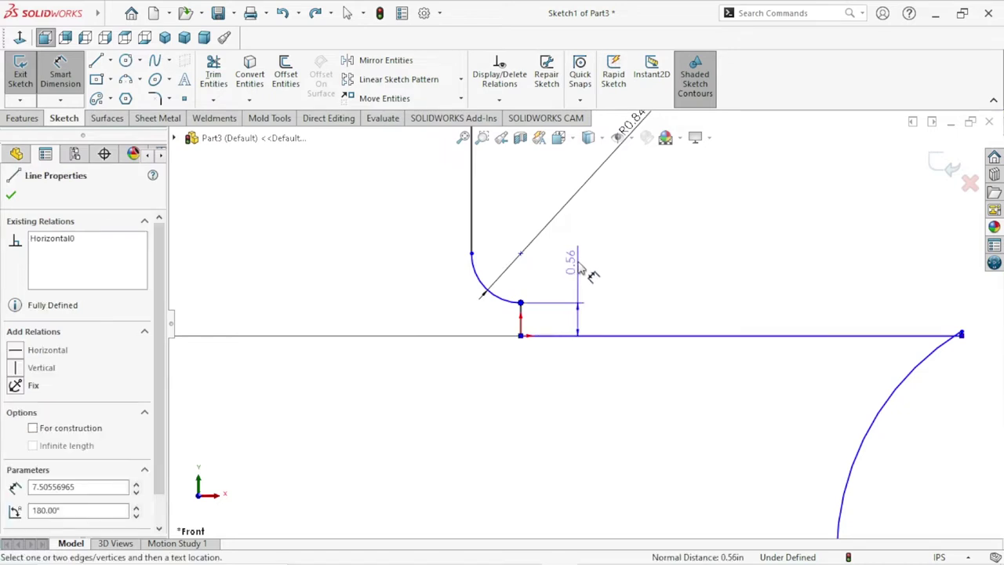
{"action": "left_click", "coordinate": [579, 270]}
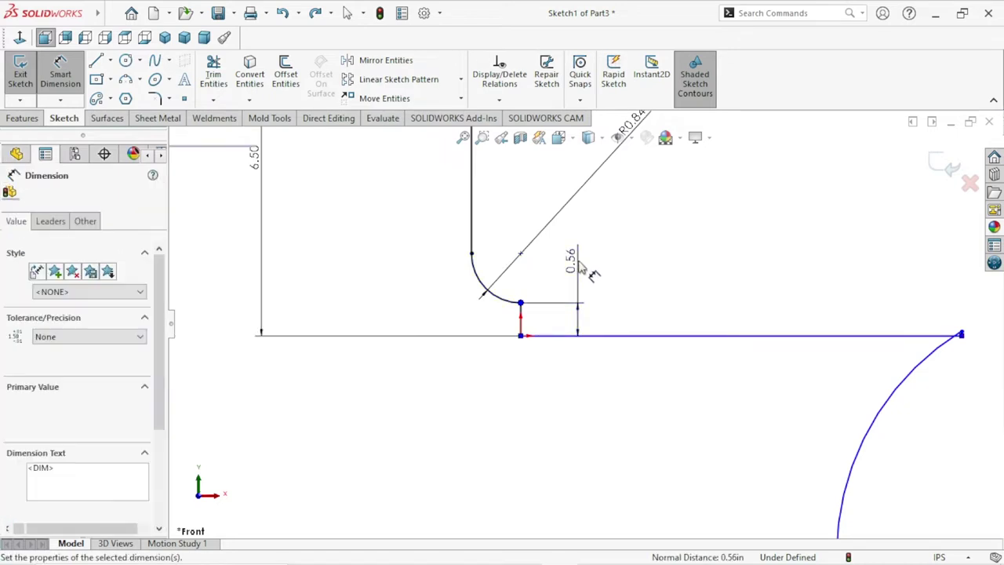
{"action": "type", "text": "1."}
{"action": "key", "text": "Return"}
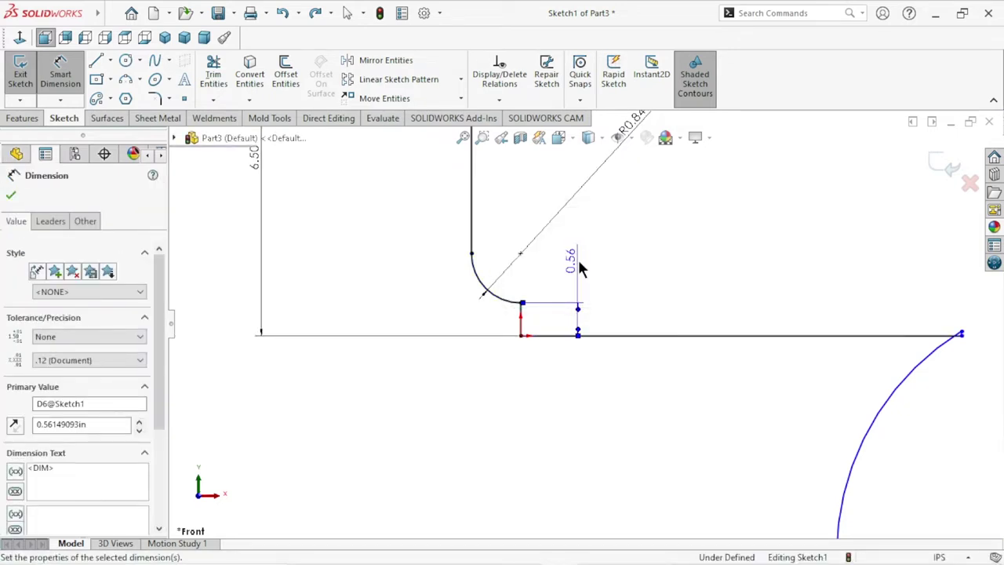
{"action": "type", "text": "1.5"}
{"action": "key", "text": "Return"}
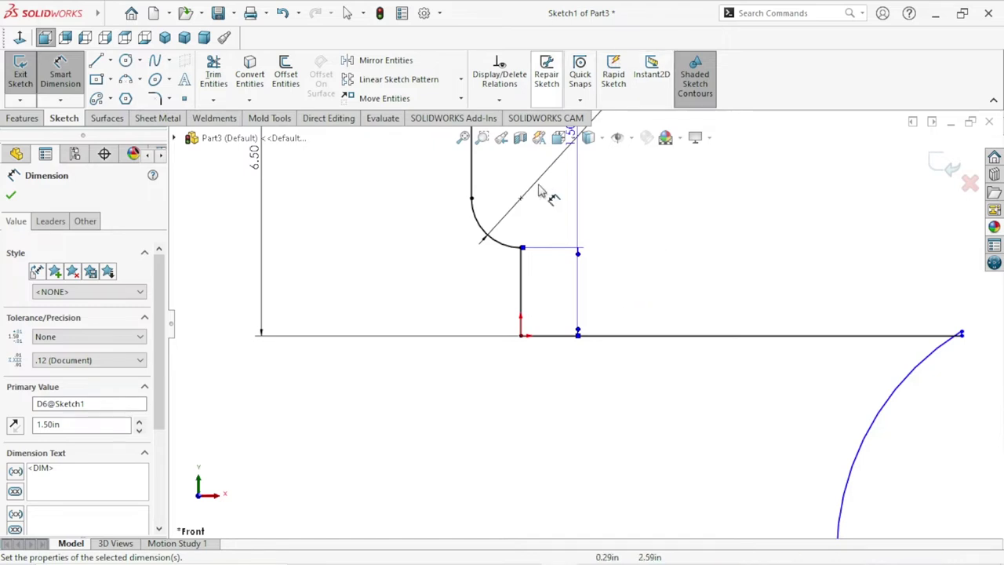
- Change the inner corner arc radius from R0.84 to R2.50
{"action": "scroll", "coordinate": [619, 251], "scroll_direction": "up", "scroll_amount": 2}
{"action": "scroll", "coordinate": [618, 248], "scroll_direction": "up", "scroll_amount": 1}
{"action": "scroll", "coordinate": [617, 246], "scroll_direction": "up", "scroll_amount": 1}
{"action": "scroll", "coordinate": [618, 249], "scroll_direction": "down", "scroll_amount": 3}
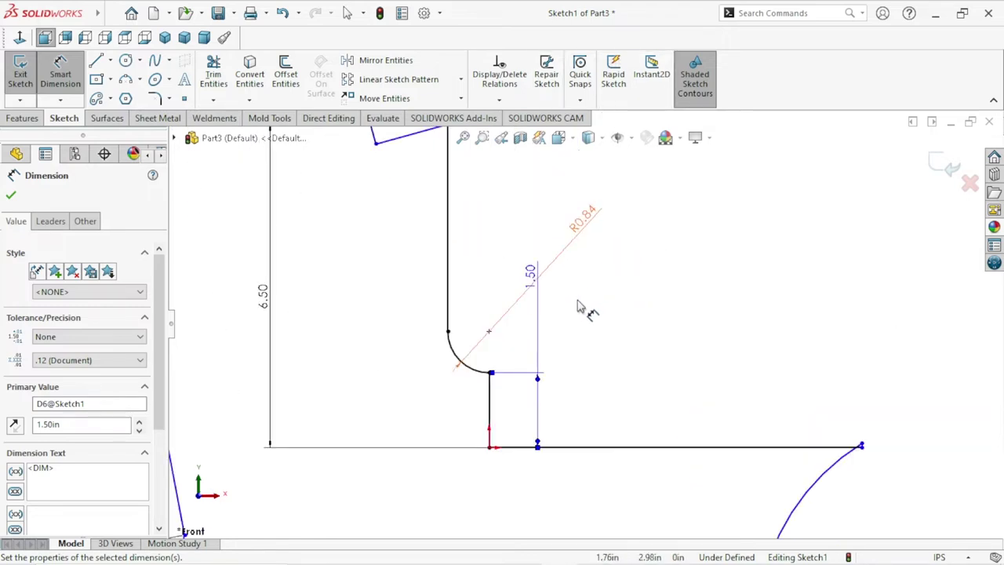
{"action": "double_click", "coordinate": [581, 228]}
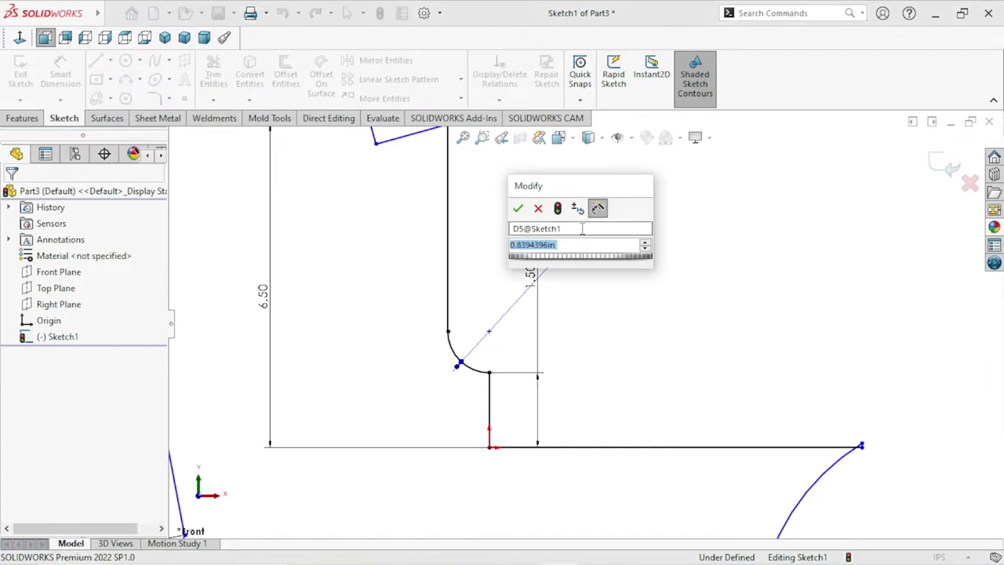
{"action": "key", "text": "Escape"}
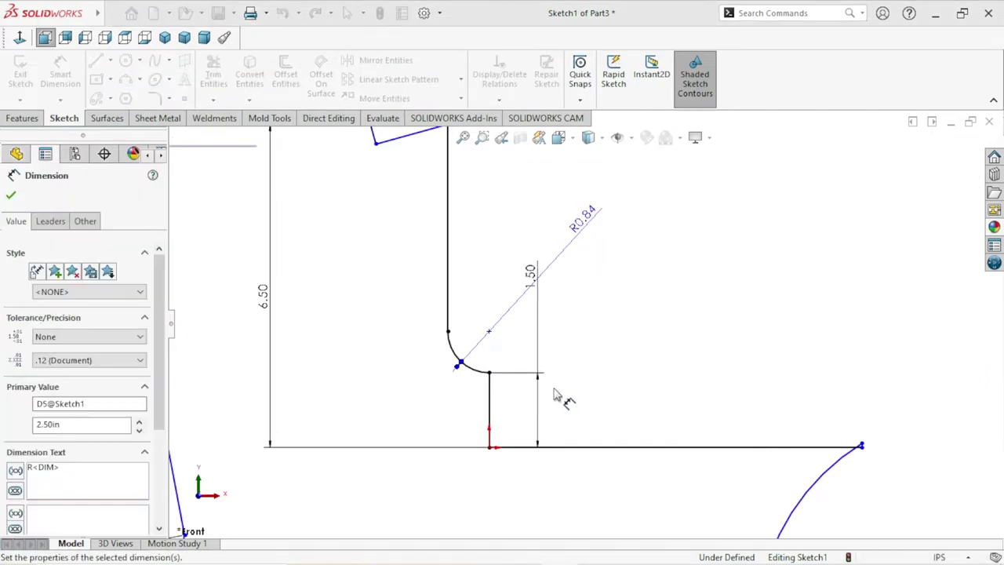
{"action": "scroll", "coordinate": [549, 393], "scroll_direction": "up", "scroll_amount": 3}
{"action": "scroll", "coordinate": [612, 321], "scroll_direction": "up", "scroll_amount": 2}
{"action": "scroll", "coordinate": [604, 290], "scroll_direction": "down", "scroll_amount": 1}
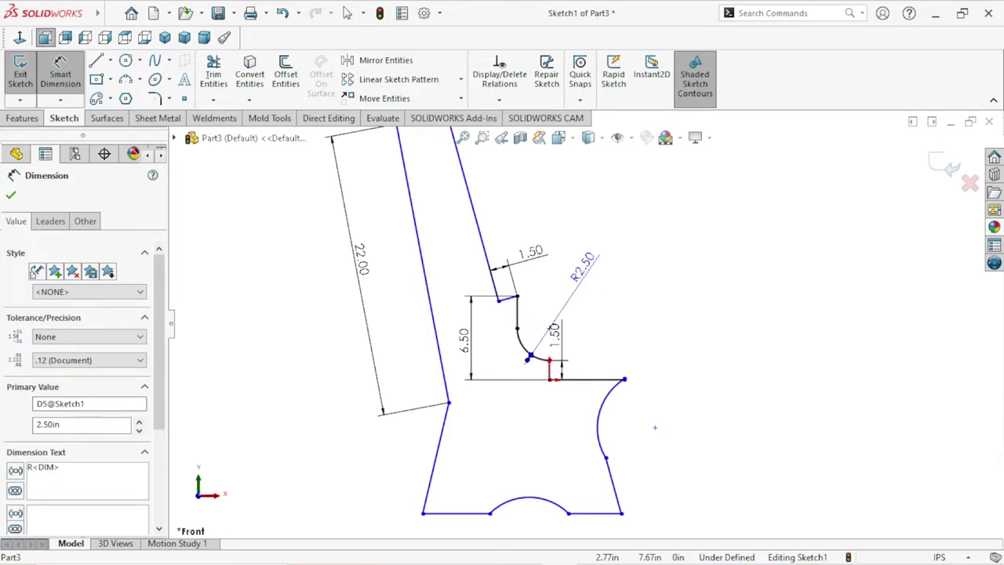
- Dimension the bottom-right base edge to 4.00 in
{"action": "key", "text": "Escape"}
{"action": "scroll", "coordinate": [602, 354], "scroll_direction": "down", "scroll_amount": 2}
{"action": "scroll", "coordinate": [641, 433], "scroll_direction": "up", "scroll_amount": 1}
{"action": "scroll", "coordinate": [720, 421], "scroll_direction": "up", "scroll_amount": 1}
{"action": "scroll", "coordinate": [695, 426], "scroll_direction": "up", "scroll_amount": 1}
{"action": "scroll", "coordinate": [673, 462], "scroll_direction": "up", "scroll_amount": 1}
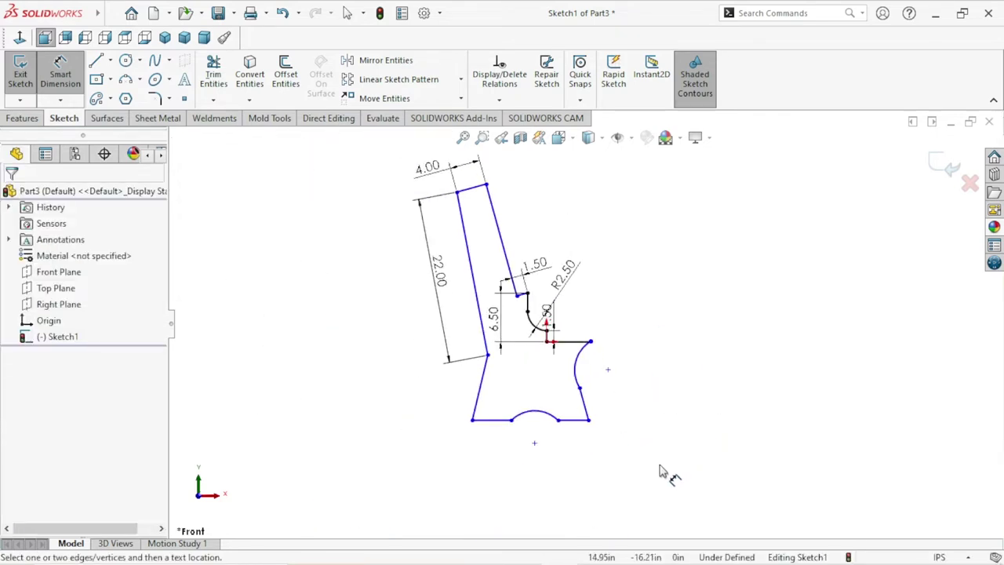
{"action": "scroll", "coordinate": [667, 471], "scroll_direction": "down", "scroll_amount": 1}
{"action": "left_click", "coordinate": [523, 386]}
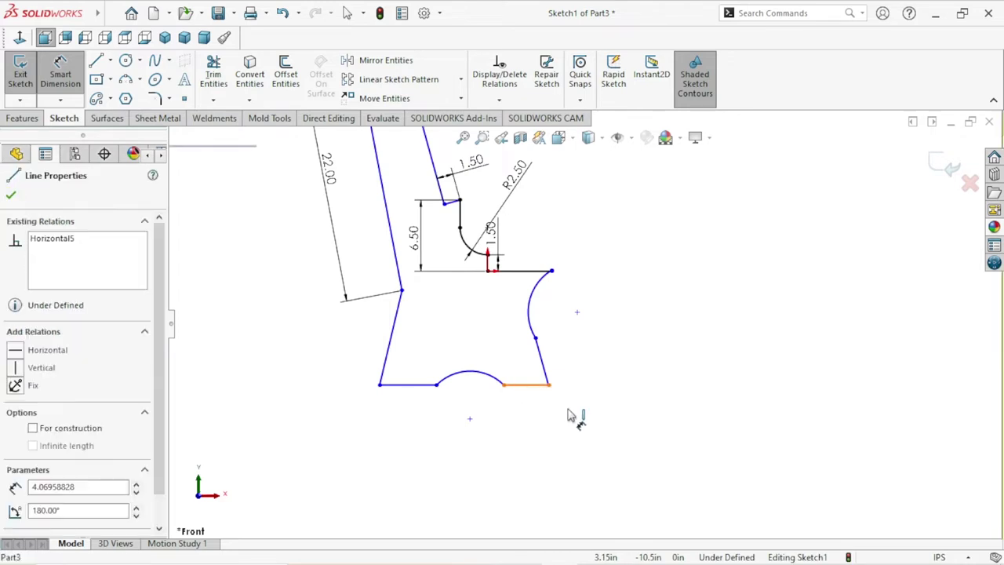
{"action": "left_click", "coordinate": [591, 424]}
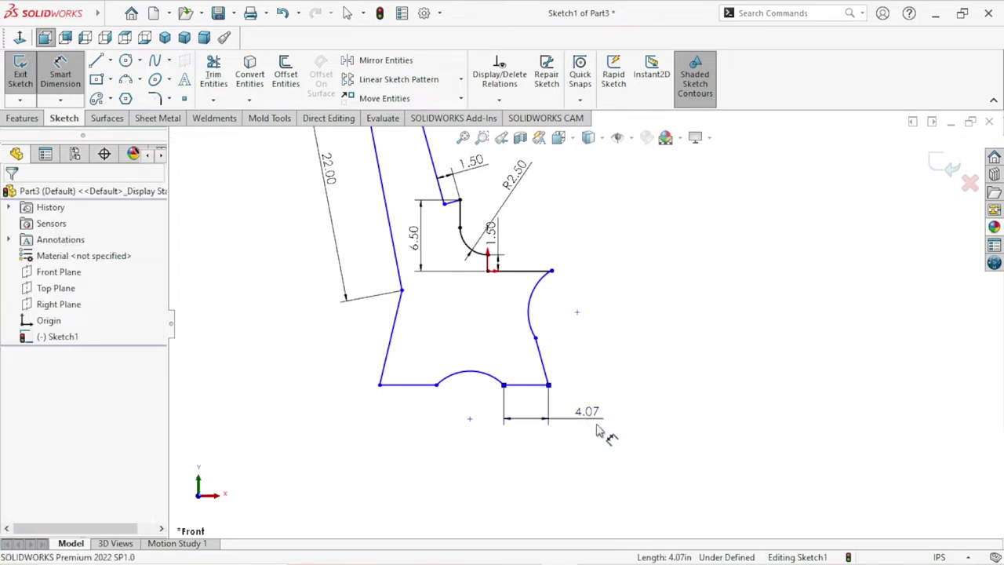
{"action": "type", "text": "4"}
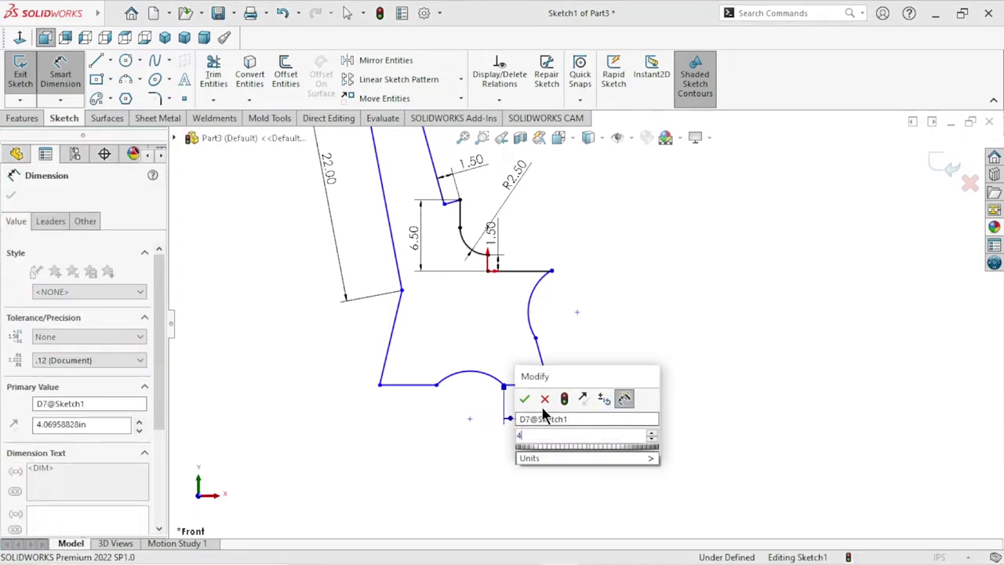
{"action": "left_click", "coordinate": [526, 400]}
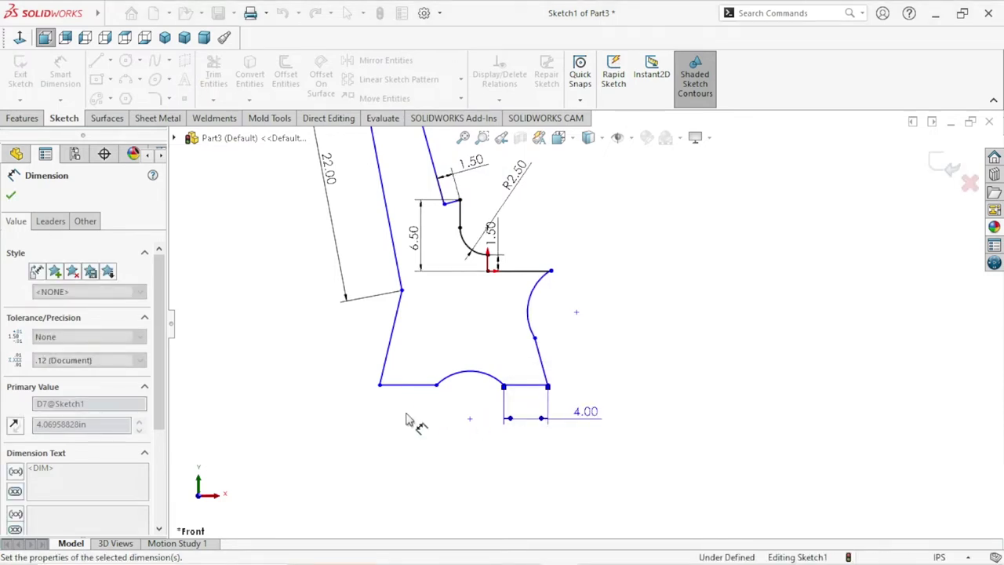
- Dimension the bottom-left base edge to 4.50 in
{"action": "left_click", "coordinate": [354, 414]}
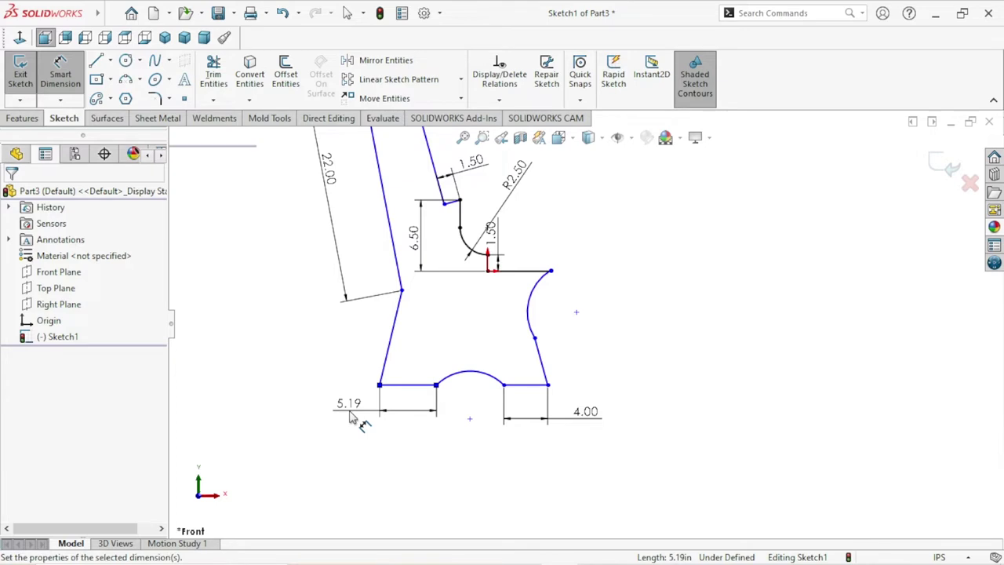
{"action": "left_click", "coordinate": [351, 417]}
{"action": "type", "text": "4"}
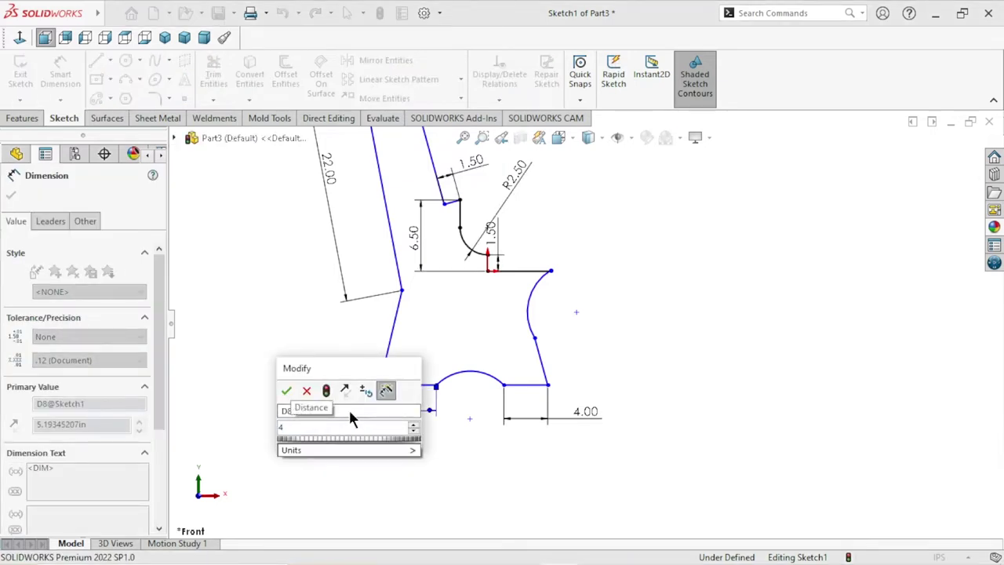
{"action": "type", "text": ".5"}
{"action": "left_click", "coordinate": [307, 390]}
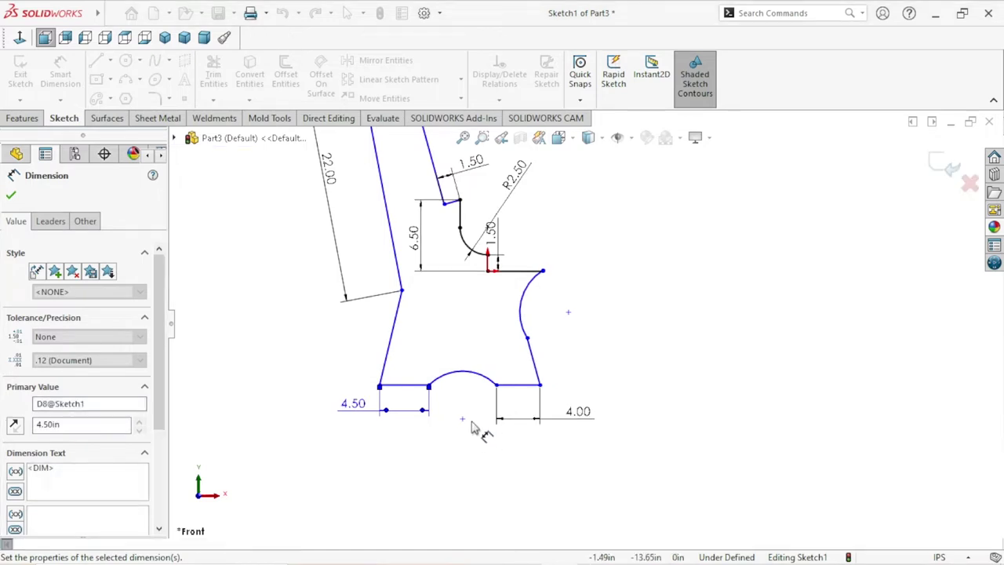
{"action": "scroll", "coordinate": [510, 342], "scroll_direction": "up", "scroll_amount": 2}
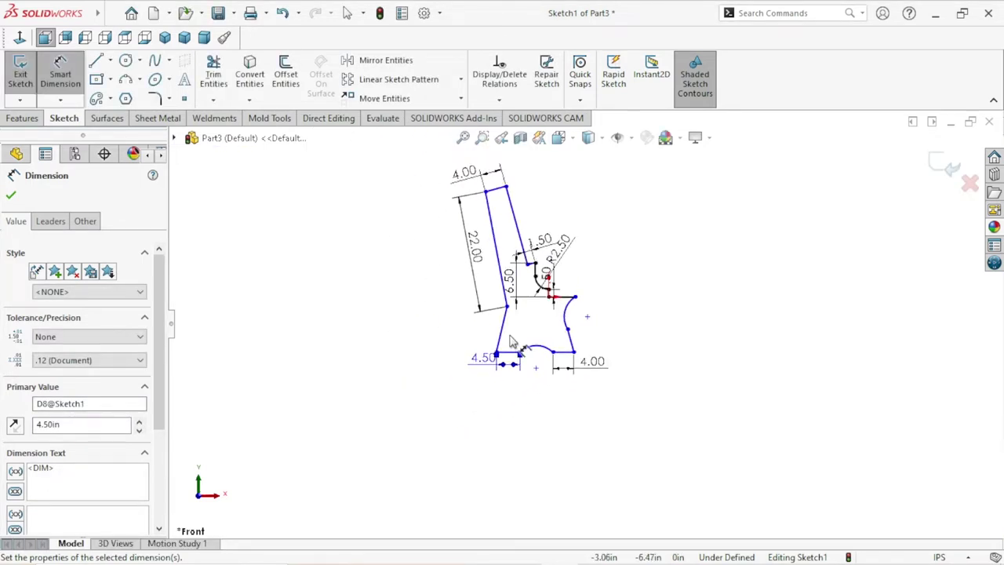
{"action": "scroll", "coordinate": [549, 205], "scroll_direction": "down", "scroll_amount": 2}
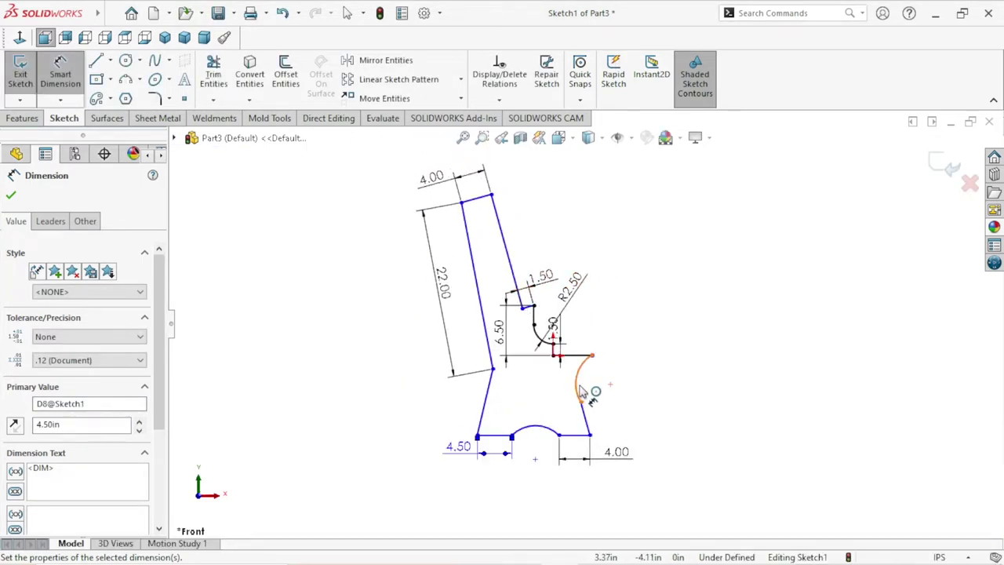
{"action": "scroll", "coordinate": [582, 392], "scroll_direction": "down", "scroll_amount": 1}
{"action": "scroll", "coordinate": [620, 396], "scroll_direction": "down", "scroll_amount": 2}
{"action": "scroll", "coordinate": [595, 398], "scroll_direction": "down", "scroll_amount": 2}
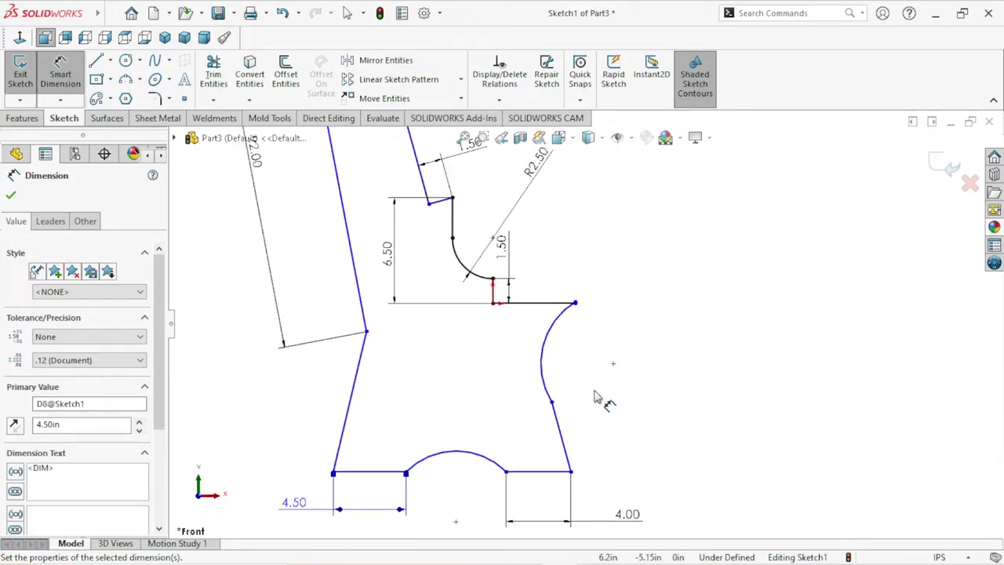
- Merge the spline endpoint with the line at the seat's right corner to close the outline
{"action": "left_click", "coordinate": [11, 196]}
{"action": "key", "text": "Escape"}
{"action": "scroll", "coordinate": [581, 356], "scroll_direction": "down", "scroll_amount": 1}
{"action": "scroll", "coordinate": [570, 243], "scroll_direction": "down", "scroll_amount": 1}
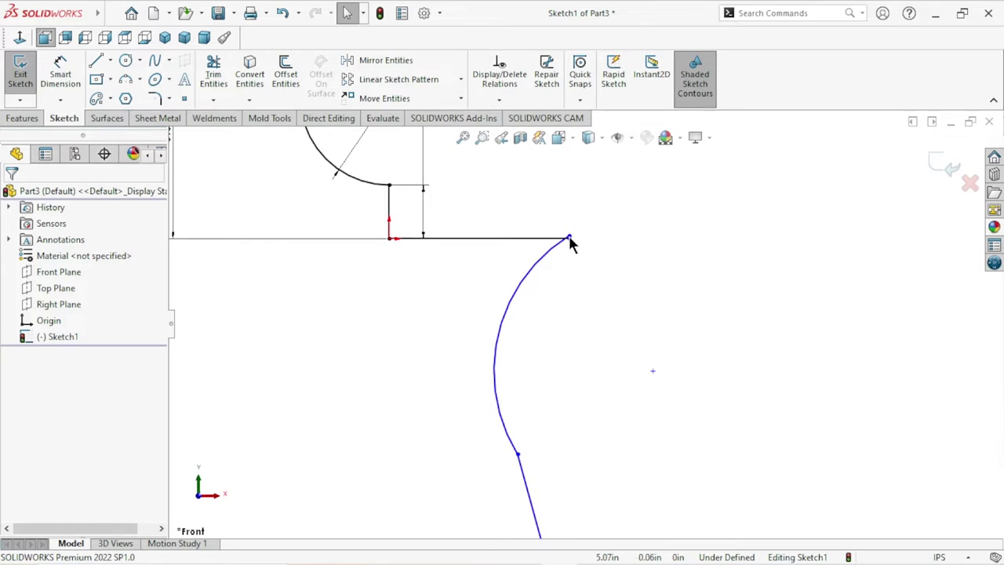
{"action": "left_click", "coordinate": [570, 239]}
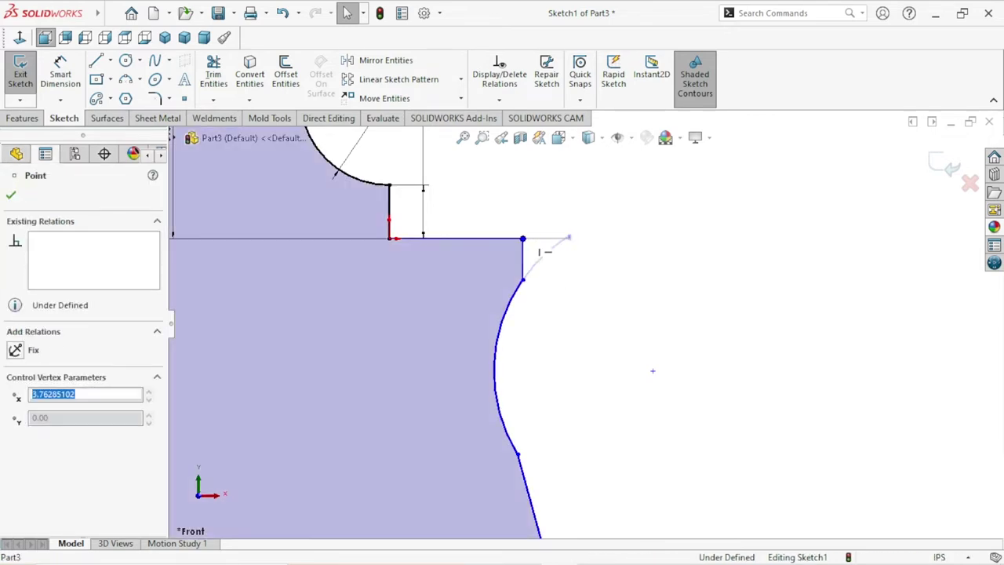
{"action": "key", "text": "Escape"}
{"action": "scroll", "coordinate": [577, 423], "scroll_direction": "up", "scroll_amount": 5}
{"action": "scroll", "coordinate": [585, 345], "scroll_direction": "down", "scroll_amount": 2}
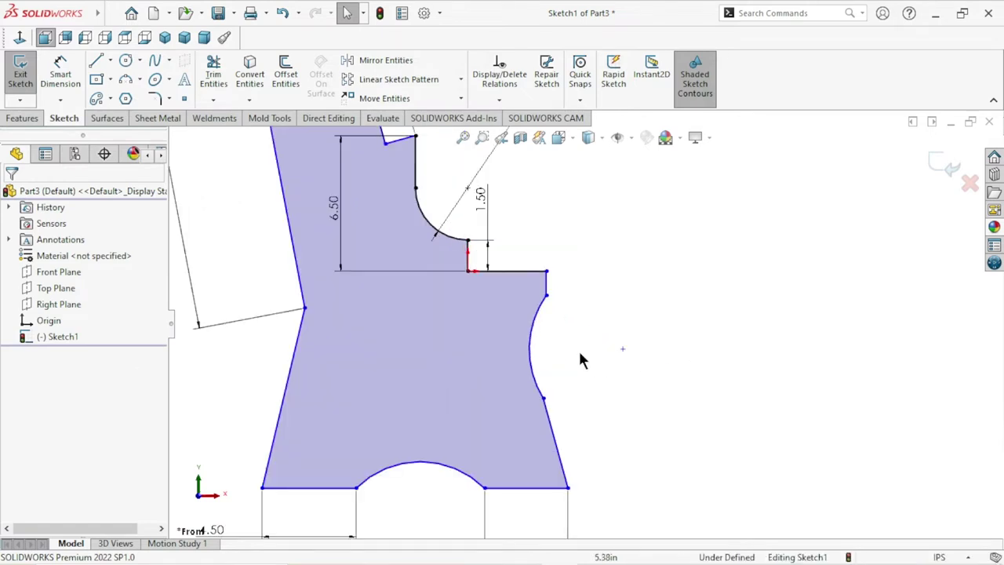
{"action": "scroll", "coordinate": [576, 362], "scroll_direction": "down", "scroll_amount": 2}
{"action": "scroll", "coordinate": [585, 404], "scroll_direction": "up", "scroll_amount": 3}
{"action": "scroll", "coordinate": [595, 418], "scroll_direction": "up", "scroll_amount": 1}
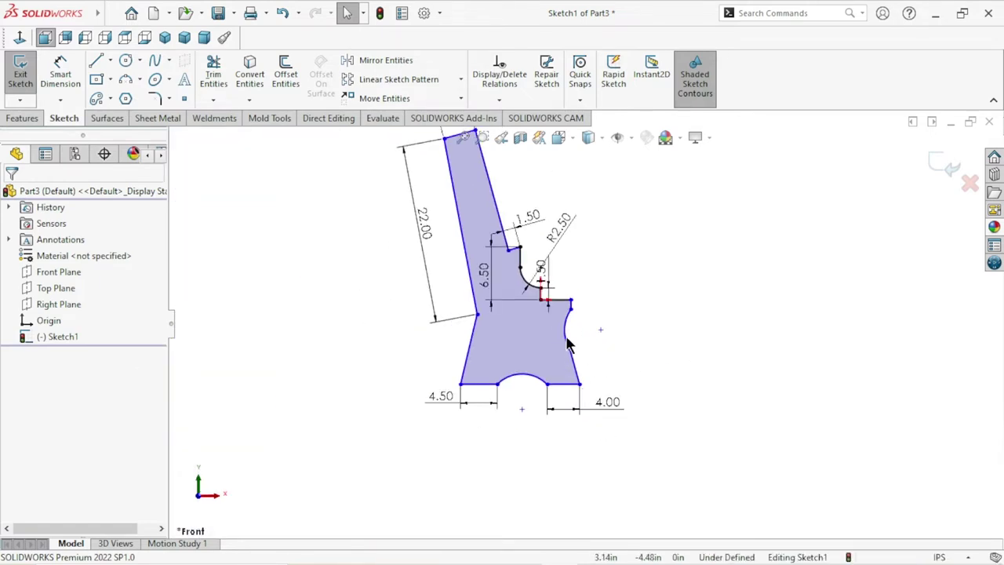
{"action": "scroll", "coordinate": [620, 338], "scroll_direction": "down", "scroll_amount": 1}
{"action": "scroll", "coordinate": [625, 301], "scroll_direction": "down", "scroll_amount": 1}
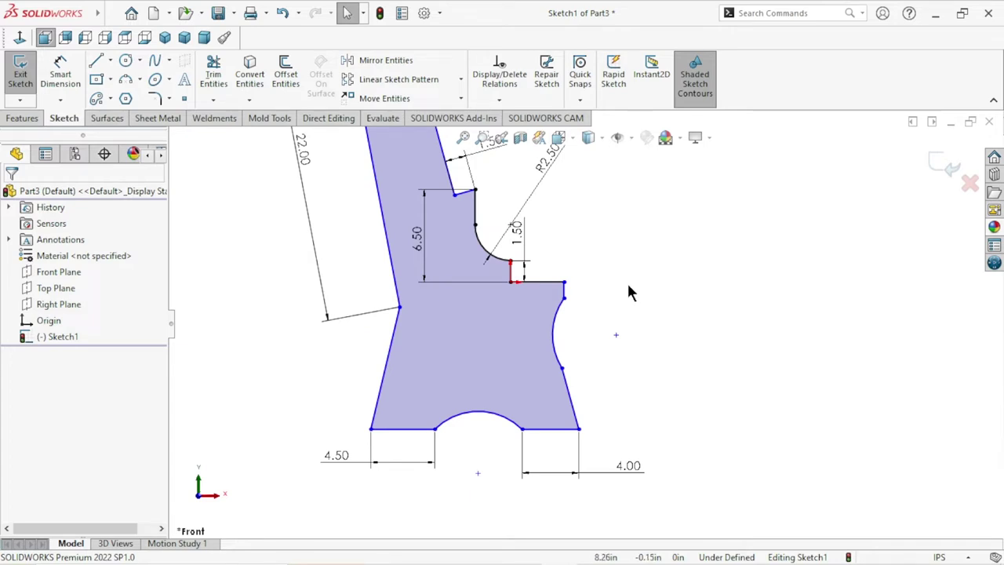
{"action": "scroll", "coordinate": [632, 292], "scroll_direction": "up", "scroll_amount": 1}
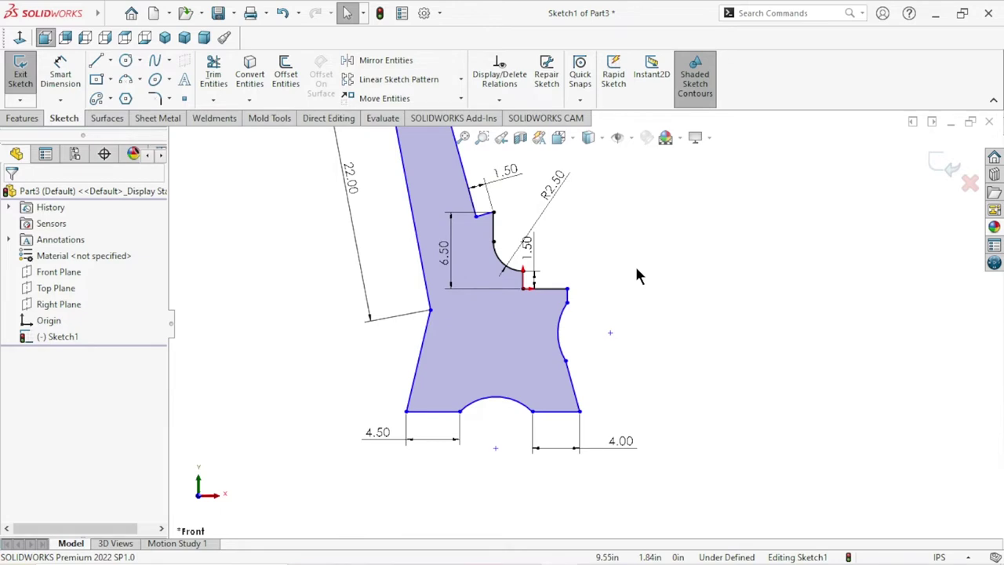
{"action": "scroll", "coordinate": [639, 277], "scroll_direction": "down", "scroll_amount": 1}
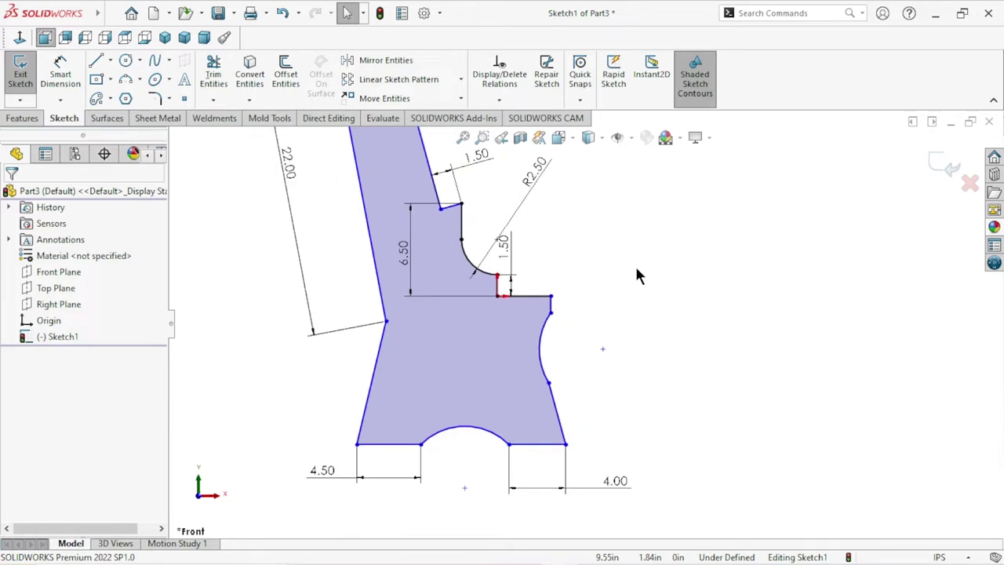
{"action": "scroll", "coordinate": [539, 294], "scroll_direction": "down", "scroll_amount": 3}
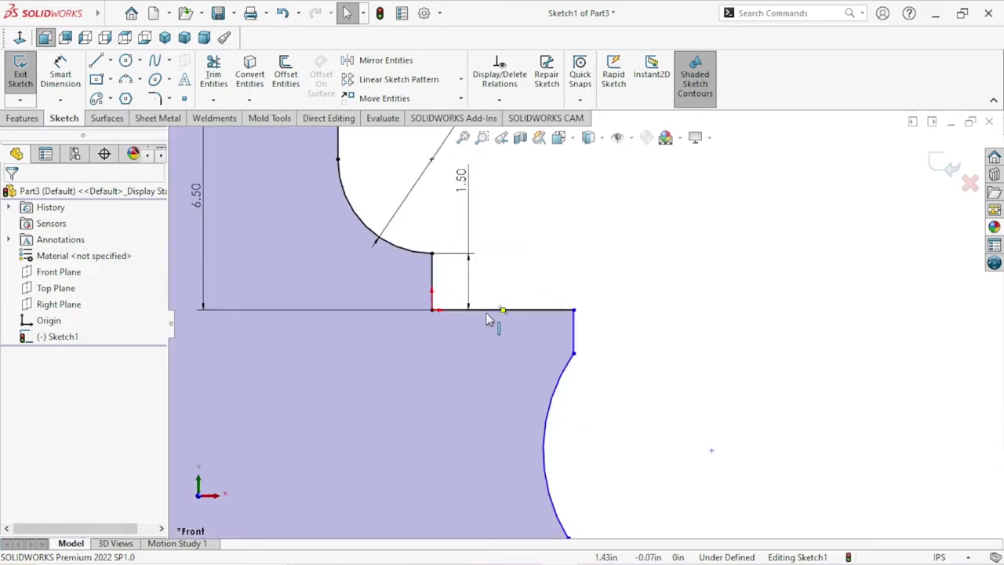
- Exit the sketch, then undo to keep editing it
{"action": "left_click", "coordinate": [20, 73]}
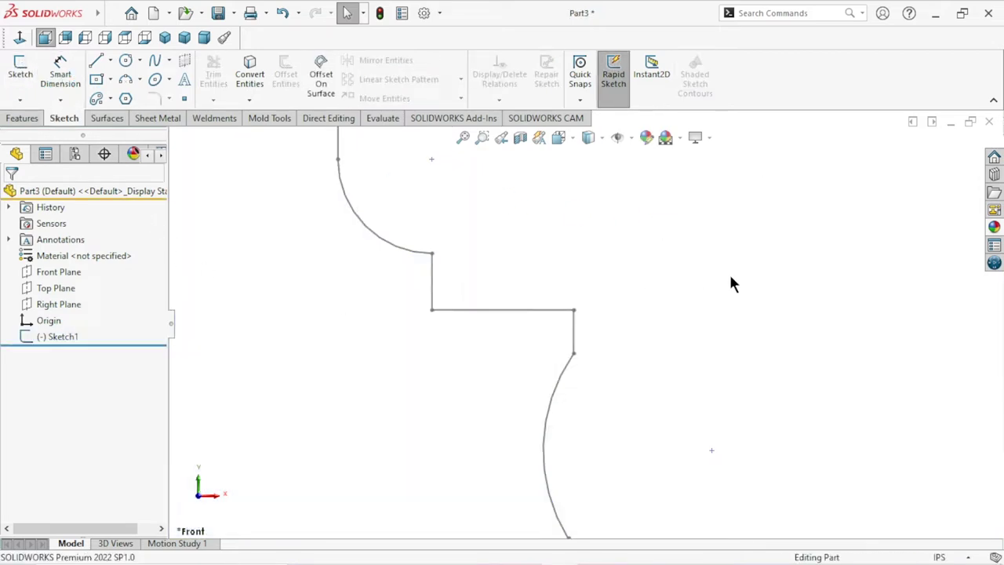
{"action": "key", "text": "ctrl+z"}
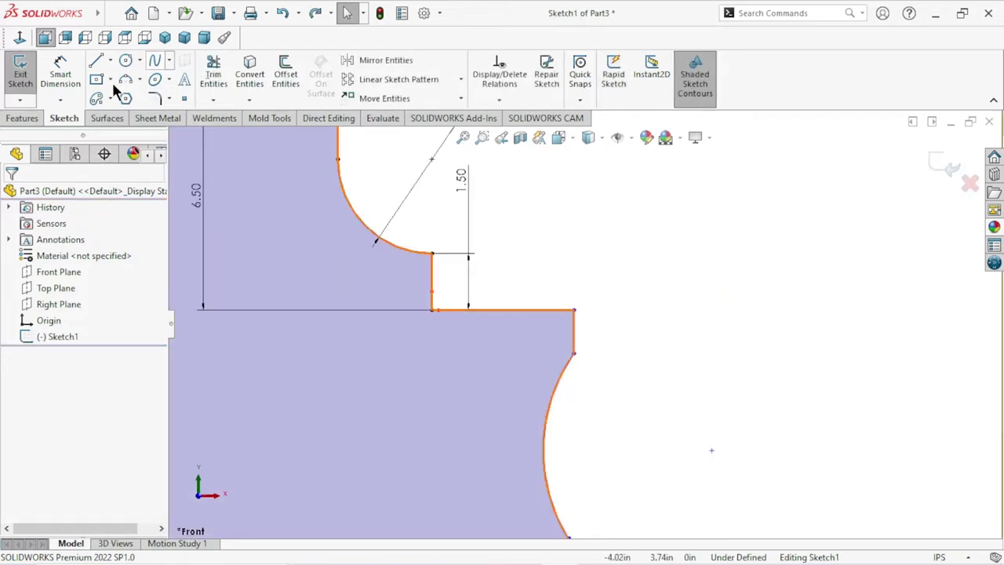
{"action": "left_click", "coordinate": [61, 79]}
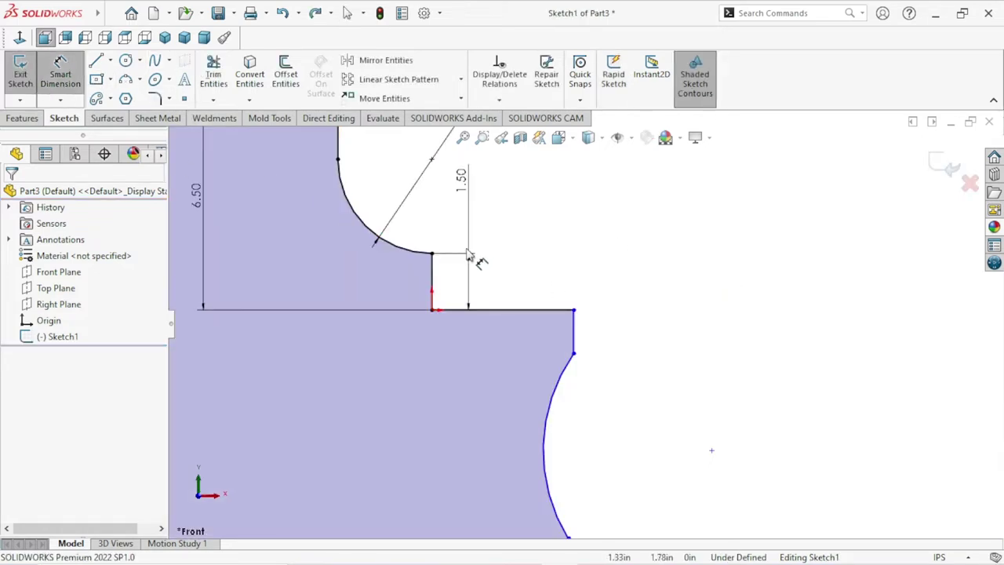
- Dimension the seat line to 13.00 in and drag the large front arc toward the base
{"action": "left_click", "coordinate": [432, 311]}
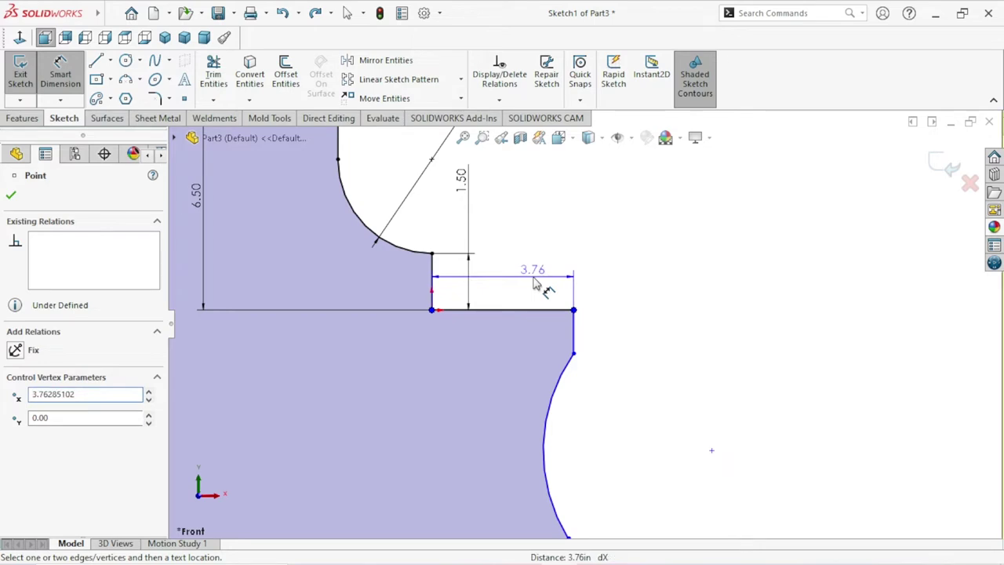
{"action": "left_click", "coordinate": [534, 279]}
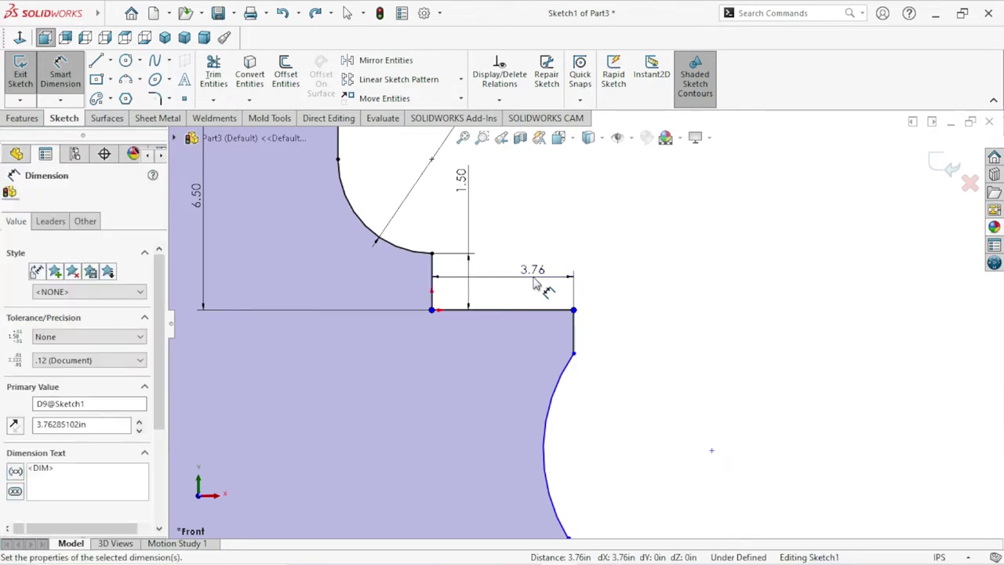
{"action": "type", "text": "13"}
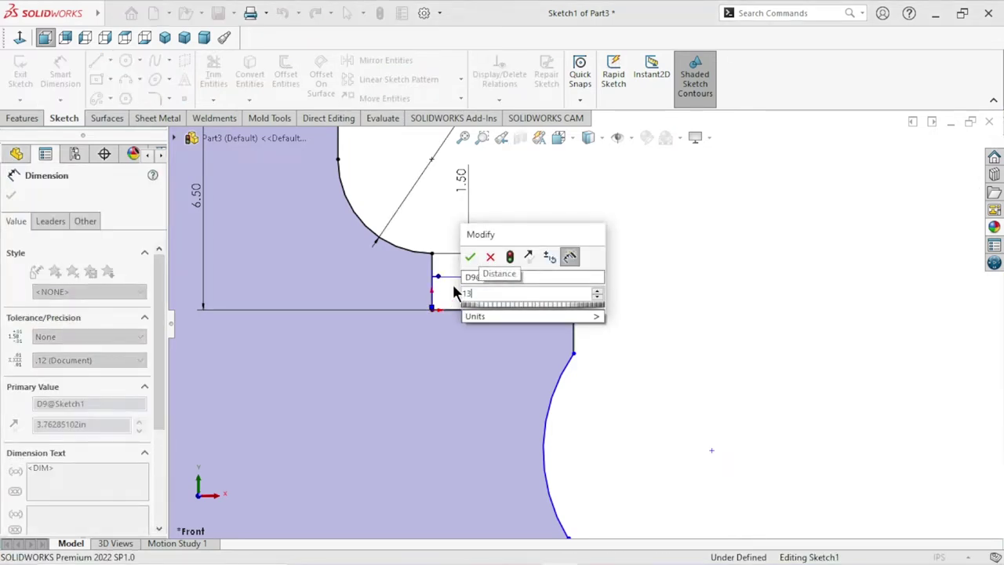
{"action": "left_click", "coordinate": [489, 257]}
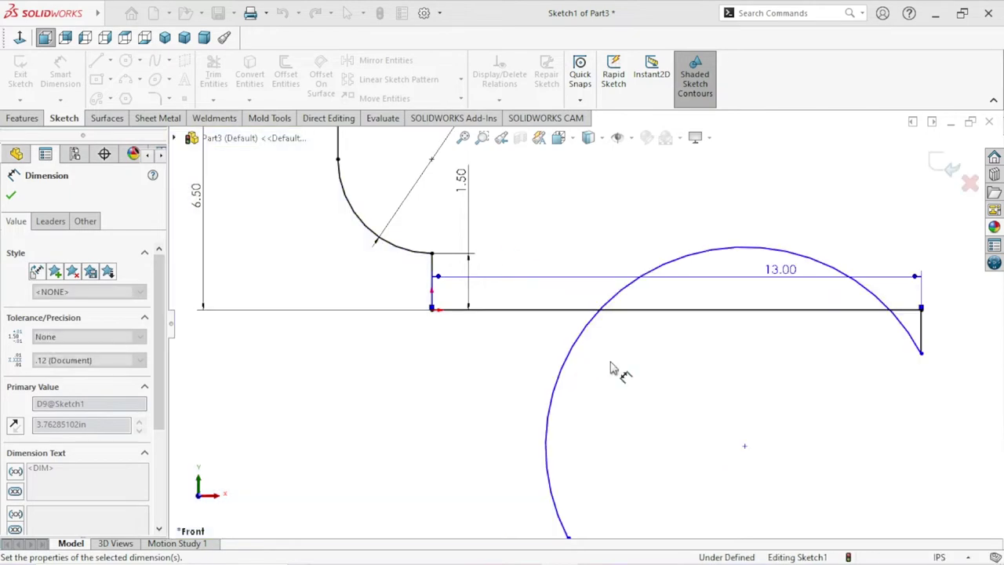
{"action": "scroll", "coordinate": [601, 377], "scroll_direction": "up", "scroll_amount": 5}
{"action": "scroll", "coordinate": [542, 347], "scroll_direction": "down", "scroll_amount": 2}
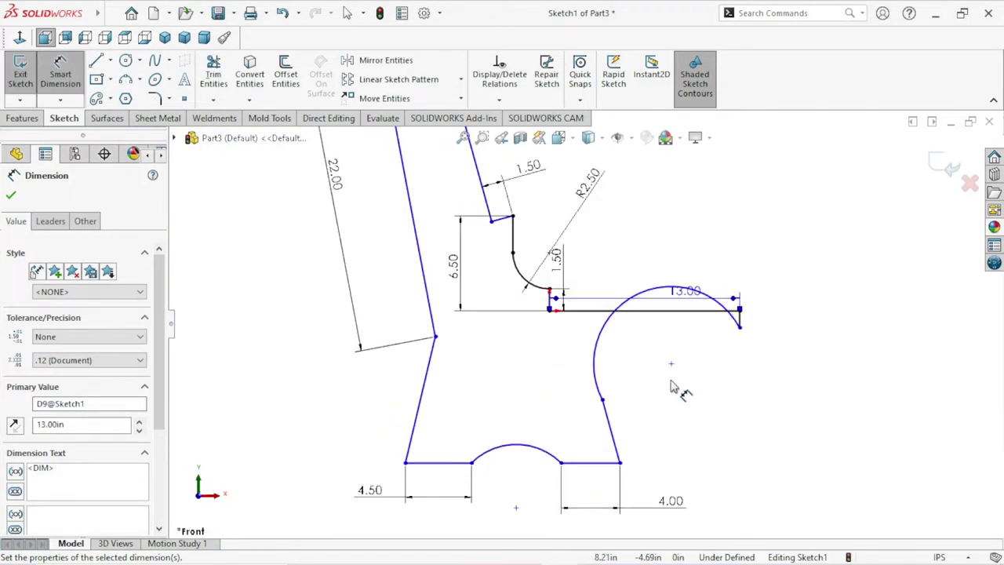
{"action": "left_click", "coordinate": [11, 194]}
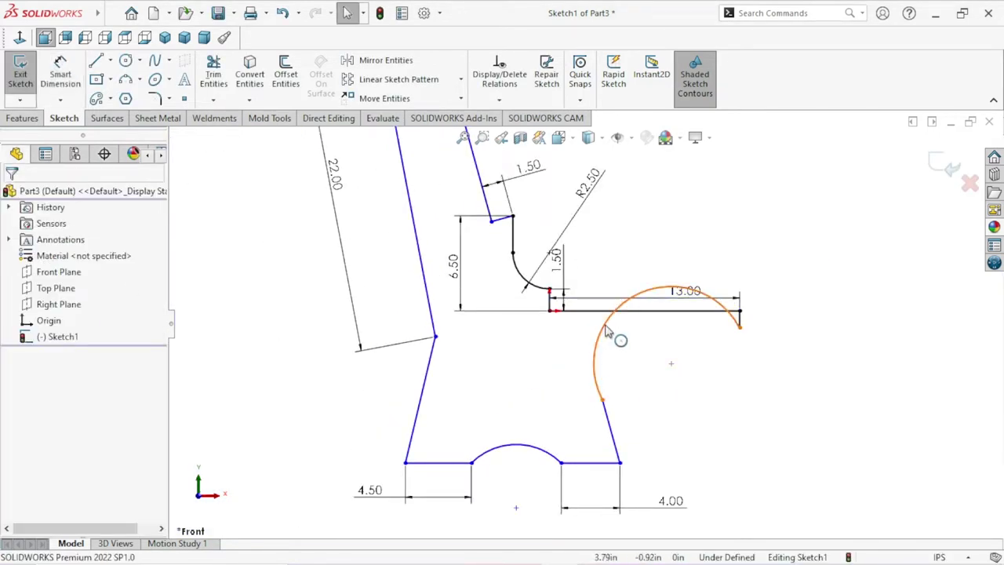
{"action": "mouse_move", "coordinate": [615, 333]}
{"action": "left_mouse_down"}
{"action": "mouse_move", "coordinate": [643, 408]}
{"action": "mouse_move", "coordinate": [668, 375]}
{"action": "left_mouse_up"}
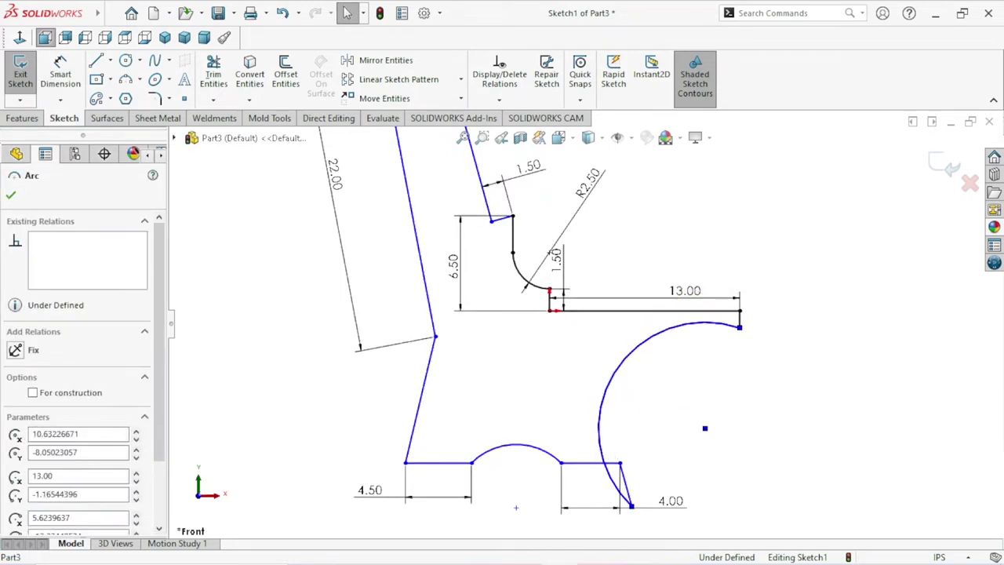
- Delete the large front arc and the short slanted line at the bottom right
{"action": "key", "text": "Delete"}
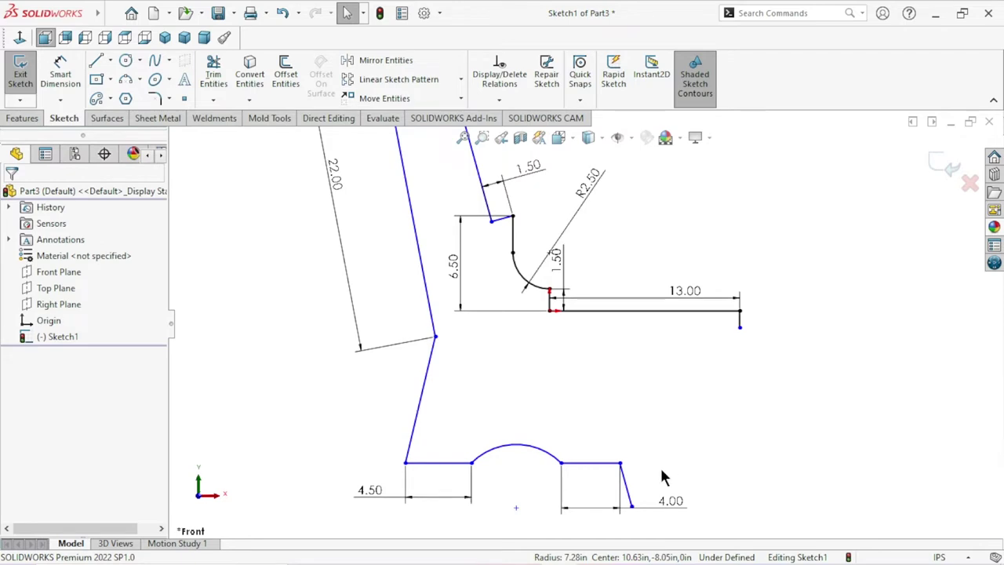
{"action": "scroll", "coordinate": [639, 490], "scroll_direction": "up", "scroll_amount": 2}
{"action": "left_click", "coordinate": [614, 437]}
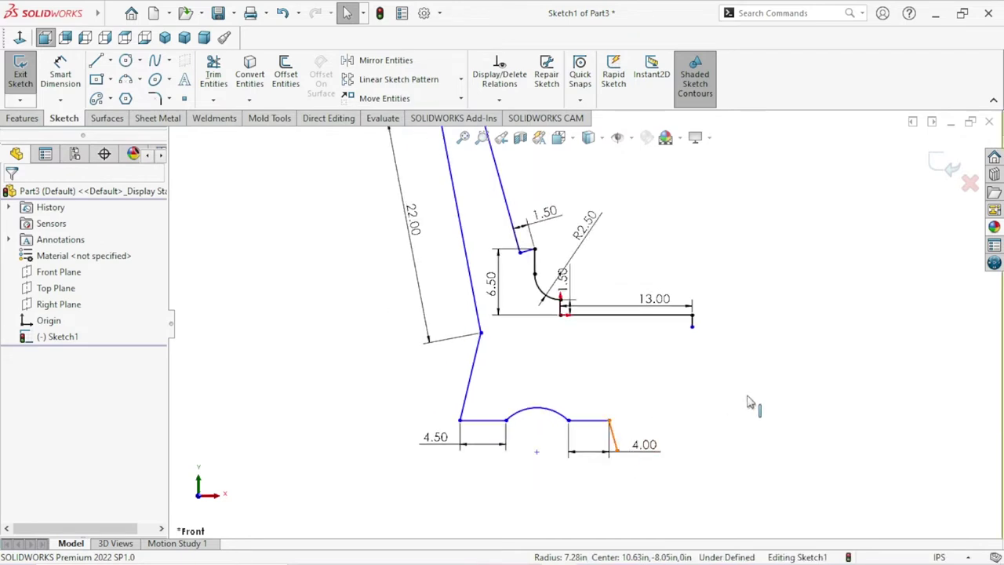
{"action": "key", "text": "Delete"}
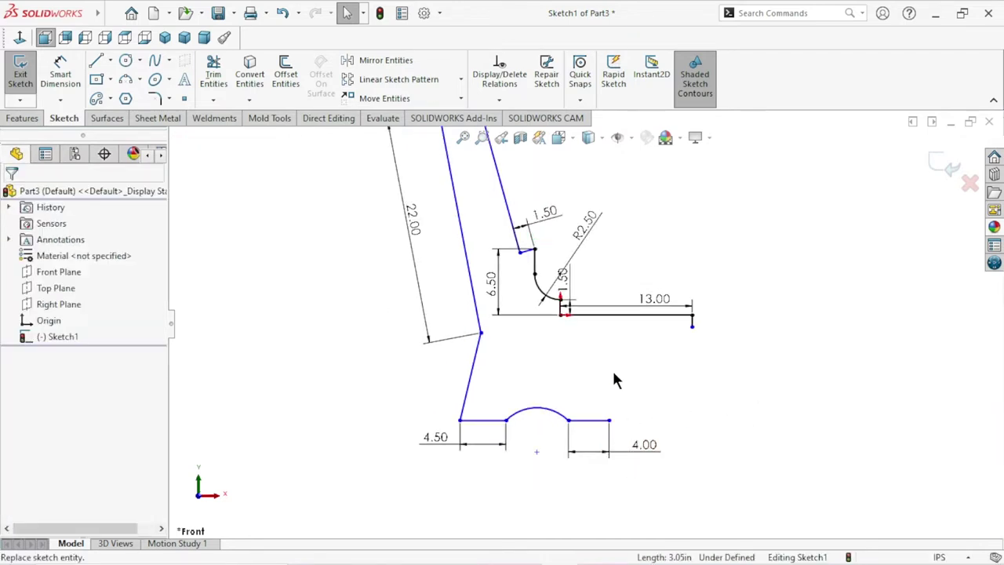
{"action": "scroll", "coordinate": [612, 368], "scroll_direction": "down", "scroll_amount": 2}
{"action": "scroll", "coordinate": [623, 411], "scroll_direction": "up", "scroll_amount": 2}
{"action": "scroll", "coordinate": [684, 404], "scroll_direction": "down", "scroll_amount": 1}
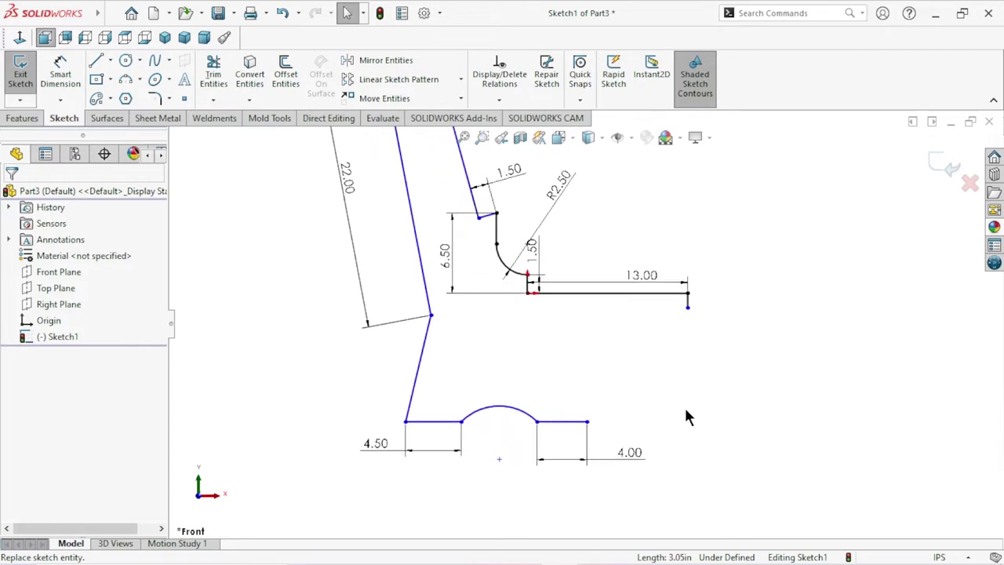
{"action": "scroll", "coordinate": [646, 361], "scroll_direction": "up", "scroll_amount": 1}
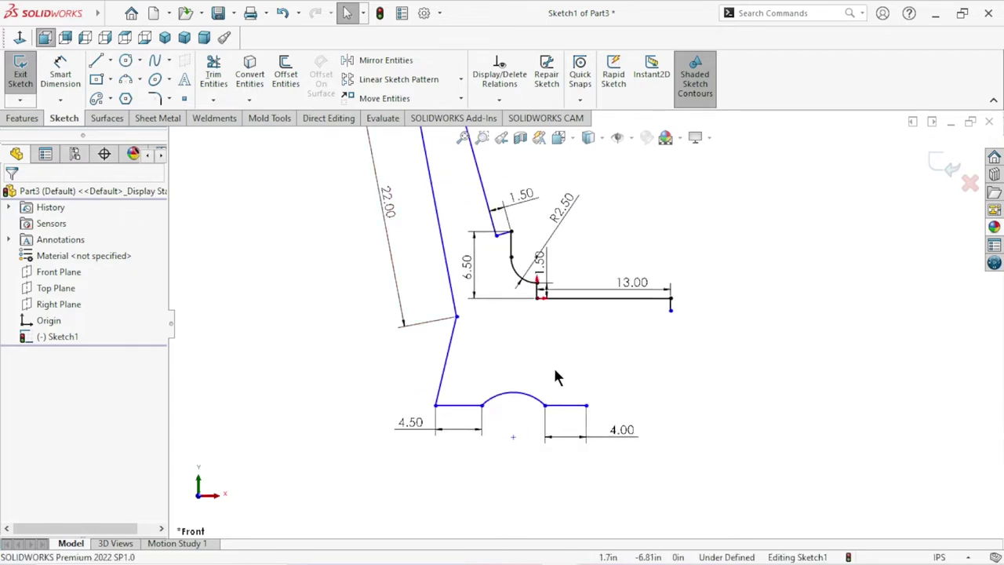
{"action": "scroll", "coordinate": [553, 366], "scroll_direction": "up", "scroll_amount": 1}
{"action": "scroll", "coordinate": [572, 237], "scroll_direction": "up", "scroll_amount": 1}
{"action": "scroll", "coordinate": [572, 236], "scroll_direction": "up", "scroll_amount": 1}
{"action": "scroll", "coordinate": [611, 237], "scroll_direction": "down", "scroll_amount": 1}
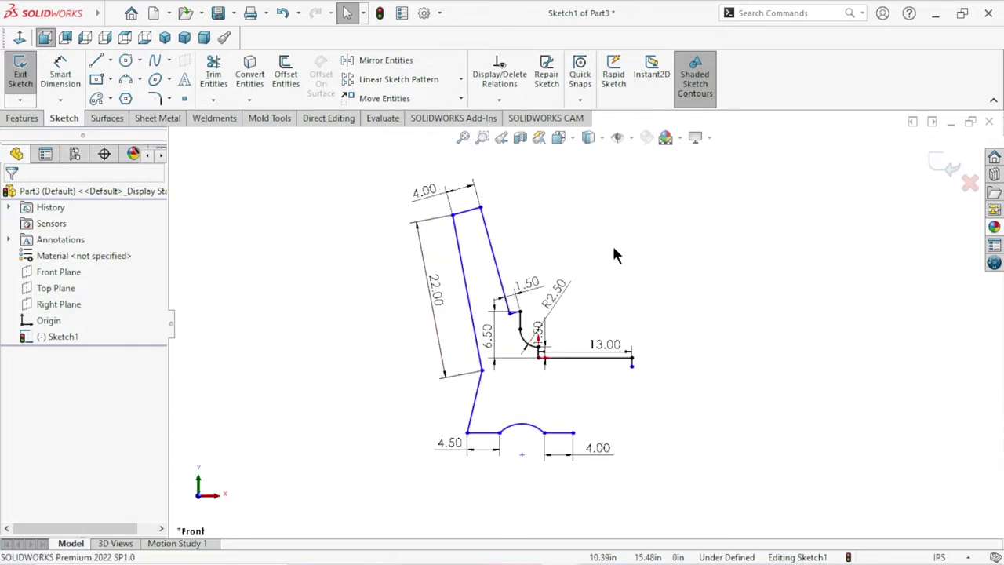
{"action": "left_click", "coordinate": [60, 78]}
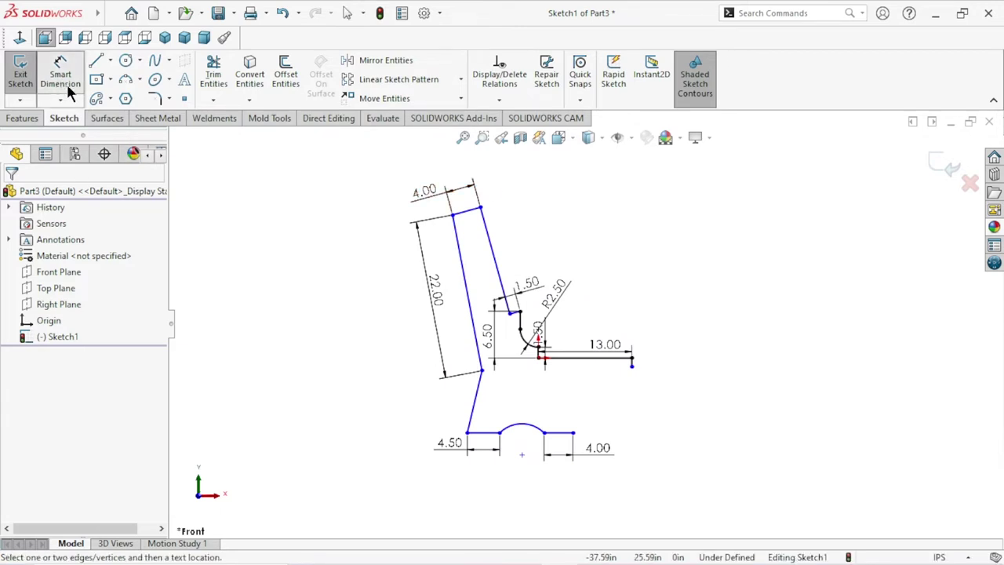
- Dimension the chair back's front edge, top corner to lower corner, to 13.00 in
{"action": "left_click", "coordinate": [480, 207]}
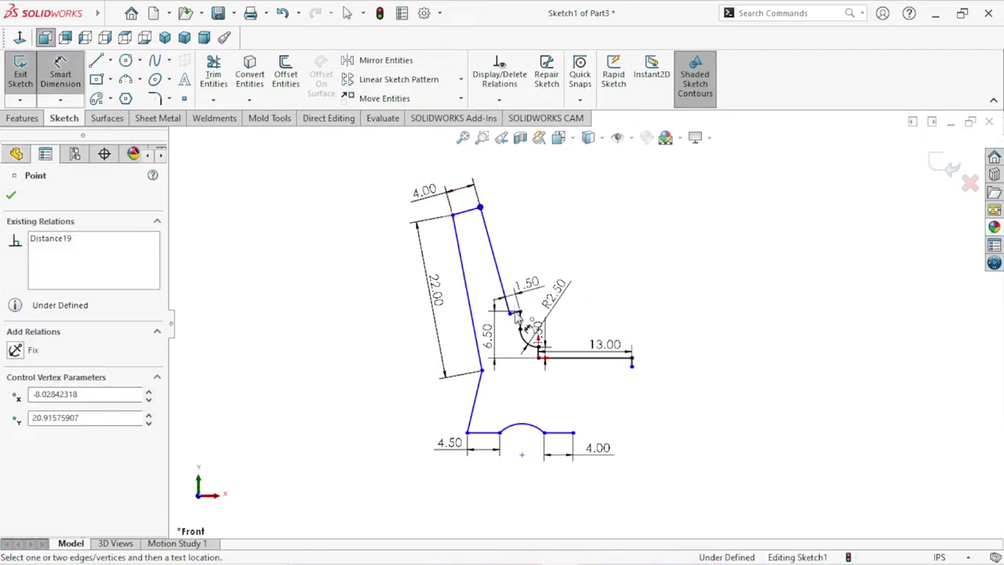
{"action": "left_click", "coordinate": [510, 313]}
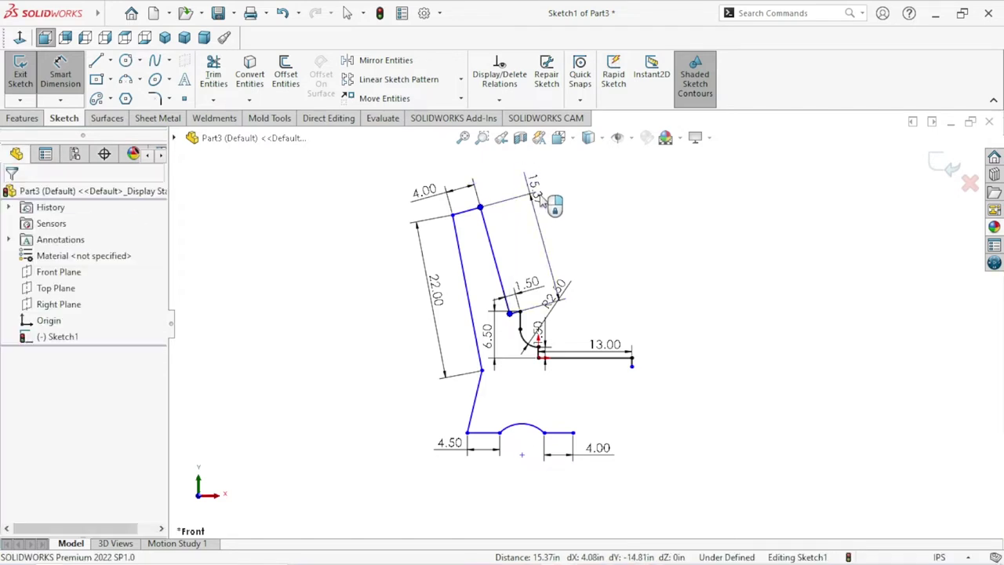
{"action": "left_click", "coordinate": [541, 199]}
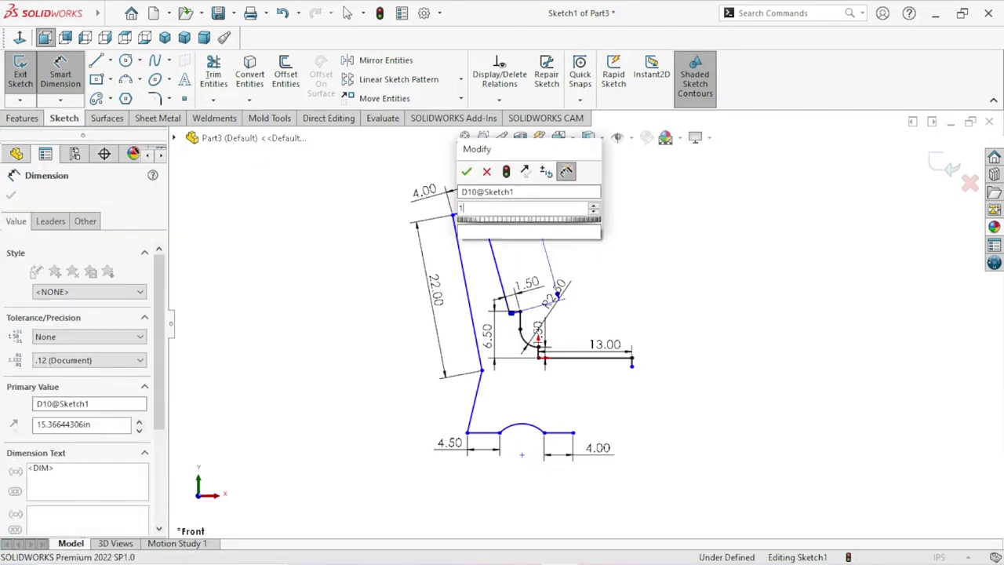
{"action": "type", "text": "13"}
{"action": "left_click", "coordinate": [468, 172]}
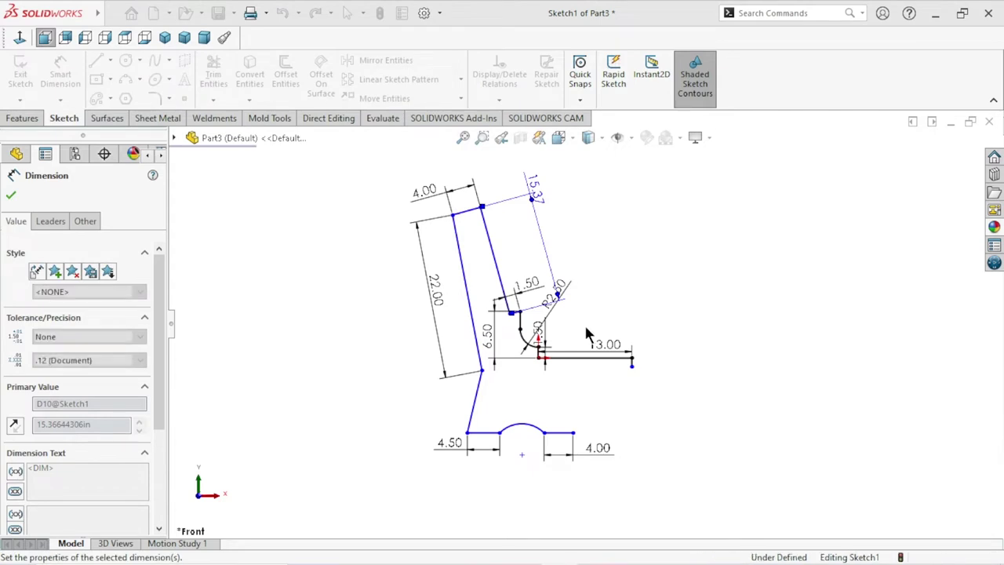
{"action": "scroll", "coordinate": [549, 353], "scroll_direction": "down", "scroll_amount": 1}
{"action": "scroll", "coordinate": [627, 369], "scroll_direction": "down", "scroll_amount": 1}
{"action": "scroll", "coordinate": [627, 370], "scroll_direction": "down", "scroll_amount": 2}
{"action": "scroll", "coordinate": [561, 381], "scroll_direction": "down", "scroll_amount": 1}
{"action": "scroll", "coordinate": [581, 404], "scroll_direction": "up", "scroll_amount": 1}
{"action": "scroll", "coordinate": [598, 420], "scroll_direction": "down", "scroll_amount": 1}
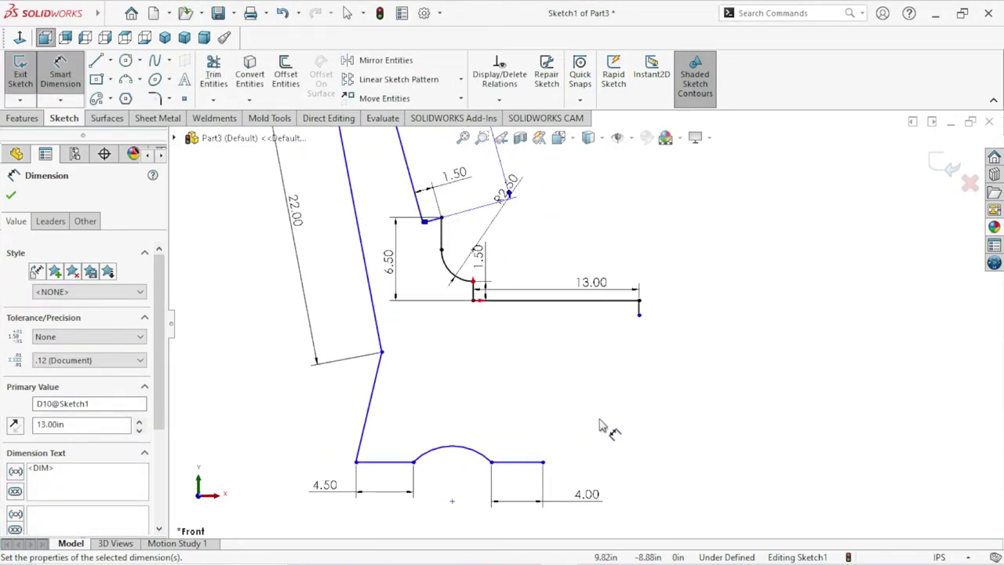
{"action": "scroll", "coordinate": [534, 433], "scroll_direction": "up", "scroll_amount": 1}
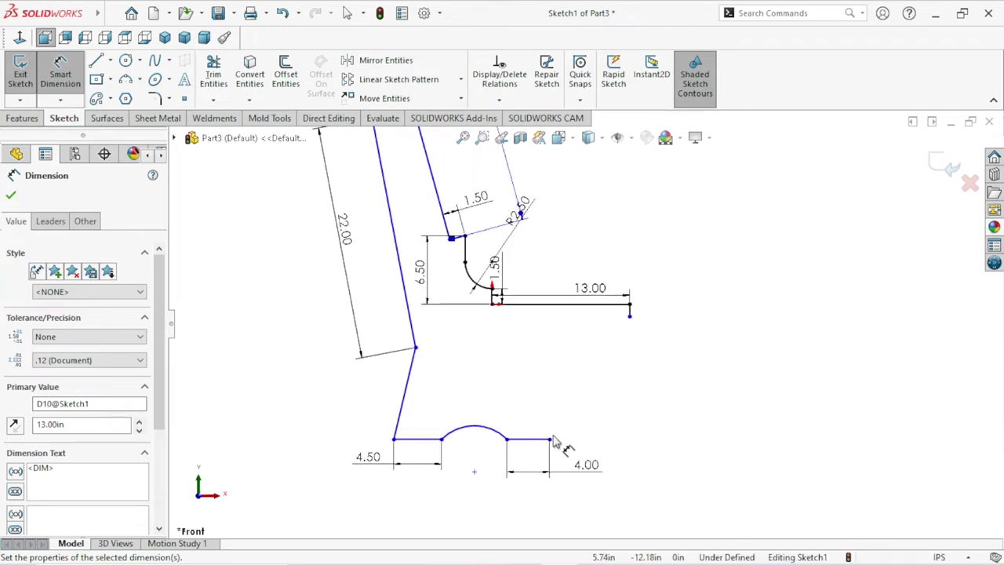
{"action": "scroll", "coordinate": [547, 435], "scroll_direction": "up", "scroll_amount": 1}
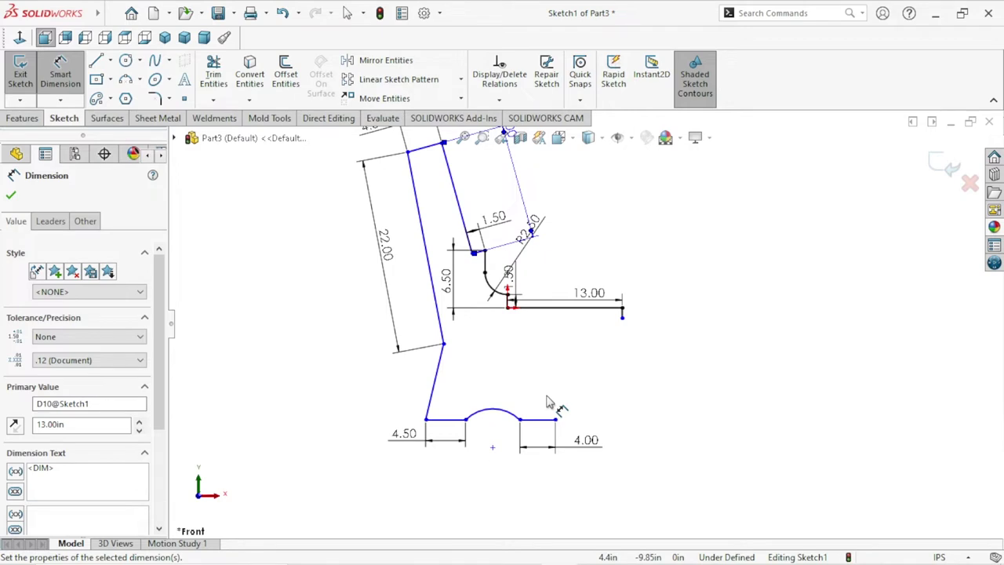
{"action": "scroll", "coordinate": [533, 383], "scroll_direction": "up", "scroll_amount": 2}
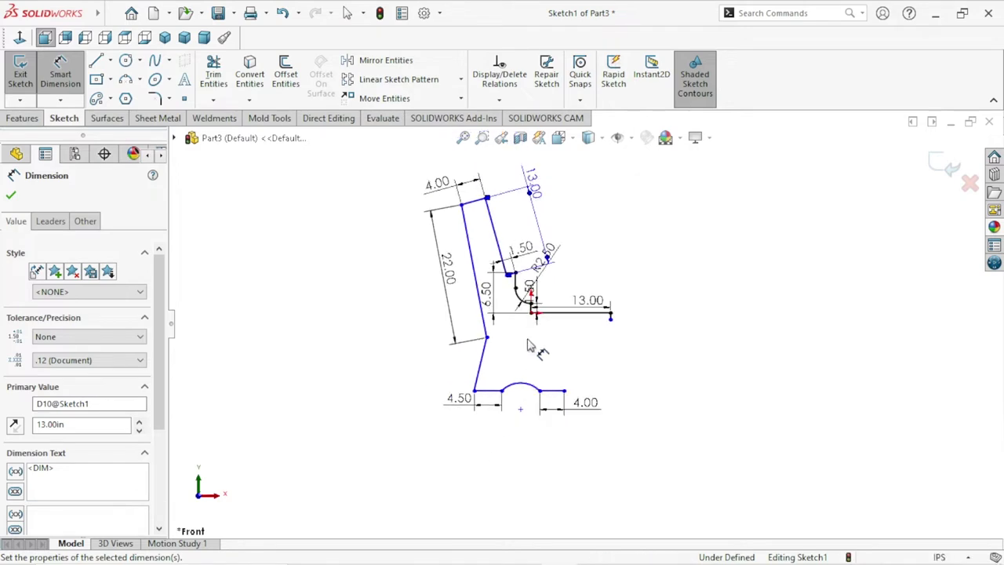
{"action": "scroll", "coordinate": [524, 286], "scroll_direction": "down", "scroll_amount": 2}
{"action": "scroll", "coordinate": [521, 282], "scroll_direction": "down", "scroll_amount": 1}
{"action": "scroll", "coordinate": [518, 275], "scroll_direction": "down", "scroll_amount": 2}
{"action": "scroll", "coordinate": [512, 280], "scroll_direction": "down", "scroll_amount": 1}
{"action": "scroll", "coordinate": [526, 287], "scroll_direction": "down", "scroll_amount": 1}
{"action": "scroll", "coordinate": [509, 310], "scroll_direction": "down", "scroll_amount": 1}
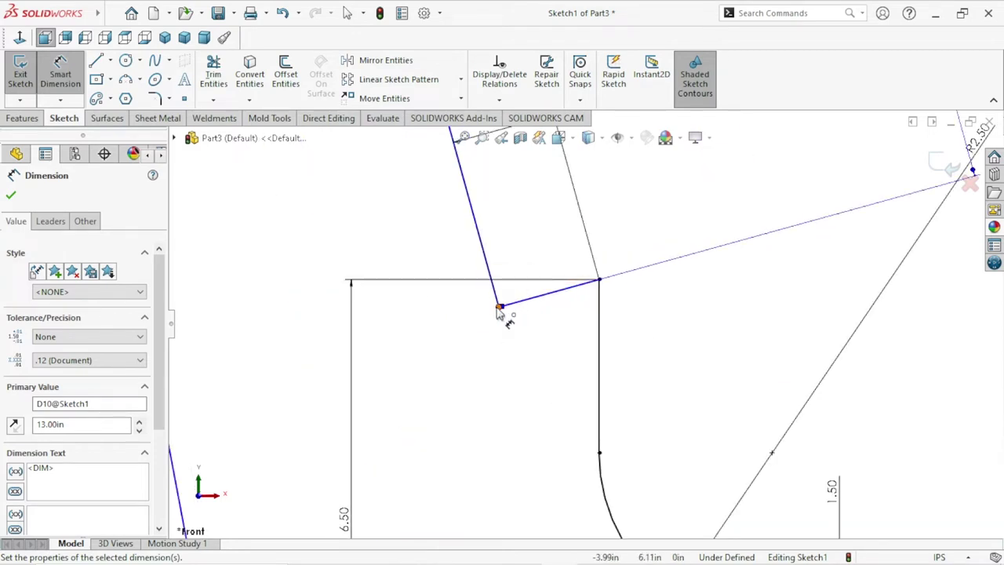
- Set a 5.00 in distance from the back's lower corner to the long rear line
{"action": "left_click", "coordinate": [499, 308]}
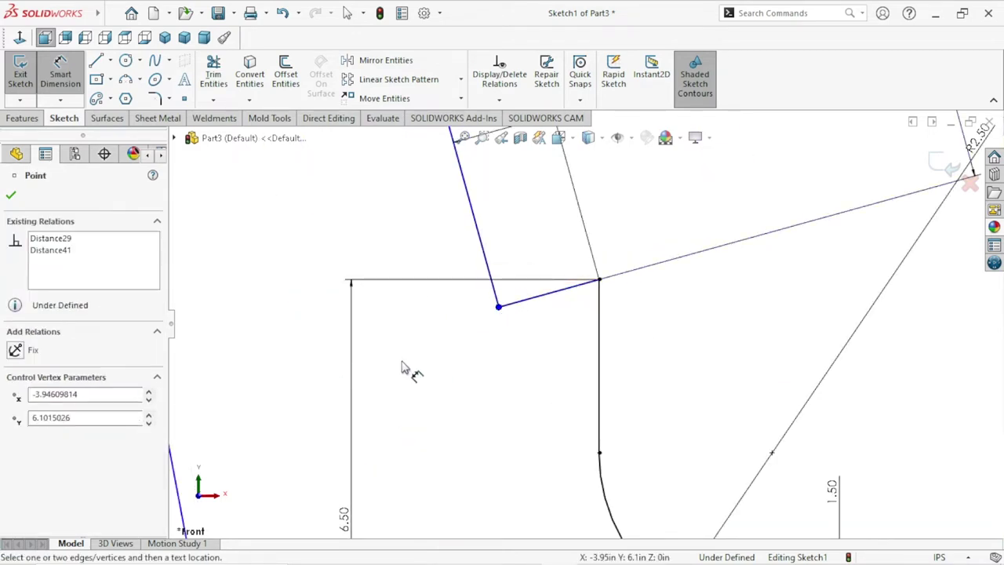
{"action": "scroll", "coordinate": [482, 367], "scroll_direction": "up", "scroll_amount": 1}
{"action": "scroll", "coordinate": [482, 367], "scroll_direction": "up", "scroll_amount": 2}
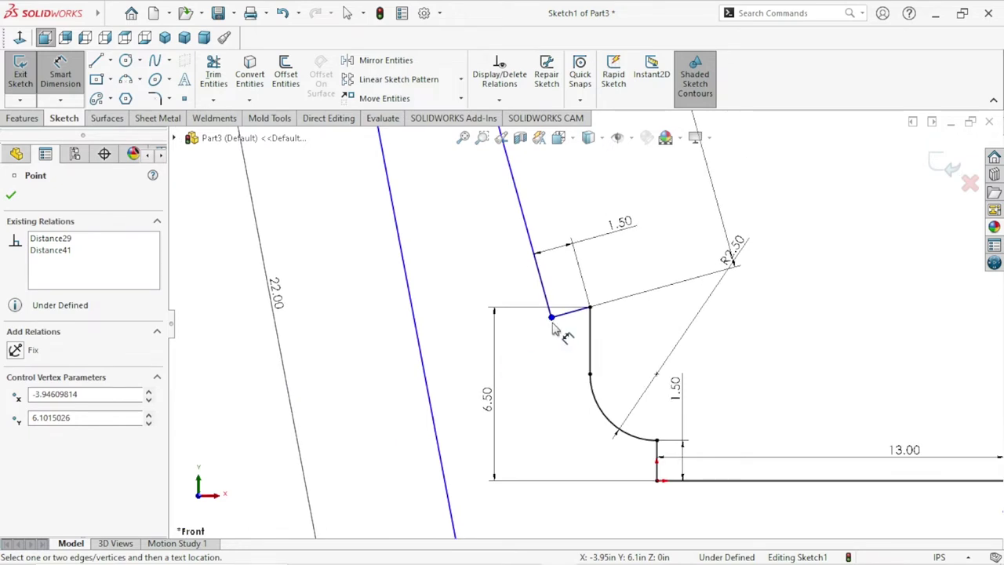
{"action": "key", "text": "Escape"}
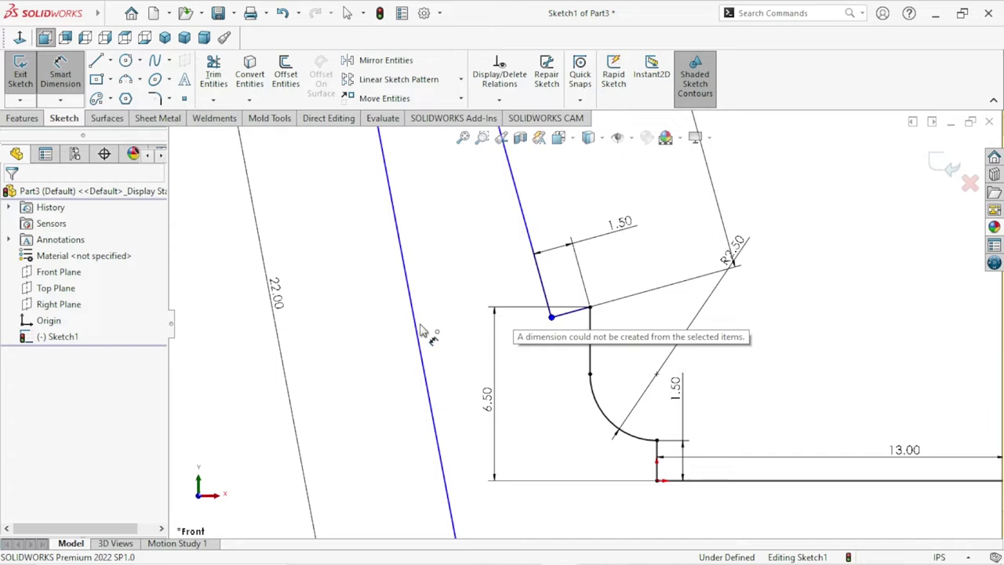
{"action": "left_click", "coordinate": [421, 354]}
{"action": "left_click", "coordinate": [413, 311]}
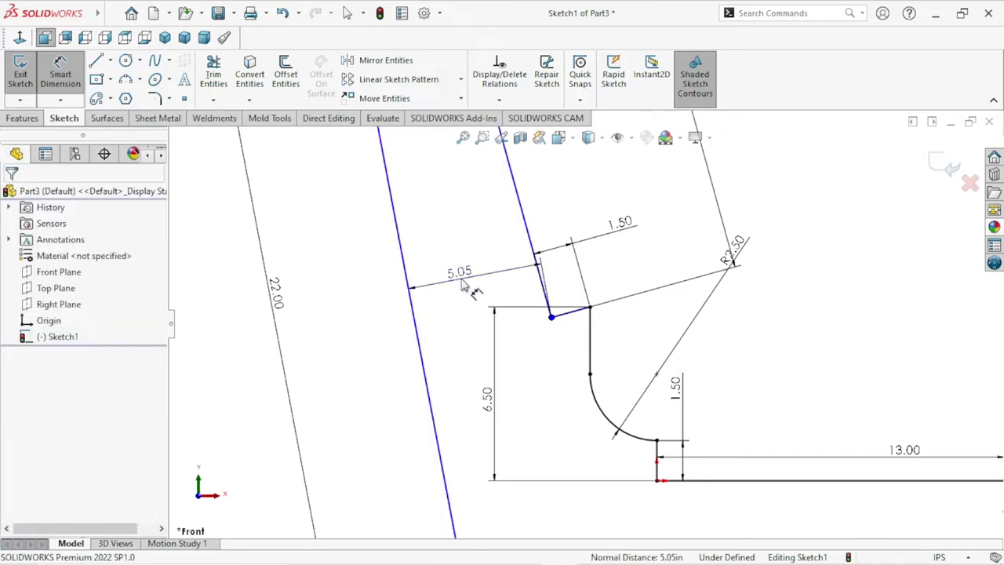
{"action": "left_click", "coordinate": [463, 286]}
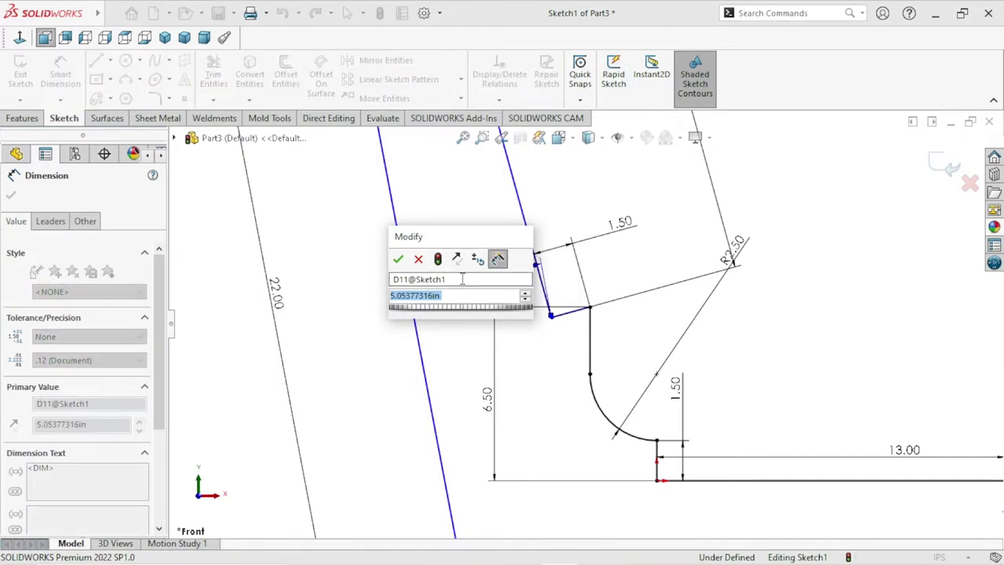
{"action": "type", "text": "5"}
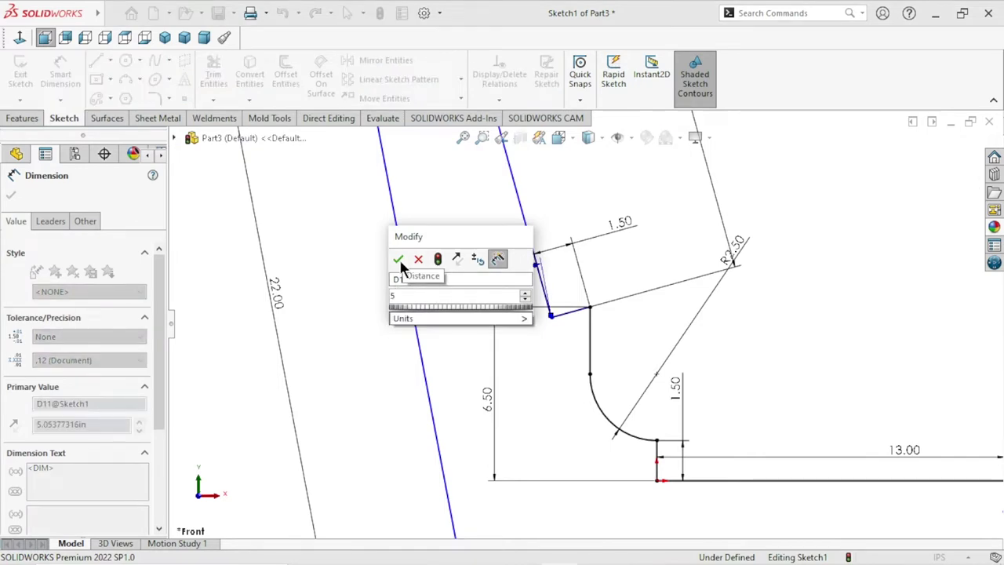
{"action": "key", "text": "Return"}
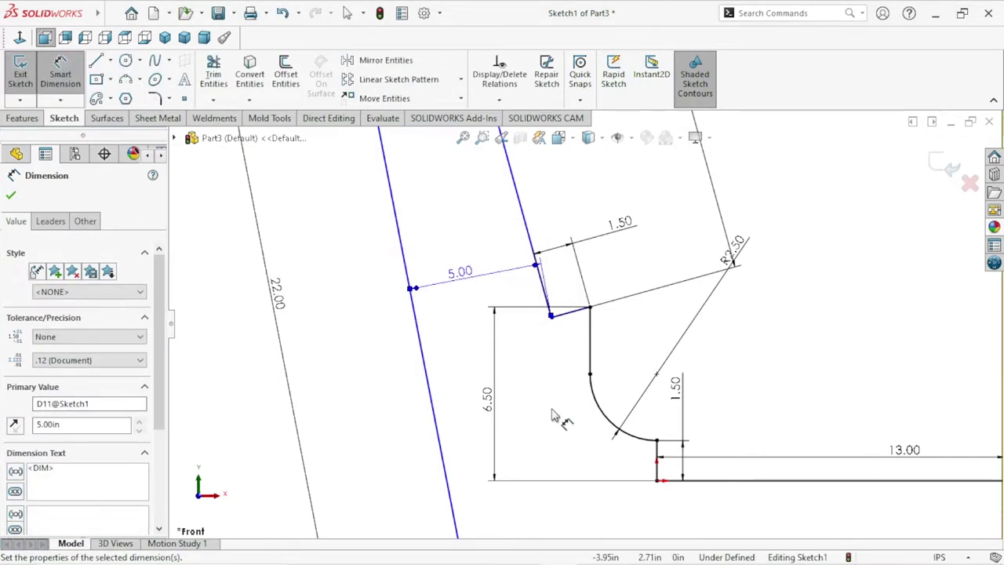
{"action": "scroll", "coordinate": [552, 411], "scroll_direction": "up", "scroll_amount": 3}
{"action": "scroll", "coordinate": [627, 369], "scroll_direction": "up", "scroll_amount": 2}
{"action": "scroll", "coordinate": [604, 375], "scroll_direction": "down", "scroll_amount": 5}
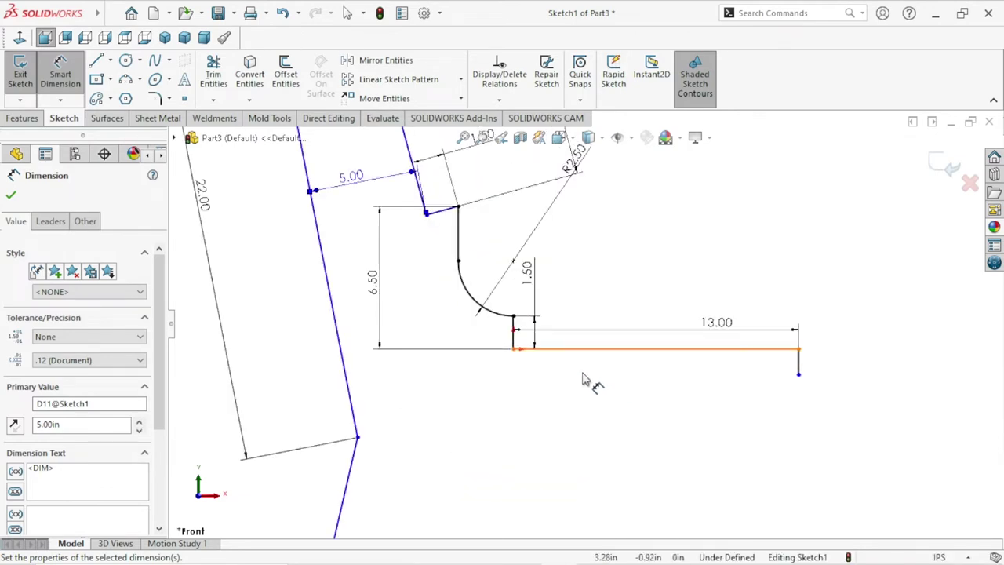
- Delete the 4.00 dimension on the bottom-right base edge
{"action": "scroll", "coordinate": [620, 397], "scroll_direction": "up", "scroll_amount": 2}
{"action": "scroll", "coordinate": [620, 397], "scroll_direction": "up", "scroll_amount": 1}
{"action": "scroll", "coordinate": [623, 397], "scroll_direction": "up", "scroll_amount": 4}
{"action": "scroll", "coordinate": [640, 400], "scroll_direction": "up", "scroll_amount": 1}
{"action": "scroll", "coordinate": [637, 399], "scroll_direction": "down", "scroll_amount": 2}
{"action": "scroll", "coordinate": [557, 359], "scroll_direction": "down", "scroll_amount": 2}
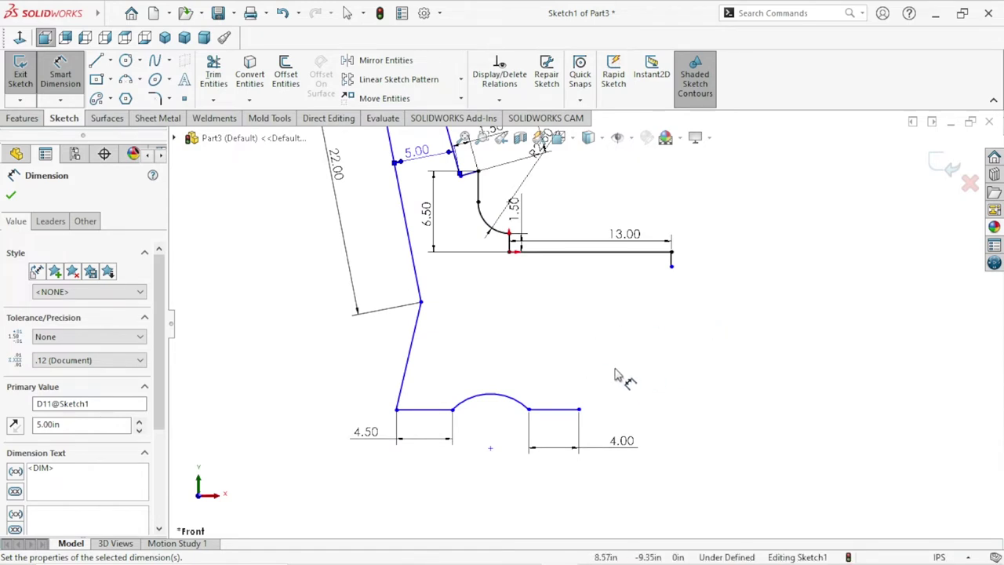
{"action": "left_click", "coordinate": [628, 441]}
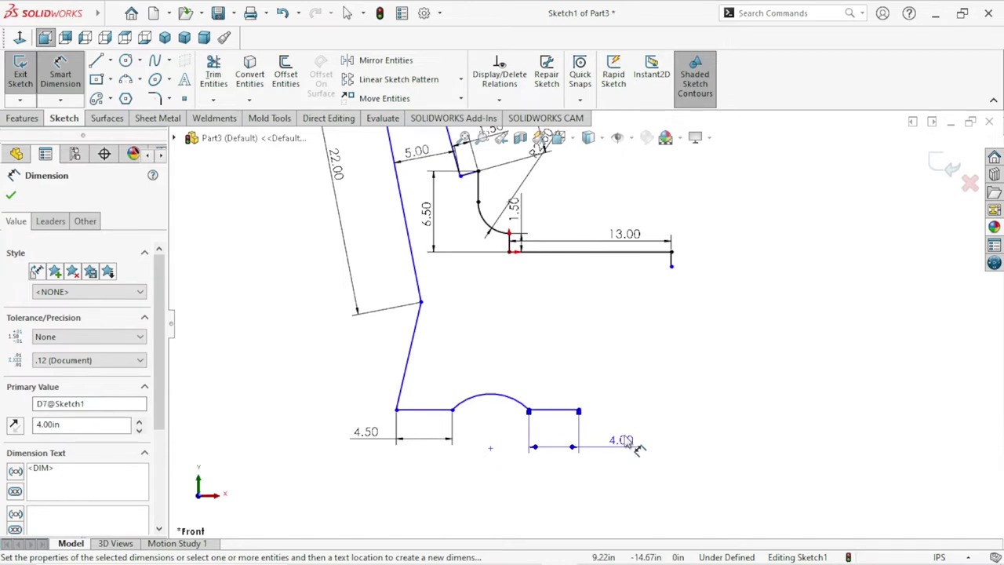
{"action": "key", "text": "Delete"}
- Power-trim away the base arch and its right-hand line
{"action": "left_click", "coordinate": [213, 75]}
{"action": "left_click_drag", "start_coordinate": [542, 430], "coordinate": [481, 396]}
{"action": "left_click", "coordinate": [12, 190]}
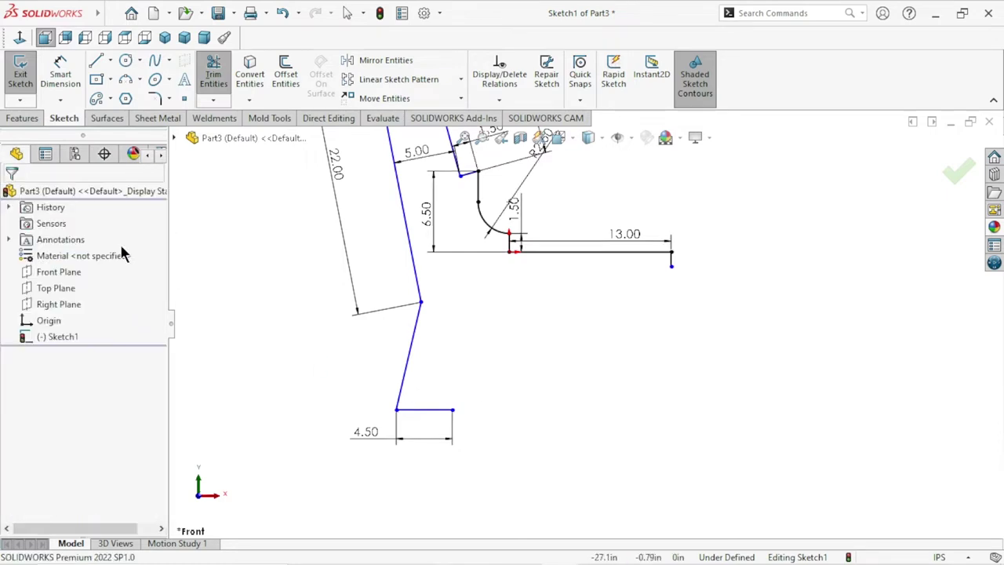
{"action": "left_click", "coordinate": [125, 78]}
{"action": "left_click", "coordinate": [53, 77]}
{"action": "scroll", "coordinate": [674, 263], "scroll_direction": "down", "scroll_amount": 2}
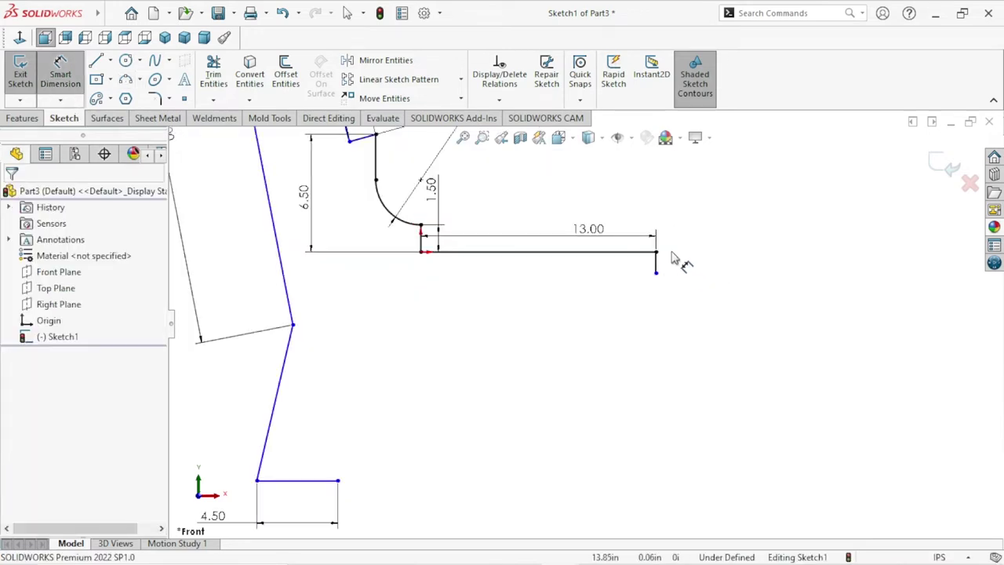
- Dimension the short vertical drop at the seat's front end to 2.00 in
{"action": "left_click", "coordinate": [656, 252]}
{"action": "left_click", "coordinate": [655, 272]}
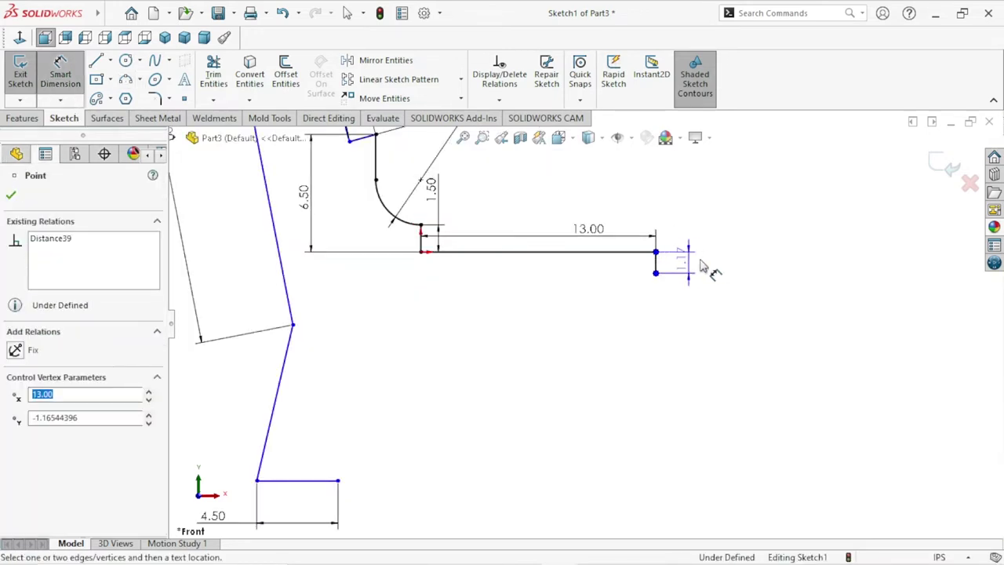
{"action": "left_click", "coordinate": [709, 231]}
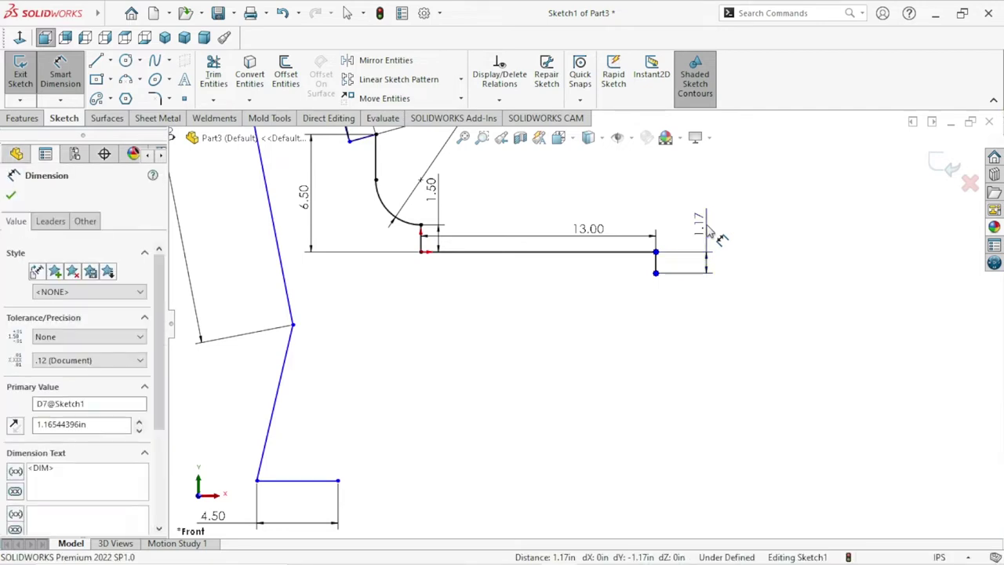
{"action": "type", "text": "2"}
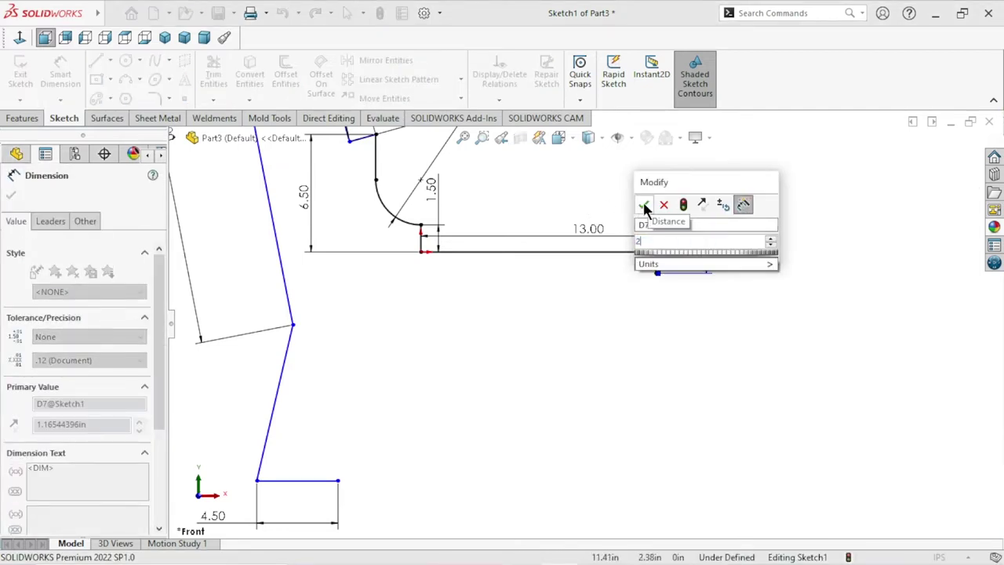
{"action": "left_click", "coordinate": [645, 206]}
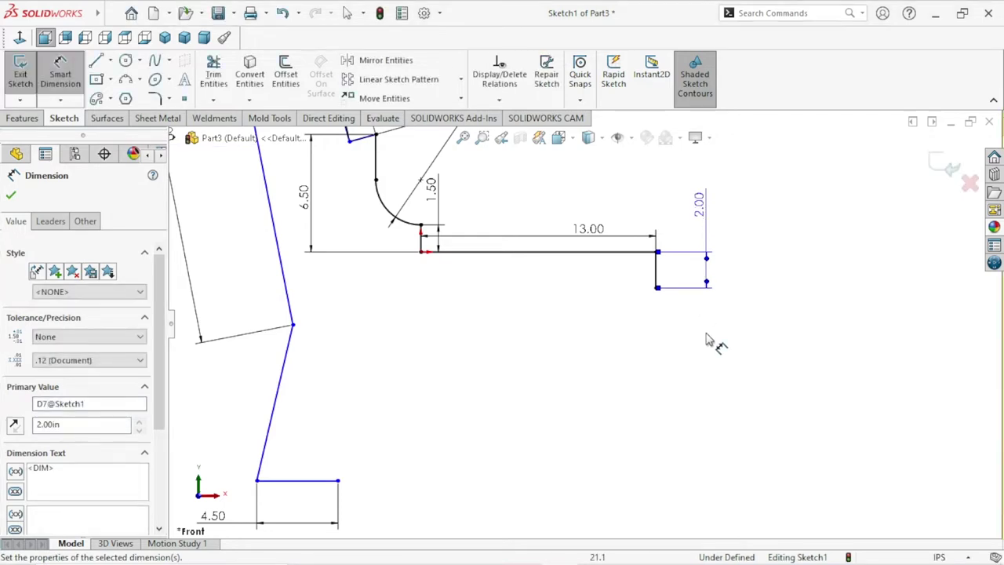
{"action": "scroll", "coordinate": [706, 339], "scroll_direction": "up", "scroll_amount": 3}
{"action": "scroll", "coordinate": [639, 349], "scroll_direction": "down", "scroll_amount": 1}
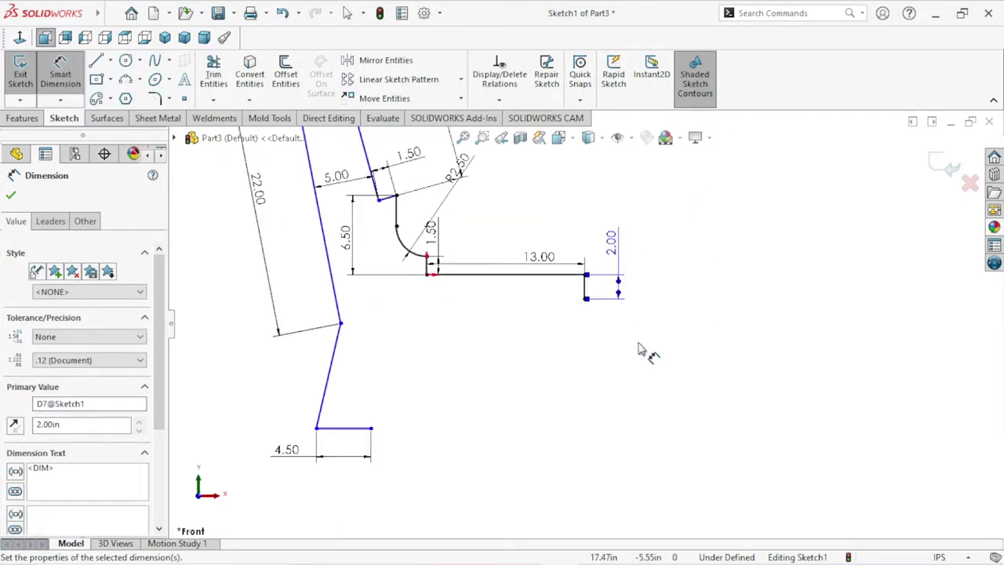
- Draw a three-point arc curving down and left from the vertical line's bottom end
{"action": "left_click", "coordinate": [123, 79]}
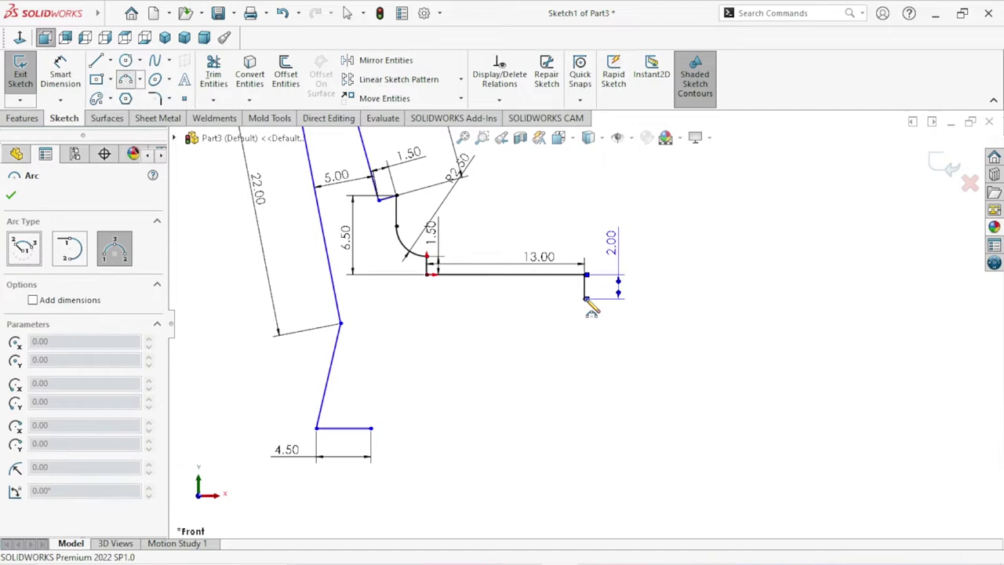
{"action": "left_click", "coordinate": [585, 299]}
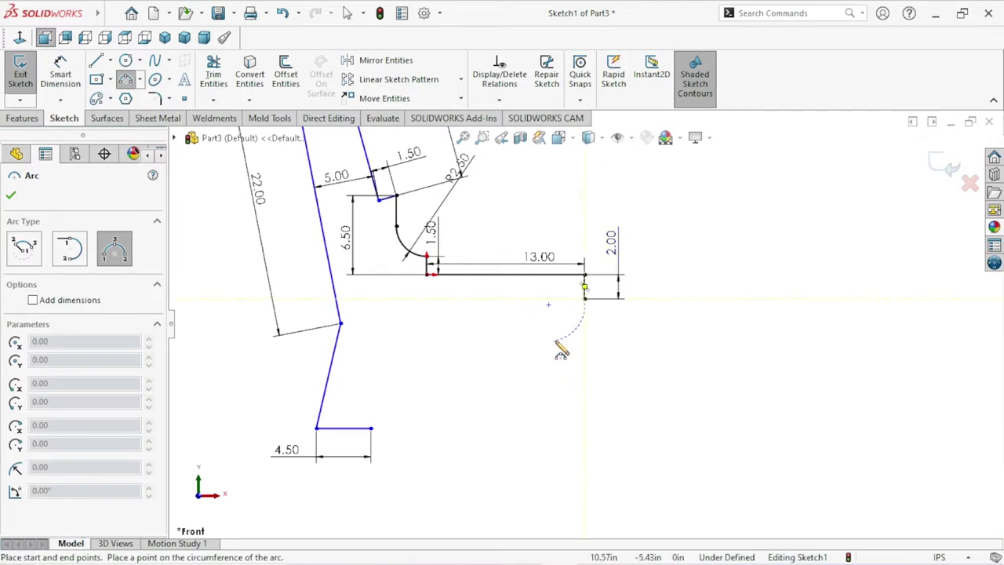
{"action": "left_click", "coordinate": [533, 368]}
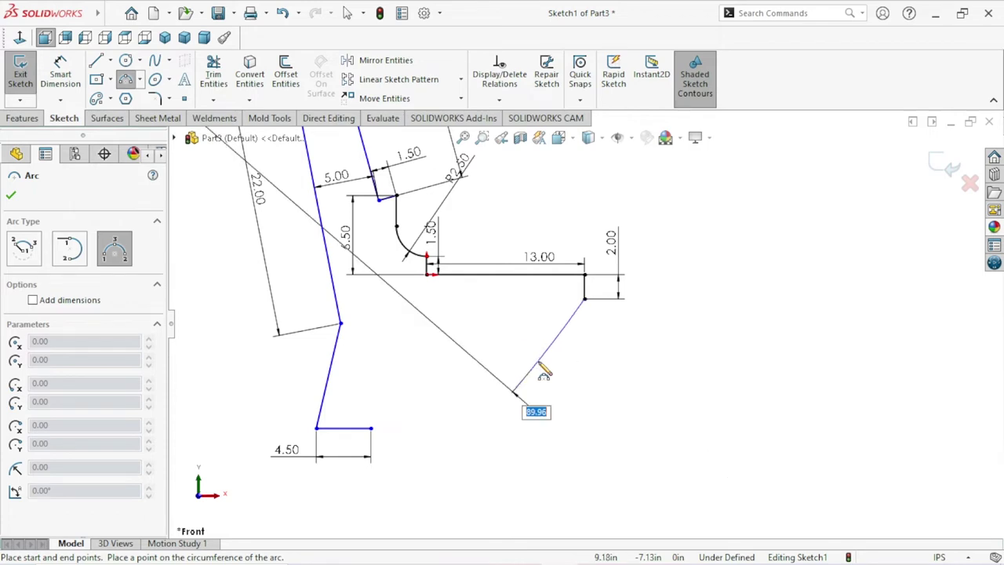
{"action": "left_click", "coordinate": [543, 368]}
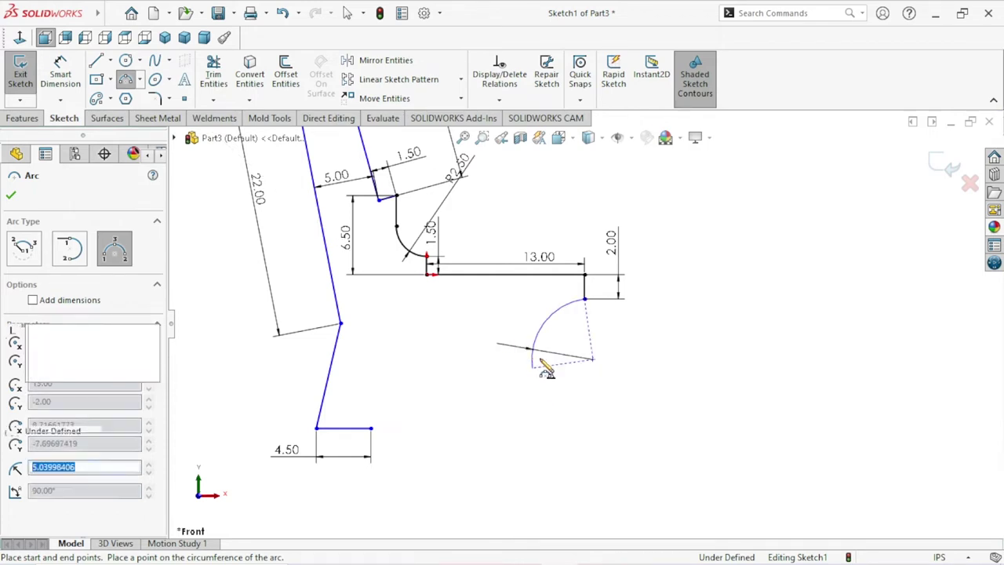
{"action": "right_click", "coordinate": [611, 359]}
{"action": "left_click", "coordinate": [632, 370]}
{"action": "scroll", "coordinate": [584, 417], "scroll_direction": "up", "scroll_amount": 2}
{"action": "scroll", "coordinate": [569, 394], "scroll_direction": "up", "scroll_amount": 2}
{"action": "scroll", "coordinate": [569, 395], "scroll_direction": "down", "scroll_amount": 1}
- Draw the horizontal front foot and a sloped leg line rising to the arc's end
{"action": "left_click", "coordinate": [95, 60]}
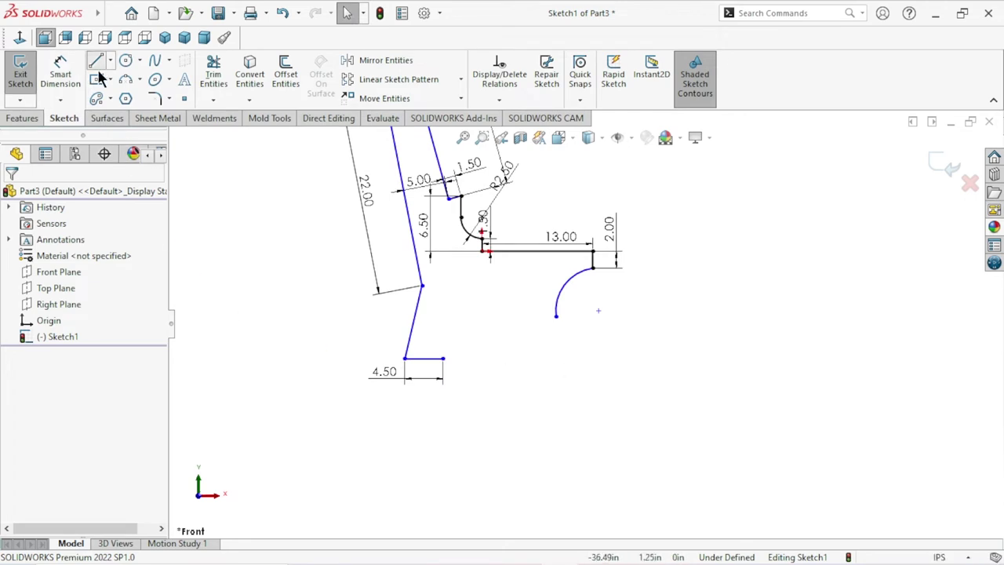
{"action": "left_click", "coordinate": [526, 358]}
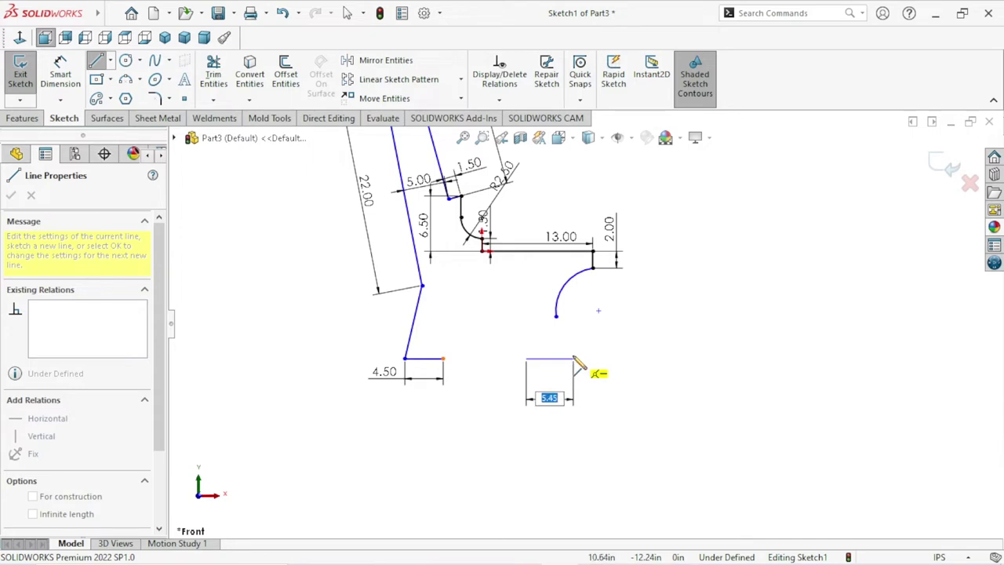
{"action": "left_click", "coordinate": [569, 359]}
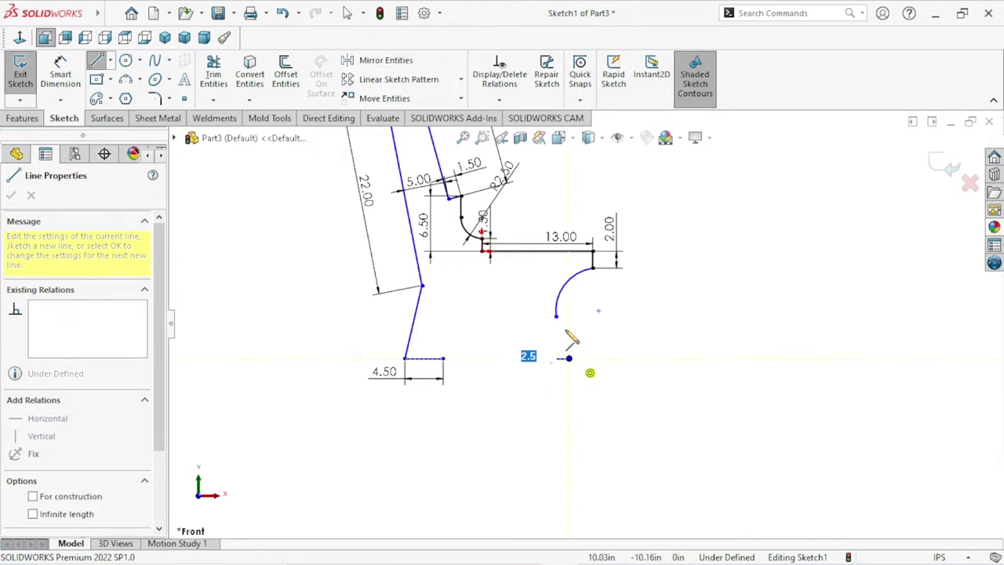
{"action": "left_click", "coordinate": [556, 317]}
{"action": "right_click", "coordinate": [613, 313]}
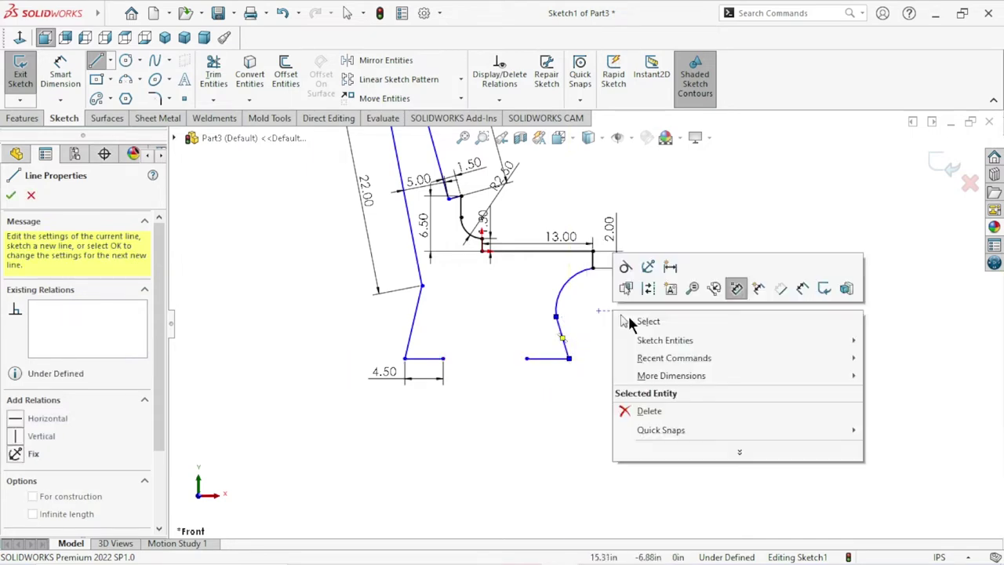
{"action": "left_click", "coordinate": [637, 322]}
{"action": "scroll", "coordinate": [557, 361], "scroll_direction": "down", "scroll_amount": 2}
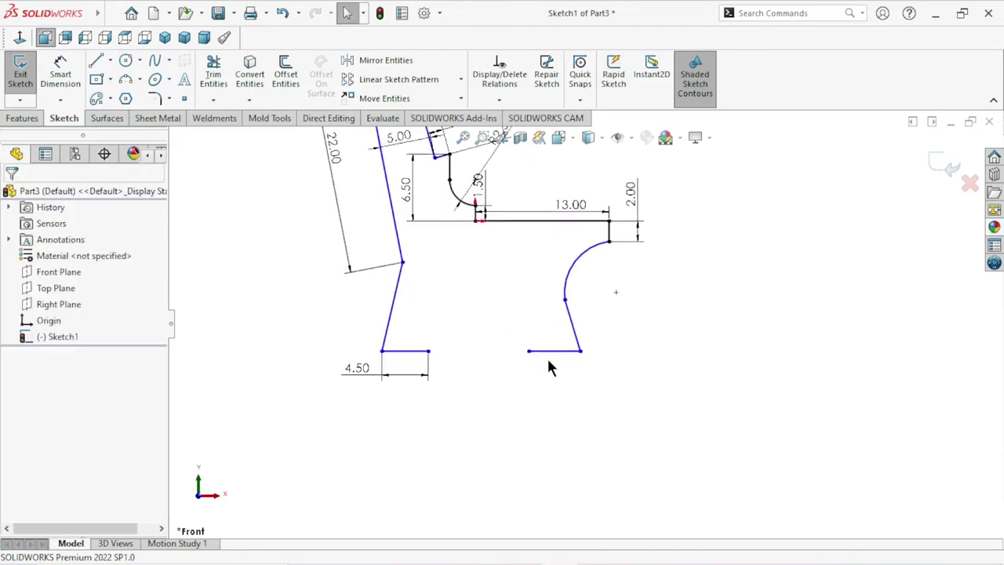
- Dimension the front foot line to 4.00 long
{"action": "left_click", "coordinate": [61, 75]}
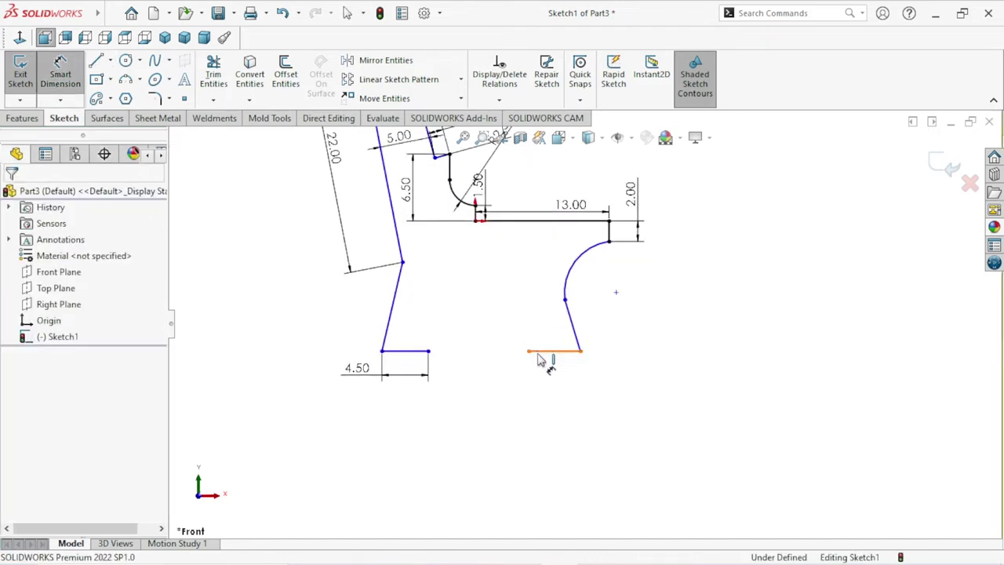
{"action": "left_click", "coordinate": [604, 362]}
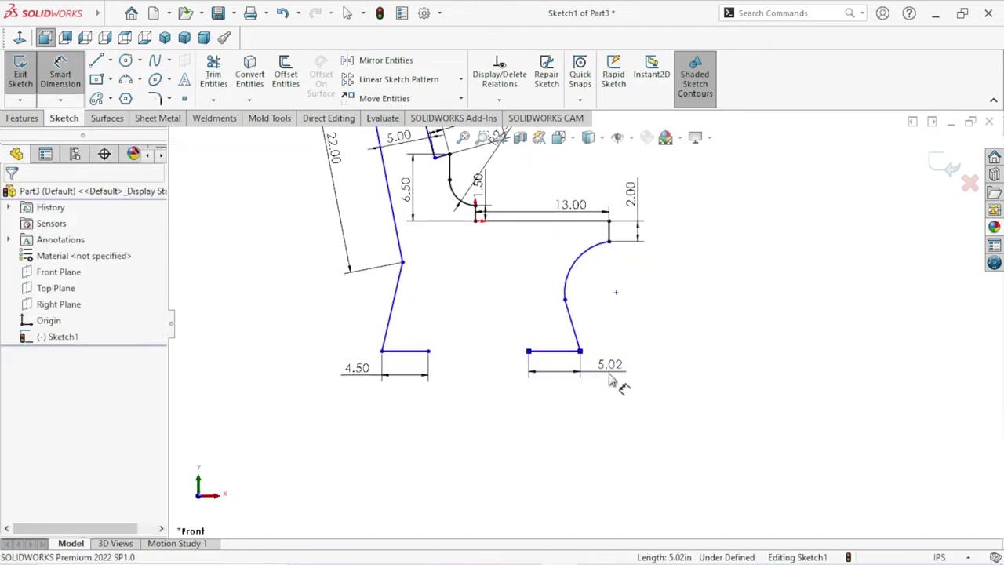
{"action": "left_click", "coordinate": [610, 376]}
{"action": "type", "text": "4"}
{"action": "left_click", "coordinate": [547, 352]}
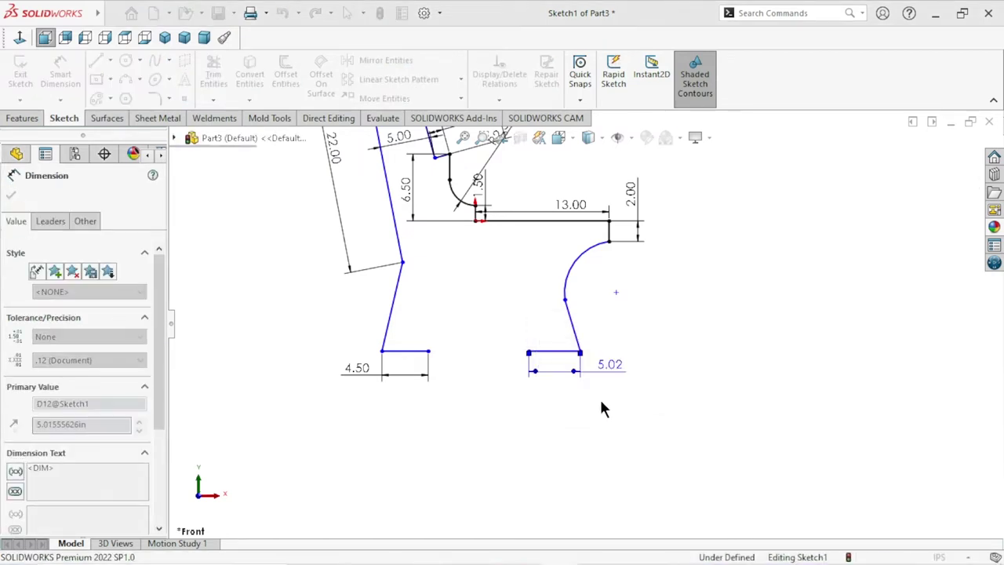
{"action": "scroll", "coordinate": [560, 317], "scroll_direction": "up", "scroll_amount": 3}
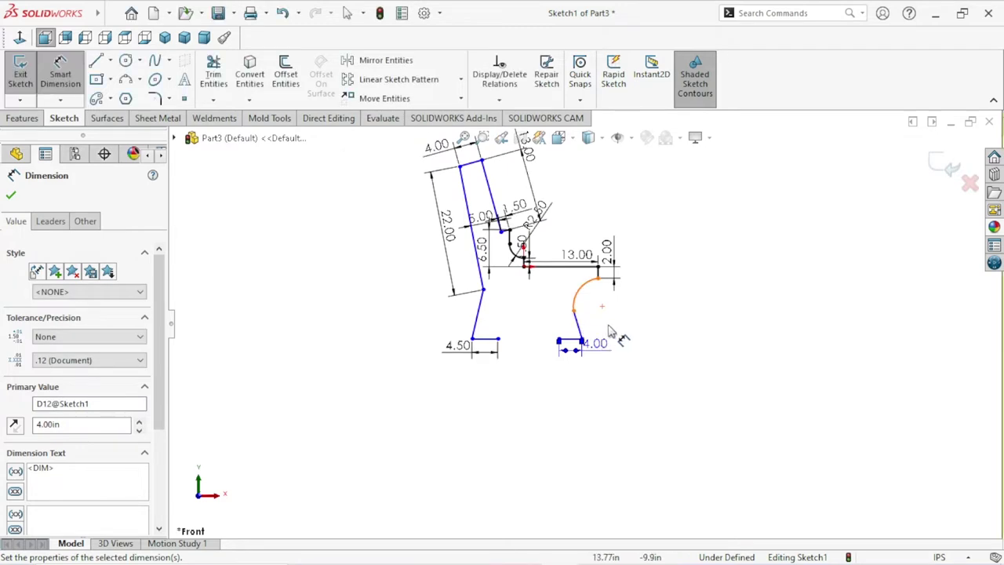
{"action": "scroll", "coordinate": [536, 298], "scroll_direction": "down", "scroll_amount": 1}
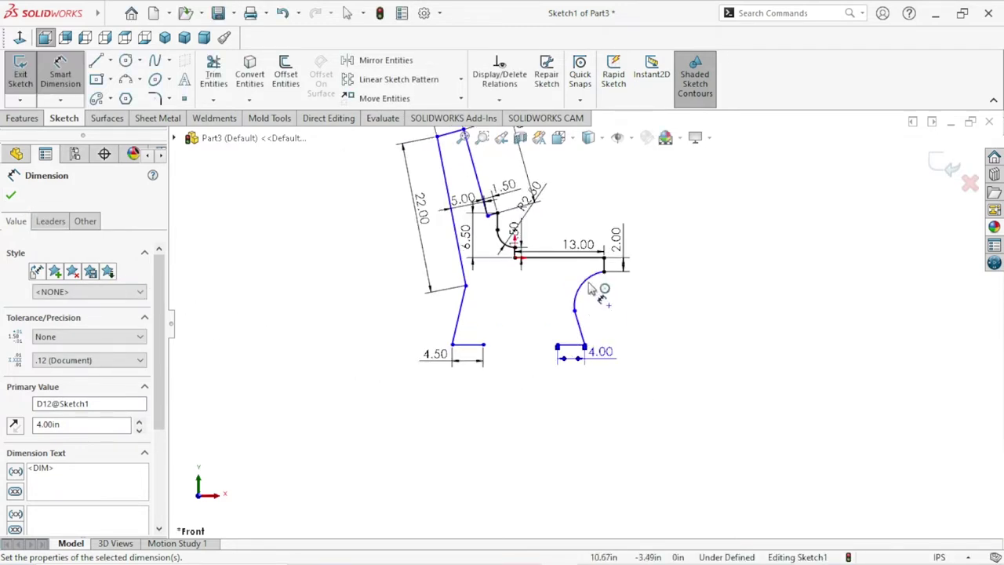
- Give the front leg arc a radius dimension of 4.00
{"action": "left_click", "coordinate": [609, 306]}
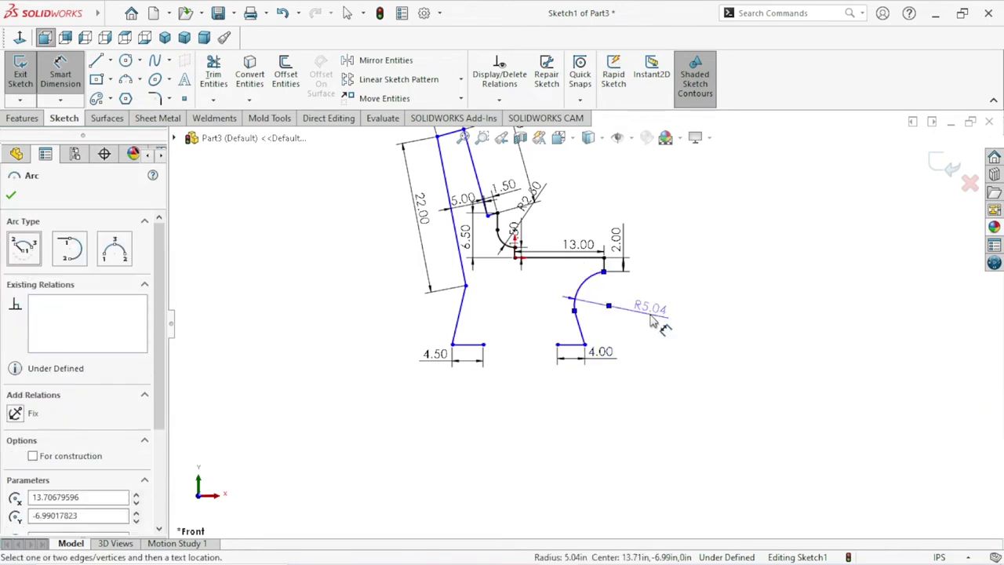
{"action": "key", "text": "Escape"}
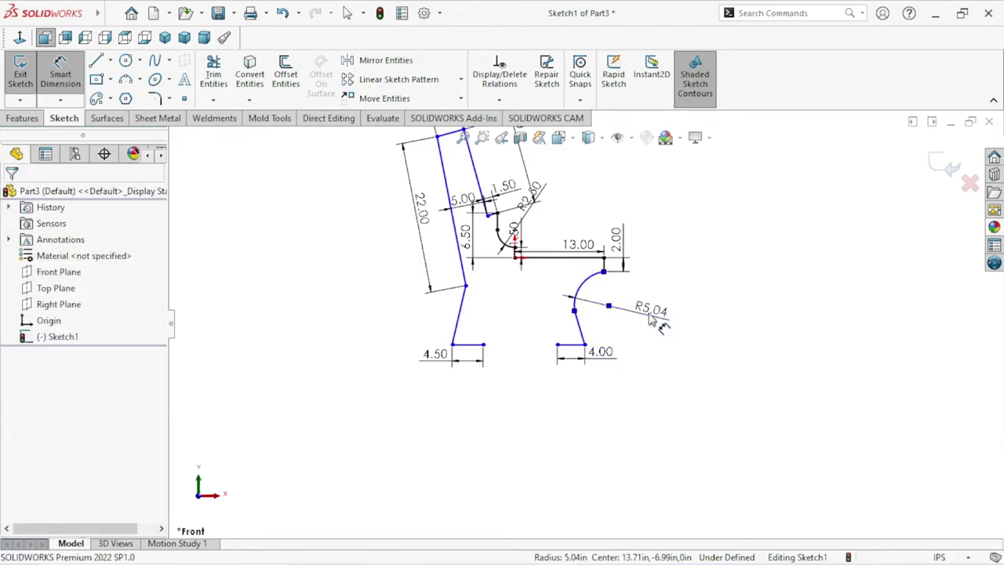
{"action": "left_click", "coordinate": [722, 322]}
{"action": "type", "text": "4"}
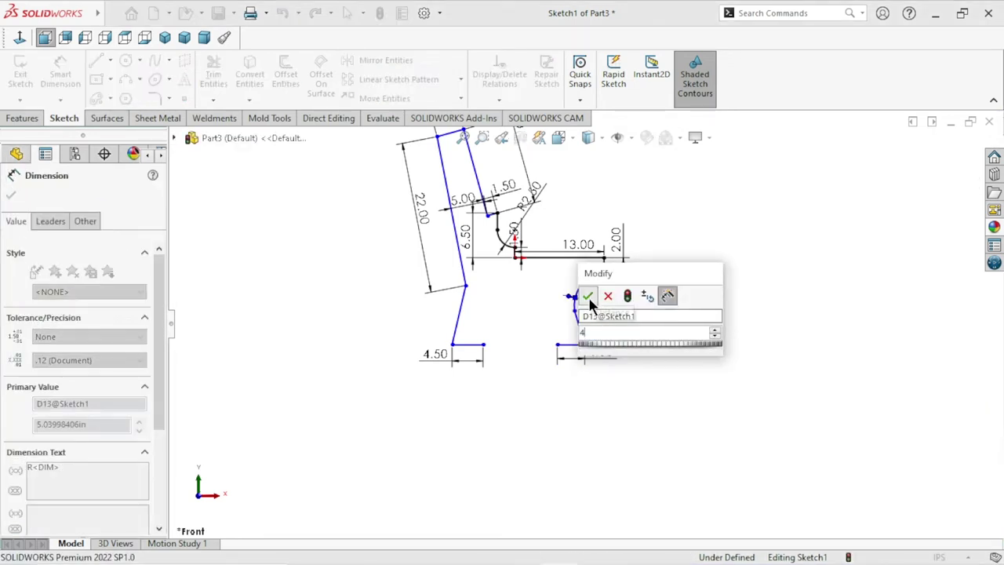
{"action": "left_click", "coordinate": [588, 296]}
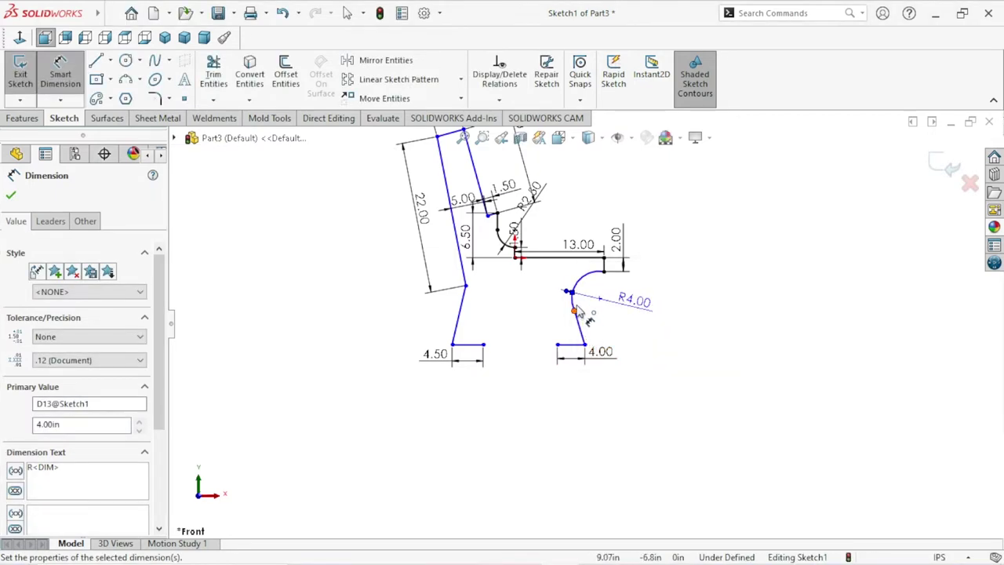
{"action": "scroll", "coordinate": [578, 311], "scroll_direction": "down", "scroll_amount": 3}
{"action": "scroll", "coordinate": [635, 353], "scroll_direction": "up", "scroll_amount": 1}
{"action": "left_click", "coordinate": [717, 381]}
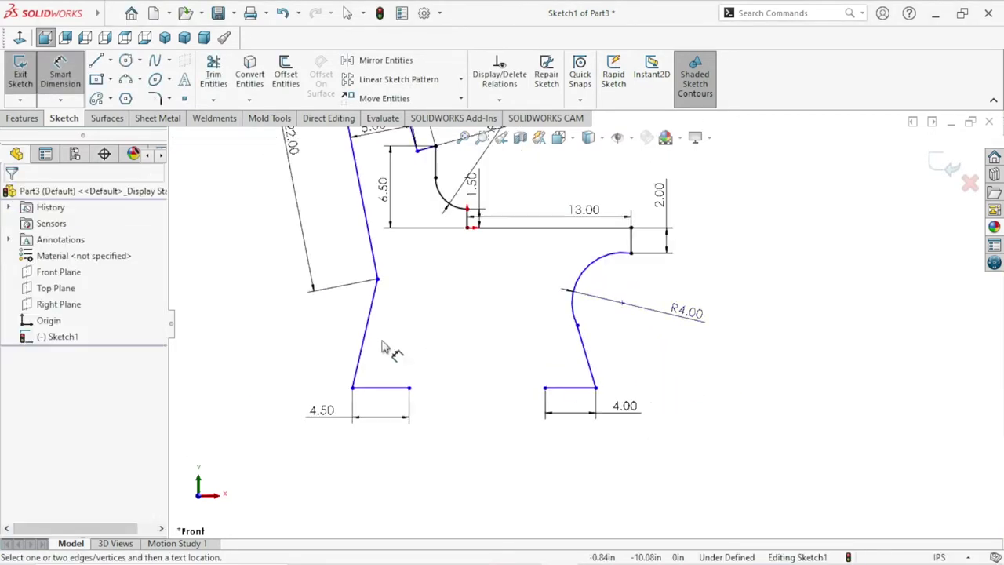
- Make the sloped leg line tangent to the front arc at their shared point
{"action": "left_click", "coordinate": [60, 70]}
{"action": "left_click_drag", "start_coordinate": [594, 308], "coordinate": [550, 350]}
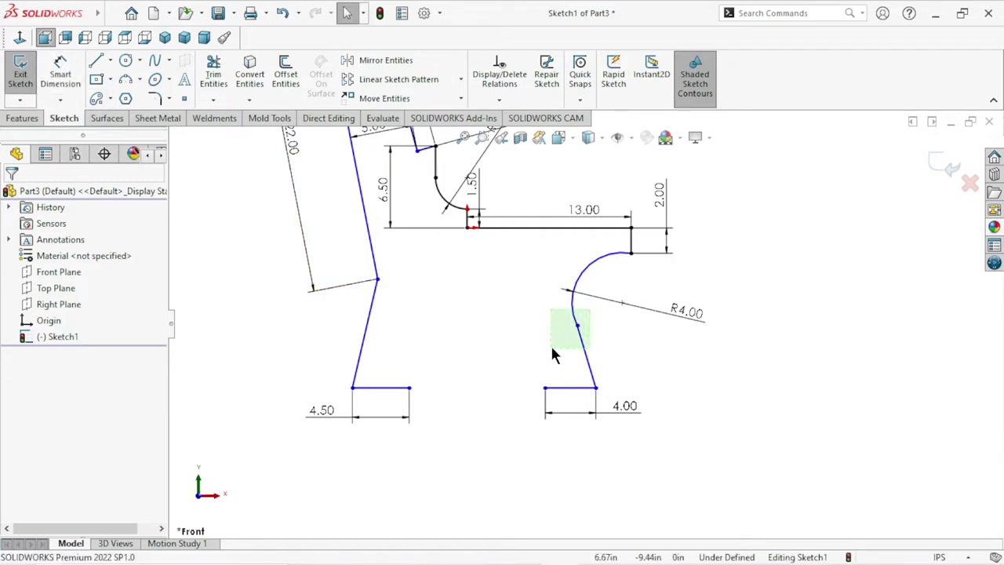
{"action": "left_click", "coordinate": [613, 352]}
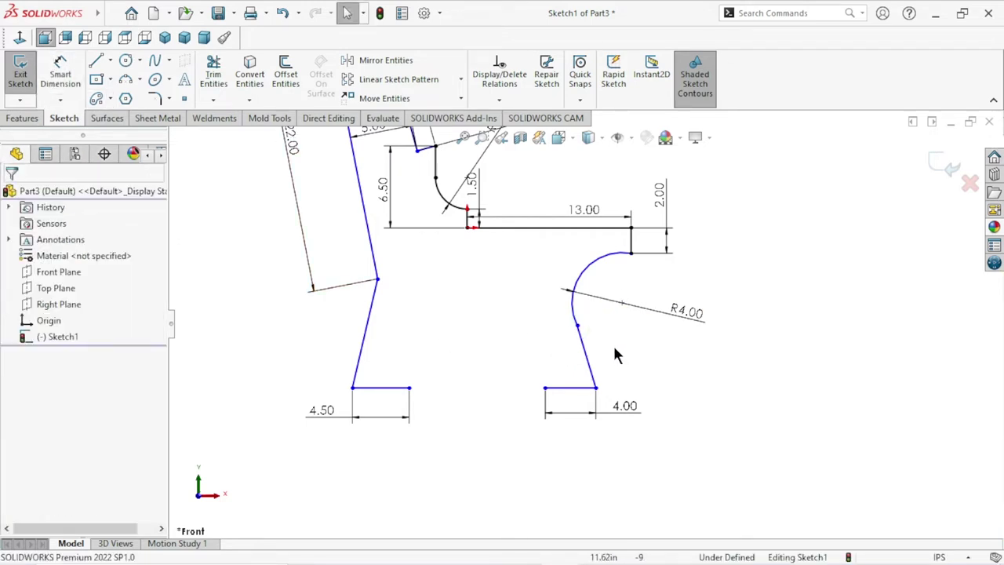
{"action": "left_click", "coordinate": [577, 326]}
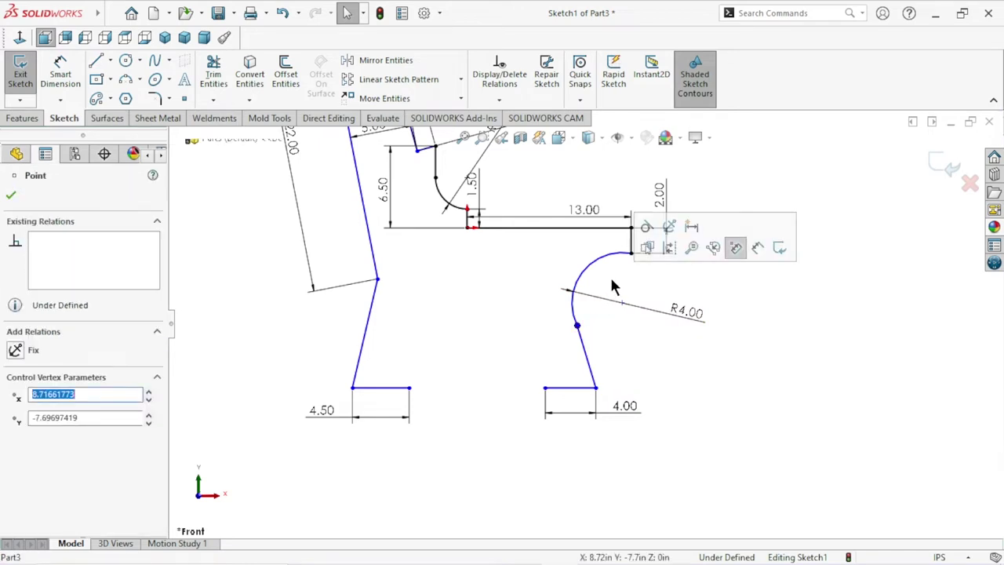
{"action": "left_click", "coordinate": [646, 227]}
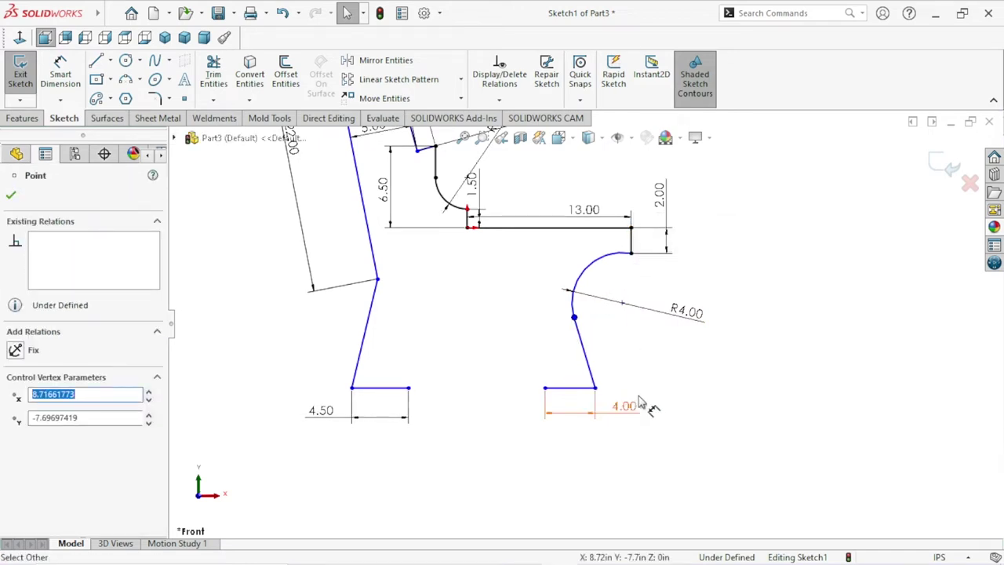
{"action": "scroll", "coordinate": [580, 317], "scroll_direction": "up", "scroll_amount": 3}
{"action": "scroll", "coordinate": [549, 310], "scroll_direction": "down", "scroll_amount": 1}
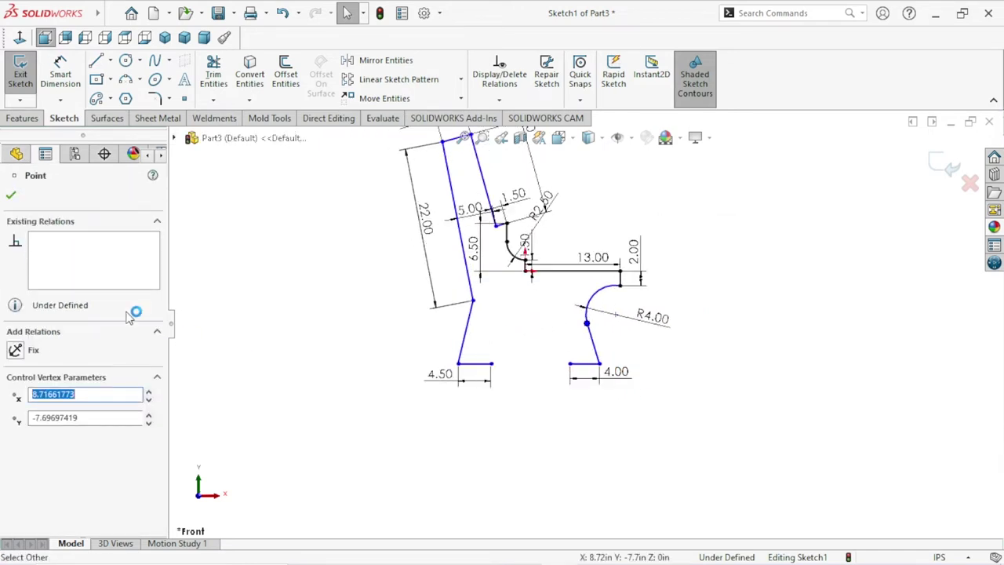
{"action": "left_click", "coordinate": [11, 198]}
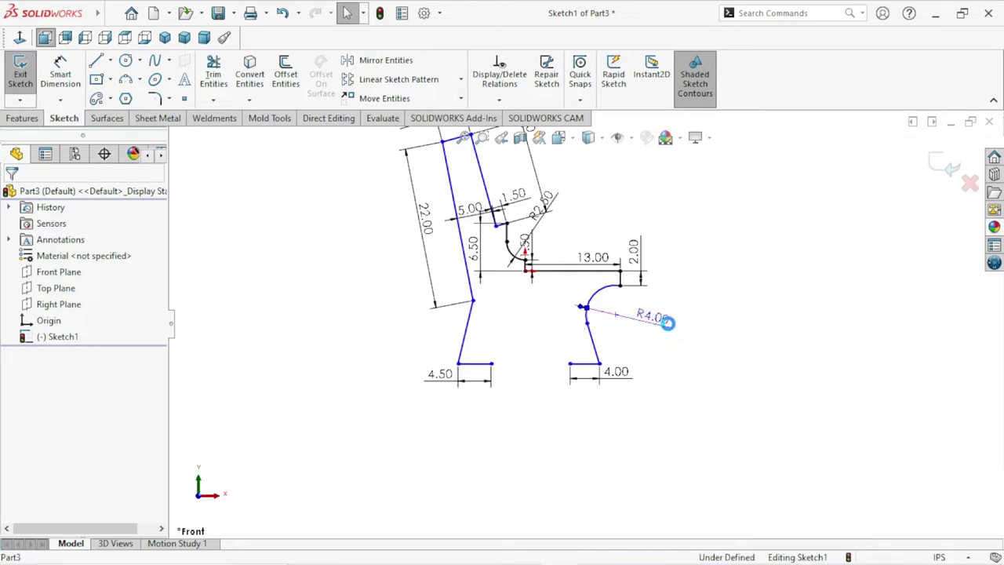
- Reopen the R4.00 radius dimension and keep its value at 4.00
{"action": "double_click", "coordinate": [656, 316]}
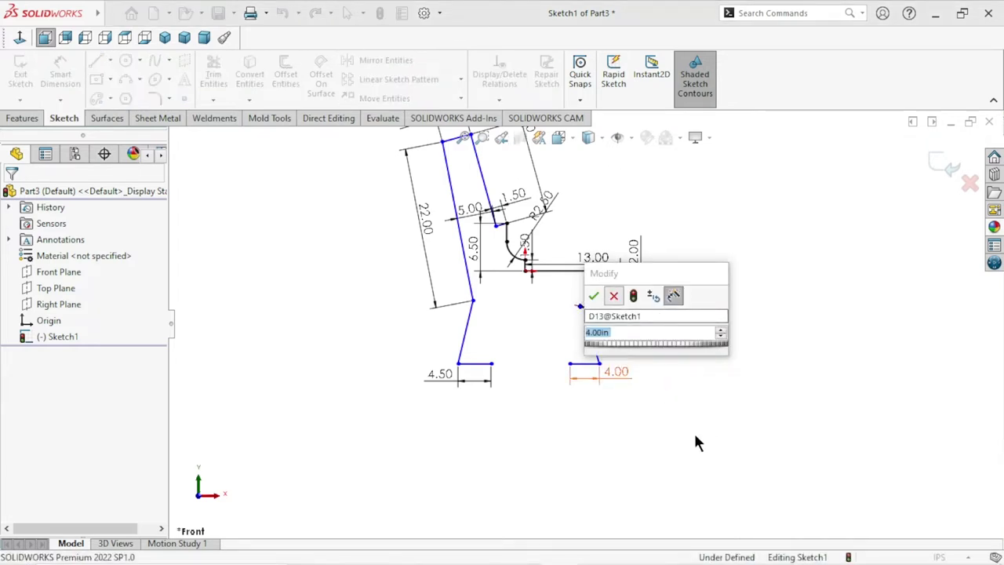
{"action": "key", "text": "Return"}
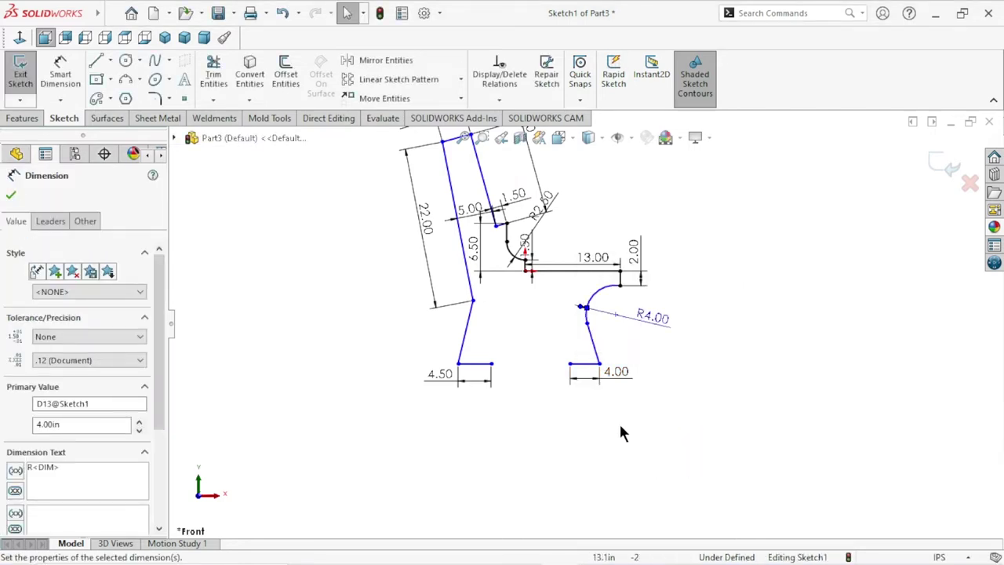
{"action": "scroll", "coordinate": [624, 341], "scroll_direction": "down", "scroll_amount": 1}
{"action": "scroll", "coordinate": [584, 311], "scroll_direction": "down", "scroll_amount": 1}
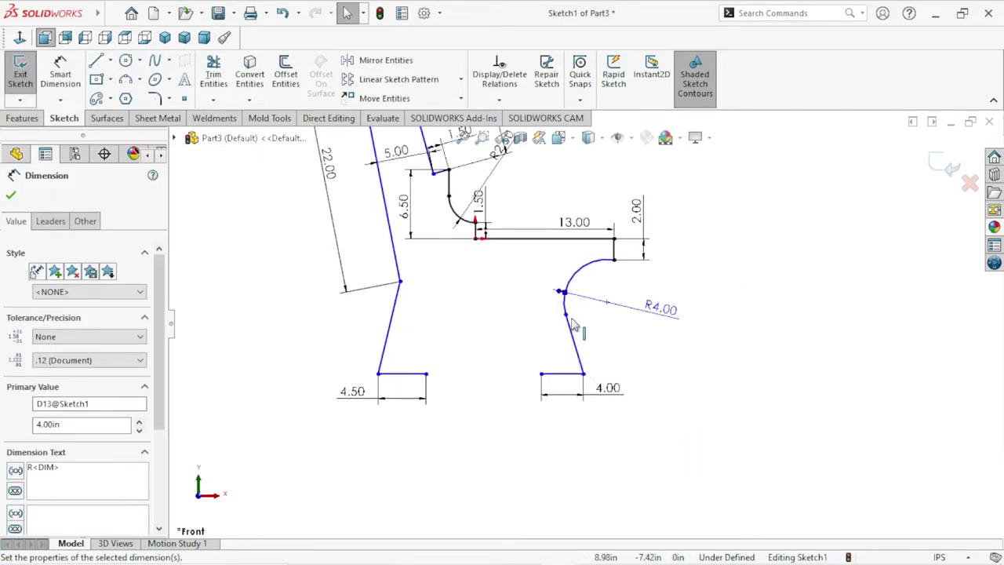
- Dimension the sloped front-leg line between its two endpoints to 4.26
{"action": "left_click", "coordinate": [78, 92]}
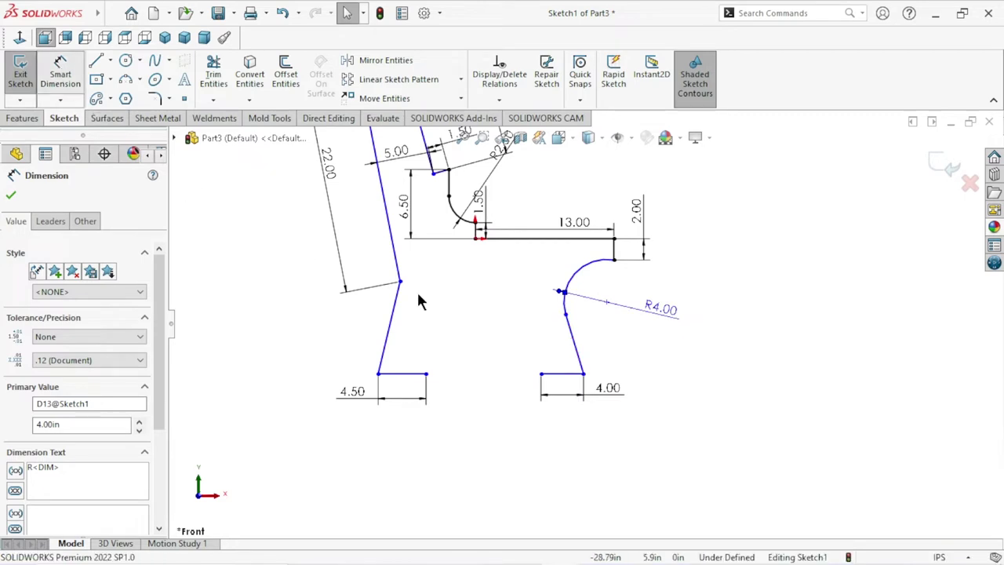
{"action": "left_click", "coordinate": [565, 315]}
{"action": "left_click", "coordinate": [583, 373]}
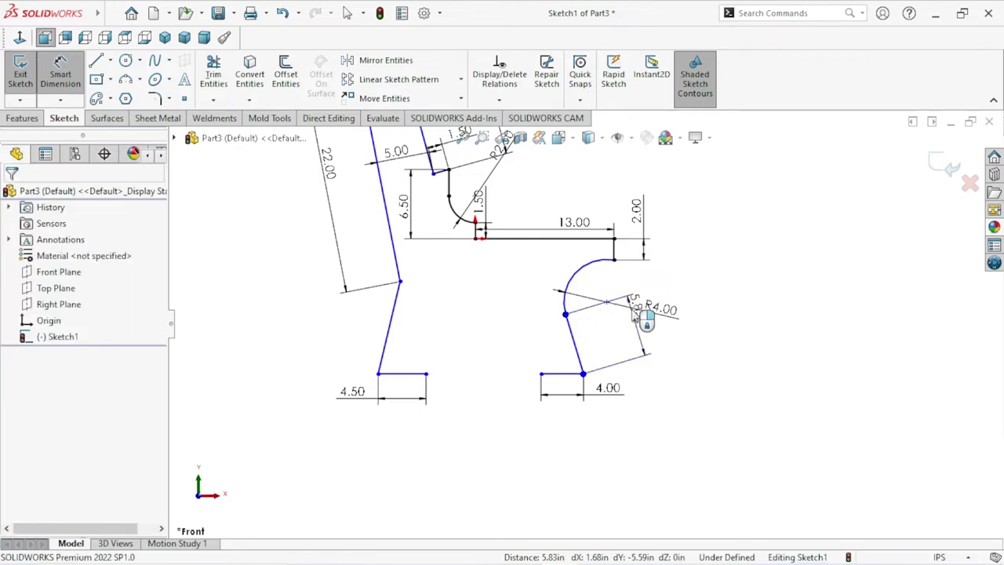
{"action": "left_click", "coordinate": [642, 315]}
{"action": "type", "text": "4.26"}
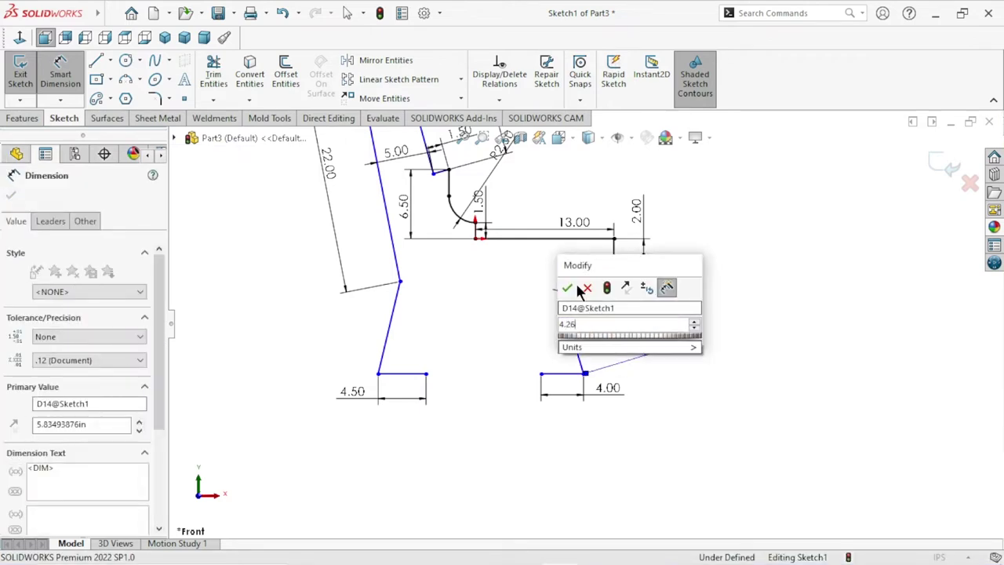
{"action": "left_click", "coordinate": [567, 288]}
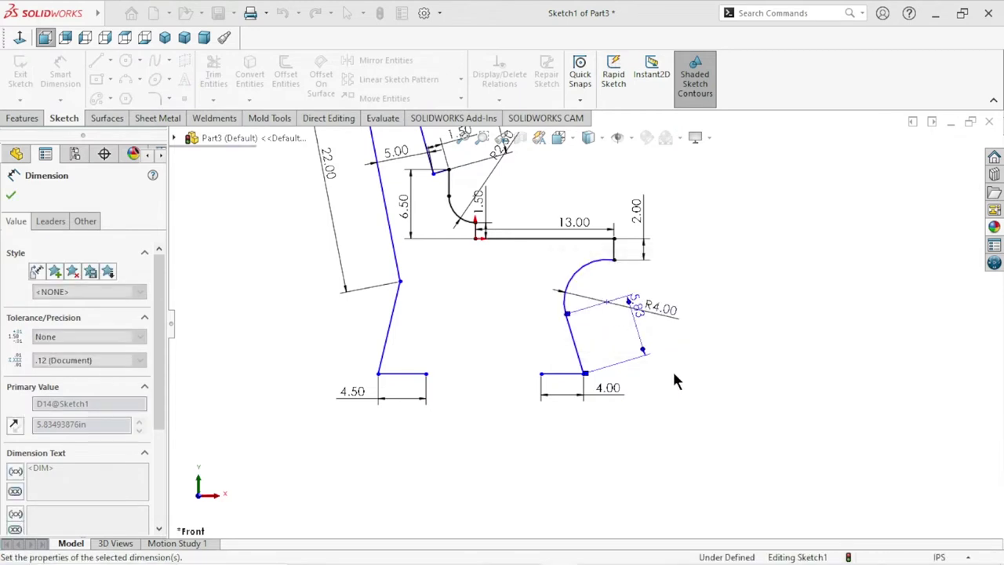
{"action": "scroll", "coordinate": [668, 372], "scroll_direction": "up", "scroll_amount": 1}
{"action": "scroll", "coordinate": [650, 359], "scroll_direction": "up", "scroll_amount": 1}
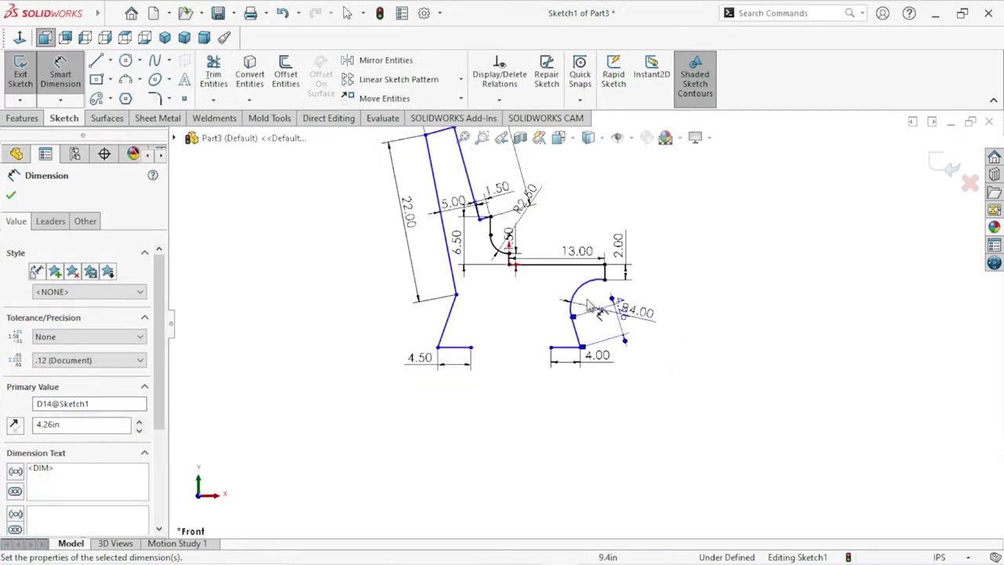
{"action": "scroll", "coordinate": [622, 339], "scroll_direction": "down", "scroll_amount": 2}
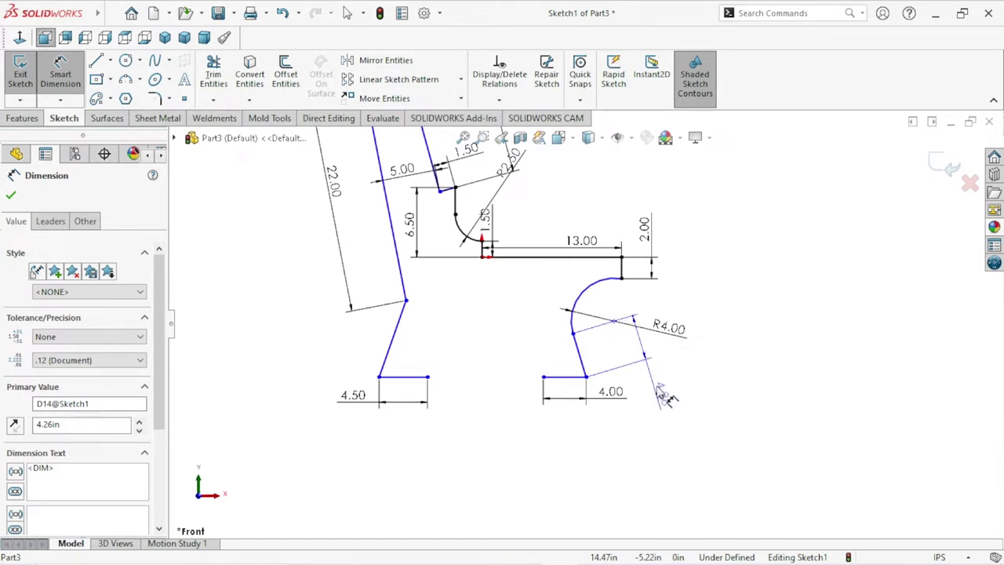
{"action": "left_click", "coordinate": [704, 414]}
- Delete the R4.00 radius dimension from the front arc
{"action": "middle_click_drag", "start_coordinate": [700, 414], "coordinate": [688, 376], "text": "ctrl"}
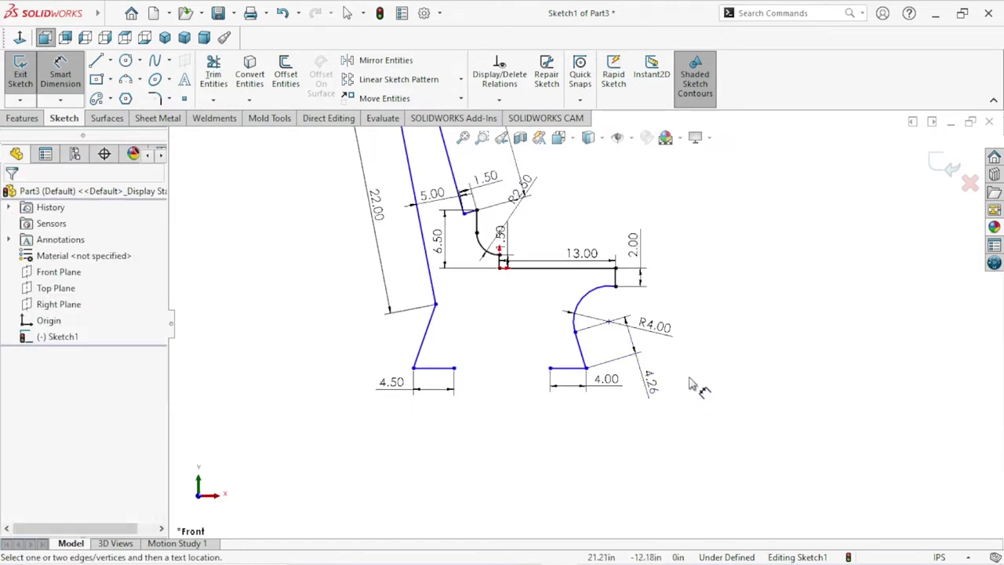
{"action": "scroll", "coordinate": [619, 294], "scroll_direction": "down", "scroll_amount": 2}
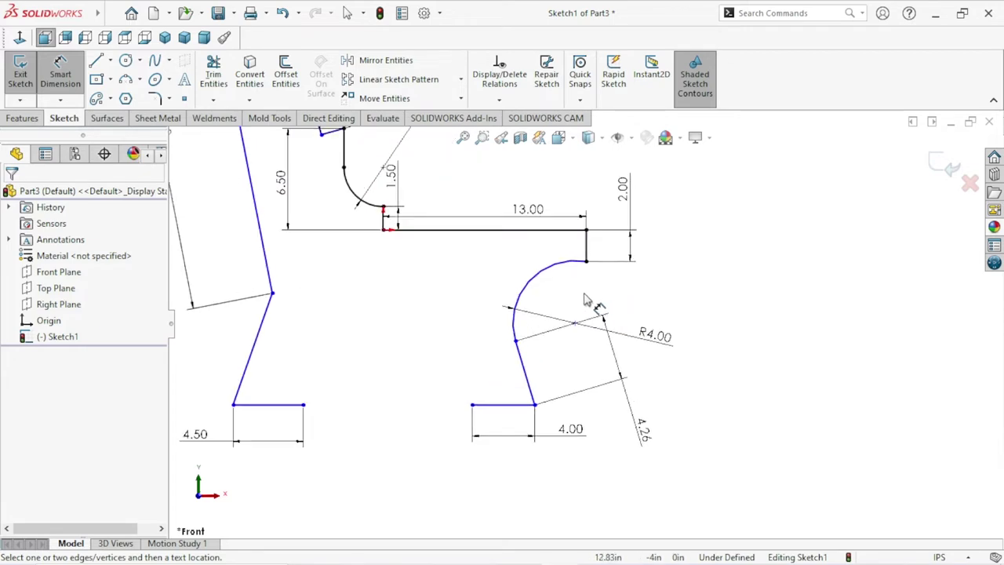
{"action": "left_click", "coordinate": [656, 336]}
{"action": "key", "text": "Delete"}
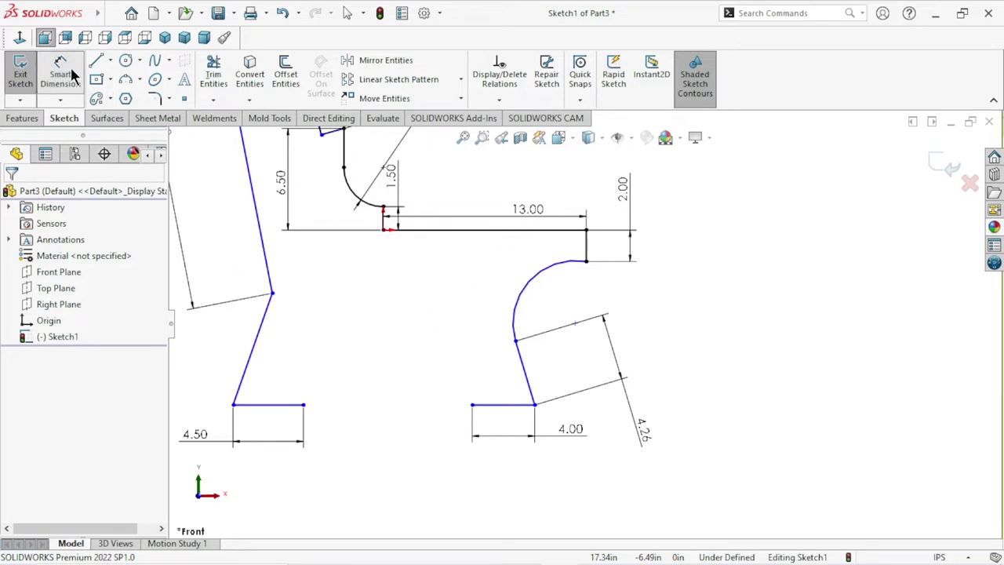
- Drag the front arc into a fuller curve
{"action": "left_click", "coordinate": [63, 72]}
{"action": "mouse_move", "coordinate": [549, 289]}
{"action": "left_mouse_down"}
{"action": "mouse_move", "coordinate": [547, 306]}
{"action": "mouse_move", "coordinate": [540, 300]}
{"action": "mouse_move", "coordinate": [588, 321]}
{"action": "left_mouse_up"}
{"action": "left_click", "coordinate": [679, 336]}
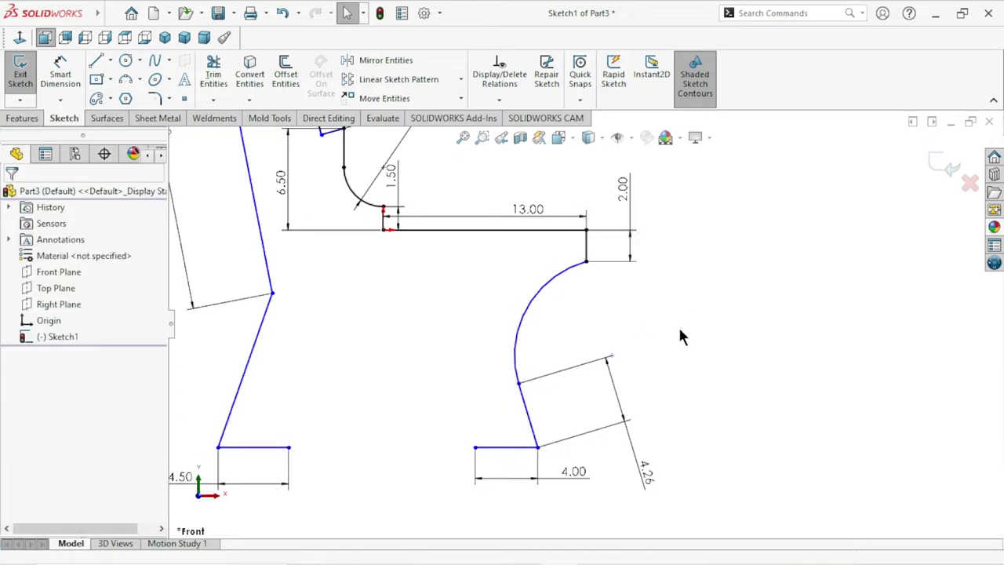
{"action": "scroll", "coordinate": [549, 408], "scroll_direction": "up", "scroll_amount": 4}
{"action": "scroll", "coordinate": [534, 304], "scroll_direction": "down", "scroll_amount": 1}
{"action": "scroll", "coordinate": [533, 314], "scroll_direction": "down", "scroll_amount": 1}
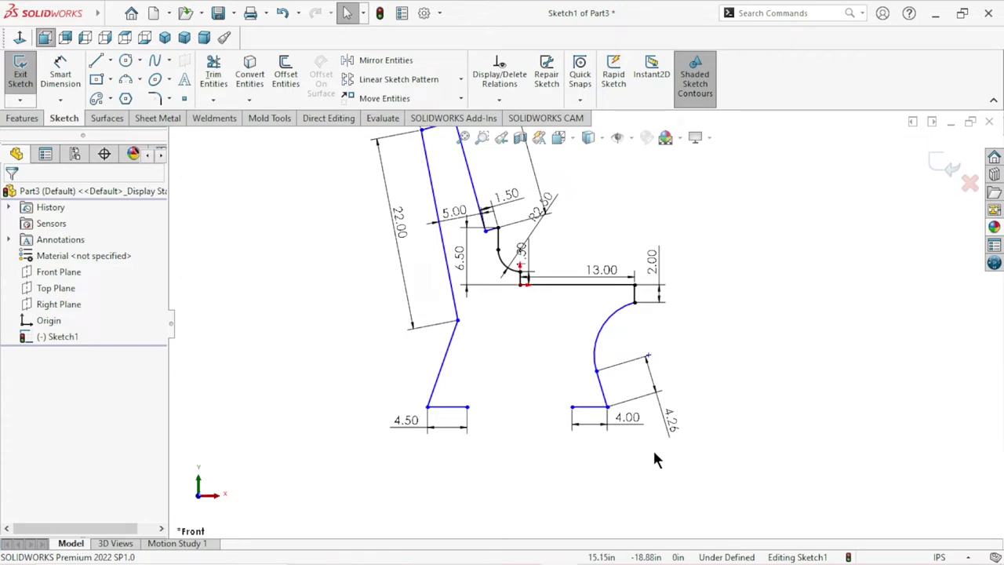
- Set an 11.00 vertical dimension between the 13.00 seat line and the front foot
{"action": "left_click", "coordinate": [60, 72]}
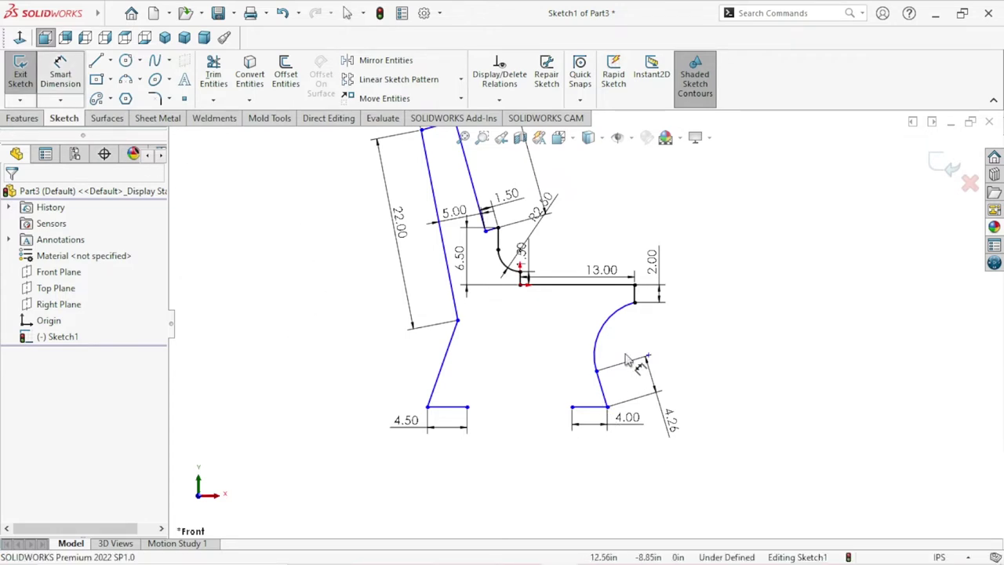
{"action": "left_click", "coordinate": [561, 284]}
{"action": "left_click", "coordinate": [588, 408]}
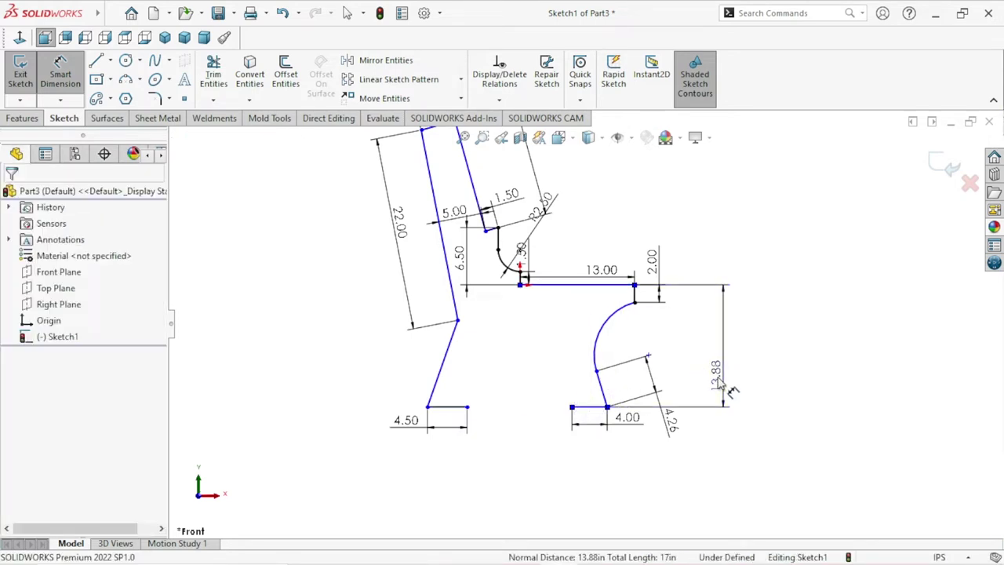
{"action": "left_click", "coordinate": [720, 384]}
{"action": "type", "text": "11"}
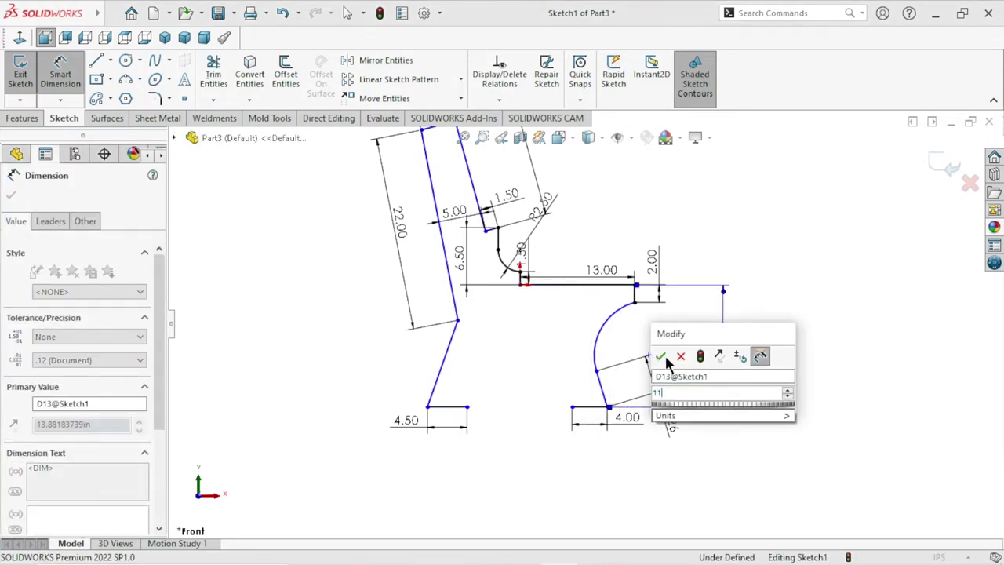
{"action": "left_click", "coordinate": [661, 356]}
{"action": "key", "text": "z"}
{"action": "key", "text": "z"}
{"action": "scroll", "coordinate": [561, 318], "scroll_direction": "down", "scroll_amount": 5}
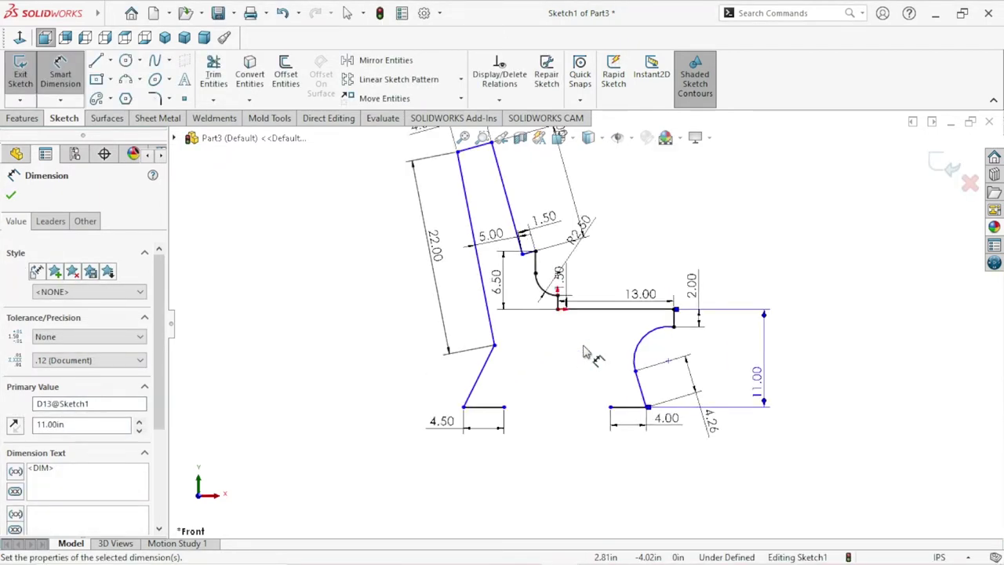
{"action": "scroll", "coordinate": [588, 352], "scroll_direction": "down", "scroll_amount": 5}
{"action": "scroll", "coordinate": [759, 463], "scroll_direction": "up", "scroll_amount": 2}
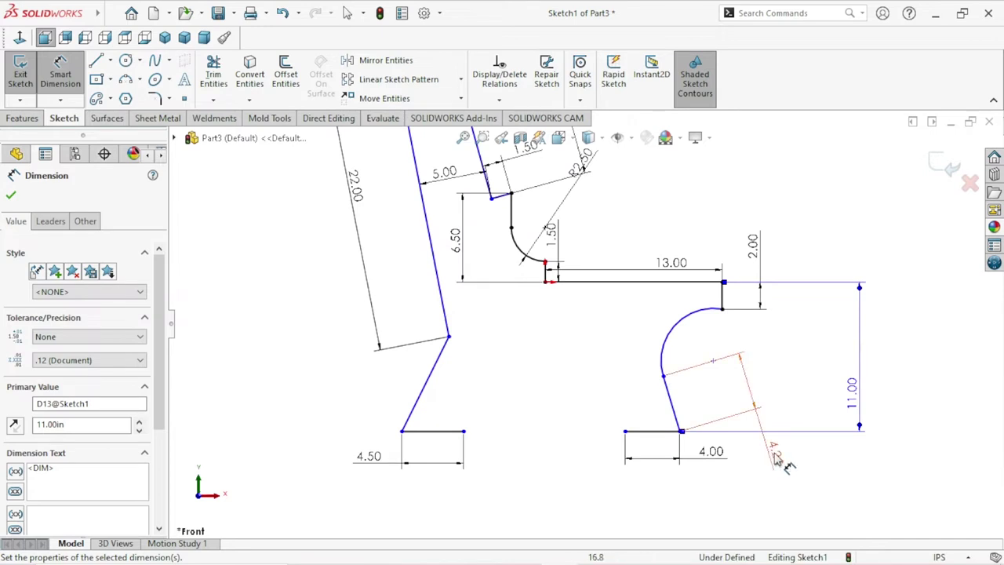
{"action": "scroll", "coordinate": [619, 412], "scroll_direction": "up", "scroll_amount": 1}
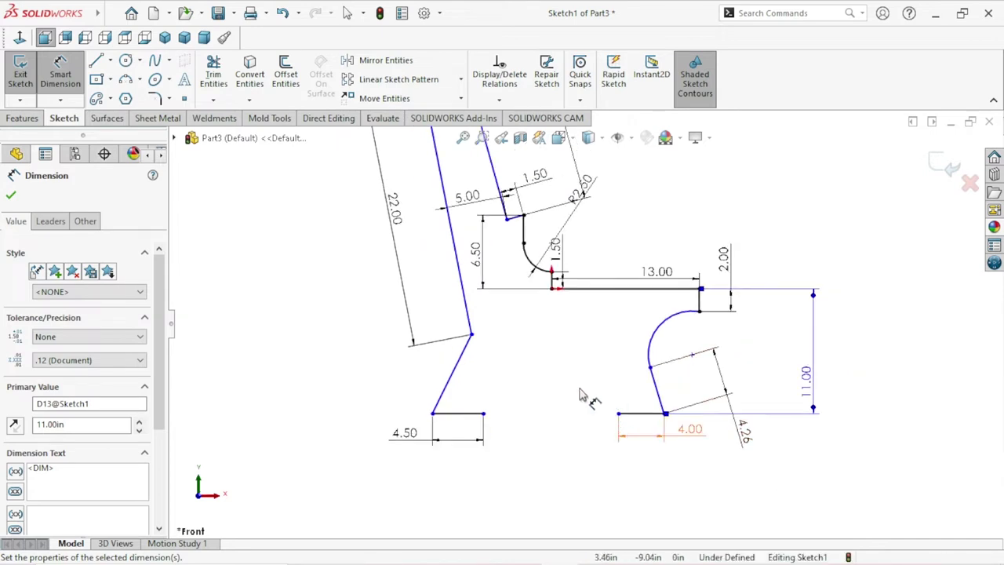
{"action": "left_click", "coordinate": [125, 80]}
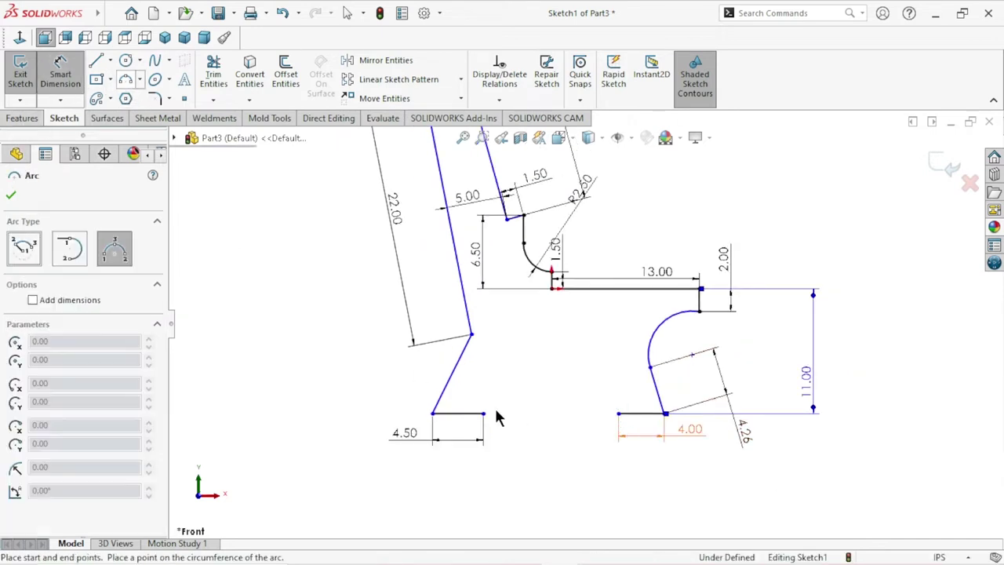
- Draw an upward three-point arch joining the inner ends of the back and front feet
{"action": "left_click", "coordinate": [484, 413]}
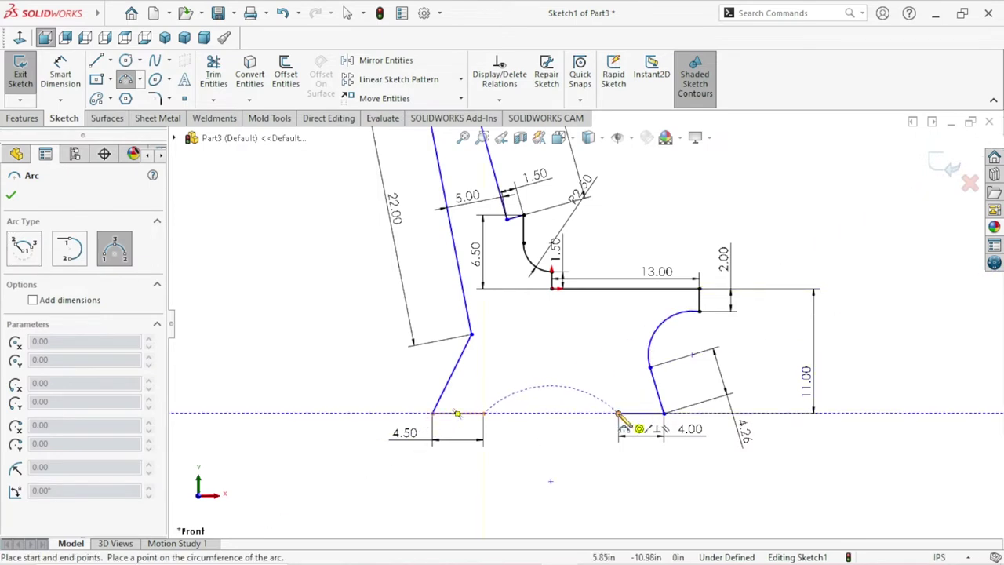
{"action": "left_click", "coordinate": [619, 413]}
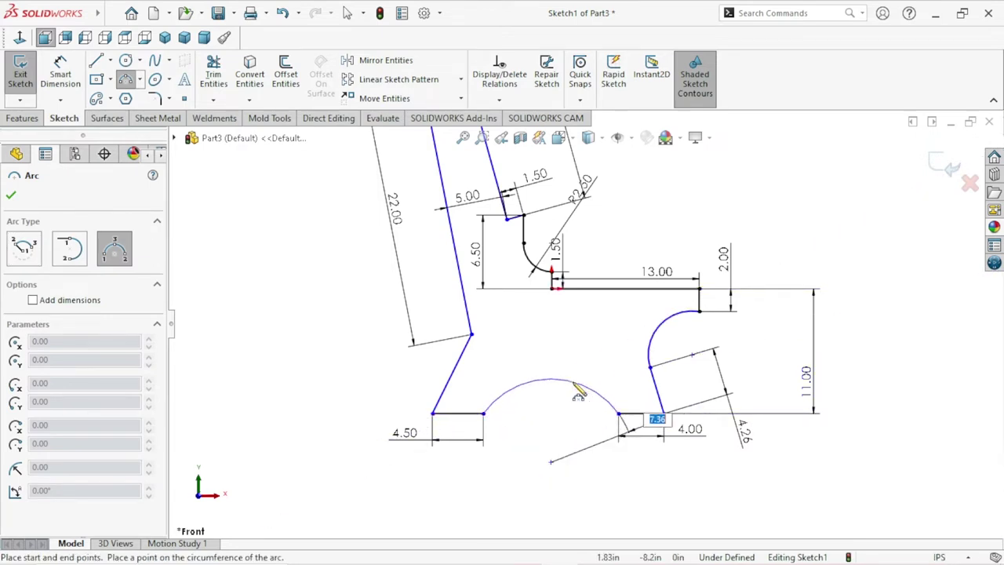
{"action": "left_click", "coordinate": [575, 384]}
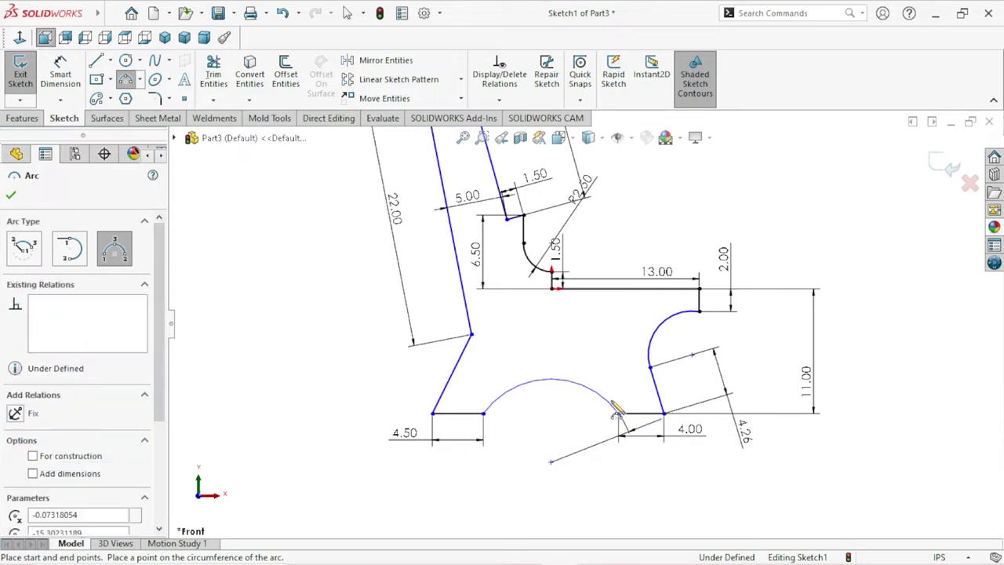
{"action": "right_click", "coordinate": [892, 384]}
{"action": "left_click", "coordinate": [852, 383]}
{"action": "scroll", "coordinate": [600, 417], "scroll_direction": "up", "scroll_amount": 3}
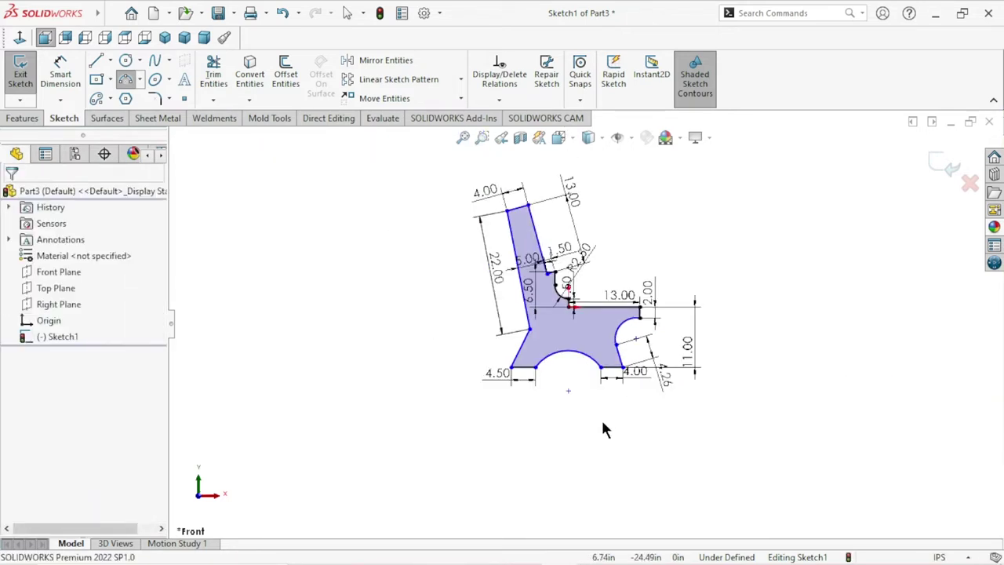
{"action": "scroll", "coordinate": [593, 333], "scroll_direction": "up", "scroll_amount": 1}
{"action": "scroll", "coordinate": [595, 332], "scroll_direction": "down", "scroll_amount": 2}
{"action": "scroll", "coordinate": [628, 345], "scroll_direction": "down", "scroll_amount": 2}
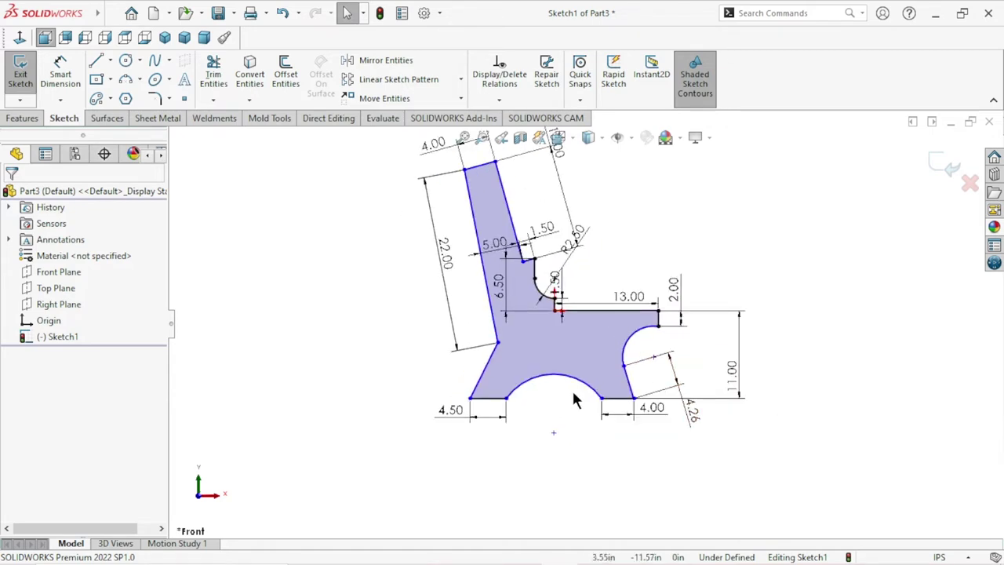
- Dimension the sloped back leg from its bend to the foot corner as 7.50
{"action": "left_click", "coordinate": [495, 375]}
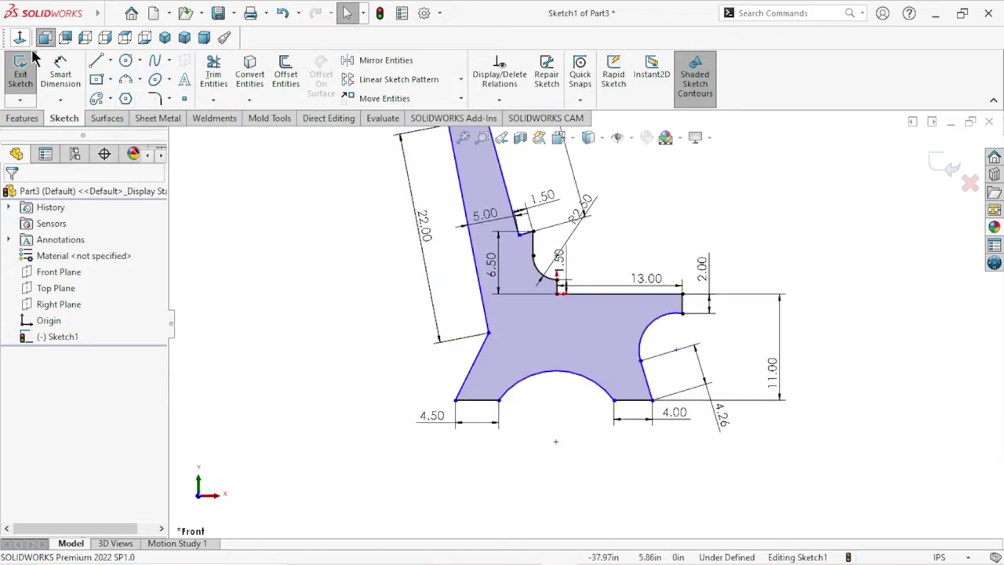
{"action": "left_click", "coordinate": [60, 75]}
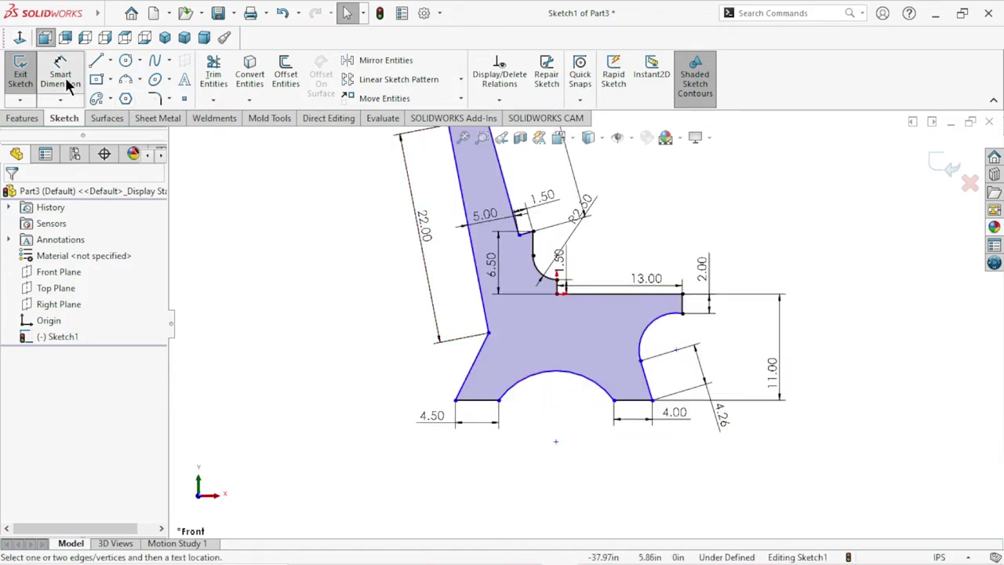
{"action": "left_click", "coordinate": [456, 399]}
{"action": "left_click", "coordinate": [487, 333]}
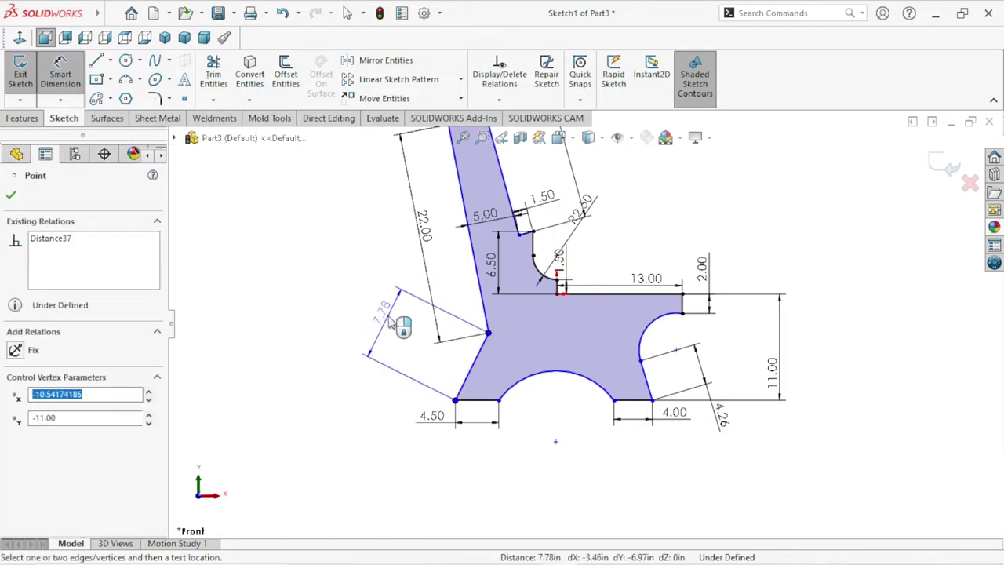
{"action": "left_click", "coordinate": [379, 325]}
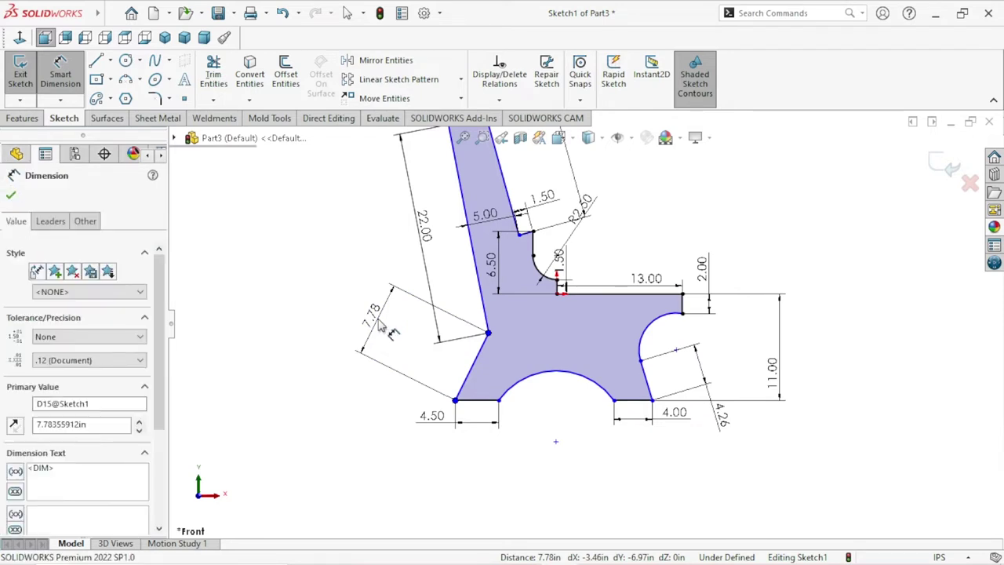
{"action": "type", "text": "7.5"}
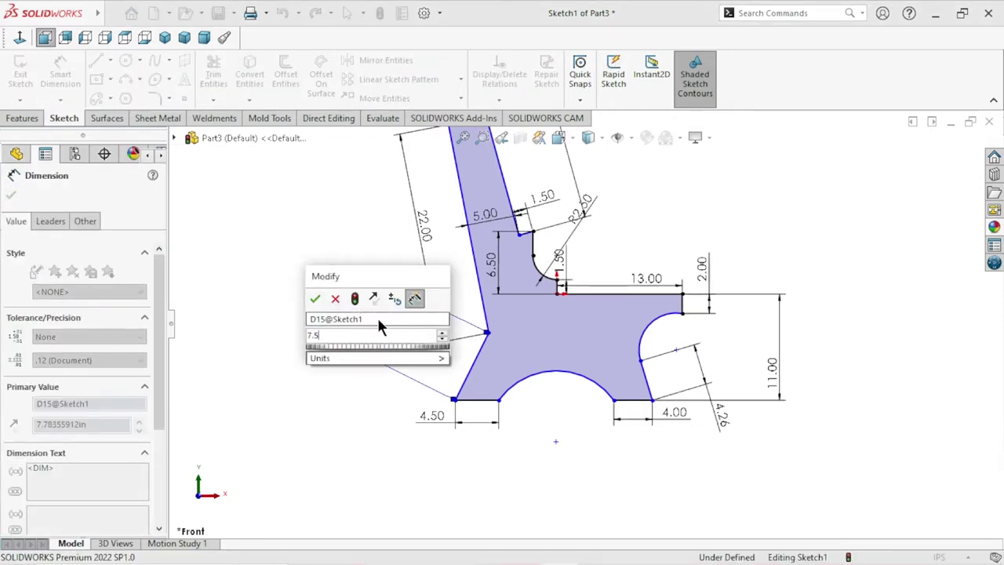
{"action": "key", "text": "Escape"}
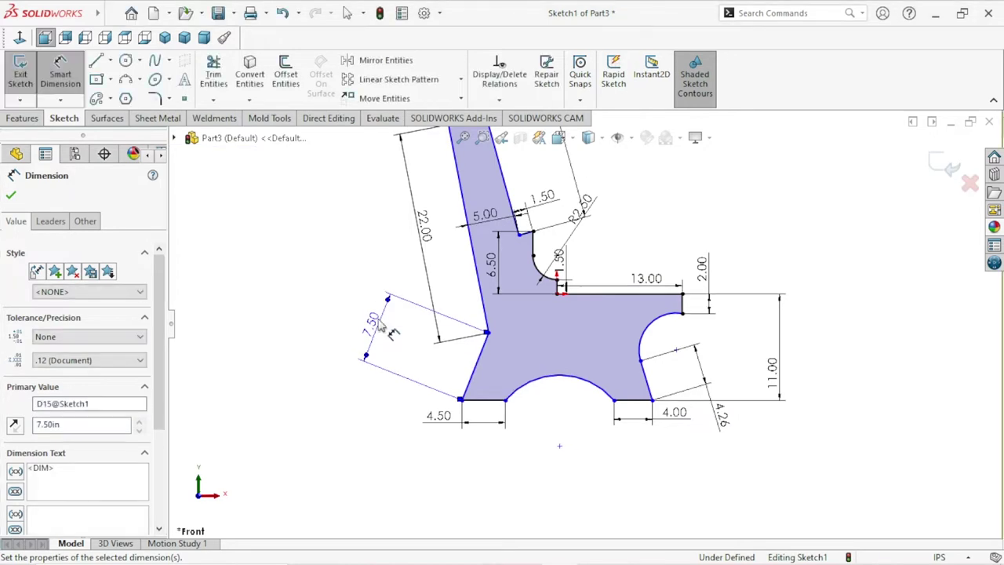
{"action": "scroll", "coordinate": [585, 326], "scroll_direction": "up", "scroll_amount": 3}
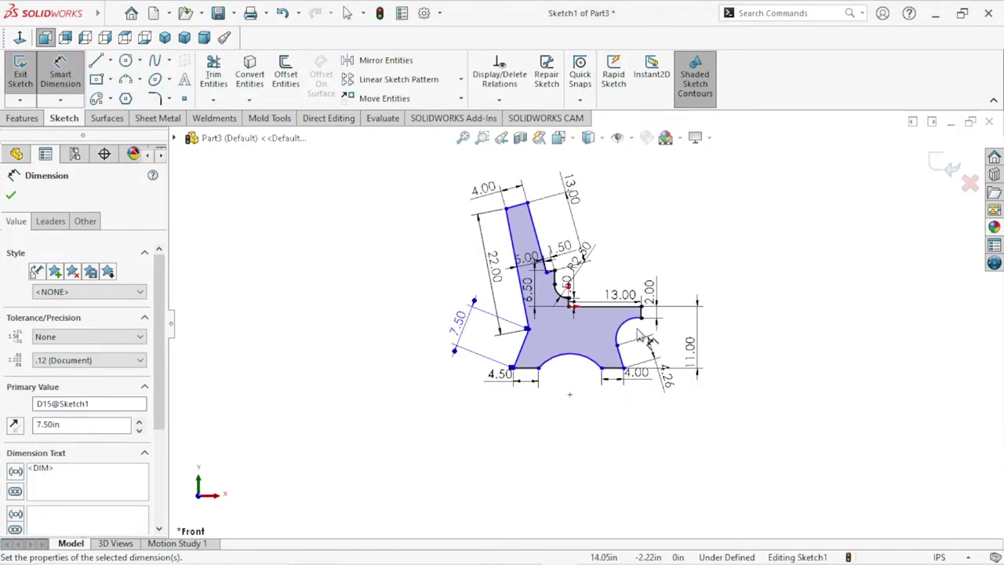
{"action": "scroll", "coordinate": [639, 333], "scroll_direction": "down", "scroll_amount": 3}
{"action": "scroll", "coordinate": [576, 376], "scroll_direction": "up", "scroll_amount": 1}
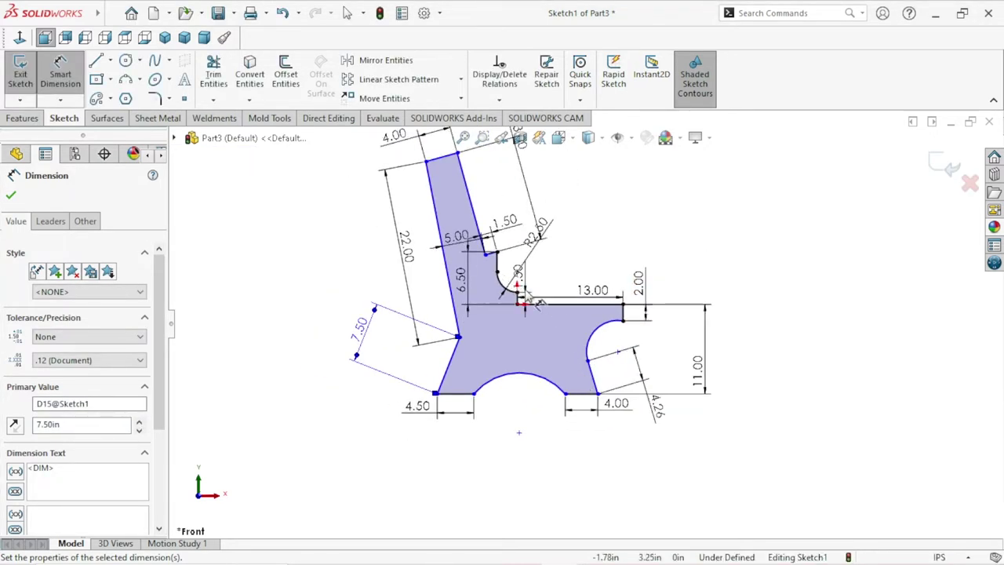
{"action": "scroll", "coordinate": [514, 287], "scroll_direction": "down", "scroll_amount": 2}
{"action": "scroll", "coordinate": [581, 320], "scroll_direction": "down", "scroll_amount": 1}
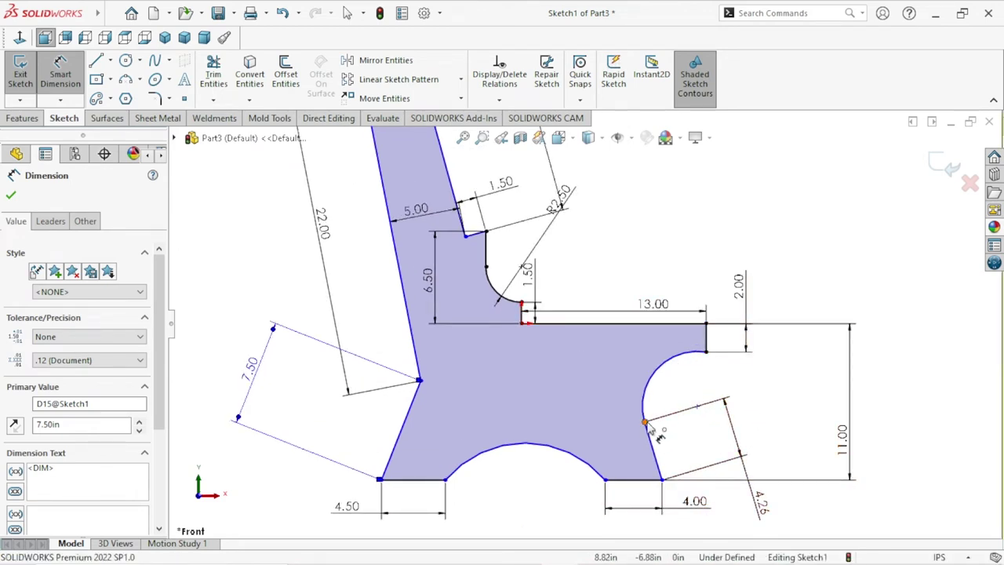
{"action": "left_click", "coordinate": [707, 335]}
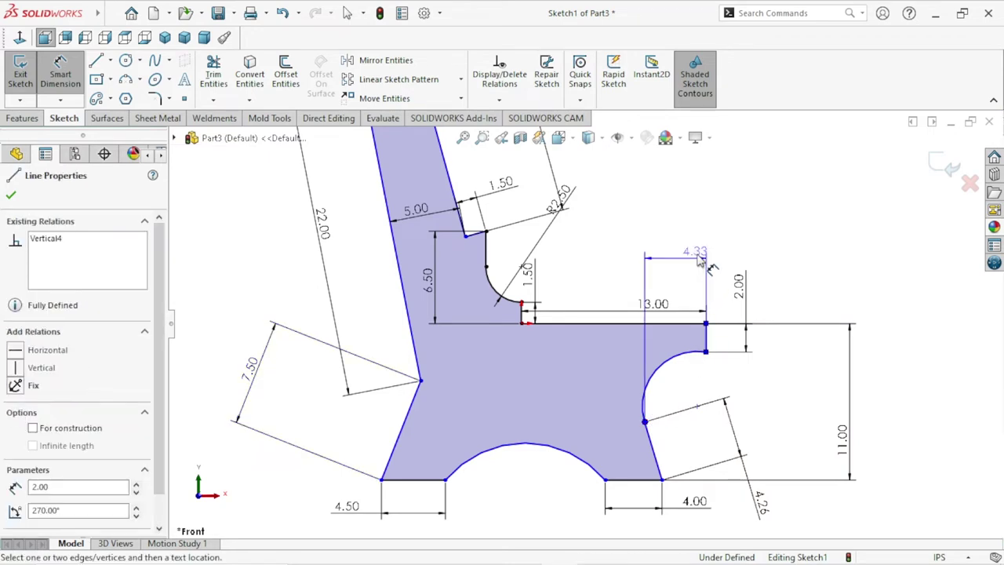
- Place a 3.00 horizontal dimension from the vertical edge to the seat's right end
{"action": "left_click", "coordinate": [680, 261]}
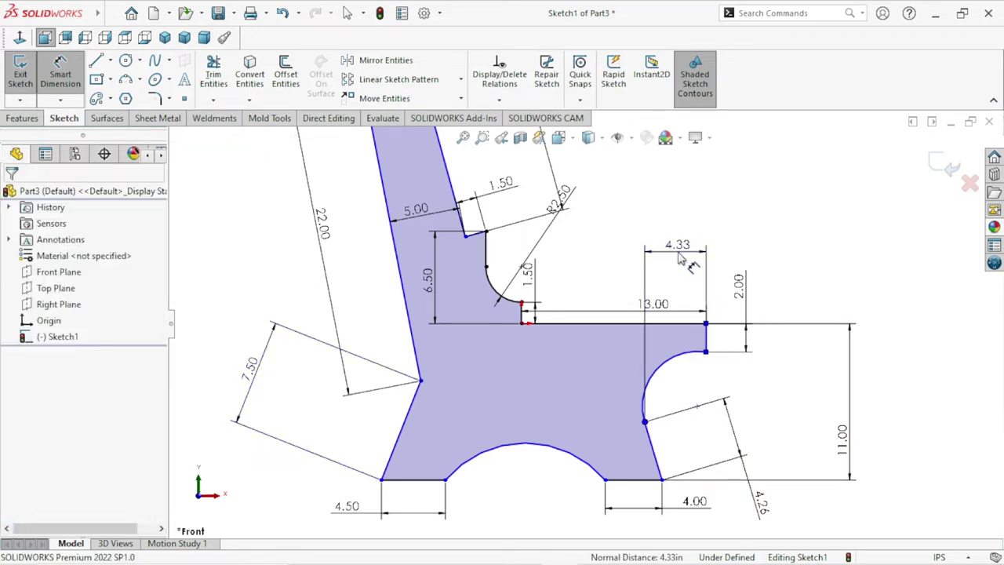
{"action": "type", "text": "3"}
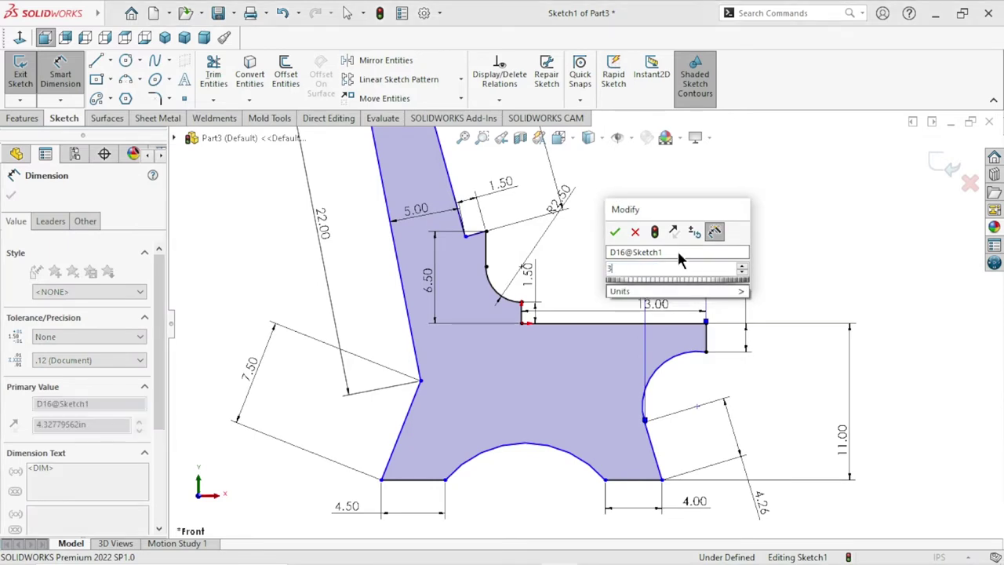
{"action": "left_click", "coordinate": [615, 228]}
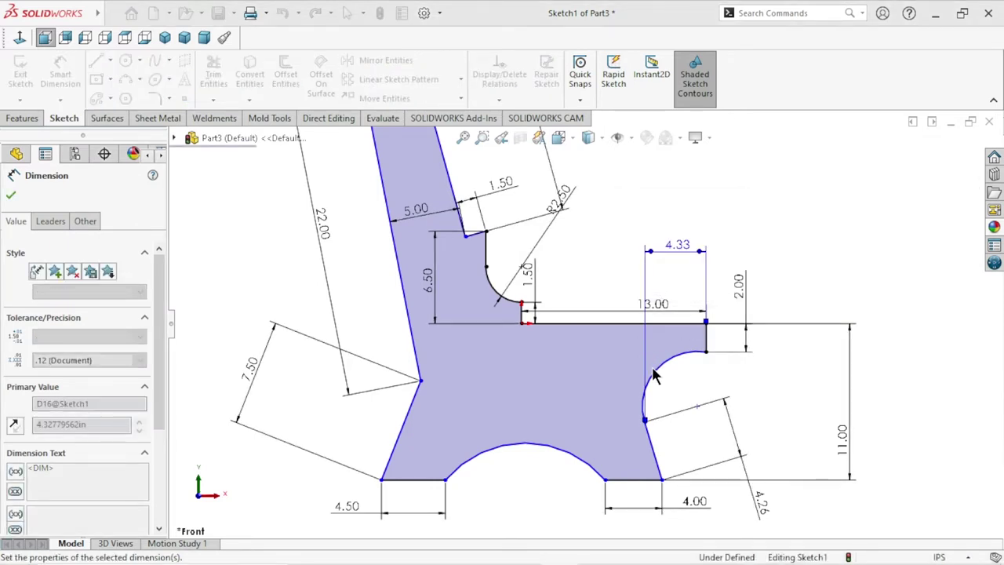
{"action": "scroll", "coordinate": [619, 345], "scroll_direction": "up", "scroll_amount": 1}
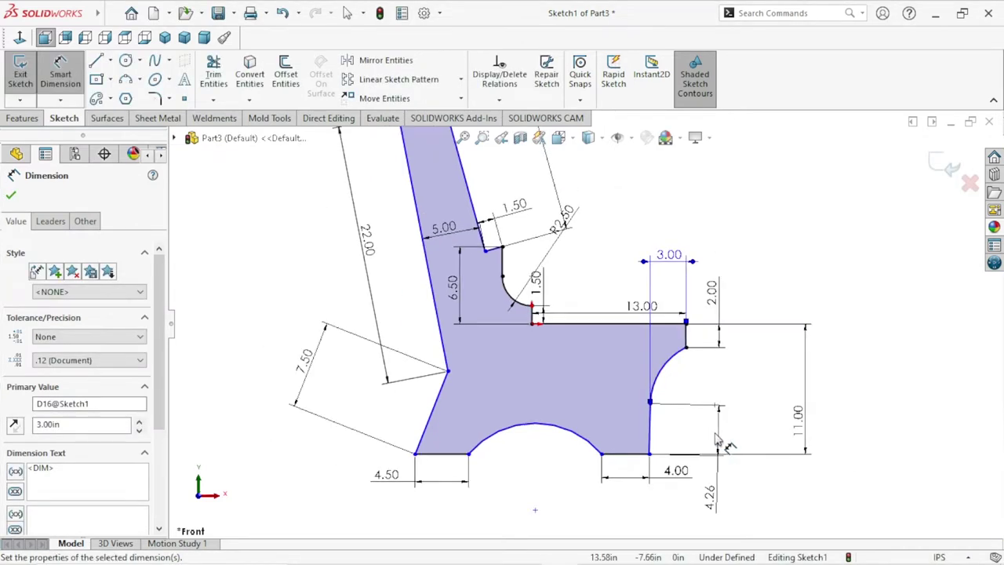
{"action": "scroll", "coordinate": [620, 341], "scroll_direction": "up", "scroll_amount": 3}
{"action": "scroll", "coordinate": [620, 342], "scroll_direction": "down", "scroll_amount": 1}
{"action": "scroll", "coordinate": [619, 345], "scroll_direction": "down", "scroll_amount": 1}
{"action": "scroll", "coordinate": [620, 347], "scroll_direction": "down", "scroll_amount": 1}
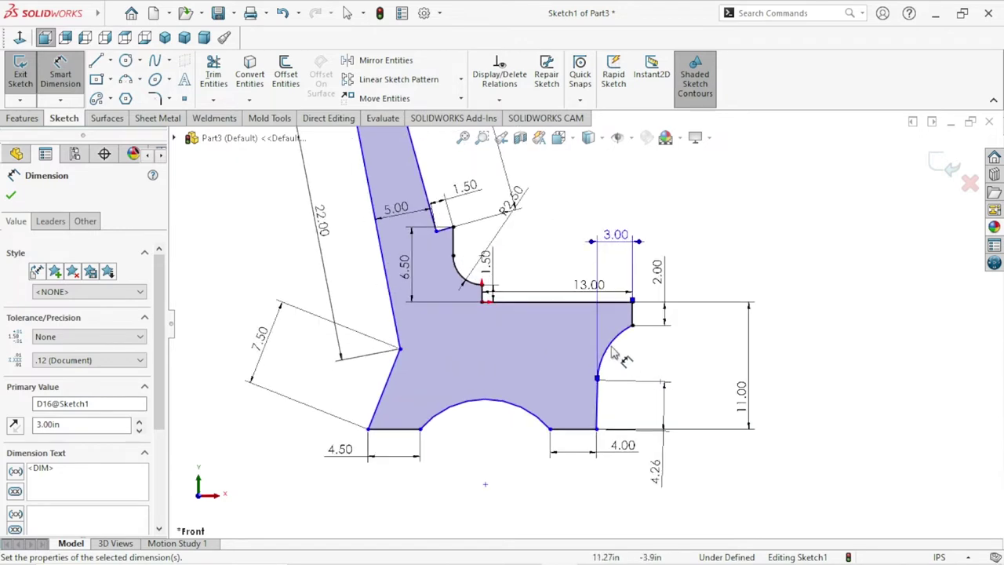
- Give the right-side front arc a 4.00 radius dimension
{"action": "left_click", "coordinate": [651, 369]}
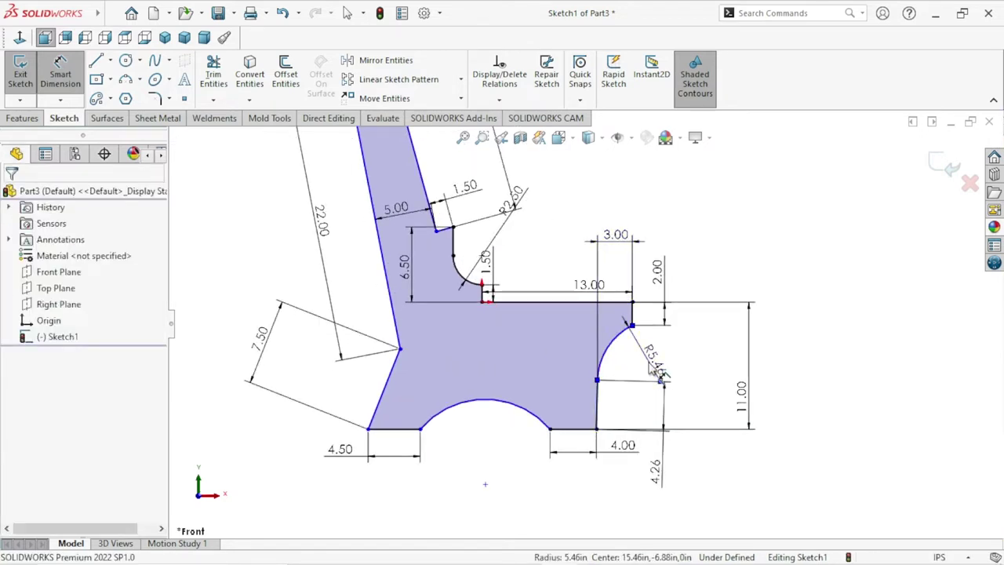
{"action": "left_click", "coordinate": [656, 369]}
{"action": "type", "text": "4"}
{"action": "left_click", "coordinate": [585, 339]}
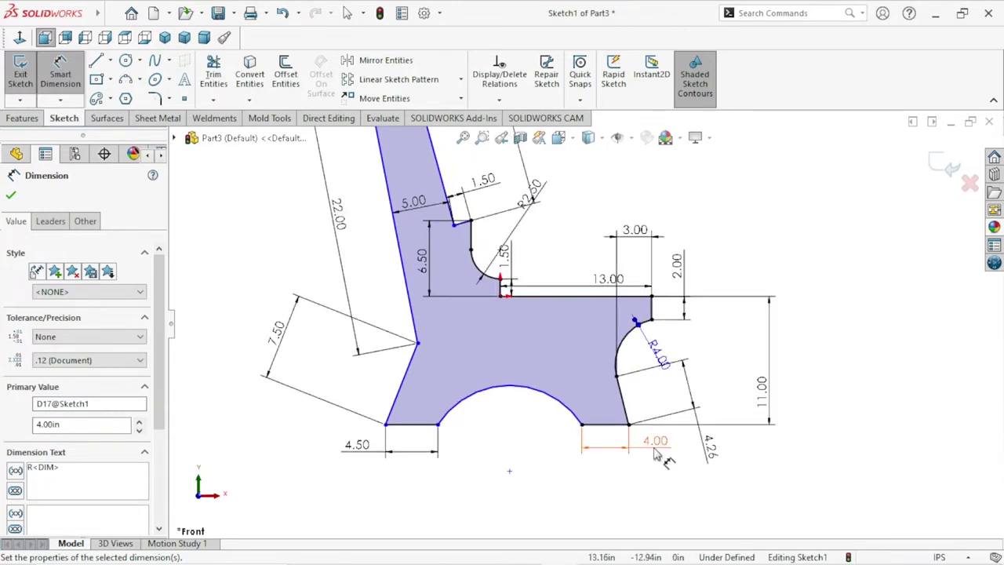
{"action": "key", "text": "z"}
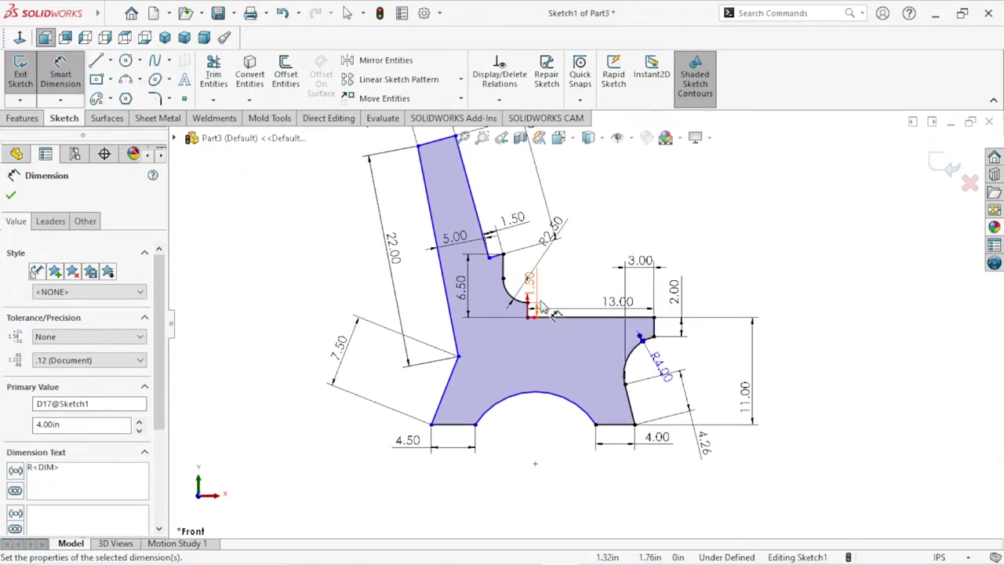
{"action": "key", "text": "z"}
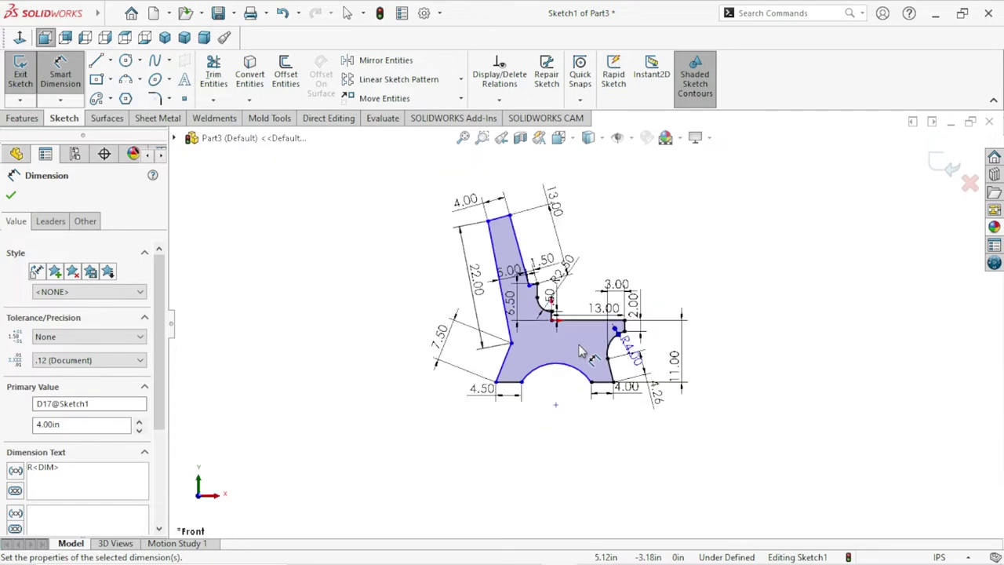
{"action": "key", "text": "z"}
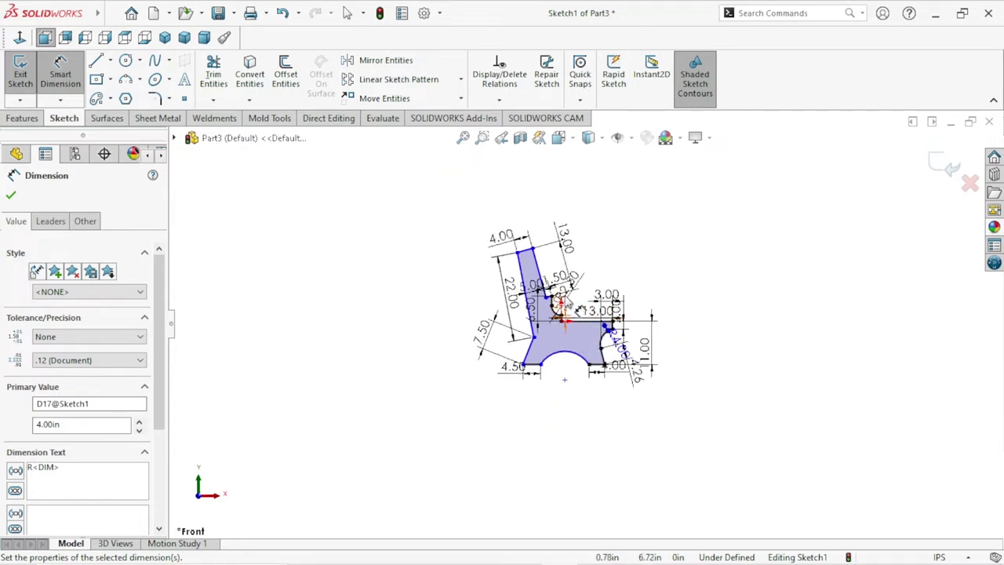
{"action": "scroll", "coordinate": [579, 309], "scroll_direction": "down", "scroll_amount": 3}
{"action": "scroll", "coordinate": [578, 309], "scroll_direction": "down", "scroll_amount": 1}
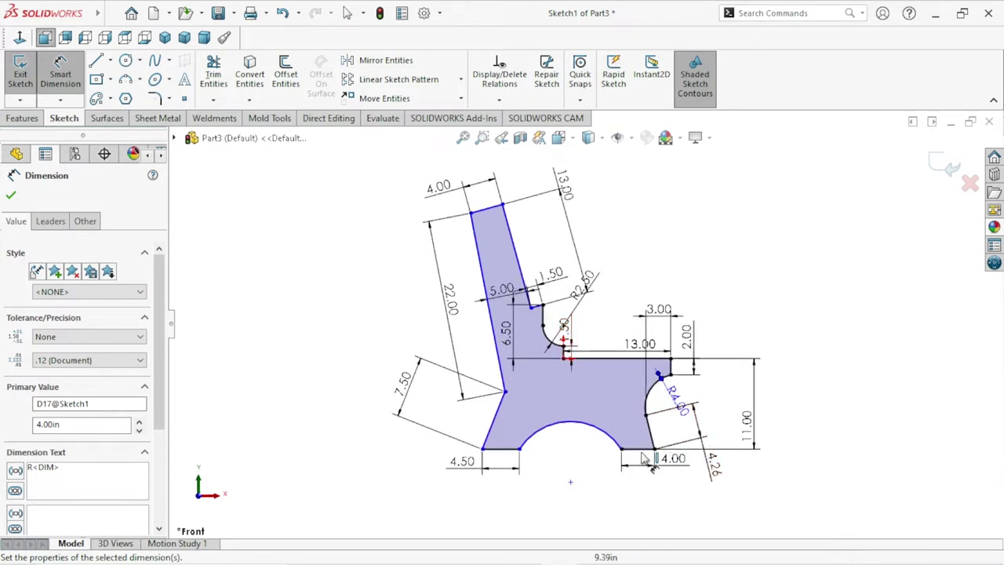
{"action": "left_click", "coordinate": [483, 449]}
- Dimension the span between the legs' outer bottom corners and try a value of 17
{"action": "left_click", "coordinate": [654, 449]}
{"action": "left_click", "coordinate": [573, 502]}
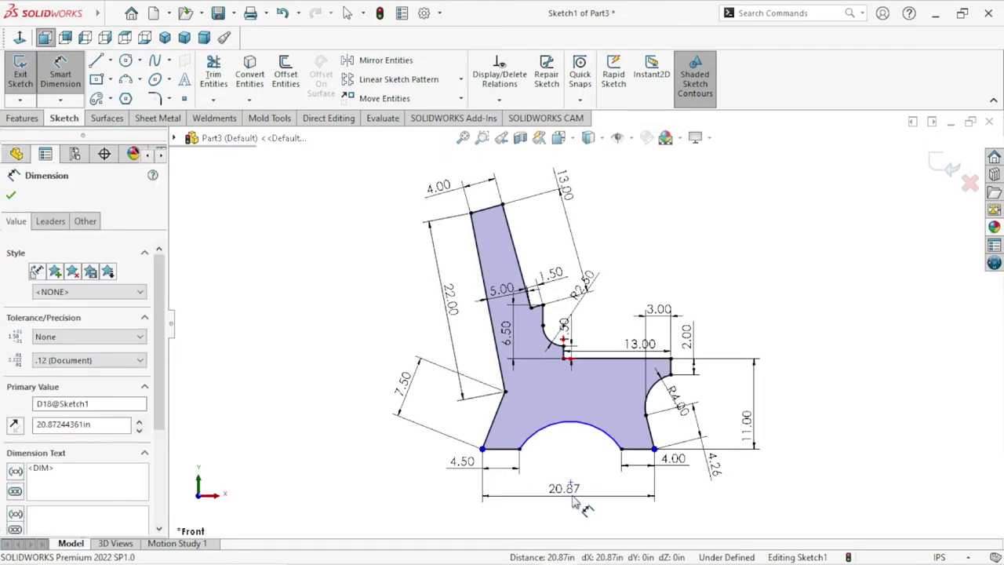
{"action": "type", "text": "17"}
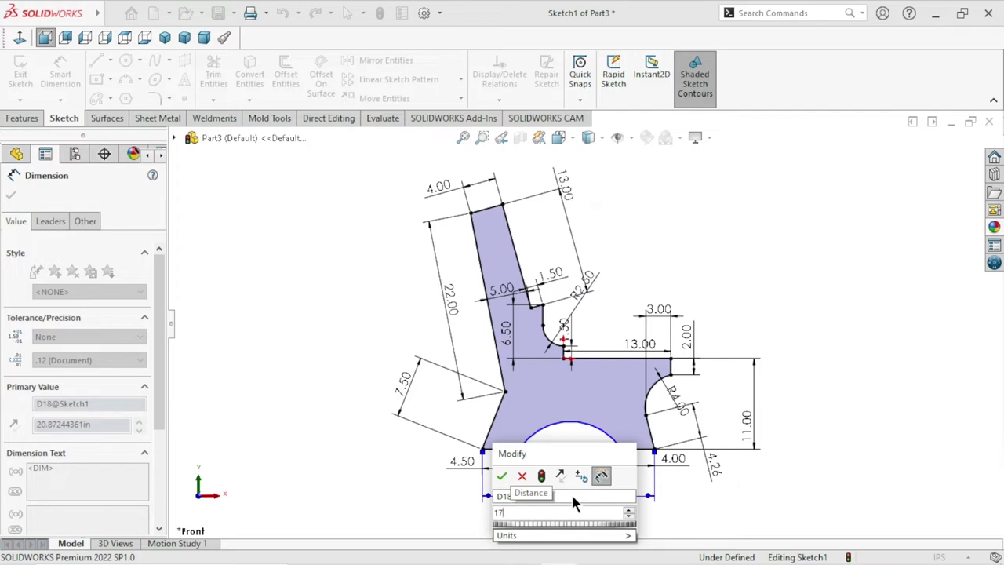
{"action": "left_click", "coordinate": [502, 476]}
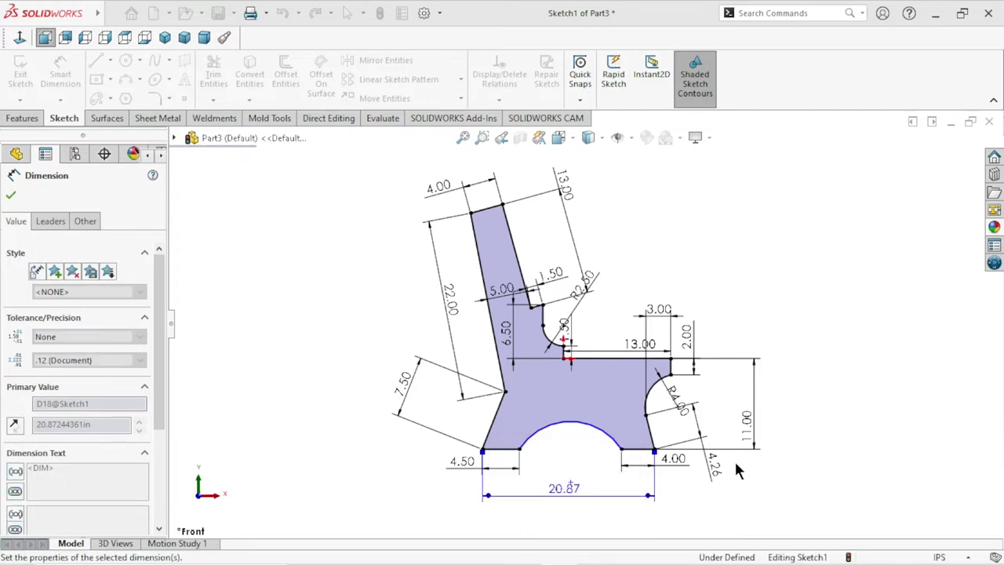
{"action": "scroll", "coordinate": [617, 477], "scroll_direction": "up", "scroll_amount": 1}
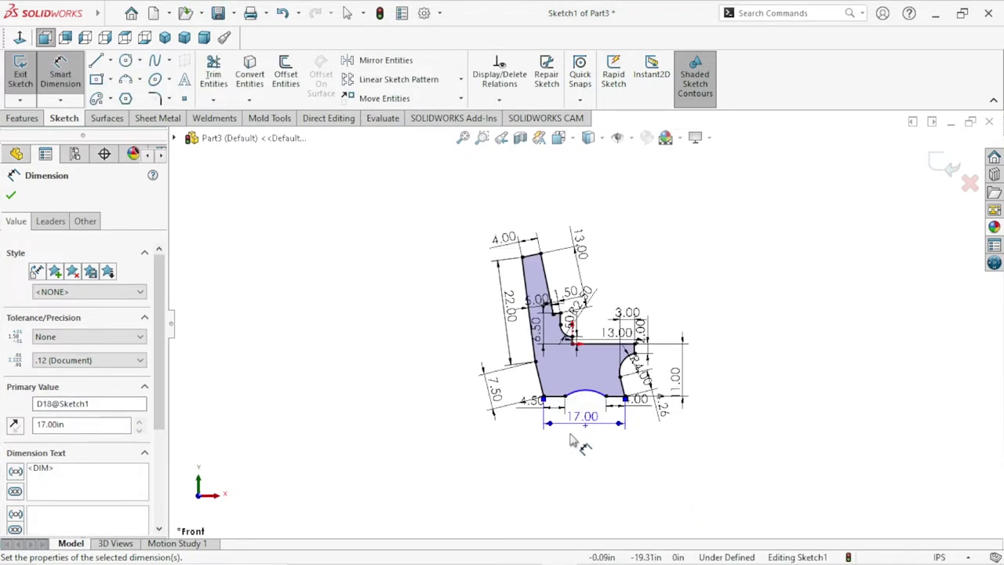
{"action": "scroll", "coordinate": [624, 427], "scroll_direction": "up", "scroll_amount": 1}
{"action": "scroll", "coordinate": [583, 395], "scroll_direction": "down", "scroll_amount": 4}
{"action": "scroll", "coordinate": [587, 376], "scroll_direction": "up", "scroll_amount": 1}
{"action": "scroll", "coordinate": [590, 357], "scroll_direction": "up", "scroll_amount": 1}
{"action": "scroll", "coordinate": [595, 335], "scroll_direction": "up", "scroll_amount": 1}
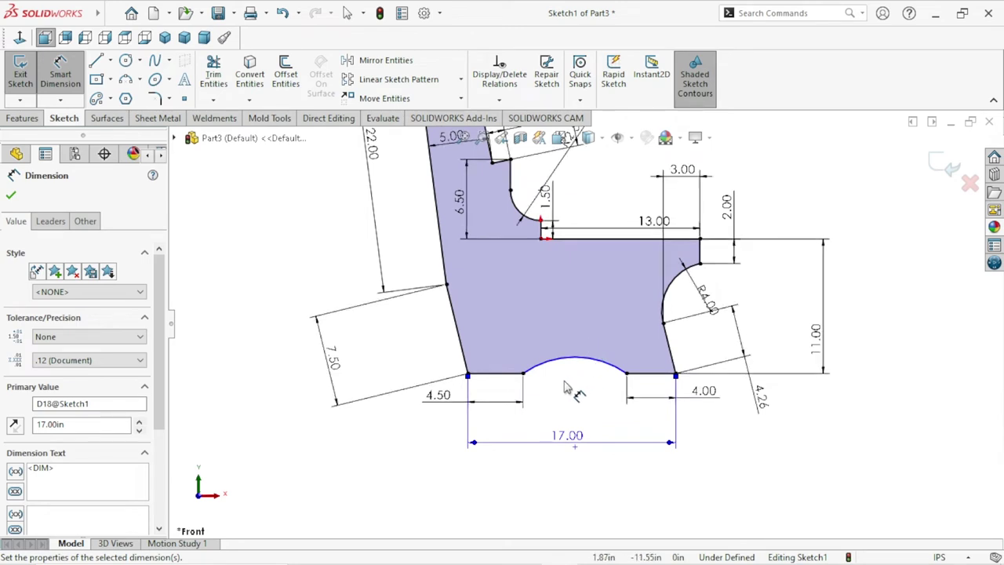
{"action": "scroll", "coordinate": [576, 376], "scroll_direction": "up", "scroll_amount": 2}
{"action": "scroll", "coordinate": [596, 313], "scroll_direction": "down", "scroll_amount": 1}
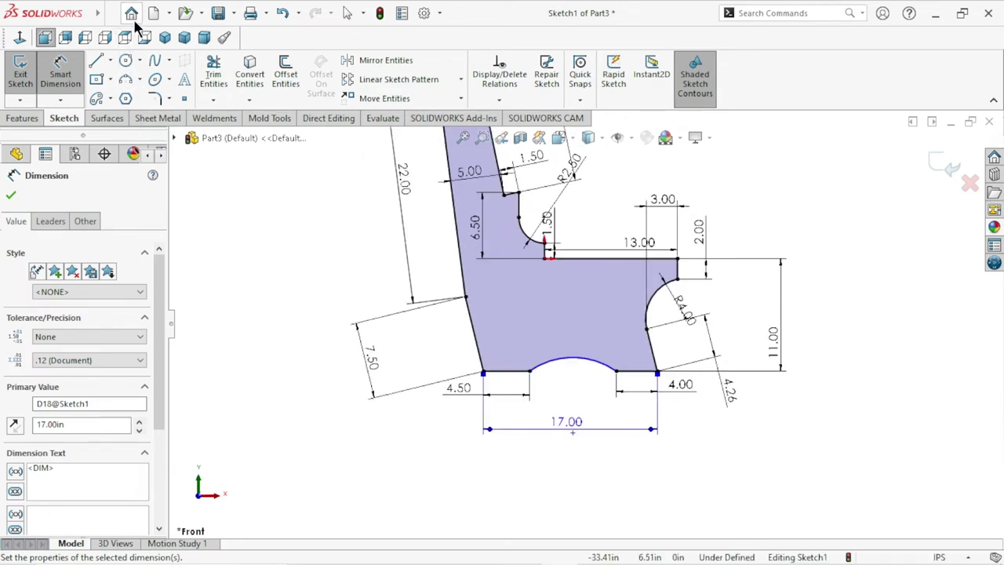
- Undo the 17 span change, restoring the 20.87 in span
{"action": "left_click", "coordinate": [282, 17]}
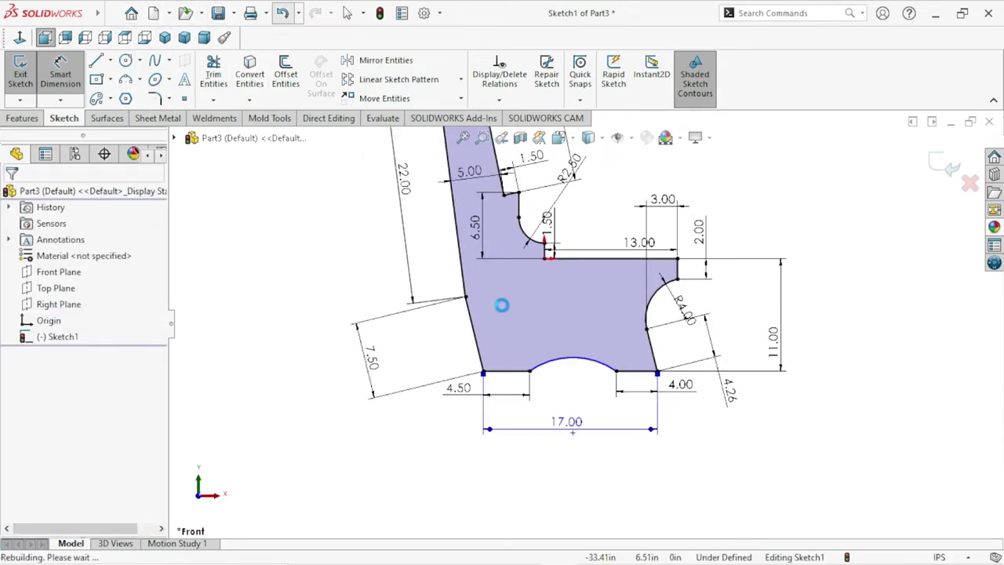
{"action": "scroll", "coordinate": [542, 440], "scroll_direction": "up", "scroll_amount": 2}
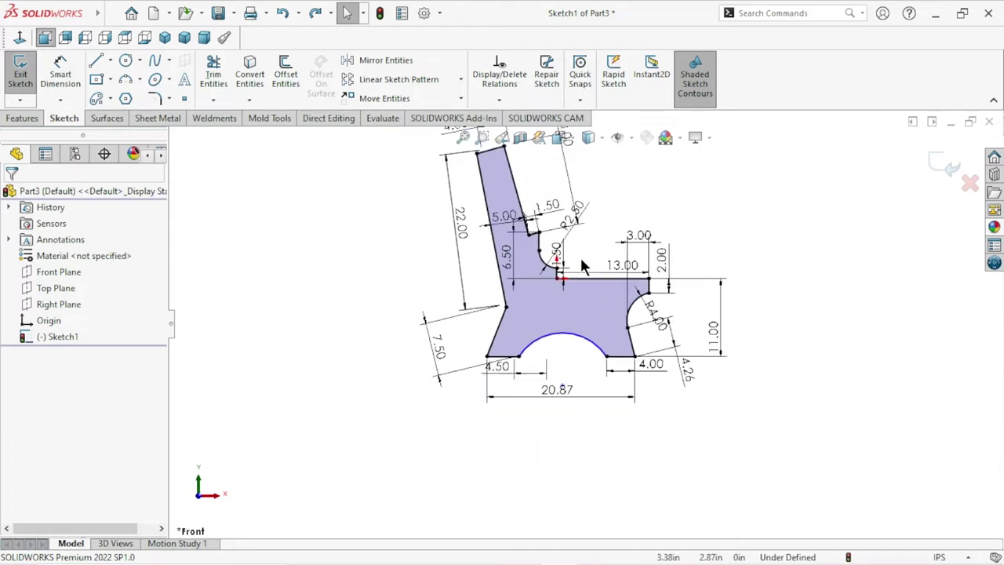
{"action": "scroll", "coordinate": [580, 271], "scroll_direction": "down", "scroll_amount": 2}
{"action": "scroll", "coordinate": [580, 274], "scroll_direction": "down", "scroll_amount": 1}
{"action": "left_click", "coordinate": [51, 74]}
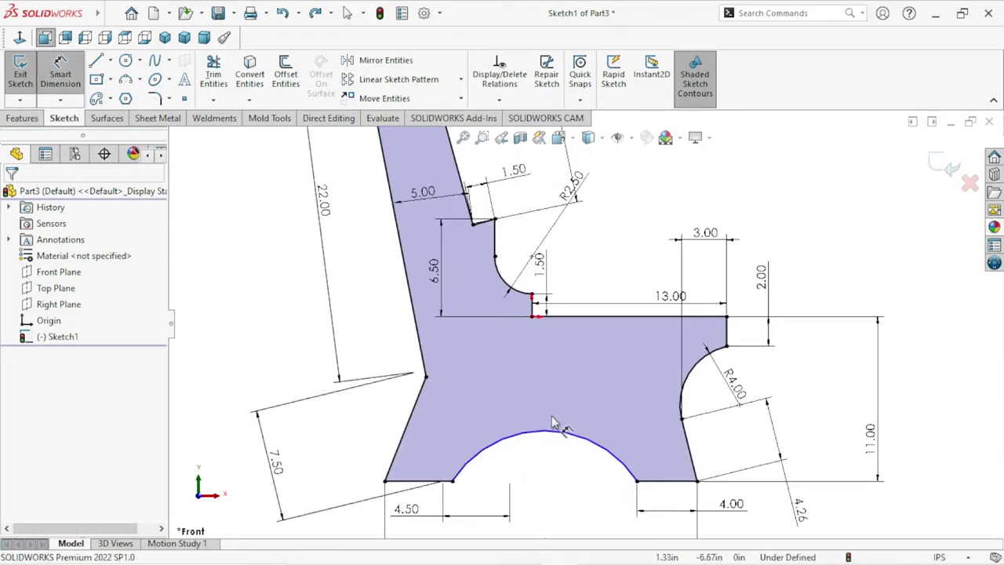
- Dimension the base arch between the legs with an R10.14 in radius, fully defining the sketch
{"action": "left_click", "coordinate": [548, 374]}
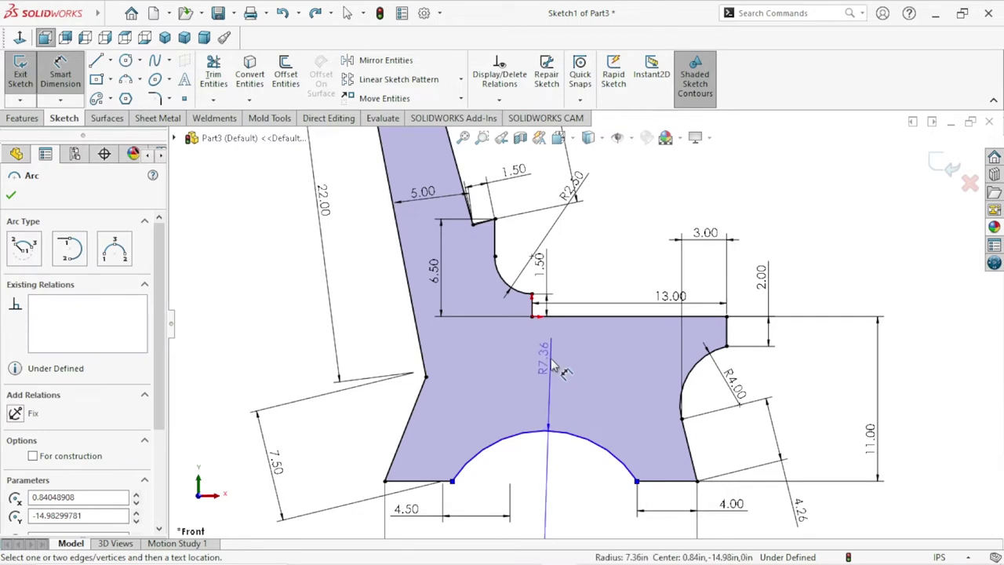
{"action": "left_click", "coordinate": [553, 365]}
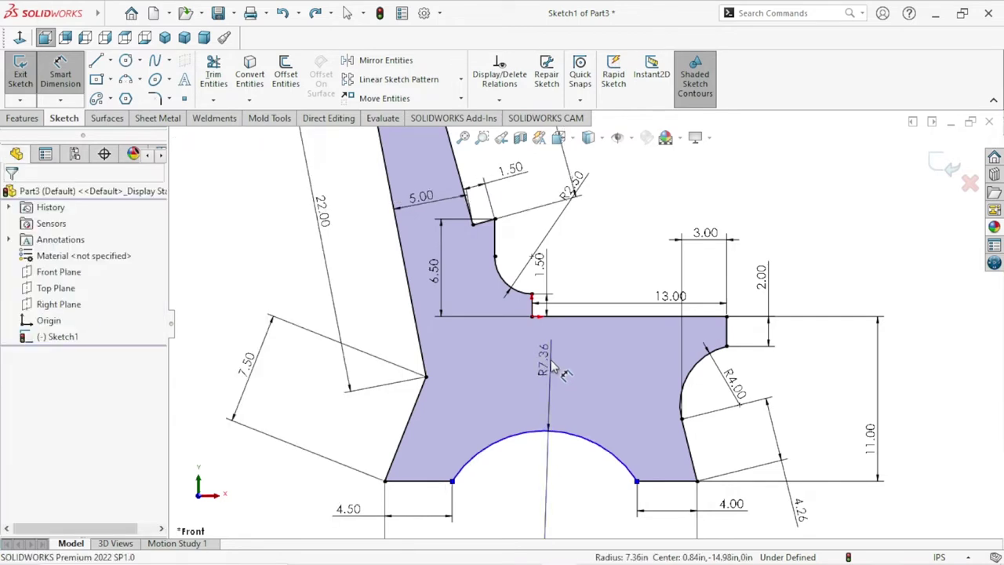
{"action": "left_click", "coordinate": [552, 363]}
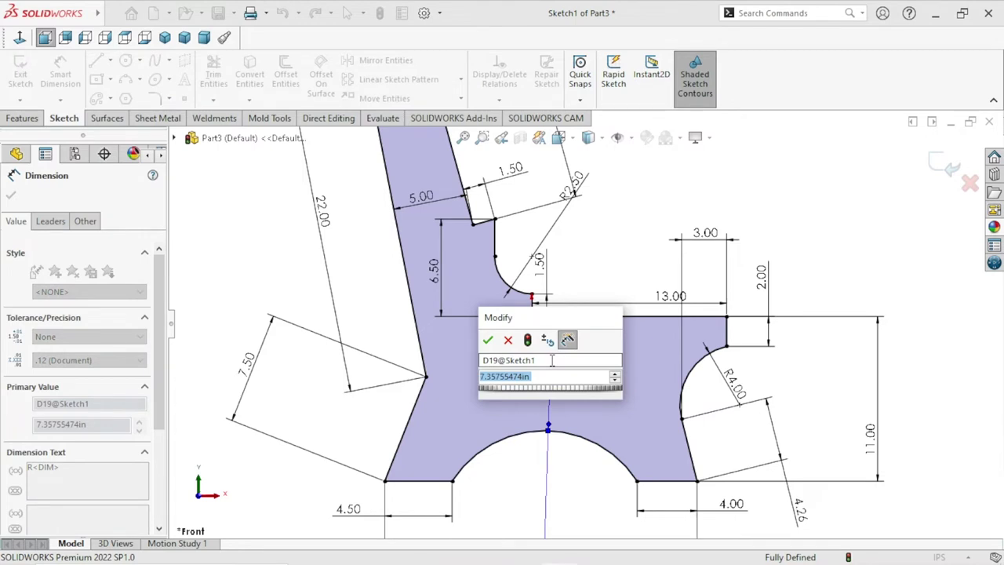
{"action": "type", "text": "10.14"}
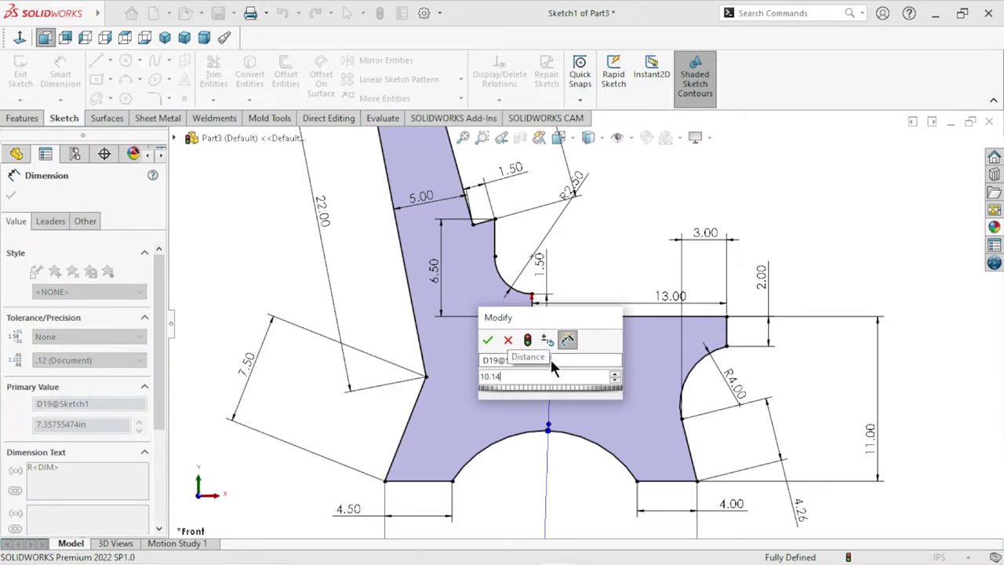
{"action": "key", "text": "Escape"}
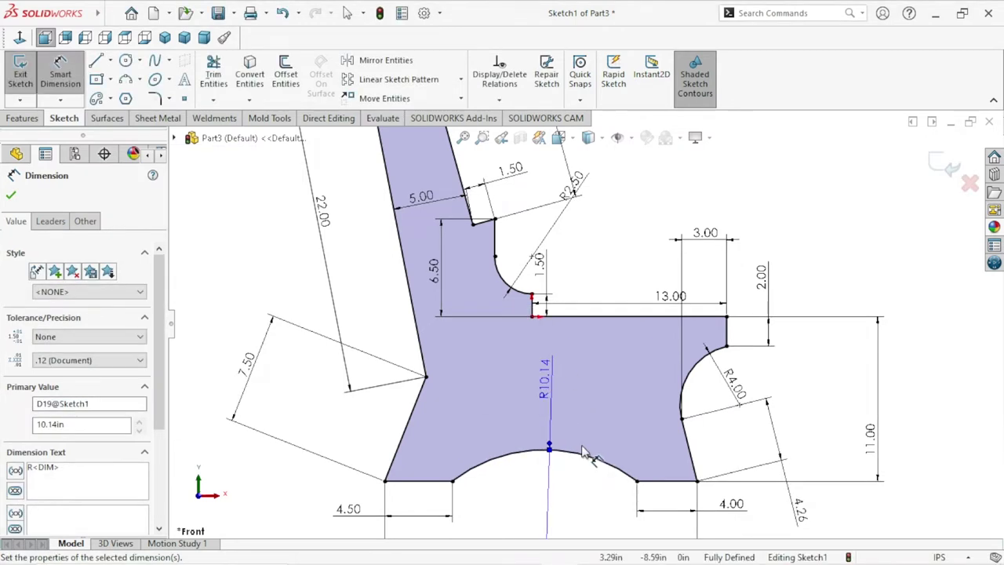
{"action": "scroll", "coordinate": [585, 377], "scroll_direction": "up", "scroll_amount": 5}
{"action": "scroll", "coordinate": [572, 384], "scroll_direction": "down", "scroll_amount": 3}
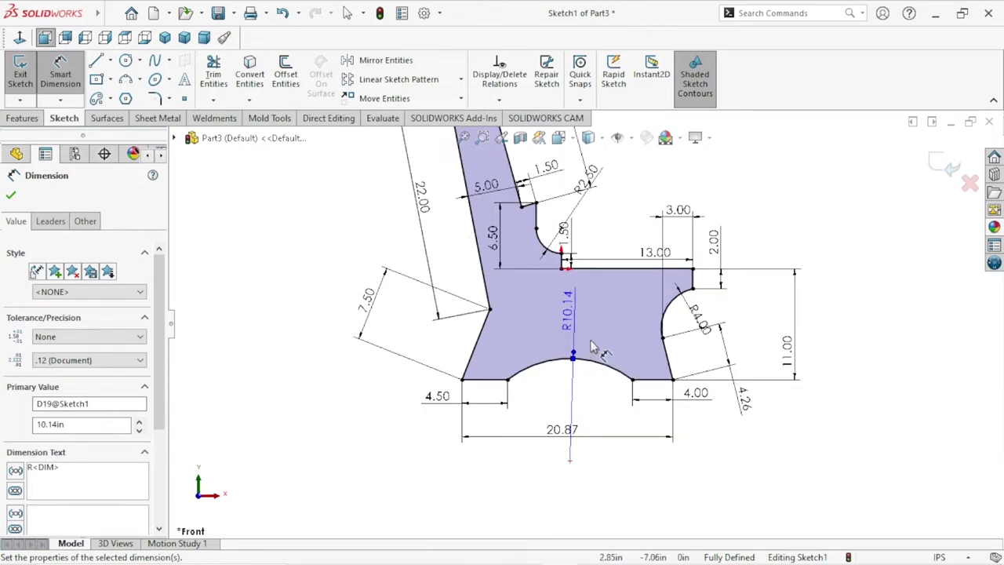
{"action": "scroll", "coordinate": [557, 388], "scroll_direction": "down", "scroll_amount": 2}
{"action": "scroll", "coordinate": [541, 390], "scroll_direction": "up", "scroll_amount": 1}
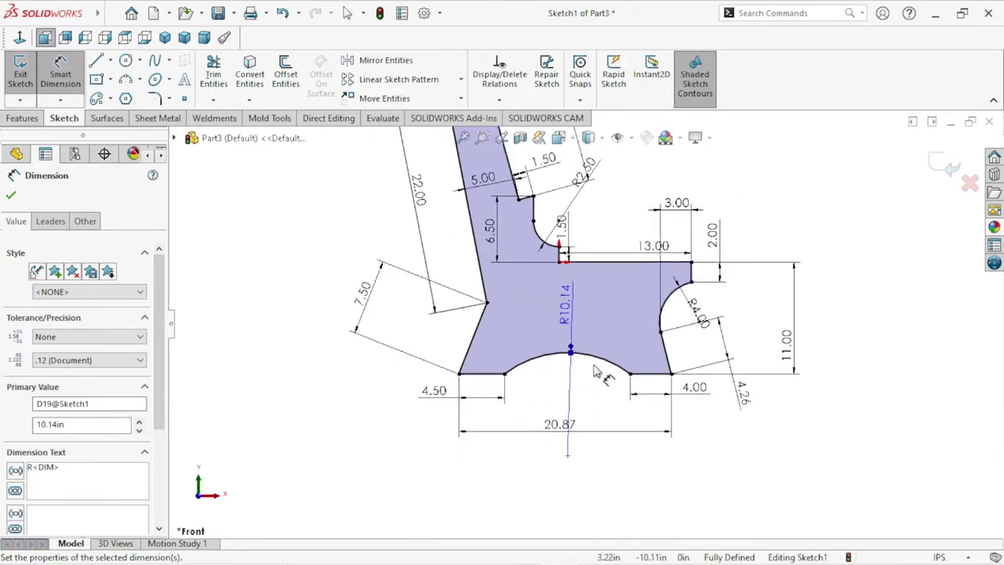
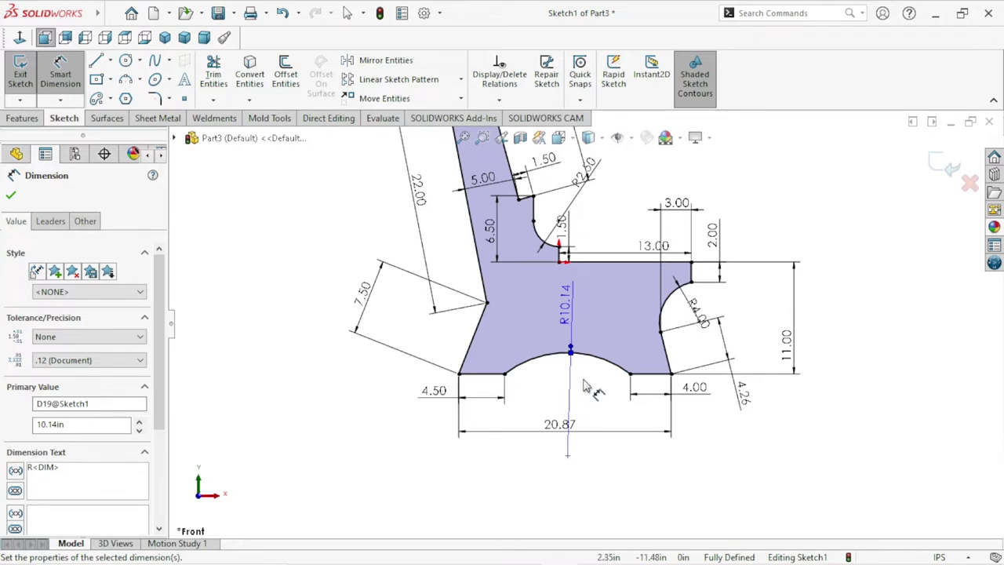
- Undo the earlier R10.14 change to the bottom arch radius
{"action": "scroll", "coordinate": [631, 380], "scroll_direction": "up", "scroll_amount": 2}
{"action": "scroll", "coordinate": [631, 381], "scroll_direction": "up", "scroll_amount": 2}
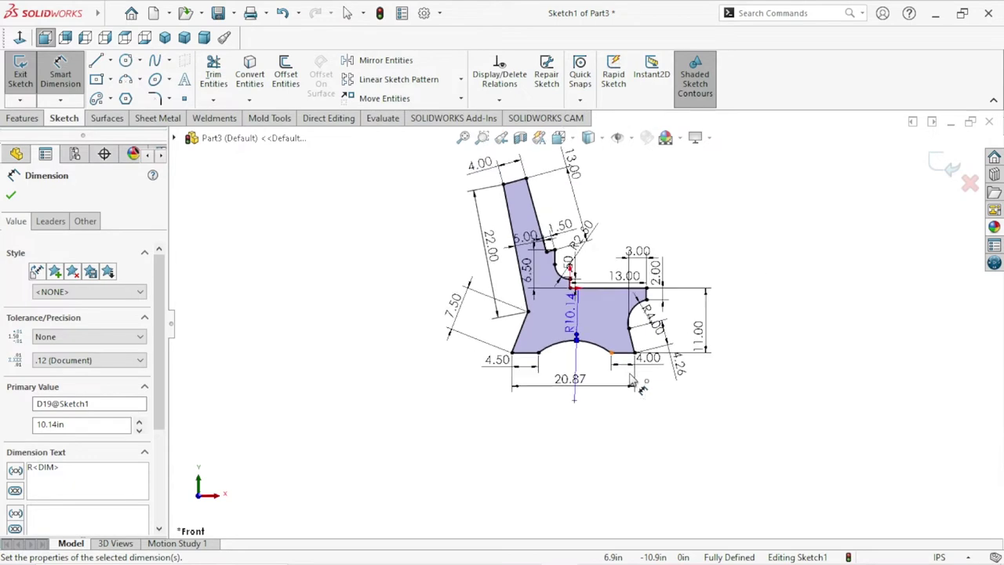
{"action": "scroll", "coordinate": [640, 322], "scroll_direction": "down", "scroll_amount": 1}
{"action": "scroll", "coordinate": [639, 321], "scroll_direction": "down", "scroll_amount": 1}
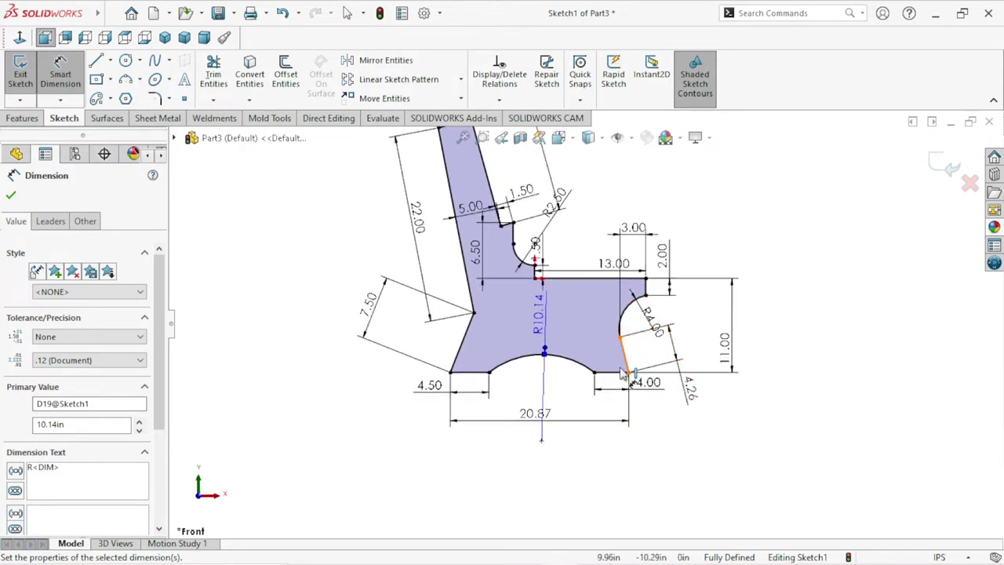
{"action": "scroll", "coordinate": [624, 375], "scroll_direction": "down", "scroll_amount": 1}
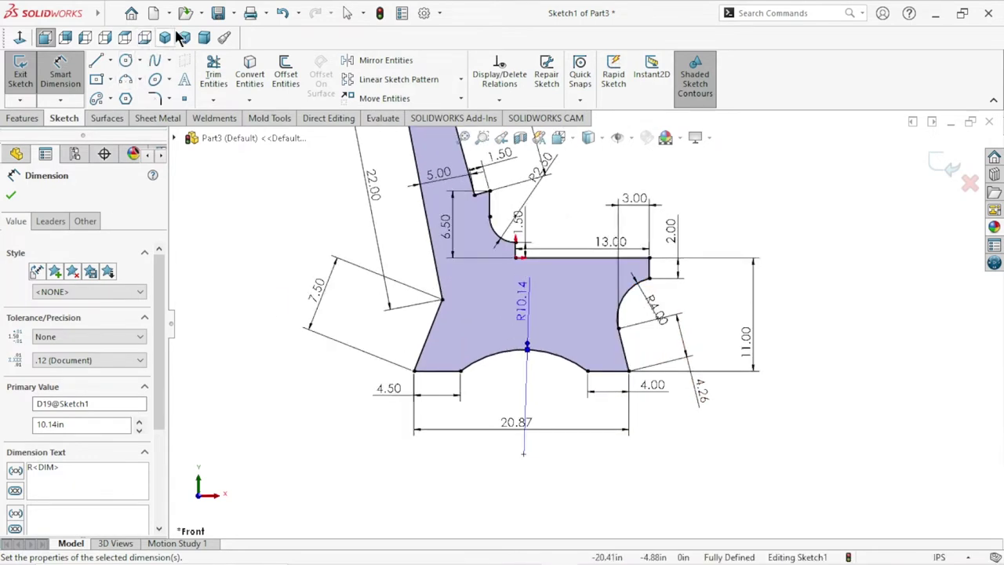
{"action": "left_click", "coordinate": [283, 14]}
{"action": "left_click", "coordinate": [282, 14]}
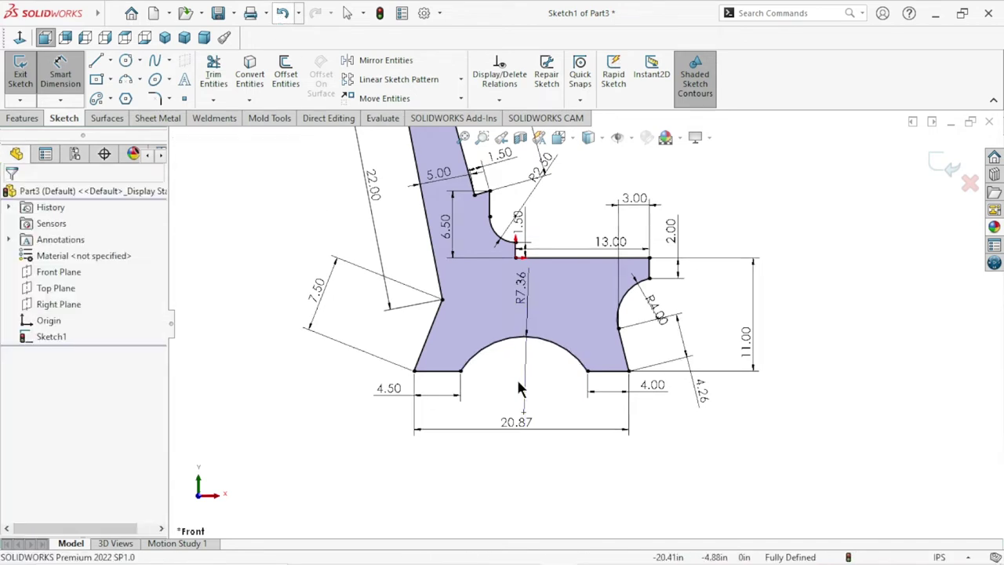
- Change the bottom arch's R7.36 radius dimension to 7 in
{"action": "scroll", "coordinate": [561, 395], "scroll_direction": "up", "scroll_amount": 1}
{"action": "scroll", "coordinate": [571, 309], "scroll_direction": "down", "scroll_amount": 1}
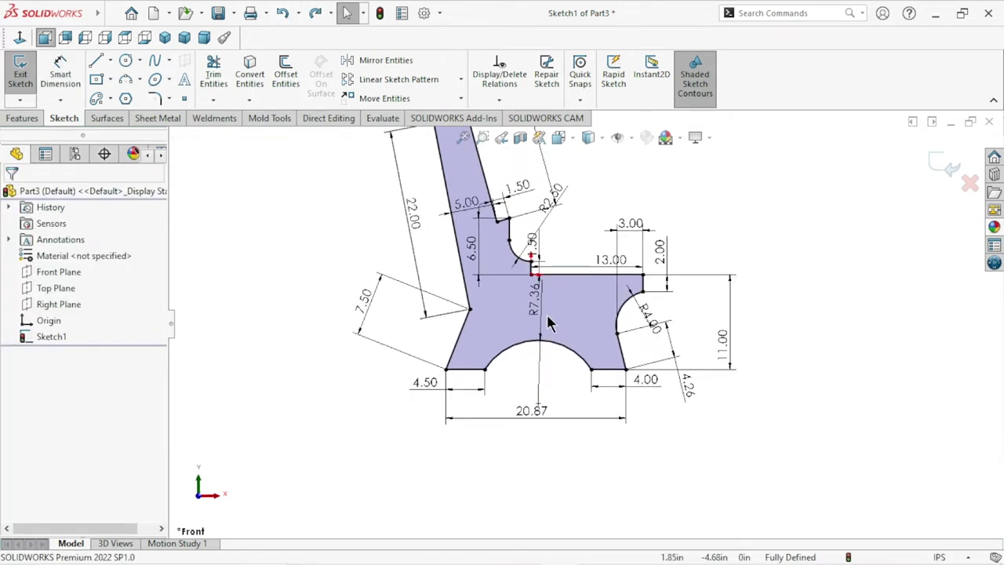
{"action": "double_click", "coordinate": [533, 309]}
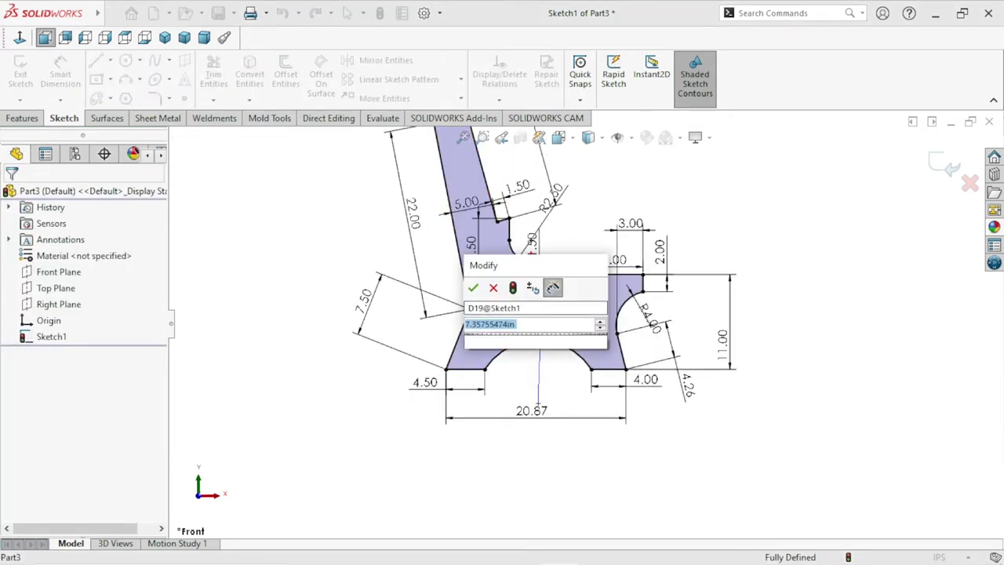
{"action": "type", "text": "7"}
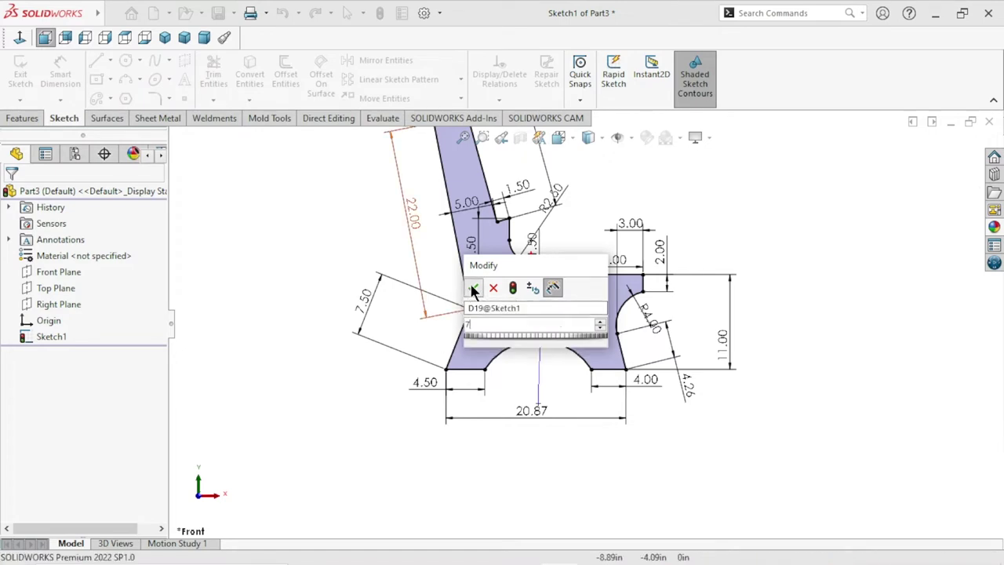
{"action": "key", "text": "Escape"}
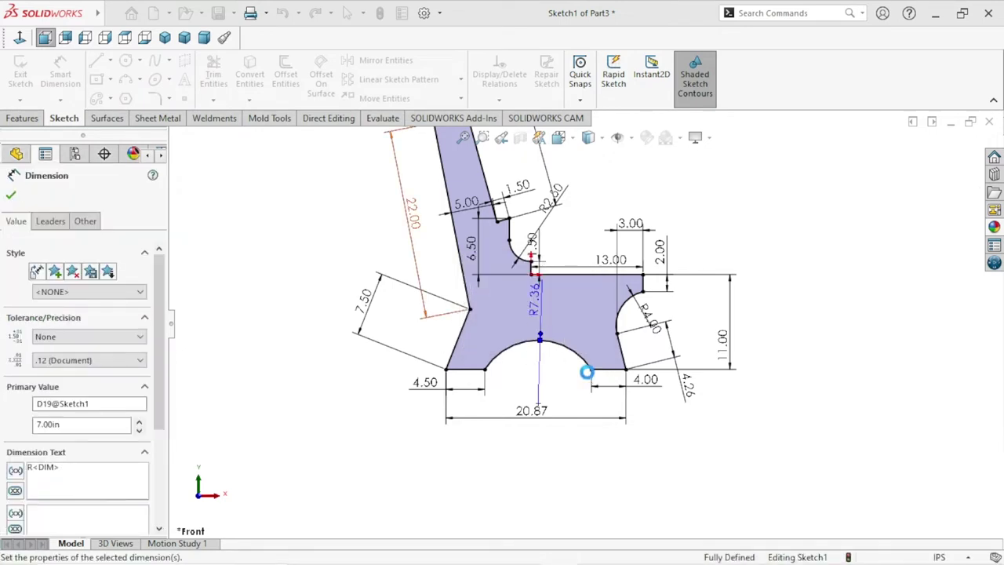
- Zoom around the fully defined chair sketch and start the Sketch Fillet tool
{"action": "scroll", "coordinate": [583, 324], "scroll_direction": "up", "scroll_amount": 3}
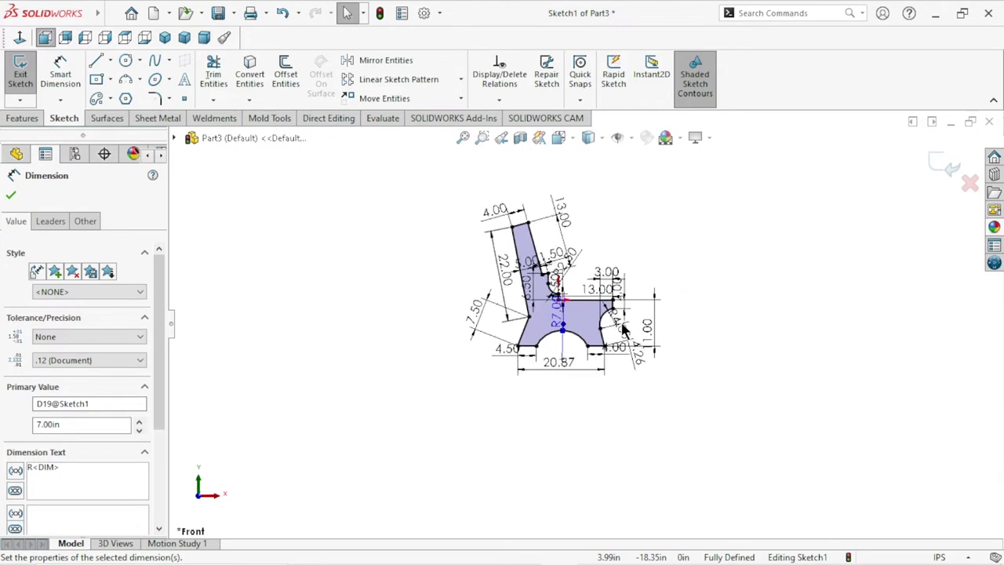
{"action": "scroll", "coordinate": [584, 303], "scroll_direction": "down", "scroll_amount": 2}
{"action": "scroll", "coordinate": [621, 329], "scroll_direction": "down", "scroll_amount": 2}
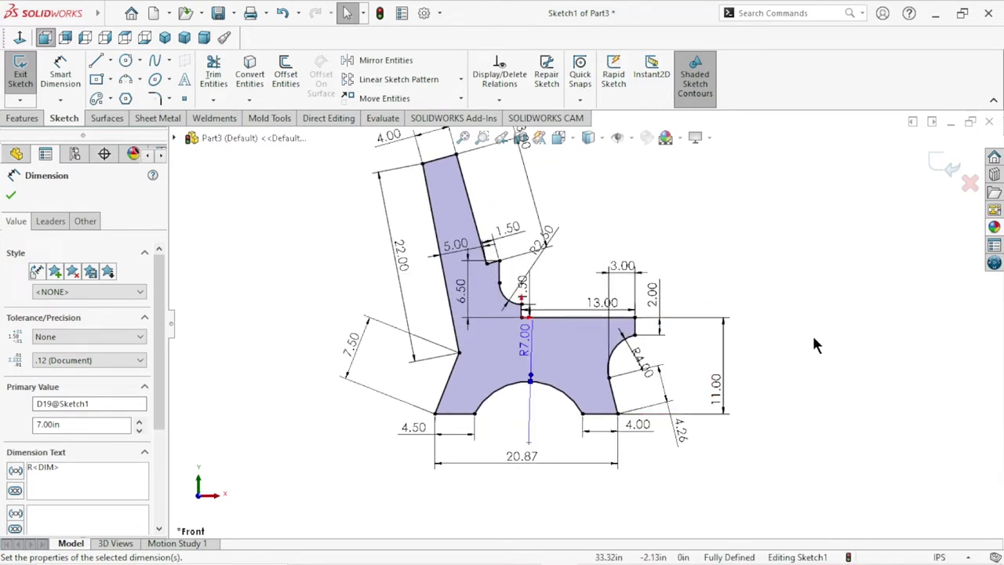
{"action": "scroll", "coordinate": [775, 340], "scroll_direction": "down", "scroll_amount": 1}
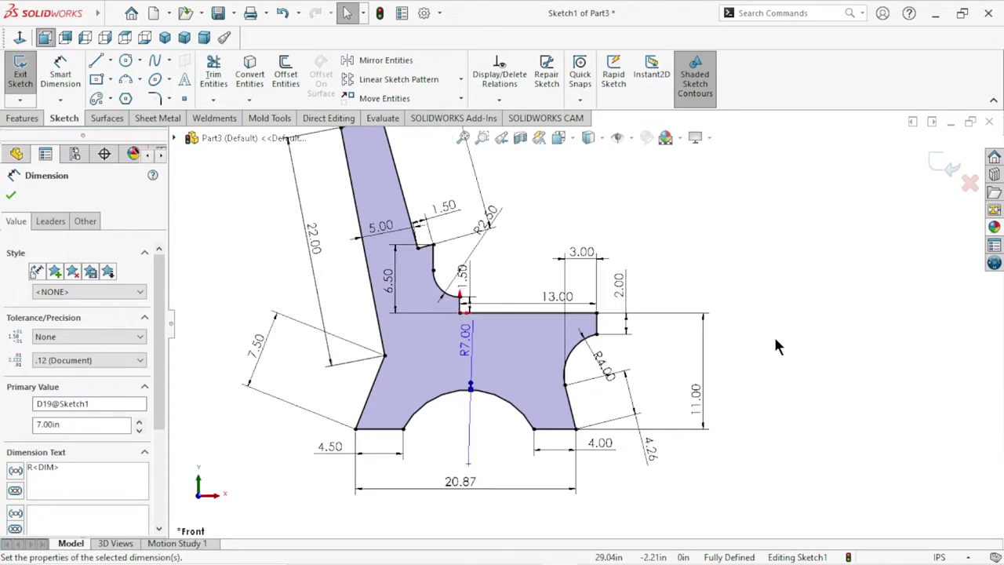
{"action": "scroll", "coordinate": [700, 372], "scroll_direction": "up", "scroll_amount": 2}
{"action": "scroll", "coordinate": [700, 373], "scroll_direction": "up", "scroll_amount": 1}
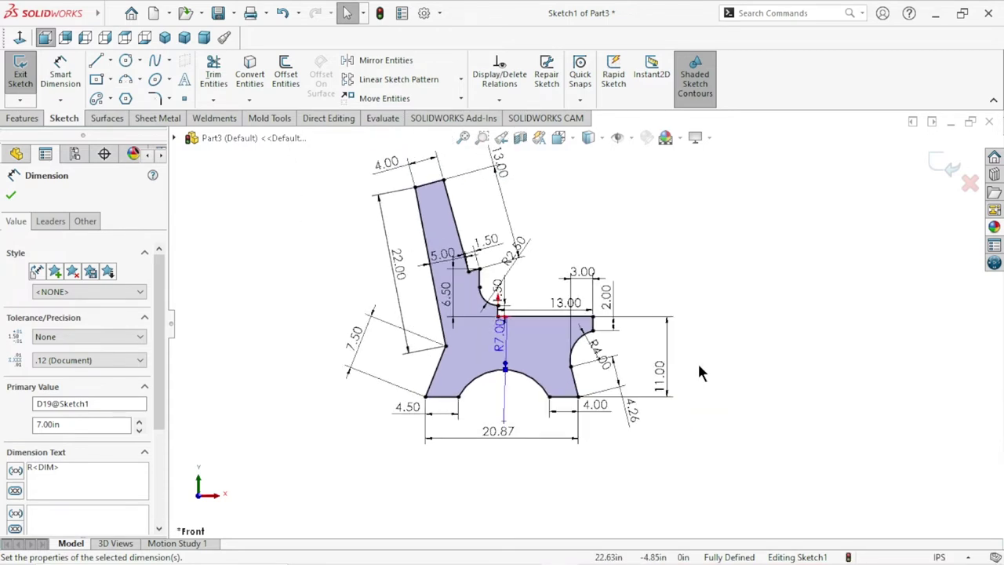
{"action": "scroll", "coordinate": [701, 372], "scroll_direction": "up", "scroll_amount": 1}
{"action": "scroll", "coordinate": [511, 255], "scroll_direction": "down", "scroll_amount": 2}
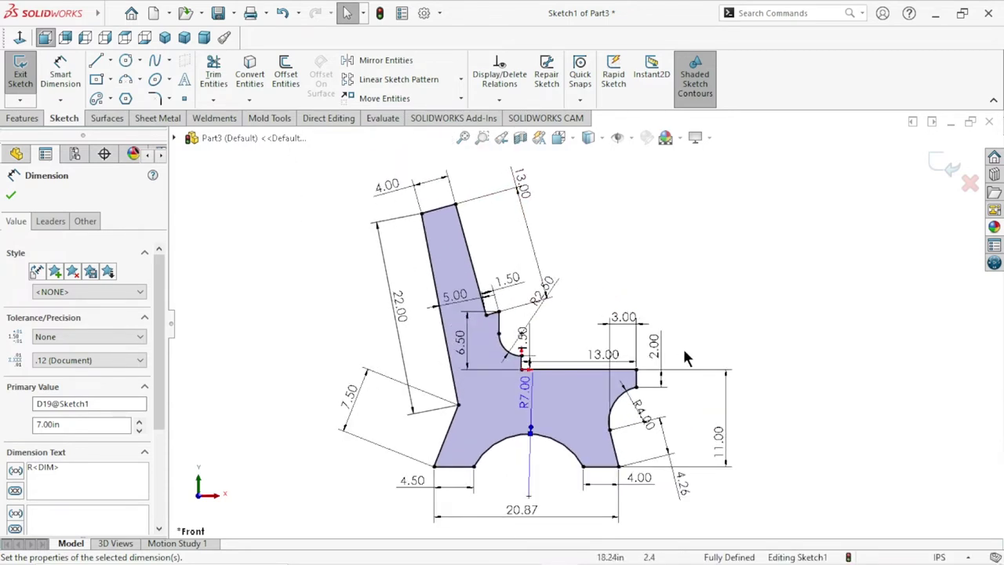
{"action": "scroll", "coordinate": [508, 215], "scroll_direction": "down", "scroll_amount": 2}
{"action": "scroll", "coordinate": [480, 215], "scroll_direction": "down", "scroll_amount": 2}
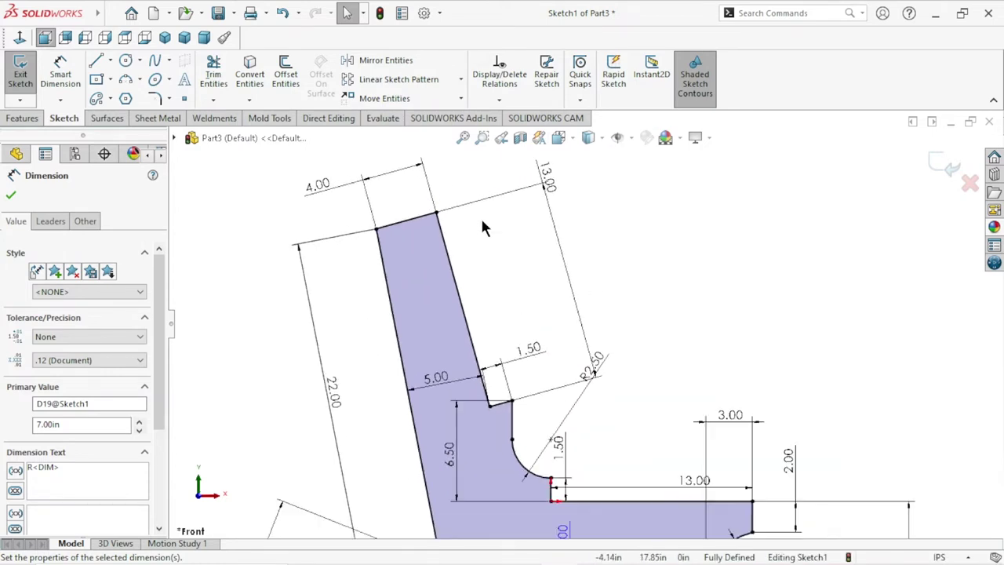
{"action": "left_click", "coordinate": [154, 100]}
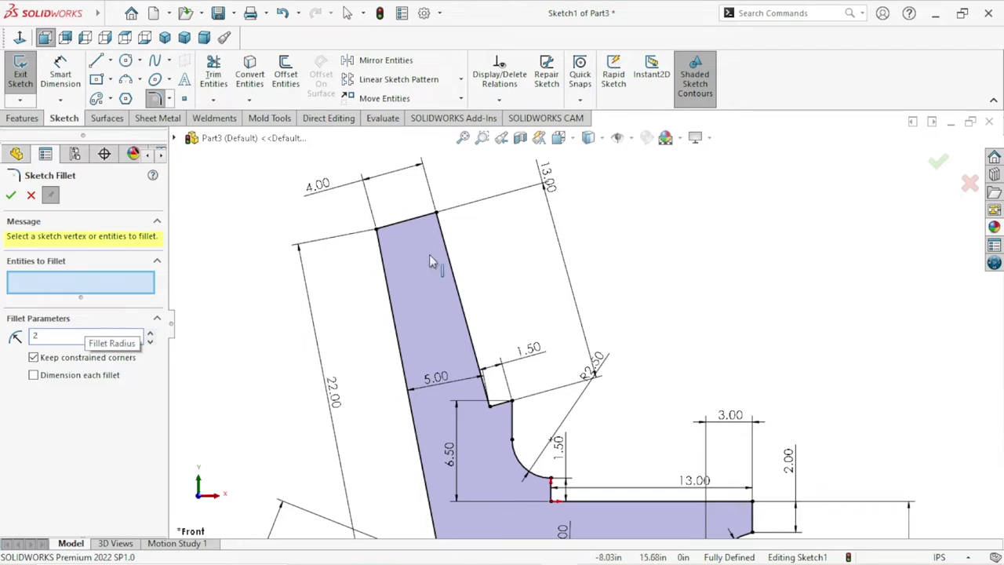
- Round the backrest's top-left corner with an R2.00 in sketch fillet
{"action": "left_click", "coordinate": [378, 231]}
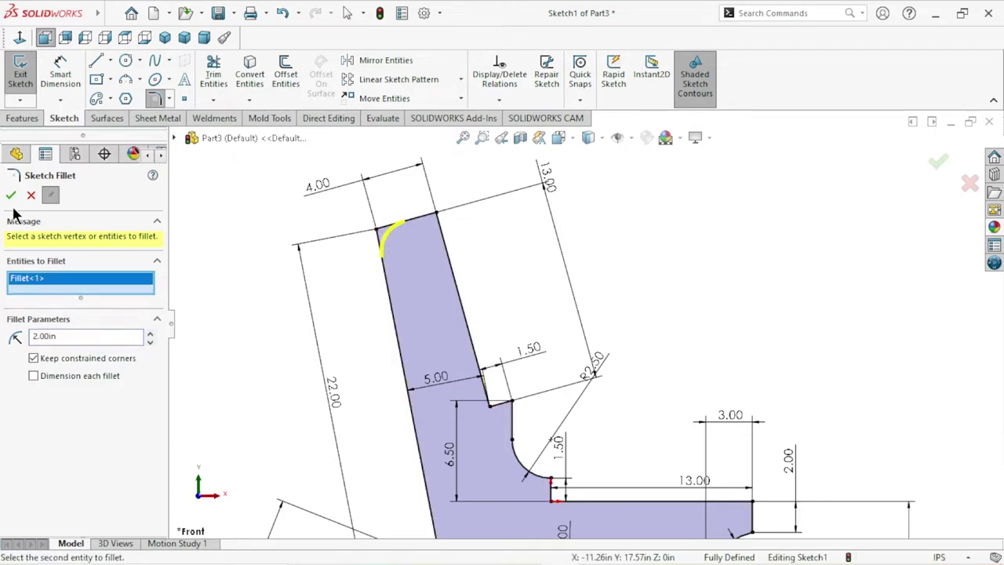
{"action": "key", "text": "Return"}
{"action": "scroll", "coordinate": [549, 392], "scroll_direction": "up", "scroll_amount": 3}
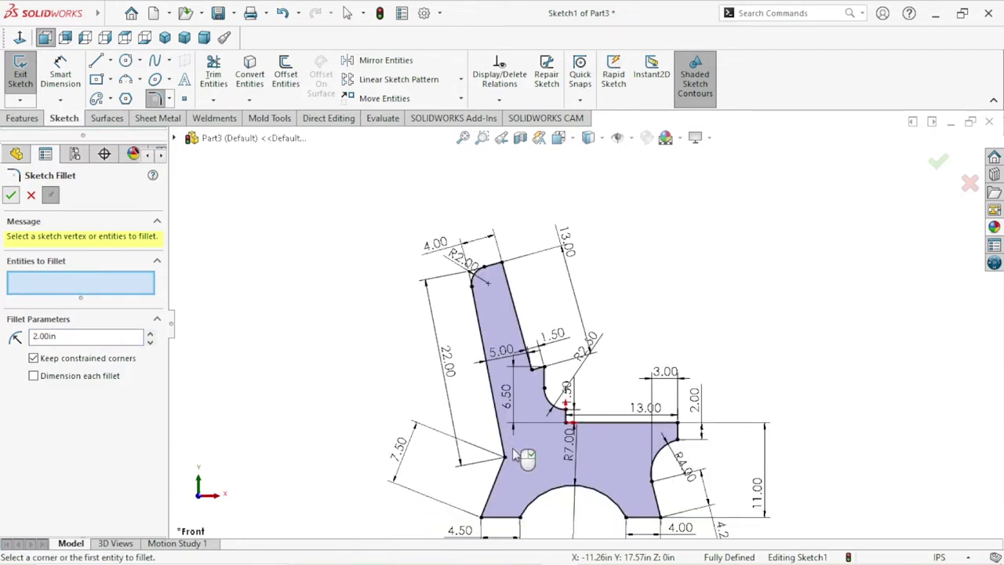
{"action": "scroll", "coordinate": [619, 440], "scroll_direction": "up", "scroll_amount": 2}
{"action": "scroll", "coordinate": [604, 416], "scroll_direction": "down", "scroll_amount": 1}
{"action": "scroll", "coordinate": [596, 409], "scroll_direction": "down", "scroll_amount": 1}
{"action": "scroll", "coordinate": [600, 404], "scroll_direction": "down", "scroll_amount": 2}
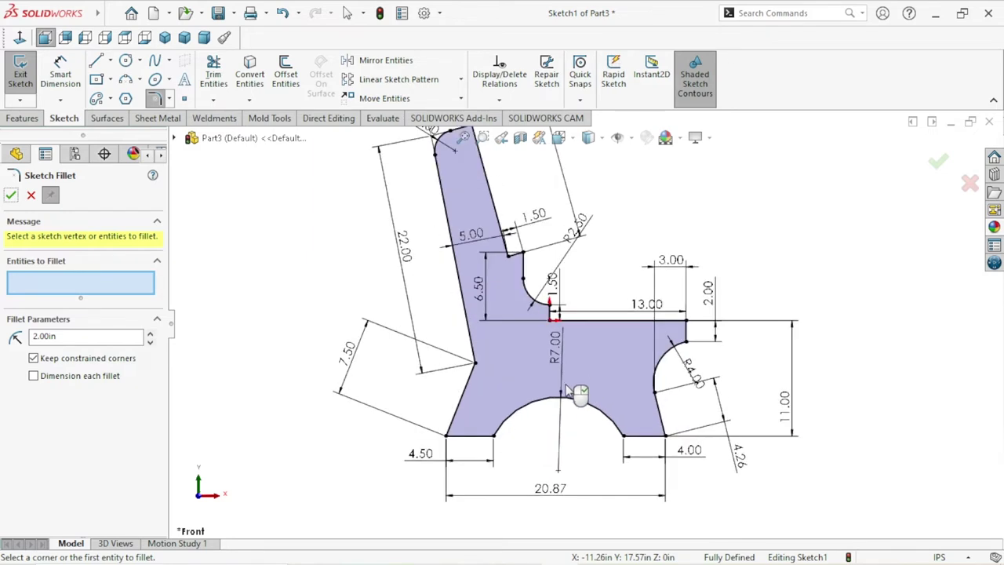
{"action": "scroll", "coordinate": [618, 399], "scroll_direction": "down", "scroll_amount": 2}
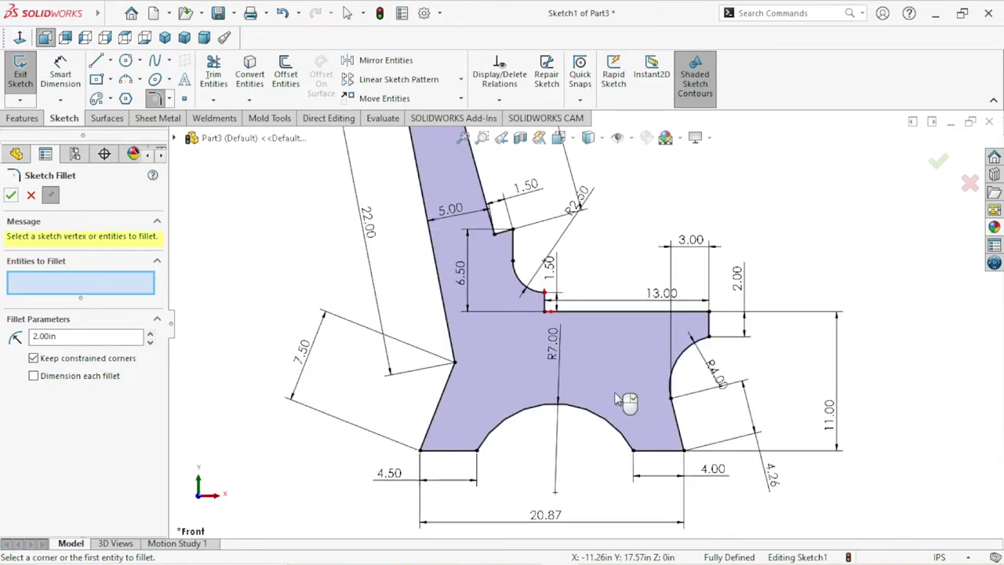
{"action": "left_click", "coordinate": [11, 196]}
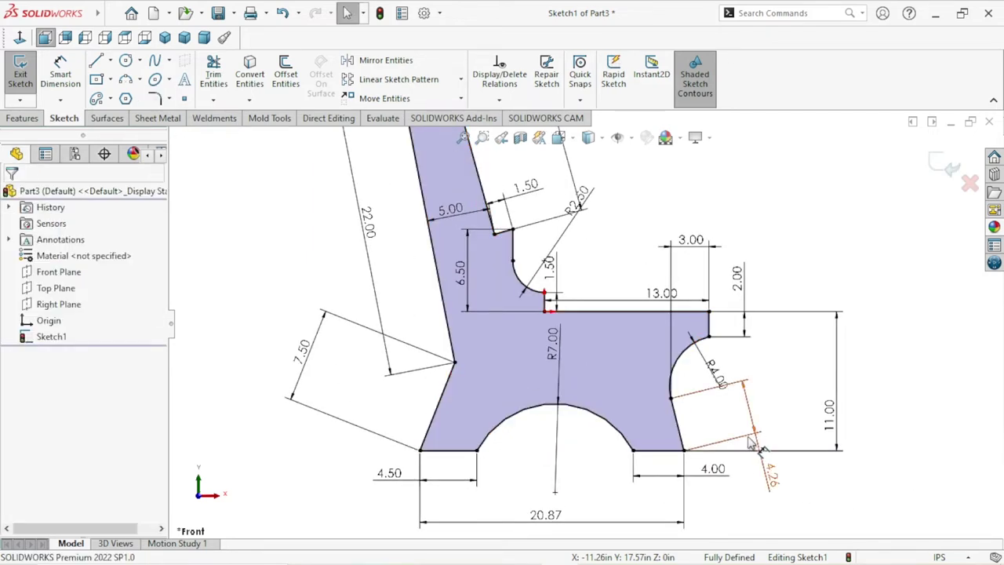
{"action": "scroll", "coordinate": [674, 365], "scroll_direction": "up", "scroll_amount": 1}
{"action": "scroll", "coordinate": [667, 362], "scroll_direction": "up", "scroll_amount": 1}
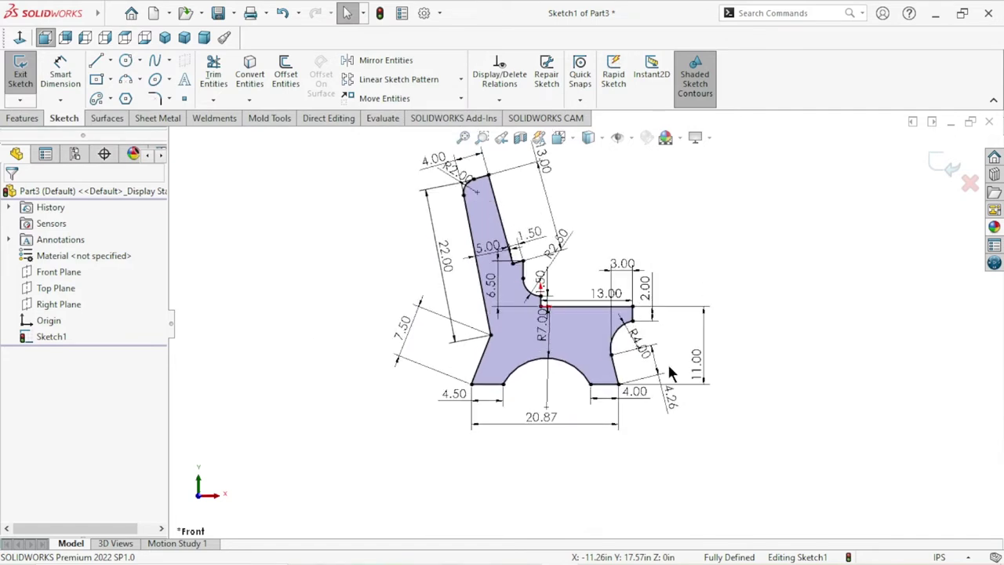
{"action": "scroll", "coordinate": [666, 361], "scroll_direction": "down", "scroll_amount": 2}
{"action": "scroll", "coordinate": [612, 344], "scroll_direction": "down", "scroll_amount": 1}
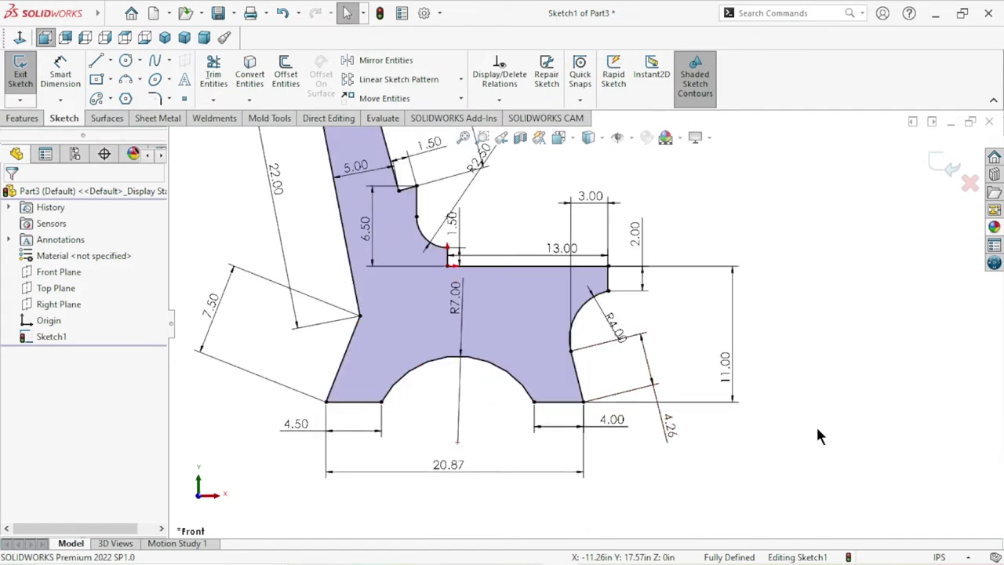
- Draw a centerpoint arc slot through the seat area, centred on the bottom arch centre
{"action": "left_click", "coordinate": [94, 96]}
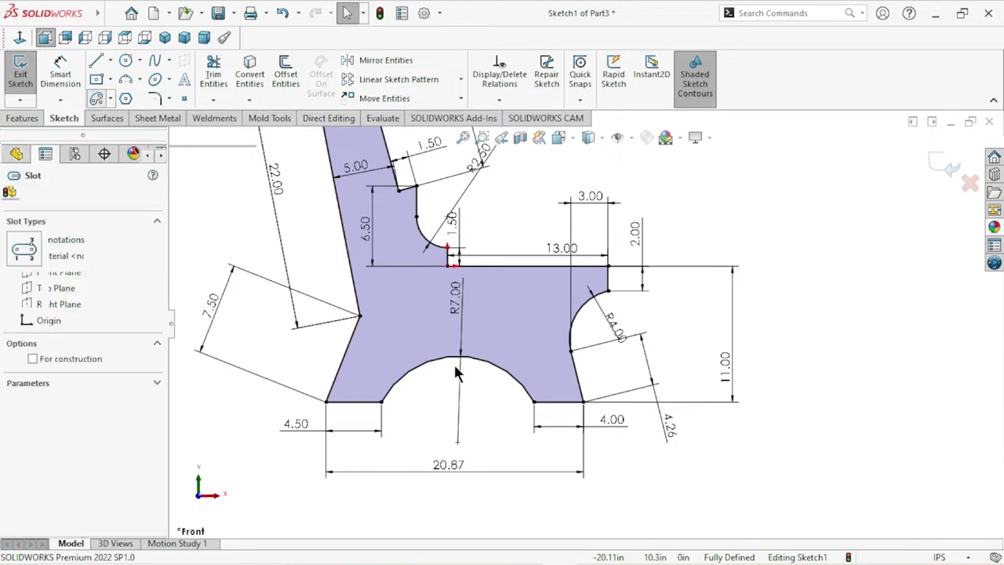
{"action": "left_click", "coordinate": [457, 443]}
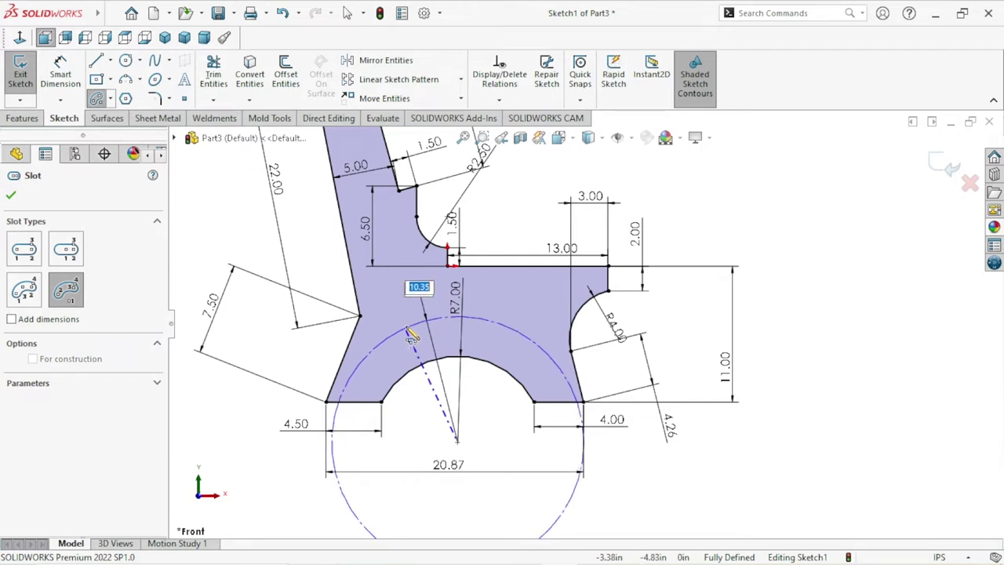
{"action": "left_click", "coordinate": [407, 335]}
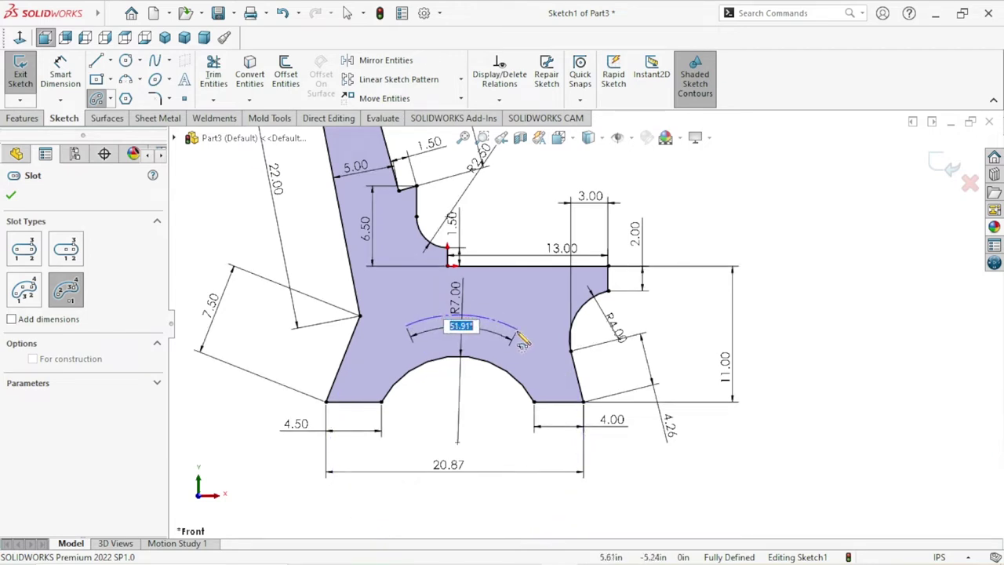
{"action": "left_click", "coordinate": [527, 343]}
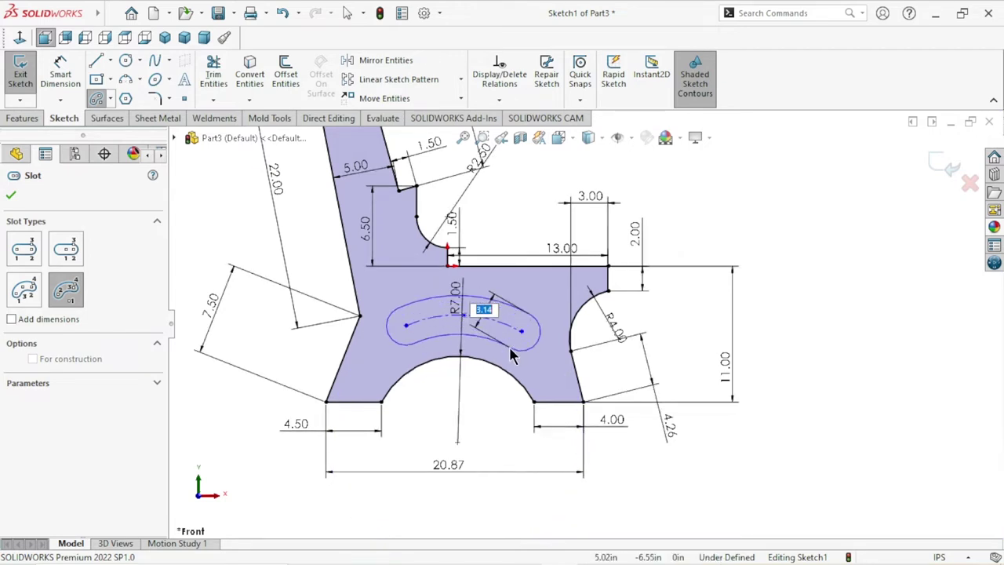
{"action": "left_click", "coordinate": [511, 355]}
{"action": "right_click", "coordinate": [697, 225]}
{"action": "left_click", "coordinate": [731, 228]}
{"action": "scroll", "coordinate": [526, 381], "scroll_direction": "up", "scroll_amount": 2}
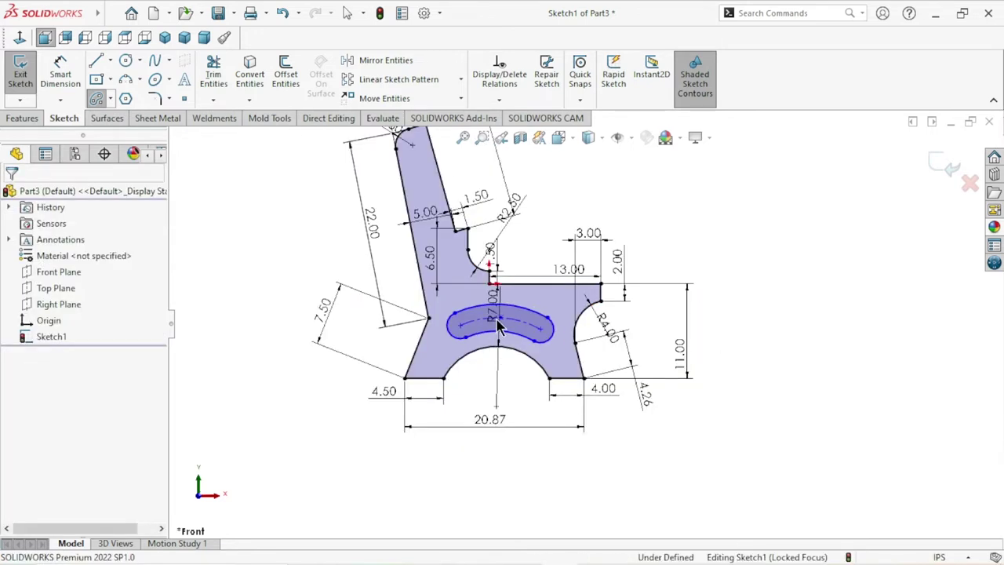
{"action": "scroll", "coordinate": [516, 336], "scroll_direction": "up", "scroll_amount": 1}
{"action": "scroll", "coordinate": [516, 336], "scroll_direction": "down", "scroll_amount": 1}
{"action": "scroll", "coordinate": [534, 346], "scroll_direction": "down", "scroll_amount": 1}
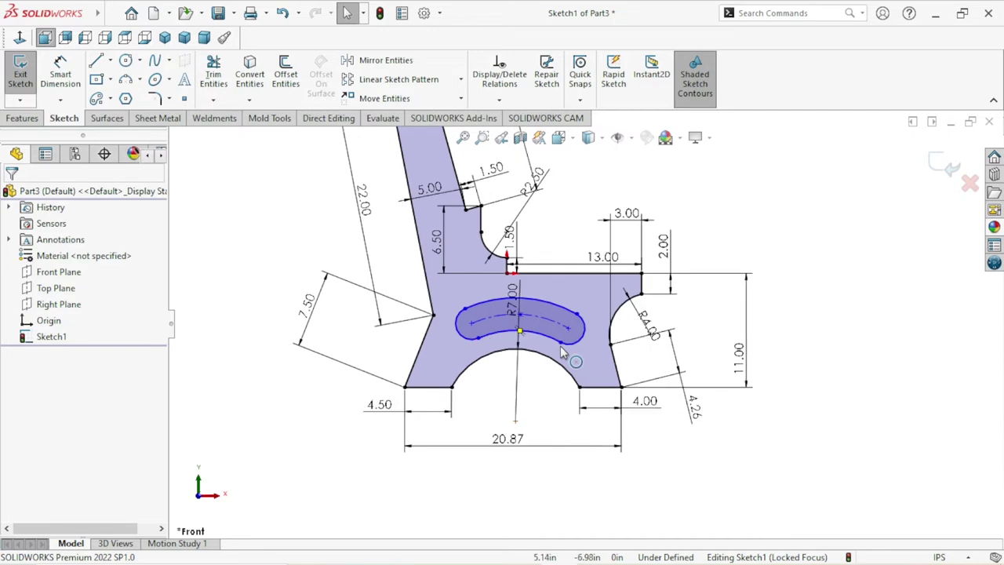
- Dimension the curved slot's rounded end radius as R1.50 in
{"action": "left_click", "coordinate": [60, 74]}
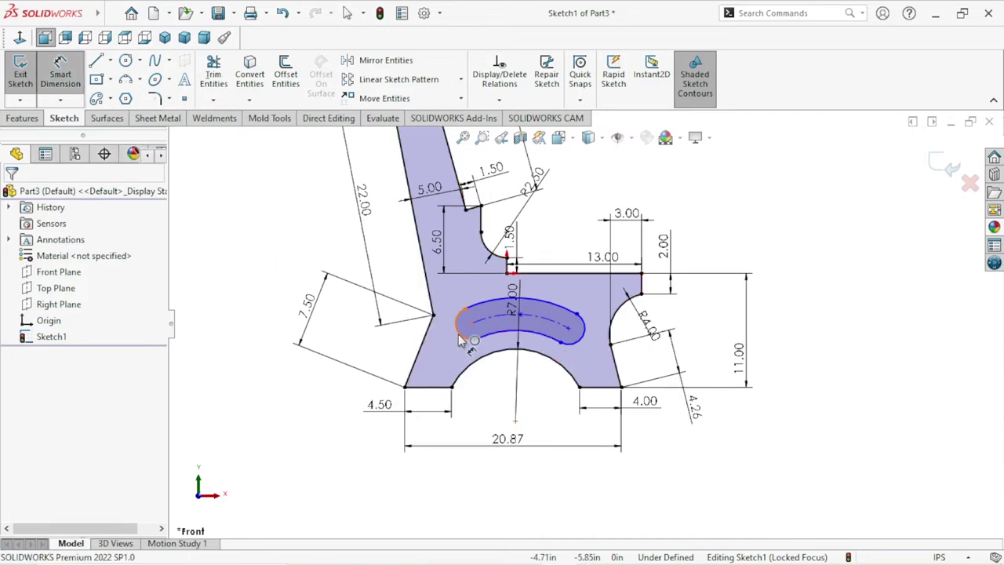
{"action": "left_click", "coordinate": [459, 324]}
{"action": "left_click", "coordinate": [394, 355]}
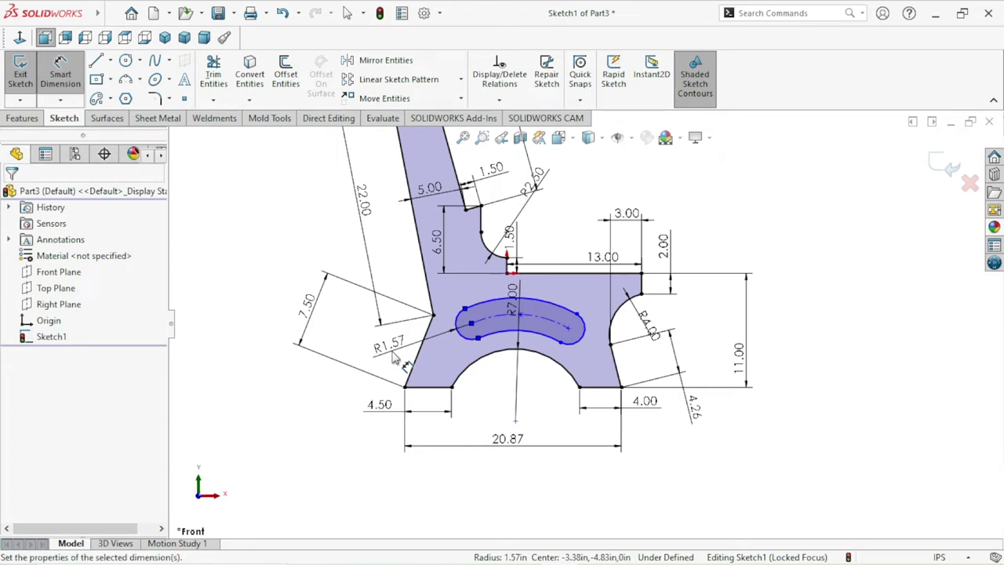
{"action": "type", "text": "1.5"}
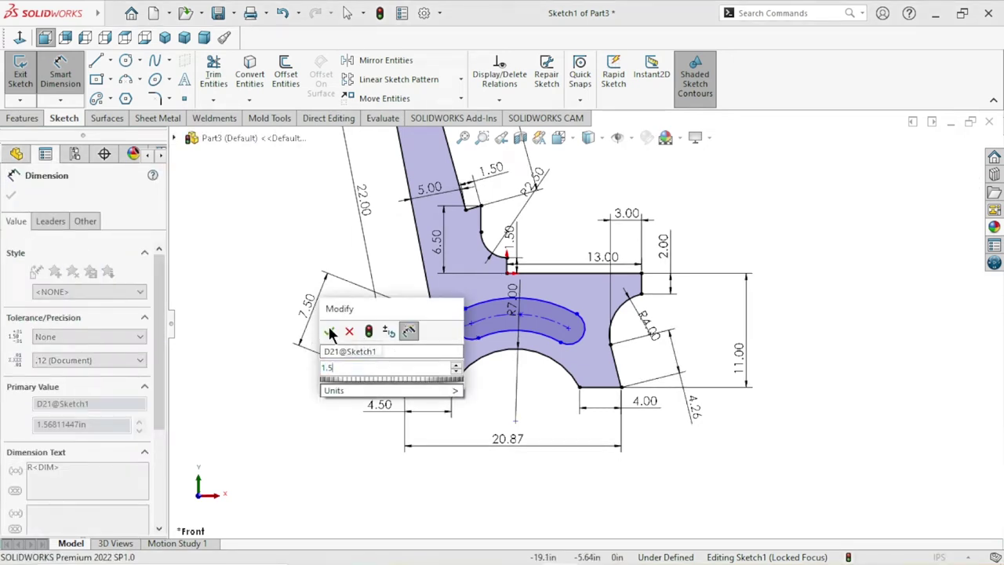
{"action": "key", "text": "Escape"}
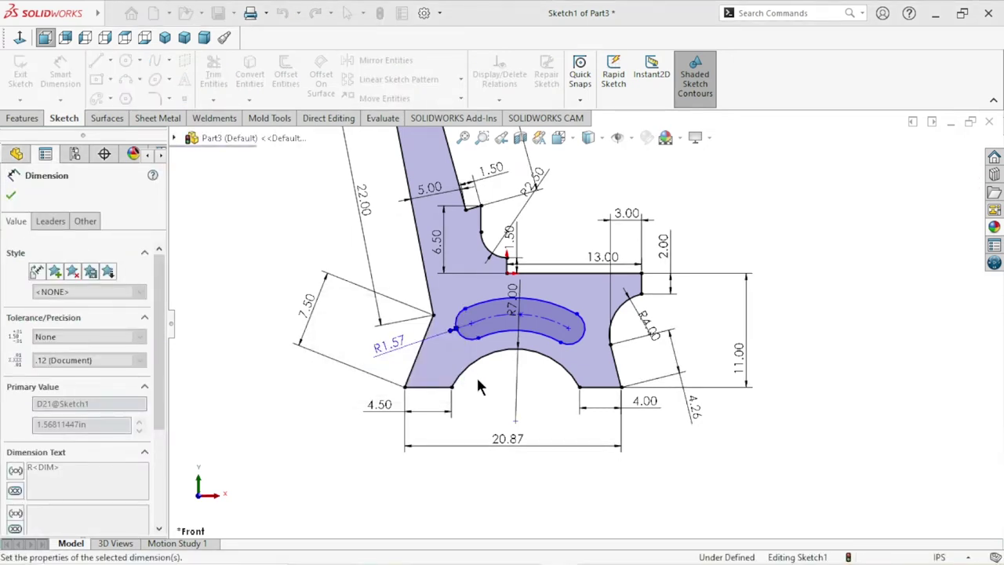
{"action": "type", "text": "1.5"}
{"action": "scroll", "coordinate": [507, 297], "scroll_direction": "up", "scroll_amount": 2}
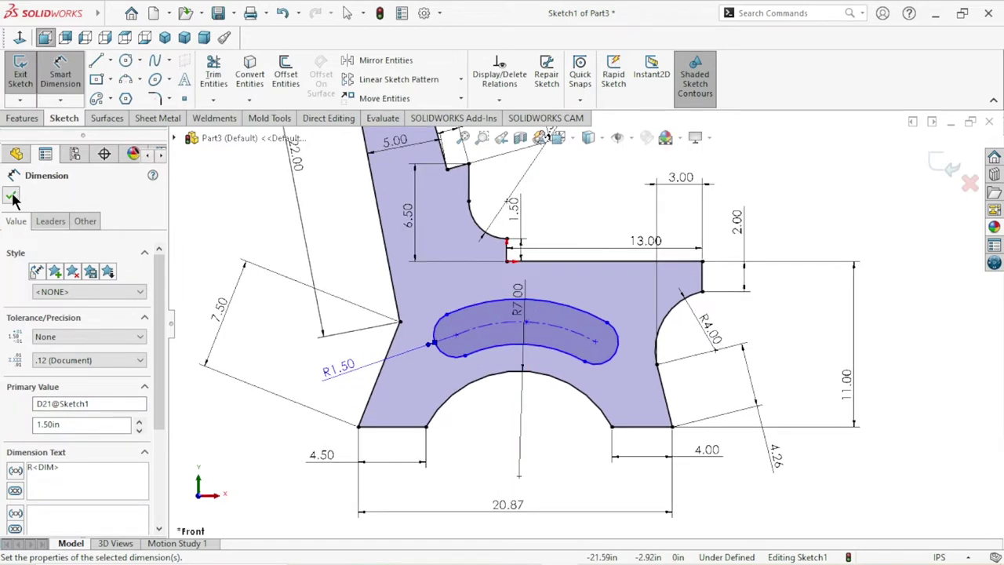
{"action": "left_click", "coordinate": [11, 195]}
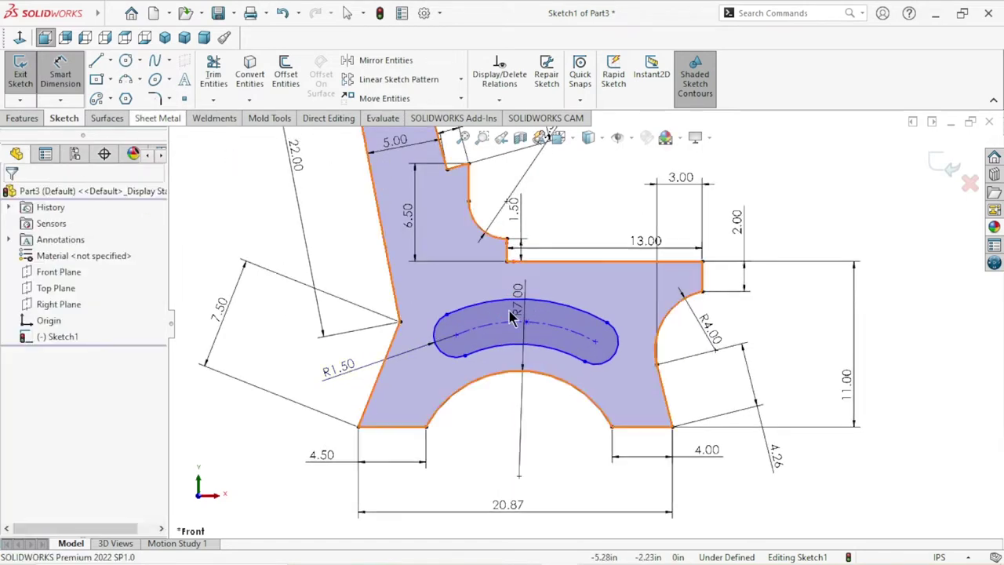
- Dimension the slot centre 1.40 in horizontally from the sketch origin
{"action": "left_click", "coordinate": [507, 262]}
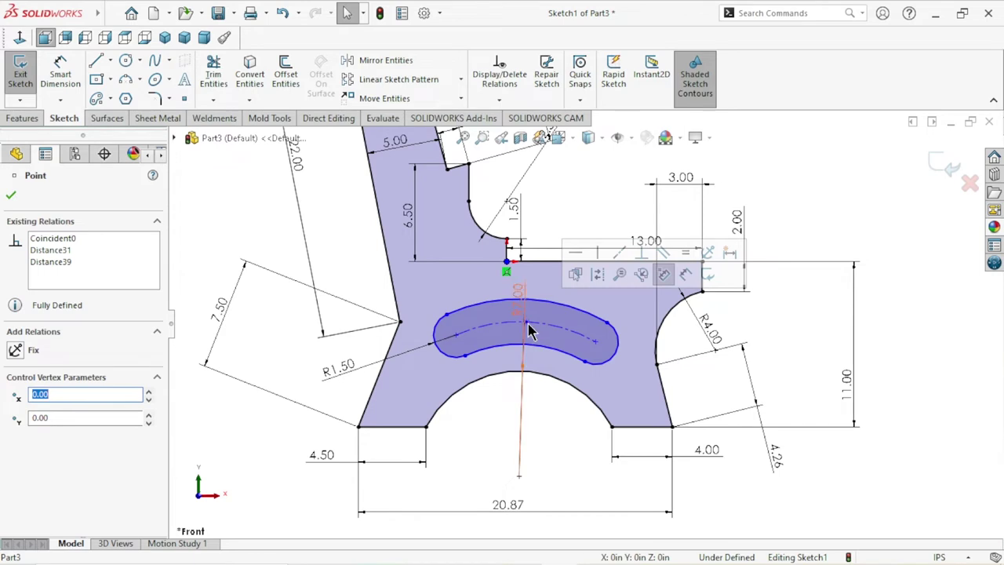
{"action": "left_click", "coordinate": [504, 437]}
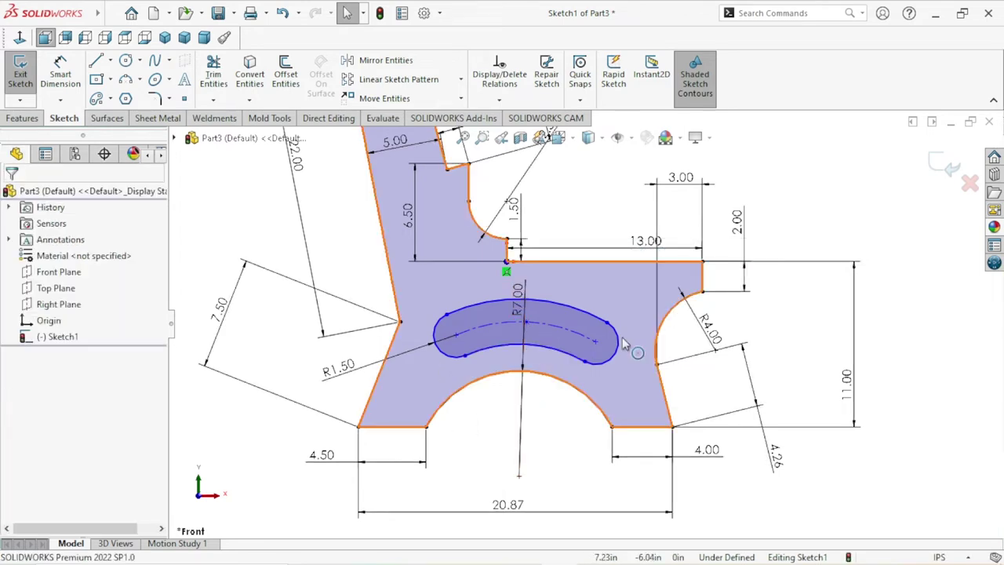
{"action": "scroll", "coordinate": [541, 309], "scroll_direction": "down", "scroll_amount": 1}
{"action": "left_click", "coordinate": [72, 71]}
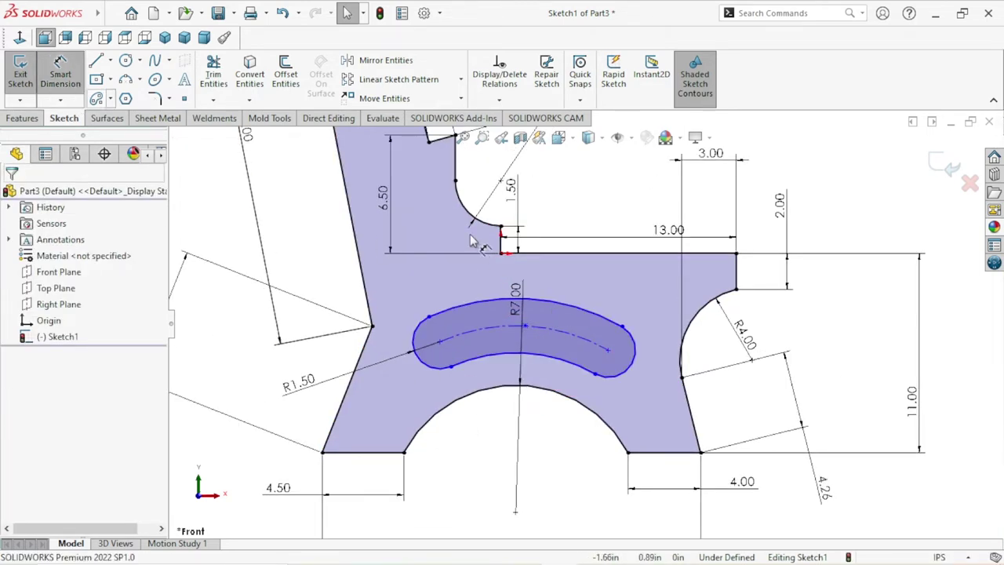
{"action": "left_click", "coordinate": [502, 252]}
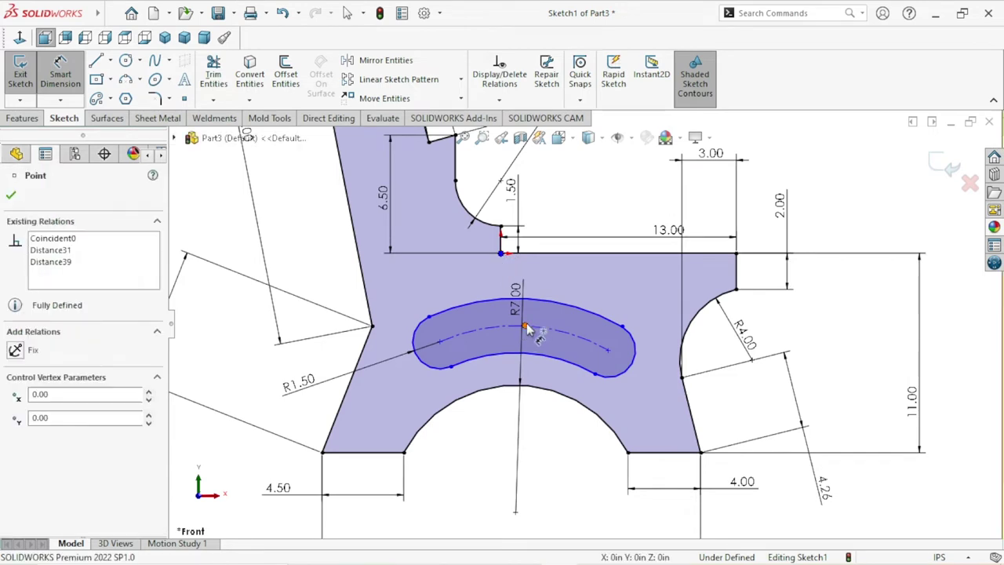
{"action": "left_click", "coordinate": [524, 325]}
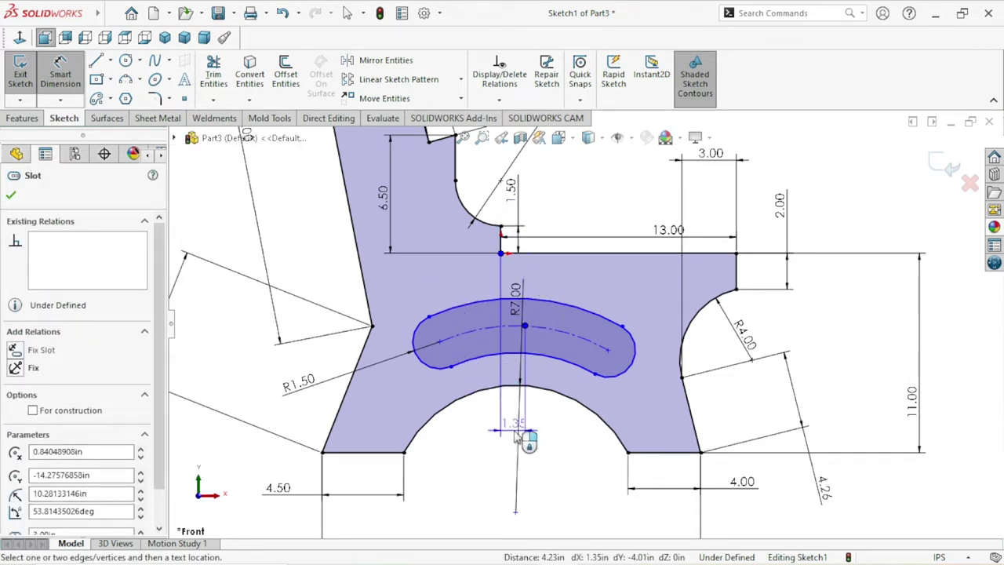
{"action": "left_click", "coordinate": [517, 439]}
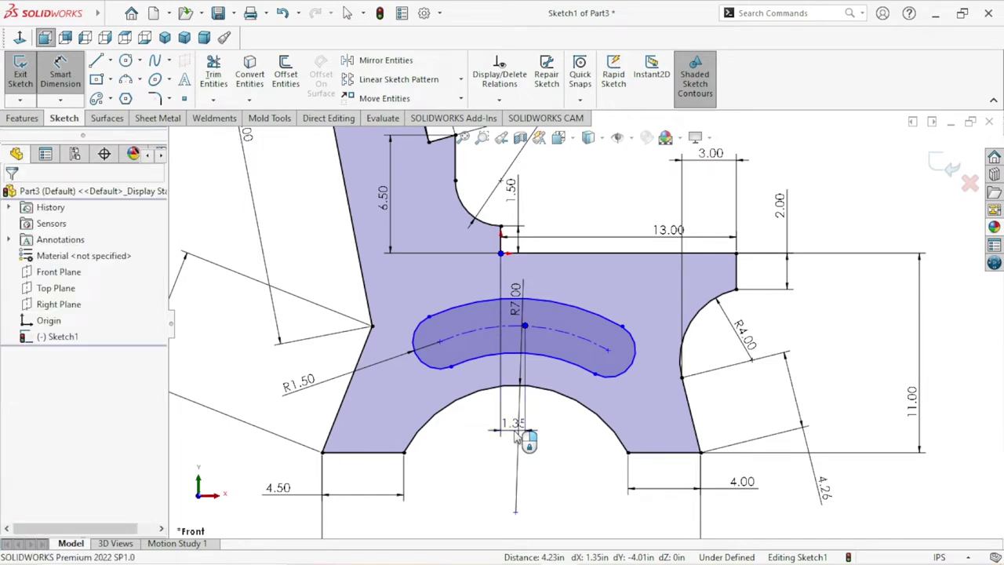
{"action": "left_click", "coordinate": [517, 439]}
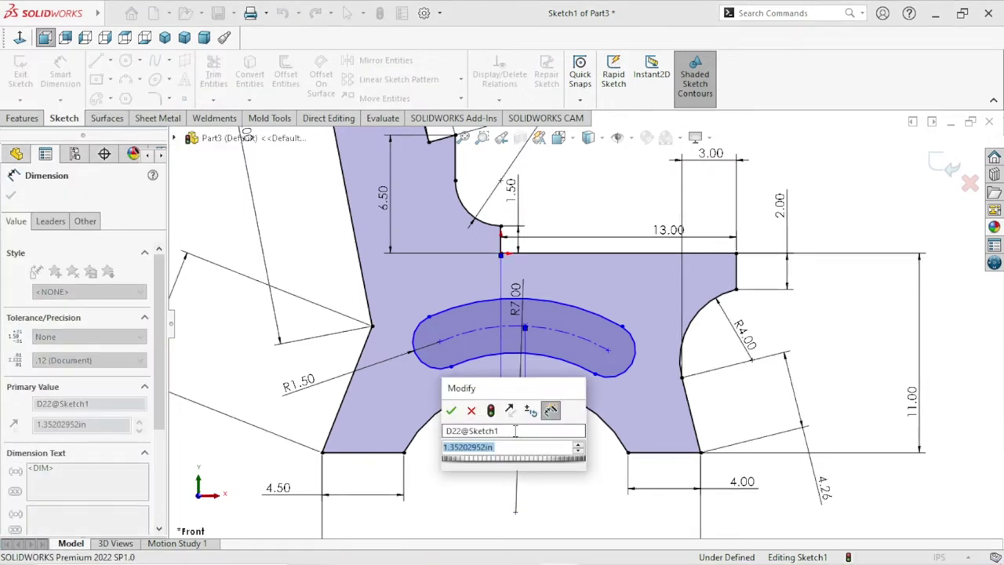
{"action": "type", "text": "1.4"}
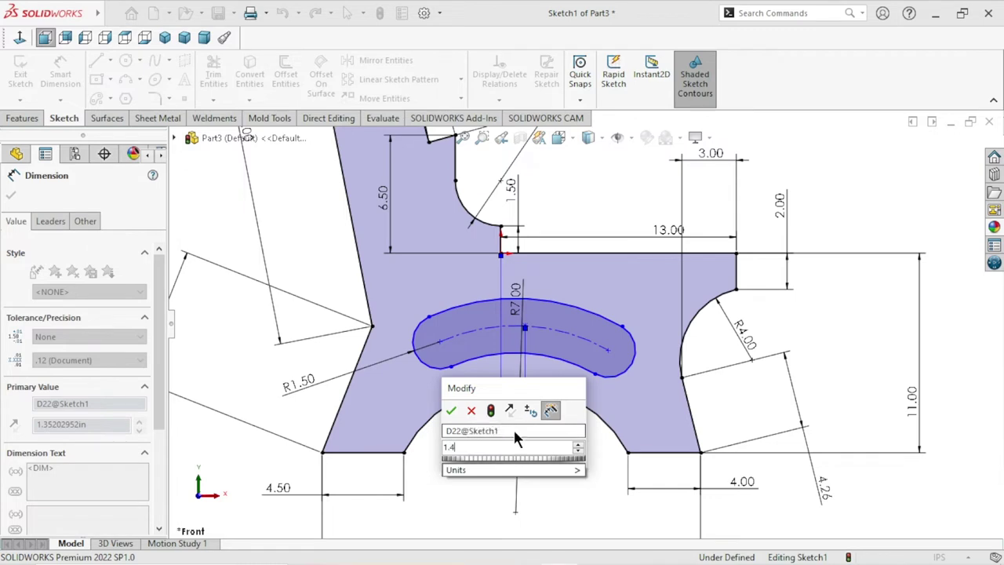
{"action": "left_click", "coordinate": [453, 409]}
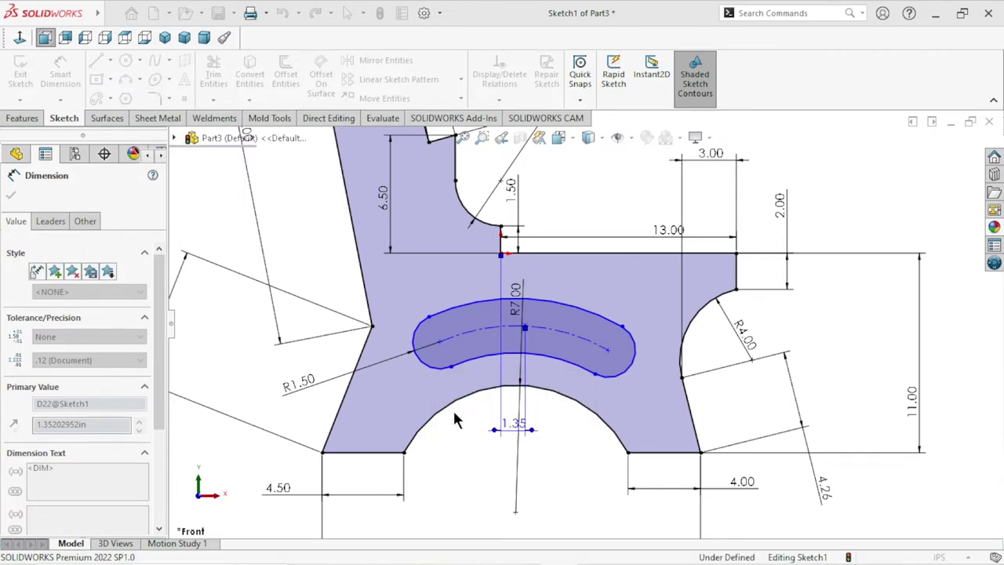
{"action": "scroll", "coordinate": [584, 329], "scroll_direction": "up", "scroll_amount": 1}
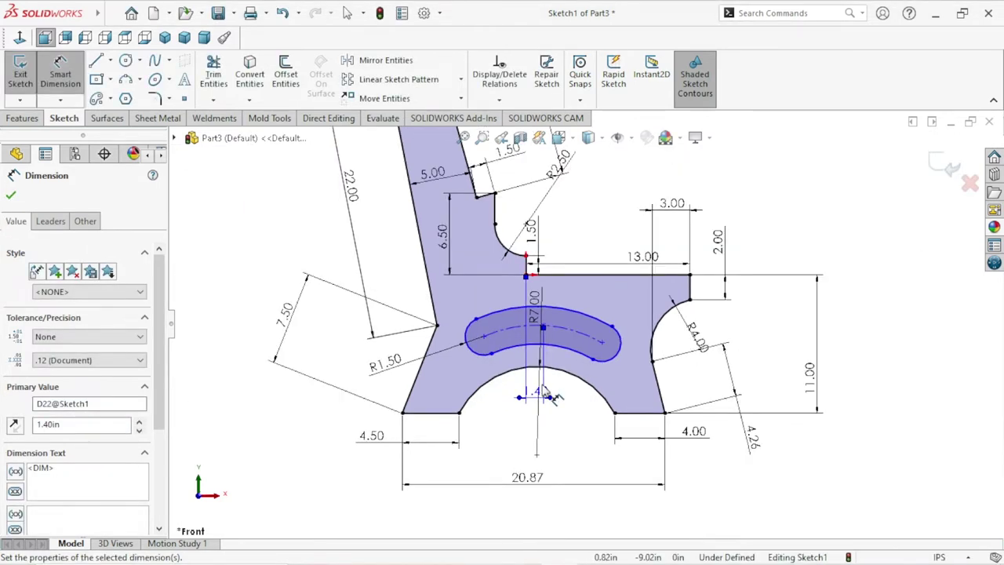
{"action": "scroll", "coordinate": [580, 344], "scroll_direction": "down", "scroll_amount": 1}
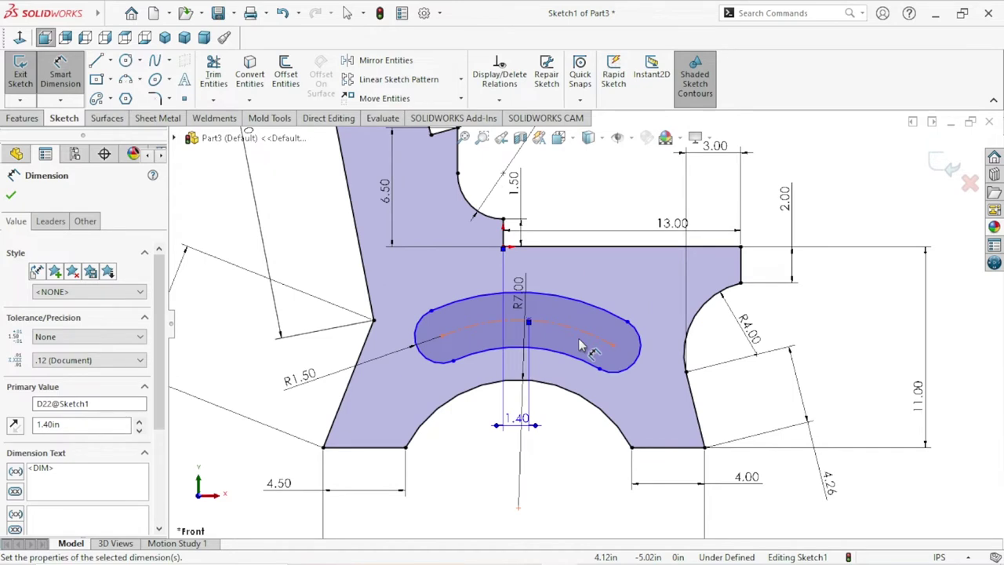
- Dimension the slot centre 4.00 in vertically from the origin and zoom to fit
{"action": "left_click", "coordinate": [528, 321]}
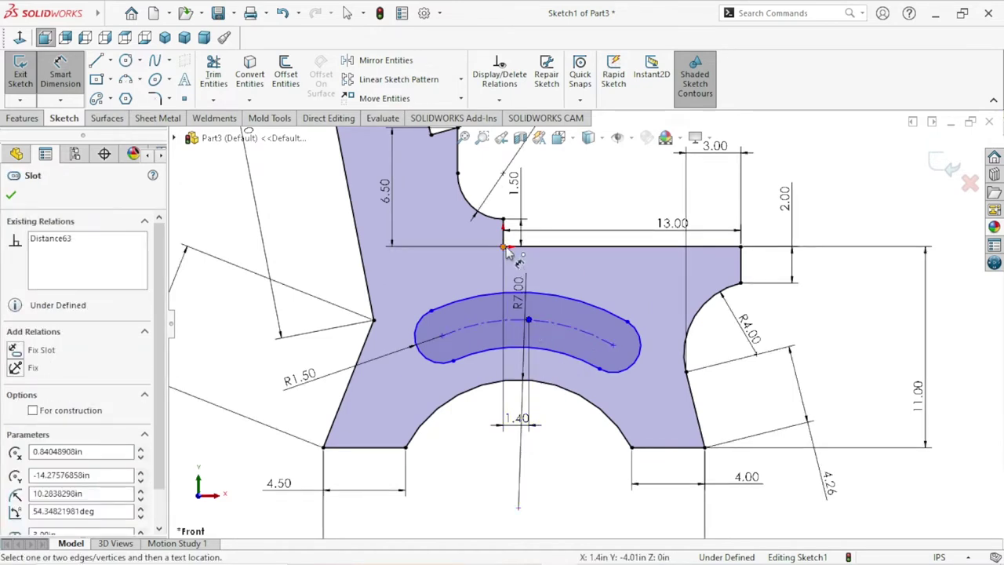
{"action": "left_click", "coordinate": [503, 247]}
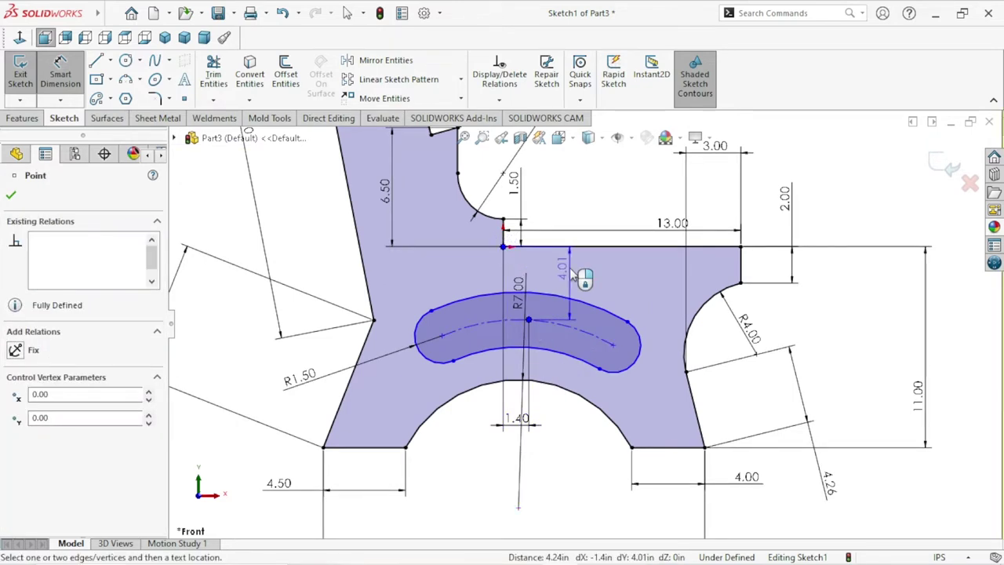
{"action": "left_click", "coordinate": [574, 276]}
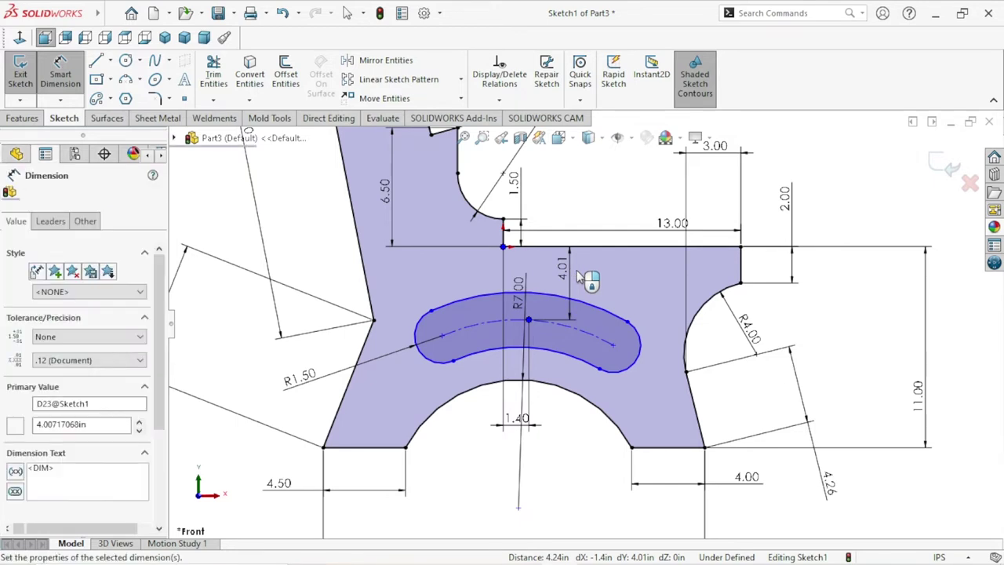
{"action": "type", "text": "4"}
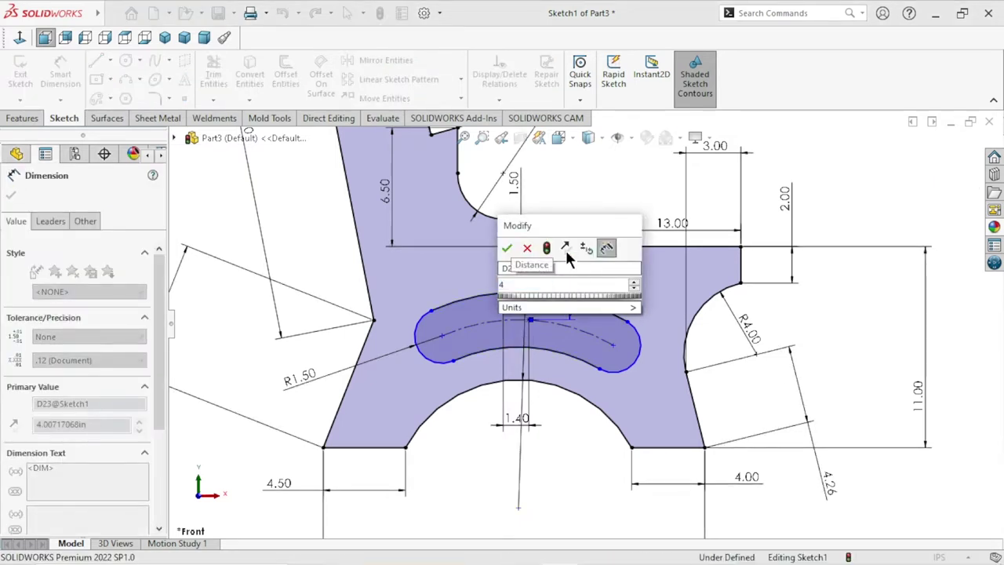
{"action": "left_click", "coordinate": [507, 248]}
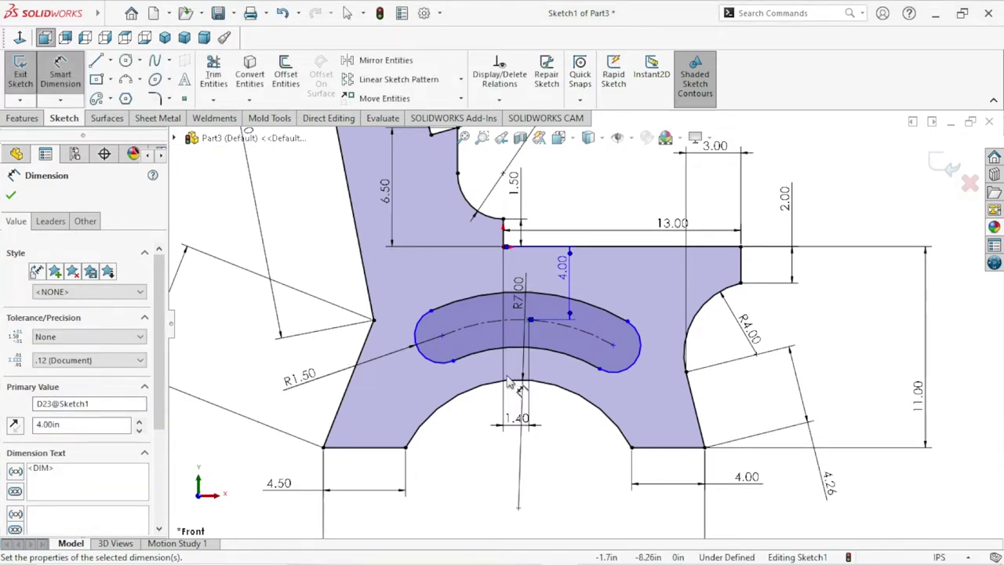
{"action": "key", "text": "z"}
{"action": "left_click", "coordinate": [11, 195]}
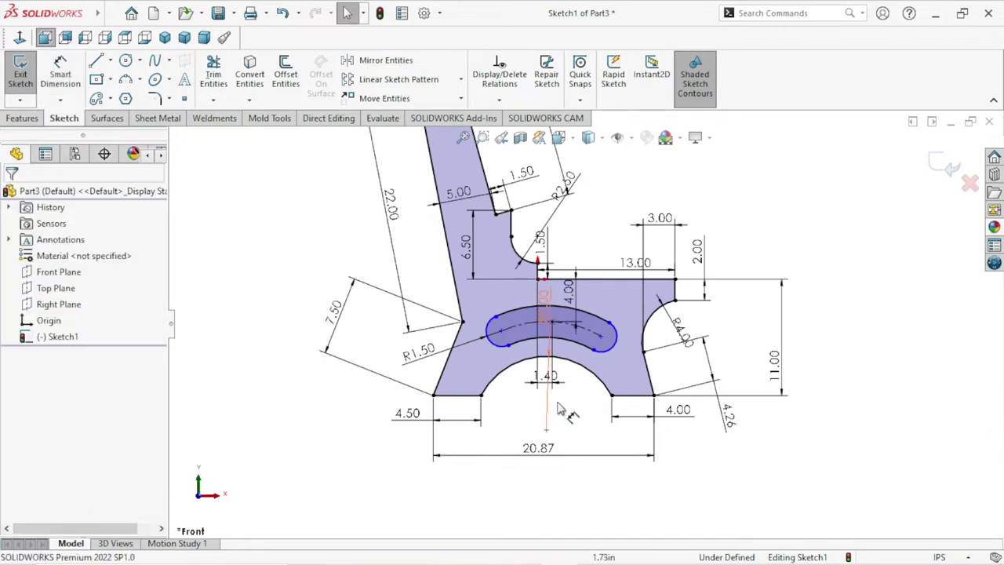
{"action": "key", "text": "z"}
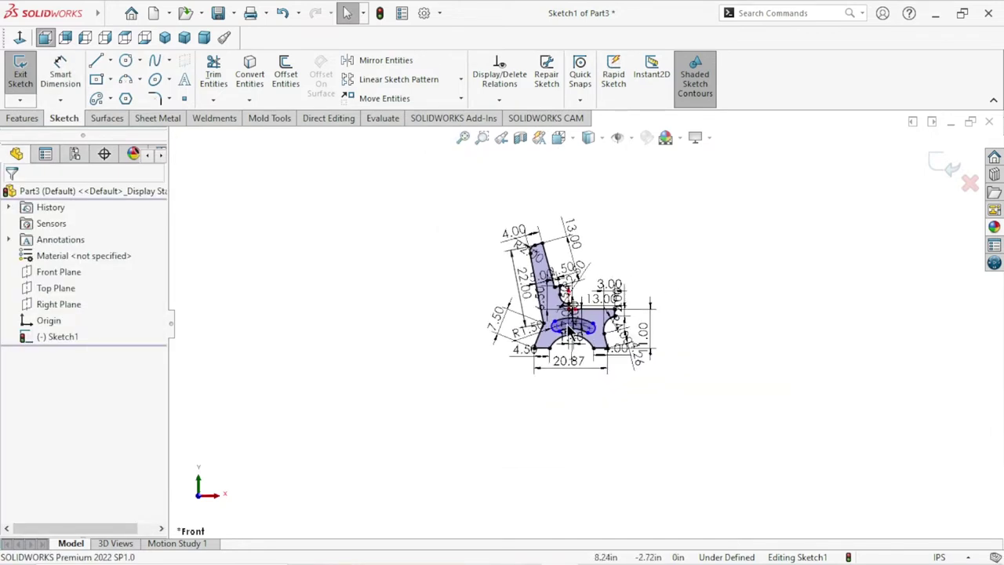
{"action": "scroll", "coordinate": [571, 333], "scroll_direction": "down", "scroll_amount": 3}
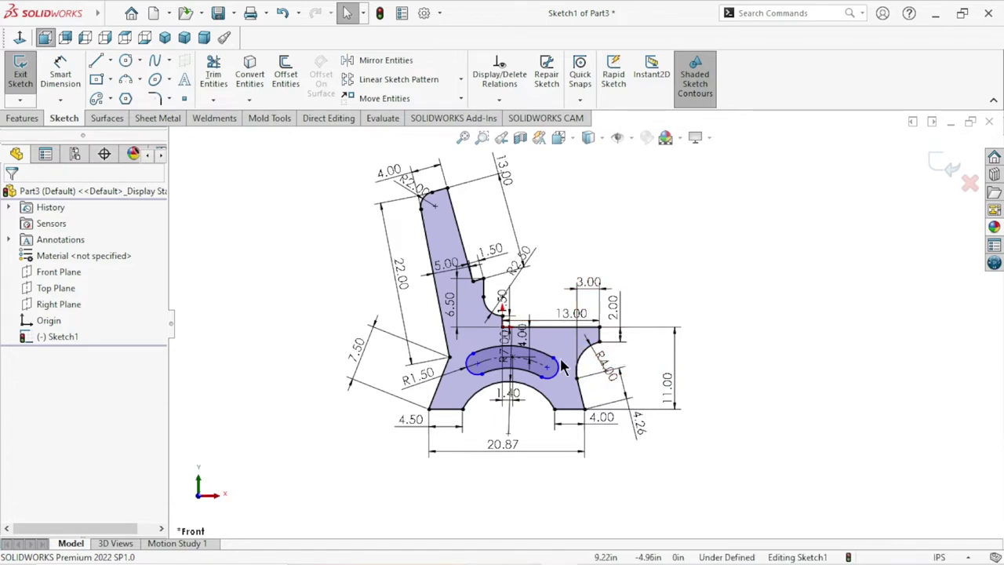
{"action": "scroll", "coordinate": [533, 361], "scroll_direction": "down", "scroll_amount": 2}
{"action": "scroll", "coordinate": [526, 357], "scroll_direction": "up", "scroll_amount": 2}
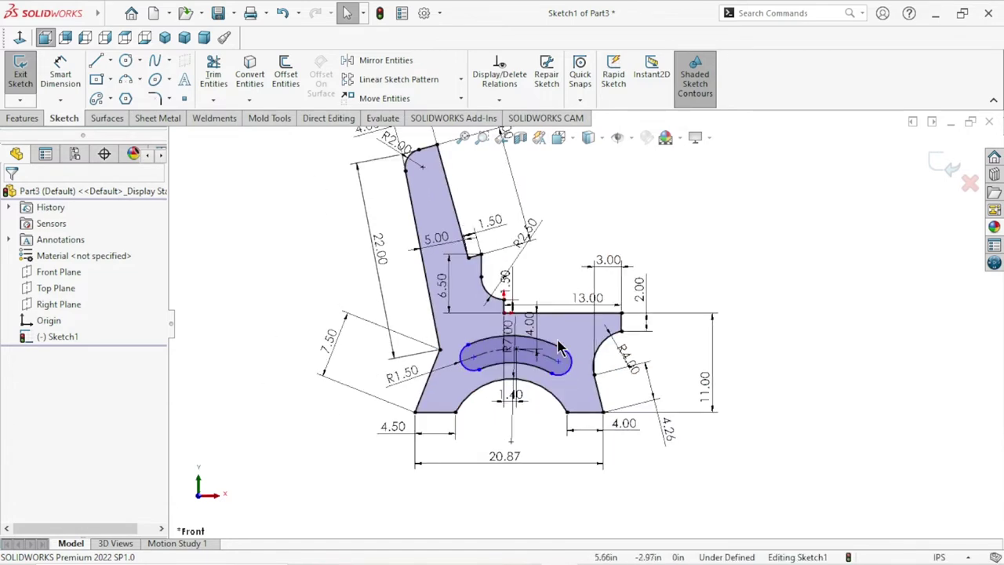
{"action": "scroll", "coordinate": [572, 347], "scroll_direction": "down", "scroll_amount": 3}
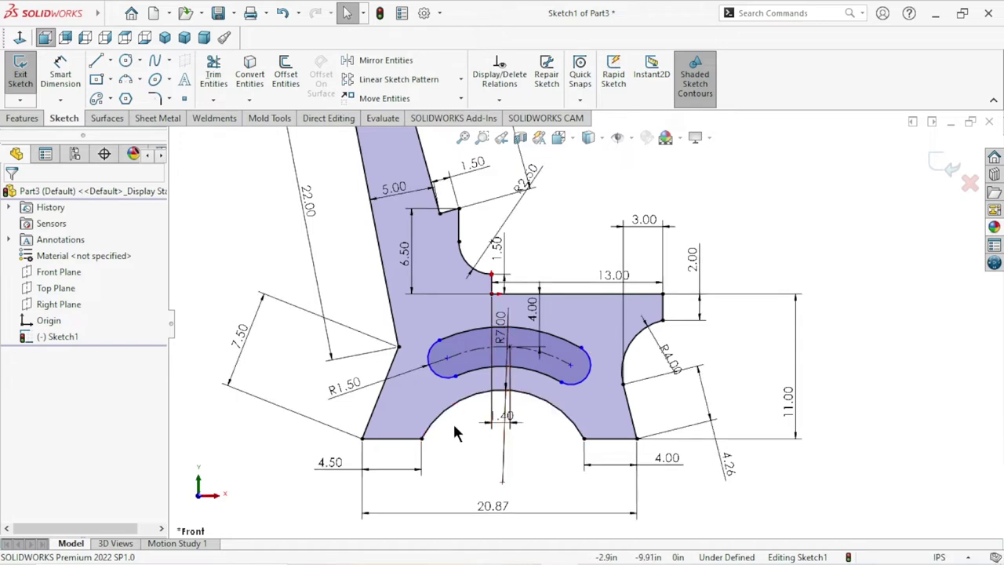
{"action": "left_click", "coordinate": [398, 346]}
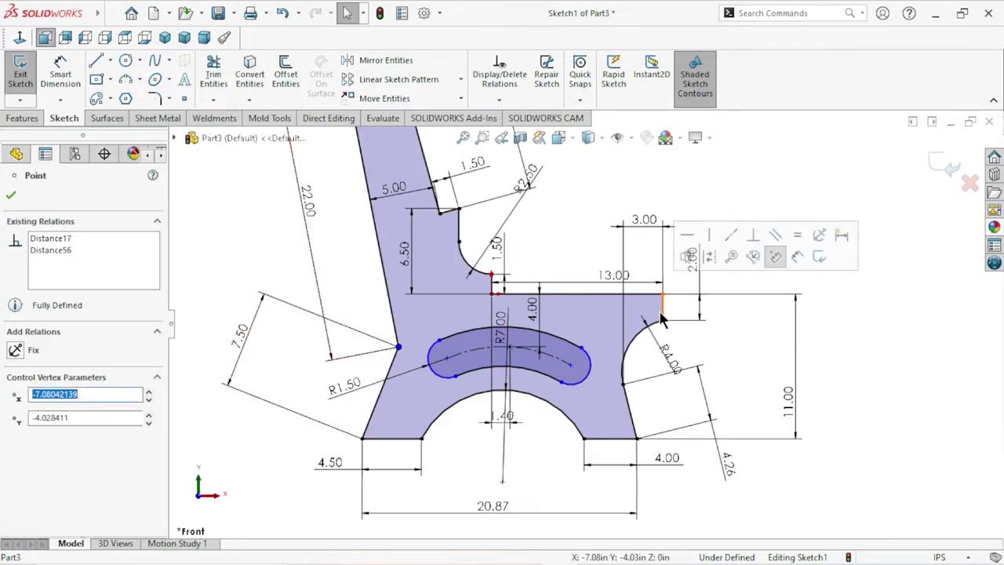
{"action": "left_click", "coordinate": [661, 308]}
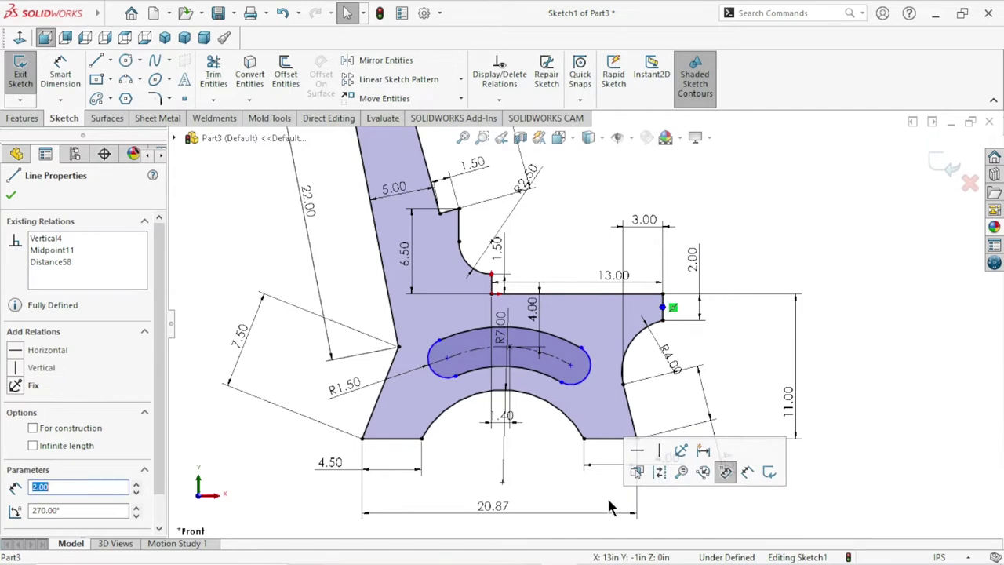
{"action": "left_click", "coordinate": [77, 81]}
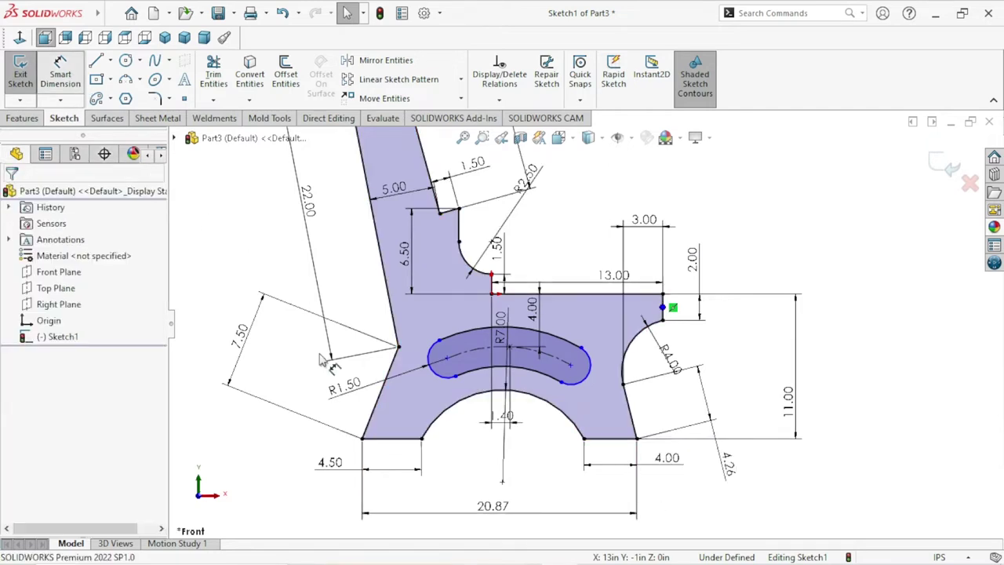
{"action": "left_click", "coordinate": [399, 346]}
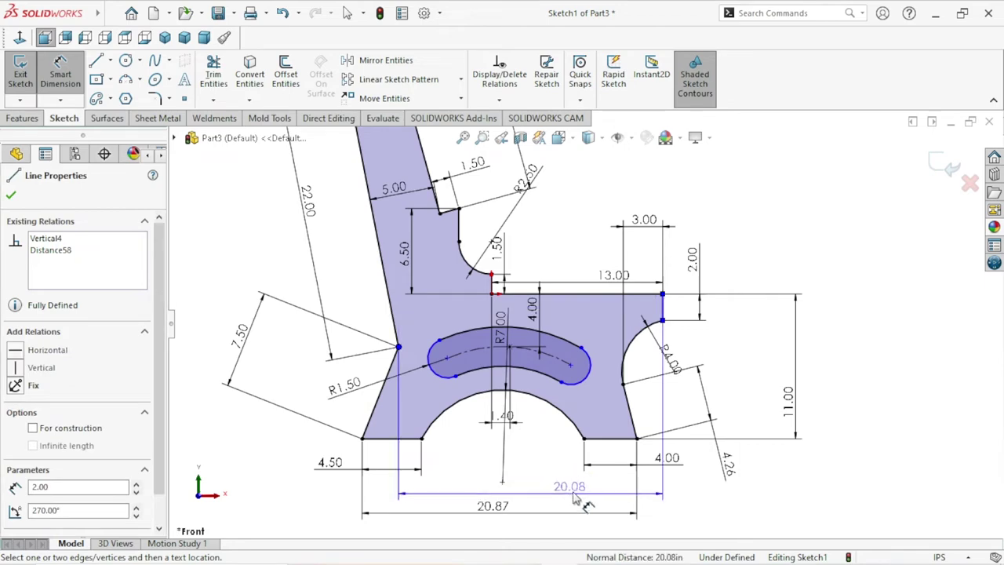
{"action": "left_click", "coordinate": [574, 495]}
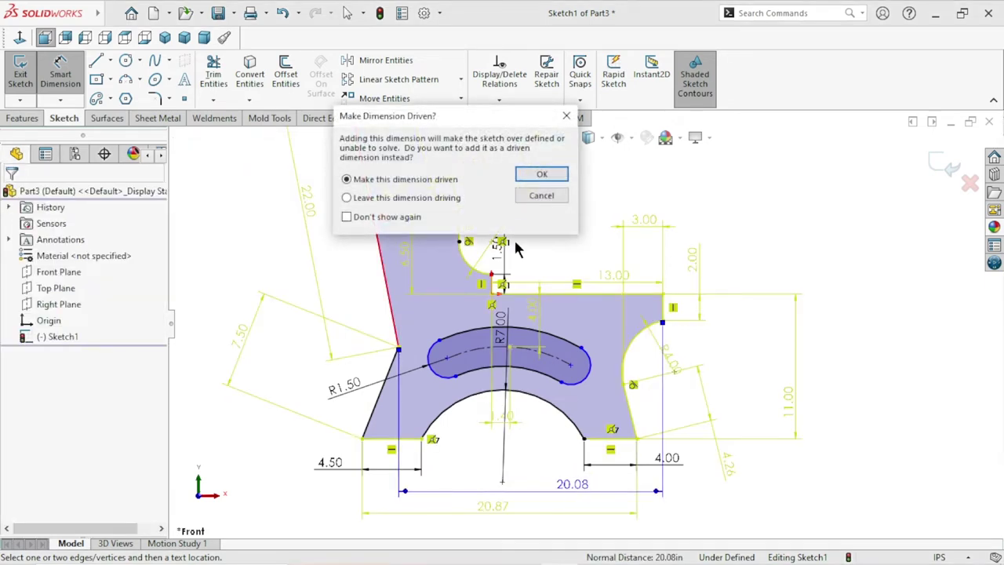
{"action": "left_click", "coordinate": [541, 196]}
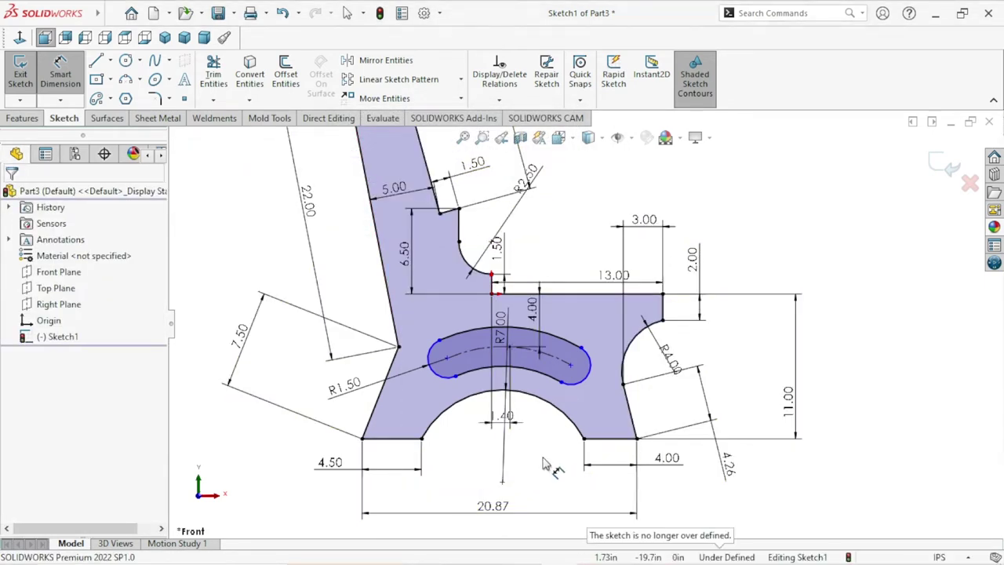
{"action": "scroll", "coordinate": [547, 398], "scroll_direction": "up", "scroll_amount": 3}
{"action": "scroll", "coordinate": [546, 399], "scroll_direction": "down", "scroll_amount": 1}
{"action": "scroll", "coordinate": [549, 401], "scroll_direction": "down", "scroll_amount": 2}
{"action": "scroll", "coordinate": [553, 404], "scroll_direction": "down", "scroll_amount": 2}
{"action": "scroll", "coordinate": [558, 408], "scroll_direction": "down", "scroll_amount": 1}
{"action": "scroll", "coordinate": [558, 408], "scroll_direction": "up", "scroll_amount": 2}
{"action": "scroll", "coordinate": [593, 382], "scroll_direction": "up", "scroll_amount": 2}
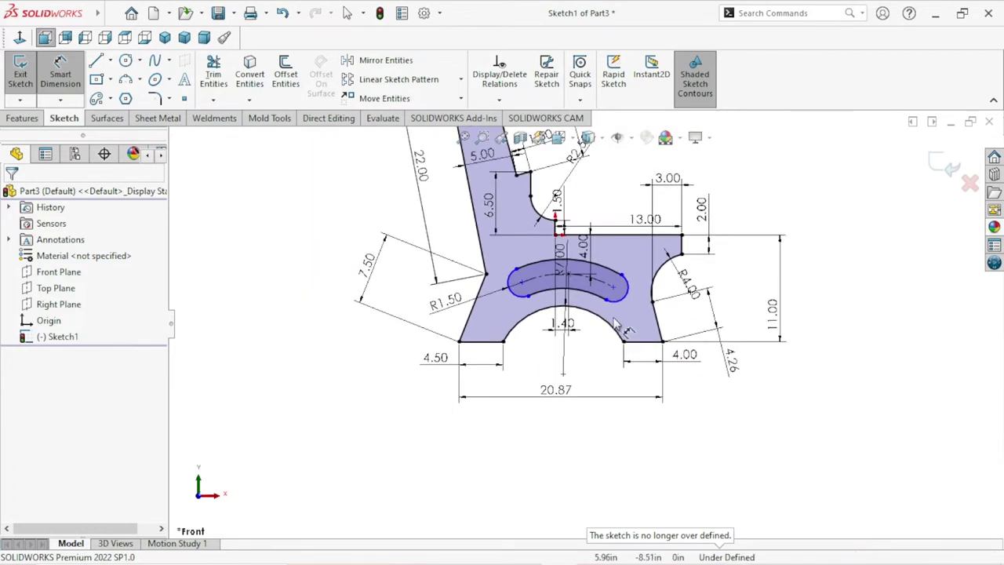
{"action": "scroll", "coordinate": [604, 329], "scroll_direction": "up", "scroll_amount": 2}
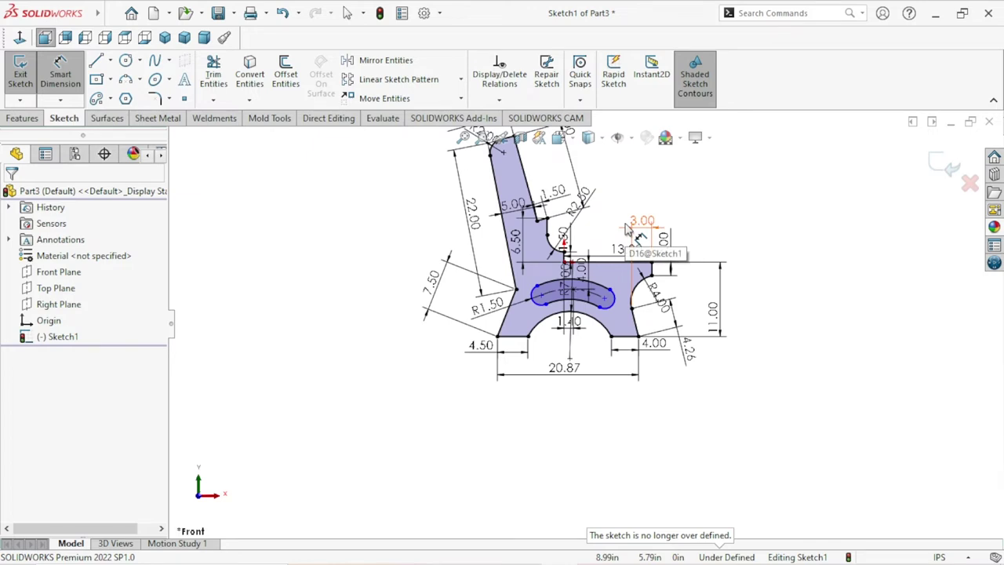
{"action": "scroll", "coordinate": [624, 232], "scroll_direction": "up", "scroll_amount": 1}
{"action": "scroll", "coordinate": [627, 235], "scroll_direction": "down", "scroll_amount": 1}
{"action": "scroll", "coordinate": [623, 298], "scroll_direction": "down", "scroll_amount": 1}
{"action": "scroll", "coordinate": [655, 392], "scroll_direction": "down", "scroll_amount": 2}
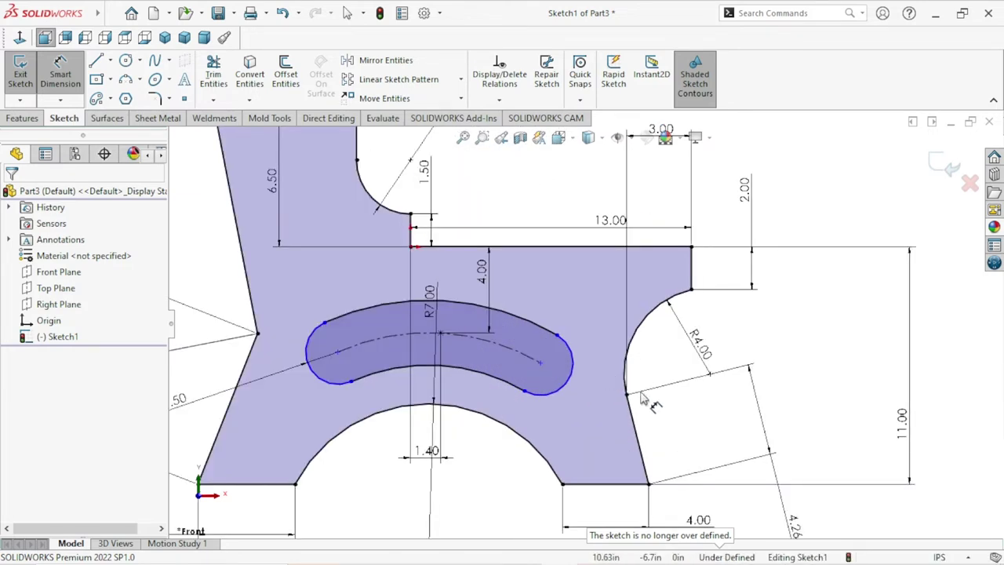
{"action": "scroll", "coordinate": [643, 400], "scroll_direction": "up", "scroll_amount": 3}
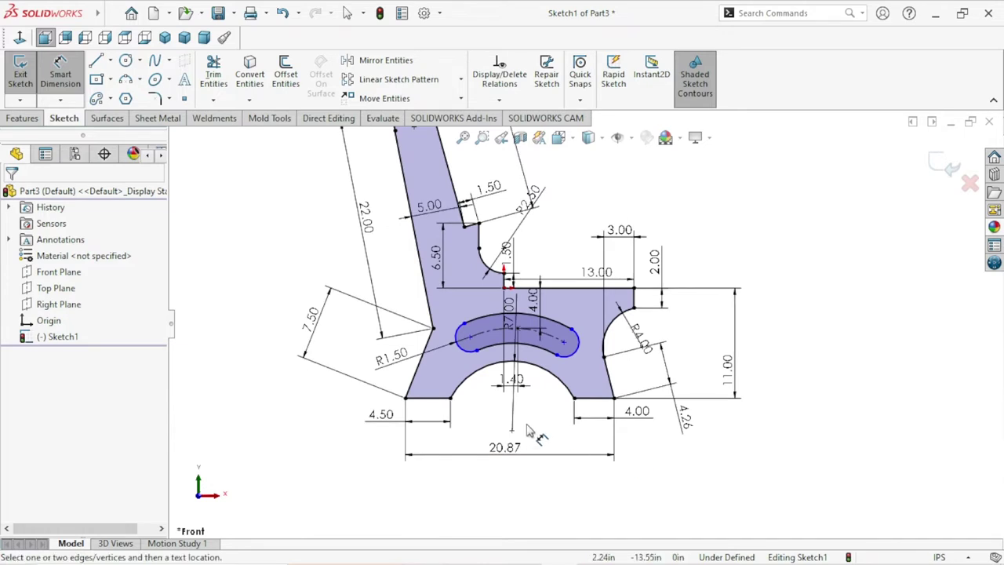
{"action": "scroll", "coordinate": [513, 447], "scroll_direction": "down", "scroll_amount": 1}
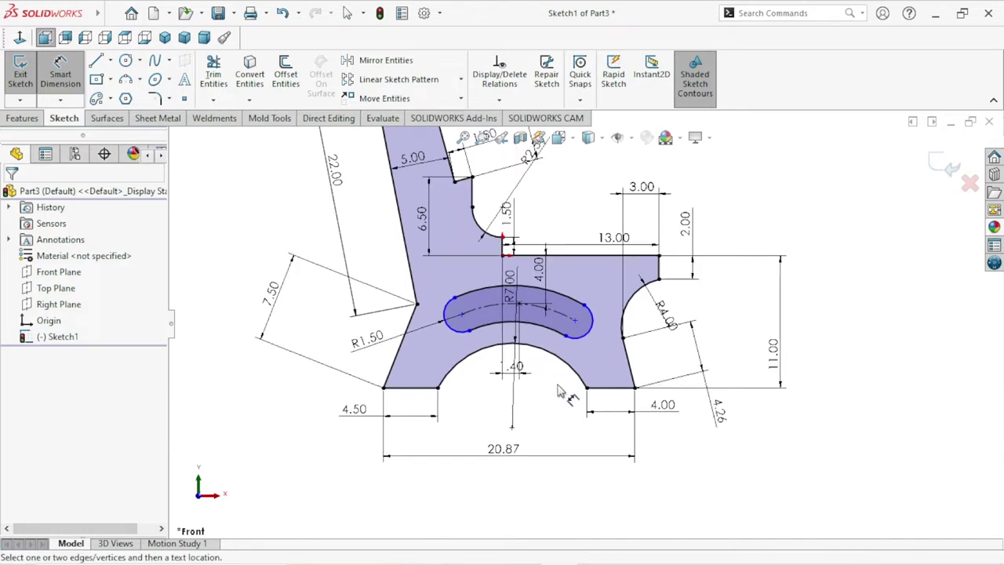
{"action": "double_click", "coordinate": [513, 451]}
- Trial a new value for the 20.87 in base width dimension
{"action": "type", "text": "2"}
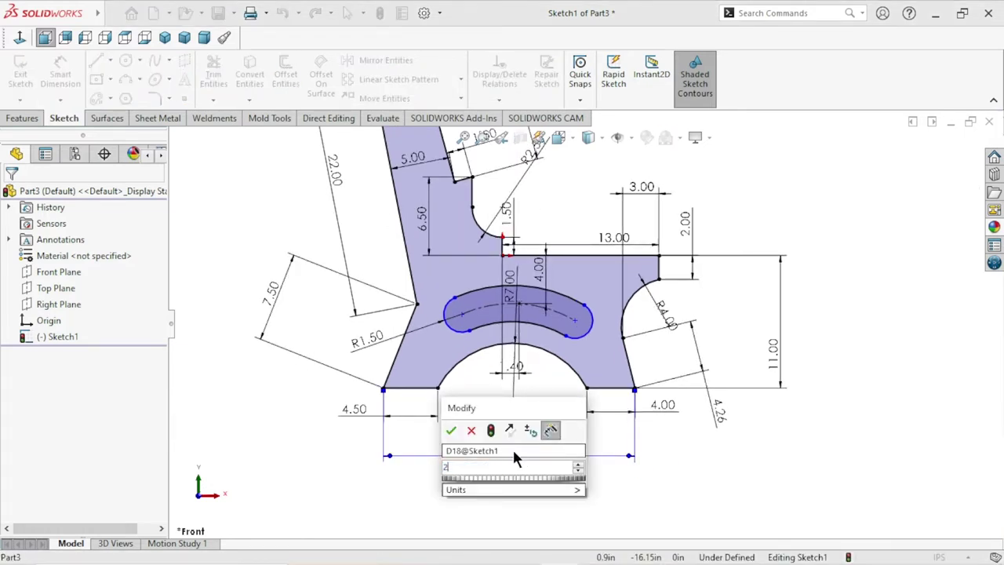
{"action": "key", "text": "Escape"}
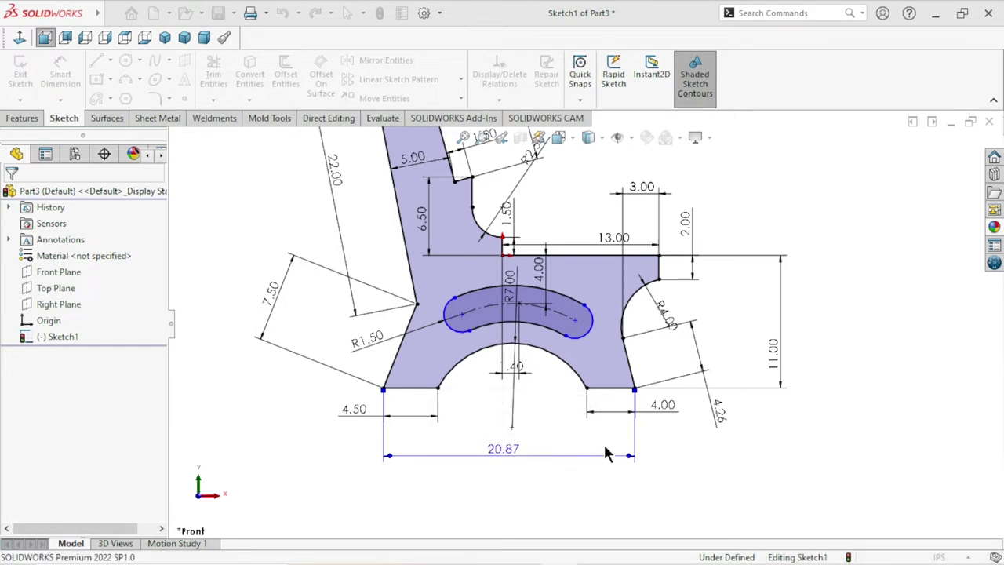
{"action": "left_click", "coordinate": [604, 452]}
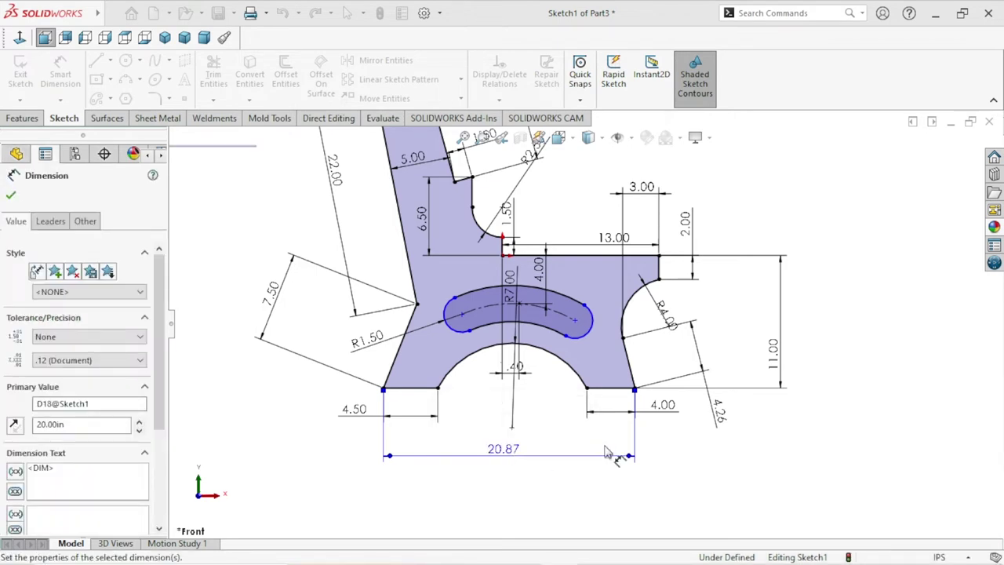
{"action": "scroll", "coordinate": [605, 453], "scroll_direction": "up", "scroll_amount": 3}
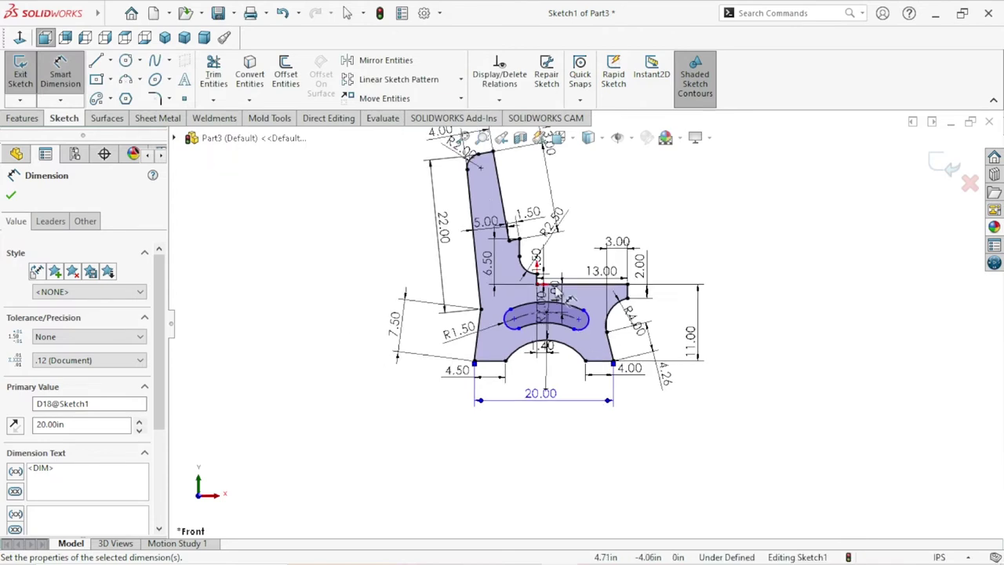
{"action": "scroll", "coordinate": [571, 310], "scroll_direction": "down", "scroll_amount": 2}
{"action": "scroll", "coordinate": [573, 302], "scroll_direction": "up", "scroll_amount": 1}
{"action": "scroll", "coordinate": [575, 294], "scroll_direction": "up", "scroll_amount": 1}
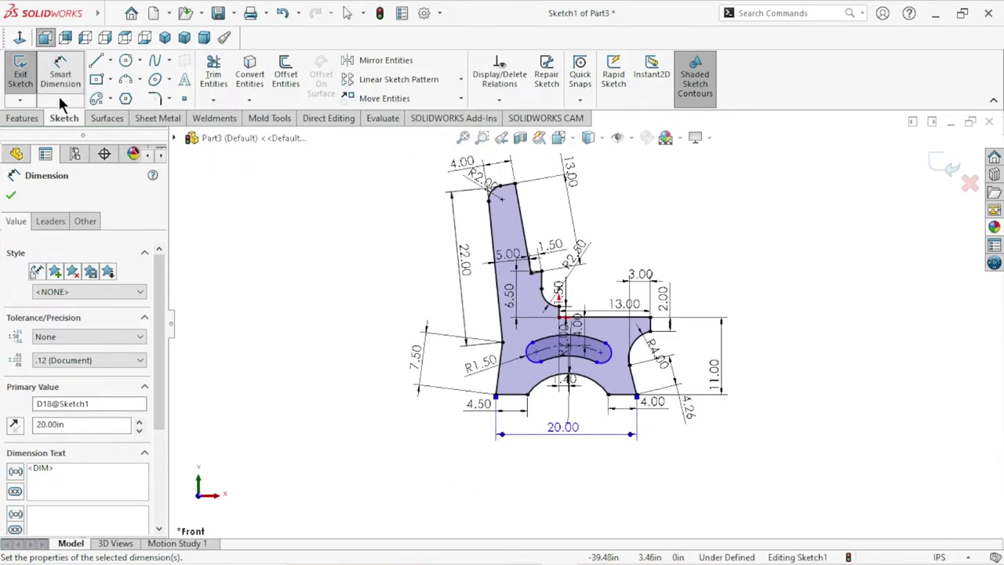
- Attempt an angular dimension between the two left leg edges, then decline it
{"action": "left_click", "coordinate": [489, 320]}
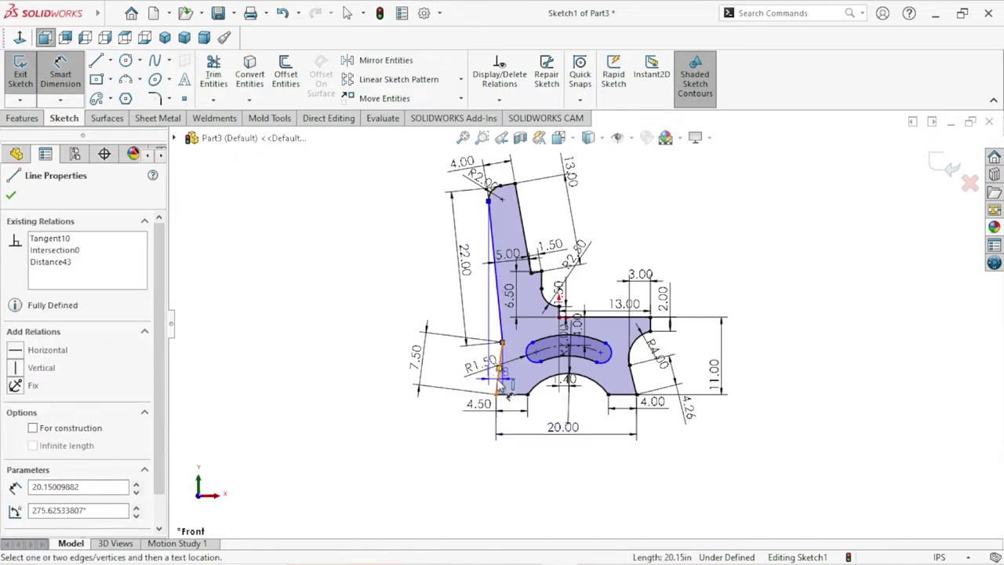
{"action": "left_click", "coordinate": [500, 384]}
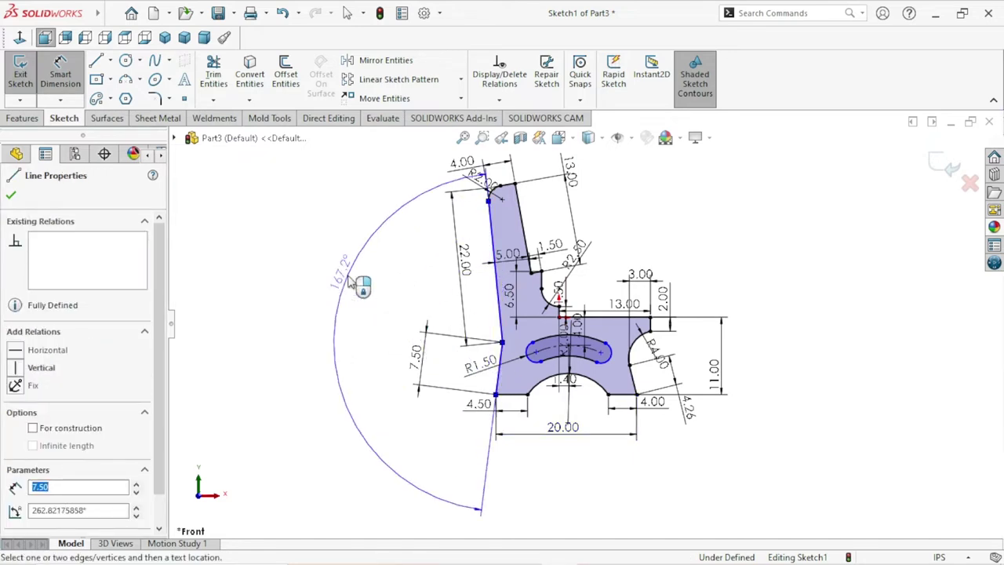
{"action": "left_click", "coordinate": [350, 280]}
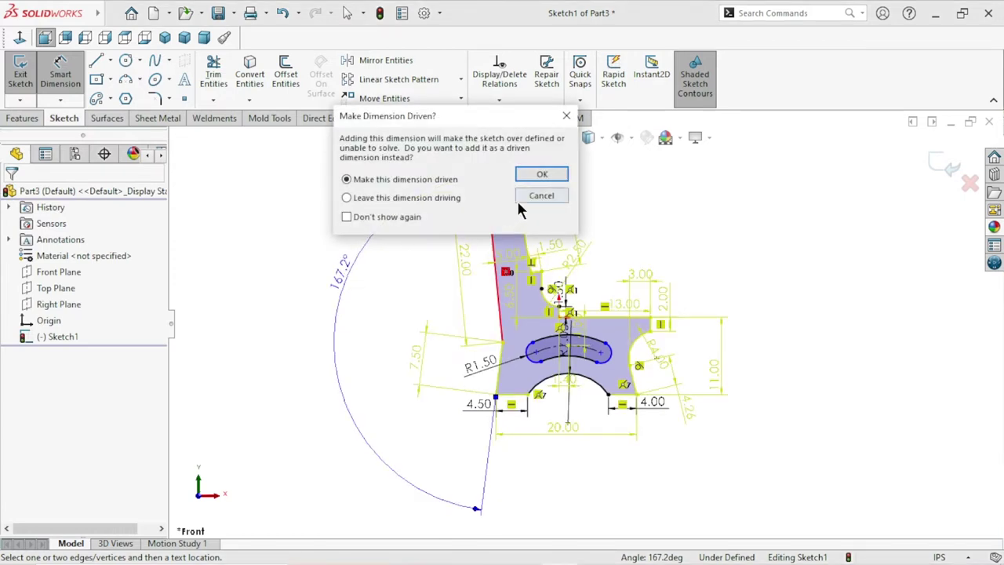
{"action": "left_click", "coordinate": [520, 197]}
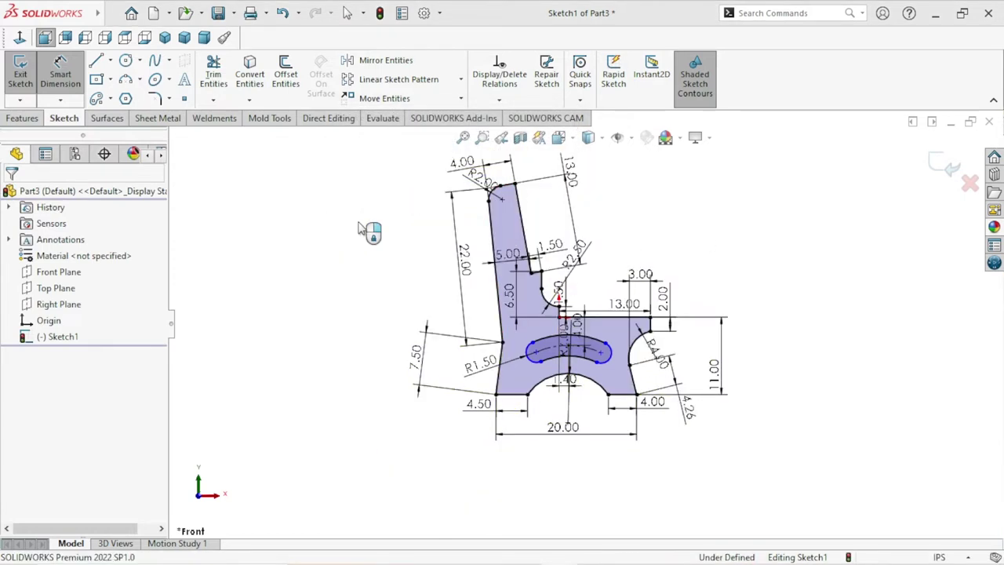
- Undo twice to restore the 20.87 in base width, then exit the sketch
{"action": "left_click", "coordinate": [283, 13]}
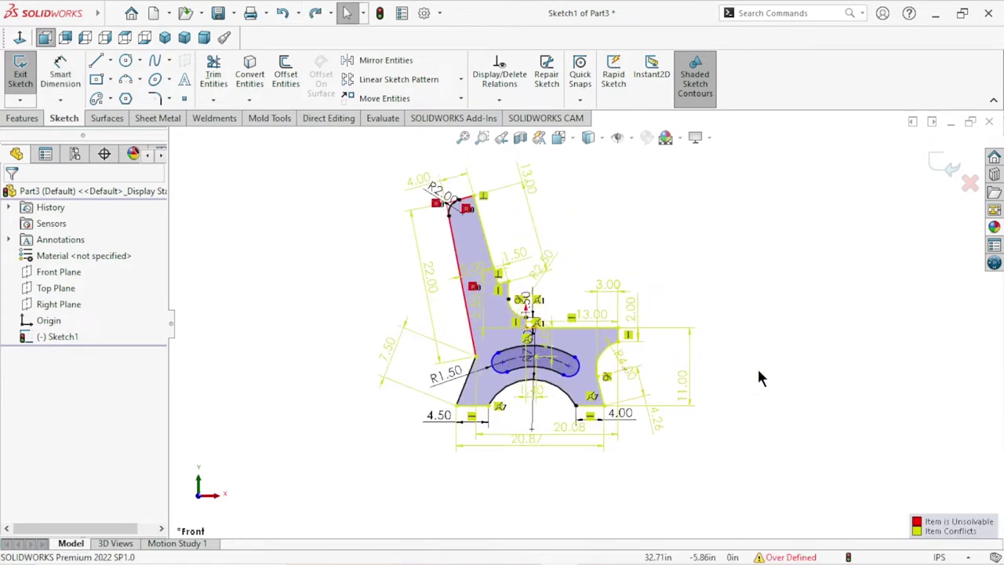
{"action": "scroll", "coordinate": [620, 436], "scroll_direction": "down", "scroll_amount": 2}
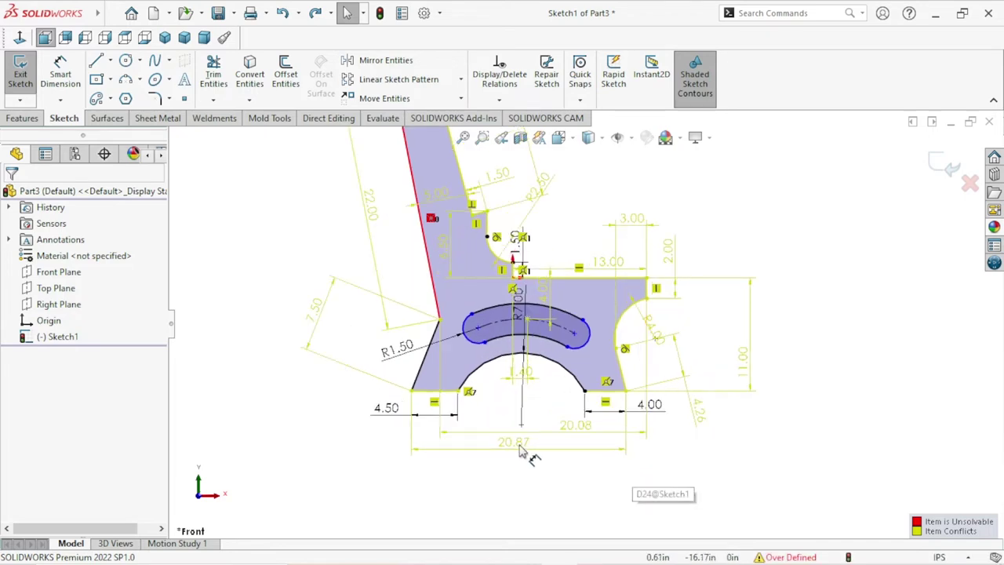
{"action": "left_click", "coordinate": [282, 13]}
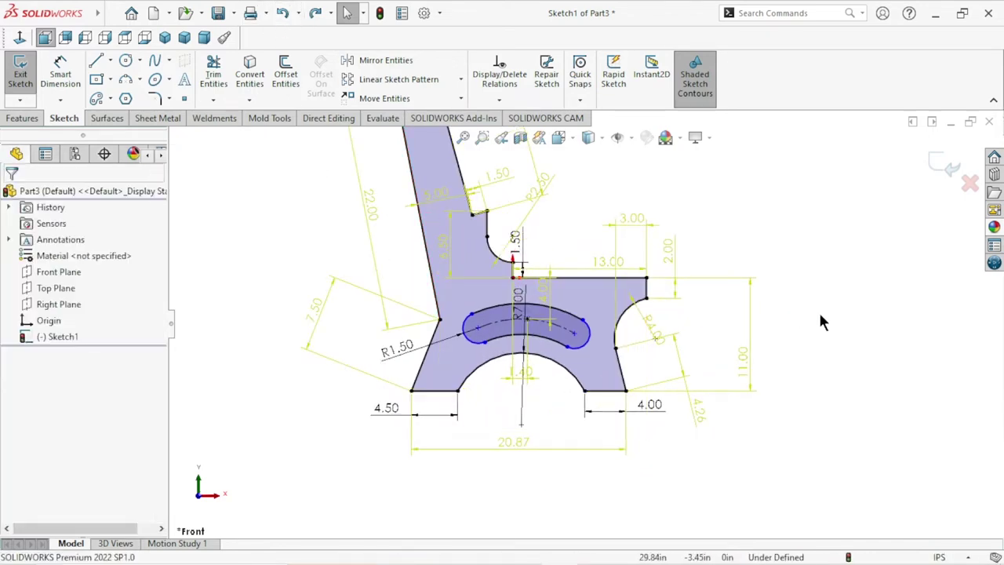
{"action": "scroll", "coordinate": [627, 266], "scroll_direction": "up", "scroll_amount": 2}
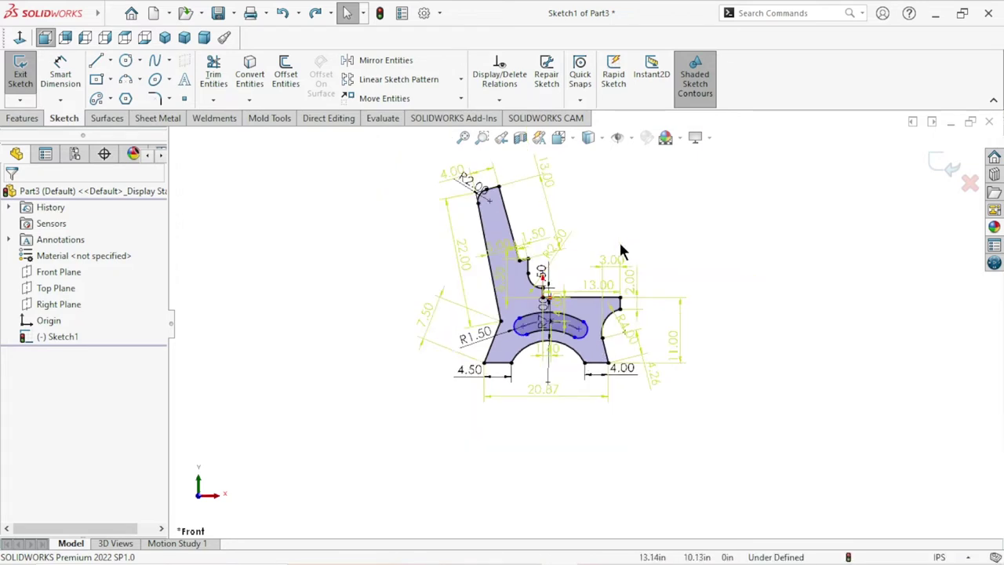
{"action": "key", "text": "f"}
{"action": "left_click", "coordinate": [937, 171]}
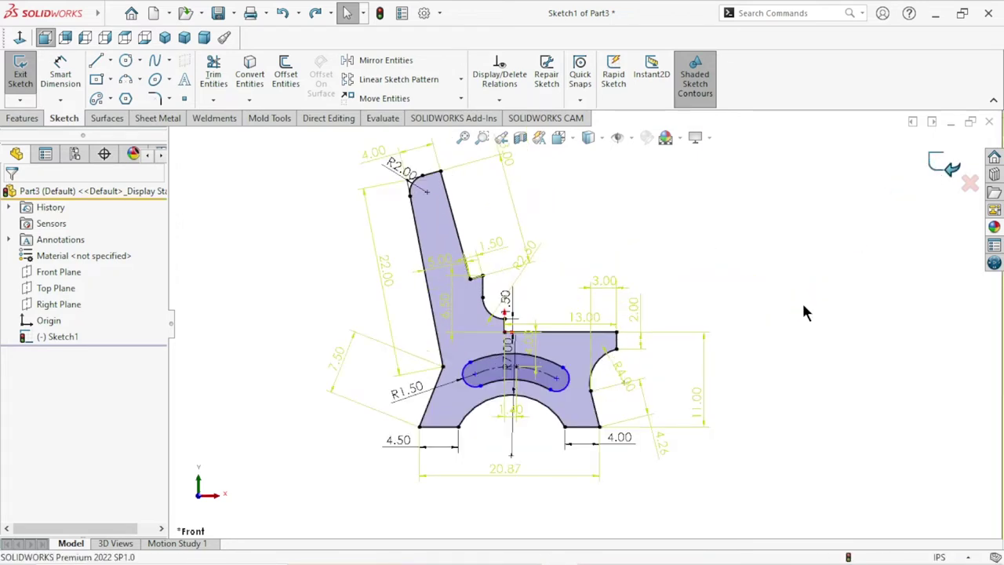
{"action": "scroll", "coordinate": [556, 351], "scroll_direction": "up", "scroll_amount": 2}
{"action": "mouse_move", "coordinate": [556, 350]}
{"action": "middle_mouse_down"}
{"action": "mouse_move", "coordinate": [677, 347]}
{"action": "mouse_move", "coordinate": [599, 342]}
{"action": "mouse_move", "coordinate": [657, 322]}
{"action": "mouse_move", "coordinate": [672, 358]}
{"action": "middle_mouse_up"}
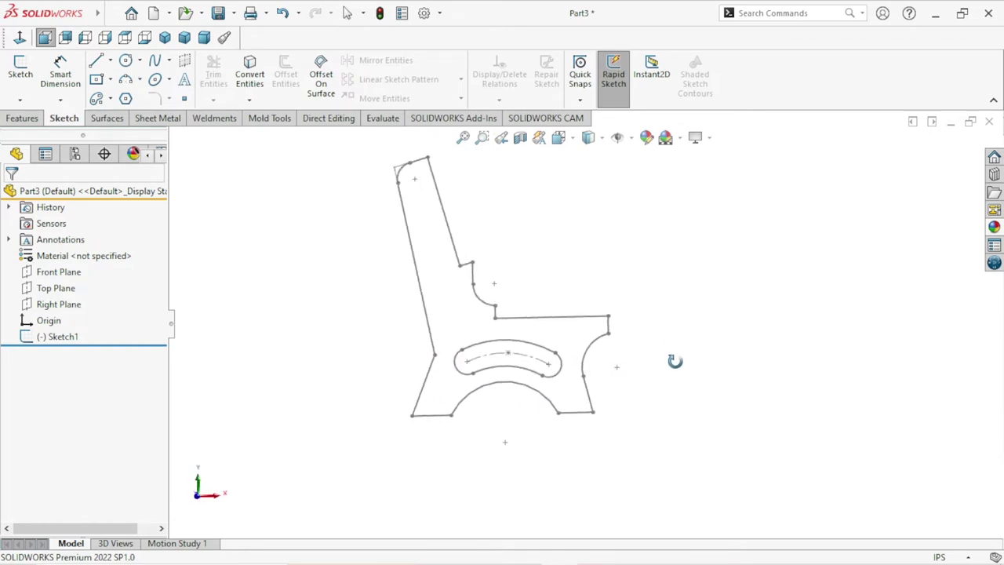
{"action": "left_click", "coordinate": [67, 337]}
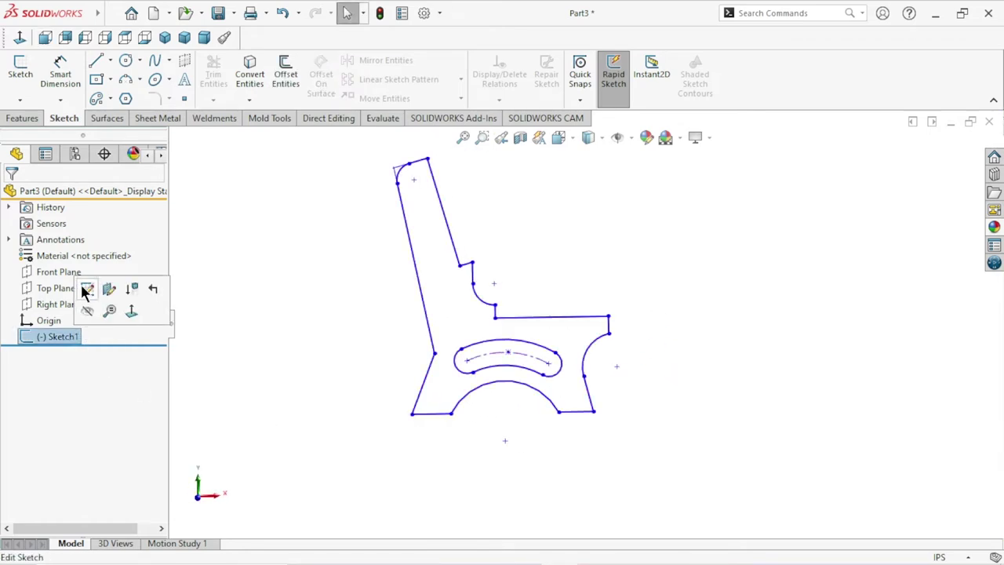
- Reopen Sketch1 and confirm the backrest's slanted length dimension at 22.00 in
{"action": "left_click", "coordinate": [87, 291]}
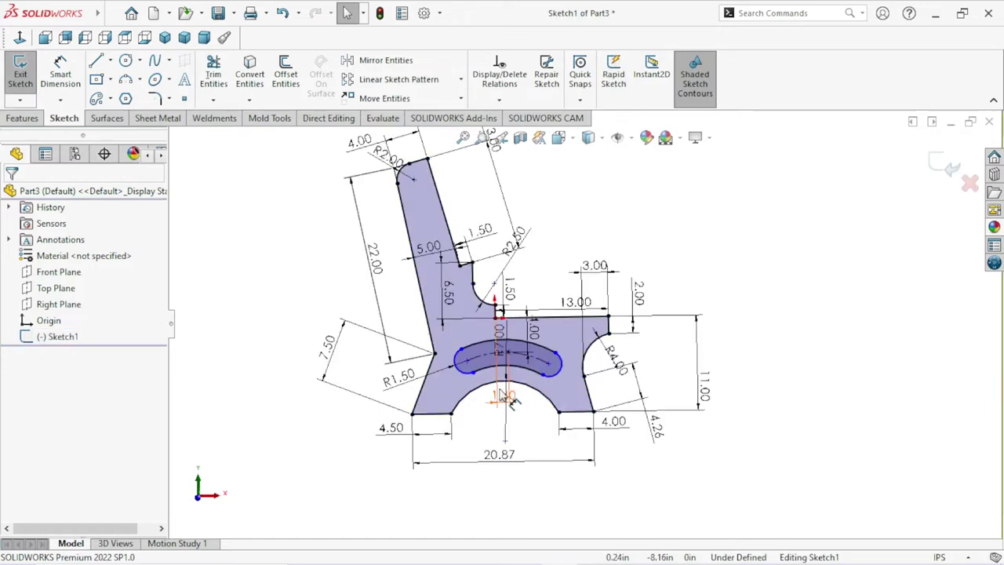
{"action": "scroll", "coordinate": [590, 404], "scroll_direction": "up", "scroll_amount": 2}
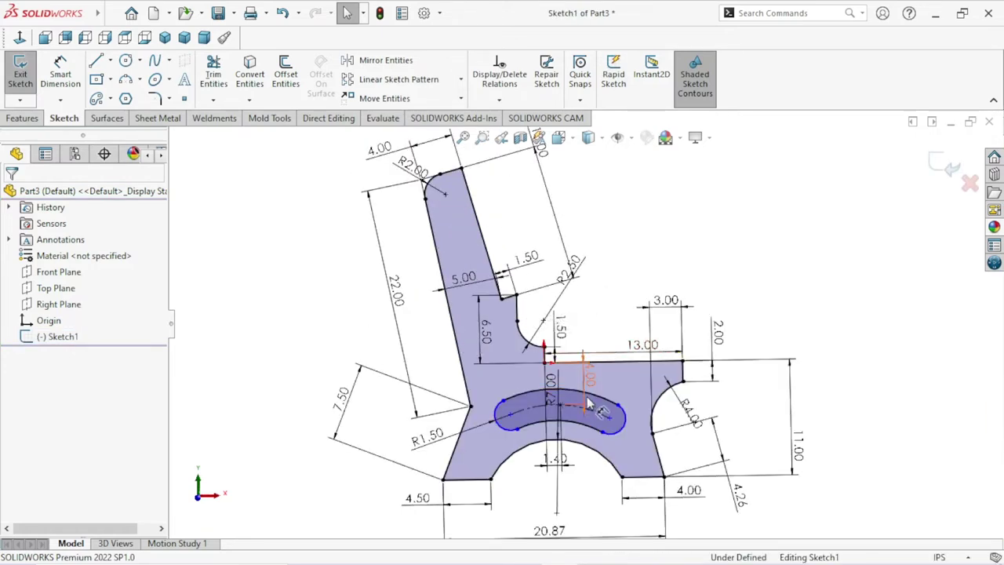
{"action": "scroll", "coordinate": [590, 404], "scroll_direction": "up", "scroll_amount": 2}
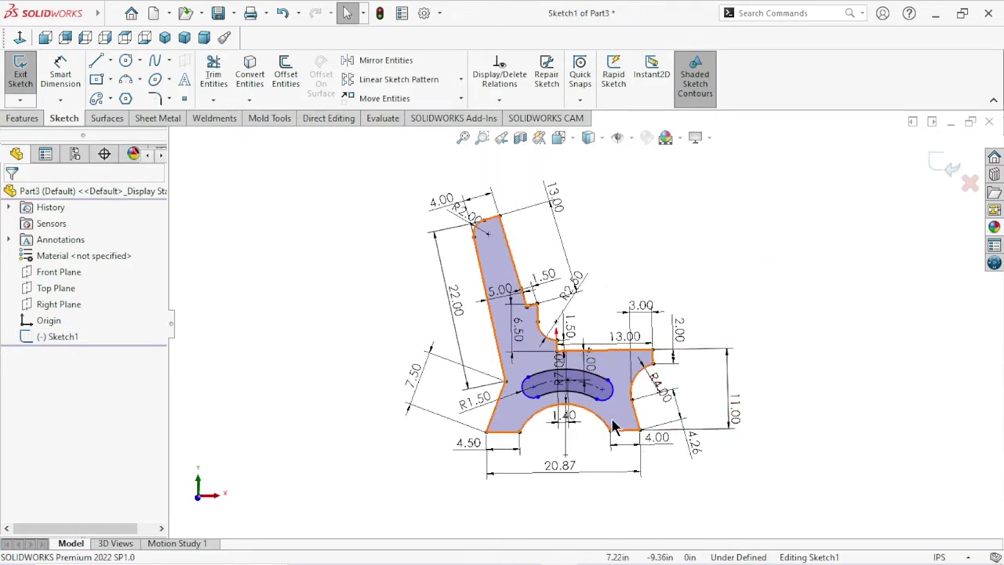
{"action": "scroll", "coordinate": [690, 392], "scroll_direction": "down", "scroll_amount": 1}
{"action": "scroll", "coordinate": [696, 376], "scroll_direction": "down", "scroll_amount": 1}
{"action": "scroll", "coordinate": [696, 376], "scroll_direction": "up", "scroll_amount": 1}
{"action": "scroll", "coordinate": [698, 386], "scroll_direction": "up", "scroll_amount": 1}
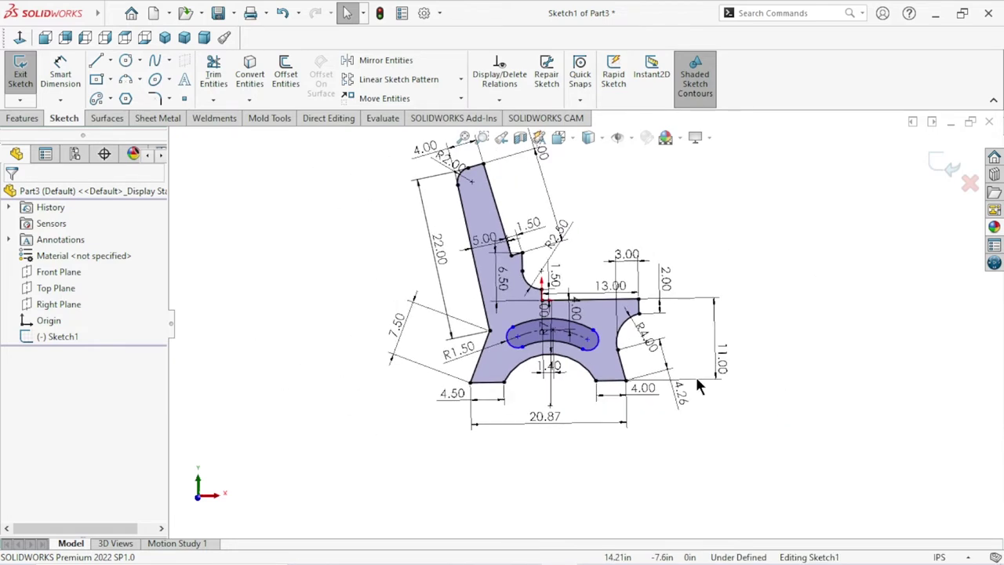
{"action": "scroll", "coordinate": [596, 282], "scroll_direction": "down", "scroll_amount": 2}
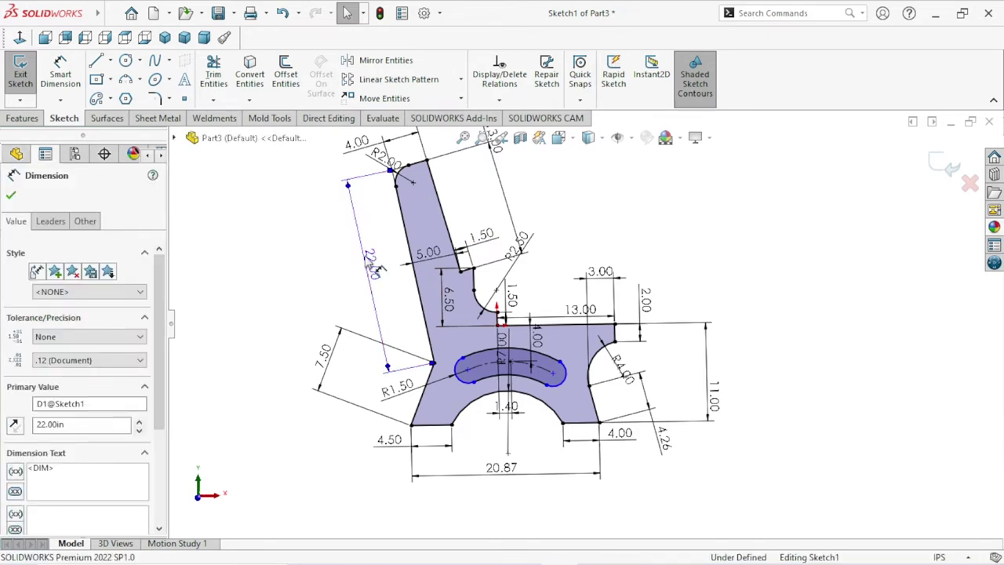
{"action": "double_click", "coordinate": [367, 258]}
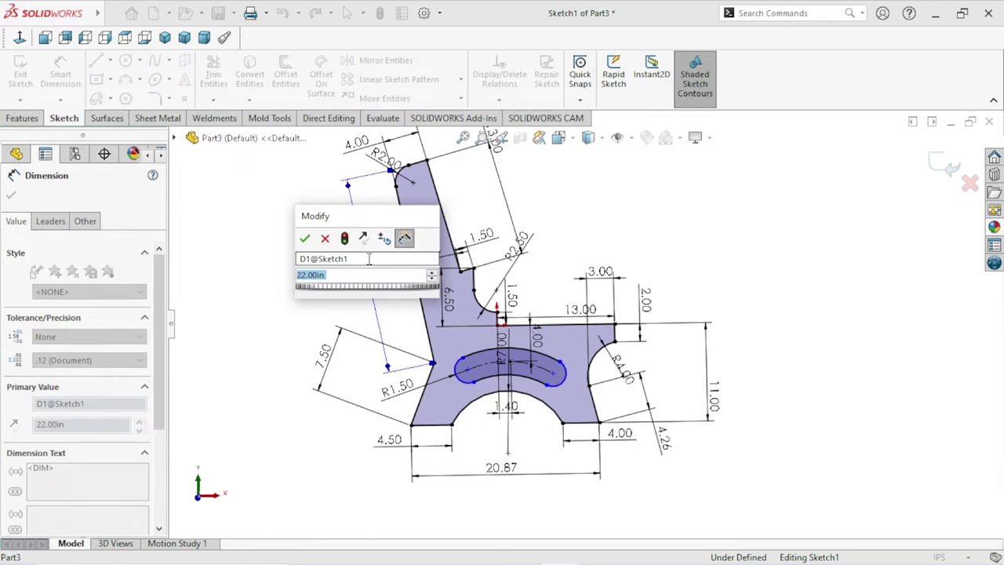
{"action": "left_click", "coordinate": [306, 237]}
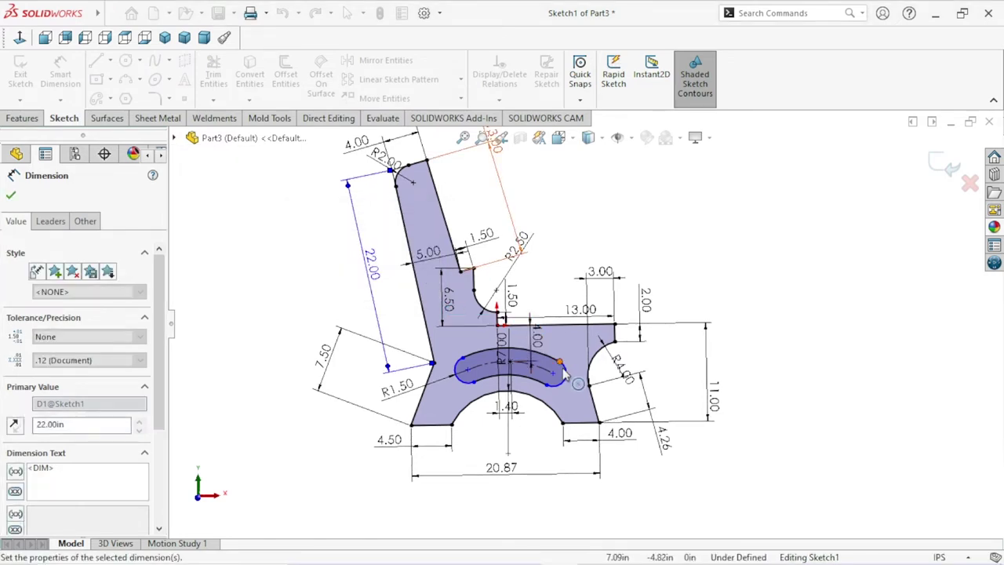
{"action": "scroll", "coordinate": [564, 375], "scroll_direction": "up", "scroll_amount": 3}
{"action": "scroll", "coordinate": [580, 376], "scroll_direction": "down", "scroll_amount": 1}
{"action": "scroll", "coordinate": [599, 376], "scroll_direction": "down", "scroll_amount": 2}
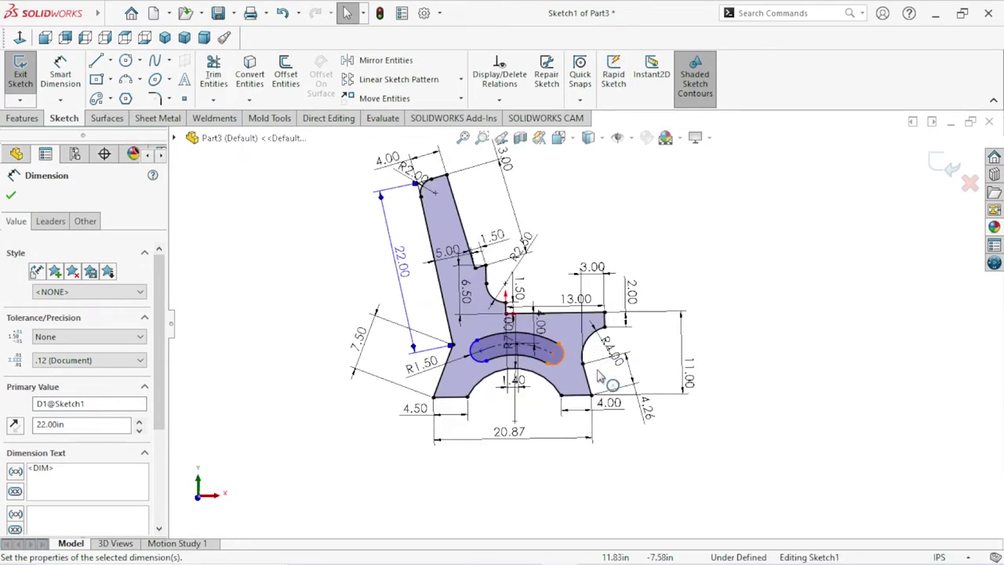
{"action": "scroll", "coordinate": [604, 386], "scroll_direction": "down", "scroll_amount": 1}
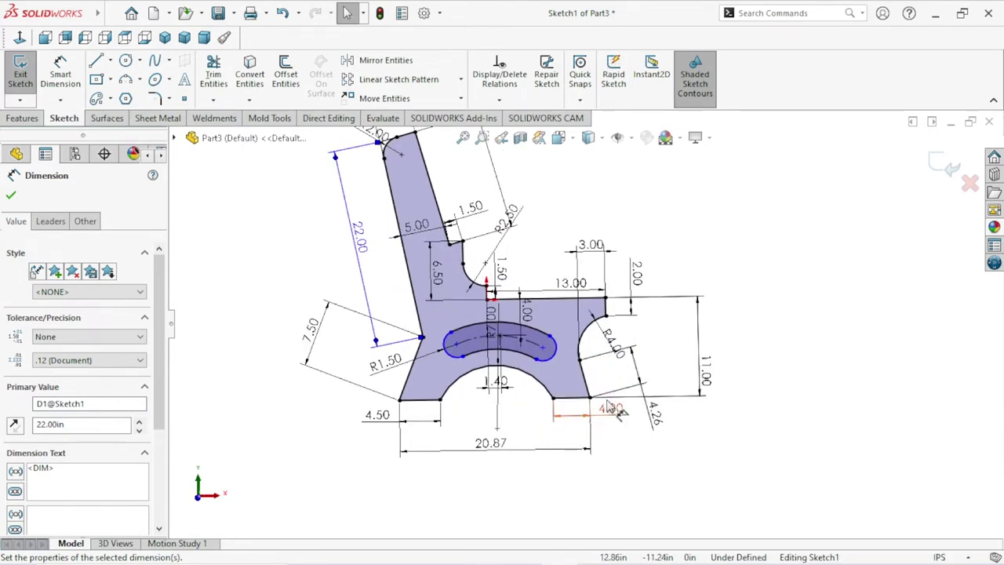
{"action": "scroll", "coordinate": [610, 408], "scroll_direction": "down", "scroll_amount": 1}
{"action": "left_click", "coordinate": [611, 408]}
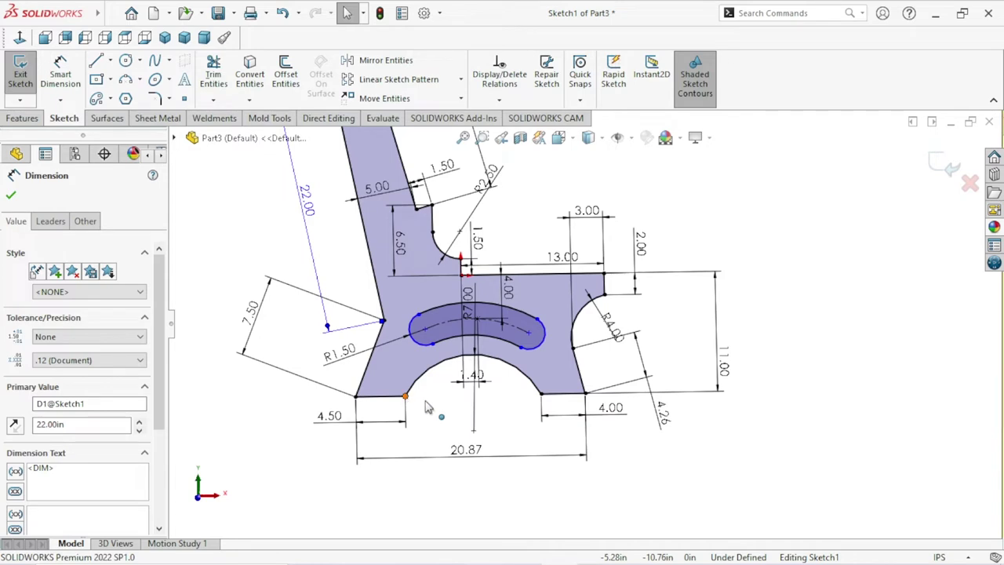
- Add a driven 12.37 in dimension between the arch opening's two bottom corners
{"action": "left_click", "coordinate": [407, 398]}
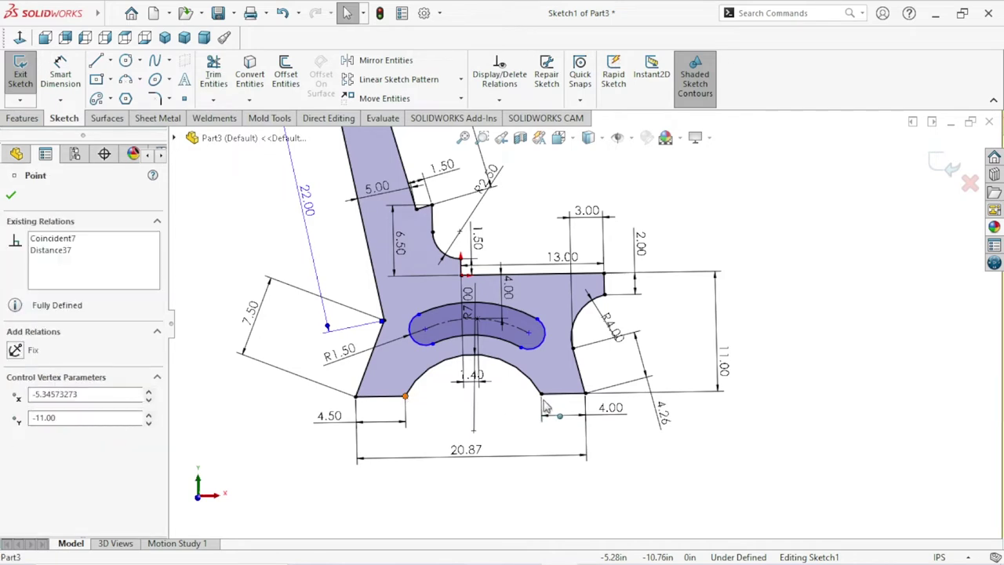
{"action": "left_click", "coordinate": [67, 92]}
{"action": "left_click", "coordinate": [407, 397]}
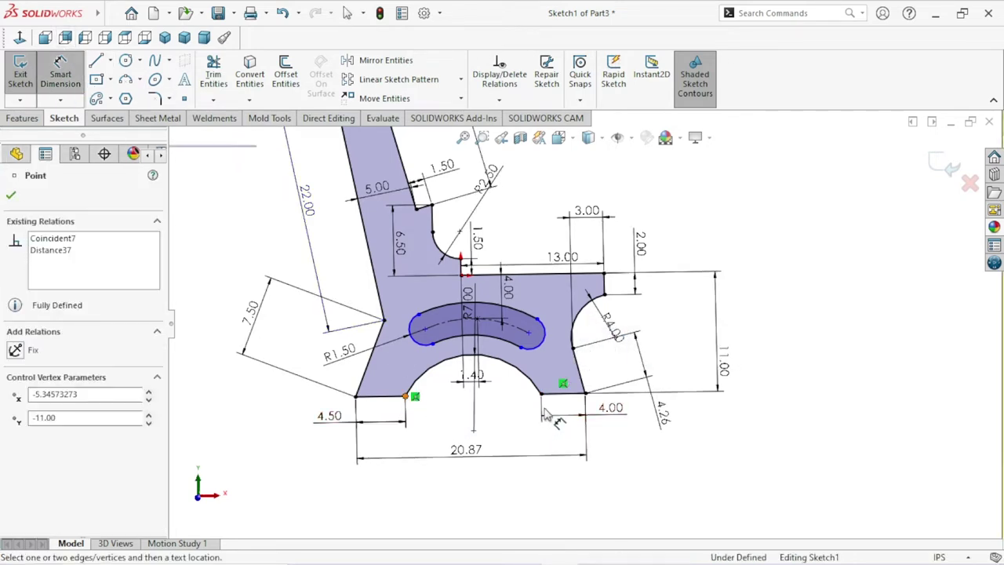
{"action": "left_click", "coordinate": [541, 394]}
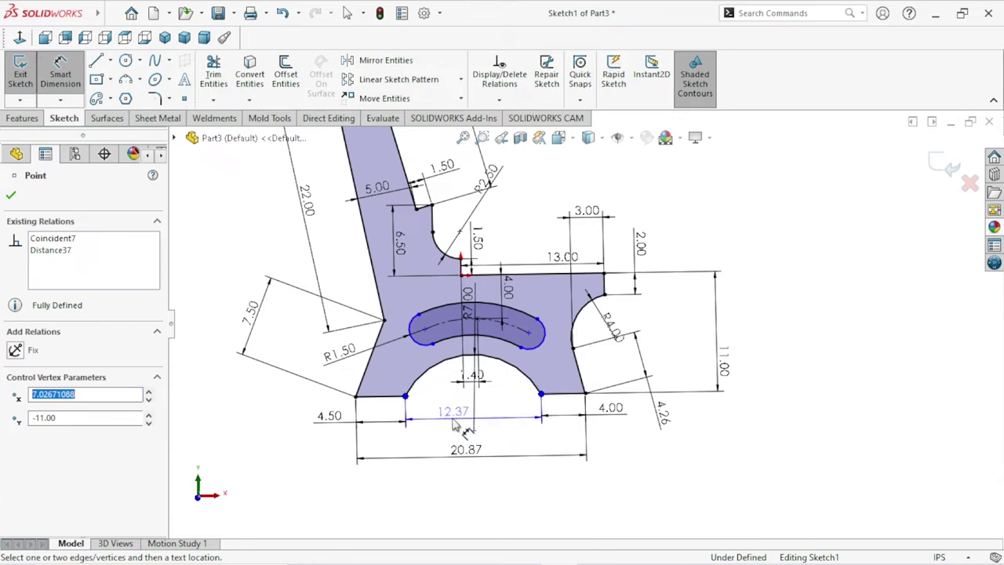
{"action": "left_click", "coordinate": [454, 425]}
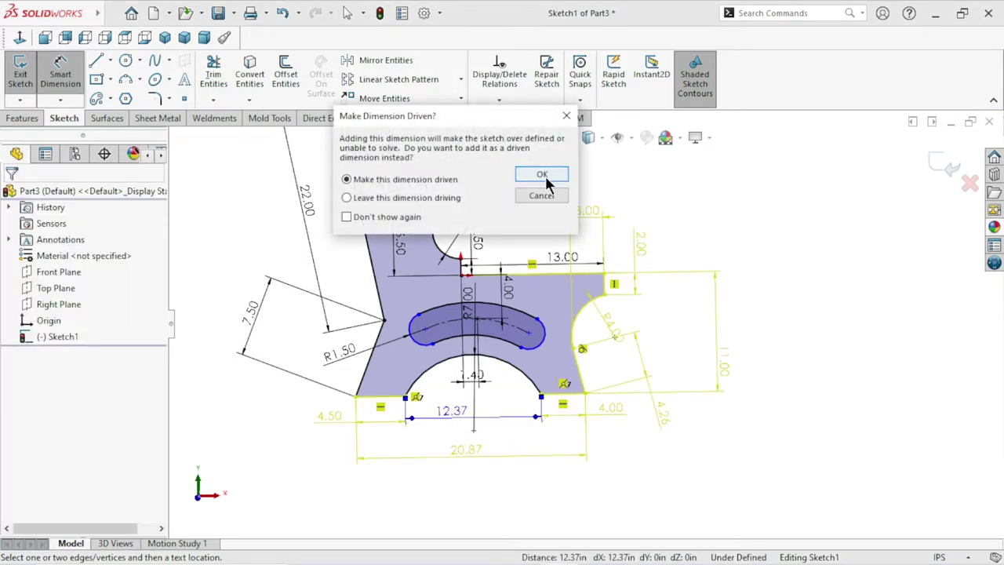
{"action": "left_click", "coordinate": [544, 174]}
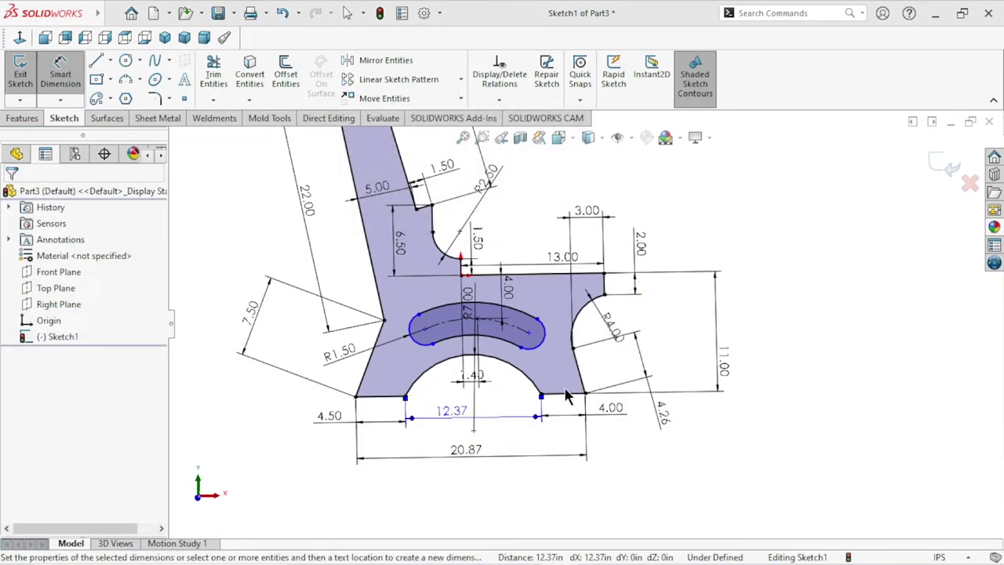
{"action": "key", "text": "ctrl+8"}
{"action": "scroll", "coordinate": [596, 313], "scroll_direction": "down", "scroll_amount": 2}
{"action": "scroll", "coordinate": [588, 334], "scroll_direction": "down", "scroll_amount": 2}
{"action": "scroll", "coordinate": [588, 334], "scroll_direction": "down", "scroll_amount": 2}
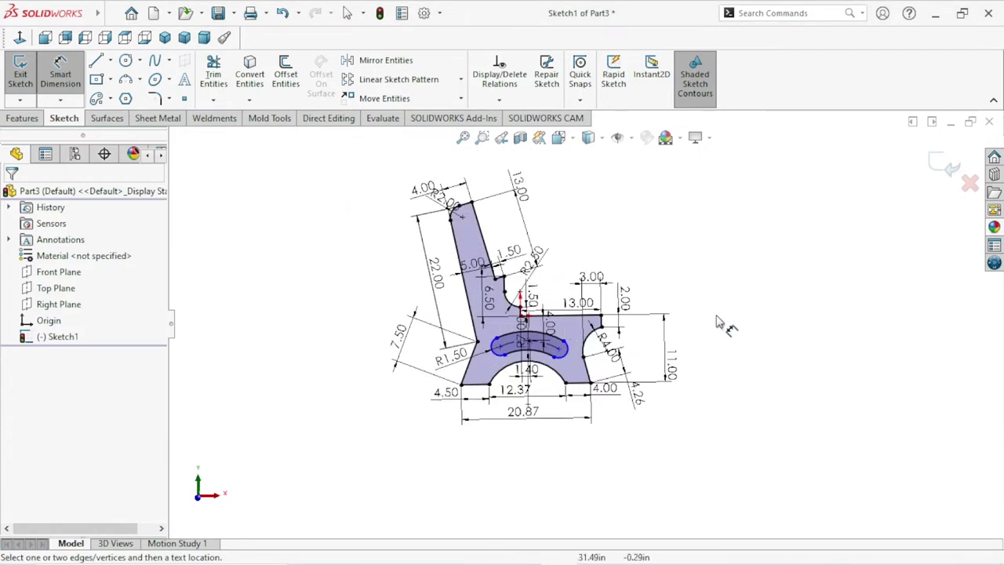
{"action": "left_click", "coordinate": [32, 117]}
- Extrude the bench profile 48 in with a Mid Plane end condition as Boss-Extrude1
{"action": "left_click", "coordinate": [31, 86]}
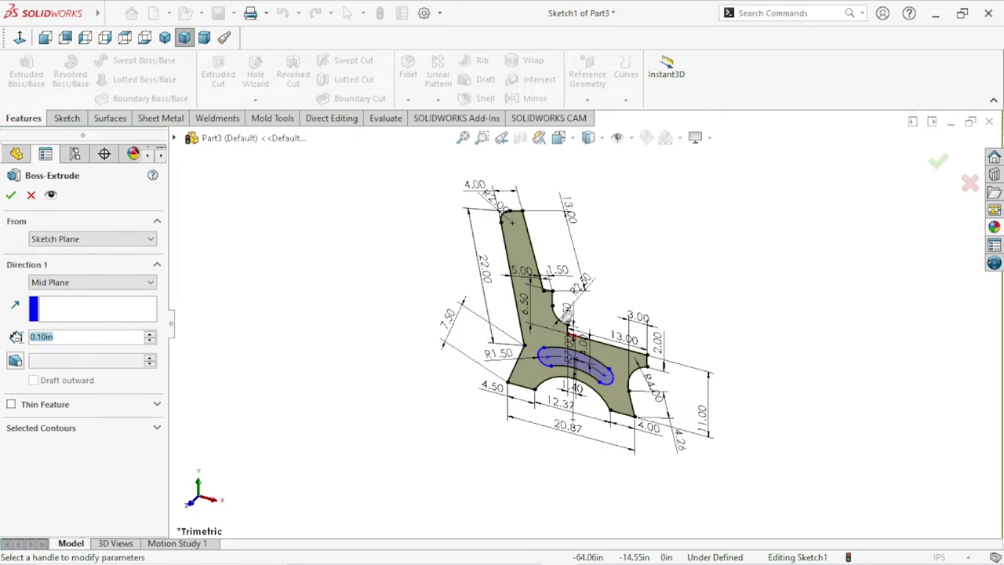
{"action": "left_click", "coordinate": [69, 284]}
{"action": "left_click", "coordinate": [55, 343]}
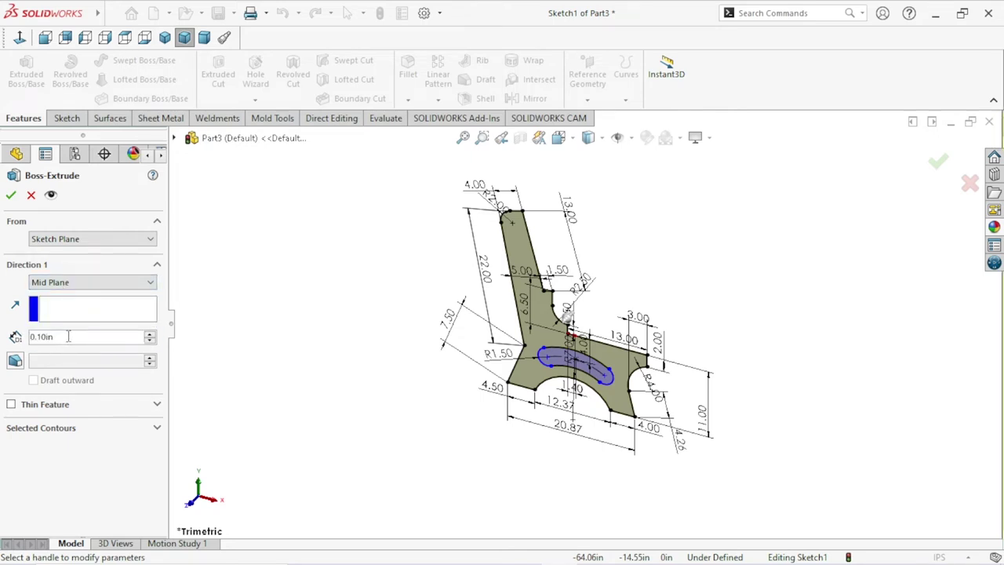
{"action": "type", "text": "48"}
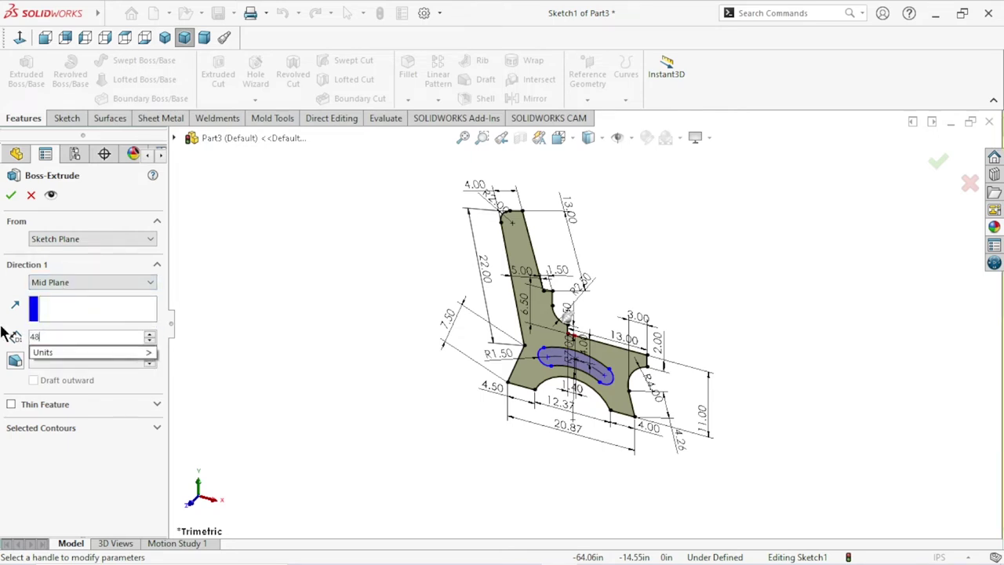
{"action": "key", "text": "Return"}
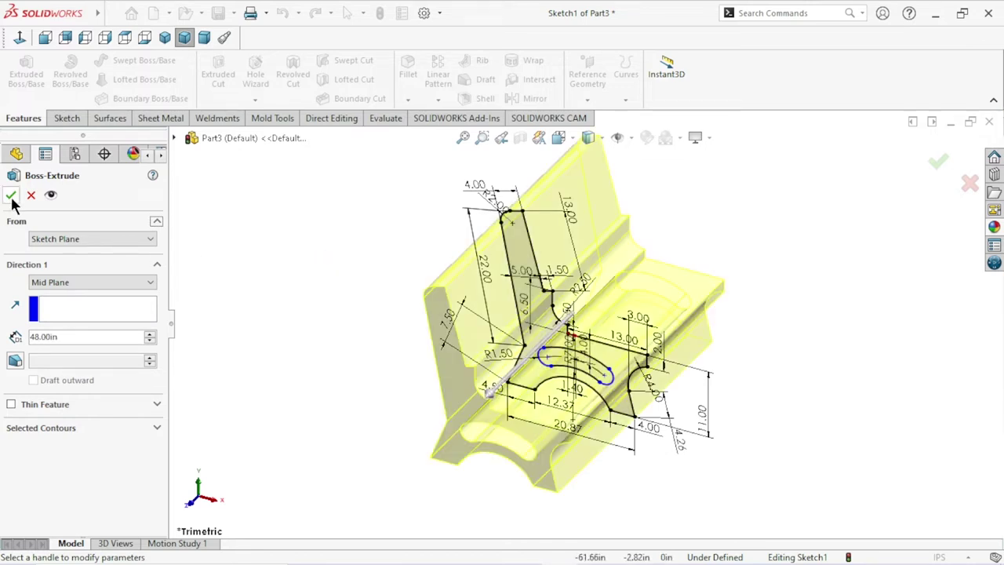
{"action": "left_click", "coordinate": [11, 197]}
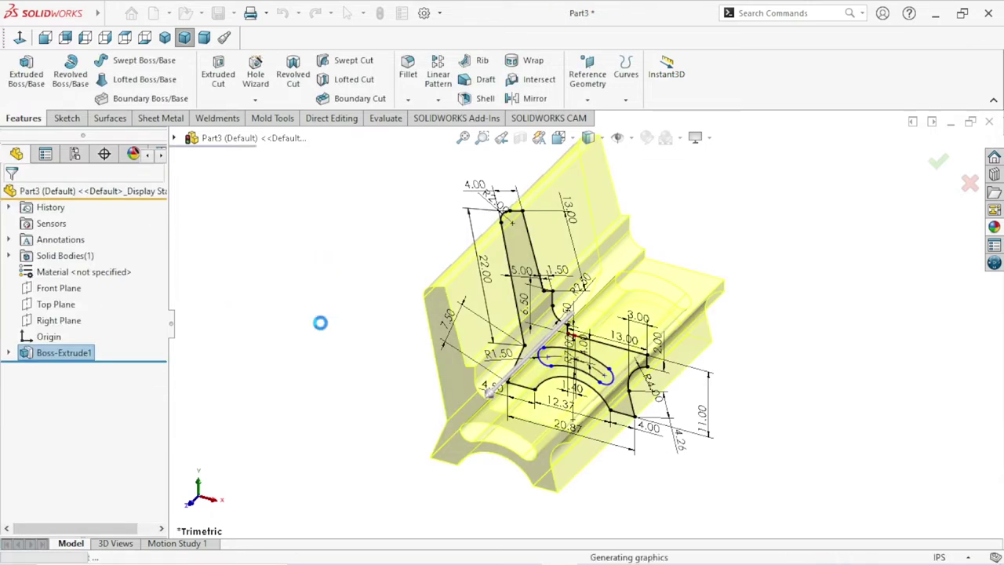
{"action": "mouse_move", "coordinate": [578, 381]}
{"action": "middle_mouse_down"}
{"action": "mouse_move", "coordinate": [588, 291]}
{"action": "mouse_move", "coordinate": [537, 294]}
{"action": "mouse_move", "coordinate": [529, 280]}
{"action": "mouse_move", "coordinate": [598, 274]}
{"action": "mouse_move", "coordinate": [597, 291]}
{"action": "mouse_move", "coordinate": [578, 276]}
{"action": "mouse_move", "coordinate": [613, 283]}
{"action": "mouse_move", "coordinate": [576, 294]}
{"action": "mouse_move", "coordinate": [584, 293]}
{"action": "middle_mouse_up"}
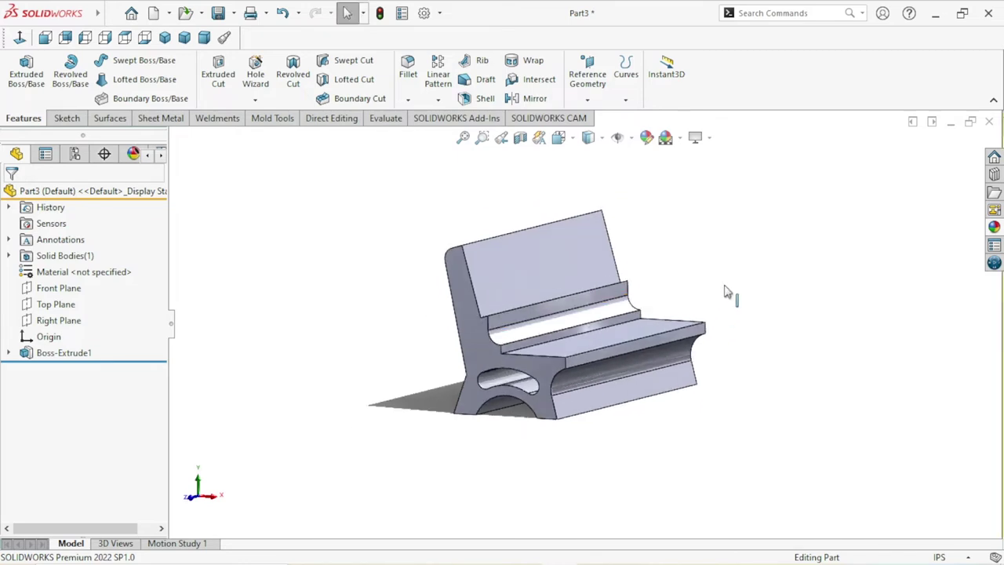
{"action": "middle_click_drag", "start_coordinate": [578, 363], "coordinate": [572, 353]}
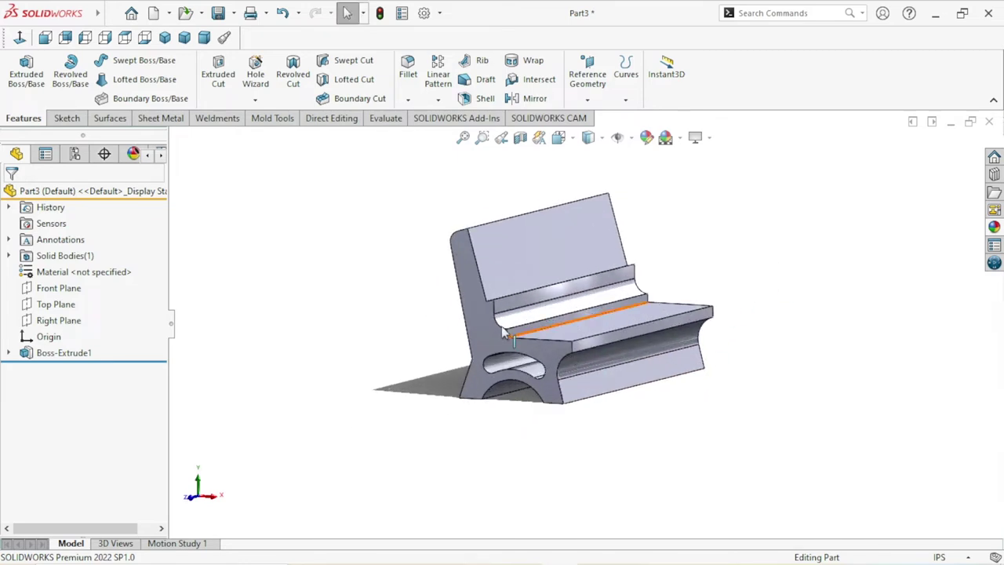
{"action": "left_click", "coordinate": [10, 353]}
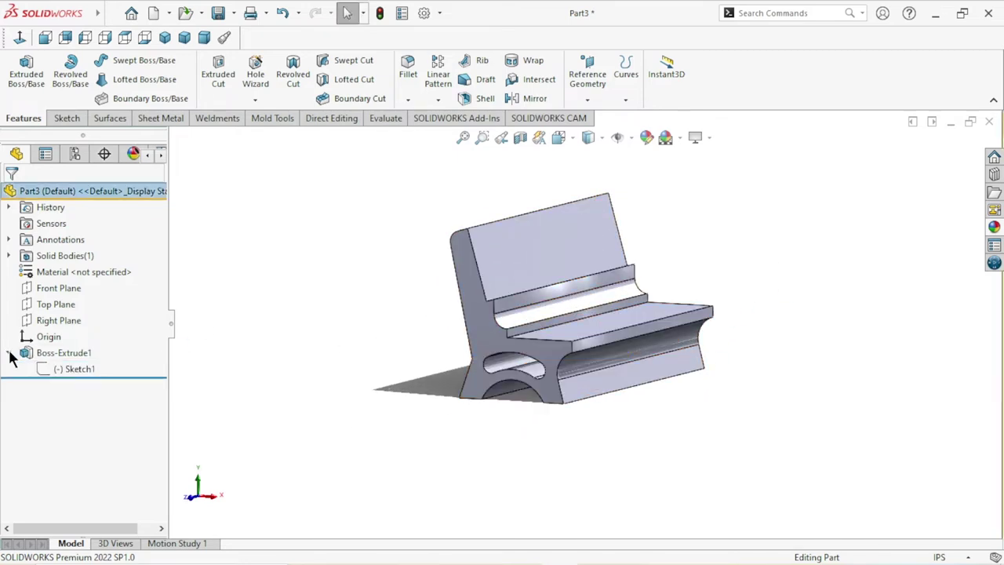
{"action": "left_click", "coordinate": [71, 368]}
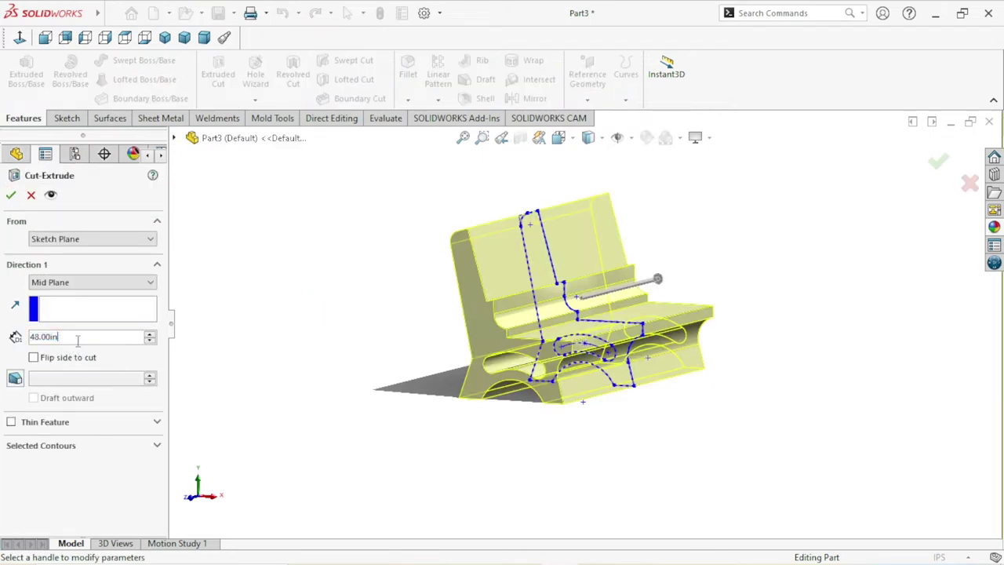
- Cut away the middle 38 in with a Mid Plane Extruded Cut, keeping both leg bodies
{"action": "type", "text": "38"}
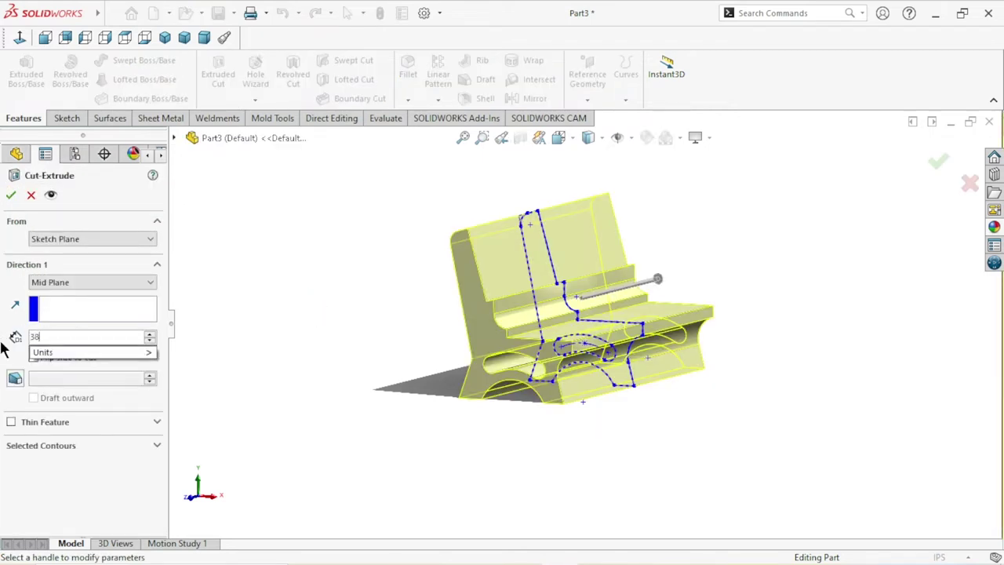
{"action": "key", "text": "Return"}
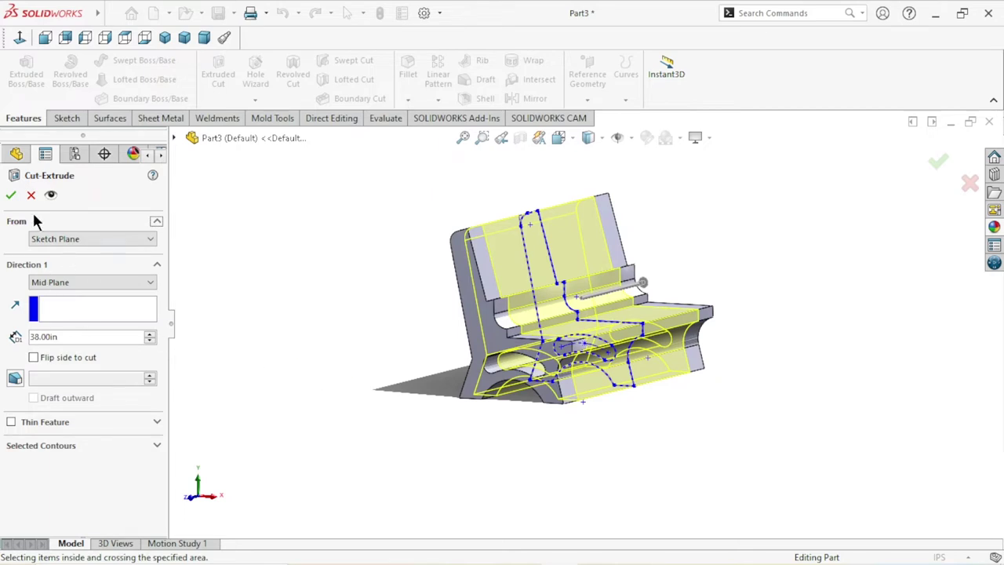
{"action": "left_click", "coordinate": [11, 196]}
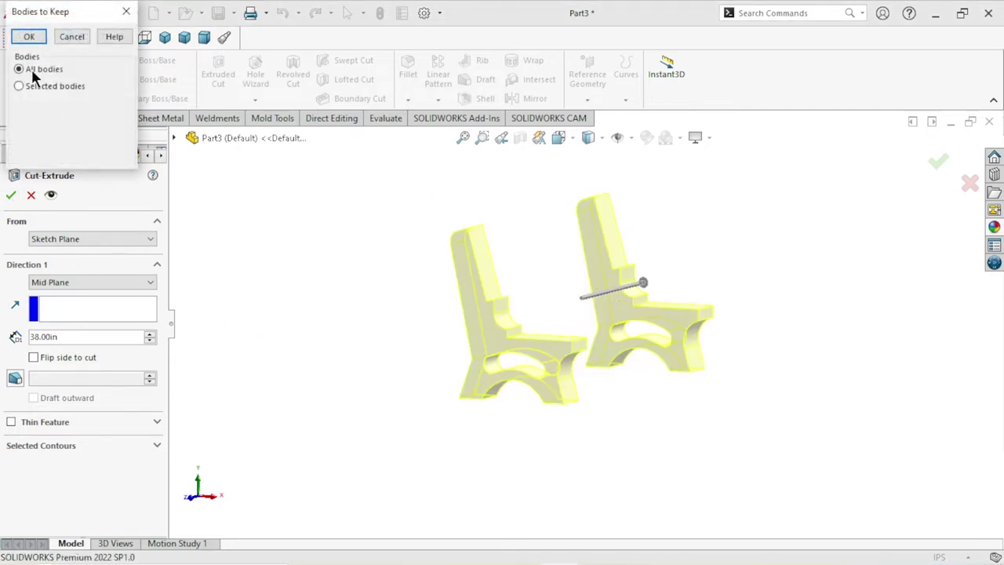
{"action": "left_click", "coordinate": [29, 40]}
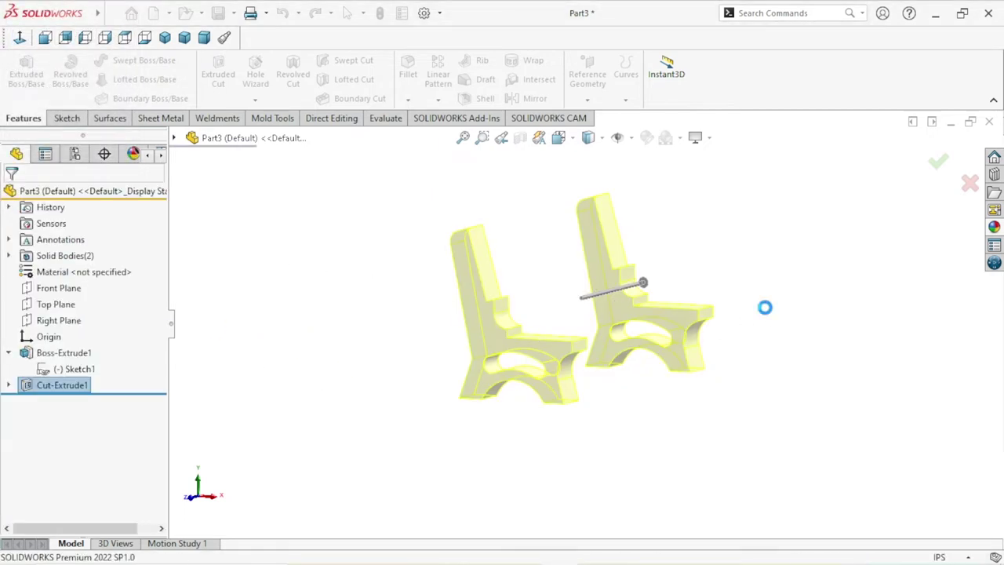
{"action": "mouse_move", "coordinate": [768, 316]}
{"action": "middle_mouse_down"}
{"action": "mouse_move", "coordinate": [776, 306]}
{"action": "mouse_move", "coordinate": [760, 317]}
{"action": "middle_mouse_up"}
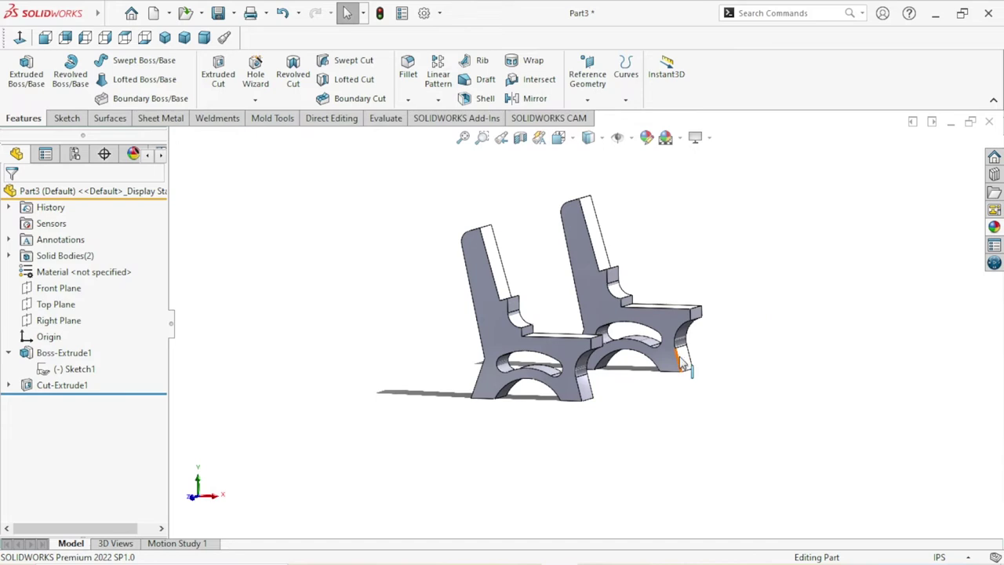
{"action": "mouse_move", "coordinate": [676, 359]}
{"action": "middle_mouse_down"}
{"action": "mouse_move", "coordinate": [713, 316]}
{"action": "mouse_move", "coordinate": [699, 360]}
{"action": "mouse_move", "coordinate": [589, 372]}
{"action": "middle_mouse_up"}
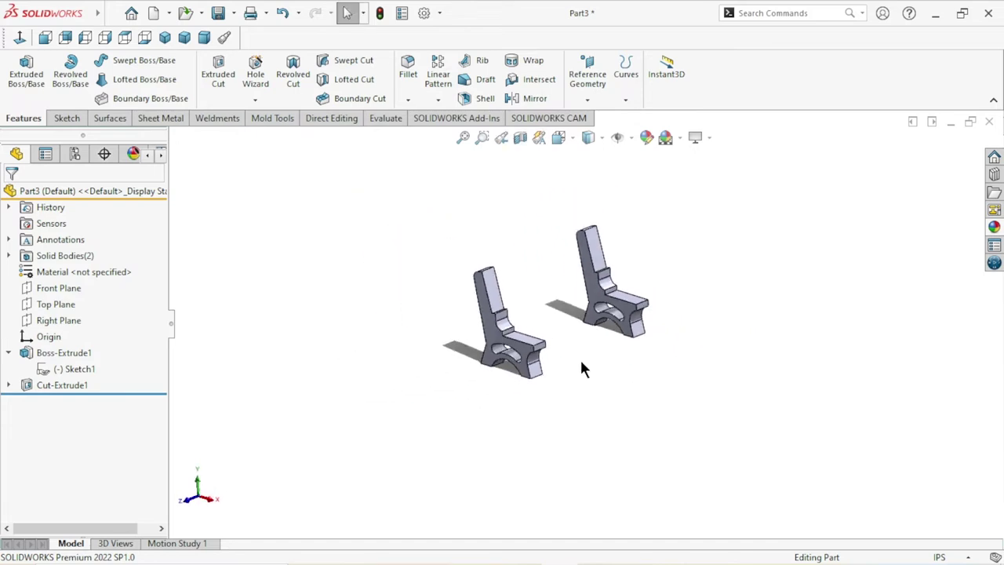
{"action": "left_click", "coordinate": [482, 271]}
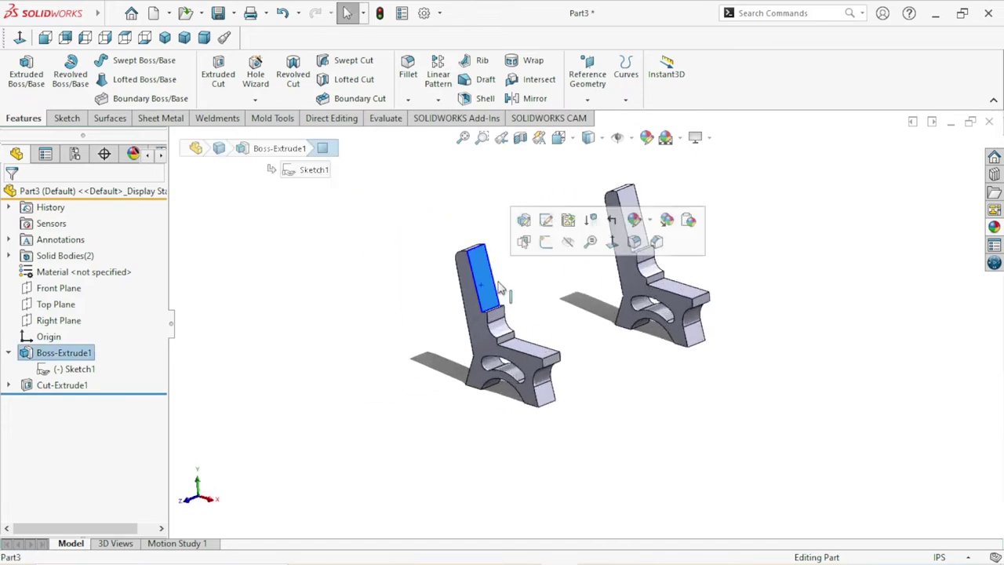
- Start Sketch2 on the leg face, view it normal, and draw a vertical centreline down the left leg
{"action": "left_click", "coordinate": [551, 240]}
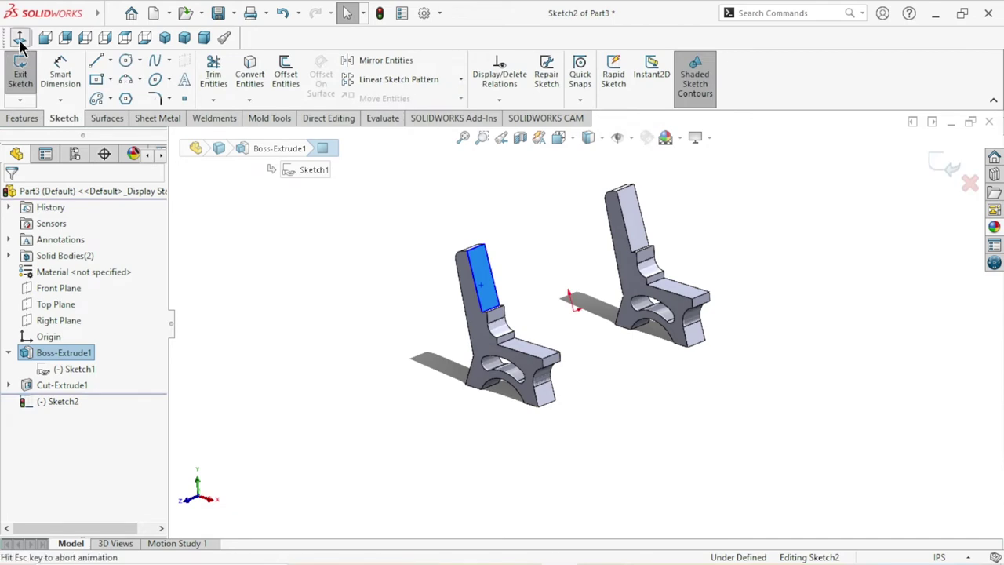
{"action": "scroll", "coordinate": [502, 275], "scroll_direction": "down", "scroll_amount": 2}
{"action": "left_click", "coordinate": [521, 286]}
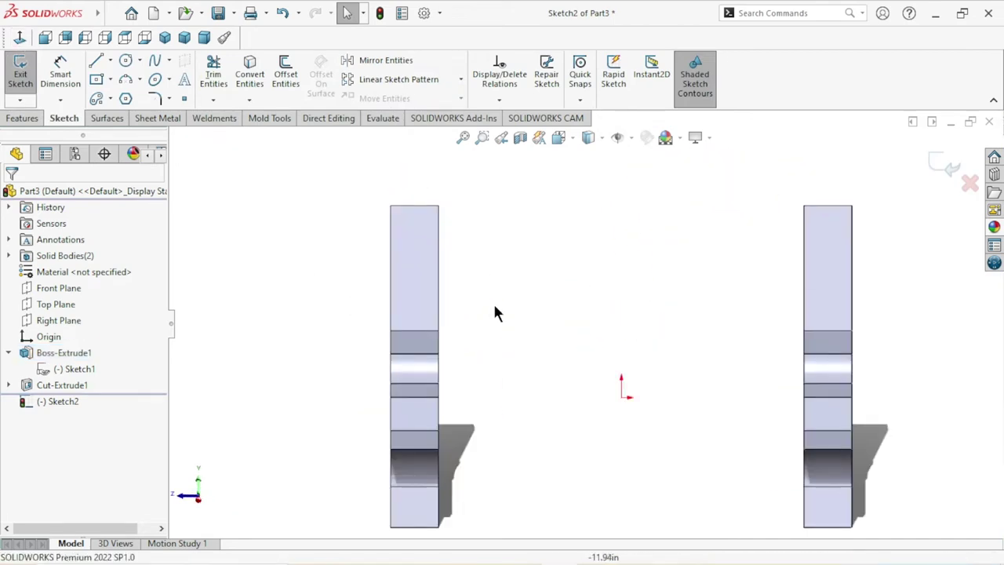
{"action": "left_click", "coordinate": [110, 59]}
{"action": "left_click", "coordinate": [120, 96]}
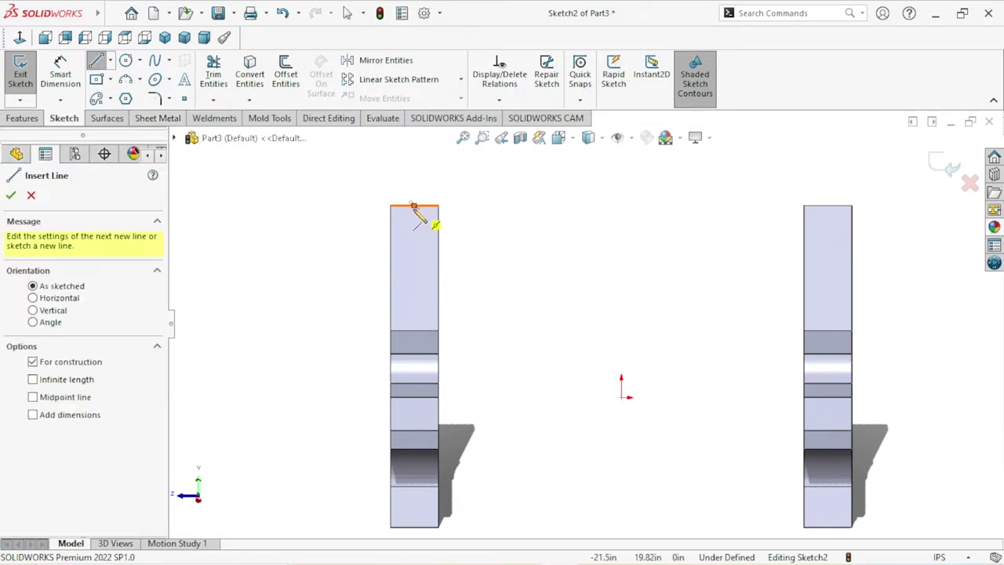
{"action": "left_click", "coordinate": [414, 206]}
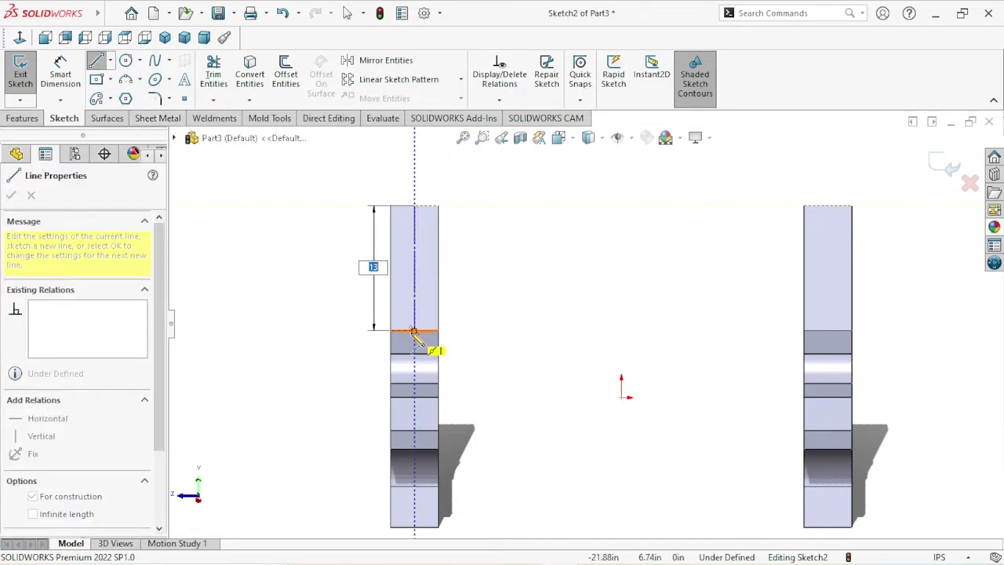
{"action": "left_click", "coordinate": [414, 331]}
{"action": "right_click", "coordinate": [476, 269]}
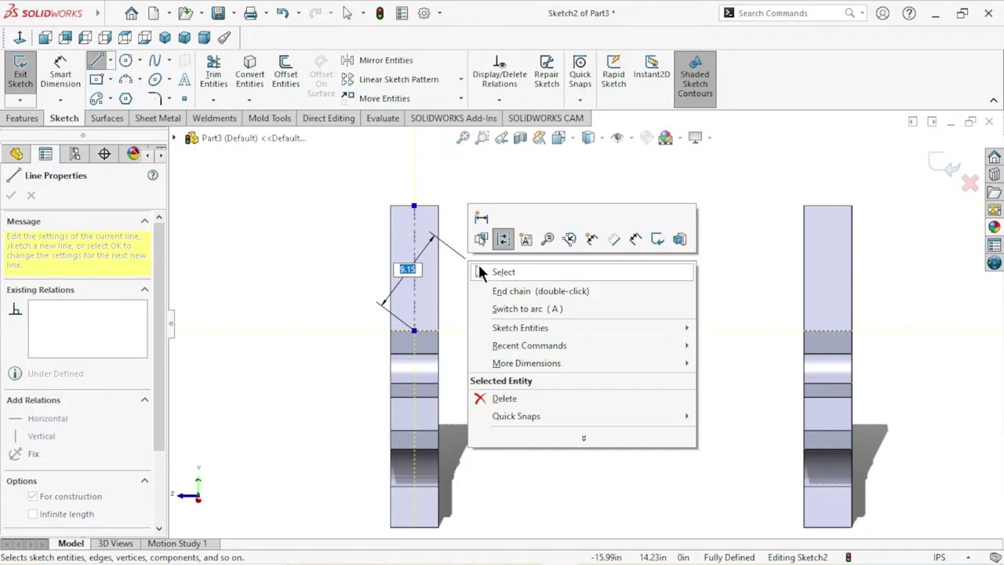
{"action": "left_click", "coordinate": [497, 283]}
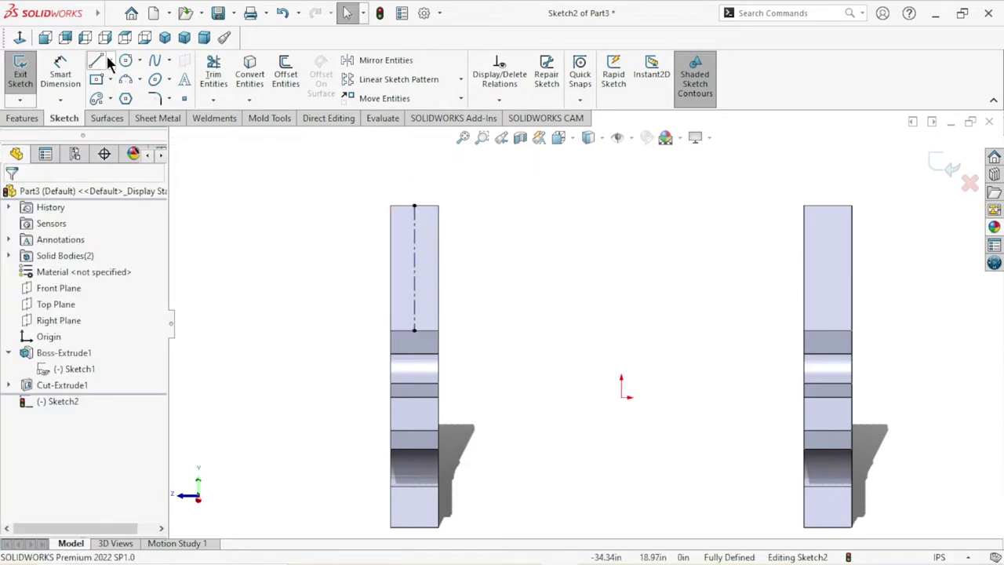
- Draw a matching vertical centreline down the right leg, from top edge to step
{"action": "left_click", "coordinate": [109, 58]}
{"action": "key", "text": "Return"}
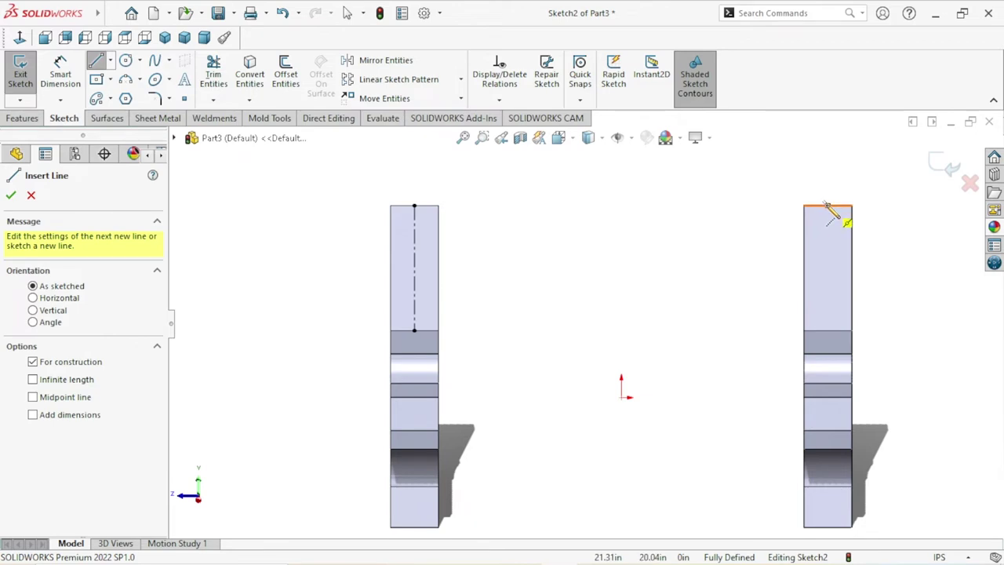
{"action": "left_click", "coordinate": [827, 206]}
{"action": "left_click", "coordinate": [827, 331]}
{"action": "right_click", "coordinate": [730, 296]}
{"action": "left_click", "coordinate": [760, 303]}
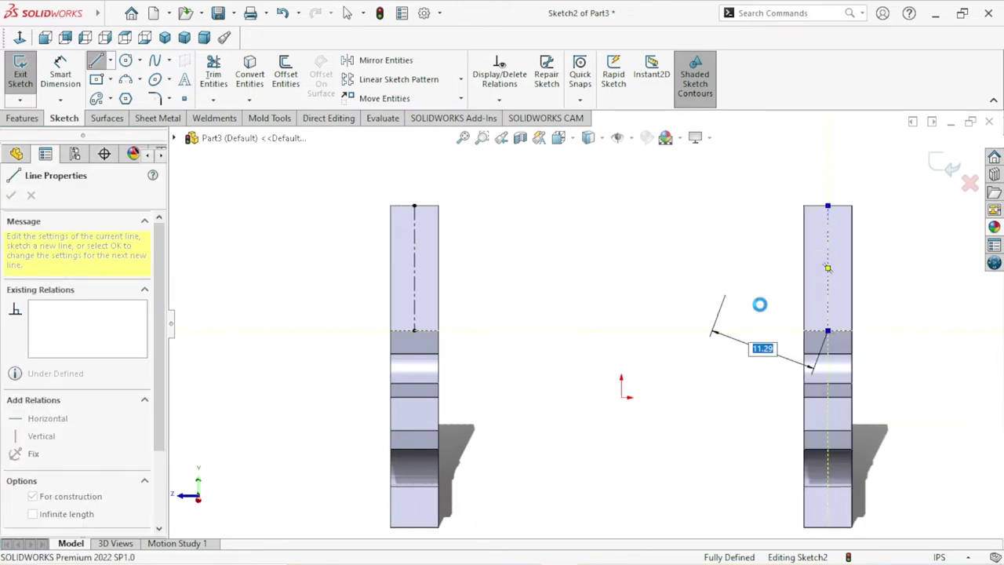
- Place sketch points at the midpoints of both leg centrelines and confirm
{"action": "scroll", "coordinate": [638, 337], "scroll_direction": "up", "scroll_amount": 3}
{"action": "scroll", "coordinate": [637, 336], "scroll_direction": "down", "scroll_amount": 2}
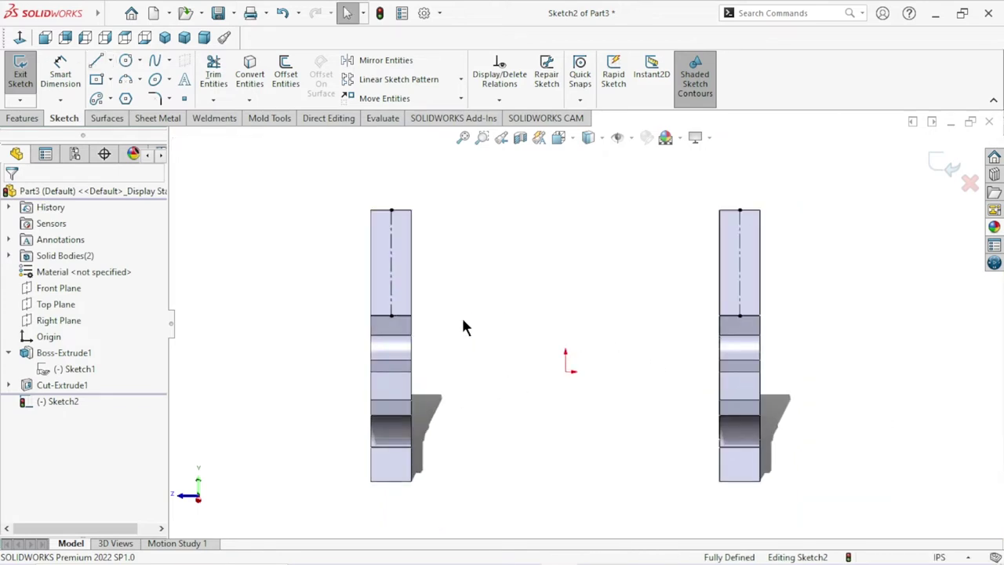
{"action": "left_click", "coordinate": [185, 97]}
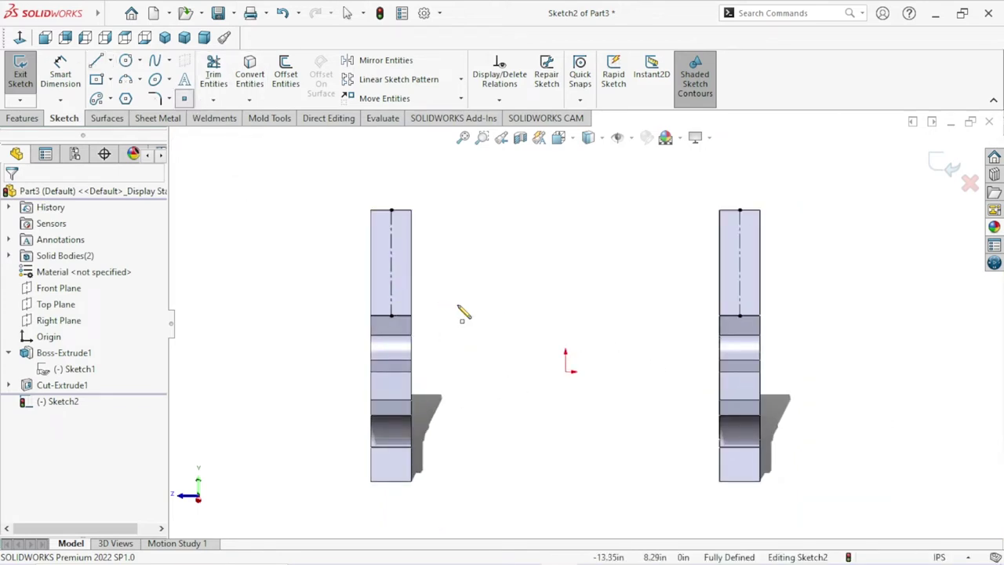
{"action": "left_click", "coordinate": [390, 262]}
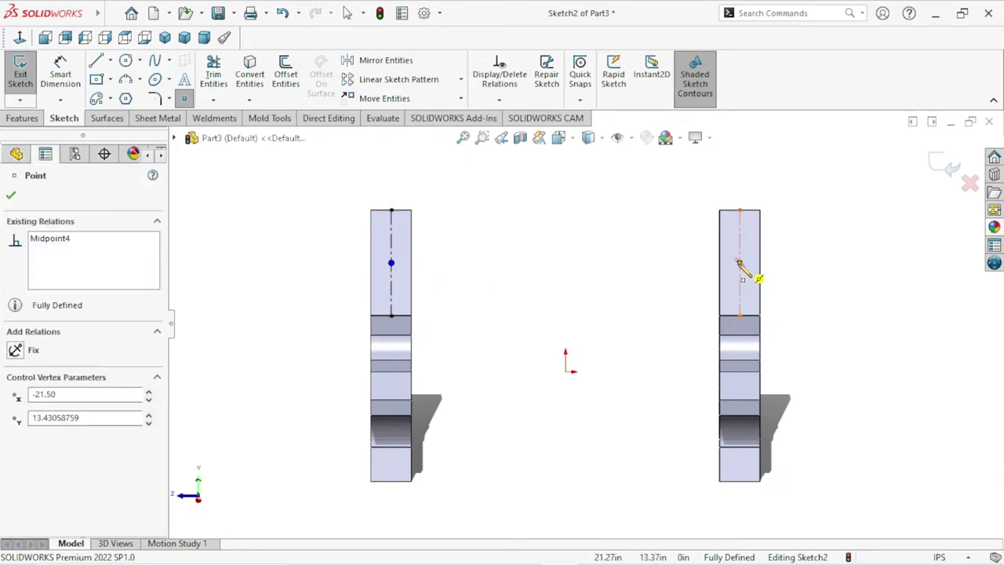
{"action": "left_click", "coordinate": [739, 264]}
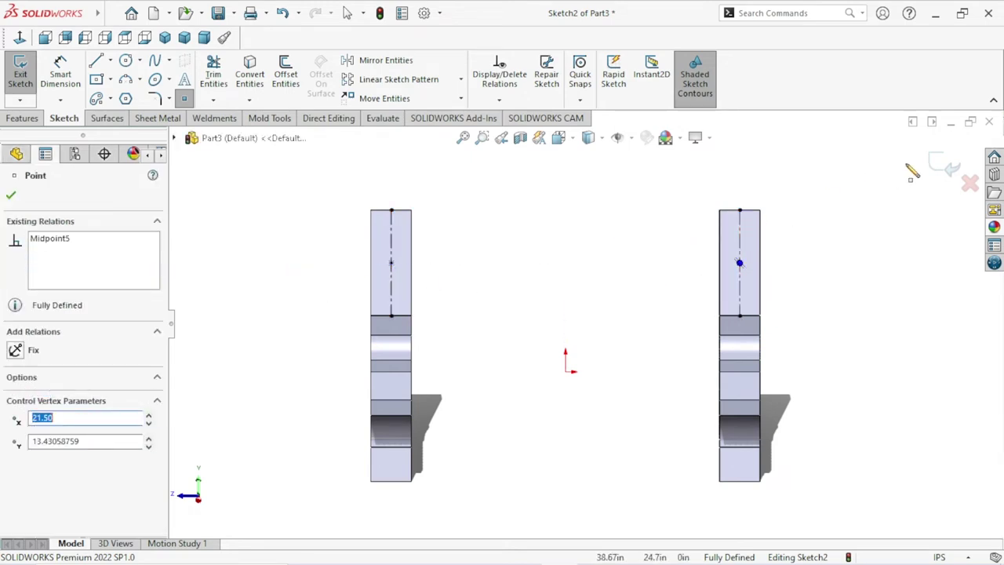
{"action": "left_click", "coordinate": [11, 197]}
{"action": "left_click", "coordinate": [72, 78]}
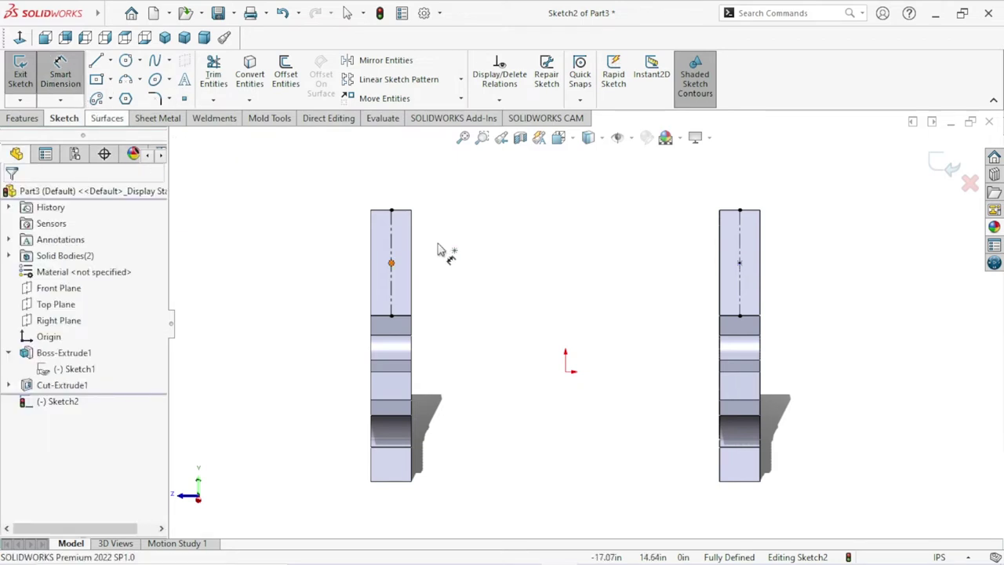
- Add a driven 6.50 dimension from the bottom line to the left midpoint point
{"action": "left_click", "coordinate": [399, 317]}
{"action": "left_click", "coordinate": [392, 264]}
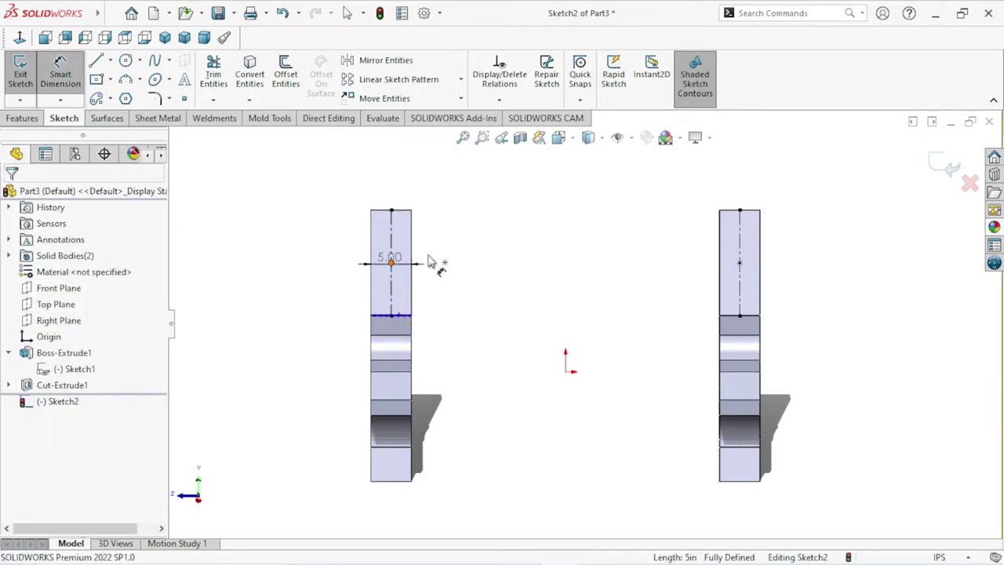
{"action": "left_click", "coordinate": [445, 294]}
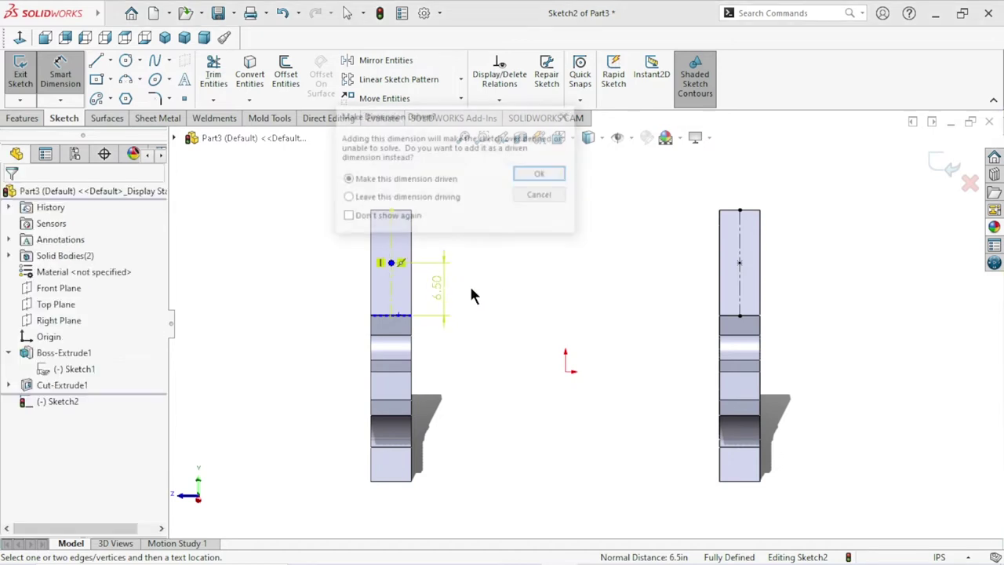
{"action": "left_click", "coordinate": [542, 176]}
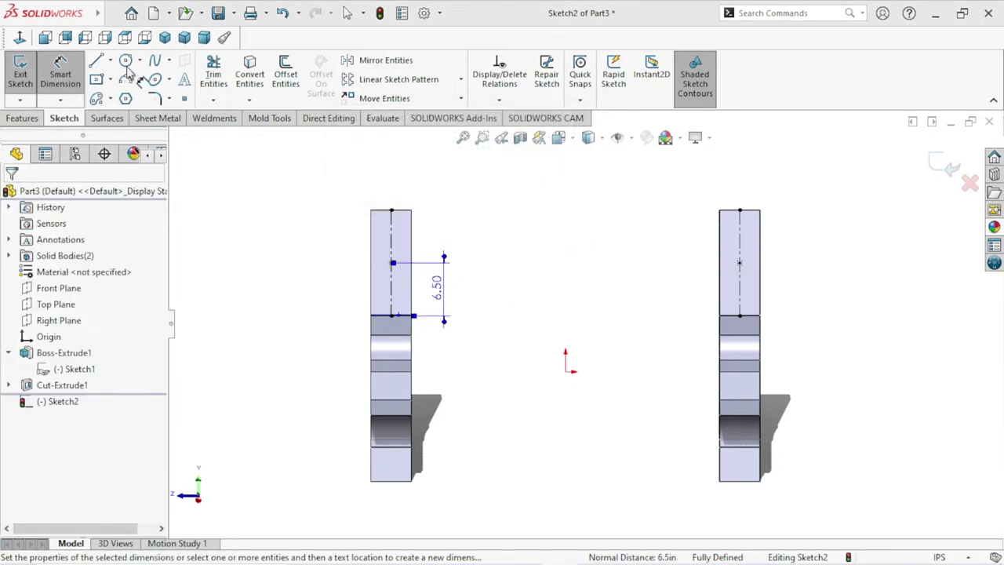
{"action": "left_click", "coordinate": [440, 285]}
{"action": "left_click", "coordinate": [392, 264]}
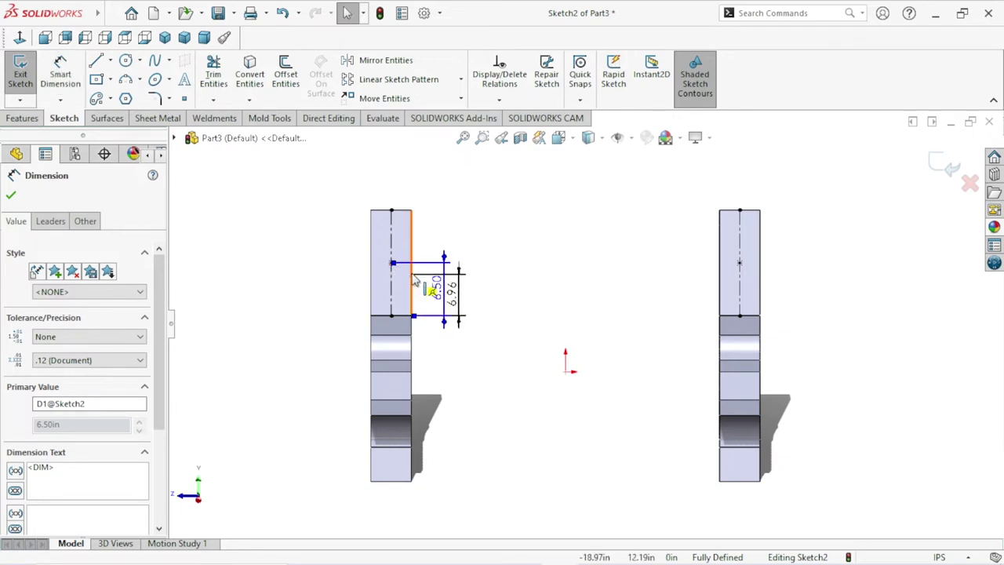
{"action": "key", "text": "Escape"}
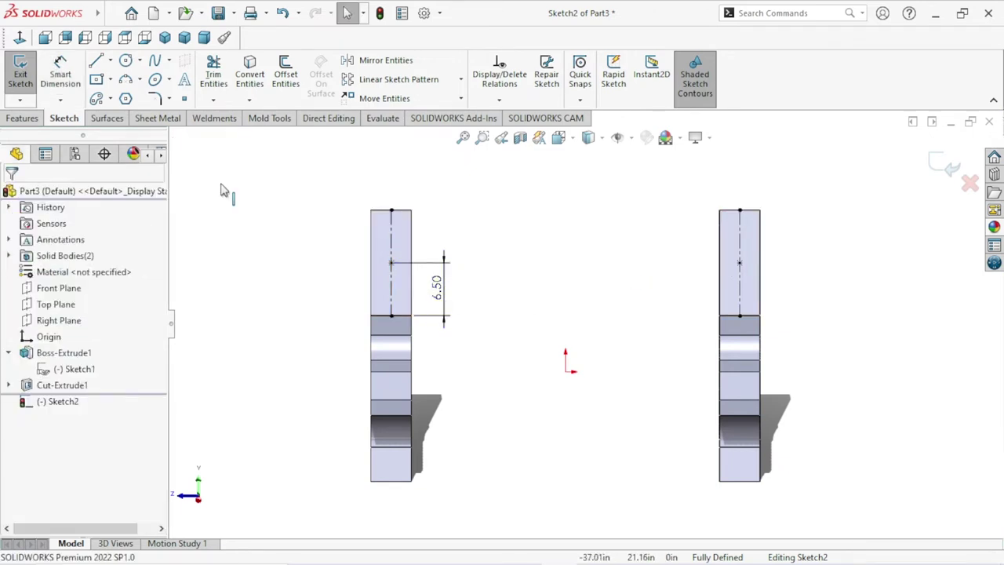
- Add a driven 43.00 spacing dimension between the two midpoint points and exit Sketch2
{"action": "left_click", "coordinate": [63, 79]}
{"action": "left_click", "coordinate": [391, 263]}
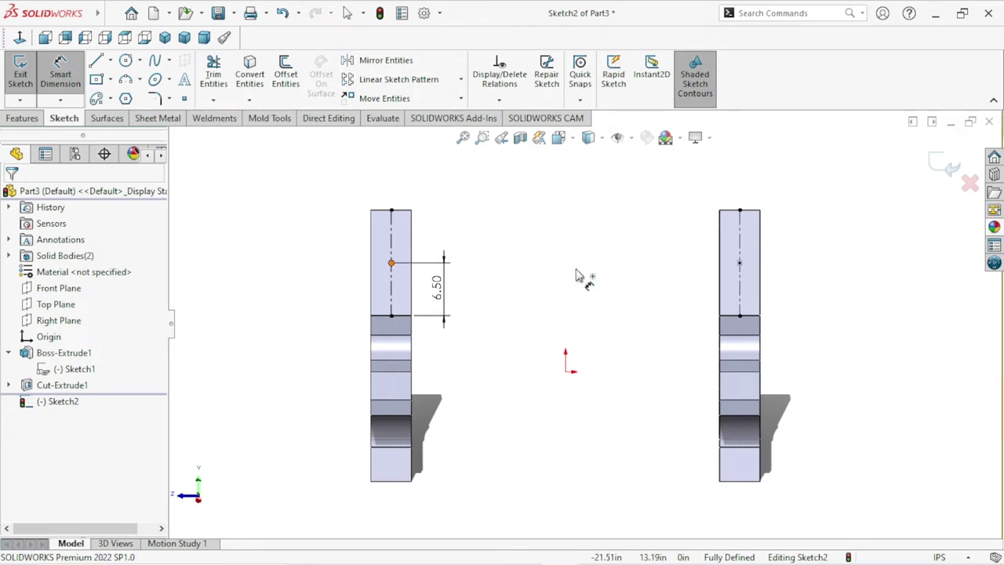
{"action": "left_click", "coordinate": [740, 263]}
{"action": "left_click", "coordinate": [573, 233]}
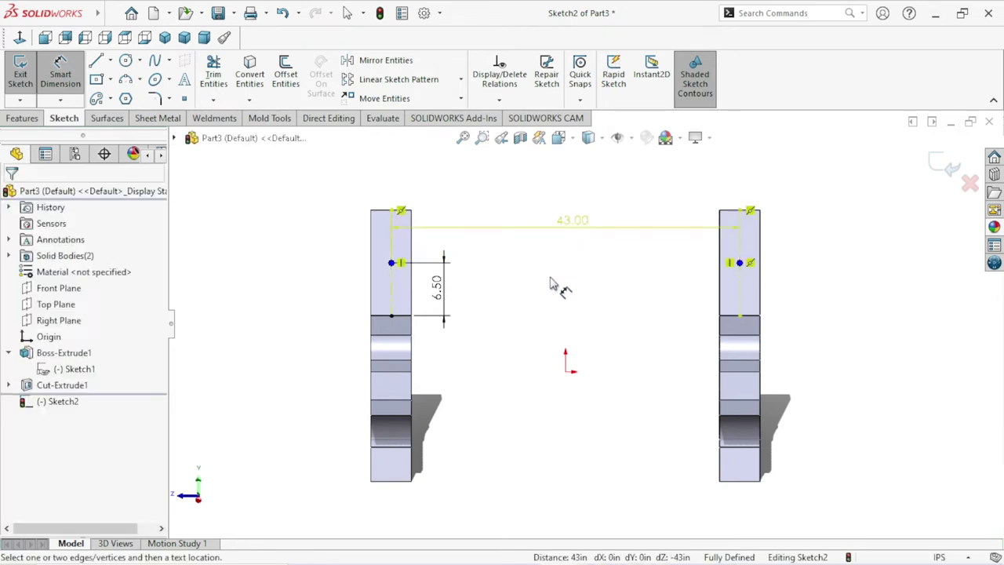
{"action": "left_click", "coordinate": [541, 175]}
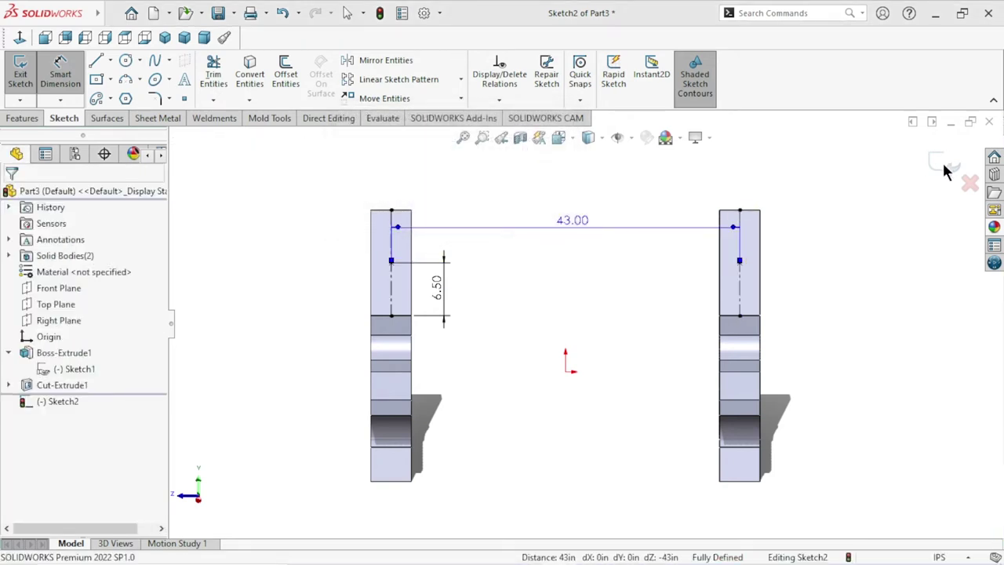
{"action": "left_click", "coordinate": [619, 349]}
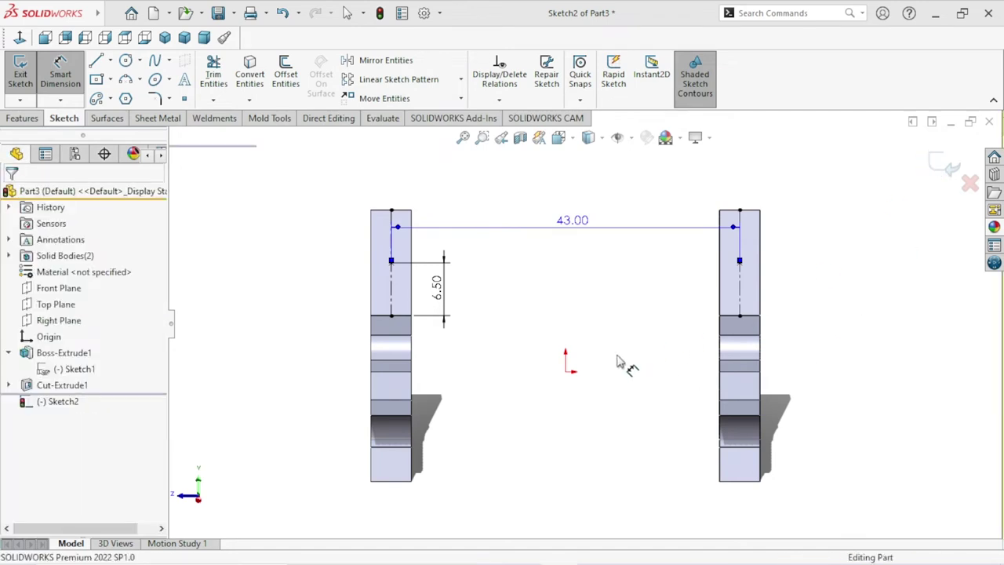
{"action": "key", "text": "ctrl+b"}
- Orbit to a side view and start Sketch3 on the side face of Boss-Extrude1
{"action": "middle_click_drag", "start_coordinate": [616, 358], "coordinate": [553, 367]}
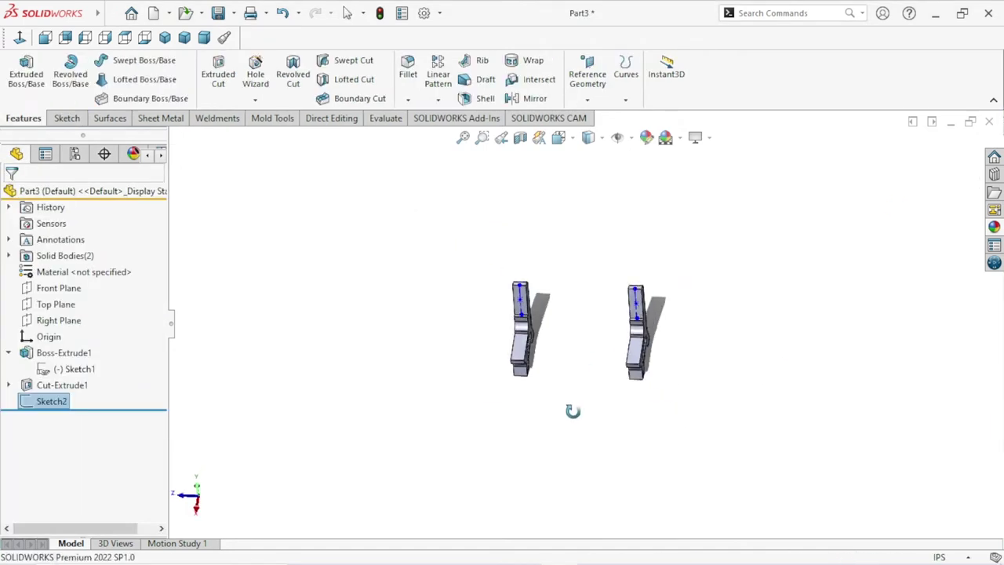
{"action": "scroll", "coordinate": [541, 355], "scroll_direction": "down", "scroll_amount": 3}
{"action": "mouse_move", "coordinate": [607, 358]}
{"action": "middle_mouse_down"}
{"action": "mouse_move", "coordinate": [669, 481]}
{"action": "mouse_move", "coordinate": [511, 381]}
{"action": "middle_mouse_up"}
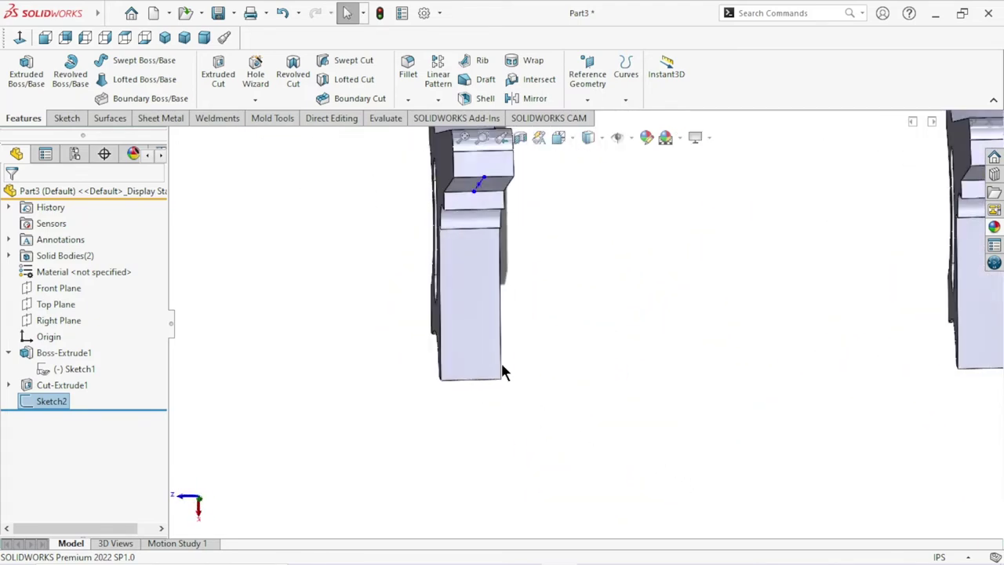
{"action": "left_click", "coordinate": [473, 333]}
{"action": "left_click", "coordinate": [545, 290]}
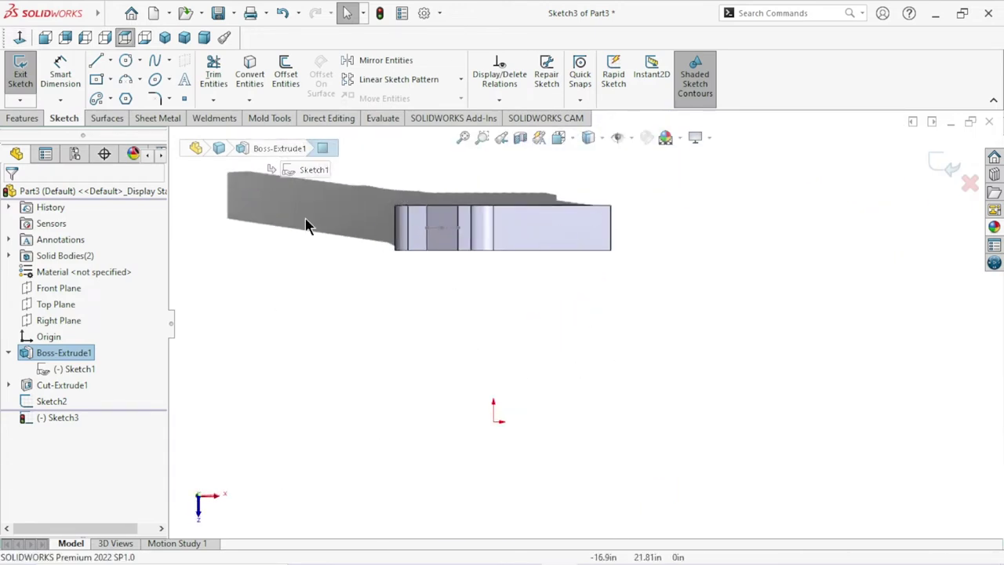
- Turn off Shadows In Shaded Mode and draw a horizontal centreline along the first leg's face
{"action": "left_click", "coordinate": [698, 138]}
{"action": "left_click", "coordinate": [721, 177]}
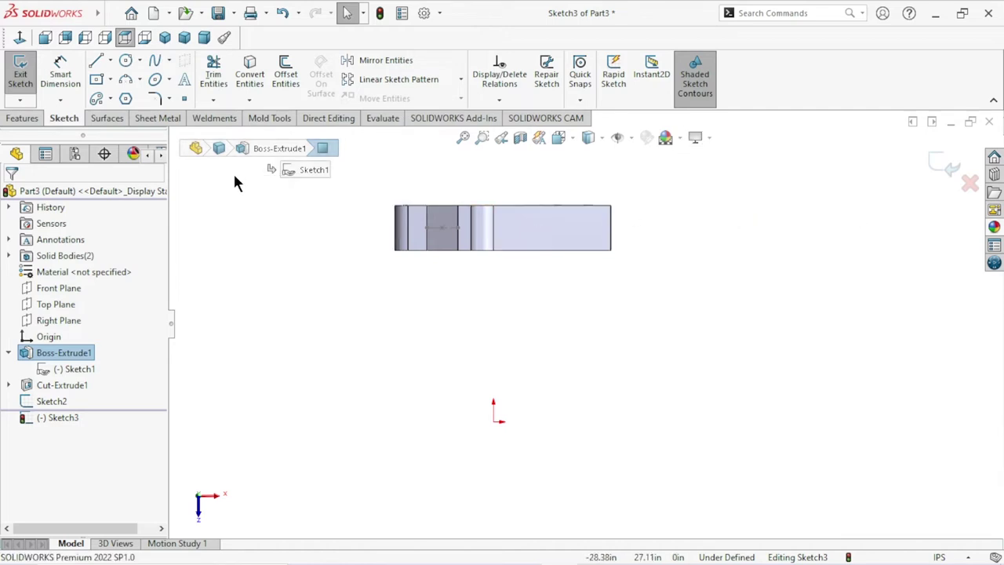
{"action": "left_click", "coordinate": [109, 60]}
{"action": "left_click", "coordinate": [124, 98]}
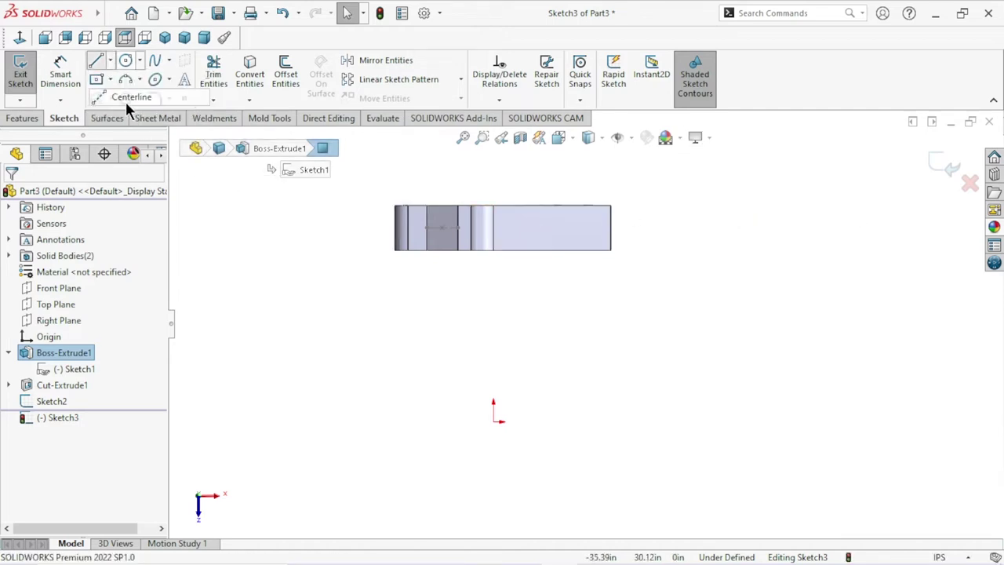
{"action": "left_click", "coordinate": [493, 228]}
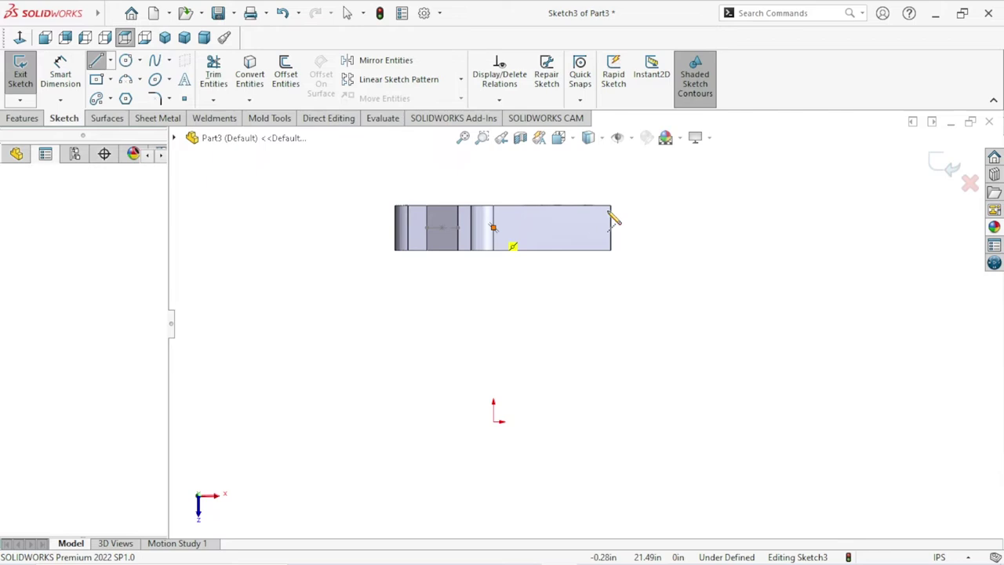
{"action": "left_click", "coordinate": [611, 227]}
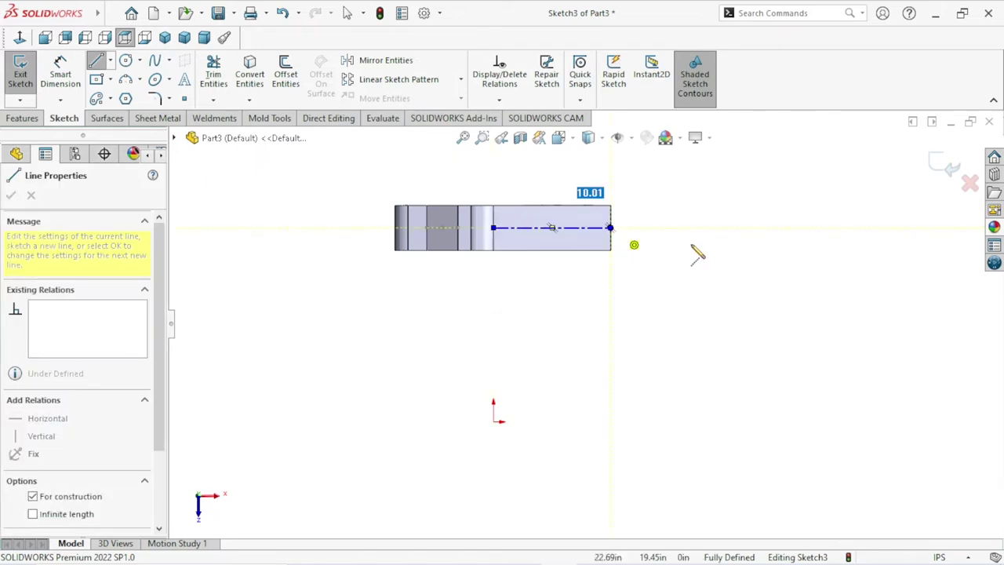
{"action": "right_click", "coordinate": [705, 255]}
{"action": "left_click", "coordinate": [706, 256]}
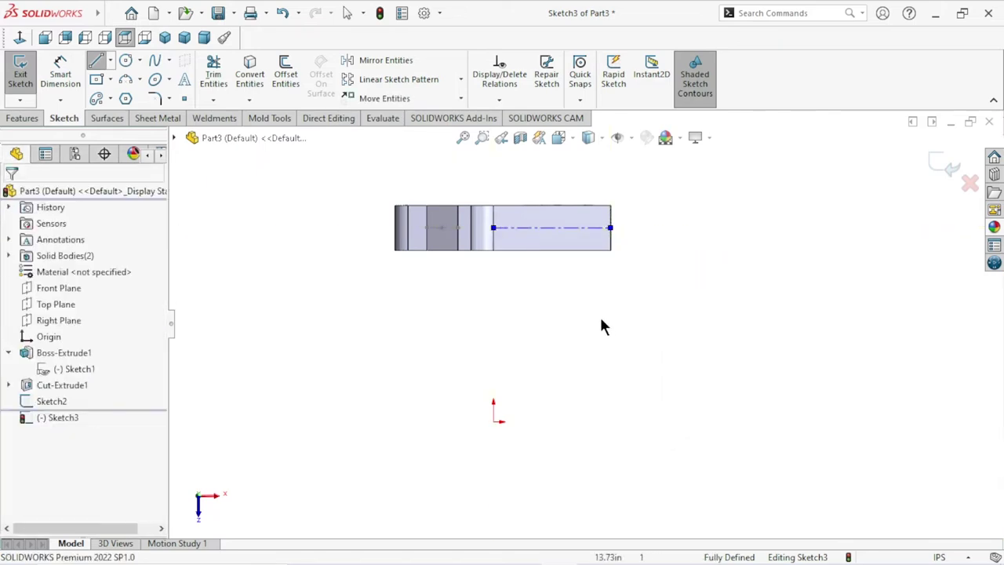
{"action": "key", "text": "ctrl+8"}
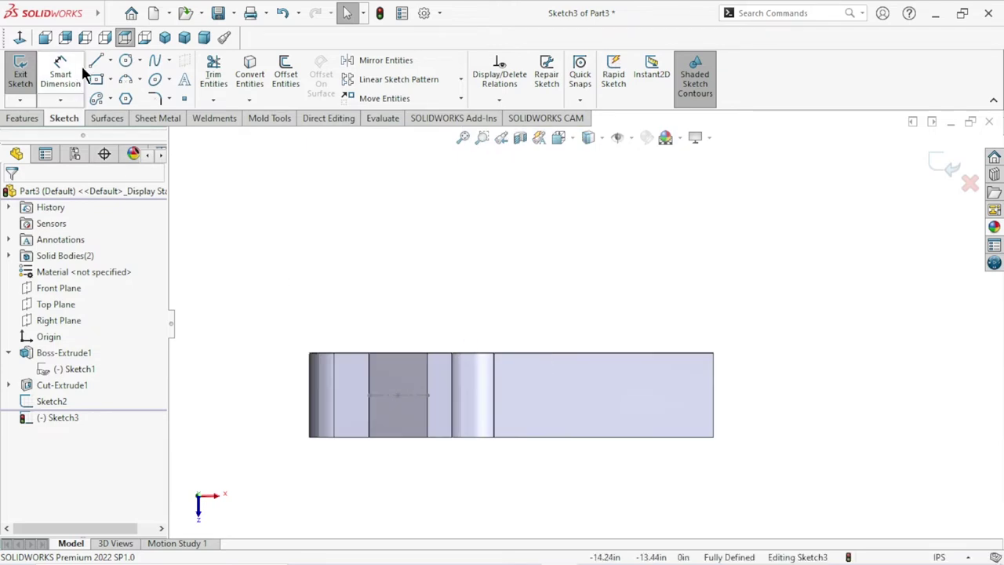
- Draw a second horizontal centreline, 13 long, along the other leg's face
{"action": "left_click", "coordinate": [111, 63]}
{"action": "left_click", "coordinate": [112, 96]}
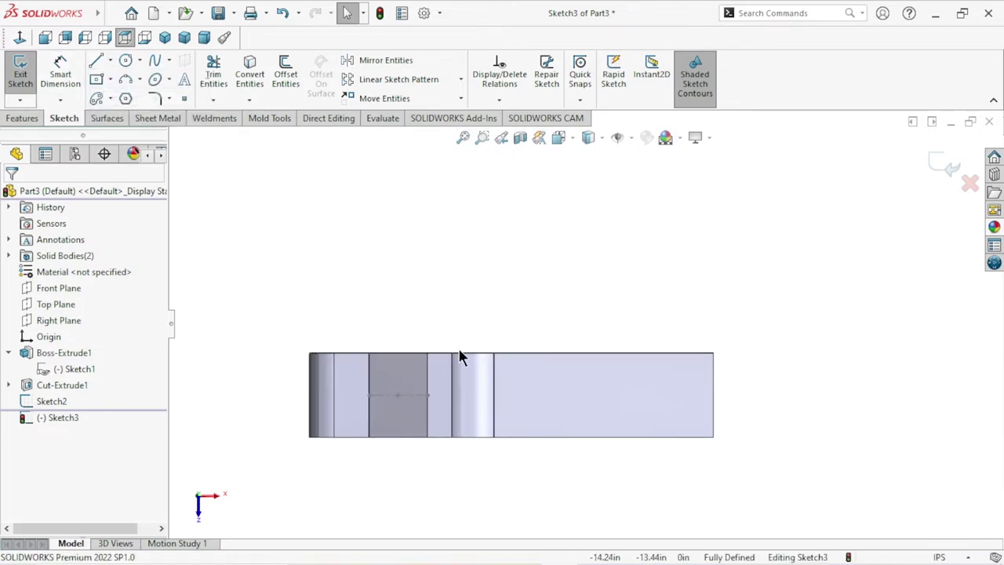
{"action": "left_click", "coordinate": [493, 394]}
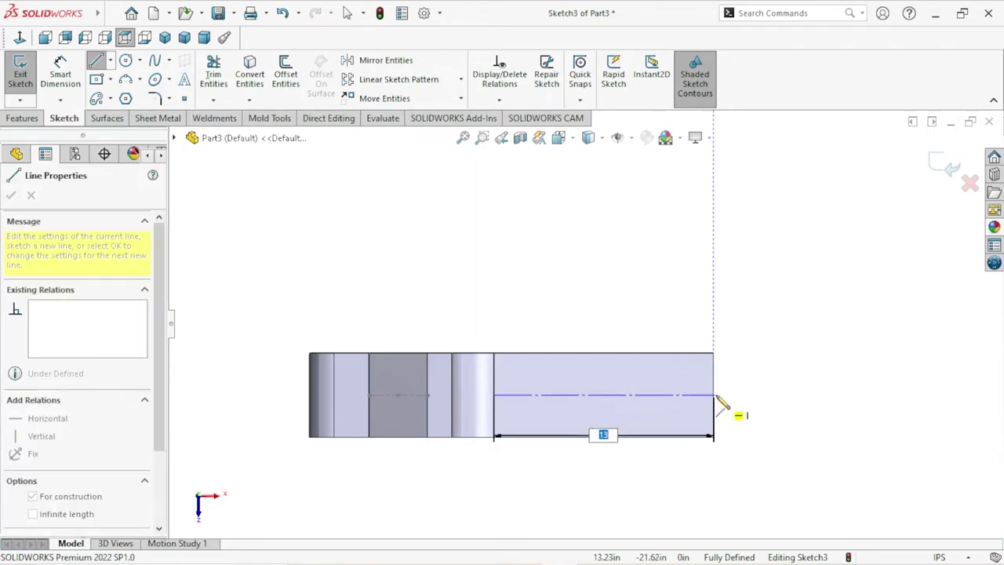
{"action": "left_click", "coordinate": [713, 395]}
{"action": "right_click", "coordinate": [706, 333]}
{"action": "left_click", "coordinate": [710, 340]}
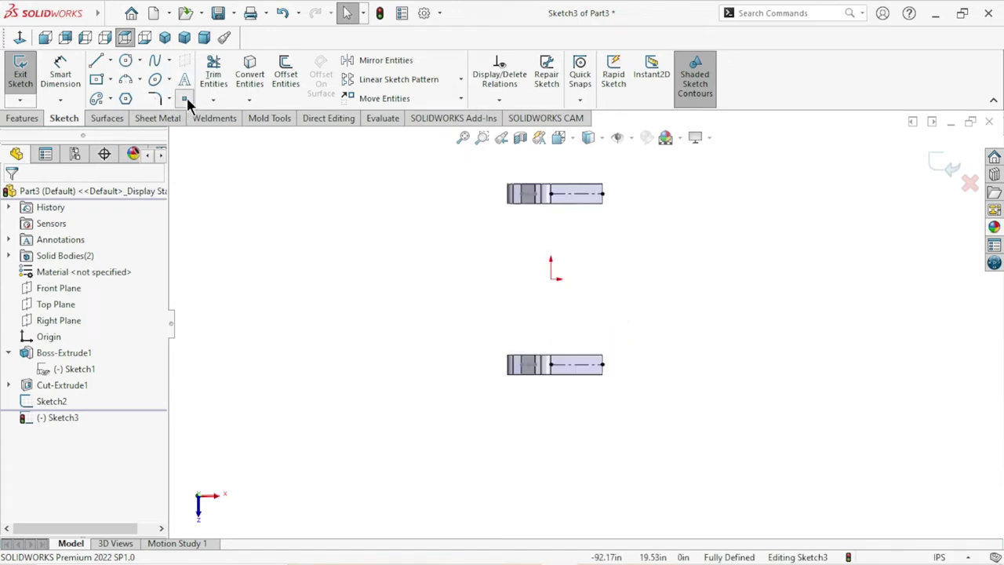
- Zoom in and place a sketch point at the upper centreline's midpoint
{"action": "scroll", "coordinate": [580, 206], "scroll_direction": "down", "scroll_amount": 5}
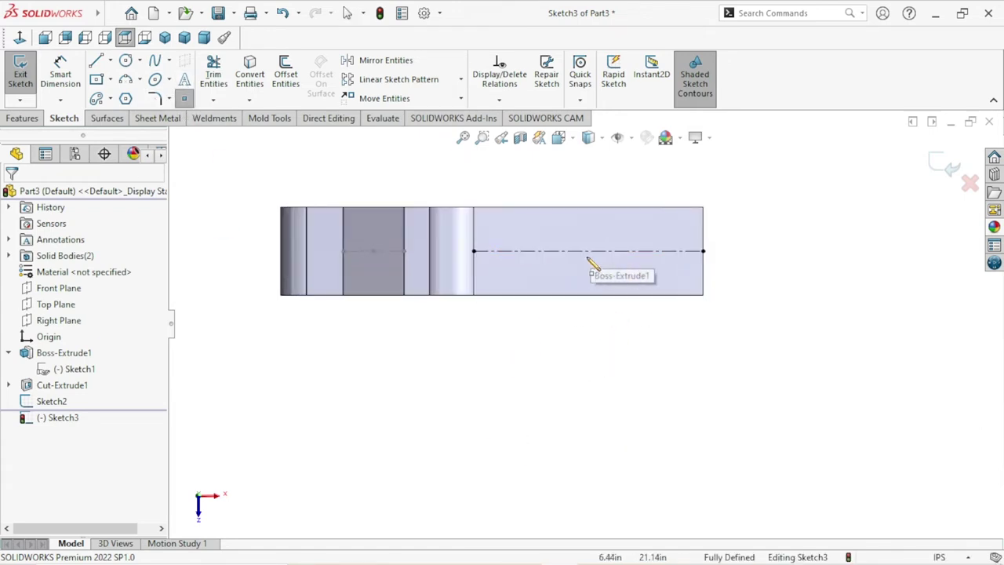
{"action": "left_click", "coordinate": [587, 250]}
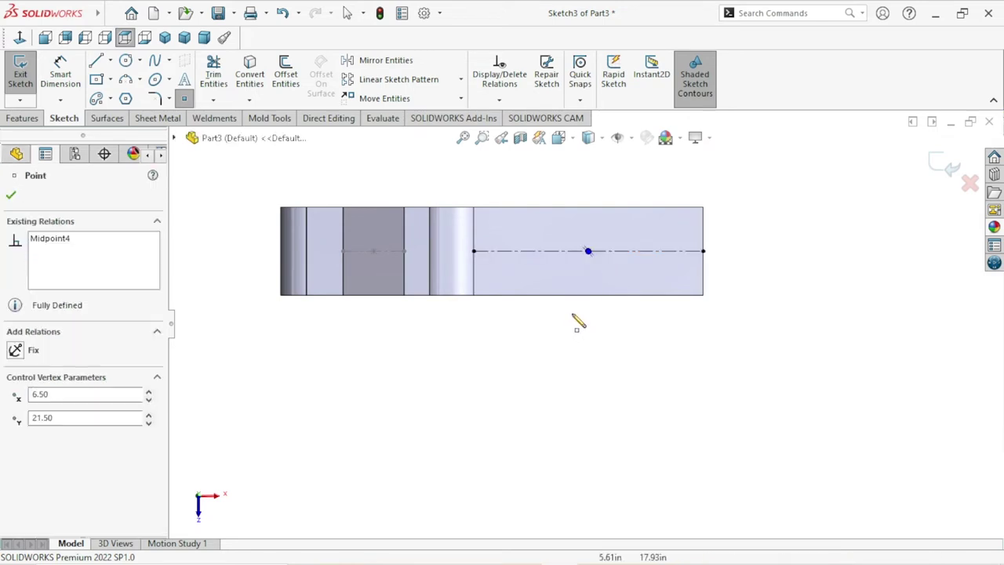
{"action": "scroll", "coordinate": [581, 321], "scroll_direction": "up", "scroll_amount": 3}
{"action": "scroll", "coordinate": [587, 329], "scroll_direction": "up", "scroll_amount": 2}
{"action": "scroll", "coordinate": [587, 413], "scroll_direction": "down", "scroll_amount": 2}
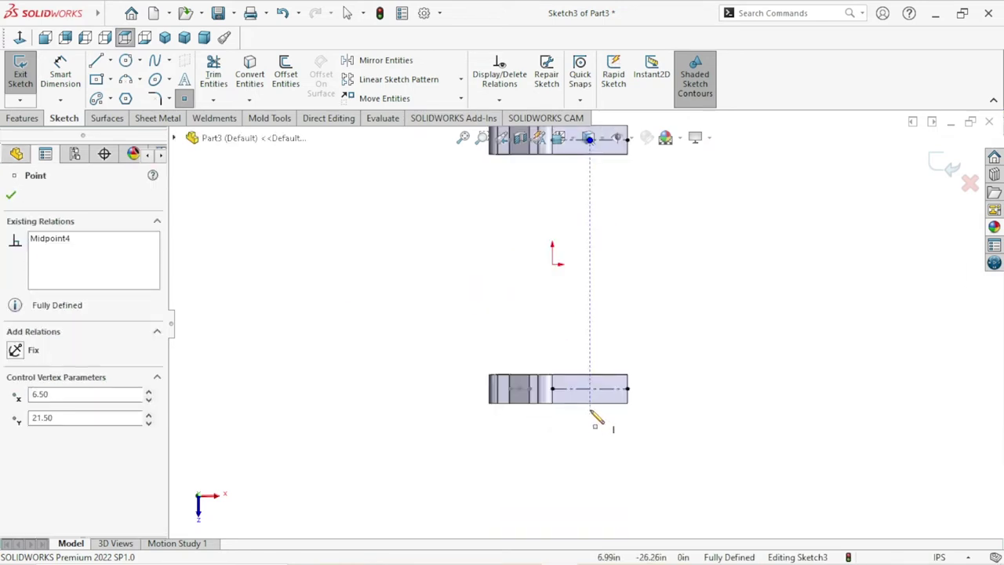
{"action": "scroll", "coordinate": [600, 416], "scroll_direction": "down", "scroll_amount": 2}
{"action": "scroll", "coordinate": [620, 392], "scroll_direction": "down", "scroll_amount": 2}
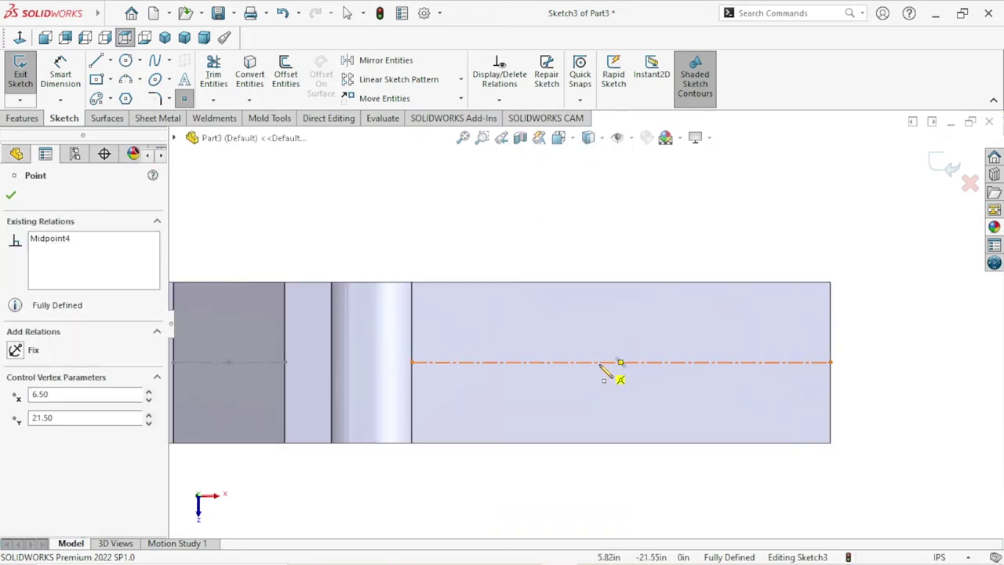
- Place a point at the lower centreline's midpoint, zoom to fit, and confirm
{"action": "left_click", "coordinate": [620, 362]}
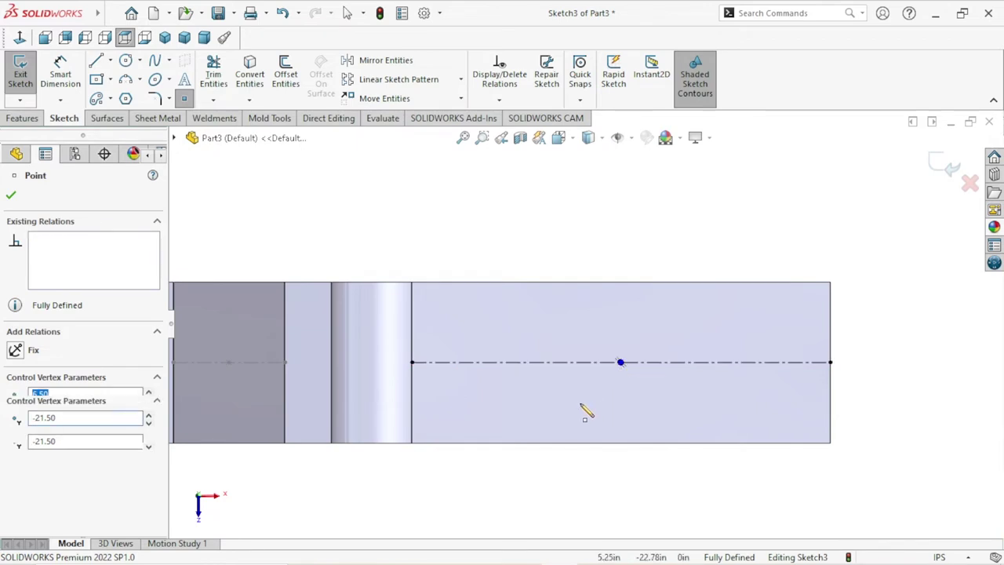
{"action": "scroll", "coordinate": [585, 415], "scroll_direction": "up", "scroll_amount": 3}
{"action": "scroll", "coordinate": [581, 400], "scroll_direction": "up", "scroll_amount": 2}
{"action": "scroll", "coordinate": [576, 232], "scroll_direction": "down", "scroll_amount": 2}
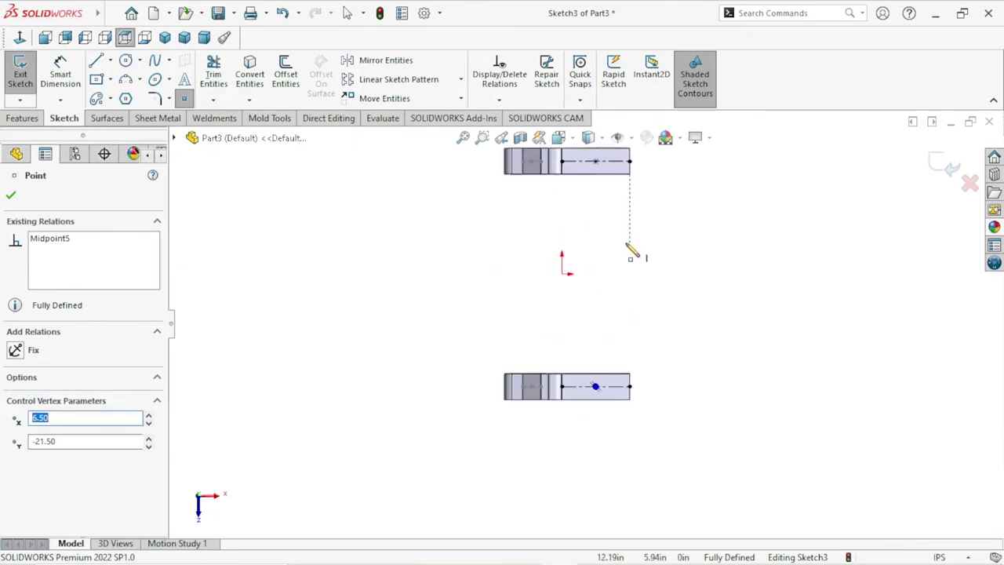
{"action": "key", "text": "z"}
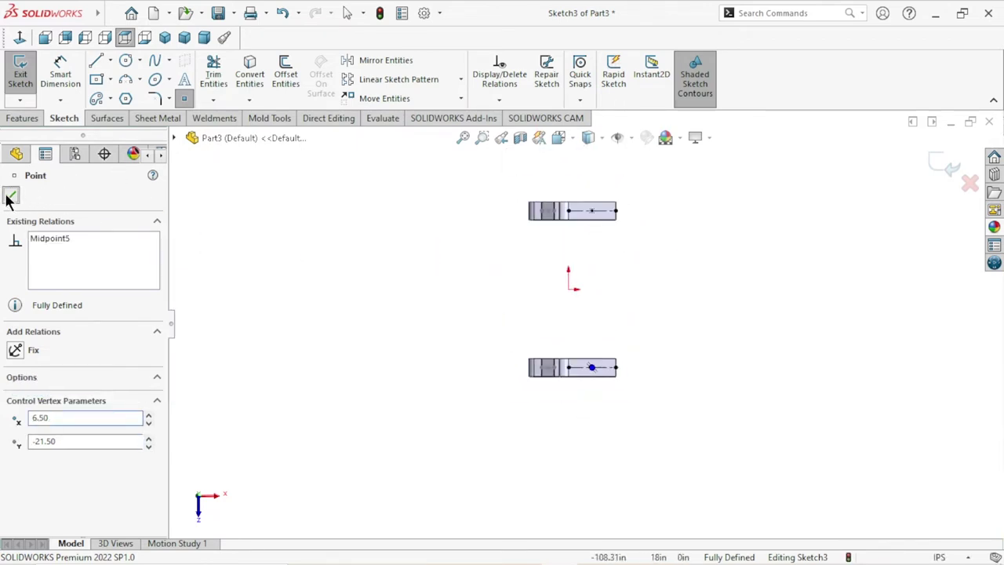
{"action": "left_click", "coordinate": [7, 197]}
{"action": "scroll", "coordinate": [587, 224], "scroll_direction": "down", "scroll_amount": 4}
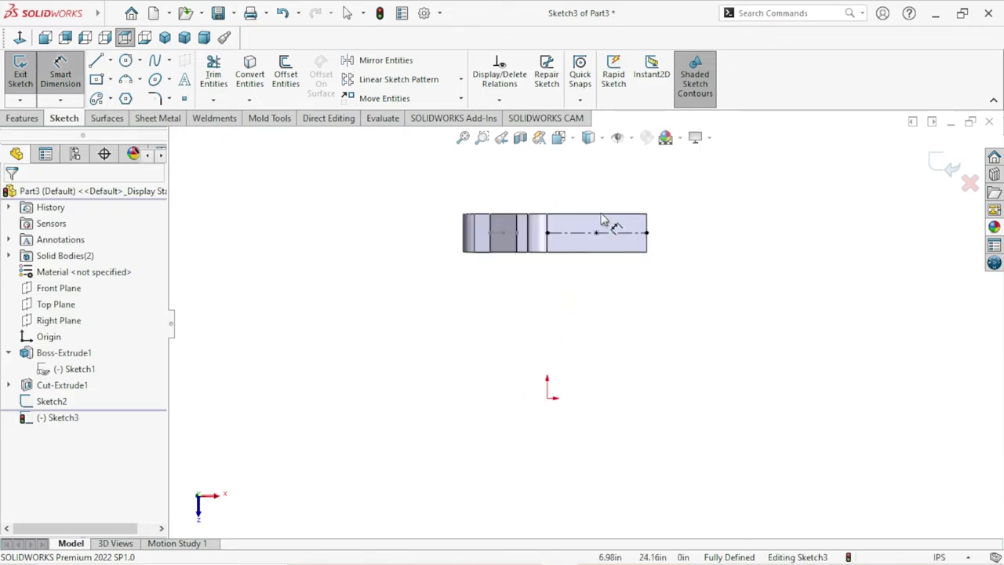
{"action": "scroll", "coordinate": [587, 223], "scroll_direction": "down", "scroll_amount": 4}
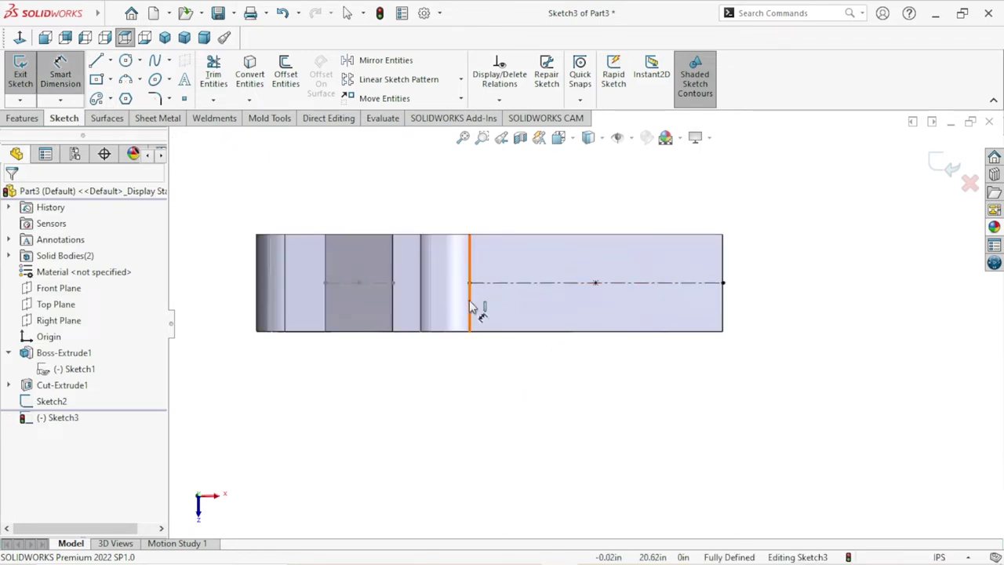
- Add a driven 6.50 dimension from the vertical step edge to the upper centreline midpoint
{"action": "left_click", "coordinate": [469, 307]}
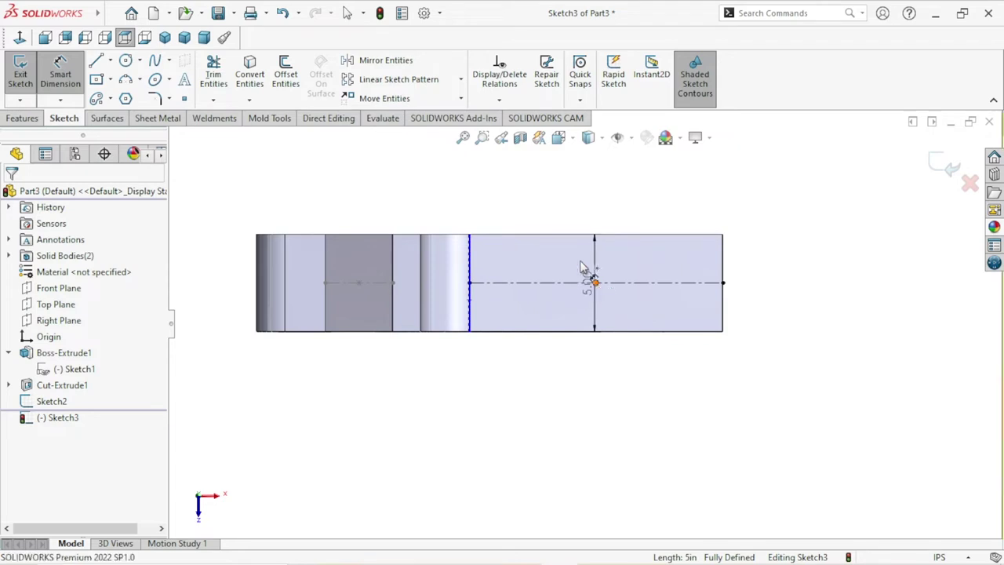
{"action": "left_click", "coordinate": [596, 284]}
{"action": "left_click", "coordinate": [525, 204]}
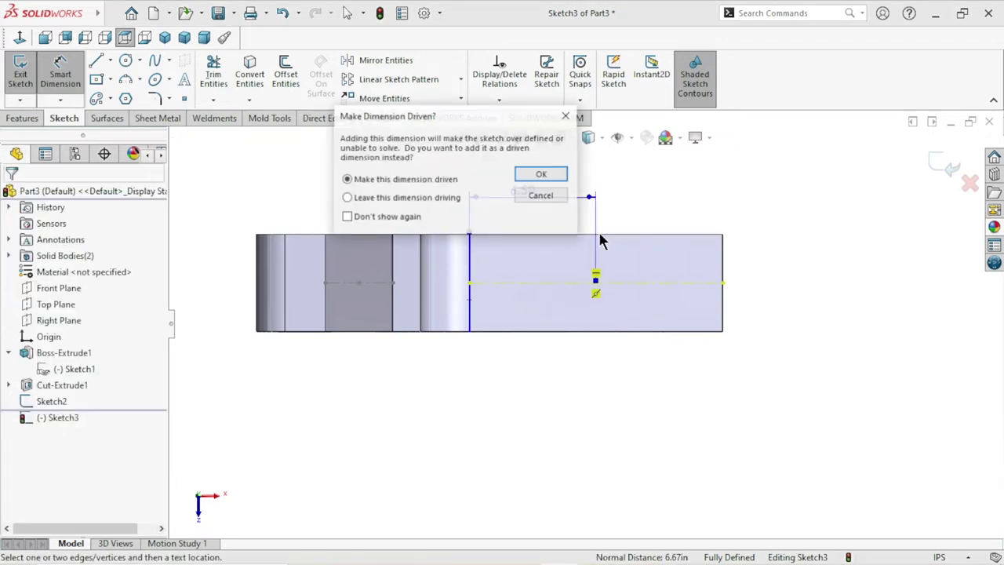
{"action": "left_click", "coordinate": [540, 176]}
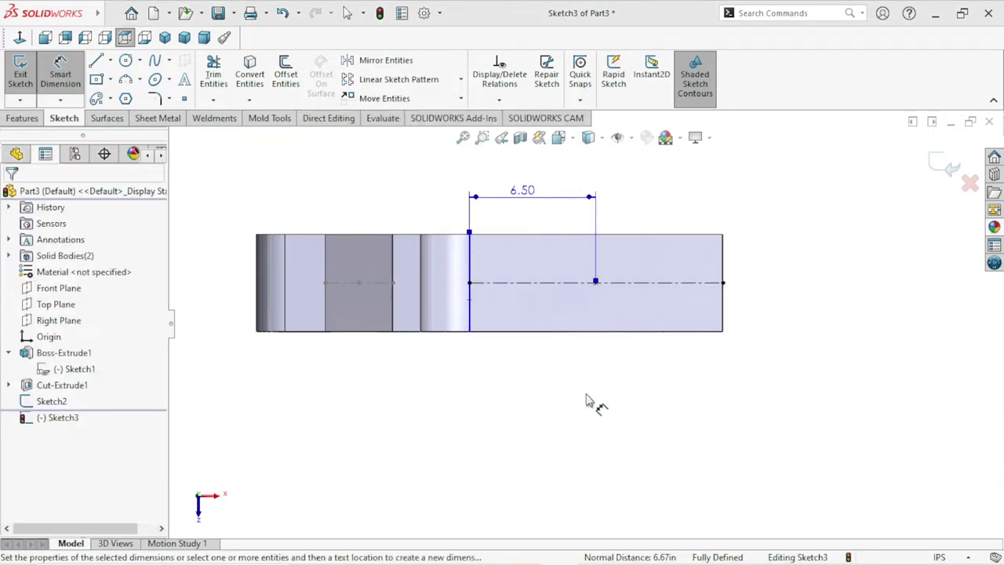
{"action": "scroll", "coordinate": [581, 419], "scroll_direction": "up", "scroll_amount": 3}
{"action": "scroll", "coordinate": [585, 475], "scroll_direction": "down", "scroll_amount": 2}
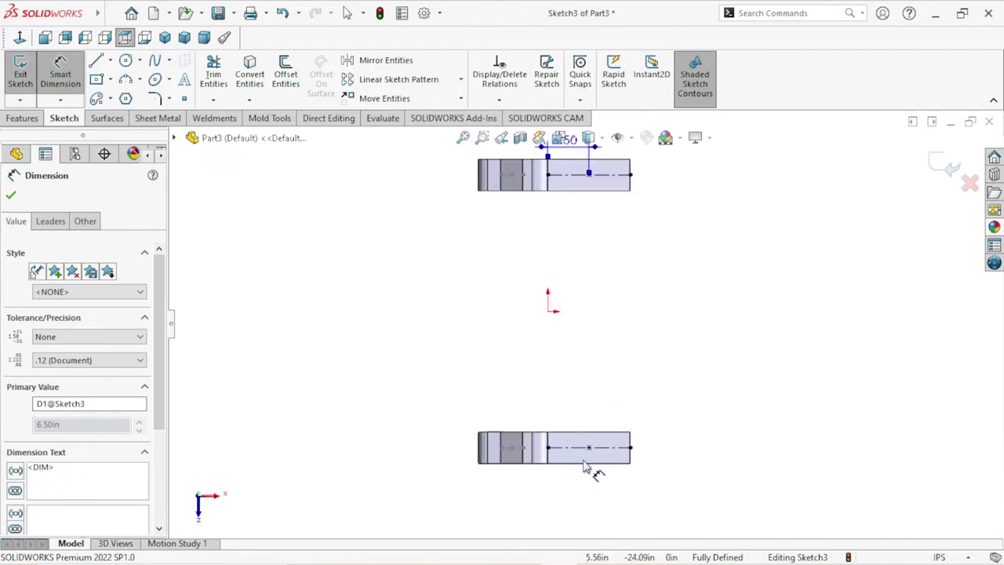
{"action": "key", "text": "Escape"}
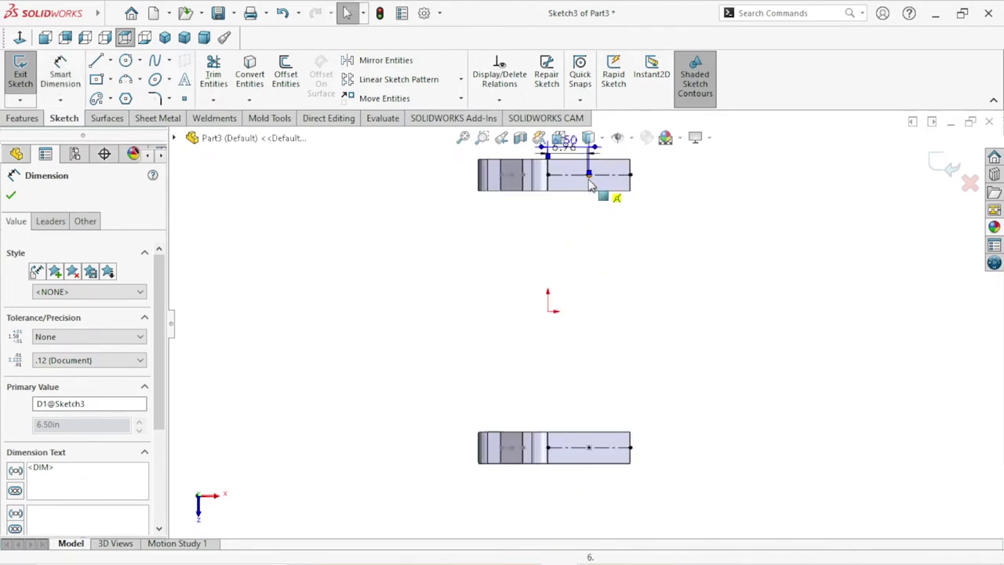
{"action": "left_click", "coordinate": [600, 210]}
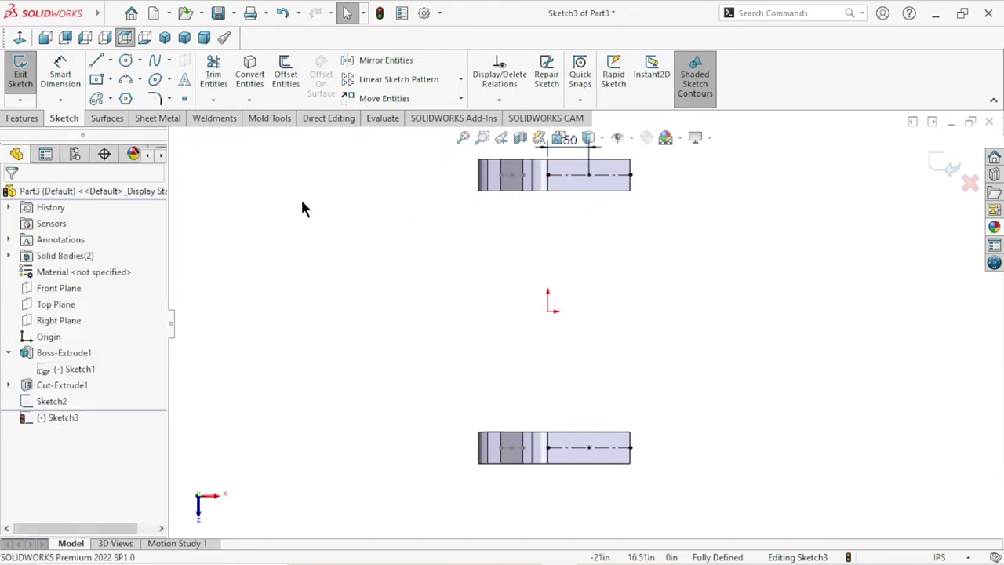
- Add a driven 43.00 dimension between the two legs' midpoint points and exit Sketch3
{"action": "left_click", "coordinate": [60, 78]}
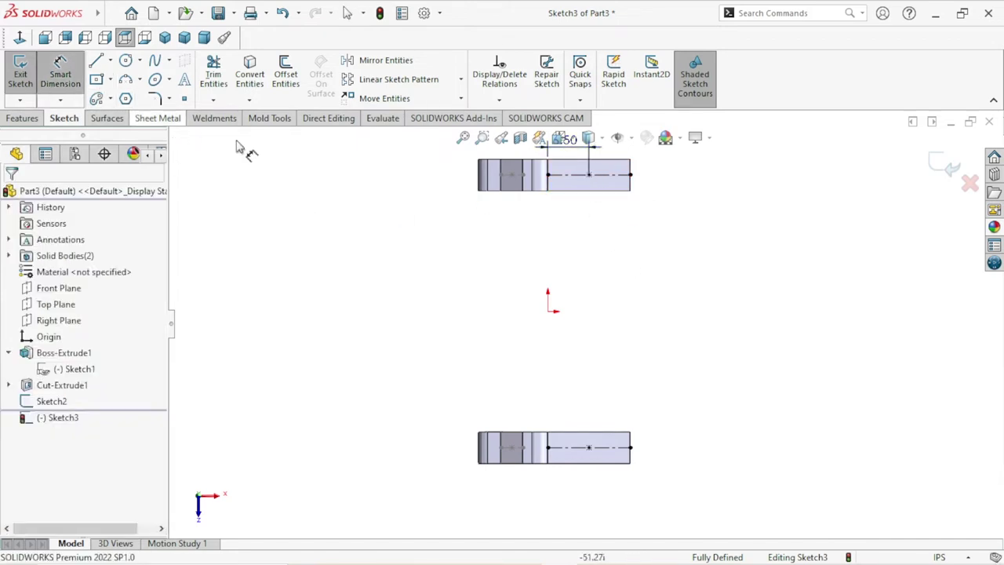
{"action": "left_click", "coordinate": [590, 175]}
{"action": "left_click", "coordinate": [589, 448]}
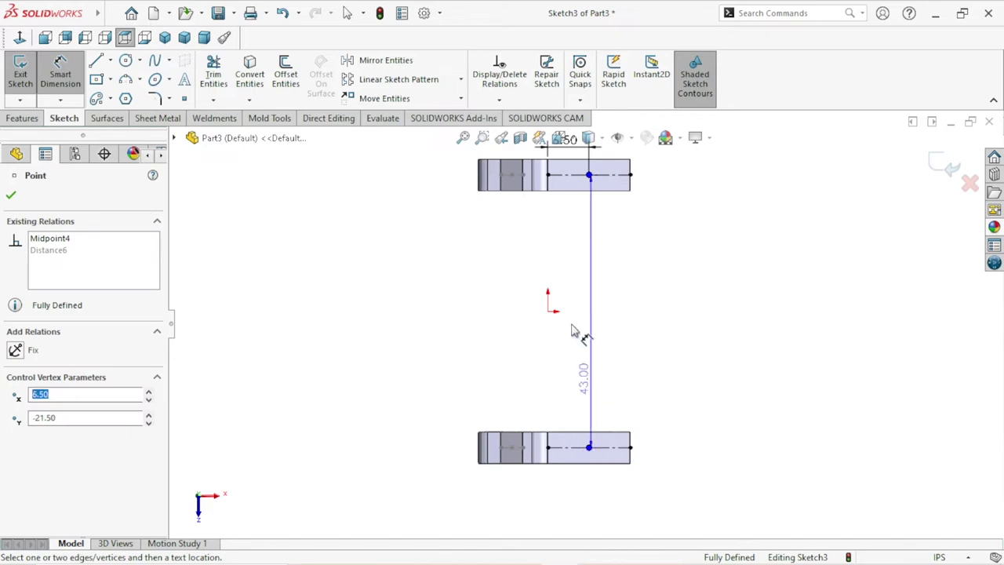
{"action": "left_click", "coordinate": [694, 310]}
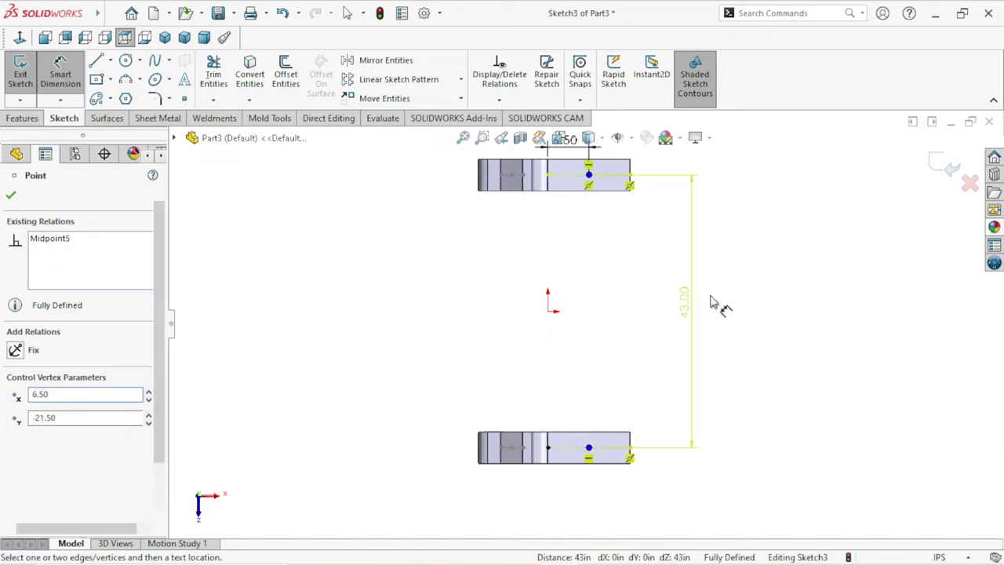
{"action": "left_click", "coordinate": [557, 175]}
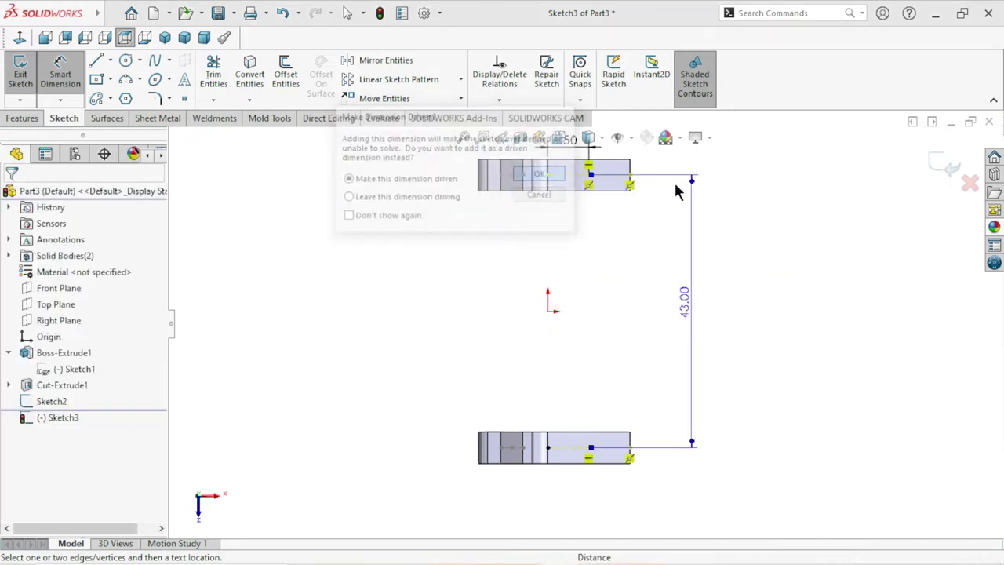
{"action": "left_click", "coordinate": [951, 166]}
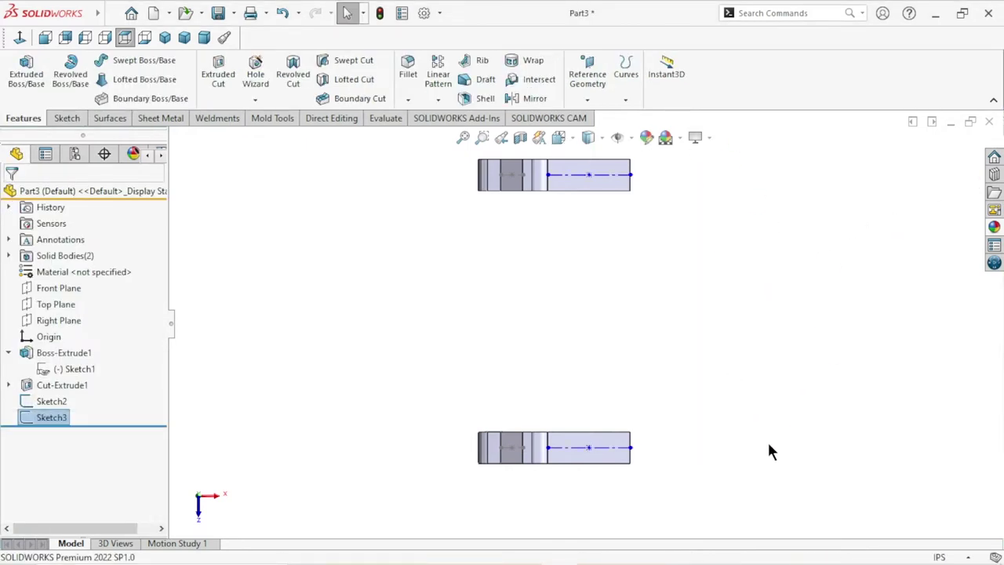
{"action": "middle_click_drag", "start_coordinate": [745, 480], "coordinate": [701, 236]}
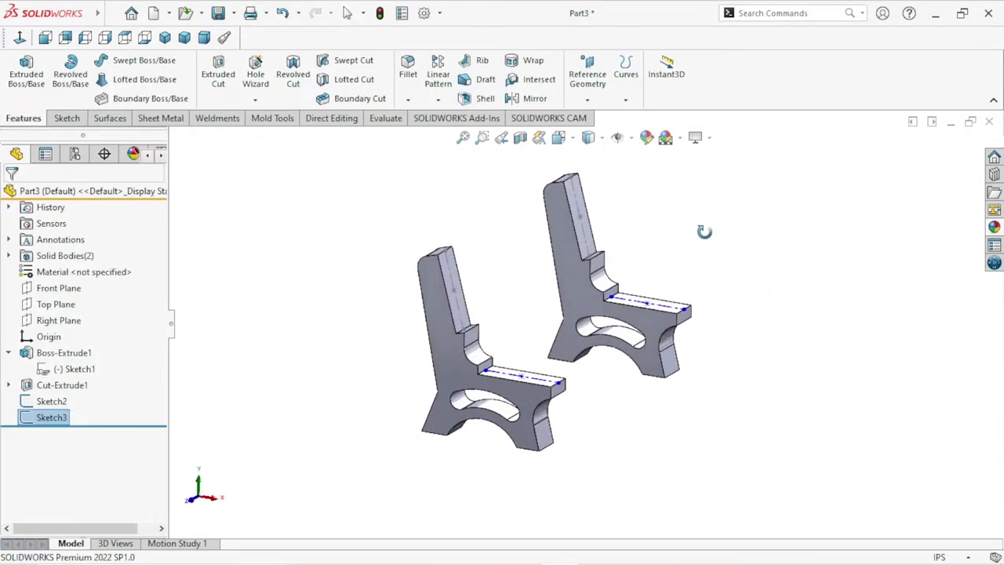
- Orbit to the nearer leg, select its top ledge face, and start the Hole Wizard
{"action": "scroll", "coordinate": [580, 392], "scroll_direction": "down", "scroll_amount": 2}
{"action": "scroll", "coordinate": [573, 382], "scroll_direction": "down", "scroll_amount": 2}
{"action": "scroll", "coordinate": [570, 391], "scroll_direction": "down", "scroll_amount": 2}
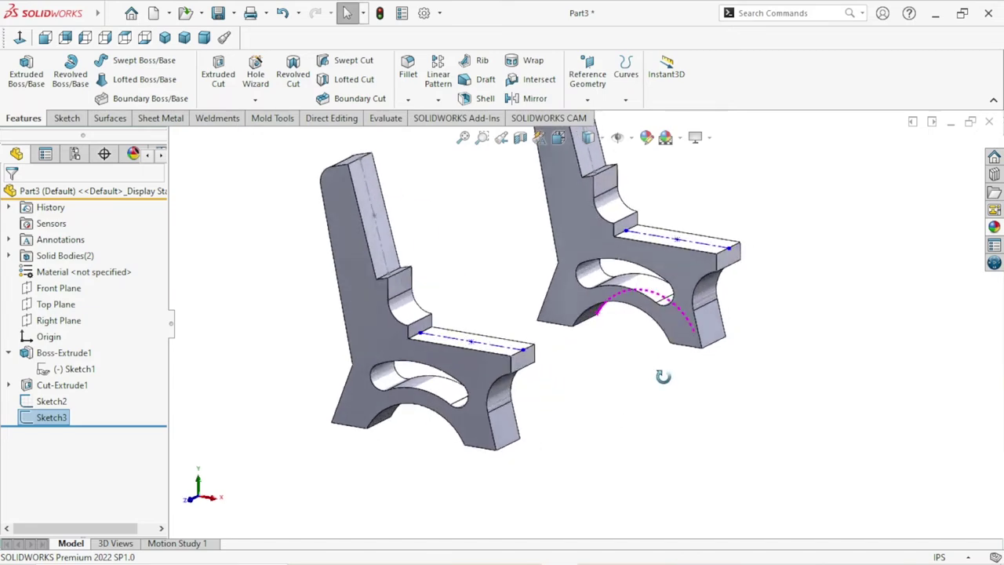
{"action": "scroll", "coordinate": [603, 392], "scroll_direction": "down", "scroll_amount": 2}
{"action": "mouse_move", "coordinate": [636, 394]}
{"action": "middle_mouse_down"}
{"action": "mouse_move", "coordinate": [677, 399]}
{"action": "mouse_move", "coordinate": [573, 410]}
{"action": "middle_mouse_up"}
{"action": "scroll", "coordinate": [650, 403], "scroll_direction": "down", "scroll_amount": 2}
{"action": "scroll", "coordinate": [469, 404], "scroll_direction": "down", "scroll_amount": 2}
{"action": "left_click", "coordinate": [587, 348]}
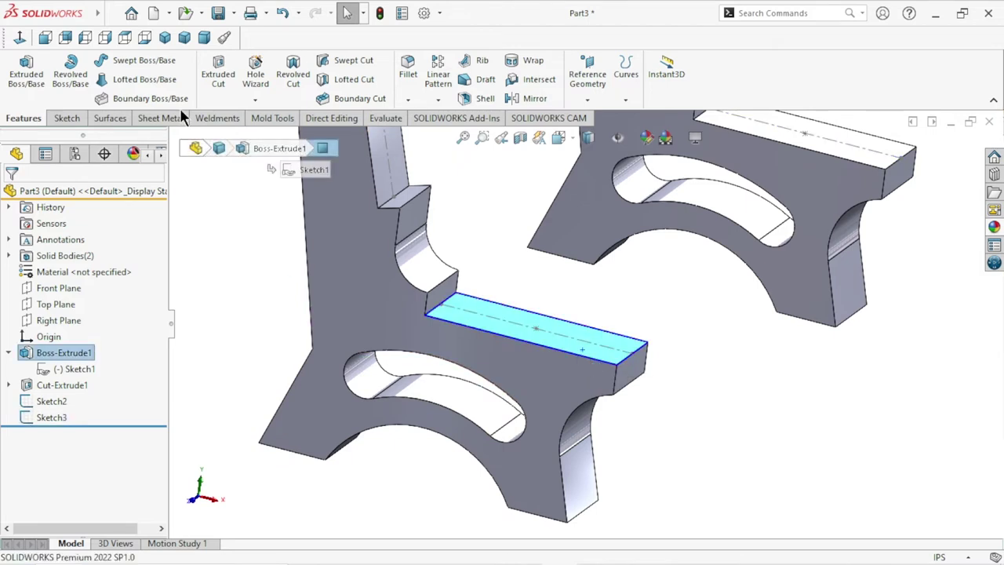
{"action": "left_click", "coordinate": [251, 78]}
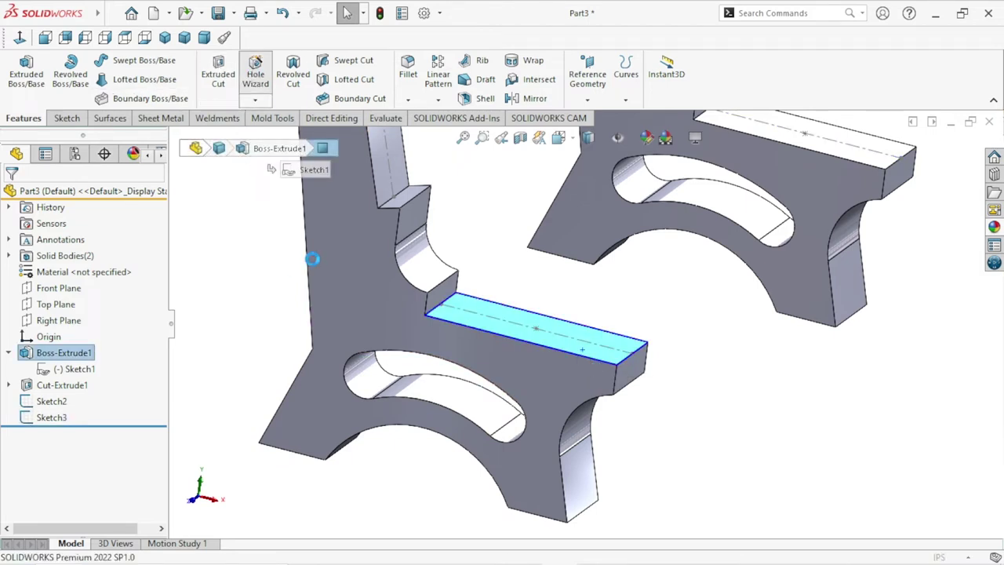
{"action": "left_click", "coordinate": [613, 289]}
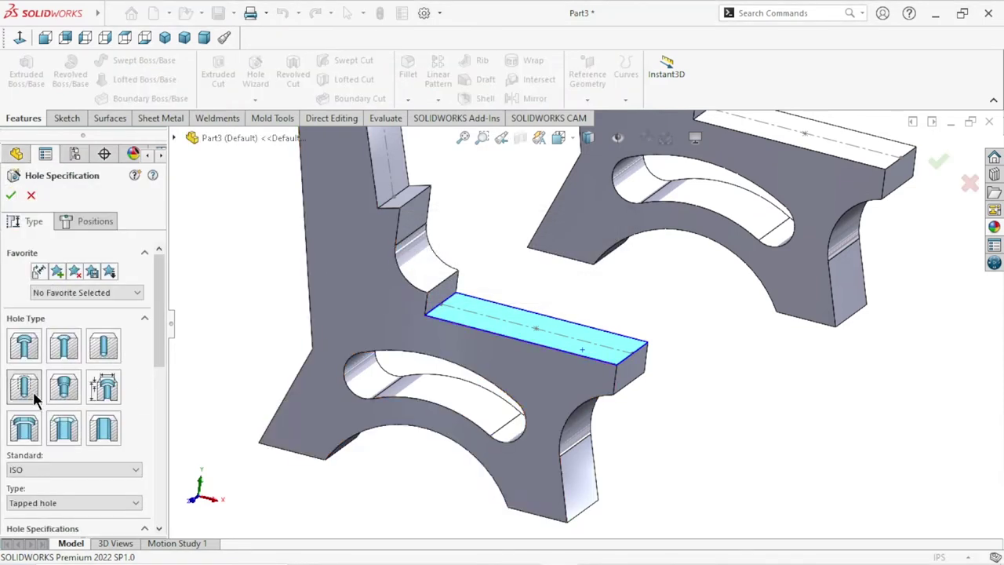
- Set the hole to an ISO Tapped hole, size M10, Blind with 2.00in depth
{"action": "scroll", "coordinate": [163, 352], "scroll_direction": "down", "scroll_amount": 5}
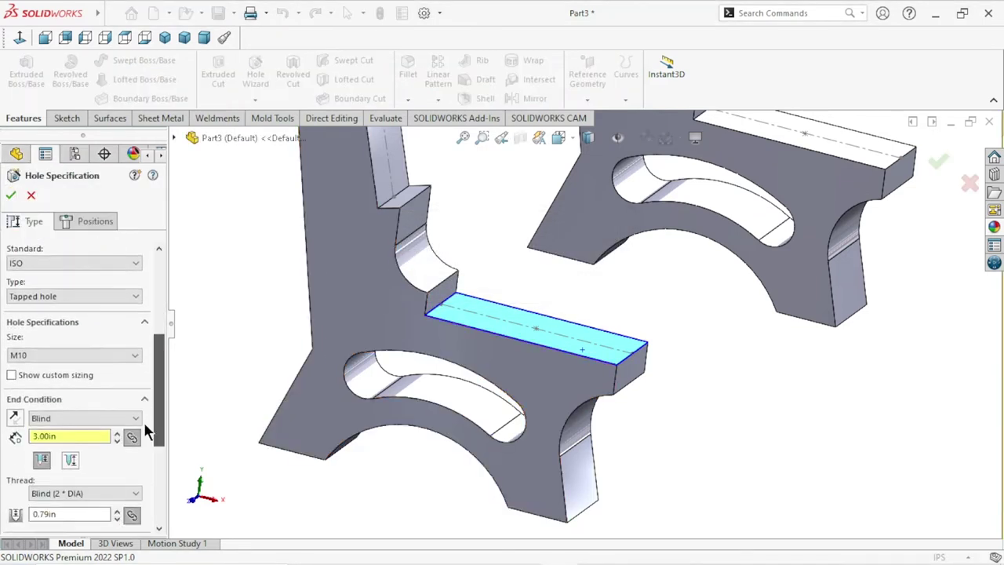
{"action": "left_click", "coordinate": [128, 251]}
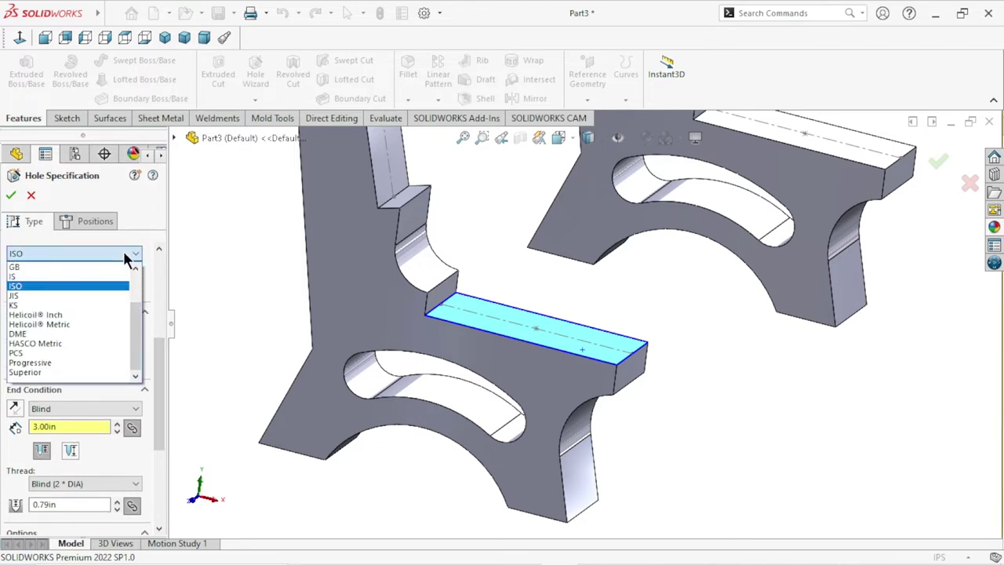
{"action": "left_click", "coordinate": [28, 288]}
{"action": "left_click", "coordinate": [103, 287]}
{"action": "left_click", "coordinate": [76, 320]}
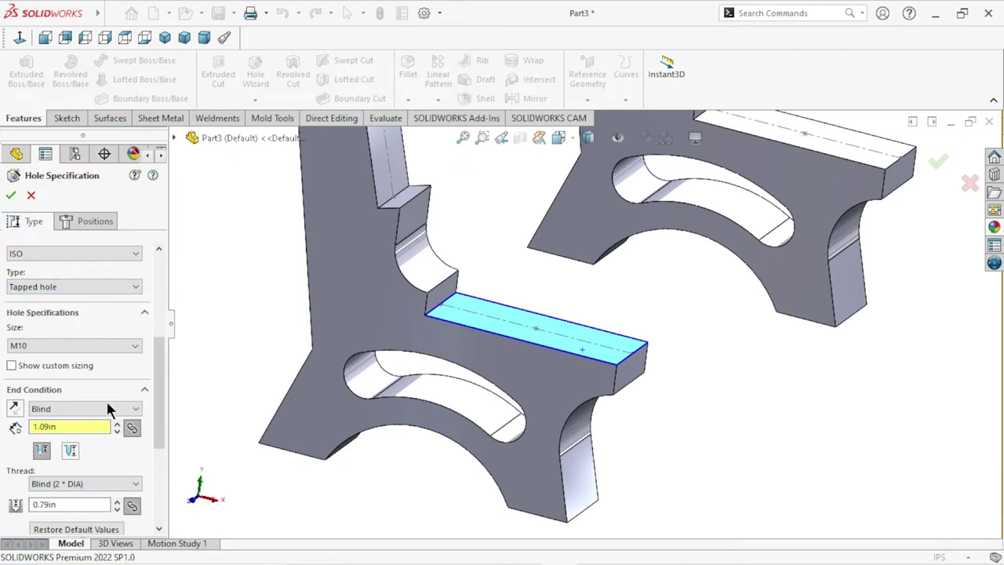
{"action": "scroll", "coordinate": [159, 368], "scroll_direction": "down", "scroll_amount": 1}
{"action": "left_click", "coordinate": [135, 308]}
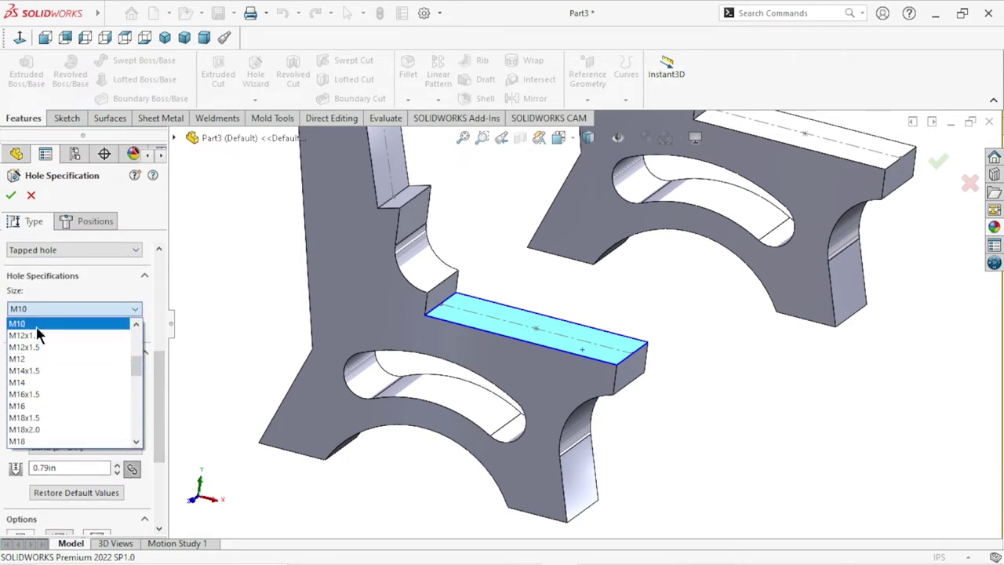
{"action": "left_click", "coordinate": [36, 325]}
{"action": "left_click", "coordinate": [103, 365]}
{"action": "left_click", "coordinate": [84, 383]}
{"action": "left_click_drag", "start_coordinate": [70, 395], "coordinate": [2, 398]}
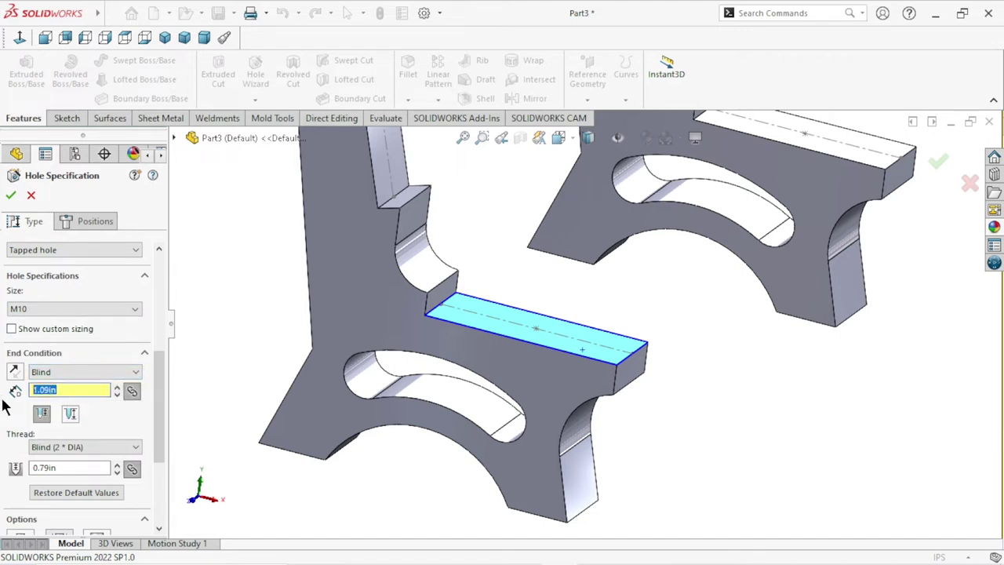
{"action": "type", "text": "2"}
{"action": "key", "text": "Return"}
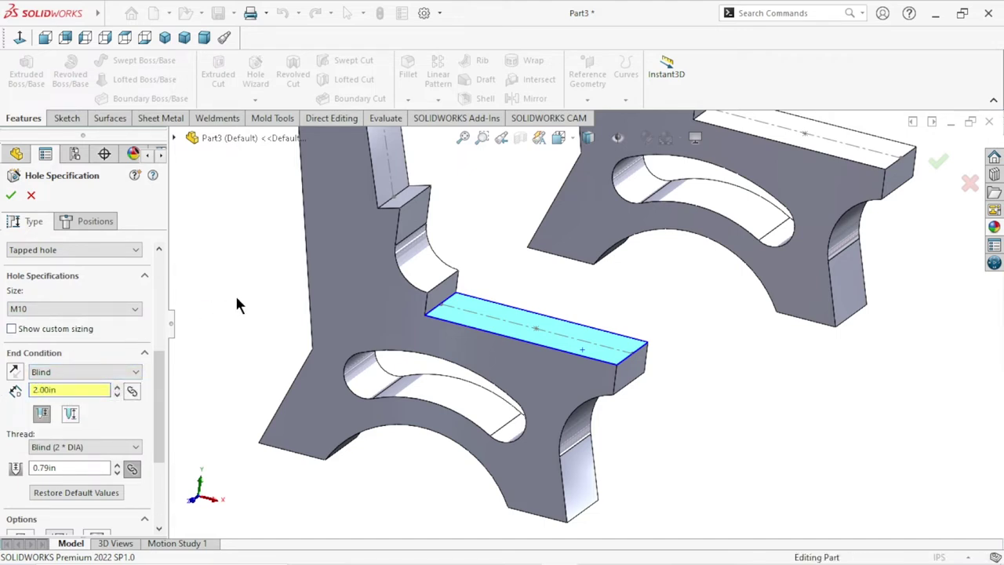
{"action": "left_click", "coordinate": [81, 221]}
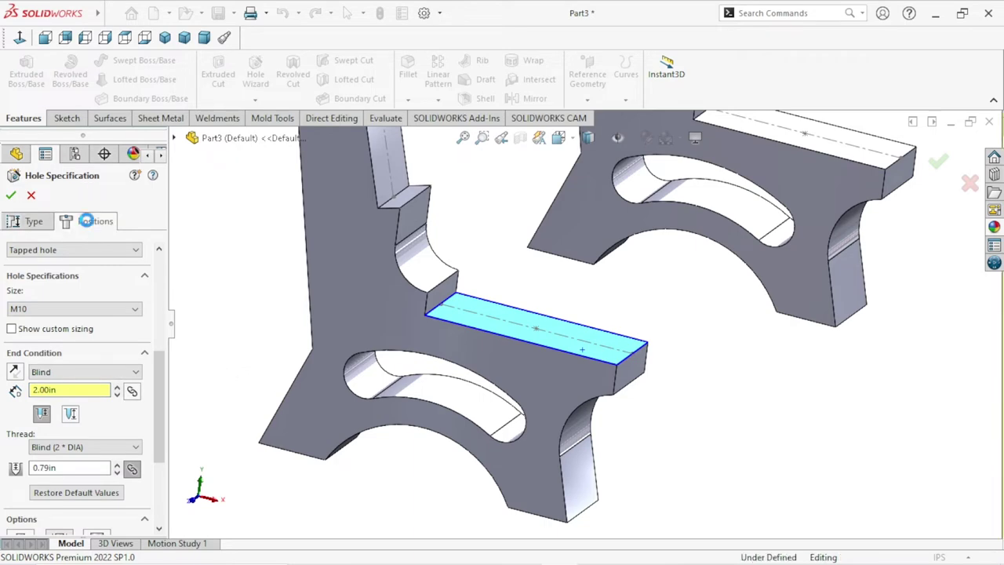
- Select the nearer leg's top ledge face for the hole and zoom in on it
{"action": "left_click", "coordinate": [538, 338]}
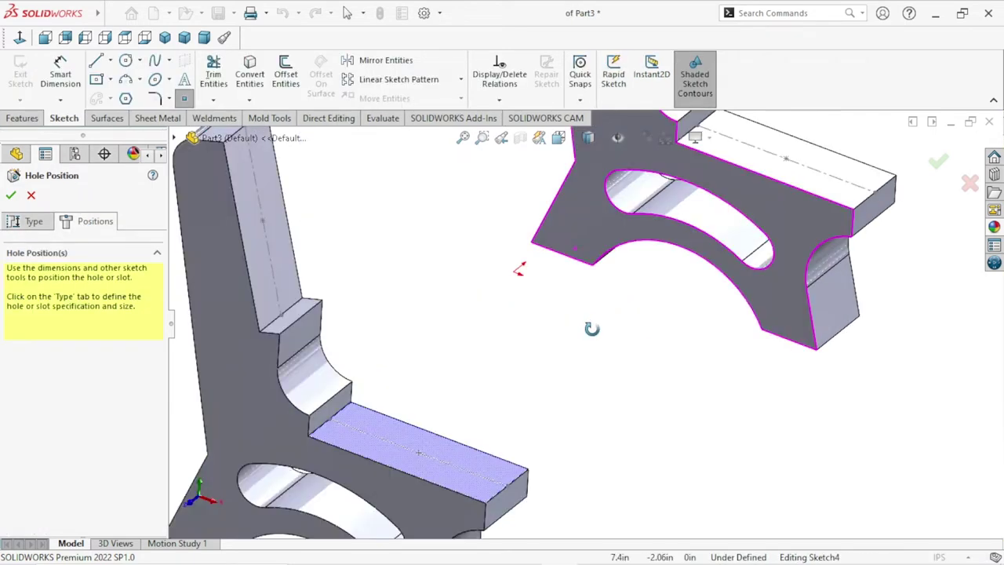
{"action": "middle_click_drag", "start_coordinate": [560, 346], "coordinate": [592, 343]}
{"action": "scroll", "coordinate": [592, 344], "scroll_direction": "up", "scroll_amount": 3}
{"action": "scroll", "coordinate": [572, 349], "scroll_direction": "up", "scroll_amount": 3}
{"action": "scroll", "coordinate": [559, 357], "scroll_direction": "down", "scroll_amount": 2}
{"action": "scroll", "coordinate": [559, 359], "scroll_direction": "down", "scroll_amount": 2}
{"action": "scroll", "coordinate": [558, 357], "scroll_direction": "down", "scroll_amount": 3}
{"action": "scroll", "coordinate": [539, 363], "scroll_direction": "down", "scroll_amount": 3}
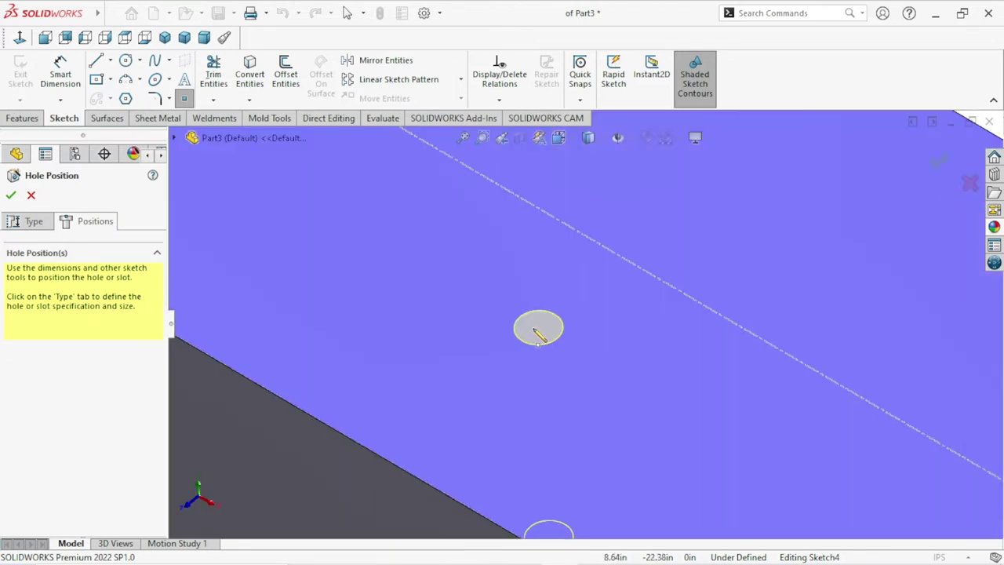
{"action": "scroll", "coordinate": [584, 320], "scroll_direction": "up", "scroll_amount": 2}
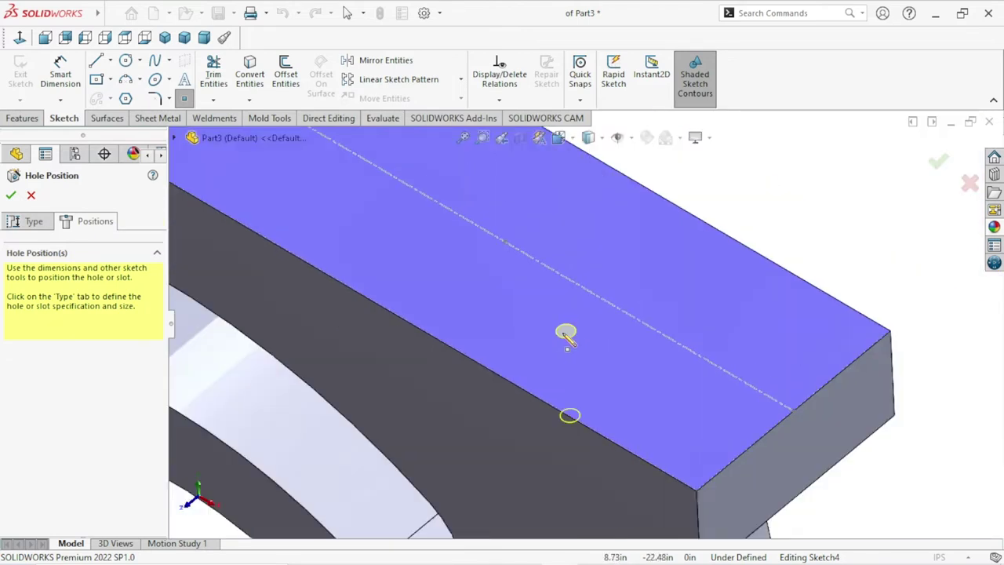
- Place the M10 hole at the ledge centreline's midpoint point and confirm Tapped Hole1
{"action": "left_click", "coordinate": [506, 242]}
{"action": "scroll", "coordinate": [544, 285], "scroll_direction": "up", "scroll_amount": 2}
{"action": "scroll", "coordinate": [563, 302], "scroll_direction": "up", "scroll_amount": 2}
{"action": "scroll", "coordinate": [639, 328], "scroll_direction": "up", "scroll_amount": 2}
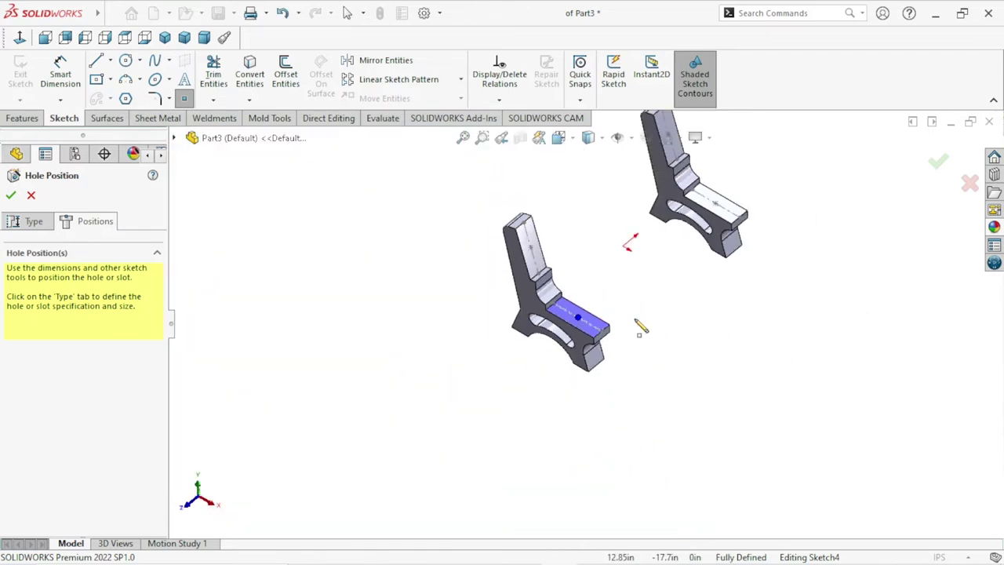
{"action": "scroll", "coordinate": [677, 233], "scroll_direction": "down", "scroll_amount": 2}
{"action": "scroll", "coordinate": [698, 241], "scroll_direction": "down", "scroll_amount": 3}
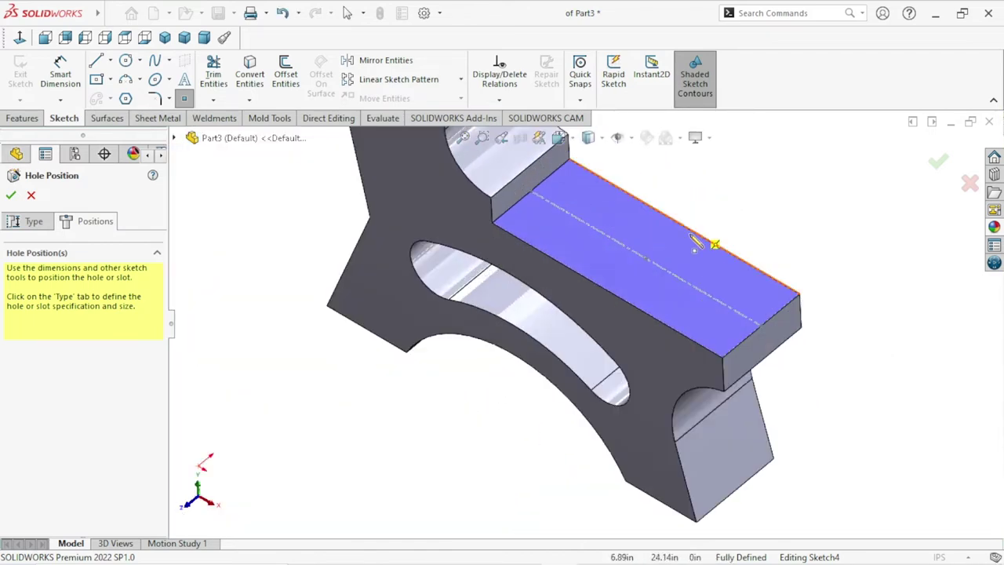
{"action": "scroll", "coordinate": [698, 242], "scroll_direction": "down", "scroll_amount": 2}
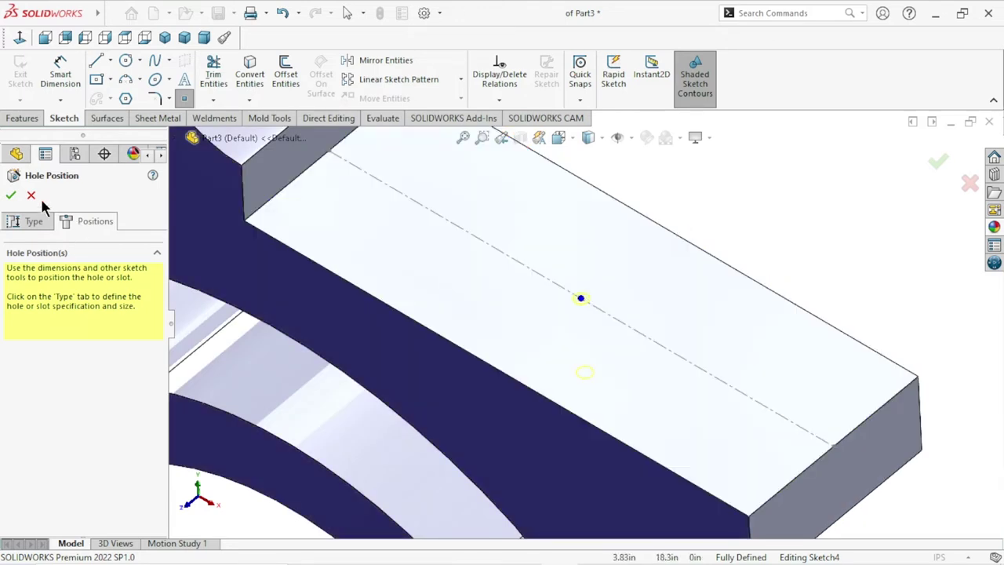
{"action": "left_click", "coordinate": [11, 195]}
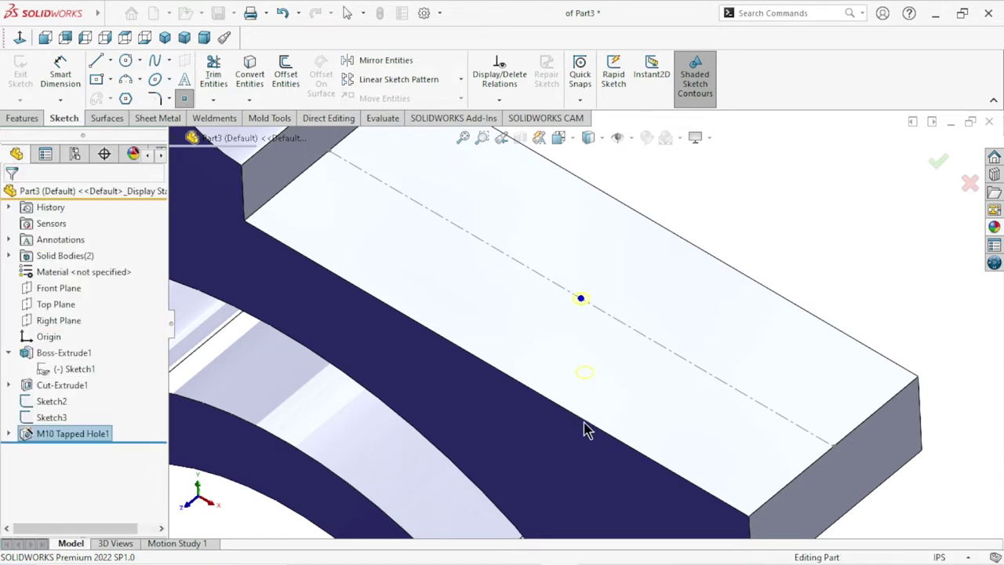
{"action": "scroll", "coordinate": [594, 428], "scroll_direction": "up", "scroll_amount": 5}
- Start an M10 tapped hole on the leg's upright back face, dismissing the thread-data warning
{"action": "scroll", "coordinate": [598, 415], "scroll_direction": "up", "scroll_amount": 3}
{"action": "mouse_move", "coordinate": [601, 417]}
{"action": "middle_mouse_down"}
{"action": "mouse_move", "coordinate": [624, 284]}
{"action": "mouse_move", "coordinate": [581, 314]}
{"action": "middle_mouse_up"}
{"action": "scroll", "coordinate": [507, 352], "scroll_direction": "down", "scroll_amount": 2}
{"action": "scroll", "coordinate": [478, 314], "scroll_direction": "down", "scroll_amount": 3}
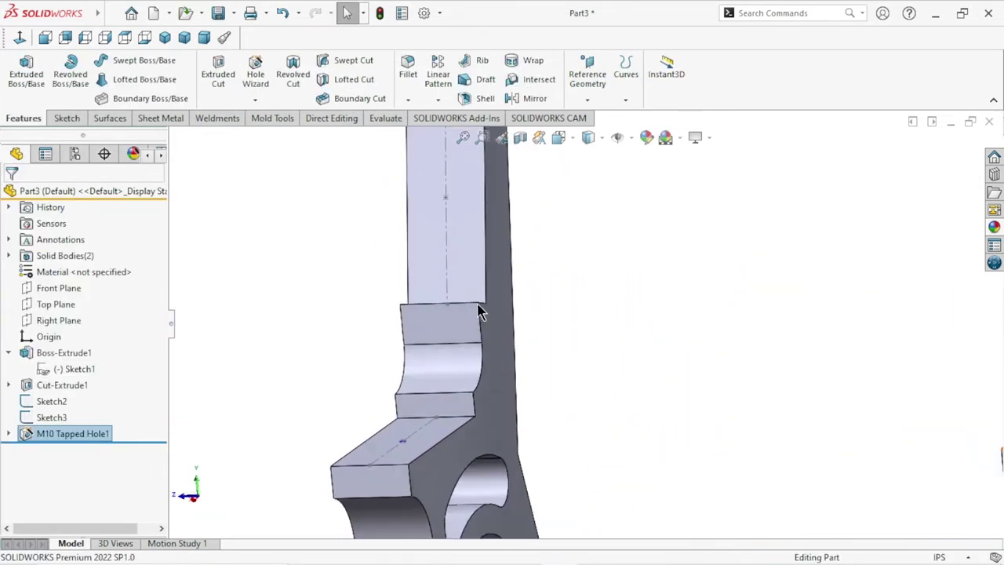
{"action": "left_click", "coordinate": [471, 250]}
{"action": "left_click", "coordinate": [254, 74]}
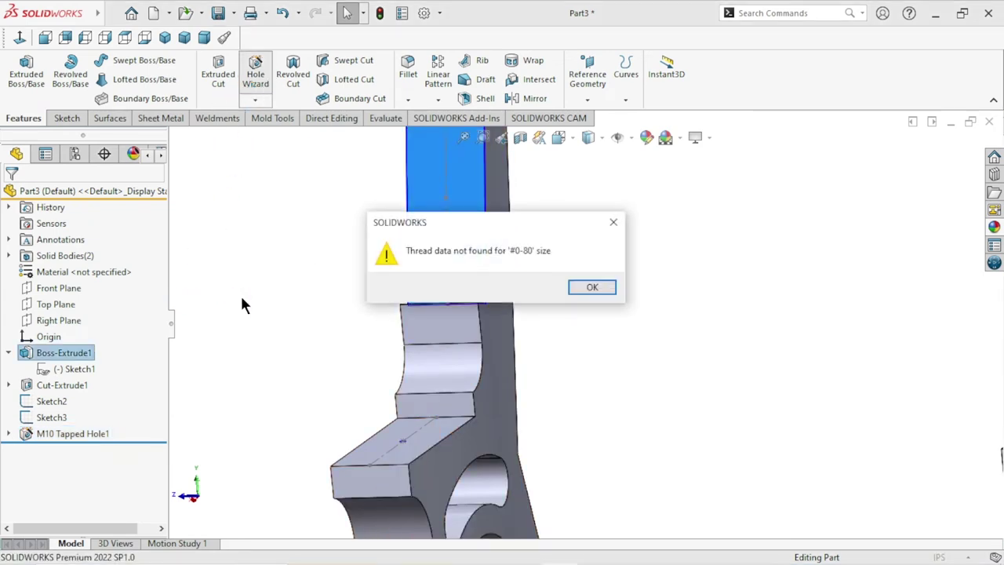
{"action": "left_click", "coordinate": [589, 288]}
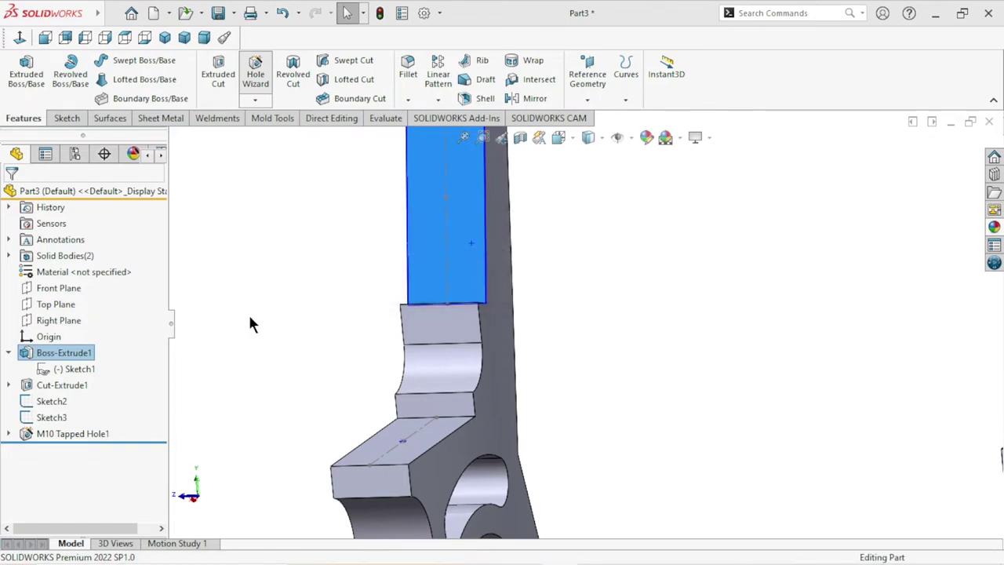
{"action": "left_click_drag", "start_coordinate": [157, 345], "coordinate": [146, 490]}
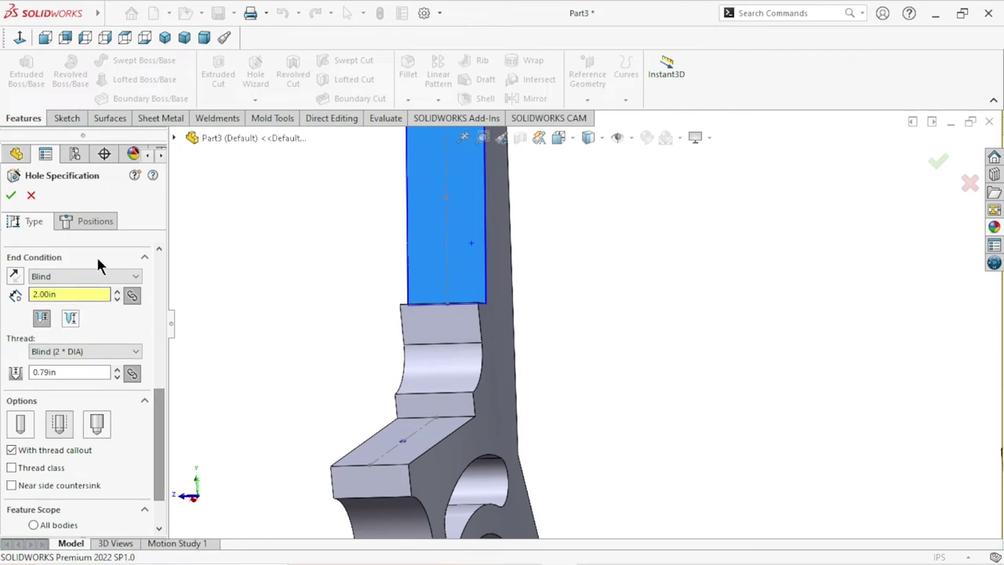
- Place hole centres on both legs' upright centrelines and confirm Tapped Hole2
{"action": "left_click", "coordinate": [91, 221]}
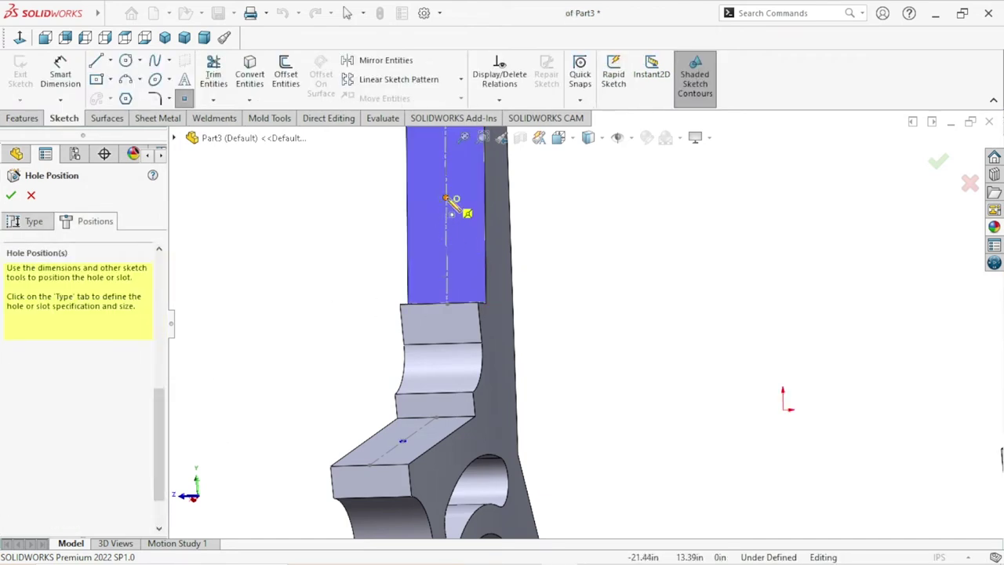
{"action": "scroll", "coordinate": [474, 235], "scroll_direction": "down", "scroll_amount": 2}
{"action": "scroll", "coordinate": [461, 213], "scroll_direction": "down", "scroll_amount": 4}
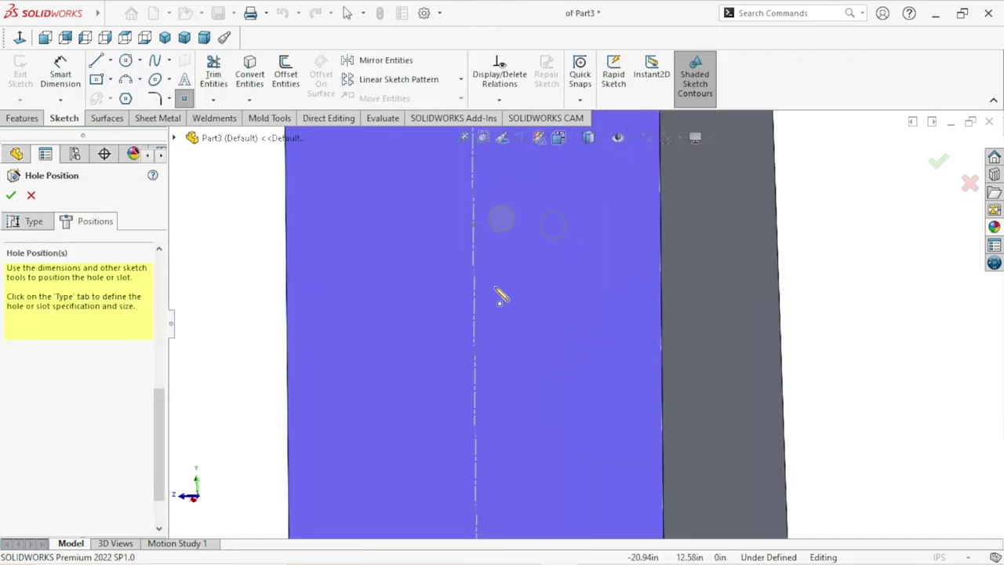
{"action": "left_click", "coordinate": [473, 226]}
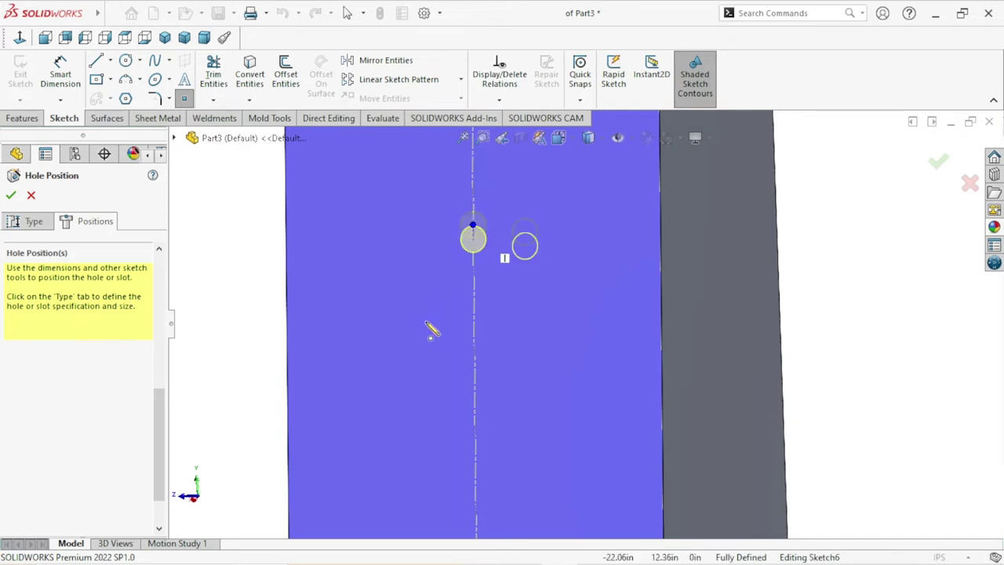
{"action": "scroll", "coordinate": [415, 330], "scroll_direction": "up", "scroll_amount": 4}
{"action": "scroll", "coordinate": [410, 338], "scroll_direction": "up", "scroll_amount": 4}
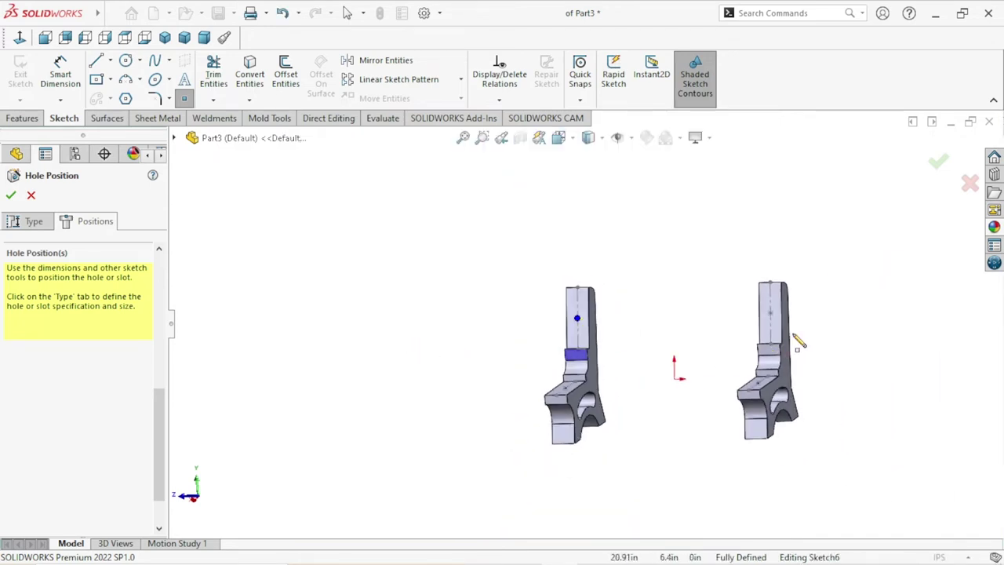
{"action": "scroll", "coordinate": [773, 331], "scroll_direction": "down", "scroll_amount": 2}
{"action": "scroll", "coordinate": [742, 337], "scroll_direction": "down", "scroll_amount": 2}
{"action": "scroll", "coordinate": [742, 337], "scroll_direction": "down", "scroll_amount": 5}
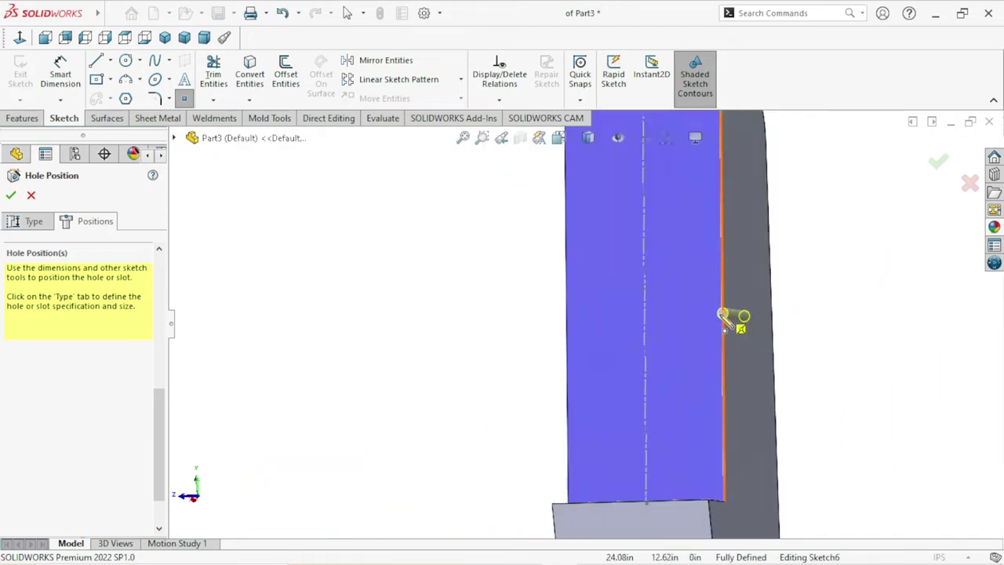
{"action": "left_click", "coordinate": [622, 285]}
{"action": "left_click", "coordinate": [11, 197]}
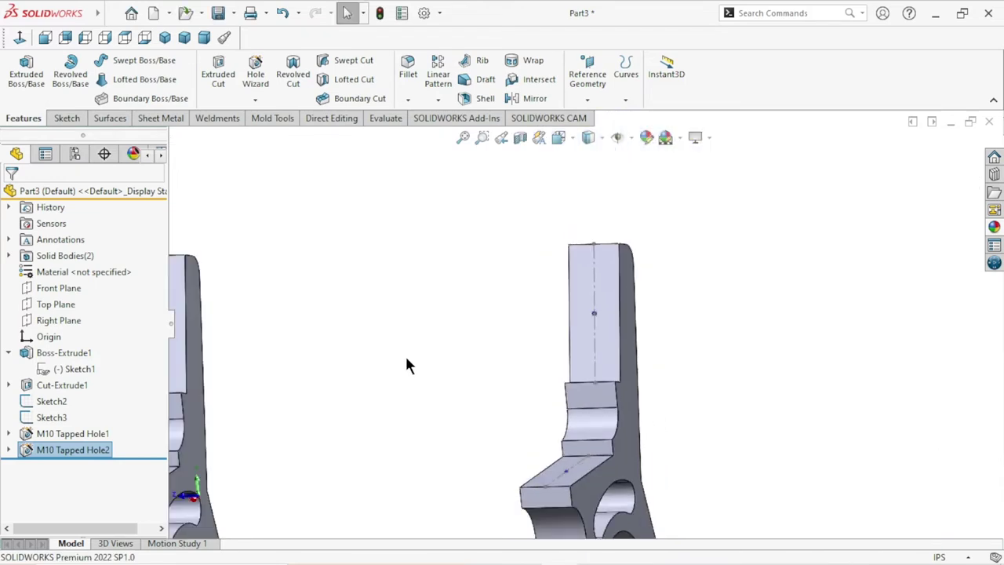
- Hide the backrest Sketch2 and seat Sketch3 from the FeatureManager tree
{"action": "mouse_move", "coordinate": [480, 368]}
{"action": "middle_mouse_down"}
{"action": "mouse_move", "coordinate": [518, 334]}
{"action": "mouse_move", "coordinate": [523, 409]}
{"action": "middle_mouse_up"}
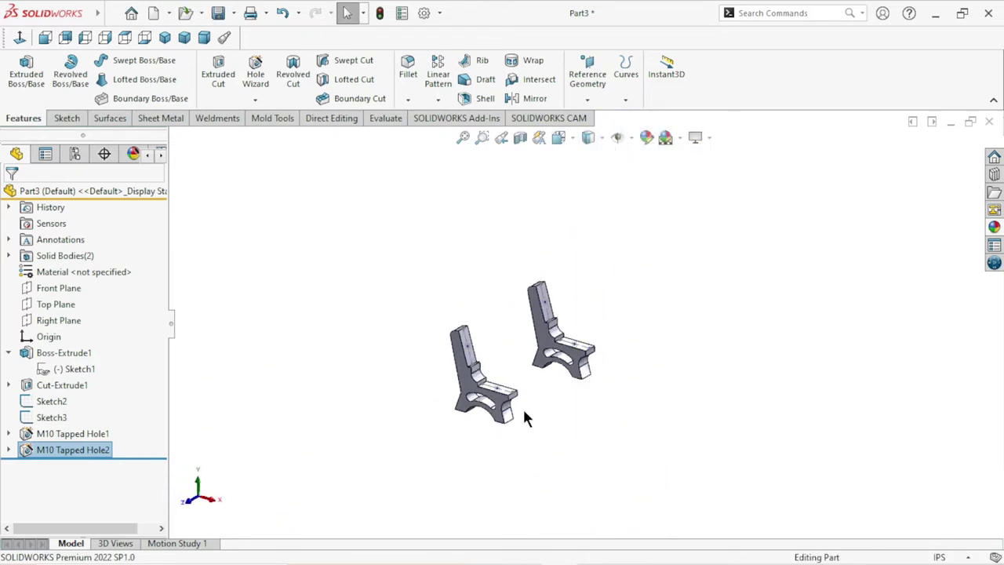
{"action": "scroll", "coordinate": [523, 408], "scroll_direction": "down", "scroll_amount": 3}
{"action": "left_click", "coordinate": [344, 426]}
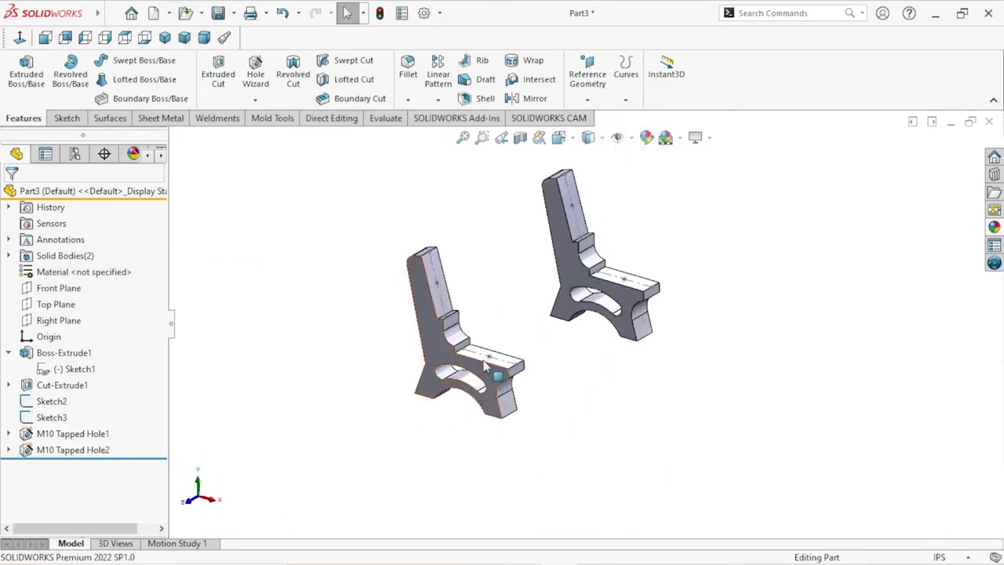
{"action": "left_click", "coordinate": [59, 400]}
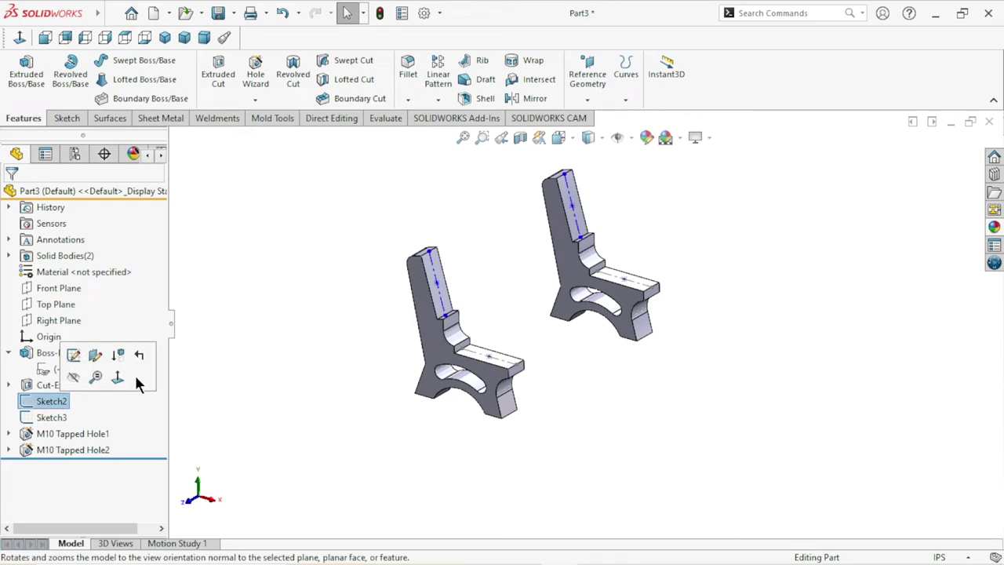
{"action": "left_click", "coordinate": [57, 411]}
{"action": "left_click", "coordinate": [71, 388]}
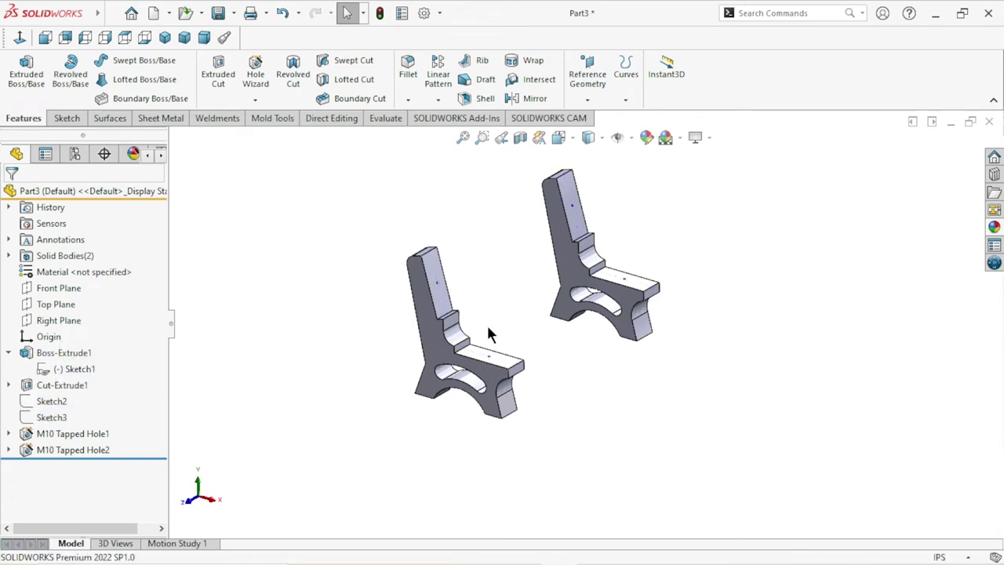
{"action": "scroll", "coordinate": [472, 296], "scroll_direction": "down", "scroll_amount": 5}
{"action": "scroll", "coordinate": [425, 282], "scroll_direction": "down", "scroll_amount": 4}
{"action": "scroll", "coordinate": [439, 267], "scroll_direction": "down", "scroll_amount": 3}
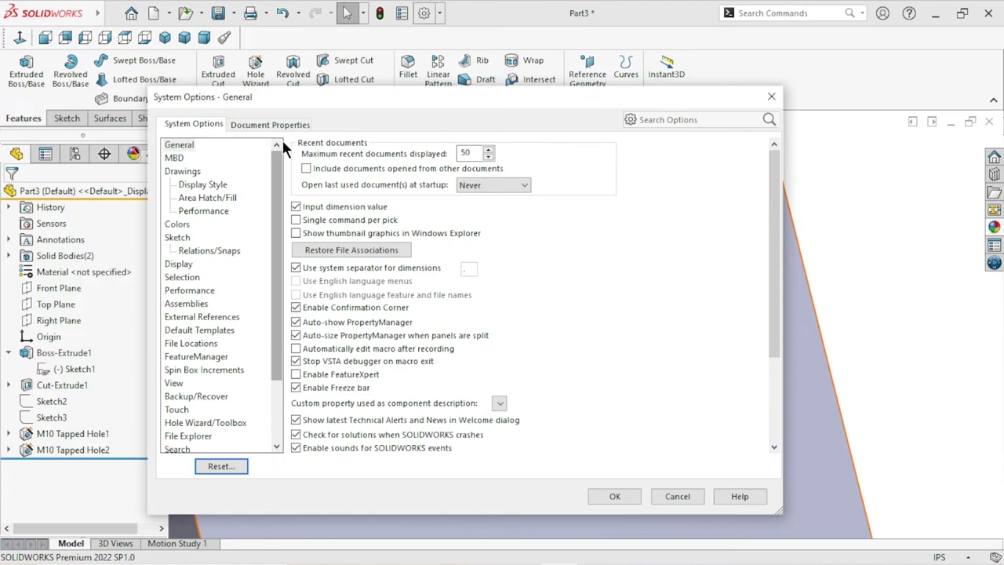
- Enable Shaded cosmetic threads under Document Properties > Detailing
{"action": "left_click", "coordinate": [278, 123]}
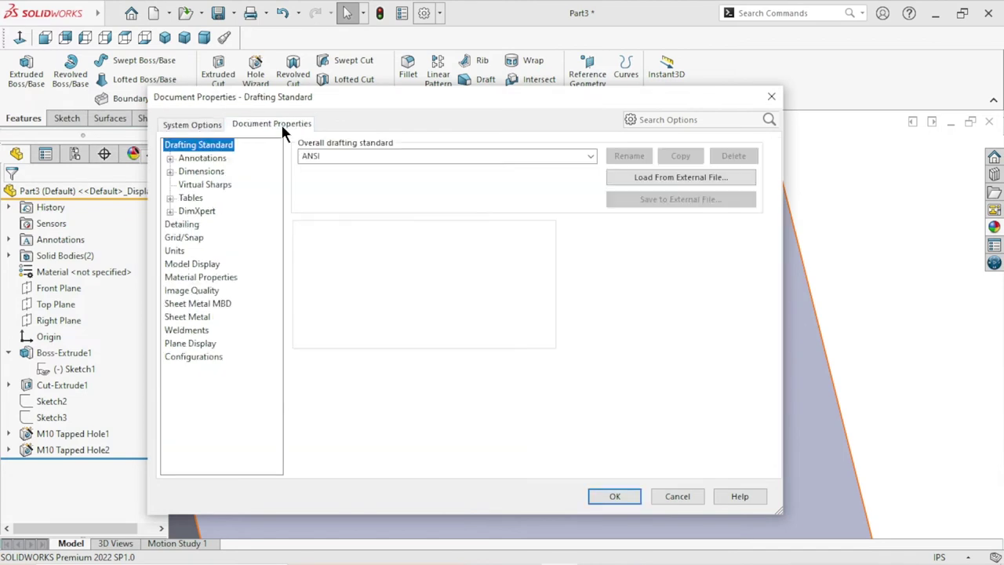
{"action": "left_click", "coordinate": [188, 228]}
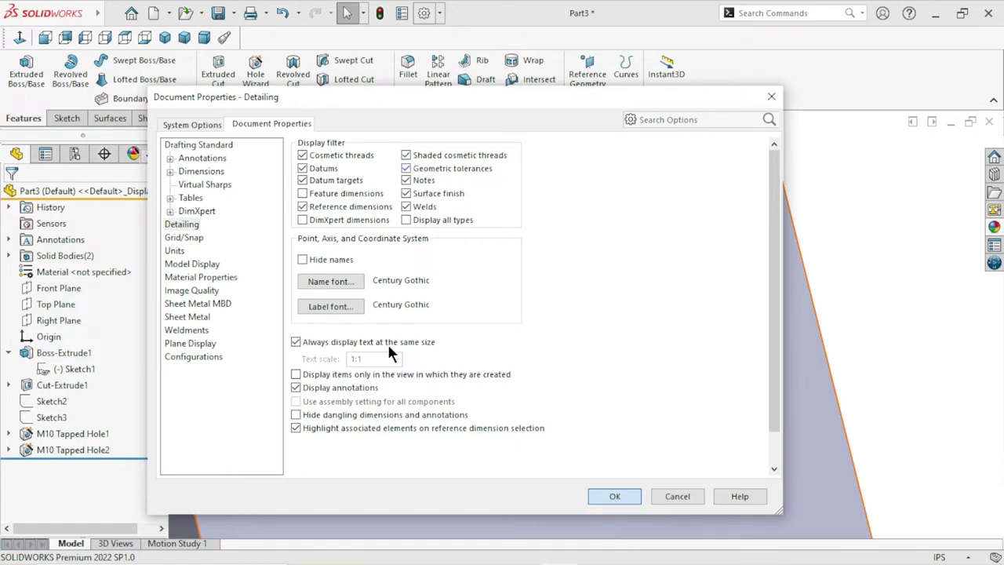
{"action": "key", "text": "Return"}
{"action": "scroll", "coordinate": [493, 263], "scroll_direction": "down", "scroll_amount": 5}
{"action": "scroll", "coordinate": [425, 285], "scroll_direction": "down", "scroll_amount": 3}
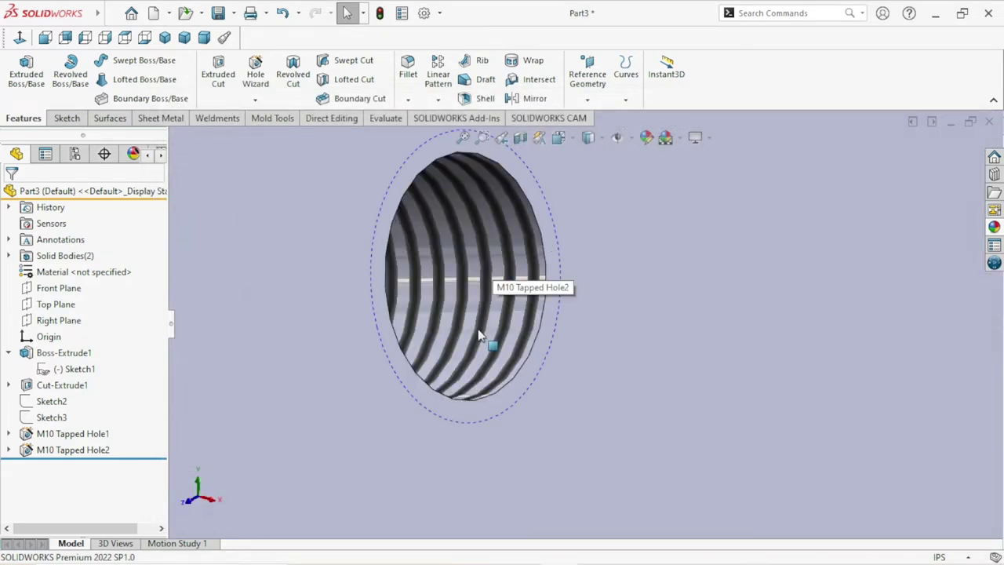
{"action": "scroll", "coordinate": [425, 314], "scroll_direction": "up", "scroll_amount": 5}
{"action": "scroll", "coordinate": [423, 317], "scroll_direction": "up", "scroll_amount": 3}
{"action": "scroll", "coordinate": [424, 318], "scroll_direction": "up", "scroll_amount": 5}
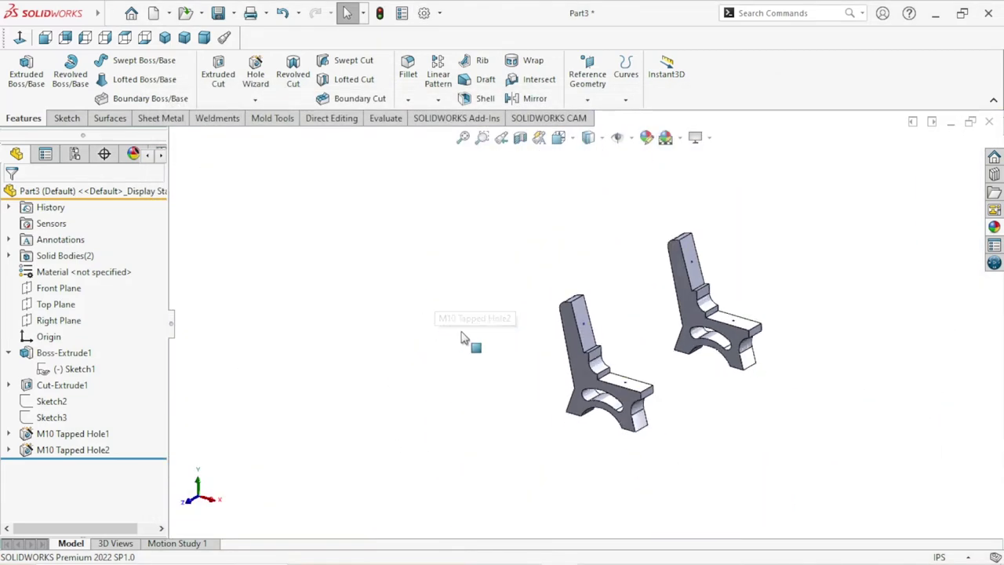
- Orbit and zoom around both legs, viewing them frontally and then at an angle
{"action": "scroll", "coordinate": [701, 369], "scroll_direction": "down", "scroll_amount": 2}
{"action": "scroll", "coordinate": [702, 353], "scroll_direction": "down", "scroll_amount": 1}
{"action": "mouse_move", "coordinate": [703, 337]}
{"action": "middle_mouse_down"}
{"action": "mouse_move", "coordinate": [693, 343]}
{"action": "mouse_move", "coordinate": [729, 422]}
{"action": "middle_mouse_up"}
{"action": "scroll", "coordinate": [735, 385], "scroll_direction": "up", "scroll_amount": 3}
{"action": "scroll", "coordinate": [713, 362], "scroll_direction": "down", "scroll_amount": 4}
{"action": "mouse_move", "coordinate": [712, 361]}
{"action": "middle_mouse_down"}
{"action": "mouse_move", "coordinate": [656, 338]}
{"action": "mouse_move", "coordinate": [510, 321]}
{"action": "middle_mouse_up"}
{"action": "scroll", "coordinate": [470, 316], "scroll_direction": "up", "scroll_amount": 3}
{"action": "scroll", "coordinate": [550, 325], "scroll_direction": "down", "scroll_amount": 2}
{"action": "scroll", "coordinate": [553, 331], "scroll_direction": "down", "scroll_amount": 2}
{"action": "scroll", "coordinate": [534, 304], "scroll_direction": "up", "scroll_amount": 3}
{"action": "scroll", "coordinate": [549, 308], "scroll_direction": "down", "scroll_amount": 3}
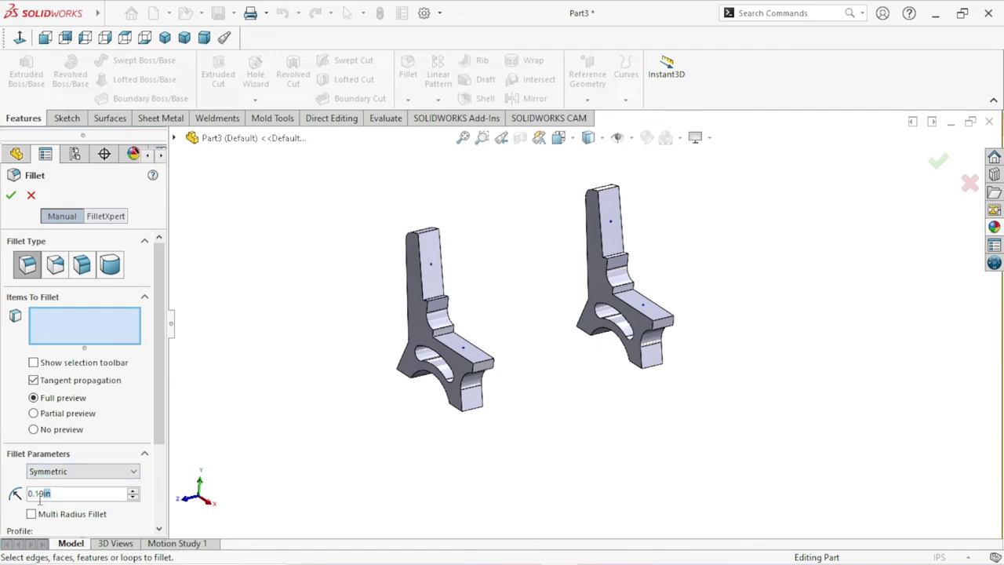
- Fillet the edges of the left leg's cutout inner face at 0.2 in radius
{"action": "type", "text": "0.2"}
{"action": "mouse_move", "coordinate": [262, 469]}
{"action": "middle_mouse_down"}
{"action": "mouse_move", "coordinate": [339, 423]}
{"action": "mouse_move", "coordinate": [341, 458]}
{"action": "mouse_move", "coordinate": [426, 419]}
{"action": "middle_mouse_up"}
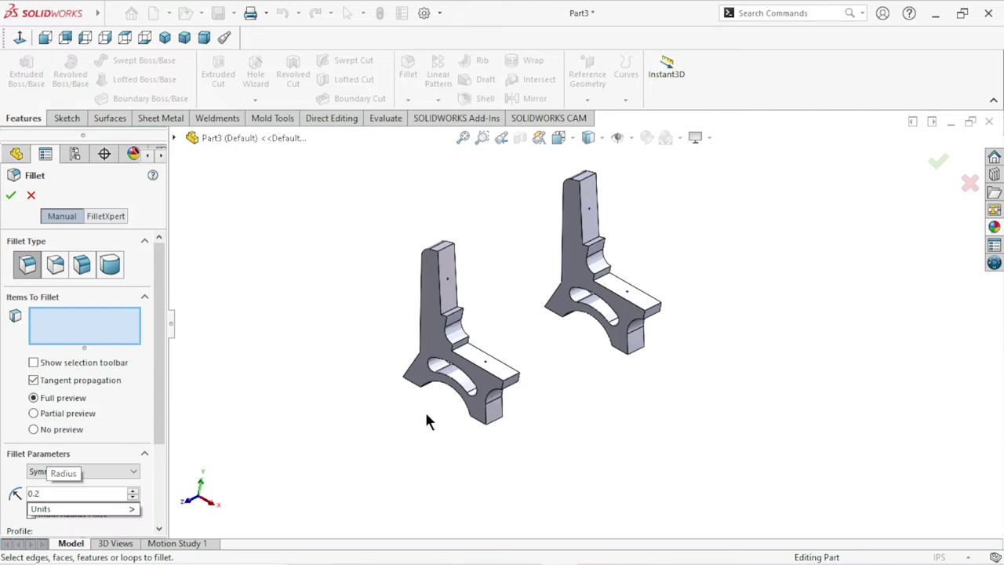
{"action": "scroll", "coordinate": [502, 363], "scroll_direction": "down", "scroll_amount": 3}
{"action": "scroll", "coordinate": [577, 353], "scroll_direction": "down", "scroll_amount": 4}
{"action": "left_click", "coordinate": [587, 357]}
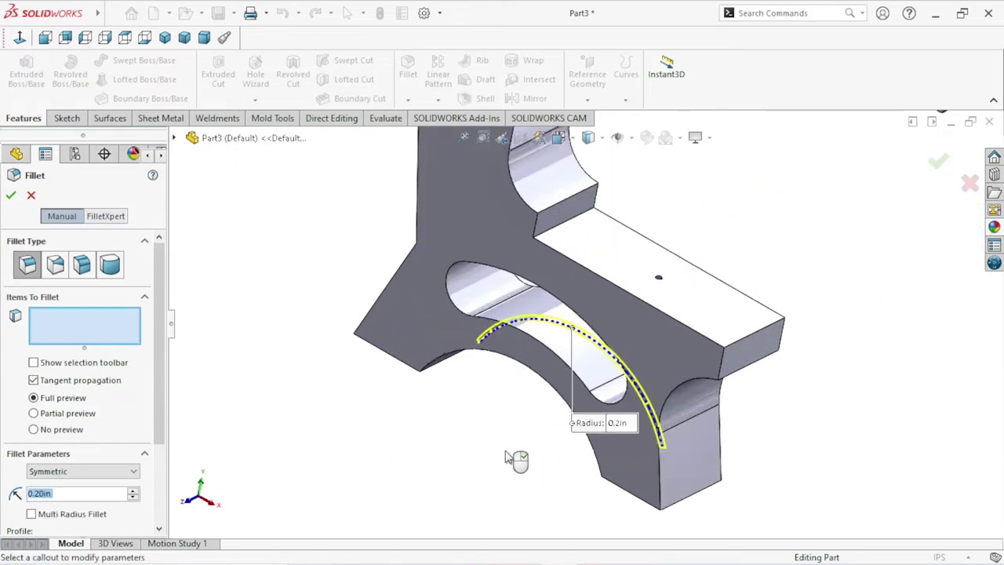
{"action": "right_click", "coordinate": [85, 316]}
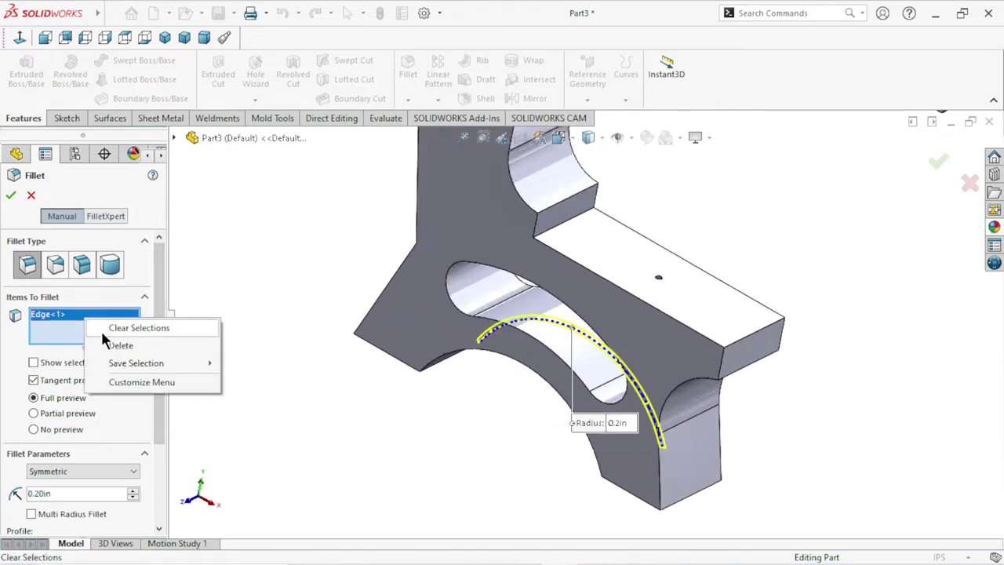
{"action": "left_click", "coordinate": [106, 345]}
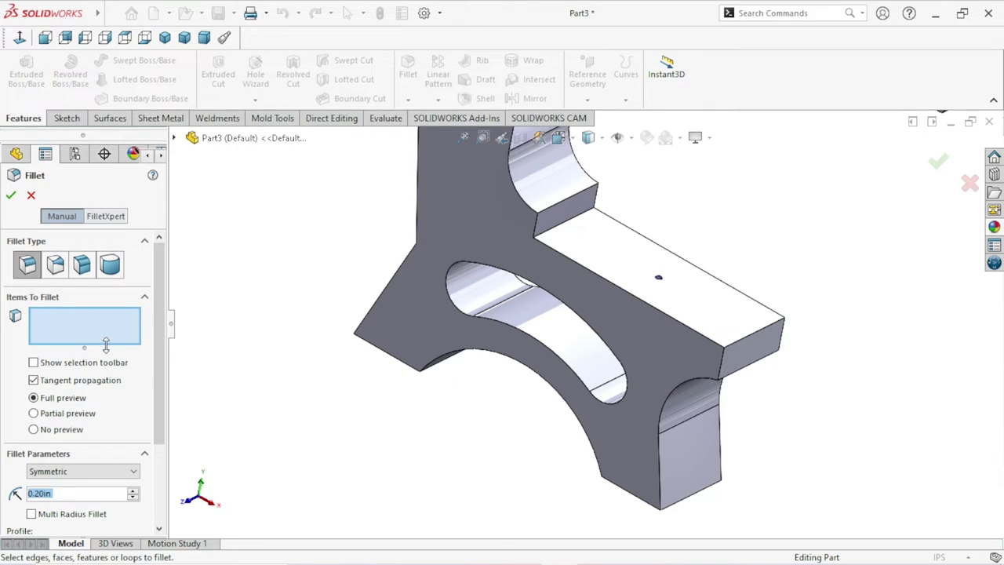
{"action": "left_click", "coordinate": [564, 342]}
{"action": "scroll", "coordinate": [470, 409], "scroll_direction": "up", "scroll_amount": 5}
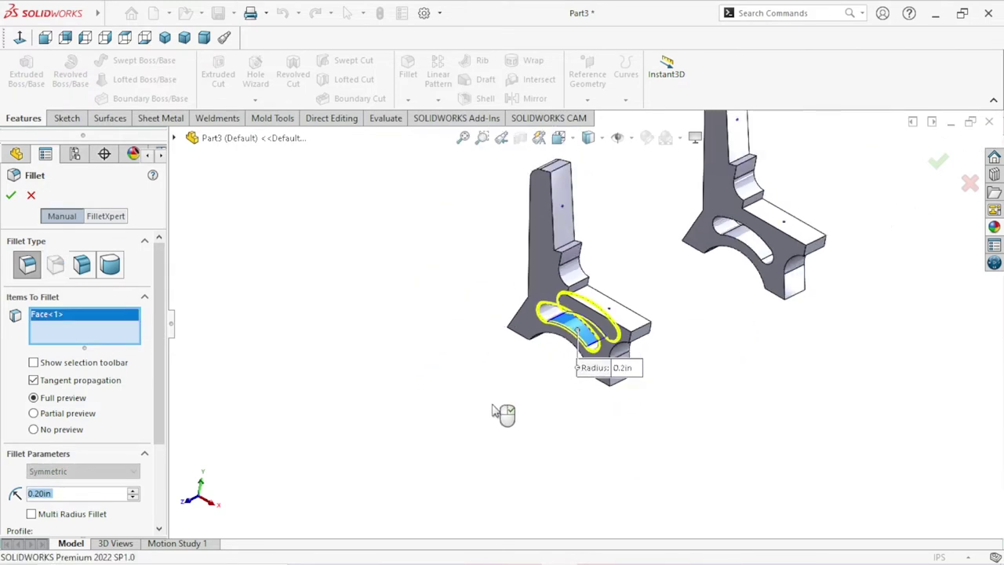
{"action": "left_click", "coordinate": [9, 196]}
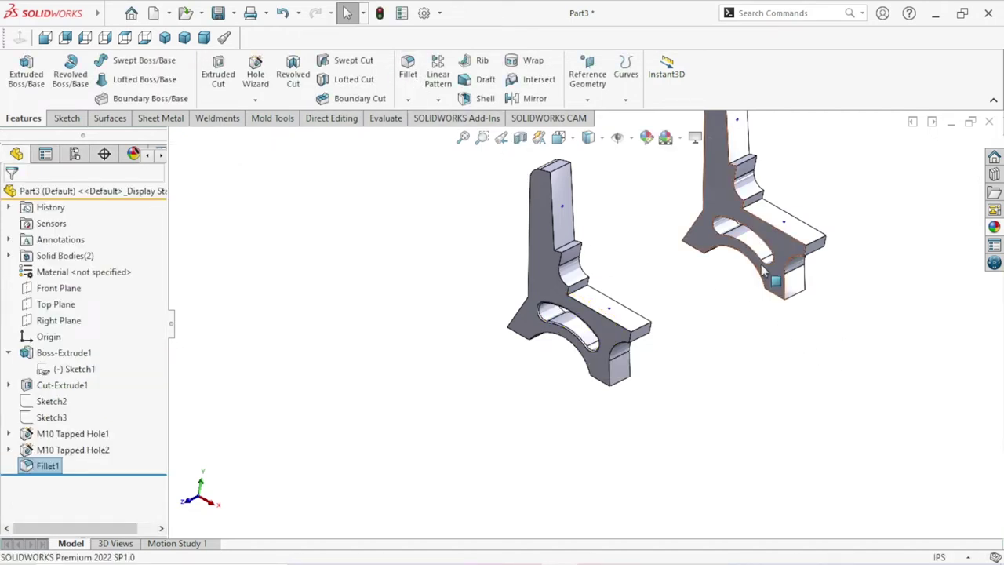
{"action": "scroll", "coordinate": [763, 266], "scroll_direction": "down", "scroll_amount": 3}
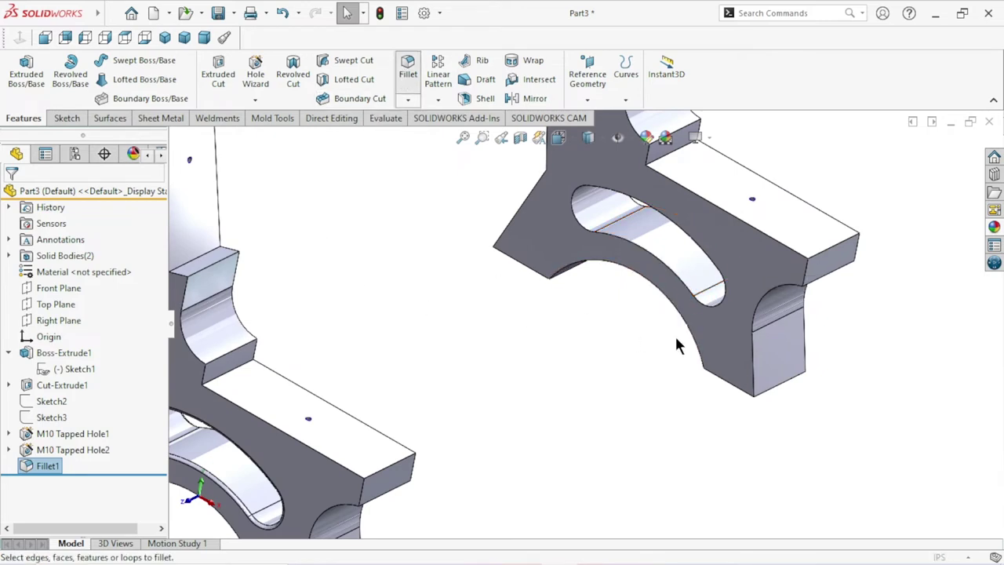
- Fillet the right leg's cutout inner face at the same 0.2 in radius
{"action": "left_click", "coordinate": [690, 279]}
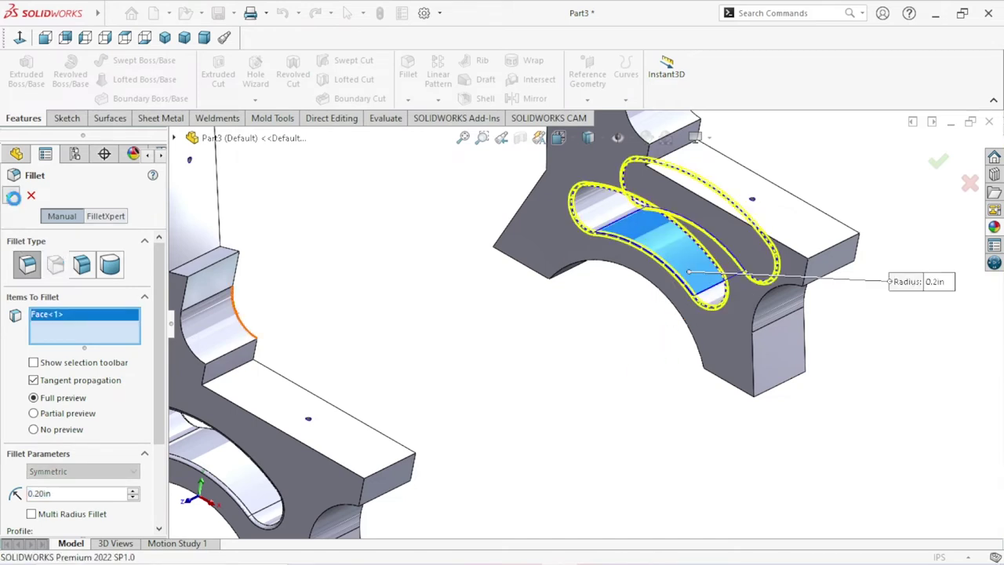
{"action": "key", "text": "Return"}
{"action": "left_click", "coordinate": [407, 100]}
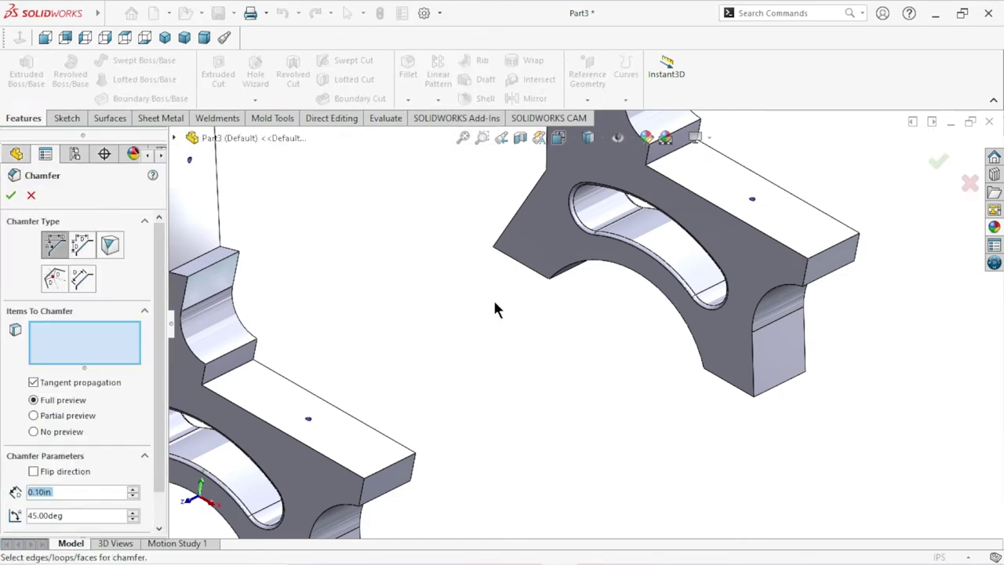
- Chamfer the edges of both large faces of the left leg at 0.20 in, 45°
{"action": "key", "text": "f"}
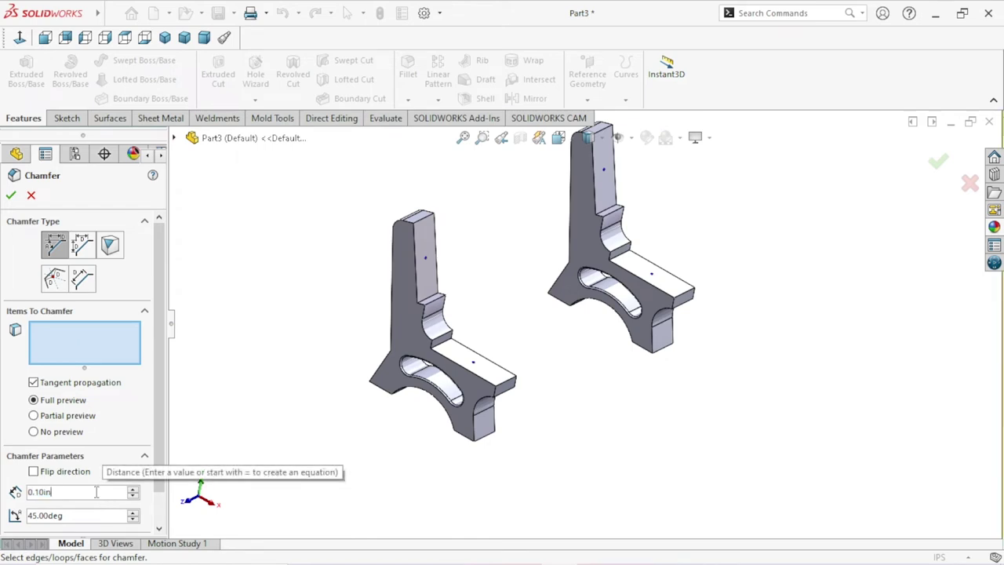
{"action": "type", "text": "0.2"}
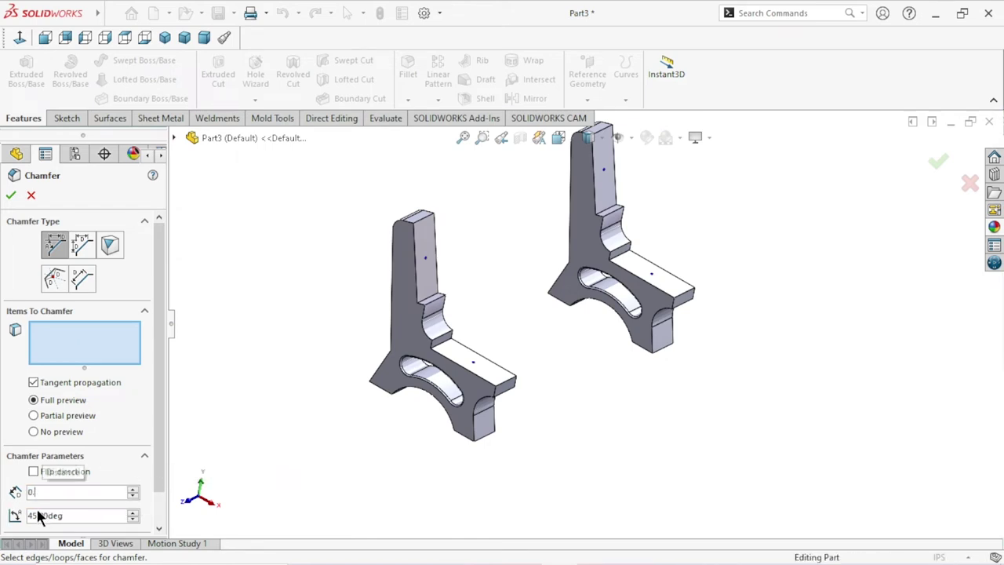
{"action": "key", "text": "Return"}
{"action": "scroll", "coordinate": [428, 419], "scroll_direction": "down", "scroll_amount": 3}
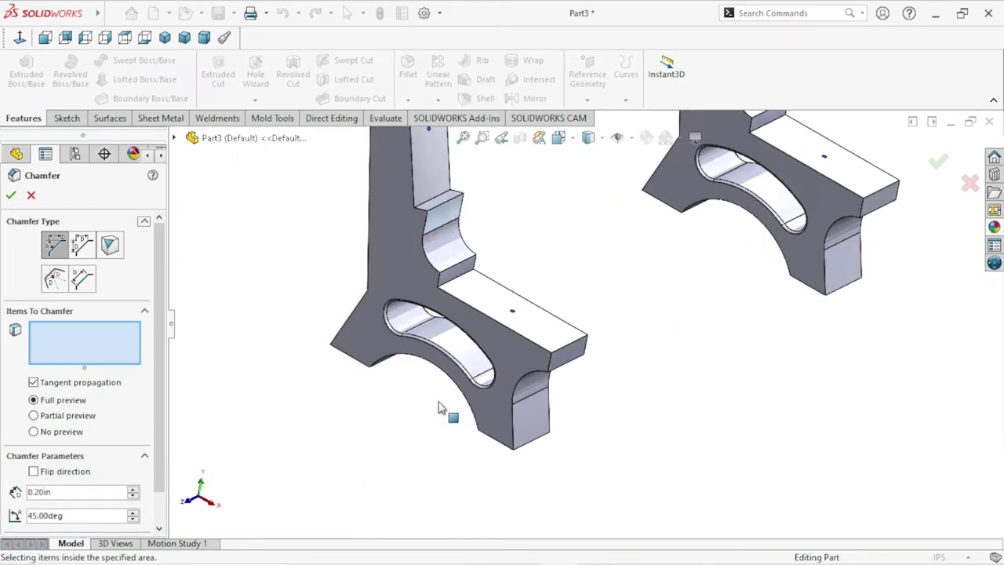
{"action": "mouse_move", "coordinate": [704, 343]}
{"action": "middle_mouse_down"}
{"action": "mouse_move", "coordinate": [612, 260]}
{"action": "mouse_move", "coordinate": [594, 289]}
{"action": "middle_mouse_up"}
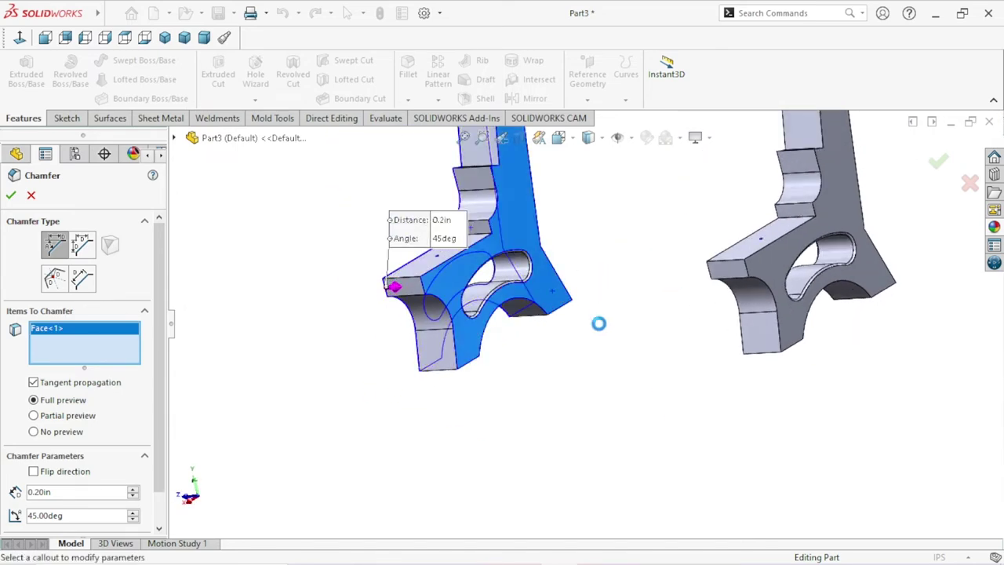
{"action": "middle_click_drag", "start_coordinate": [625, 367], "coordinate": [584, 384]}
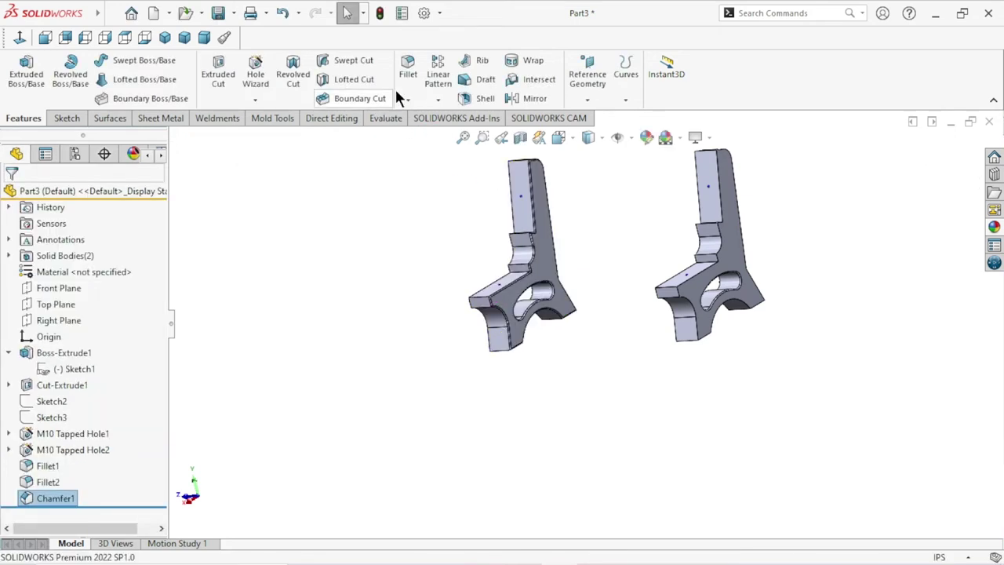
{"action": "left_click", "coordinate": [406, 100]}
- Add a second 0.20 in, 45° chamfer around the right leg's two large faces
{"action": "left_click", "coordinate": [417, 194]}
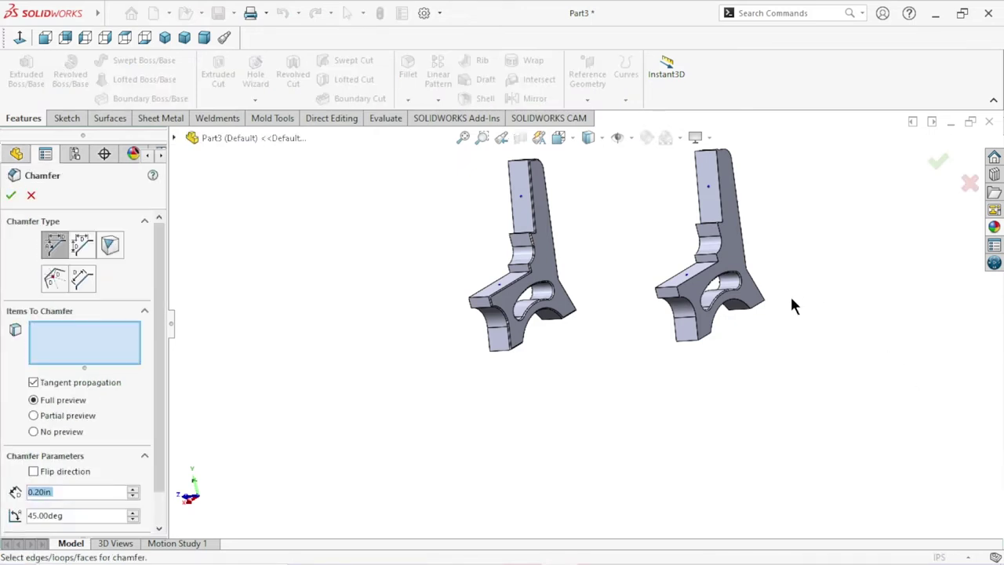
{"action": "scroll", "coordinate": [790, 294], "scroll_direction": "down", "scroll_amount": 5}
{"action": "left_click", "coordinate": [525, 201]}
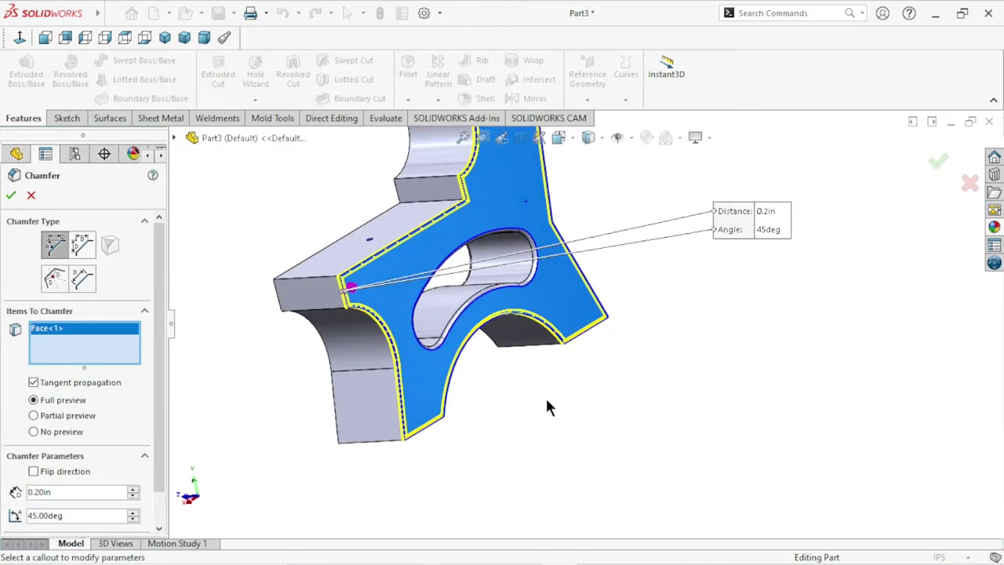
{"action": "scroll", "coordinate": [522, 398], "scroll_direction": "up", "scroll_amount": 5}
{"action": "middle_click_drag", "start_coordinate": [498, 389], "coordinate": [604, 390]}
{"action": "scroll", "coordinate": [481, 282], "scroll_direction": "down", "scroll_amount": 5}
{"action": "scroll", "coordinate": [481, 282], "scroll_direction": "down", "scroll_amount": 3}
{"action": "left_click", "coordinate": [513, 251]}
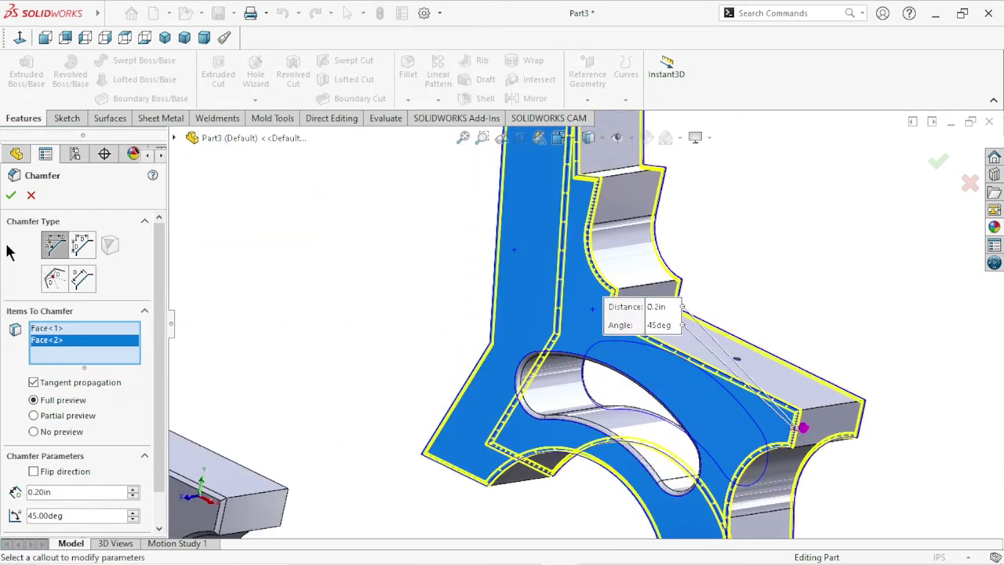
{"action": "left_click", "coordinate": [11, 198]}
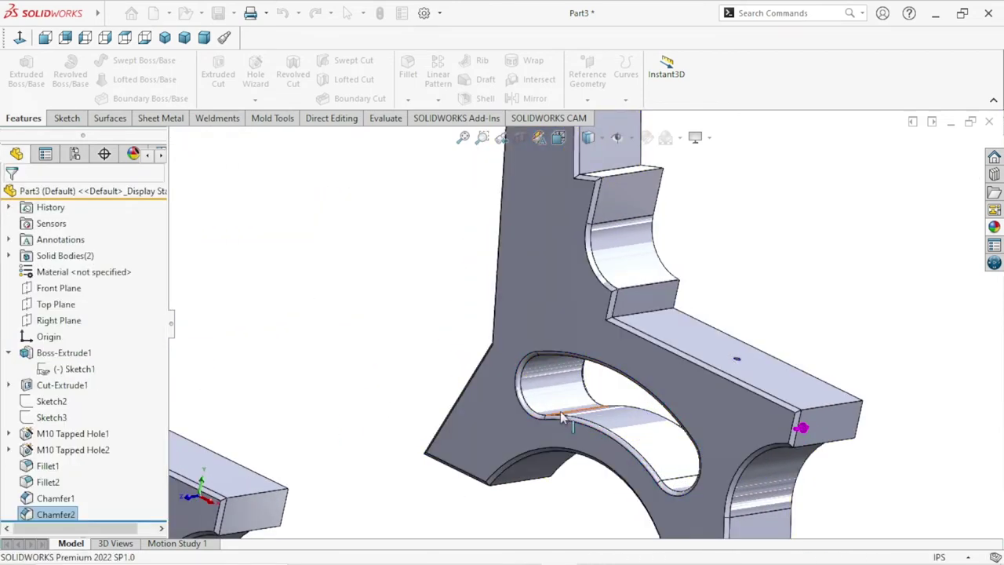
{"action": "scroll", "coordinate": [577, 414], "scroll_direction": "up", "scroll_amount": 5}
{"action": "mouse_move", "coordinate": [577, 414]}
{"action": "middle_mouse_down"}
{"action": "mouse_move", "coordinate": [531, 347]}
{"action": "mouse_move", "coordinate": [336, 298]}
{"action": "middle_mouse_up"}
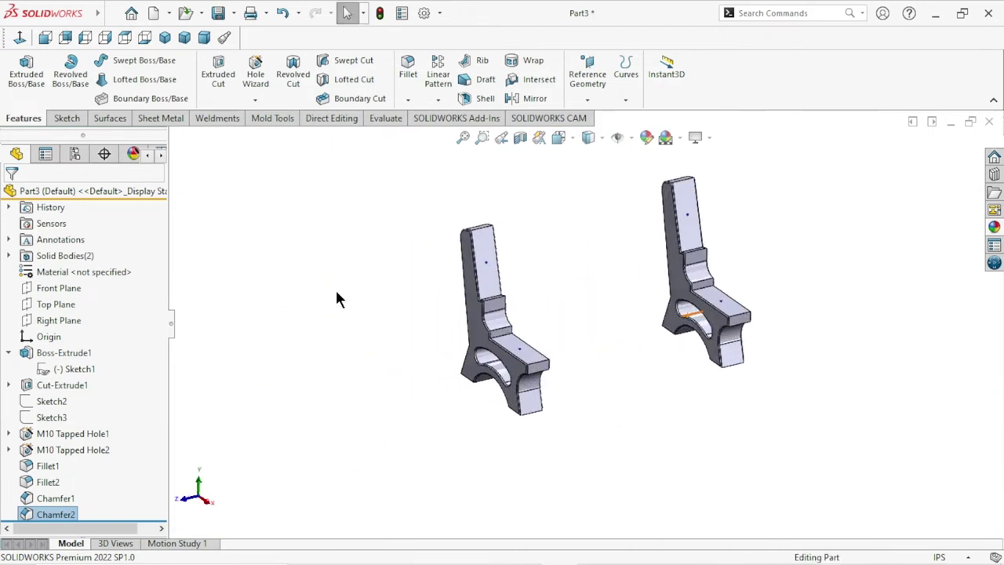
- Select Part3 and browse the appearance library to Stone > Paving
{"action": "left_click", "coordinate": [115, 190]}
{"action": "left_click", "coordinate": [993, 263]}
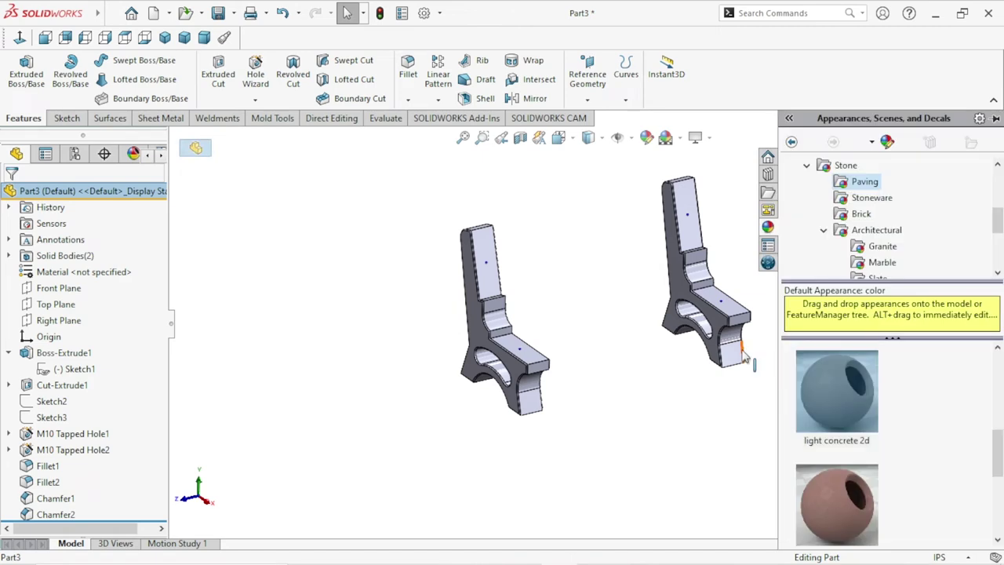
{"action": "left_click_drag", "start_coordinate": [998, 442], "coordinate": [997, 369]}
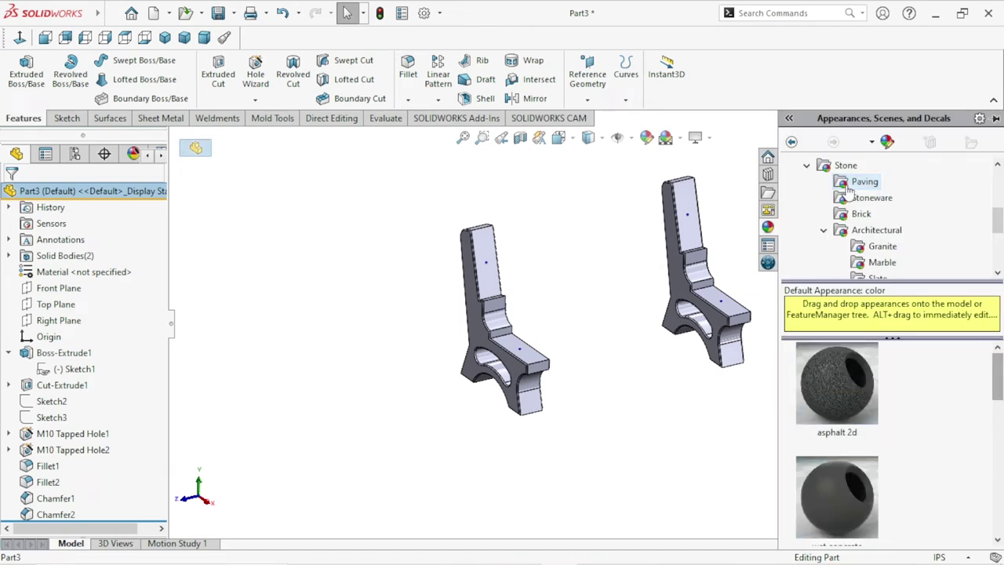
{"action": "left_click", "coordinate": [806, 166]}
{"action": "left_click", "coordinate": [833, 213]}
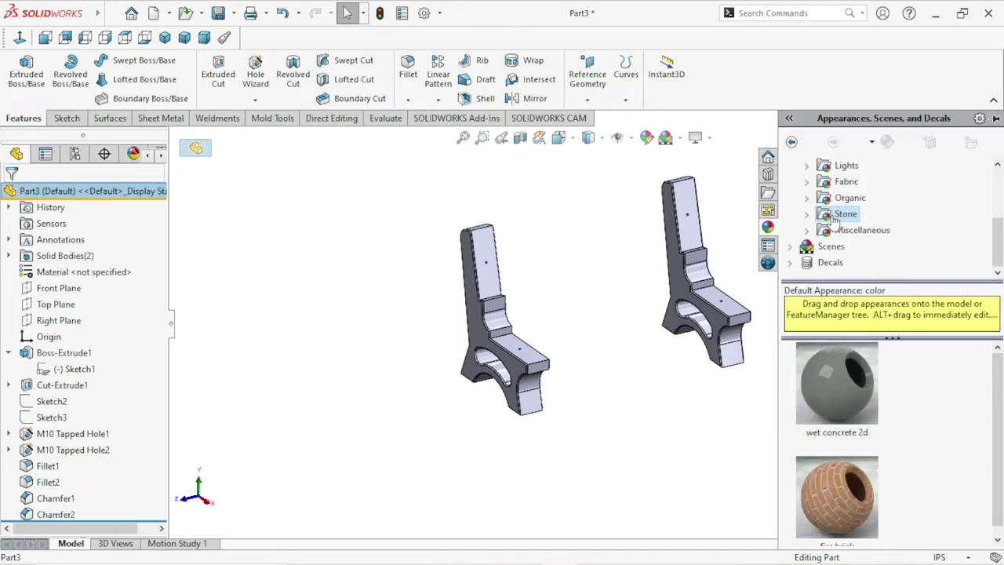
{"action": "left_click", "coordinate": [809, 215]}
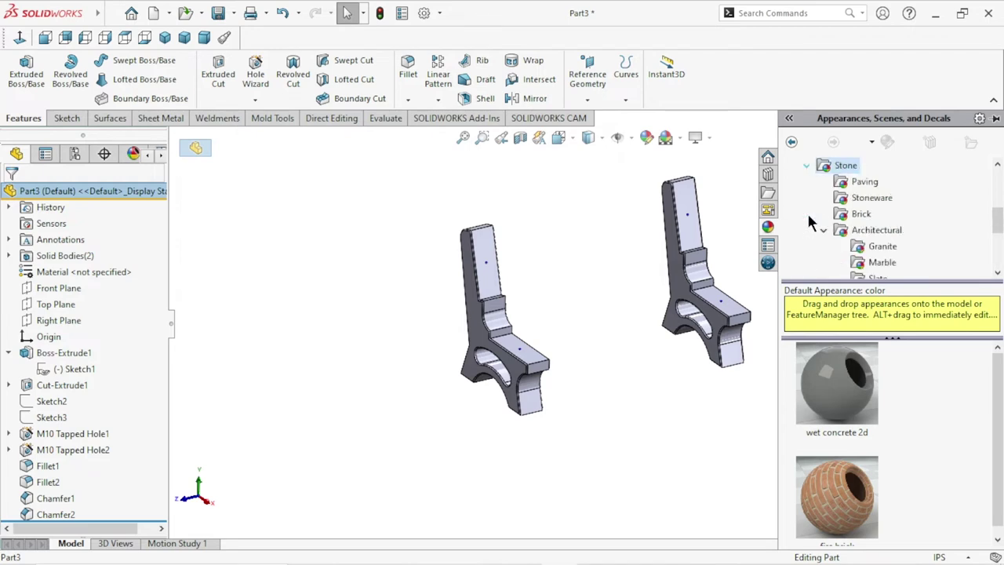
{"action": "left_click", "coordinate": [862, 184]}
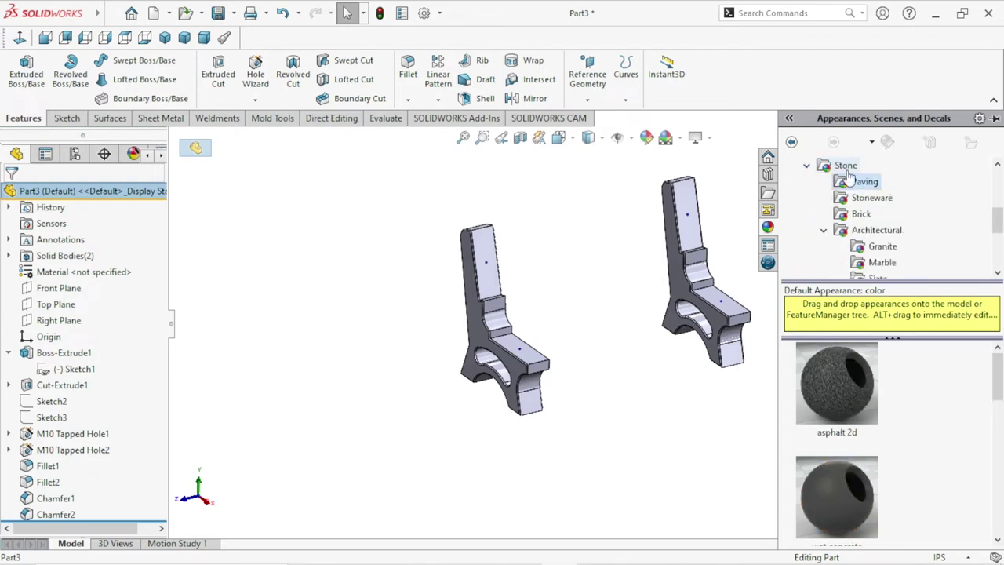
- Apply the light concrete 2d swatch to the whole part
{"action": "scroll", "coordinate": [993, 400], "scroll_direction": "down", "scroll_amount": 1}
{"action": "scroll", "coordinate": [992, 400], "scroll_direction": "up", "scroll_amount": 1}
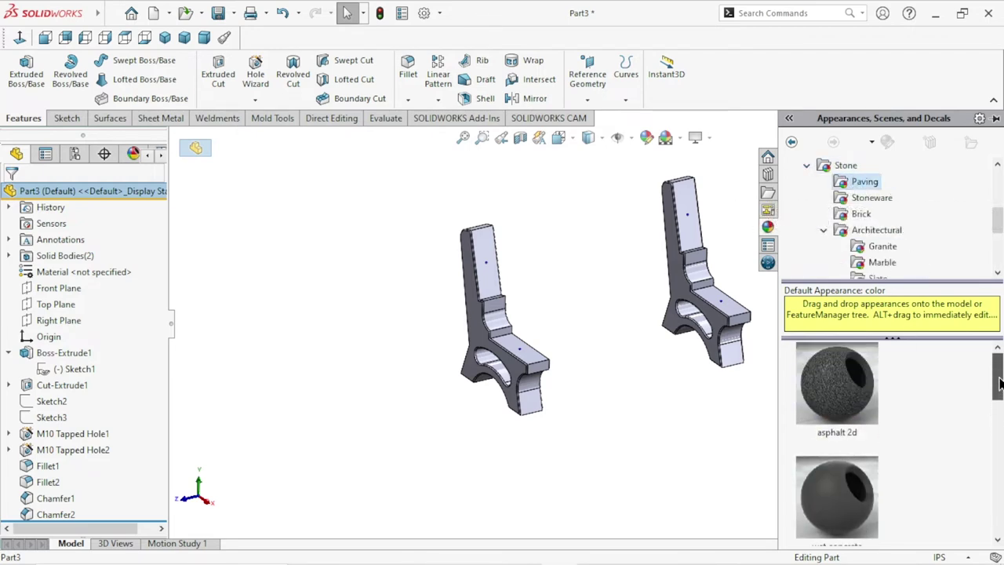
{"action": "left_click", "coordinate": [853, 184]}
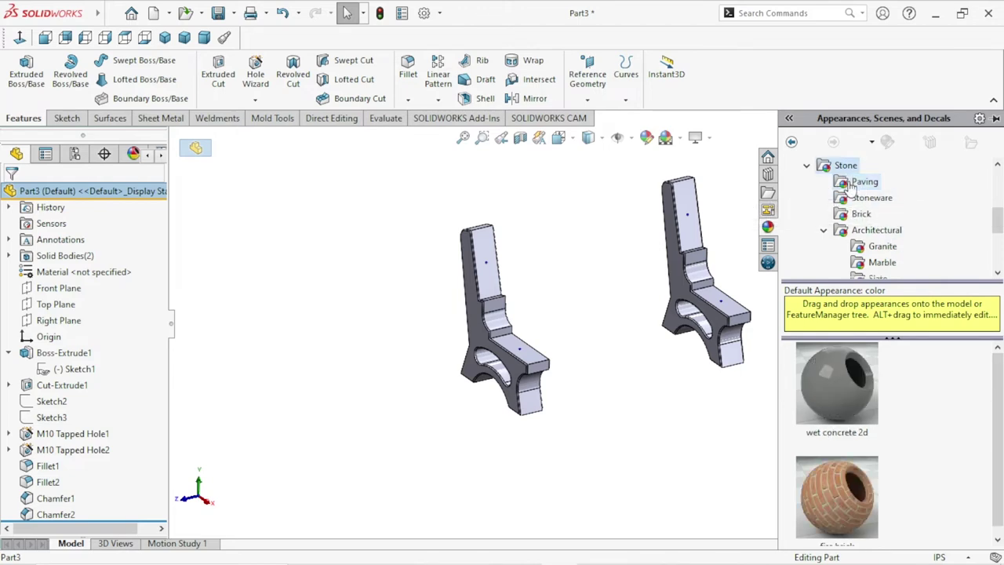
{"action": "left_click_drag", "start_coordinate": [997, 378], "coordinate": [995, 450]}
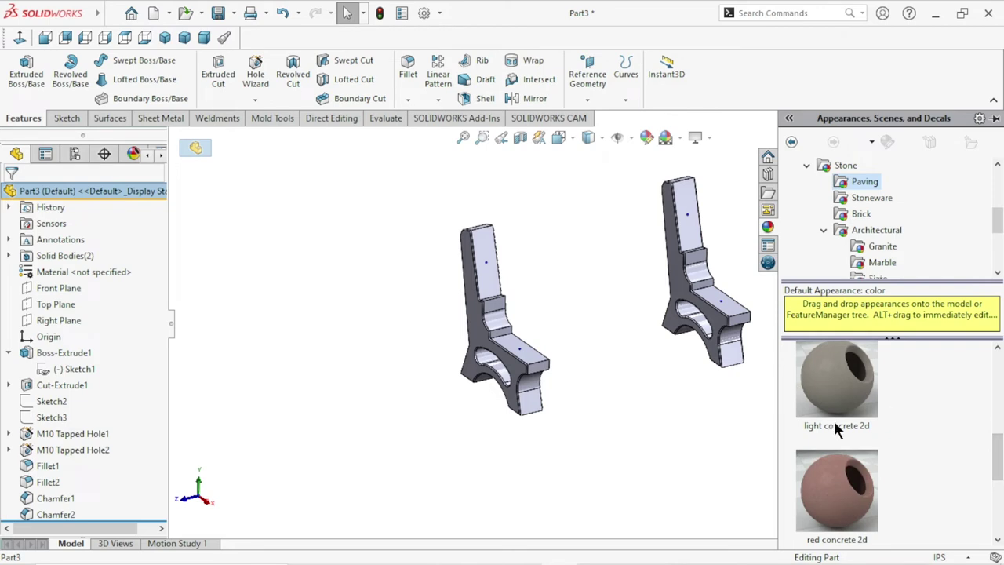
{"action": "scroll", "coordinate": [837, 408], "scroll_direction": "up", "scroll_amount": 2}
{"action": "left_click", "coordinate": [839, 421]}
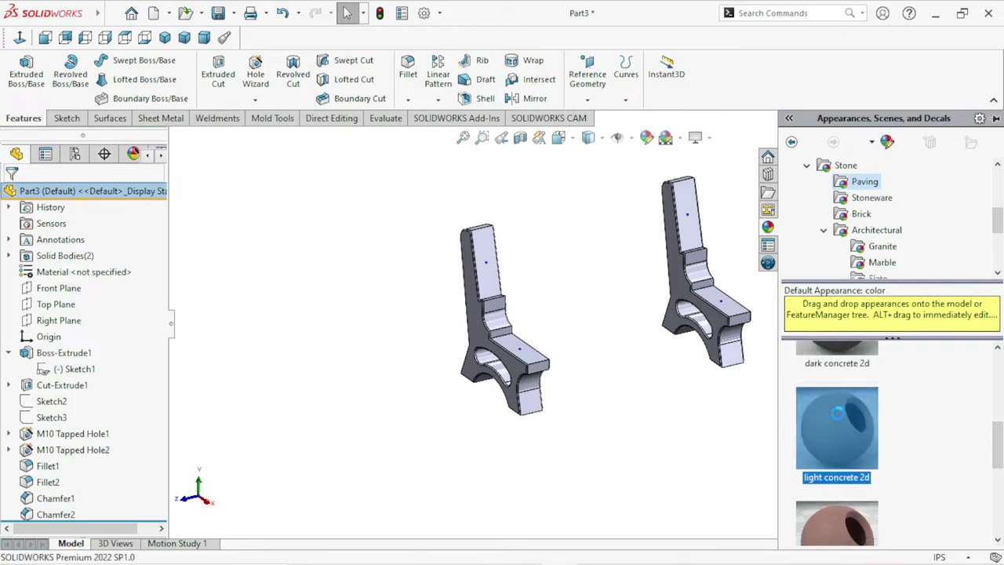
- Zoom in to inspect the concrete texture on both legs, then zoom back out
{"action": "scroll", "coordinate": [726, 322], "scroll_direction": "down", "scroll_amount": 5}
{"action": "scroll", "coordinate": [726, 322], "scroll_direction": "down", "scroll_amount": 4}
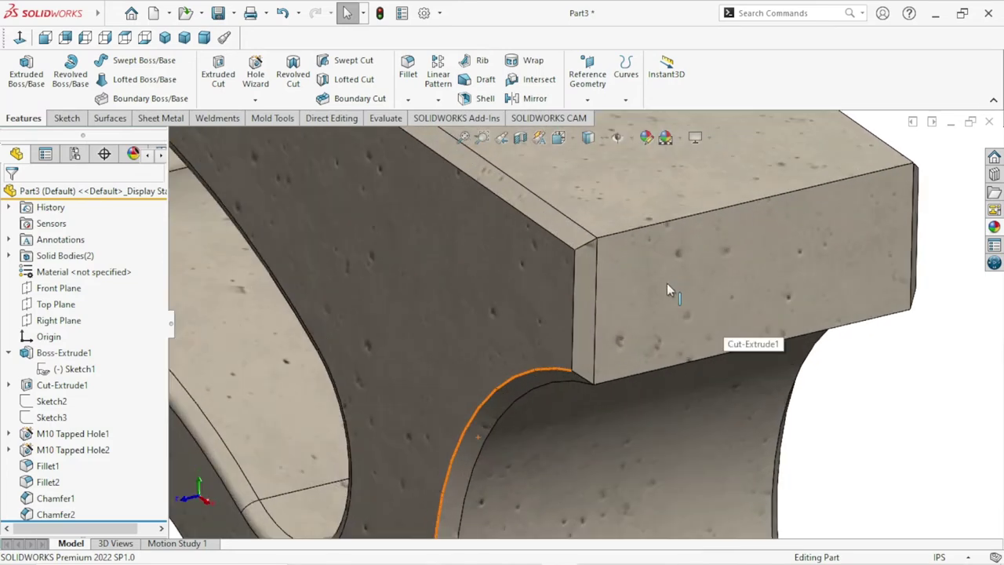
{"action": "scroll", "coordinate": [669, 278], "scroll_direction": "down", "scroll_amount": 1}
{"action": "scroll", "coordinate": [688, 318], "scroll_direction": "down", "scroll_amount": 1}
{"action": "scroll", "coordinate": [469, 357], "scroll_direction": "up", "scroll_amount": 2}
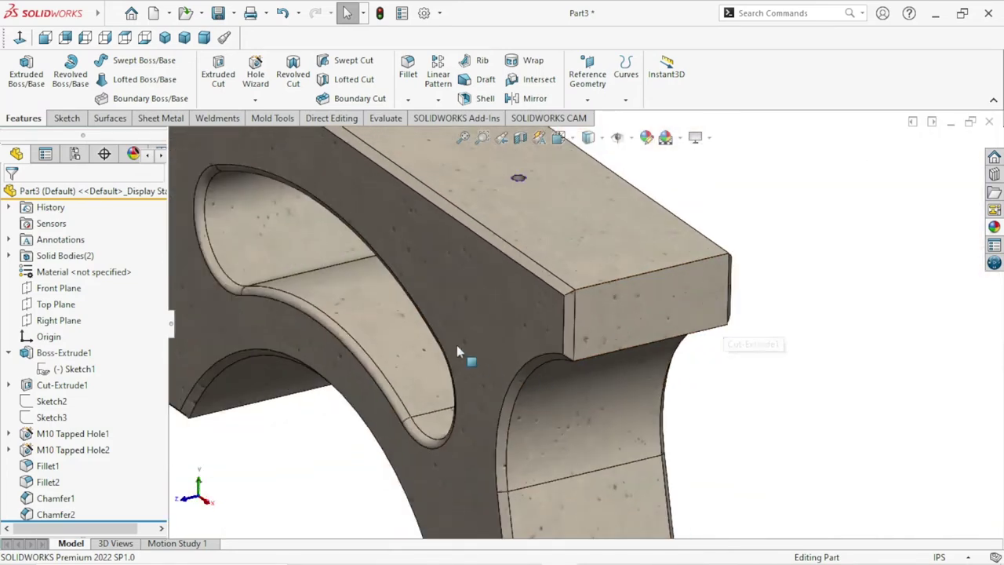
{"action": "scroll", "coordinate": [469, 313], "scroll_direction": "down", "scroll_amount": 3}
{"action": "scroll", "coordinate": [549, 336], "scroll_direction": "up", "scroll_amount": 4}
{"action": "scroll", "coordinate": [575, 335], "scroll_direction": "up", "scroll_amount": 6}
{"action": "mouse_move", "coordinate": [576, 335]}
{"action": "middle_mouse_down"}
{"action": "mouse_move", "coordinate": [525, 348]}
{"action": "mouse_move", "coordinate": [529, 320]}
{"action": "middle_mouse_up"}
{"action": "scroll", "coordinate": [549, 326], "scroll_direction": "down", "scroll_amount": 4}
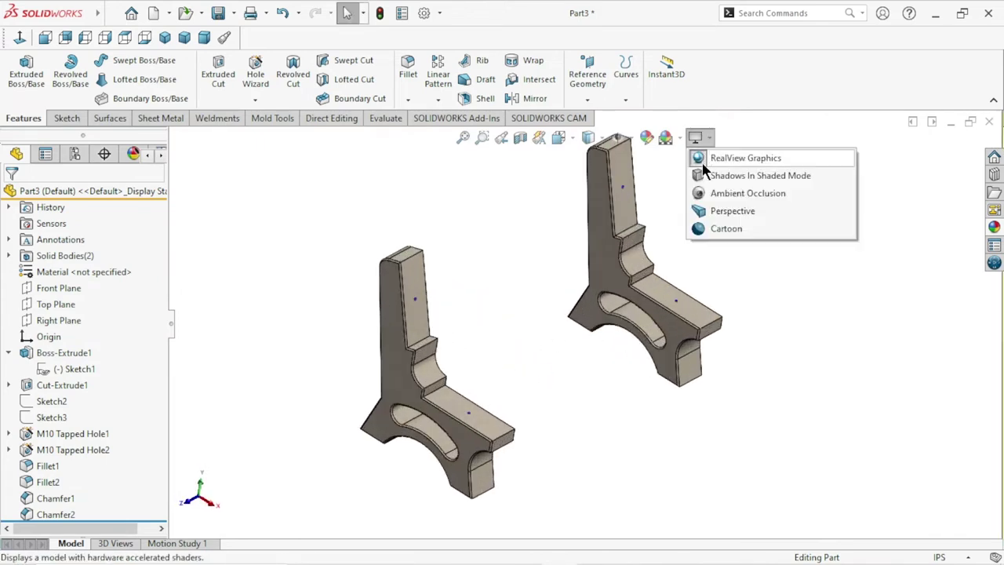
{"action": "mouse_move", "coordinate": [696, 138]}
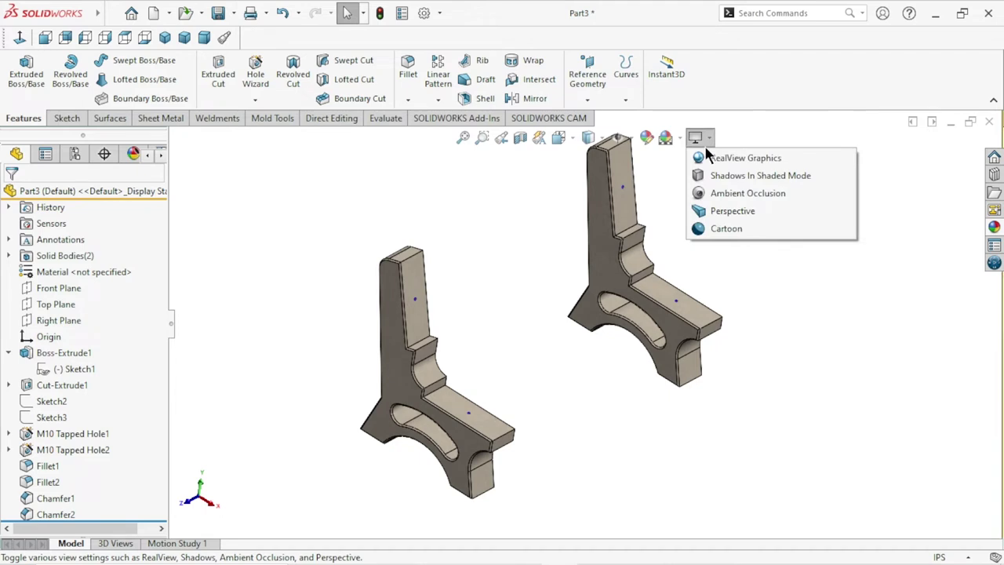
- Enable Shadows In Shaded Mode and view both concrete legs in isometric
{"action": "left_click", "coordinate": [715, 174]}
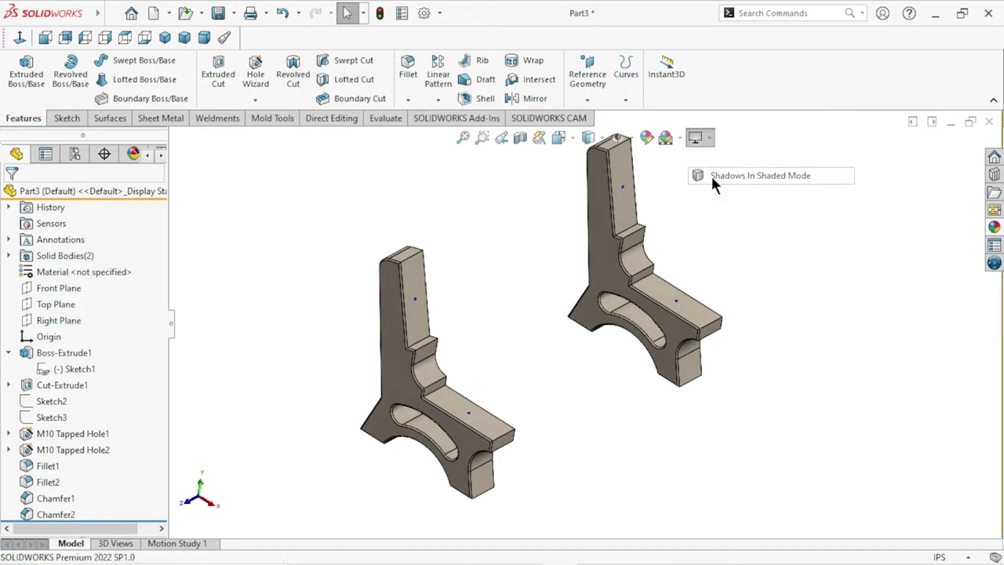
{"action": "left_click", "coordinate": [164, 38]}
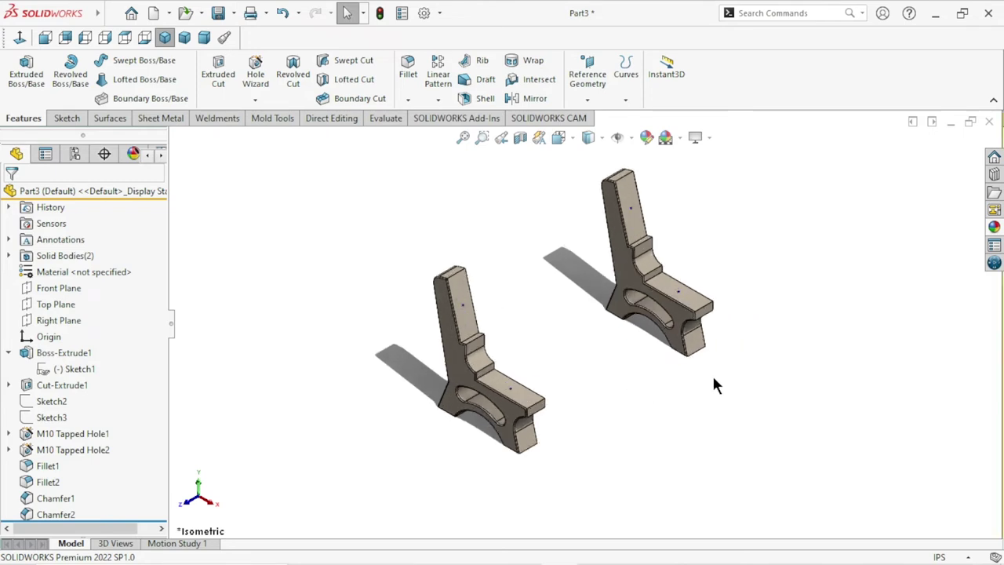
{"action": "scroll", "coordinate": [682, 330], "scroll_direction": "down", "scroll_amount": 2}
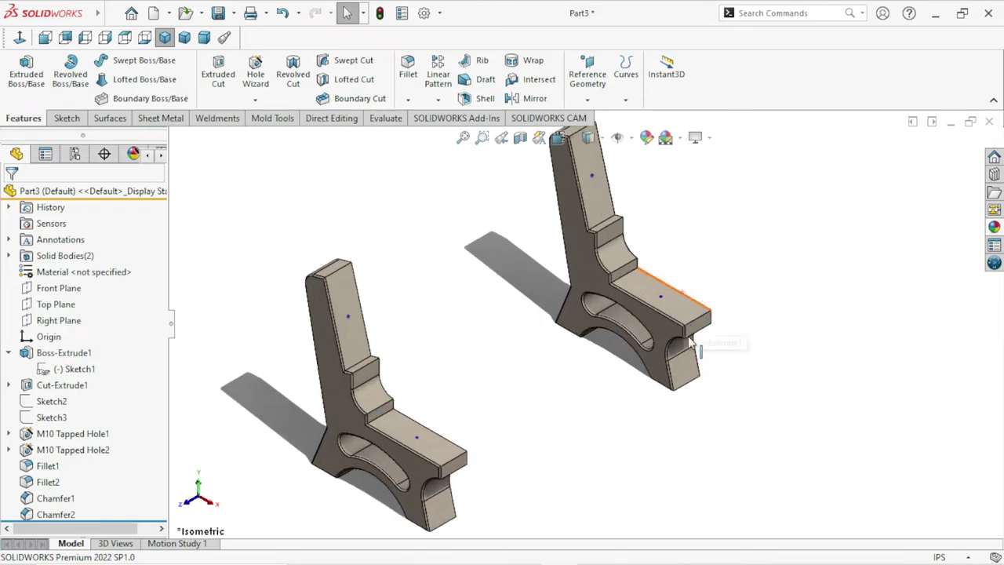
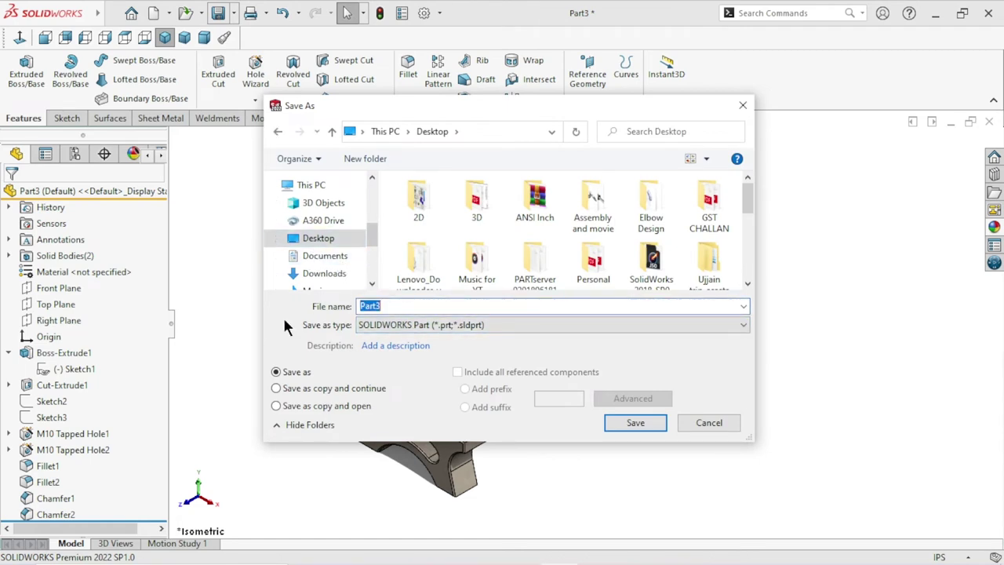
- Save the bench-leg file on the Desktop under the name 'Banch part 1'
{"action": "type", "text": "Banc"}
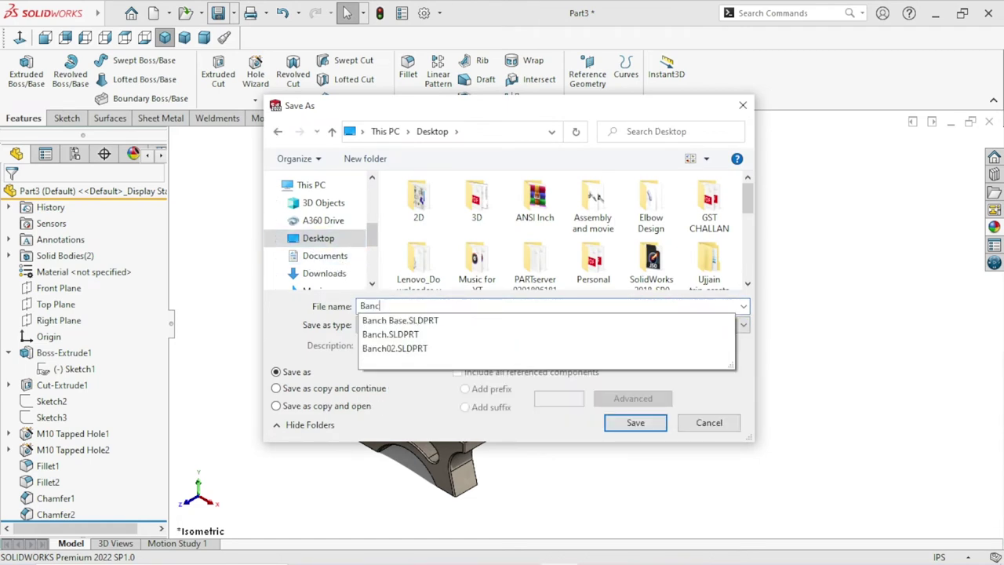
{"action": "type", "text": "h part 1"}
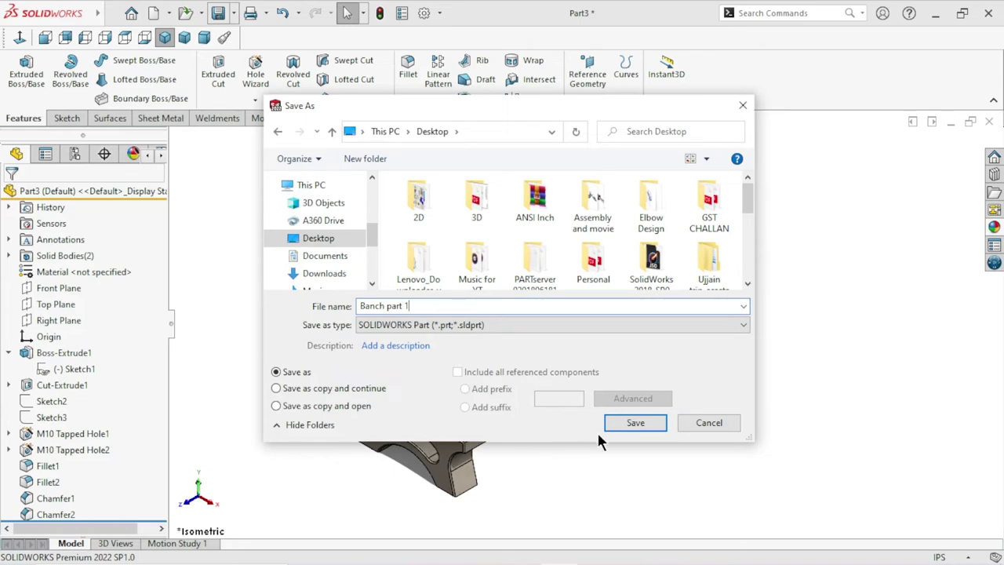
{"action": "left_click", "coordinate": [618, 422]}
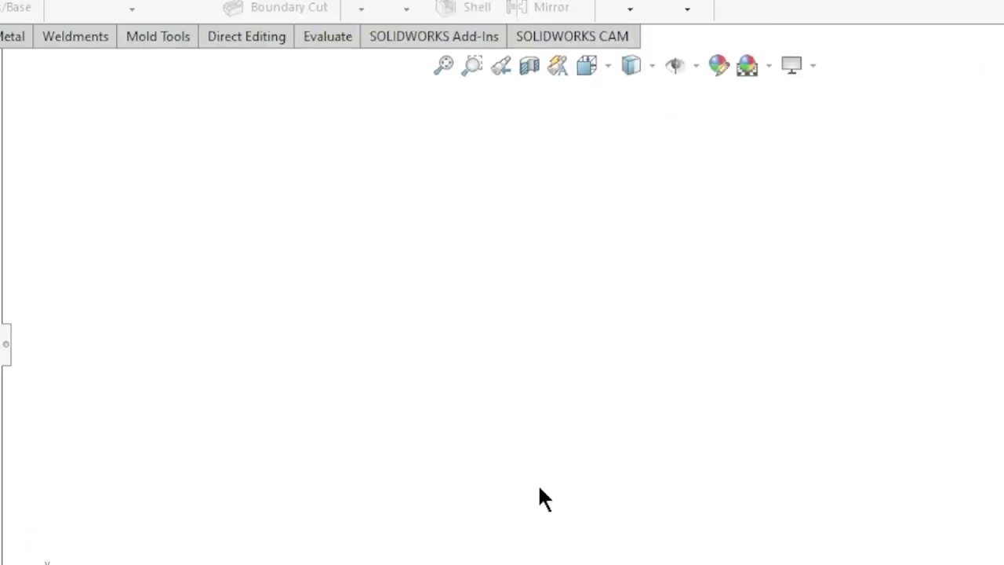
- Switch the new part to inch (IPS) units and start a sketch on the Top Plane
{"action": "left_click", "coordinate": [941, 557]}
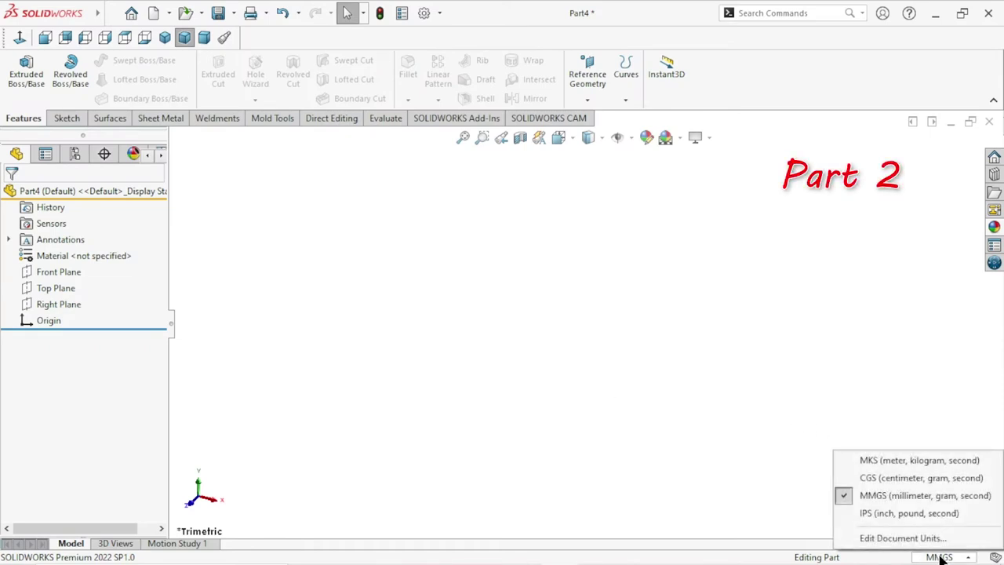
{"action": "left_click", "coordinate": [867, 513]}
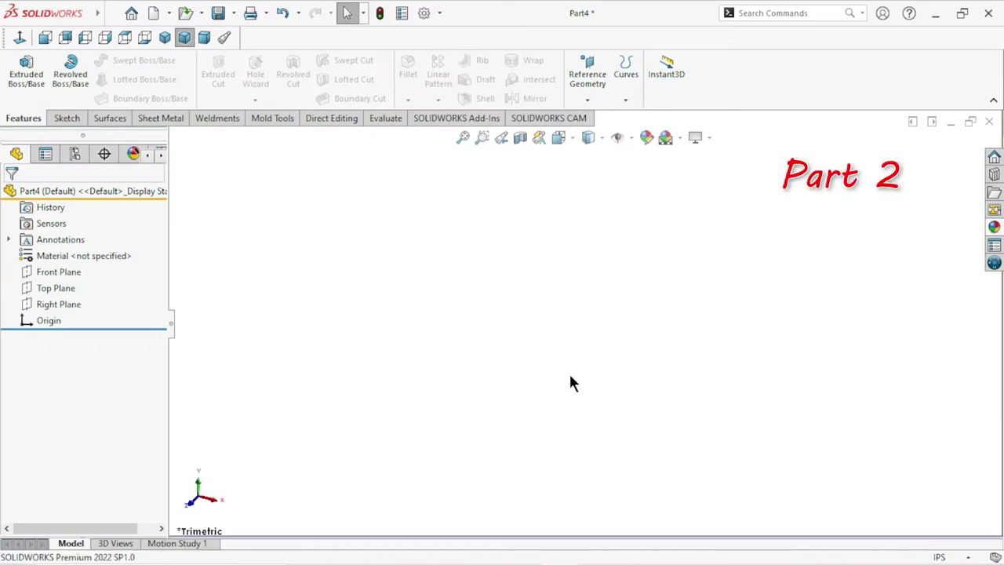
{"action": "left_click", "coordinate": [61, 273]}
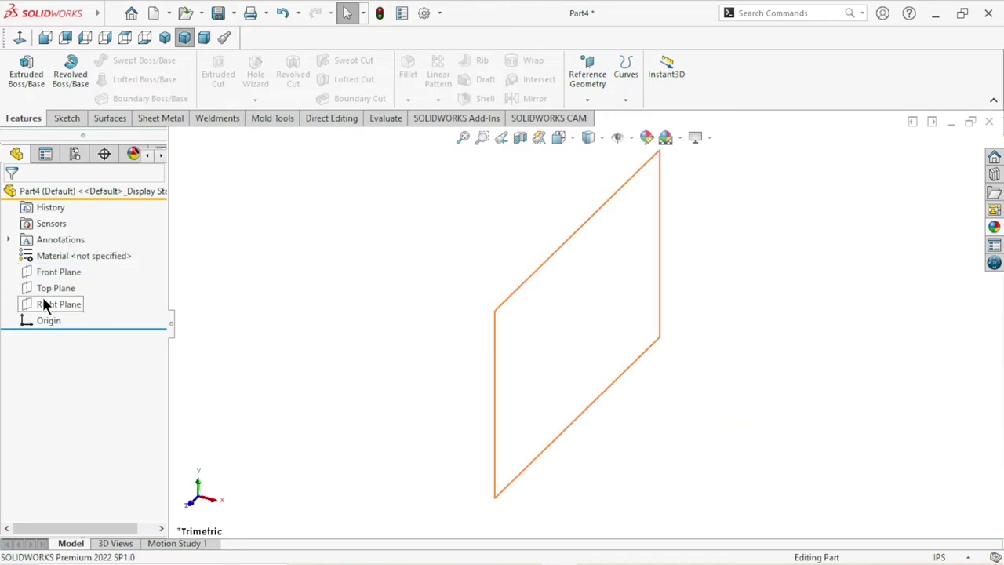
{"action": "left_click", "coordinate": [49, 287]}
{"action": "left_click", "coordinate": [60, 269]}
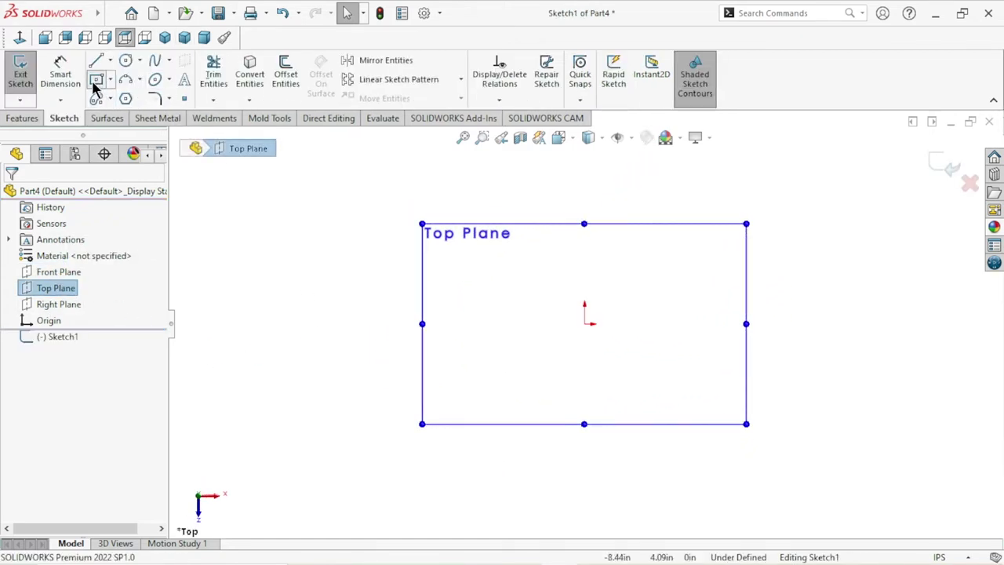
- Draw a centre rectangle at the origin, 15.5 high with a 27 half-width
{"action": "left_click", "coordinate": [584, 323]}
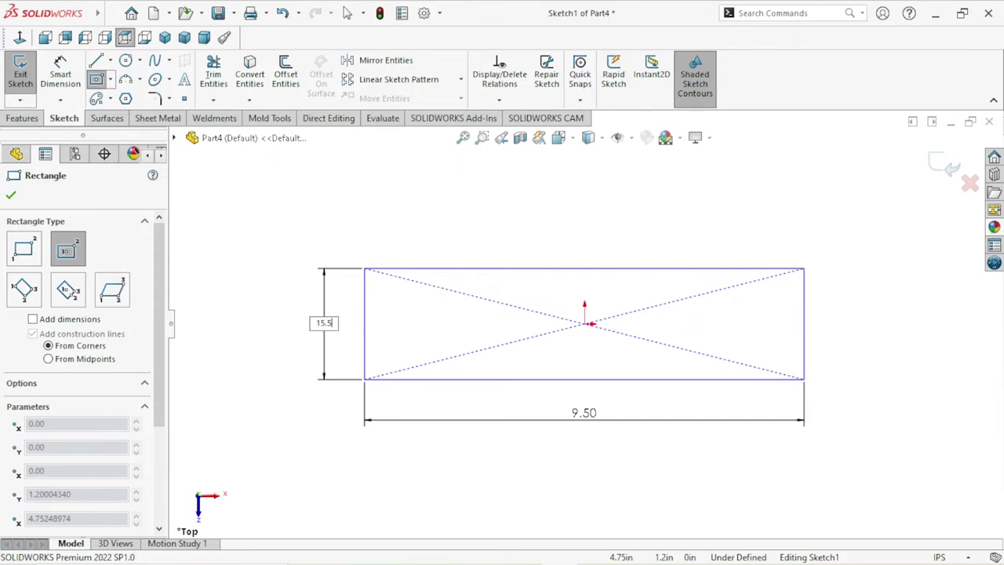
{"action": "key", "text": "Return"}
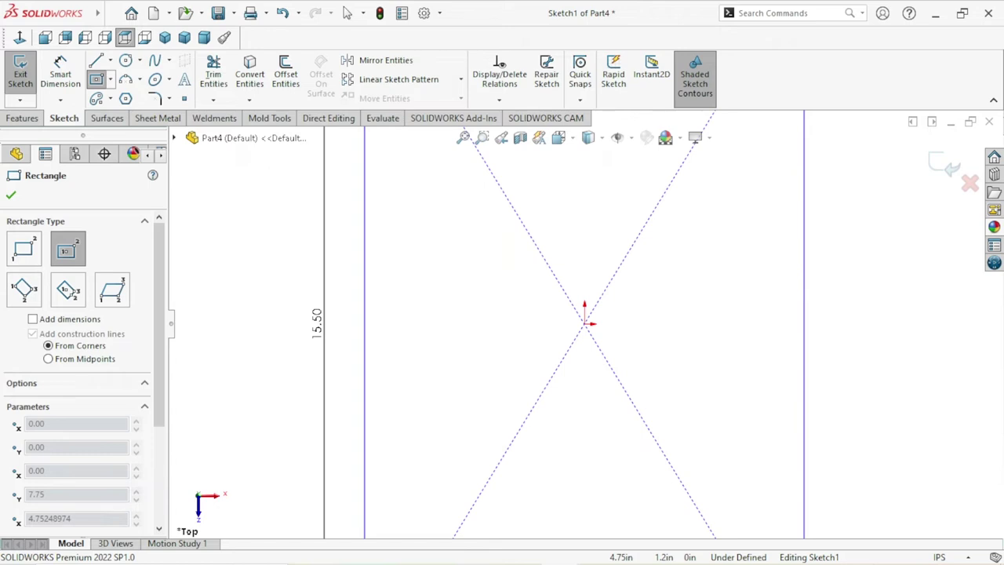
{"action": "type", "text": "27"}
{"action": "key", "text": "Return"}
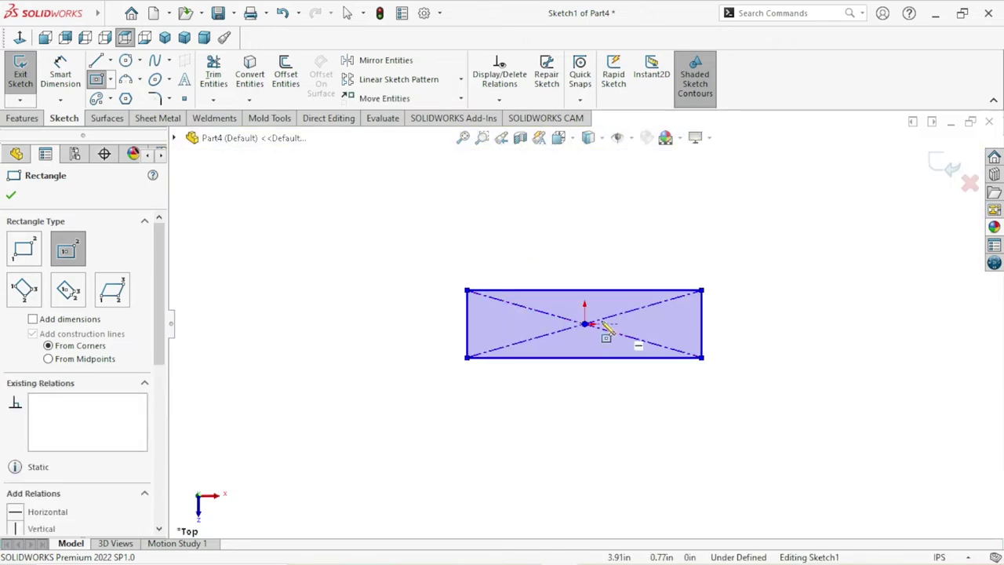
{"action": "left_click", "coordinate": [11, 196]}
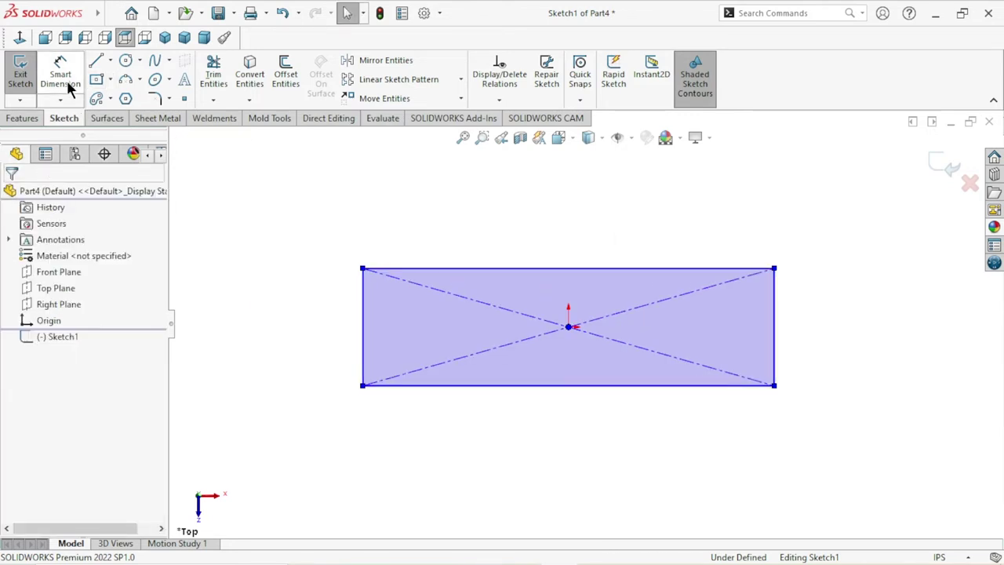
- Dimension the rectangle's top edge to a length of 54
{"action": "left_click", "coordinate": [60, 74]}
{"action": "left_click", "coordinate": [539, 269]}
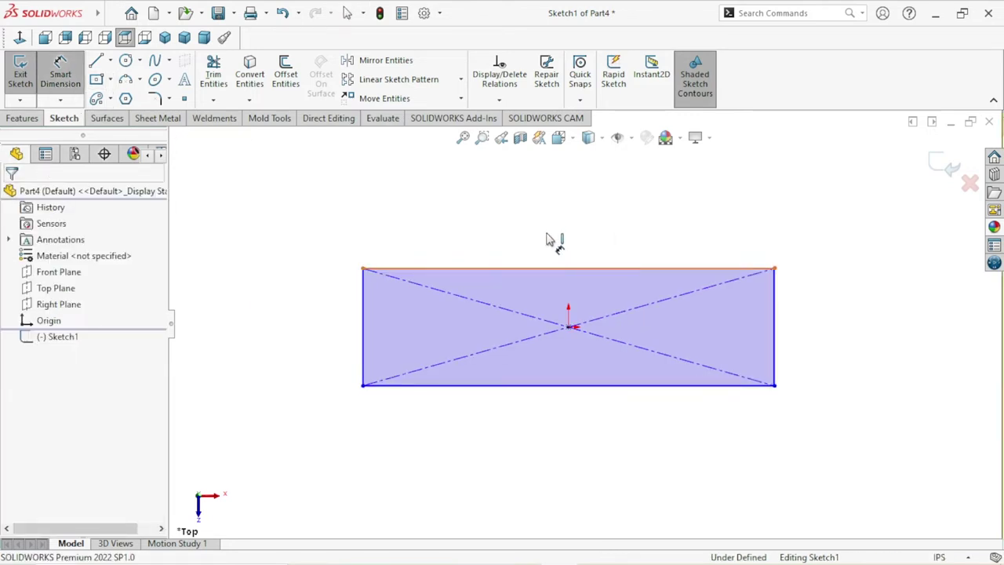
{"action": "left_click", "coordinate": [561, 227]}
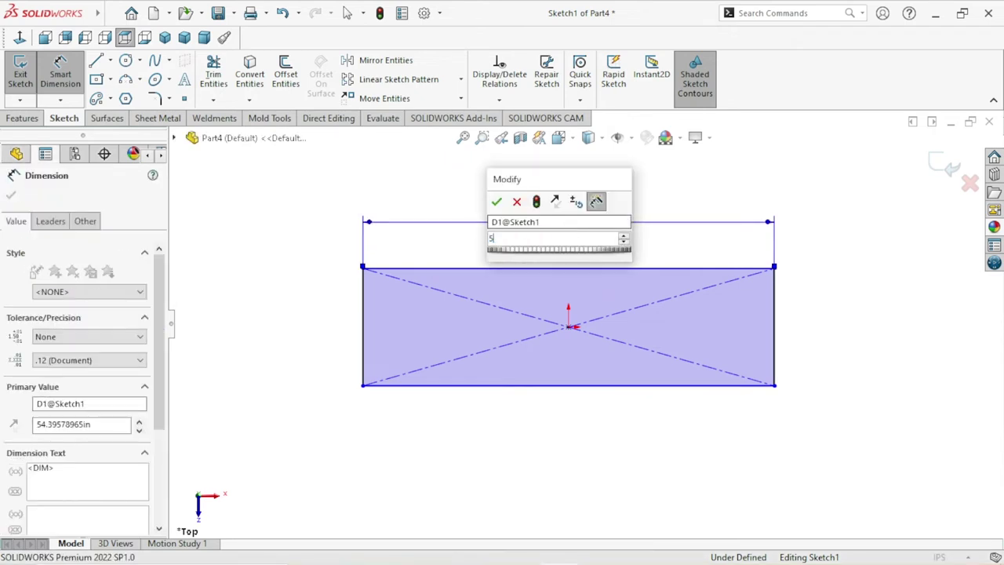
{"action": "type", "text": "54"}
{"action": "left_click", "coordinate": [497, 202]}
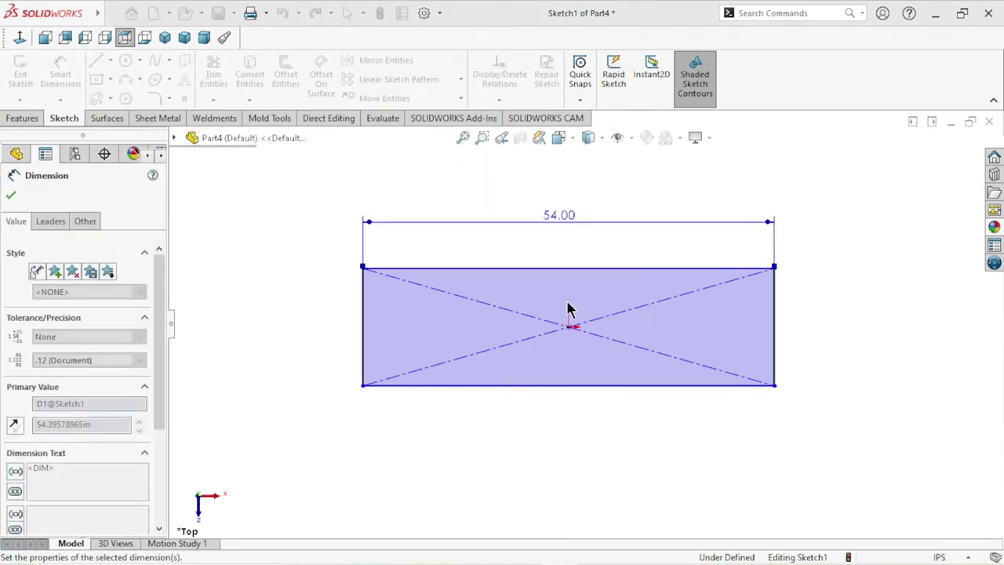
- Dimension the rectangle's left edge to a height of 15.5
{"action": "left_click", "coordinate": [362, 332]}
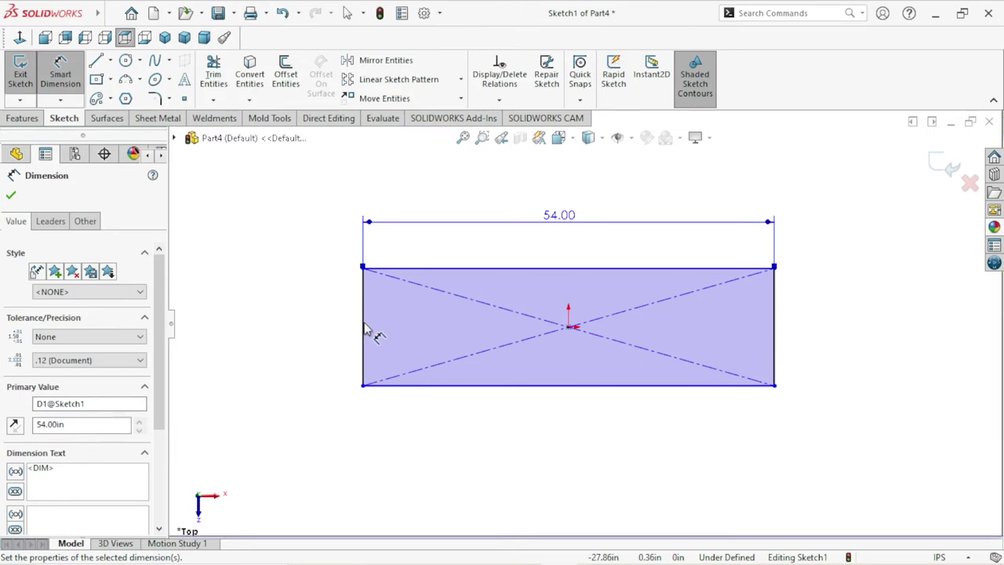
{"action": "left_click", "coordinate": [323, 331]}
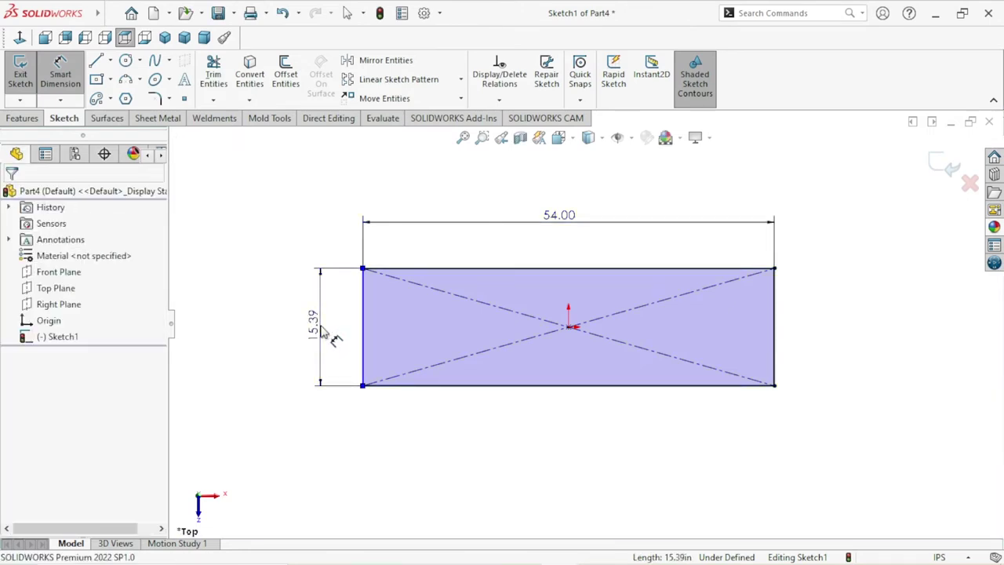
{"action": "left_click", "coordinate": [321, 330]}
{"action": "type", "text": "15."}
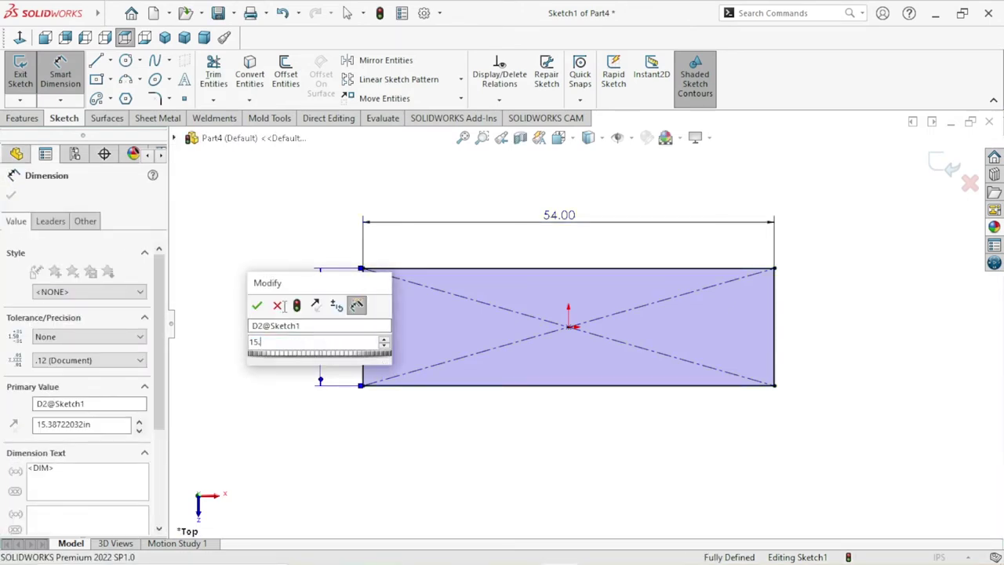
{"action": "type", "text": "5"}
{"action": "key", "text": "Return"}
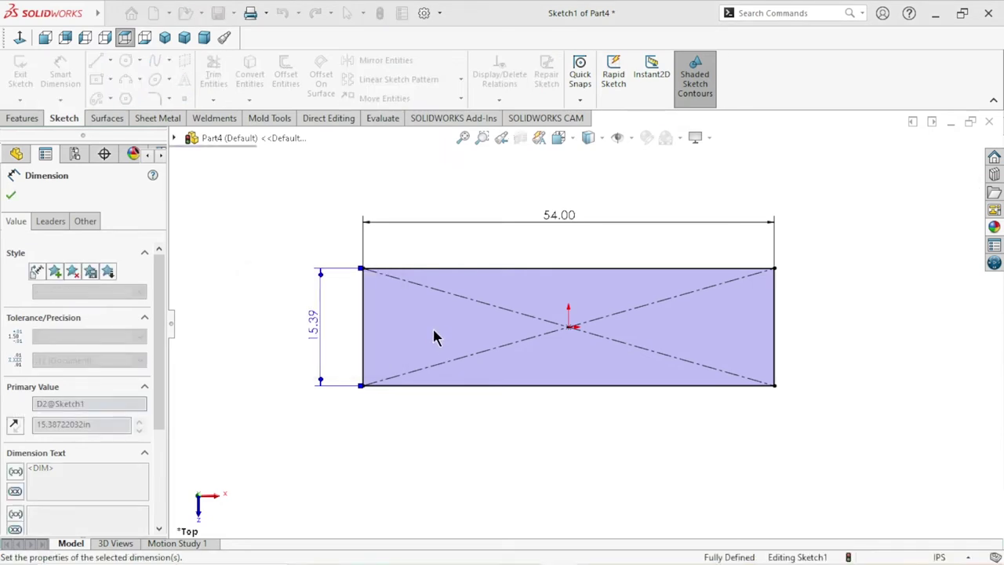
{"action": "left_click", "coordinate": [11, 195]}
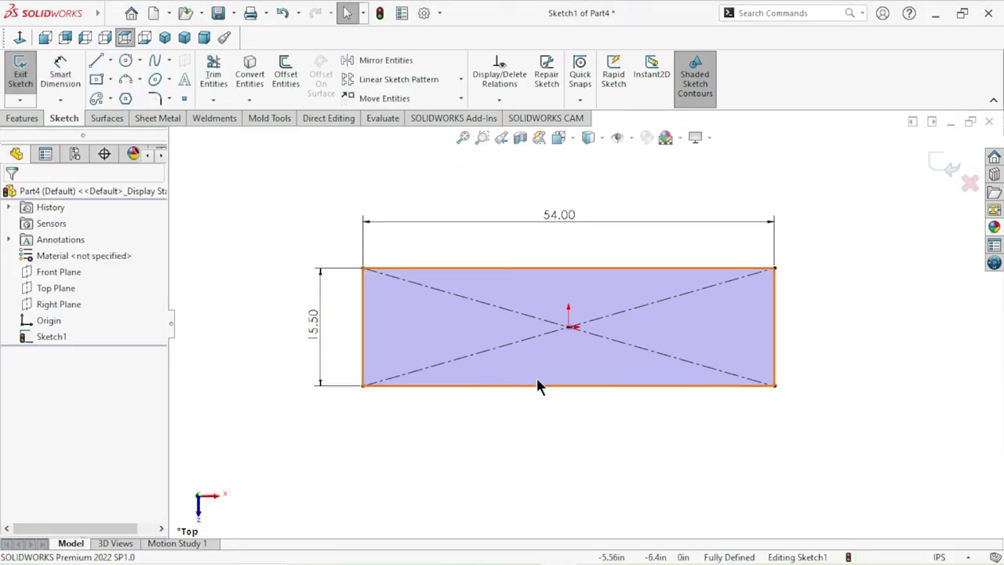
{"action": "scroll", "coordinate": [582, 339], "scroll_direction": "down", "scroll_amount": 5}
{"action": "scroll", "coordinate": [556, 327], "scroll_direction": "down", "scroll_amount": 3}
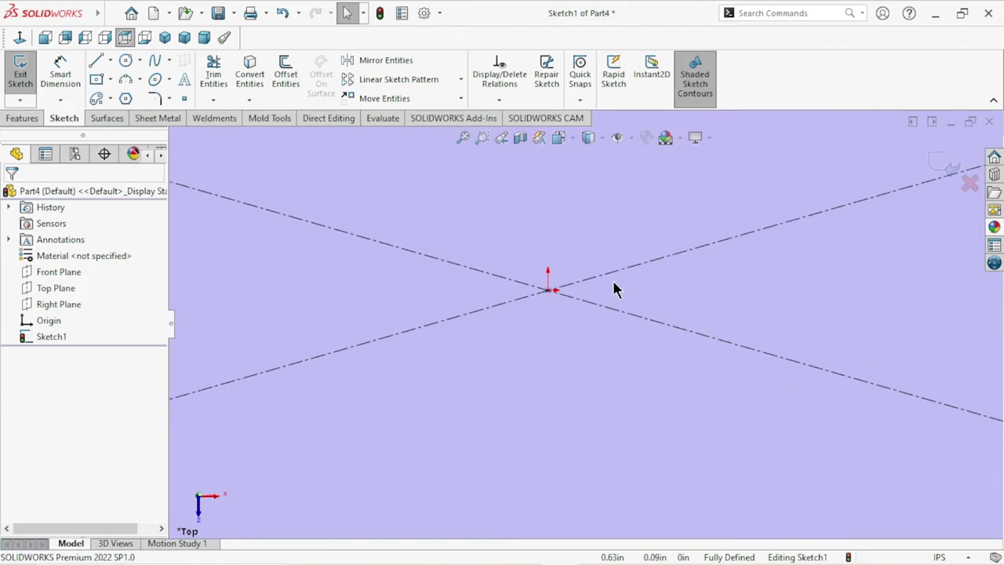
{"action": "scroll", "coordinate": [559, 332], "scroll_direction": "up", "scroll_amount": 4}
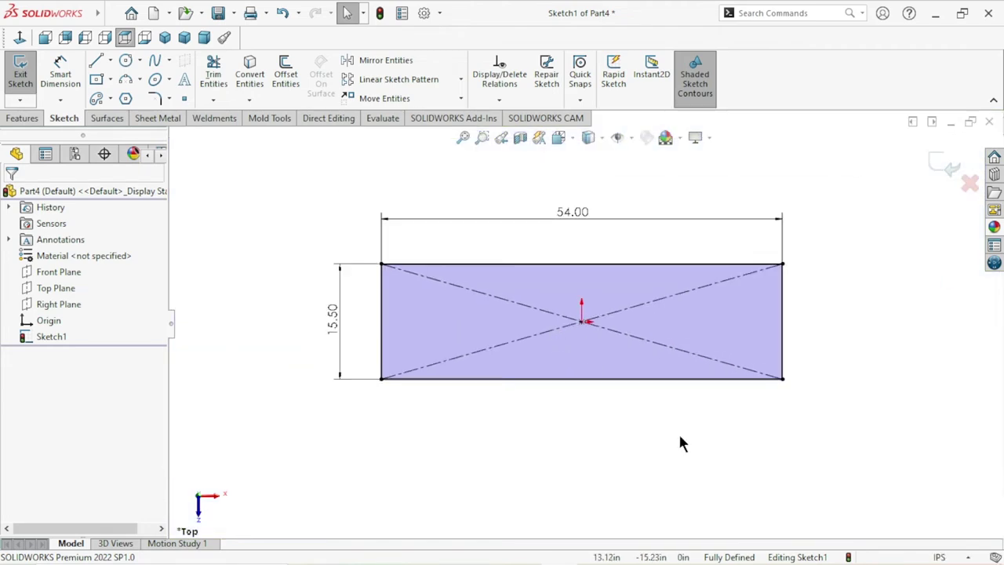
{"action": "left_click", "coordinate": [39, 120]}
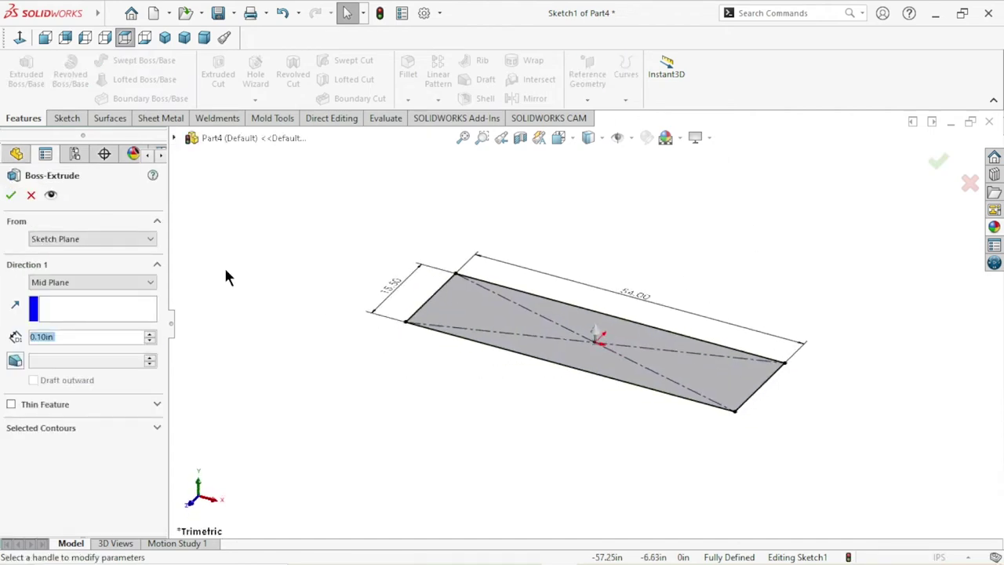
- Extrude the rectangle Blind in one direction to a 2.5 in depth
{"action": "left_click", "coordinate": [70, 282]}
{"action": "left_click", "coordinate": [43, 292]}
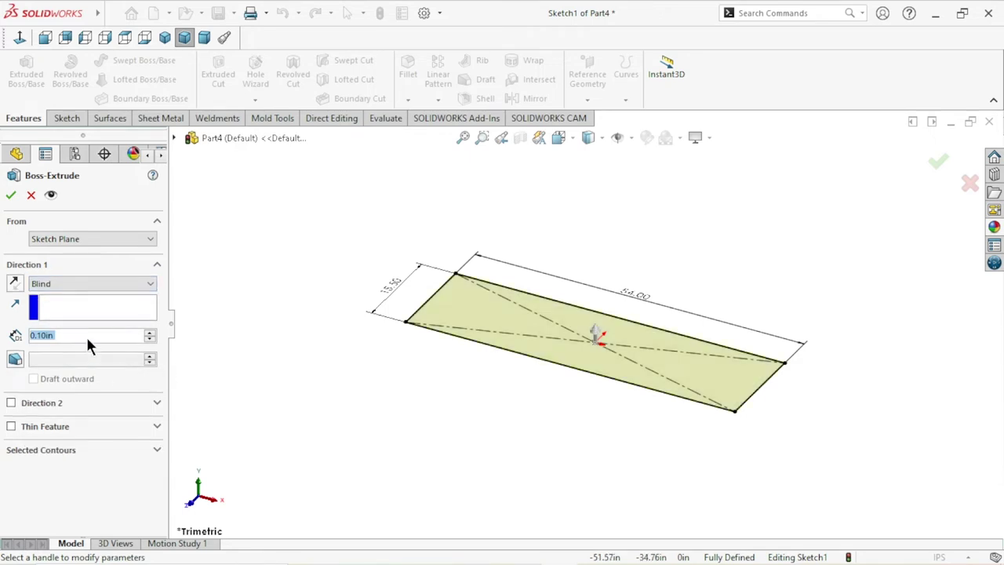
{"action": "type", "text": "2.5"}
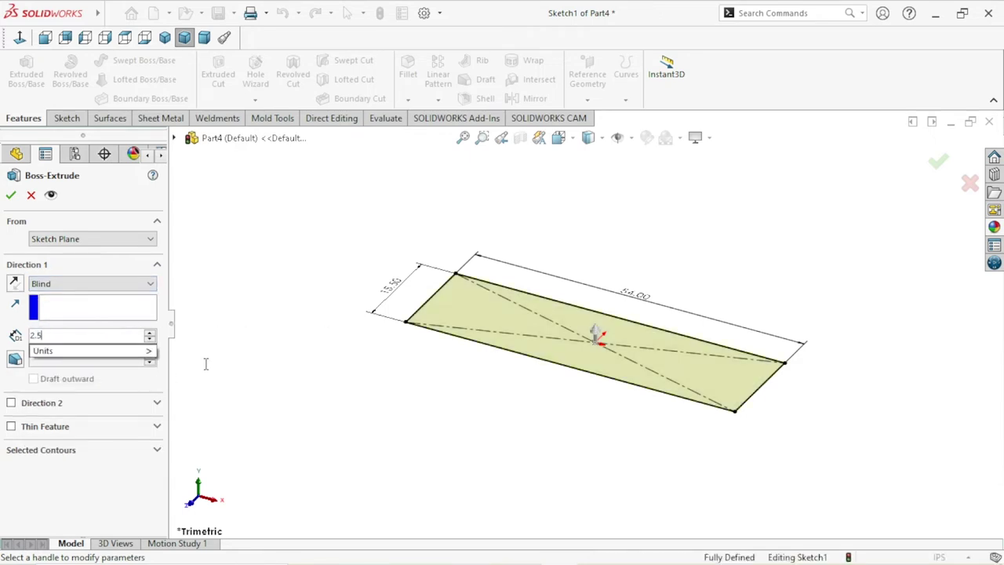
{"action": "key", "text": "Return"}
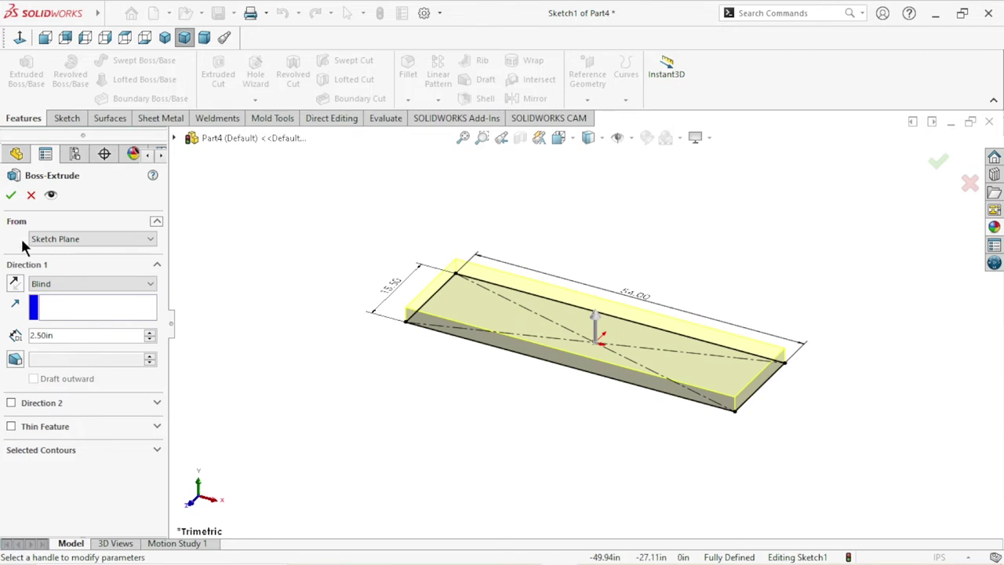
{"action": "left_click", "coordinate": [11, 195]}
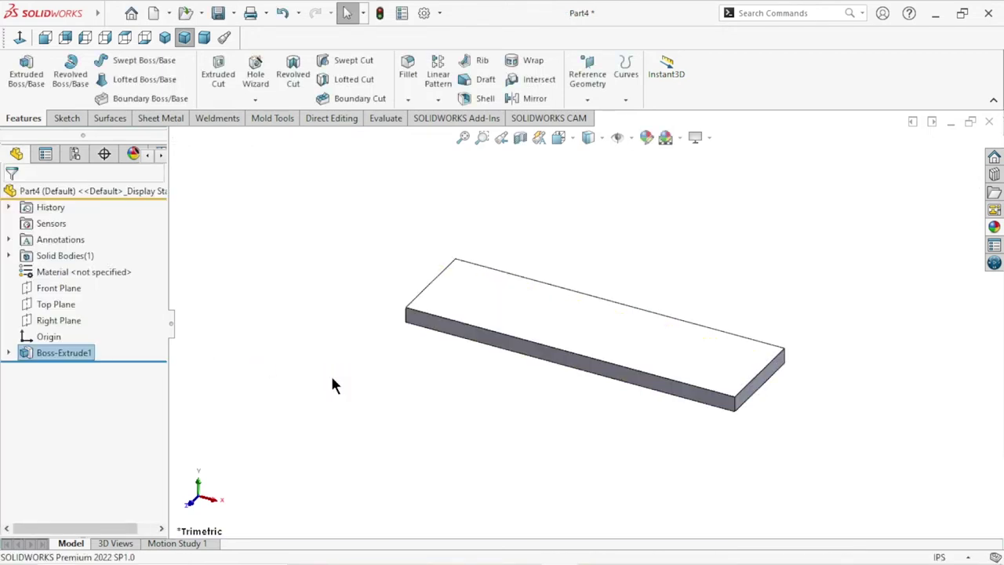
{"action": "scroll", "coordinate": [609, 372], "scroll_direction": "down", "scroll_amount": 2}
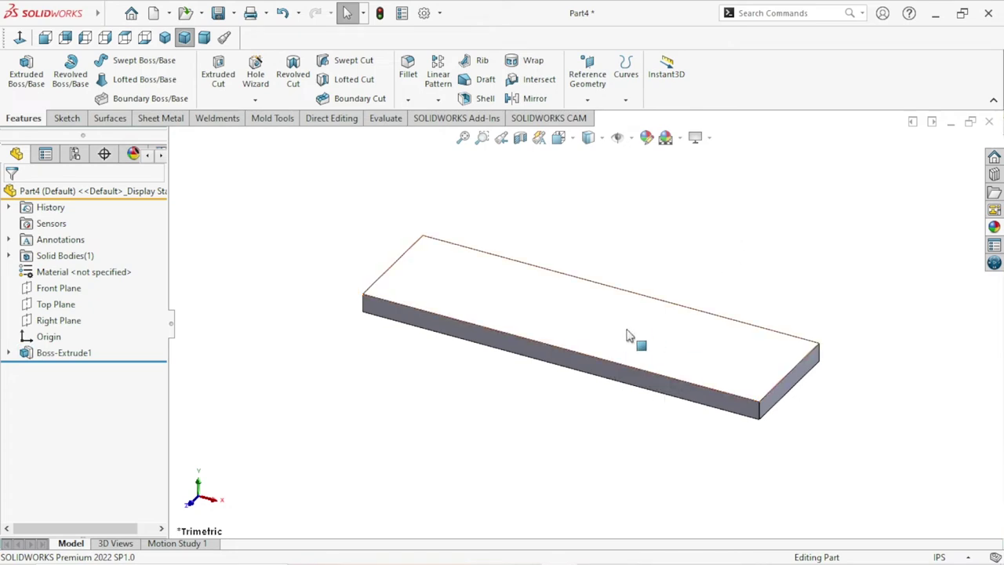
{"action": "scroll", "coordinate": [639, 343], "scroll_direction": "down", "scroll_amount": 1}
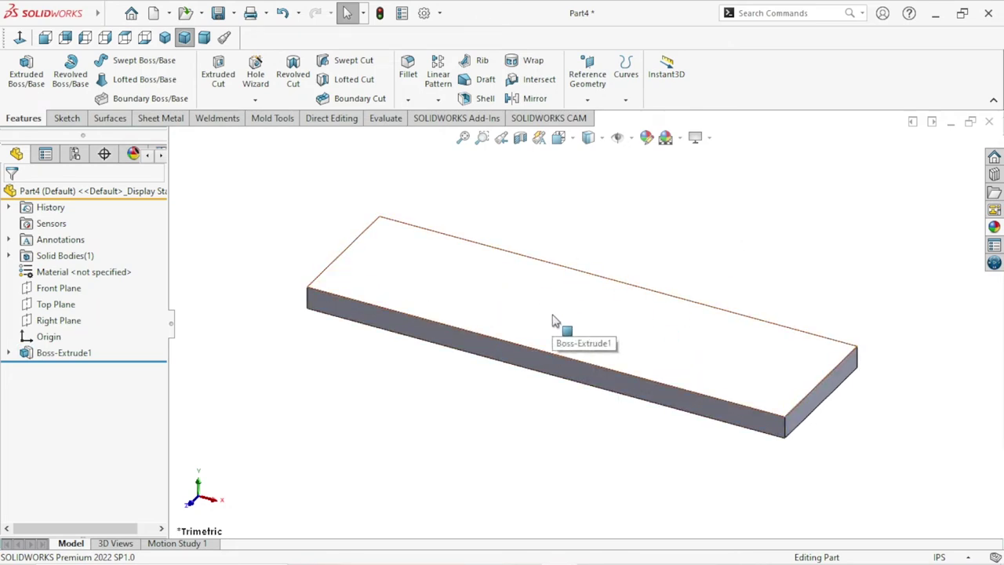
- Chamfer the slab's top face edges at 0.5 in
{"action": "left_click", "coordinate": [408, 99]}
{"action": "left_click", "coordinate": [425, 136]}
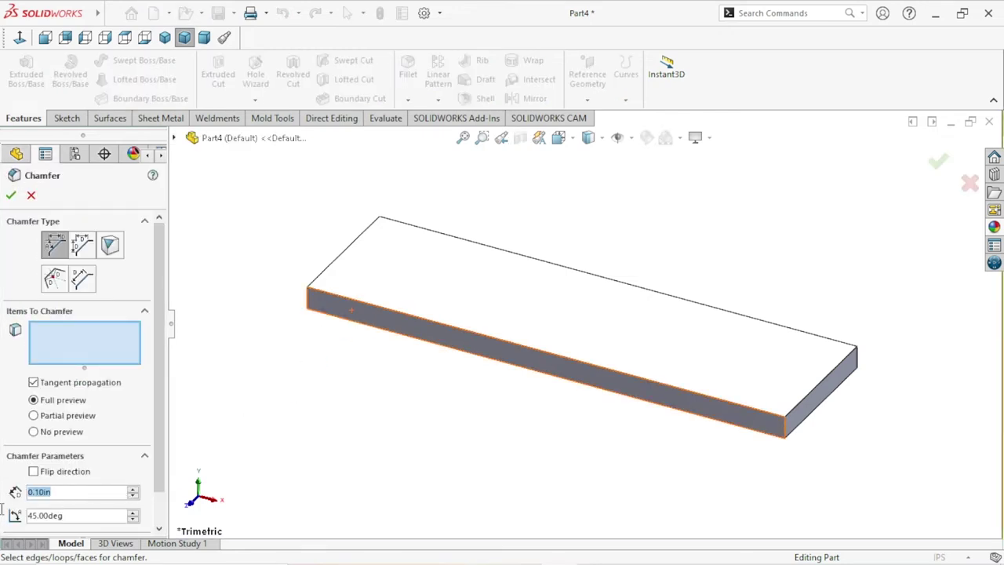
{"action": "type", "text": "0.5"}
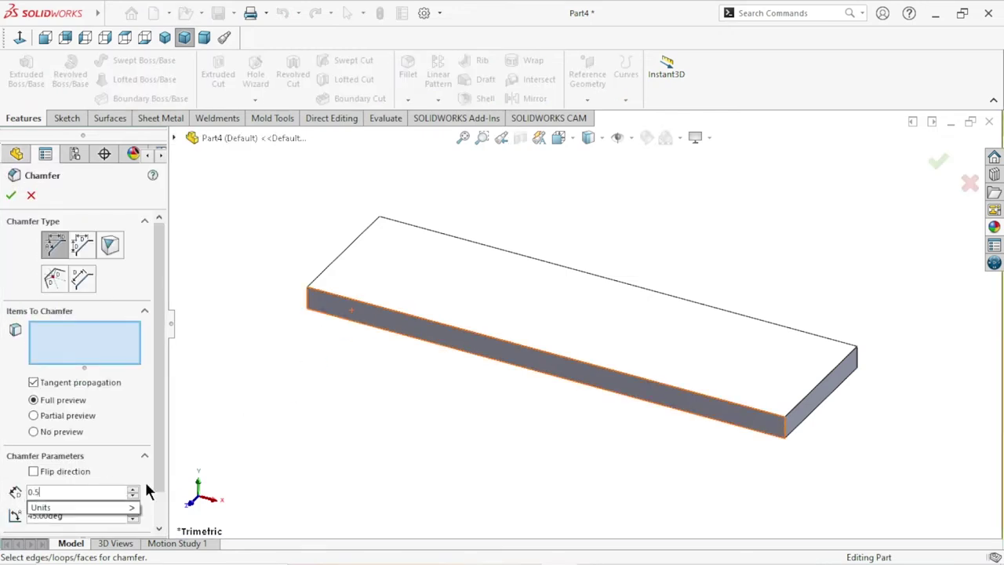
{"action": "key", "text": "Return"}
{"action": "left_click", "coordinate": [517, 318]}
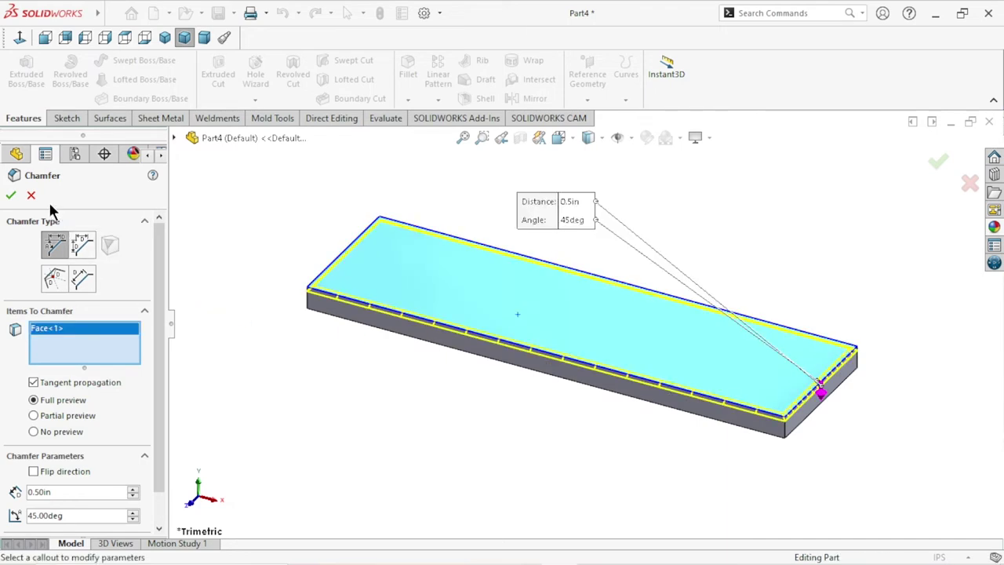
{"action": "left_click", "coordinate": [10, 196]}
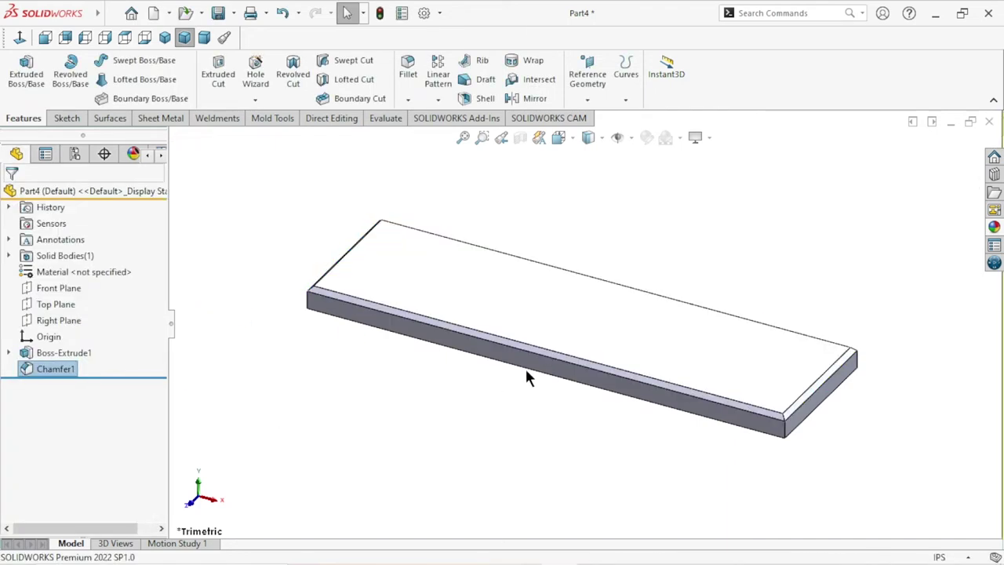
- Orbit the chamfered plate to inspect it, then return to the isometric view
{"action": "scroll", "coordinate": [526, 369], "scroll_direction": "up", "scroll_amount": 5}
{"action": "key", "text": "f"}
{"action": "mouse_move", "coordinate": [789, 399]}
{"action": "middle_mouse_down"}
{"action": "mouse_move", "coordinate": [708, 363]}
{"action": "mouse_move", "coordinate": [760, 392]}
{"action": "mouse_move", "coordinate": [760, 447]}
{"action": "middle_mouse_up"}
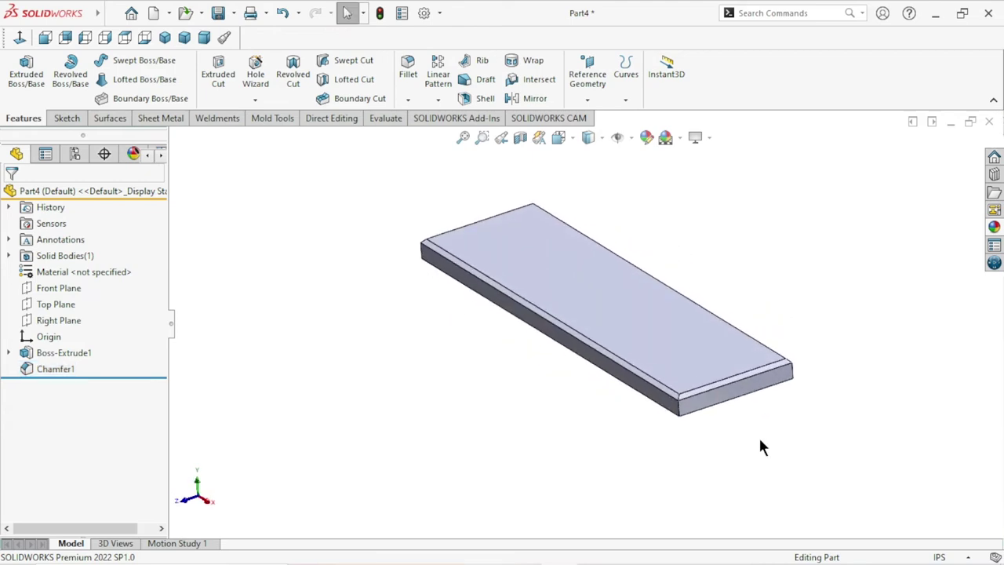
{"action": "scroll", "coordinate": [759, 435], "scroll_direction": "down", "scroll_amount": 1}
{"action": "scroll", "coordinate": [785, 311], "scroll_direction": "up", "scroll_amount": 1}
{"action": "left_click", "coordinate": [757, 365]}
{"action": "mouse_move", "coordinate": [758, 366]}
{"action": "middle_mouse_down"}
{"action": "mouse_move", "coordinate": [735, 287]}
{"action": "mouse_move", "coordinate": [742, 353]}
{"action": "middle_mouse_up"}
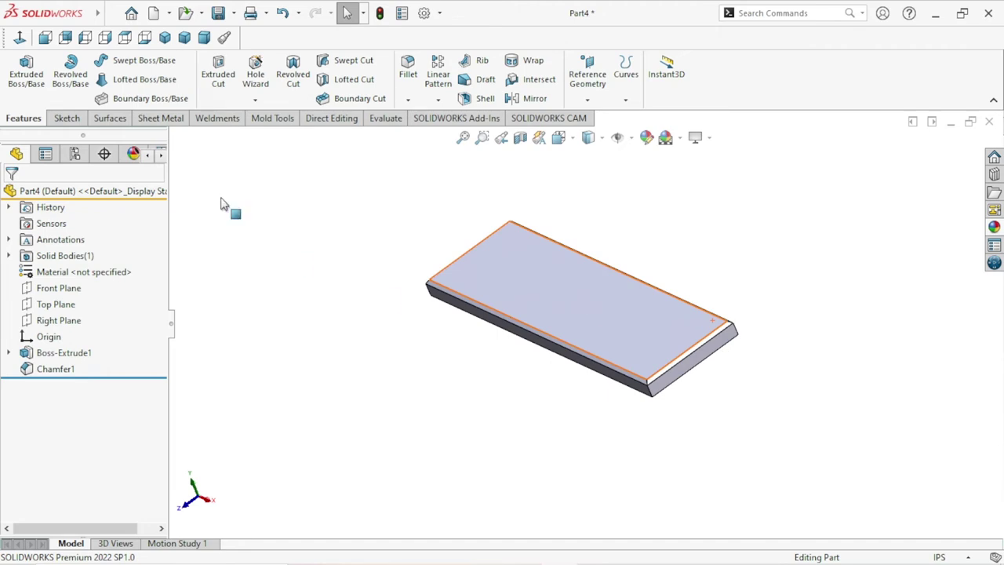
{"action": "left_click", "coordinate": [170, 39]}
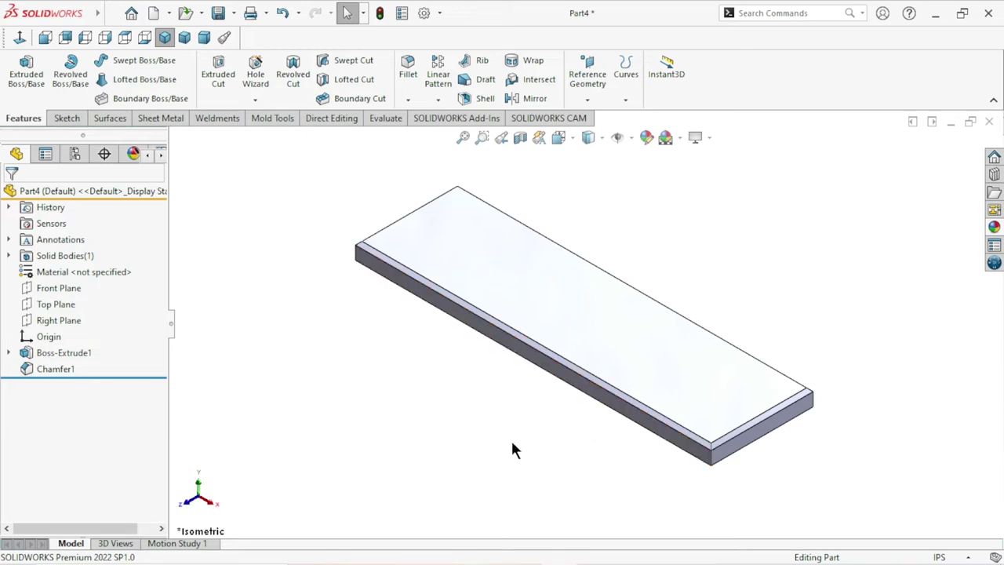
- Start a new sketch on the plate's top face
{"action": "left_click", "coordinate": [645, 358]}
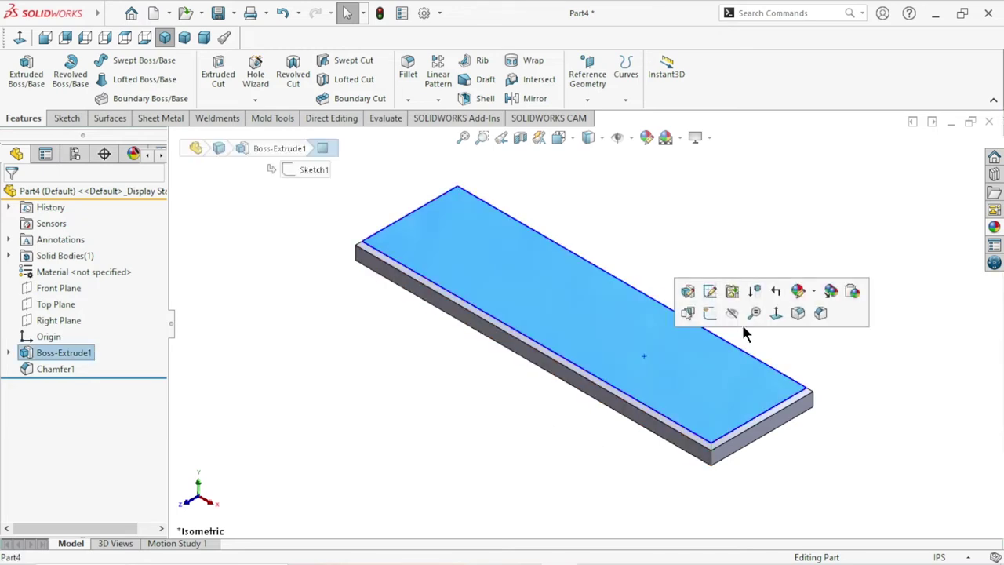
{"action": "left_click", "coordinate": [709, 313]}
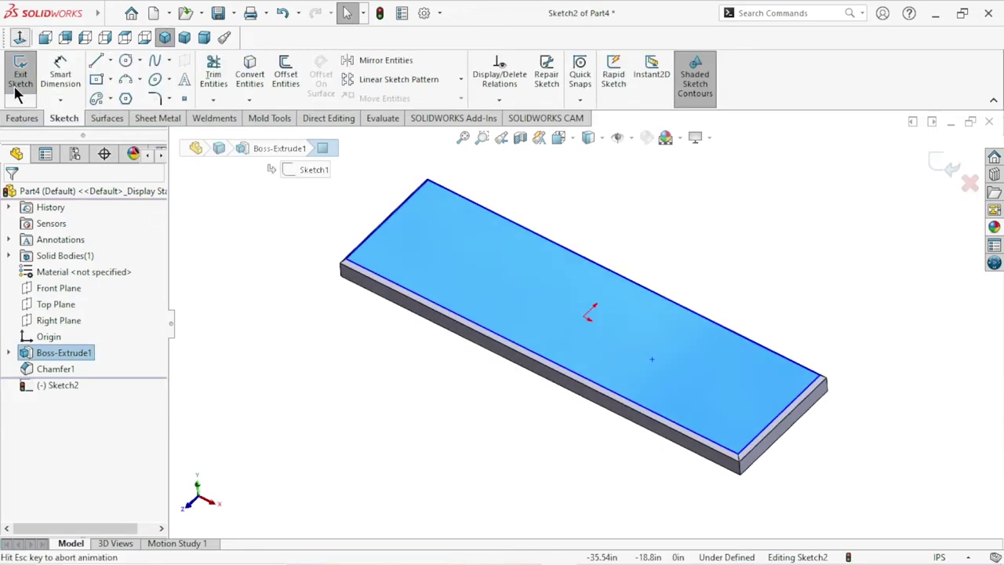
{"action": "left_click", "coordinate": [450, 235]}
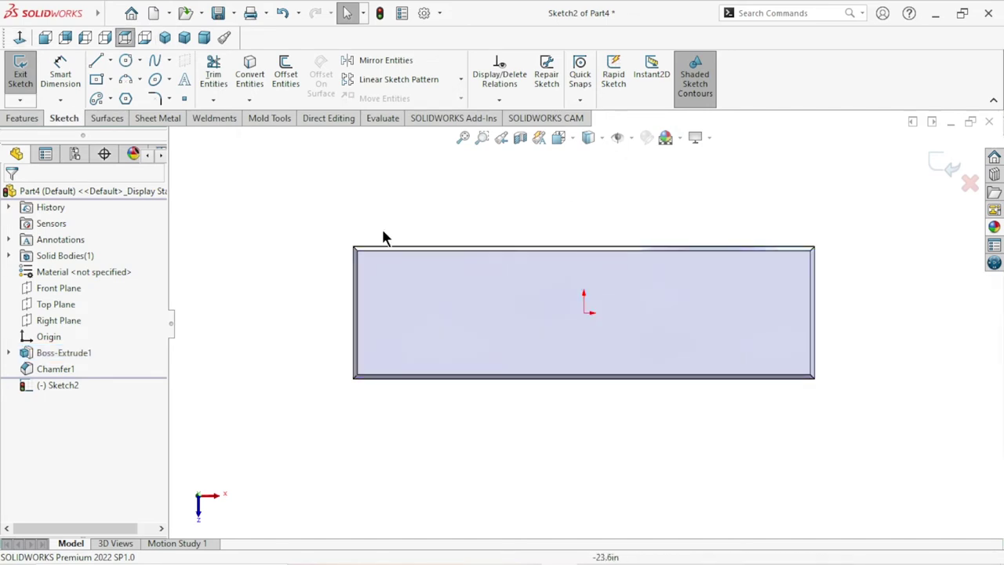
{"action": "scroll", "coordinate": [596, 322], "scroll_direction": "down", "scroll_amount": 2}
{"action": "scroll", "coordinate": [588, 283], "scroll_direction": "up", "scroll_amount": 1}
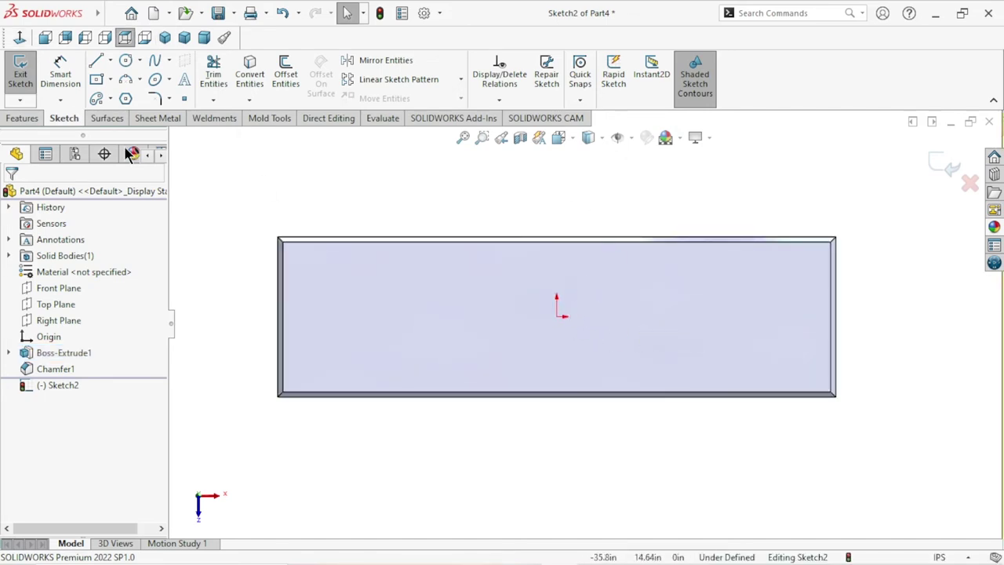
- Draw a horizontal centerline from the plate's left edge to its right edge
{"action": "left_click", "coordinate": [111, 60]}
{"action": "left_click", "coordinate": [118, 97]}
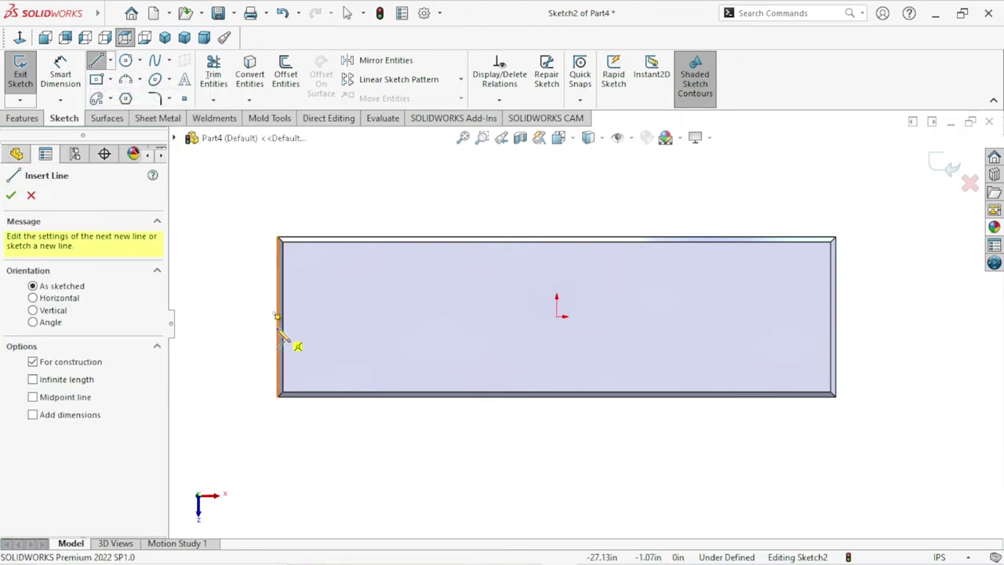
{"action": "left_click", "coordinate": [276, 328]}
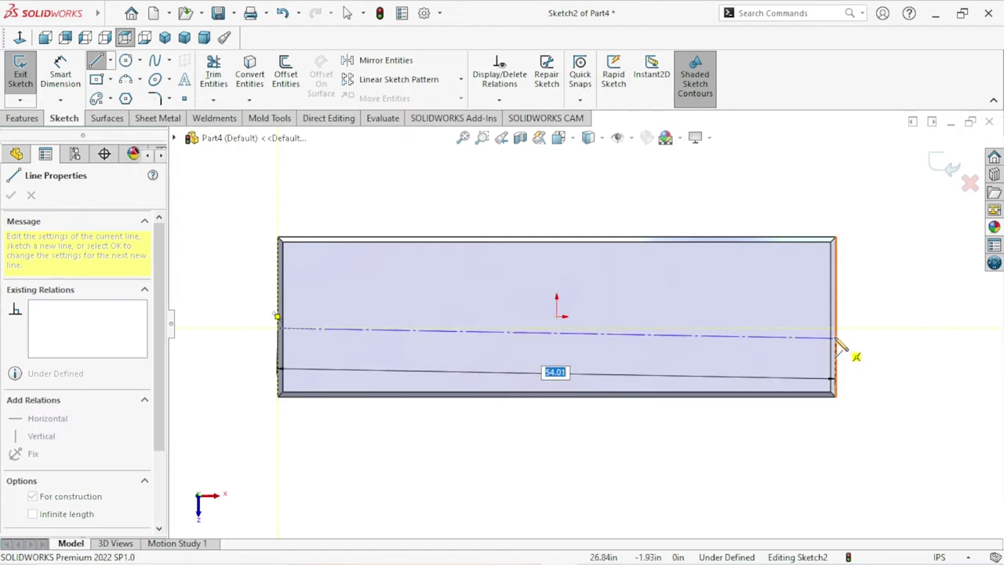
{"action": "left_click", "coordinate": [836, 328]}
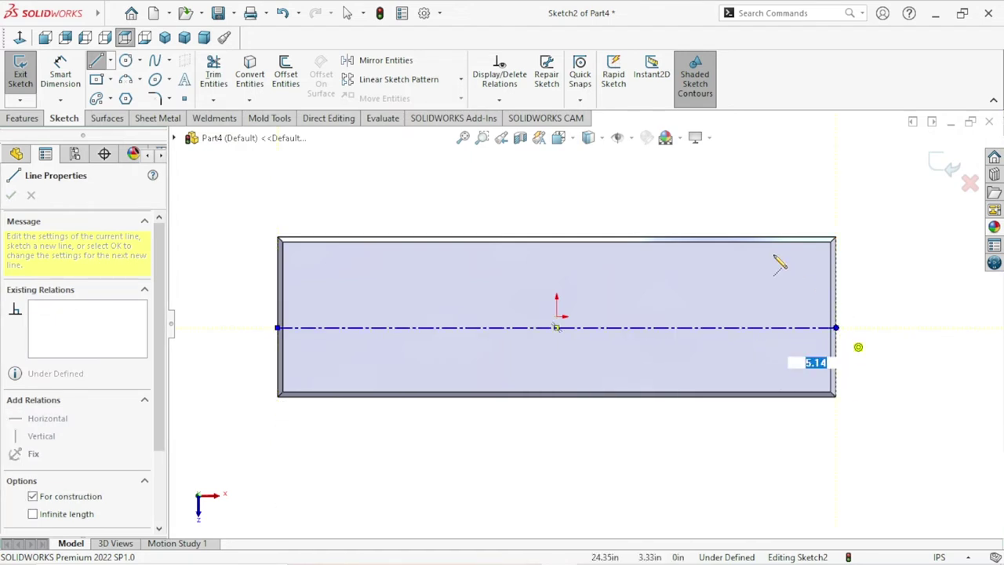
{"action": "right_click", "coordinate": [697, 217]}
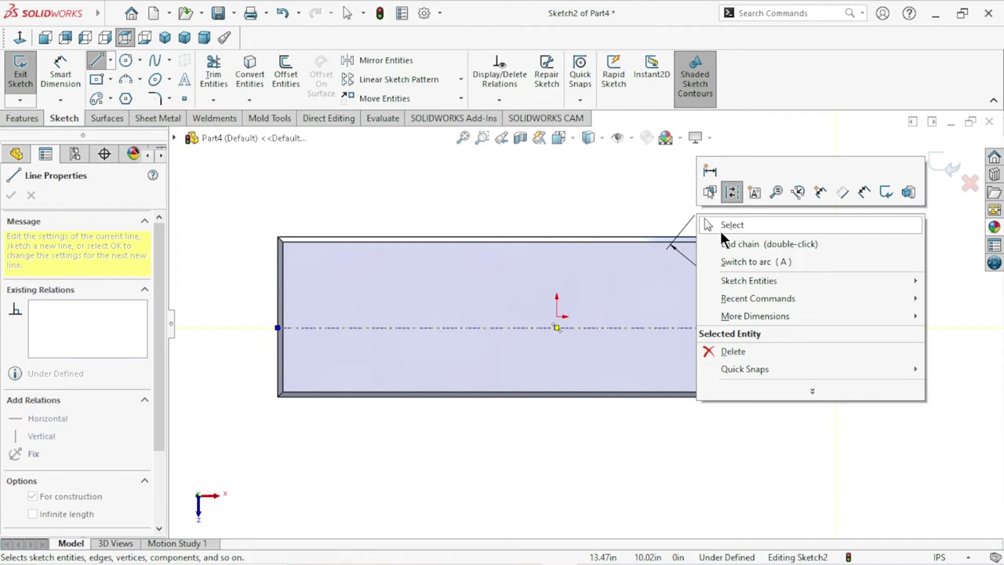
{"action": "left_click", "coordinate": [722, 227]}
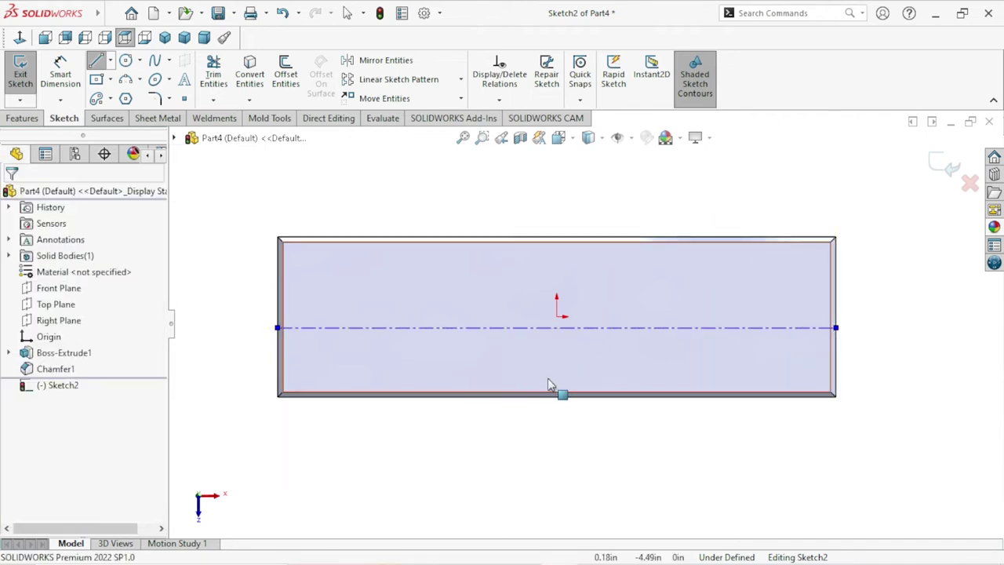
{"action": "scroll", "coordinate": [560, 332], "scroll_direction": "up", "scroll_amount": 2}
{"action": "scroll", "coordinate": [582, 336], "scroll_direction": "down", "scroll_amount": 3}
{"action": "scroll", "coordinate": [580, 339], "scroll_direction": "down", "scroll_amount": 2}
{"action": "scroll", "coordinate": [575, 348], "scroll_direction": "up", "scroll_amount": 2}
{"action": "scroll", "coordinate": [576, 341], "scroll_direction": "down", "scroll_amount": 1}
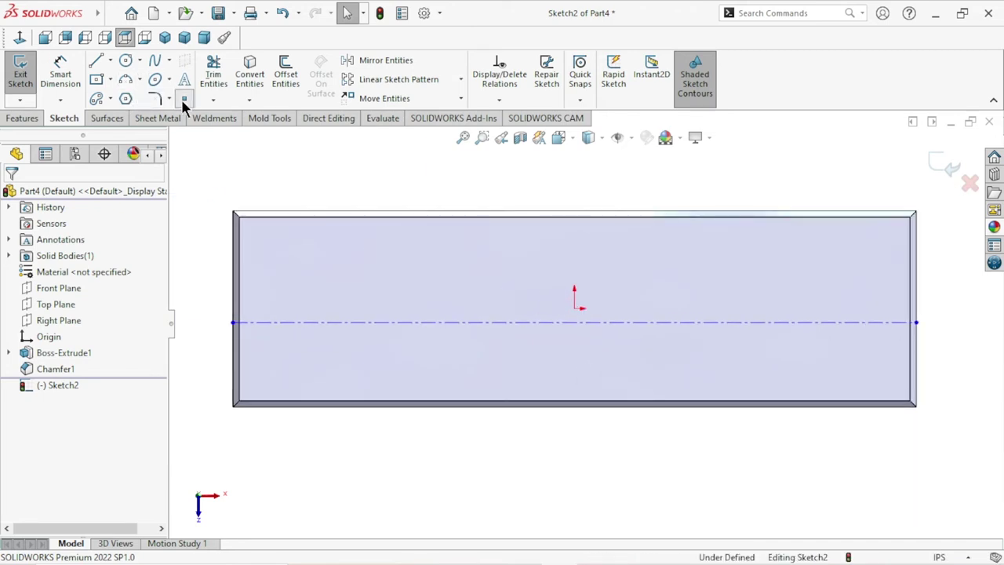
- Place two sketch points on the centerline, one on each side of the origin
{"action": "left_click", "coordinate": [181, 98]}
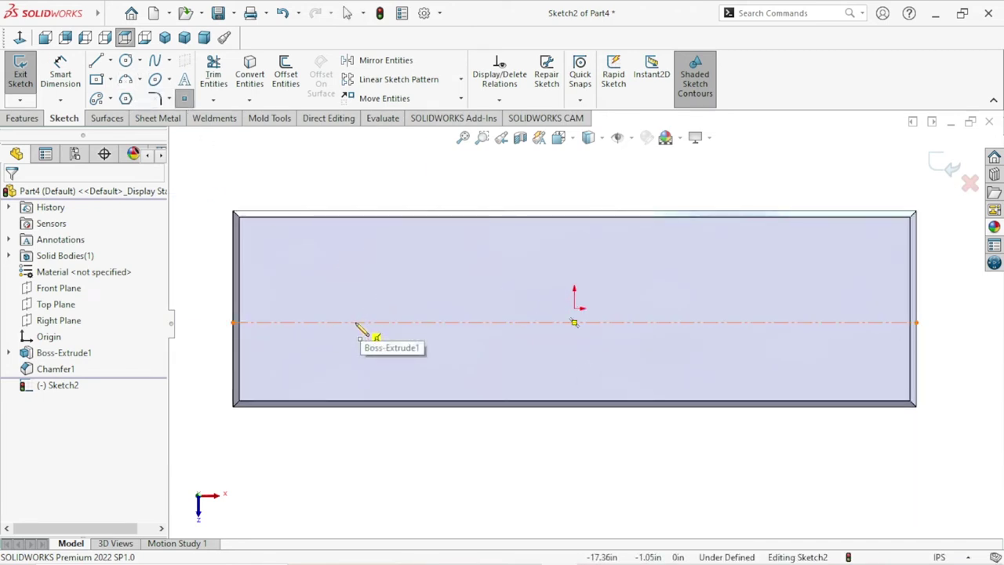
{"action": "left_click", "coordinate": [355, 323]}
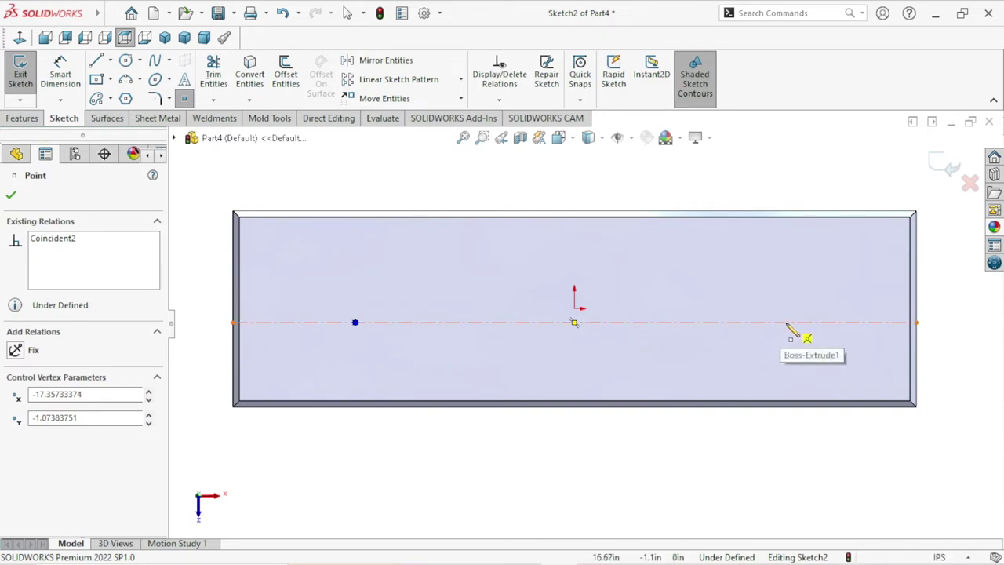
{"action": "left_click", "coordinate": [787, 323]}
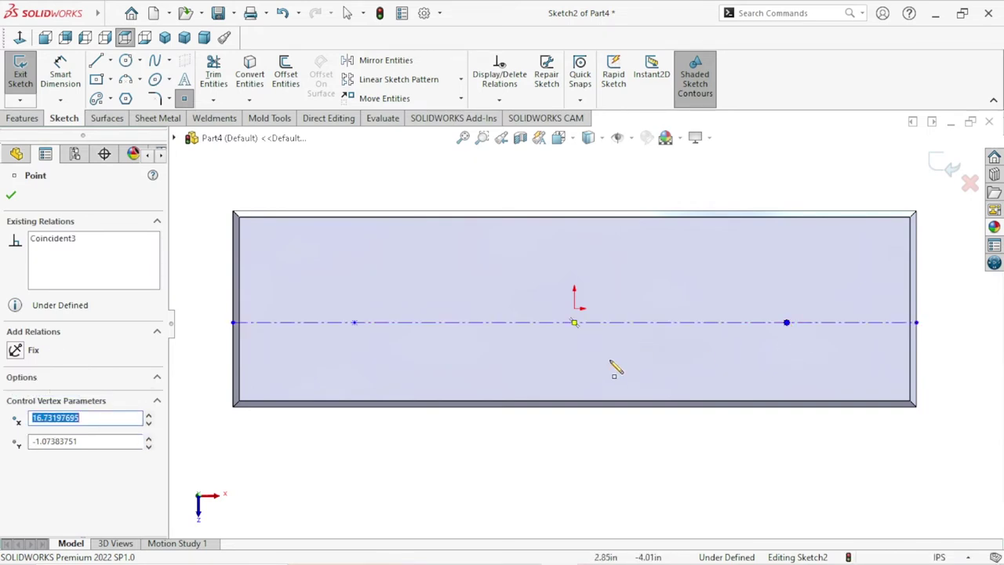
{"action": "left_click", "coordinate": [11, 195]}
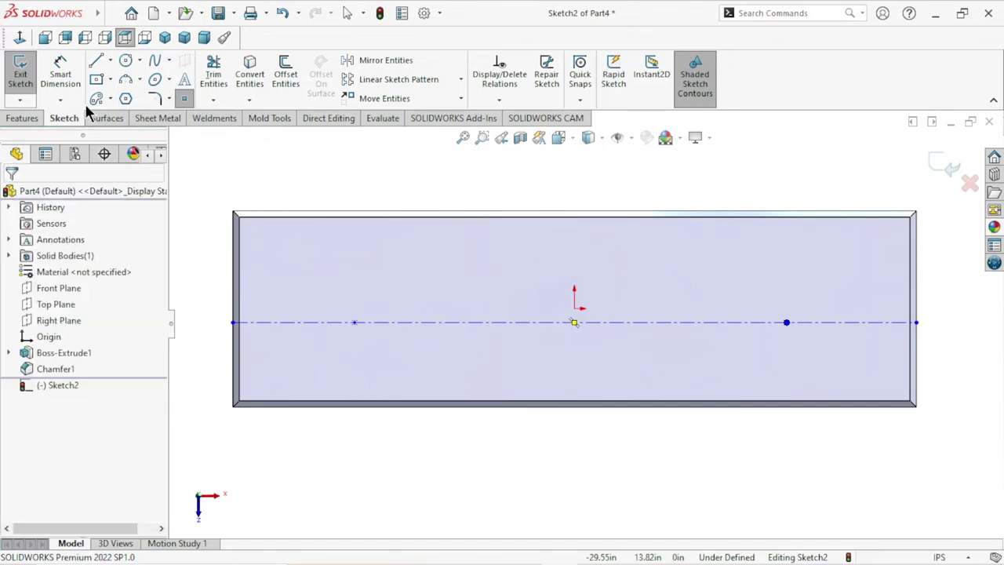
- Dimension the left point 21.50 (43/2) from the origin
{"action": "key", "text": "d"}
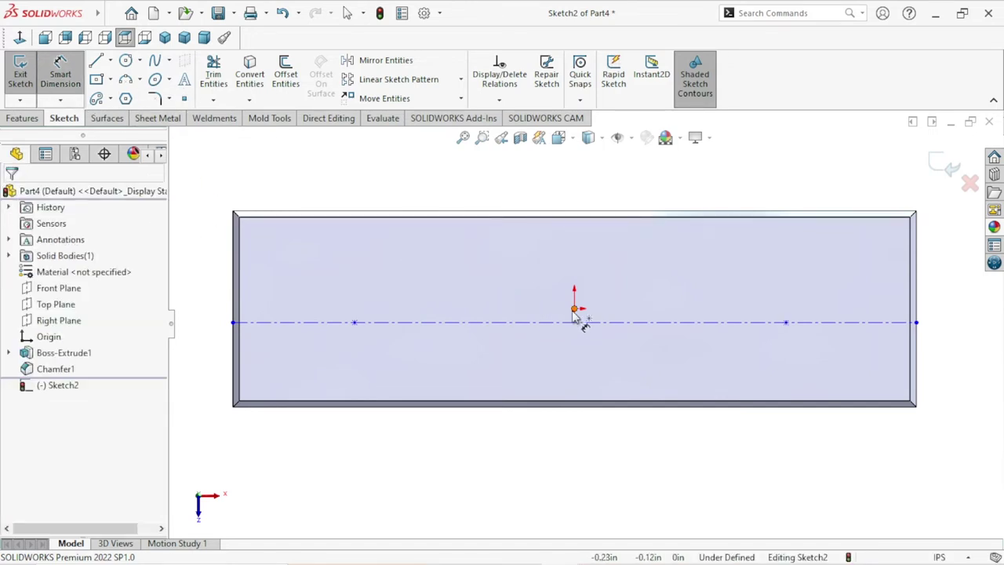
{"action": "left_click", "coordinate": [575, 309]}
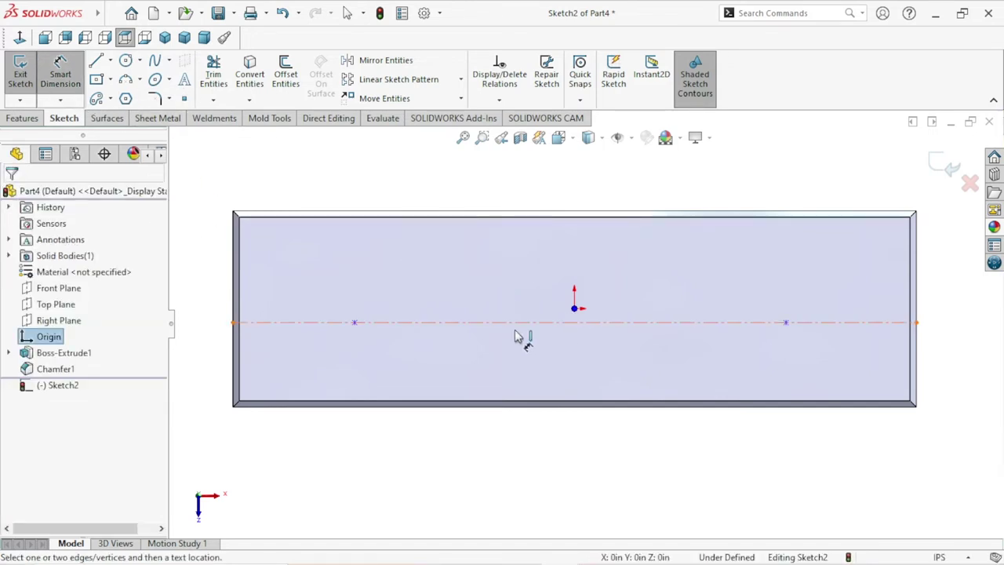
{"action": "left_click", "coordinate": [355, 323]}
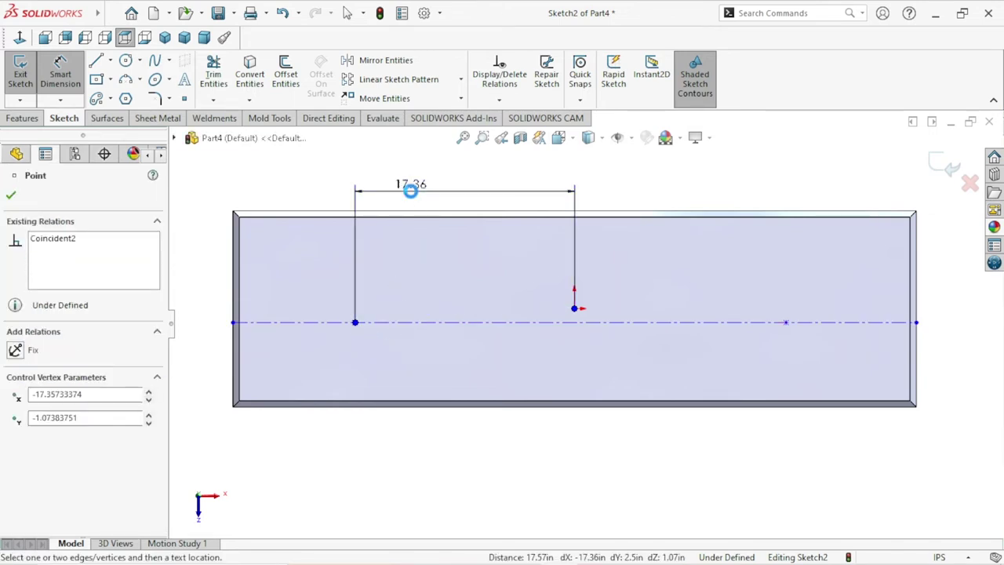
{"action": "left_click", "coordinate": [410, 191]}
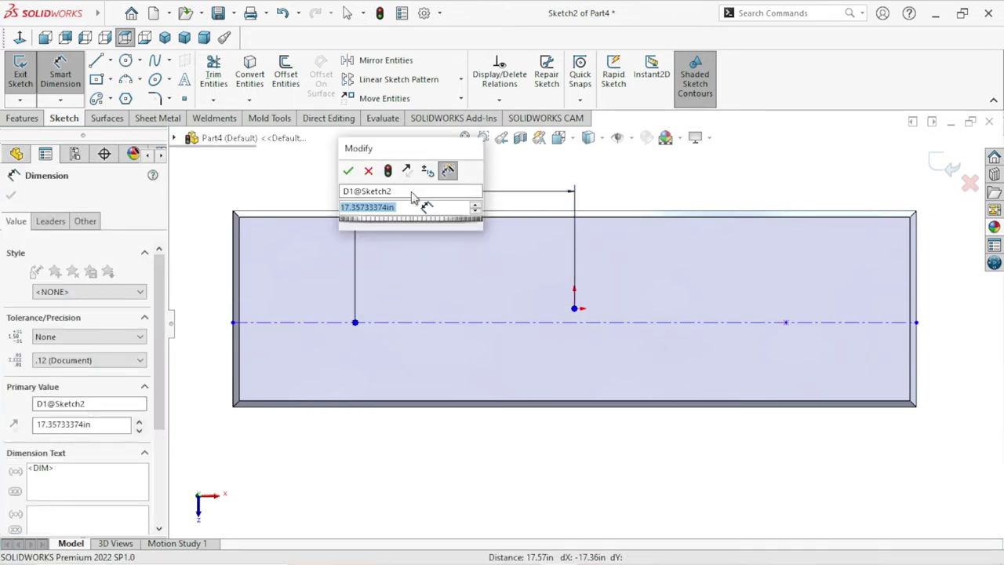
{"action": "type", "text": "43/2"}
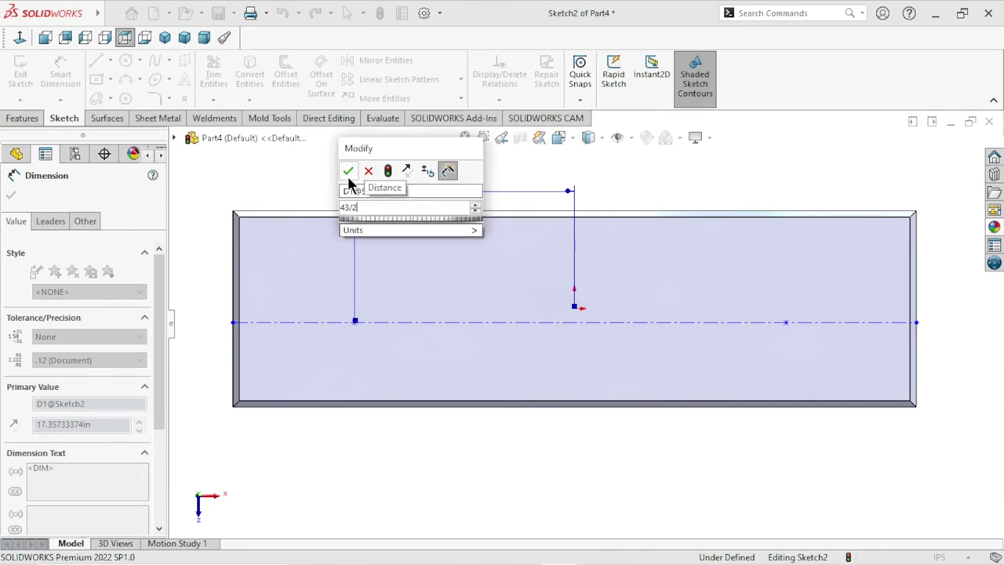
{"action": "key", "text": "Escape"}
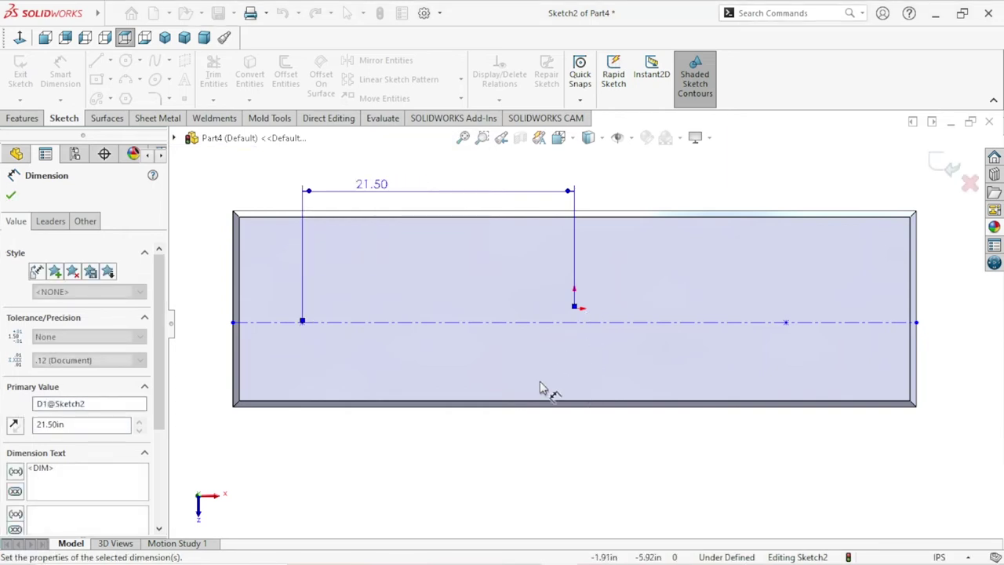
- Set the distance between the two centerline points to 43
{"action": "left_click", "coordinate": [303, 323]}
{"action": "left_click", "coordinate": [786, 322]}
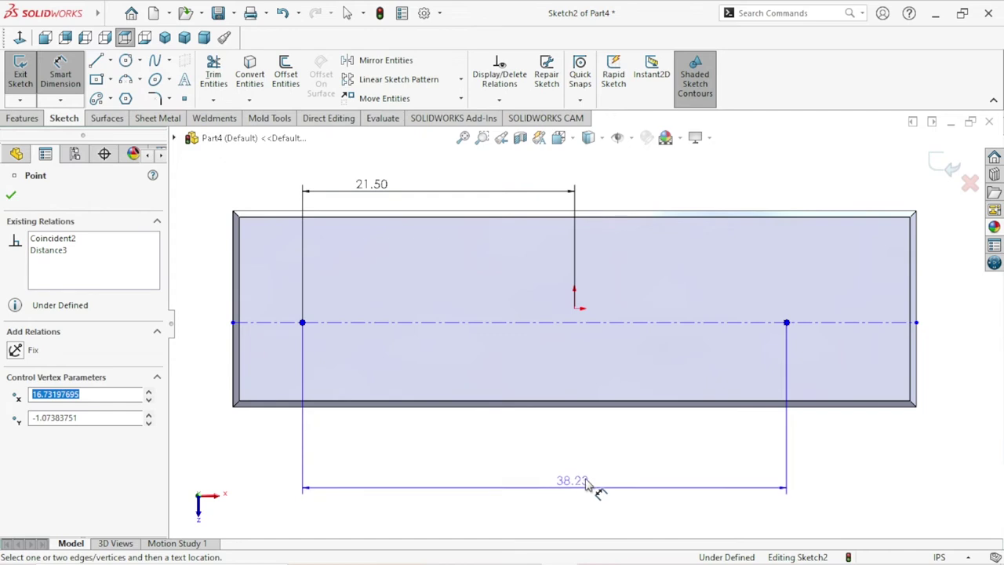
{"action": "left_click", "coordinate": [594, 476]}
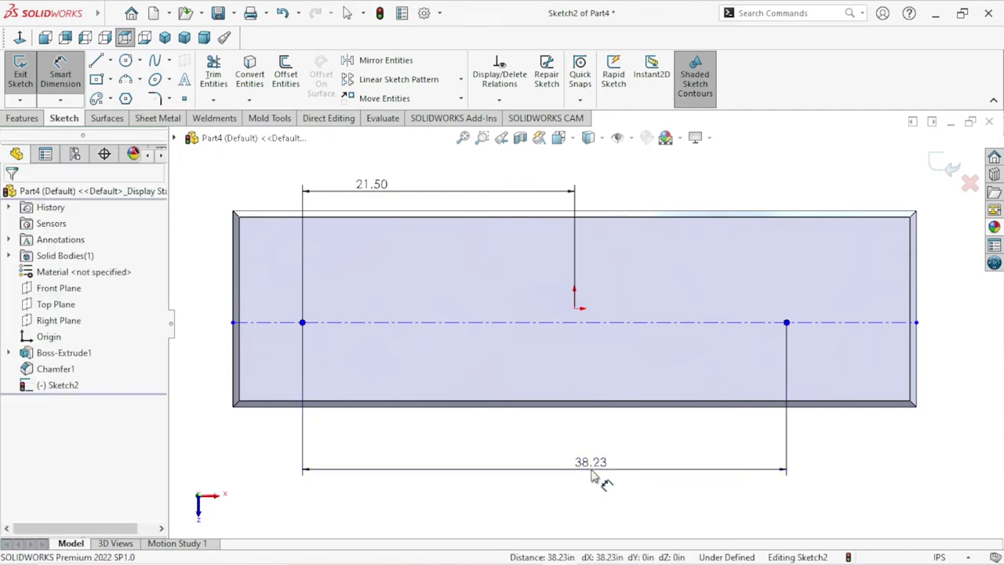
{"action": "type", "text": "43"}
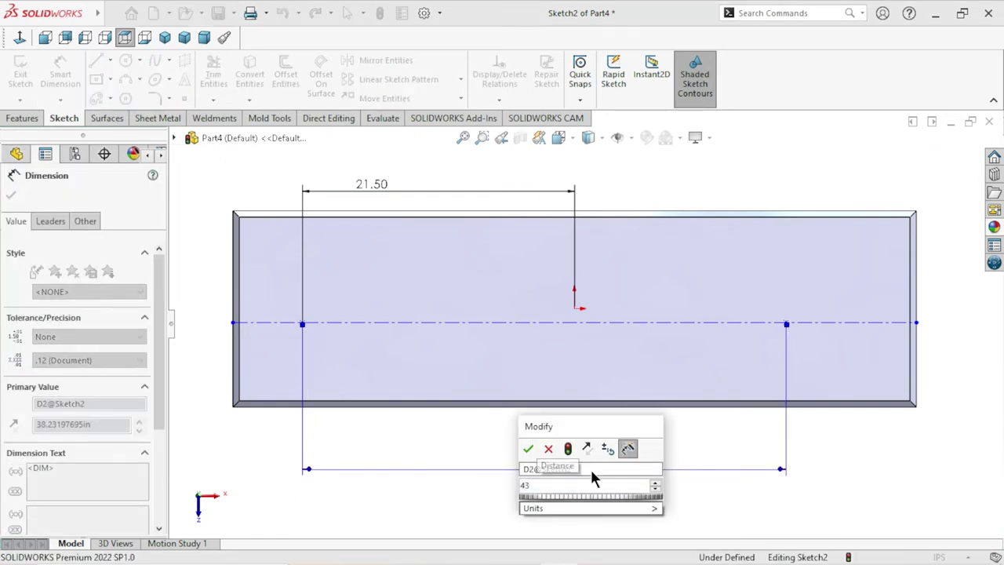
{"action": "left_click", "coordinate": [529, 448]}
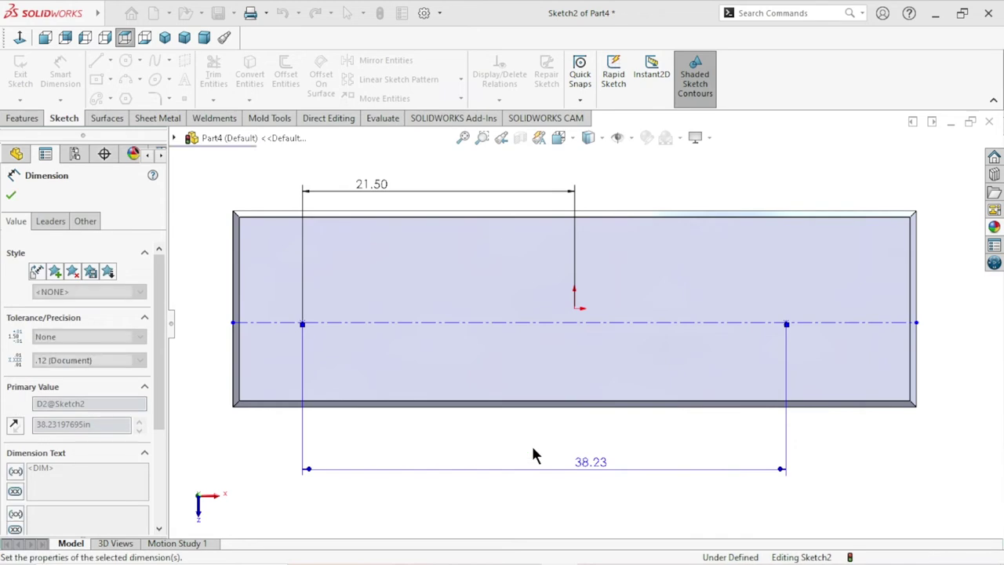
{"action": "type", "text": "43"}
{"action": "scroll", "coordinate": [560, 432], "scroll_direction": "up", "scroll_amount": 1}
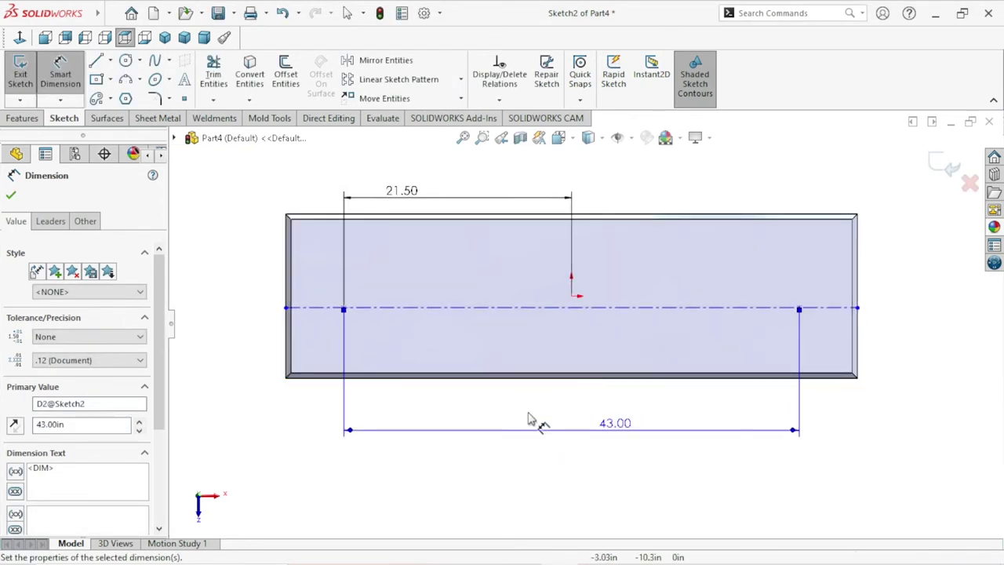
{"action": "left_click", "coordinate": [11, 196]}
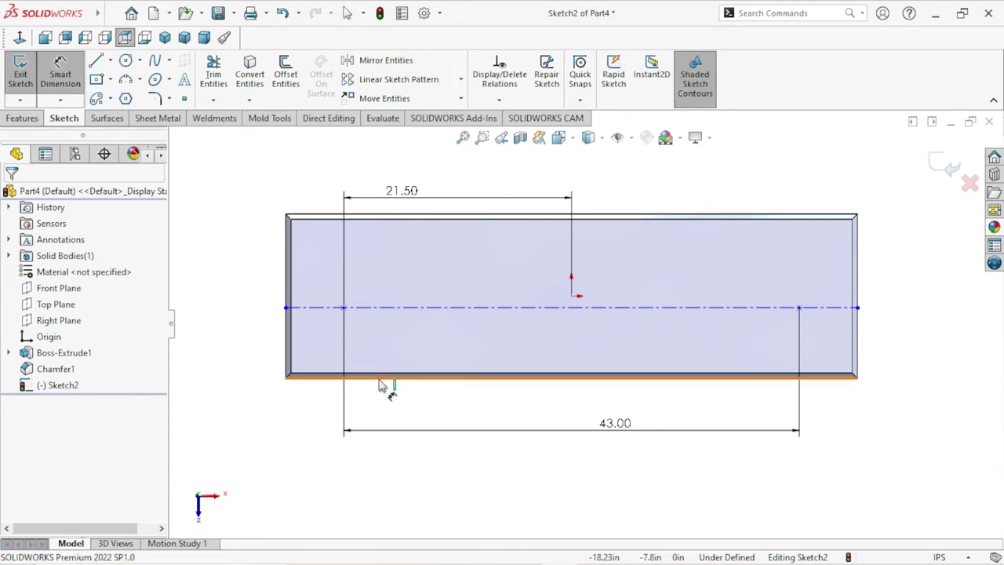
- Dimension the centerline 6.50 above the bottom edge and exit the fully defined sketch
{"action": "left_click", "coordinate": [382, 377]}
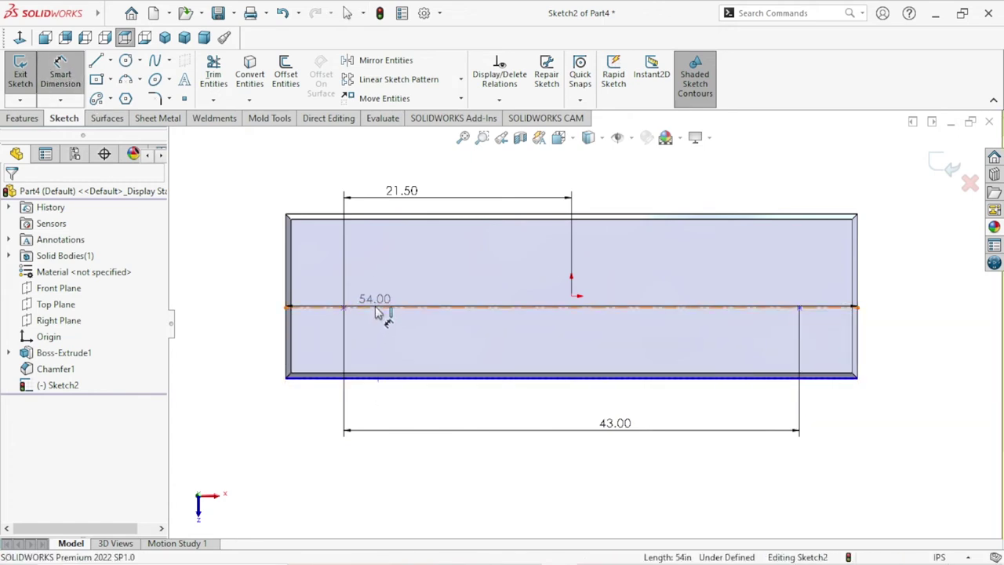
{"action": "left_click", "coordinate": [376, 309]}
{"action": "left_click", "coordinate": [252, 347]}
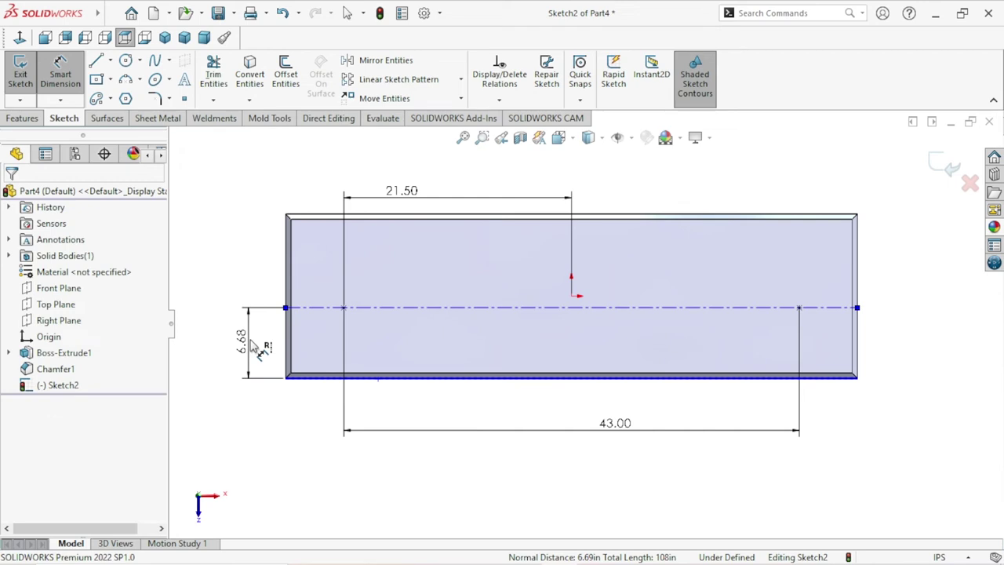
{"action": "type", "text": "5."}
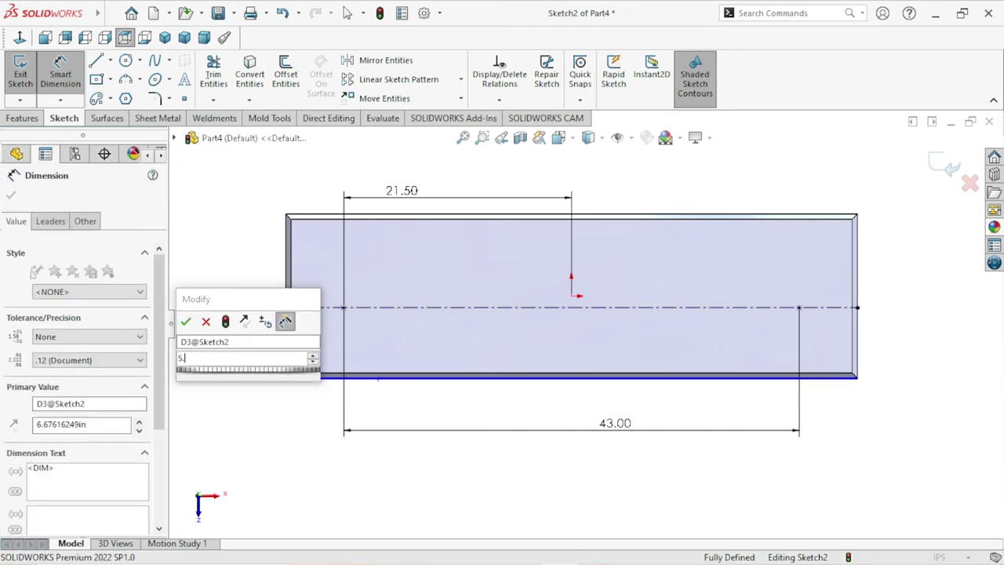
{"action": "key", "text": "BackSpace"}
{"action": "type", "text": "6.50"}
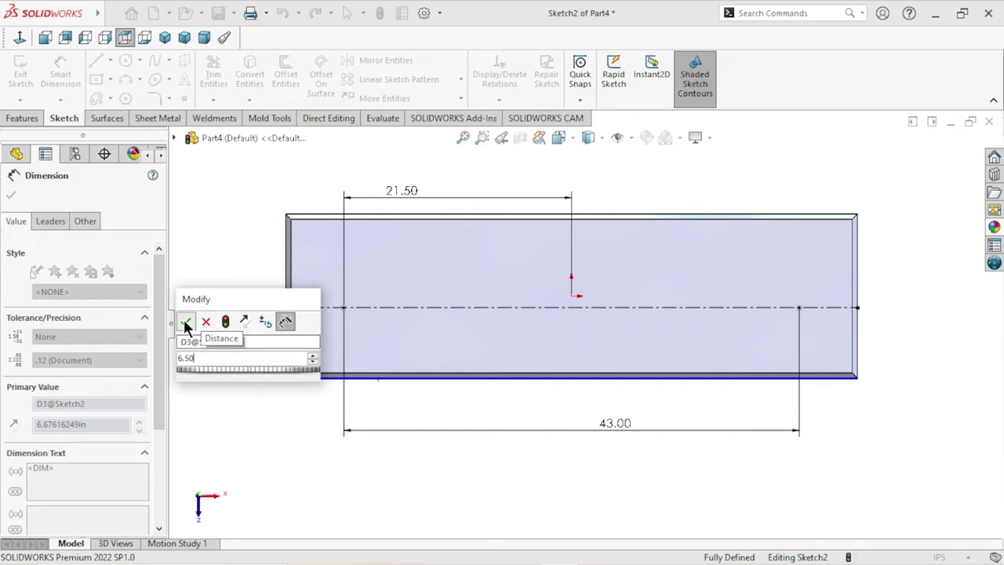
{"action": "left_click", "coordinate": [185, 321]}
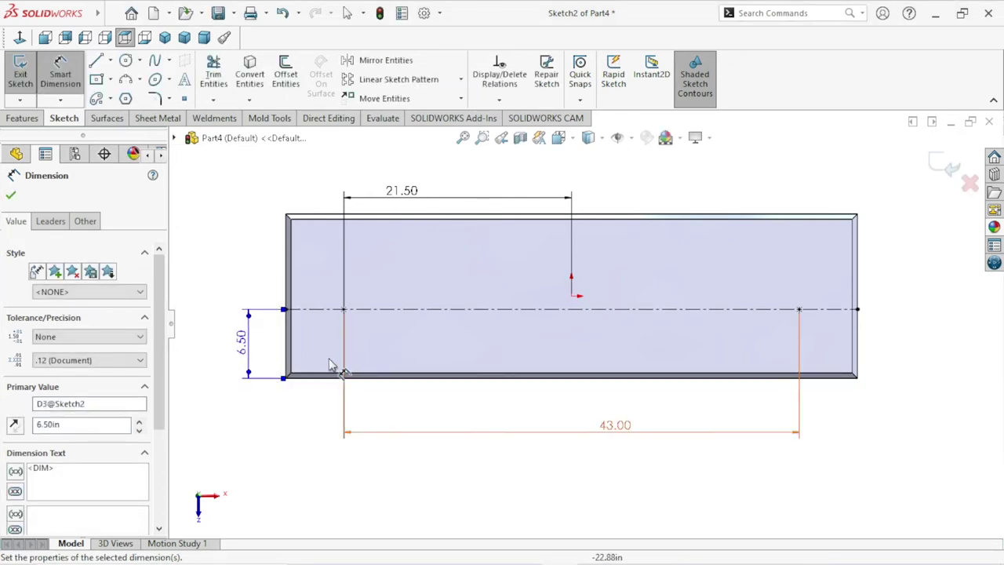
{"action": "scroll", "coordinate": [353, 361], "scroll_direction": "up", "scroll_amount": 1}
{"action": "scroll", "coordinate": [314, 349], "scroll_direction": "down", "scroll_amount": 2}
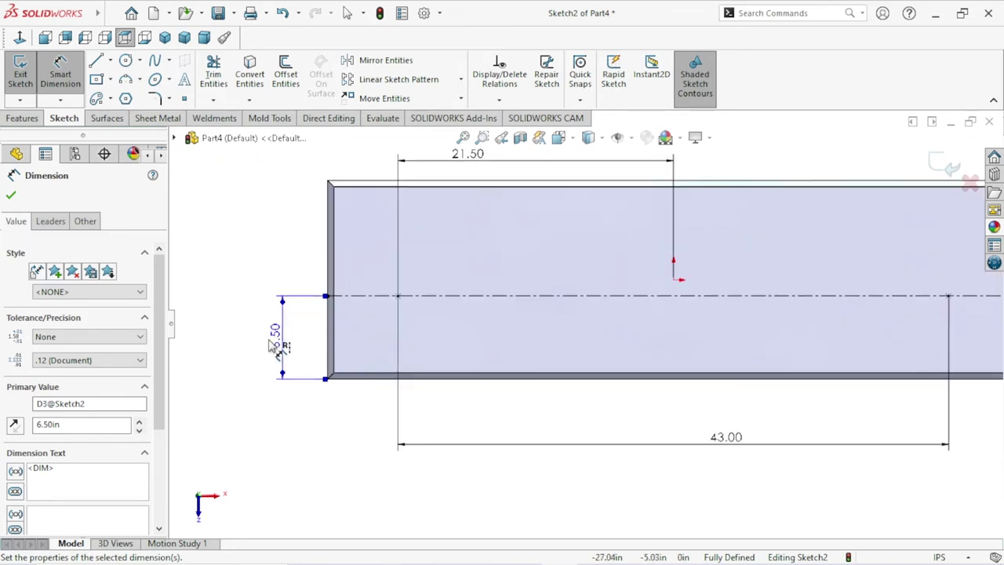
{"action": "left_click", "coordinate": [11, 195]}
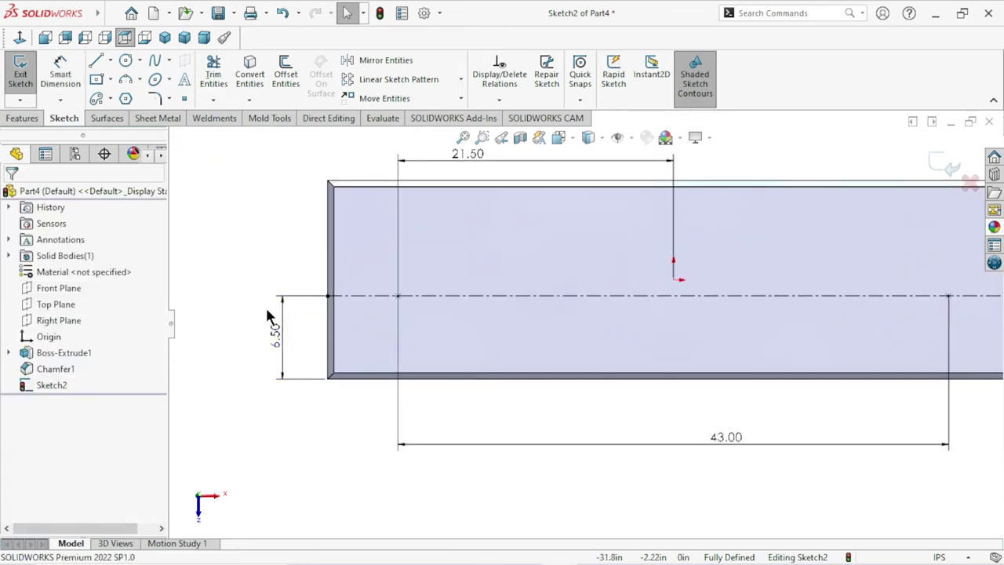
{"action": "scroll", "coordinate": [584, 330], "scroll_direction": "up", "scroll_amount": 1}
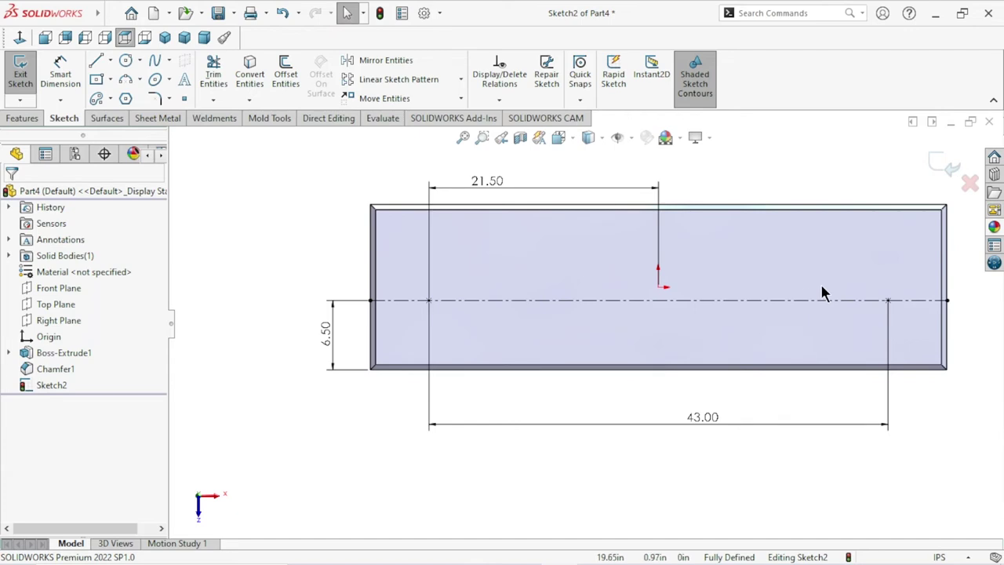
{"action": "scroll", "coordinate": [821, 293], "scroll_direction": "up", "scroll_amount": 1}
{"action": "scroll", "coordinate": [807, 301], "scroll_direction": "down", "scroll_amount": 1}
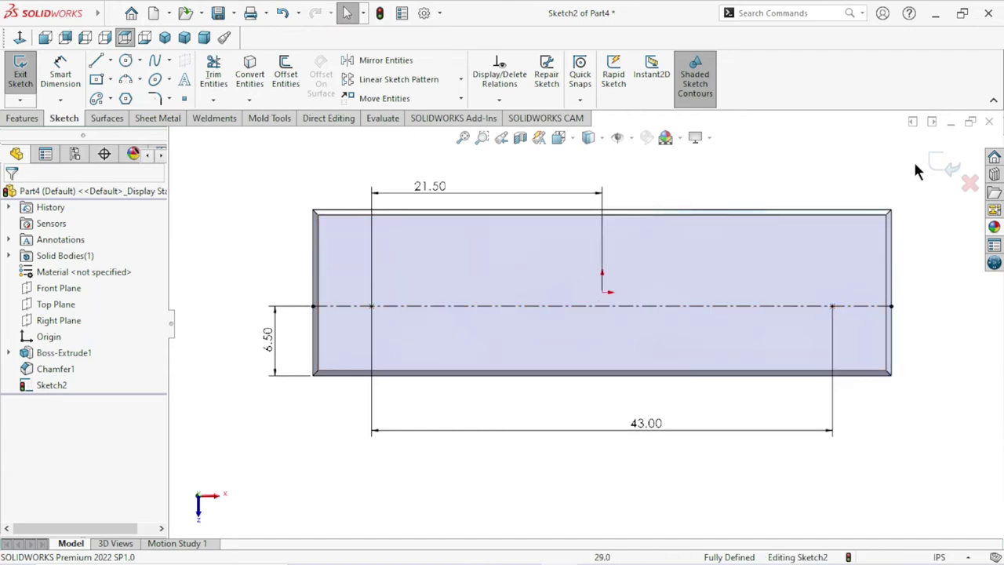
{"action": "left_click", "coordinate": [945, 165]}
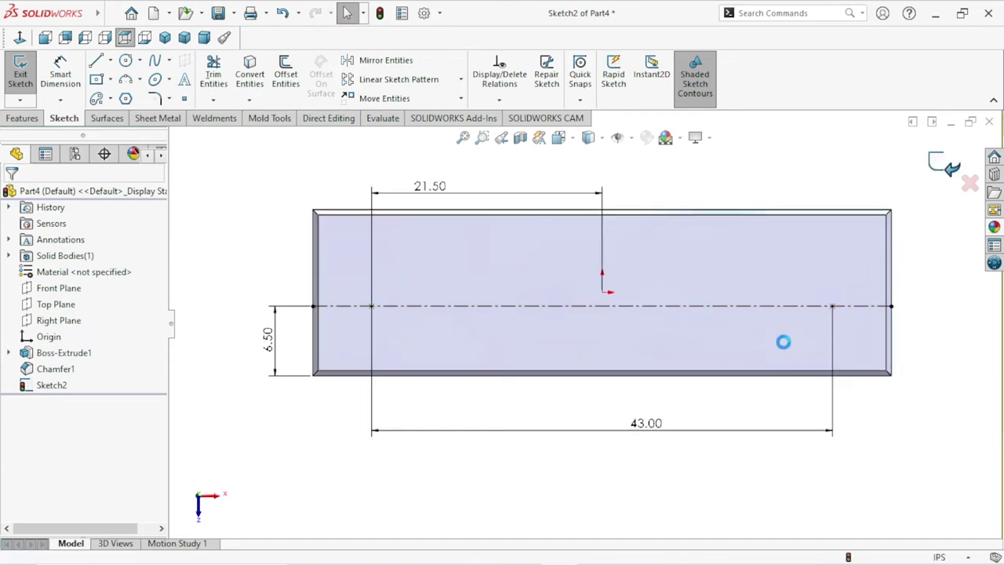
- Select the plate's top face and start the Hole Wizard
{"action": "left_click", "coordinate": [876, 455]}
{"action": "scroll", "coordinate": [719, 376], "scroll_direction": "down", "scroll_amount": 2}
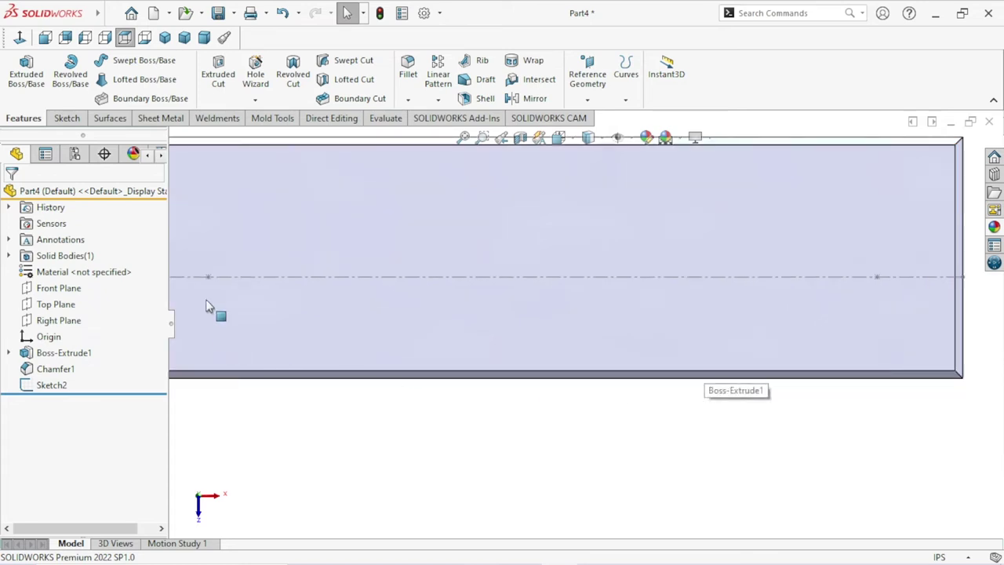
{"action": "key", "text": "f"}
{"action": "left_click", "coordinate": [414, 261]}
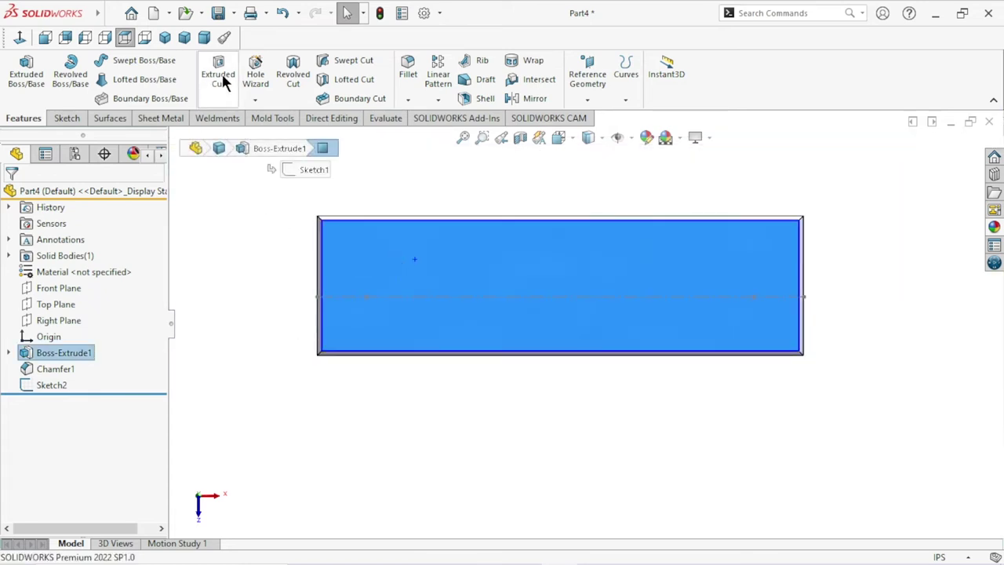
{"action": "left_click", "coordinate": [257, 96]}
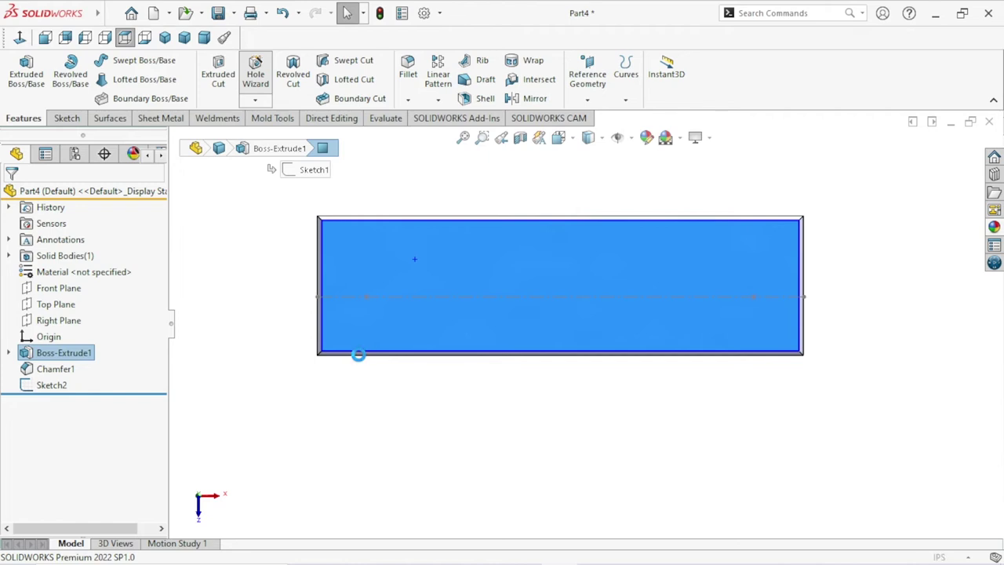
{"action": "left_click", "coordinate": [587, 287]}
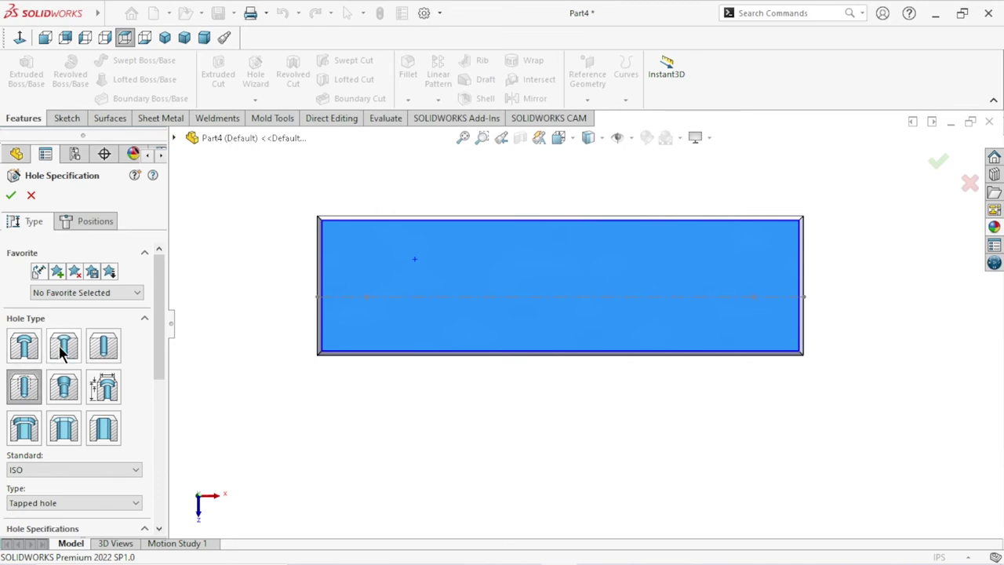
- Specify an ISO M10 CTSK Flat ISO 7046-1 countersunk hole, Up To Next
{"action": "left_click", "coordinate": [62, 350]}
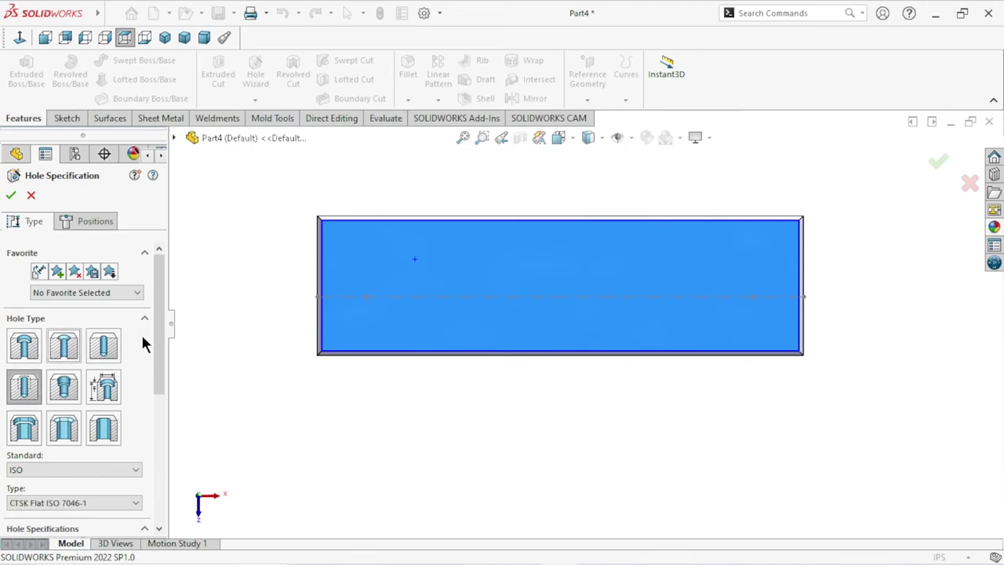
{"action": "left_click_drag", "start_coordinate": [159, 335], "coordinate": [156, 380]}
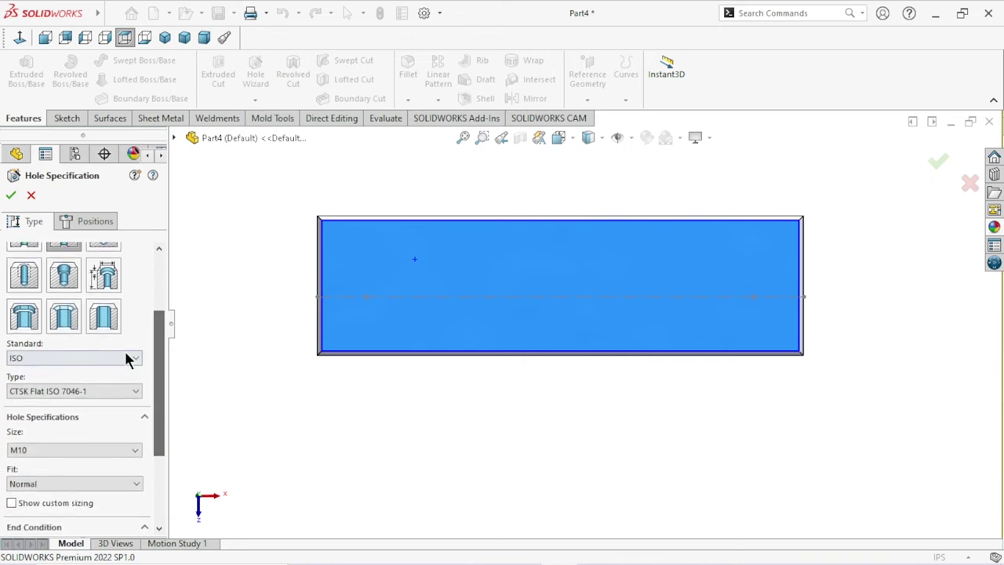
{"action": "left_click", "coordinate": [125, 357]}
{"action": "left_click", "coordinate": [53, 409]}
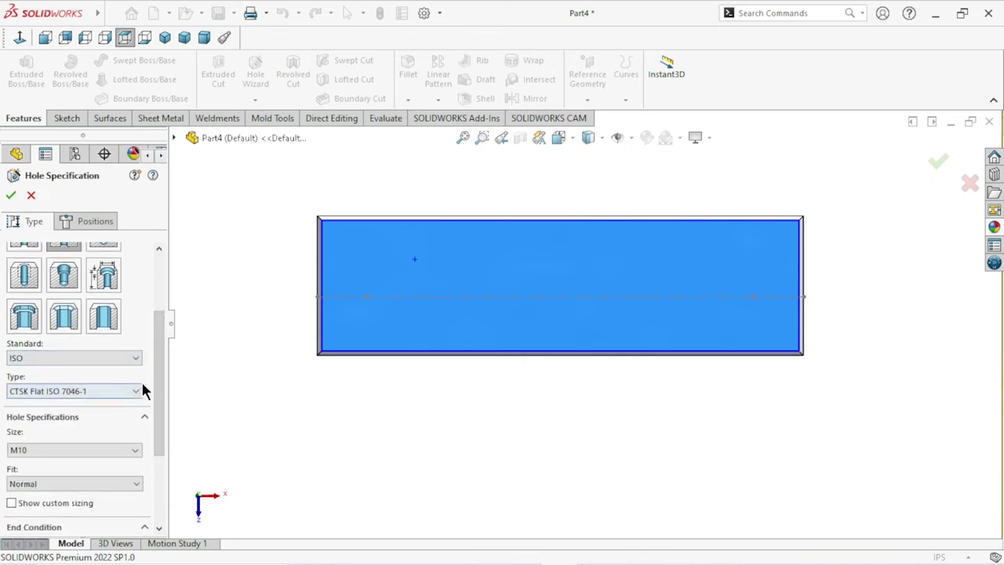
{"action": "left_click", "coordinate": [137, 398]}
{"action": "left_click", "coordinate": [98, 406]}
{"action": "left_click", "coordinate": [129, 450]}
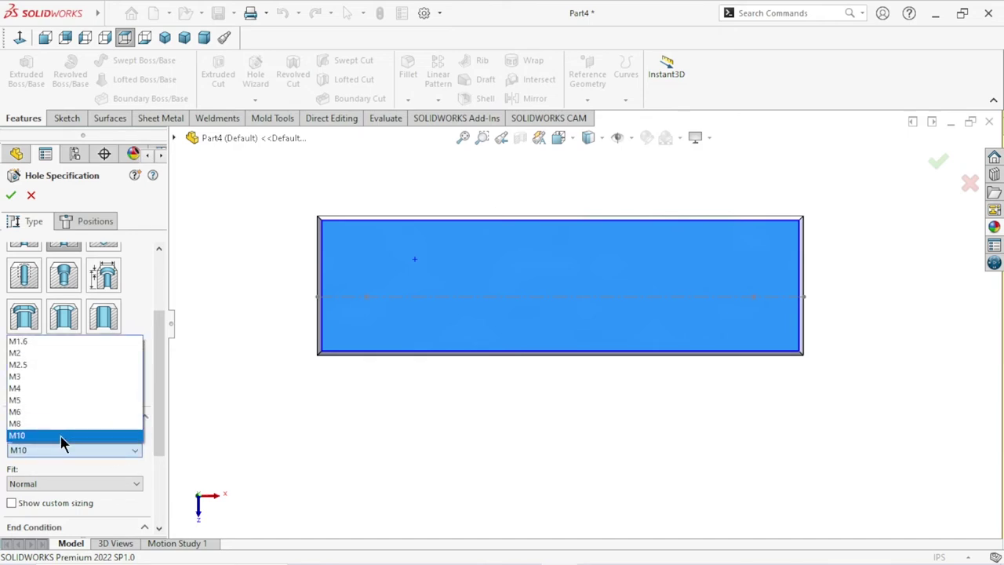
{"action": "left_click", "coordinate": [63, 440]}
{"action": "left_click_drag", "start_coordinate": [156, 441], "coordinate": [159, 506]}
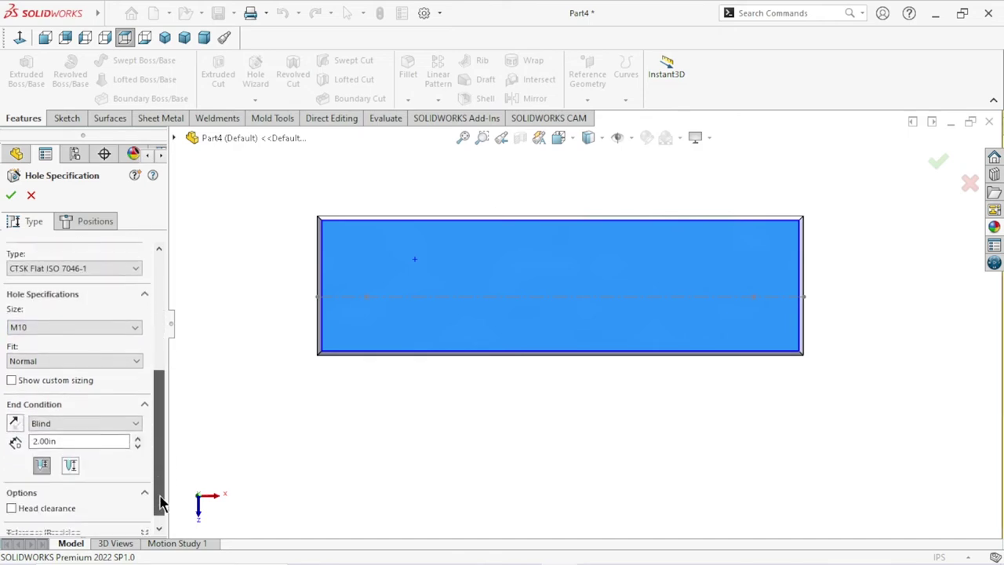
{"action": "left_click", "coordinate": [75, 412]}
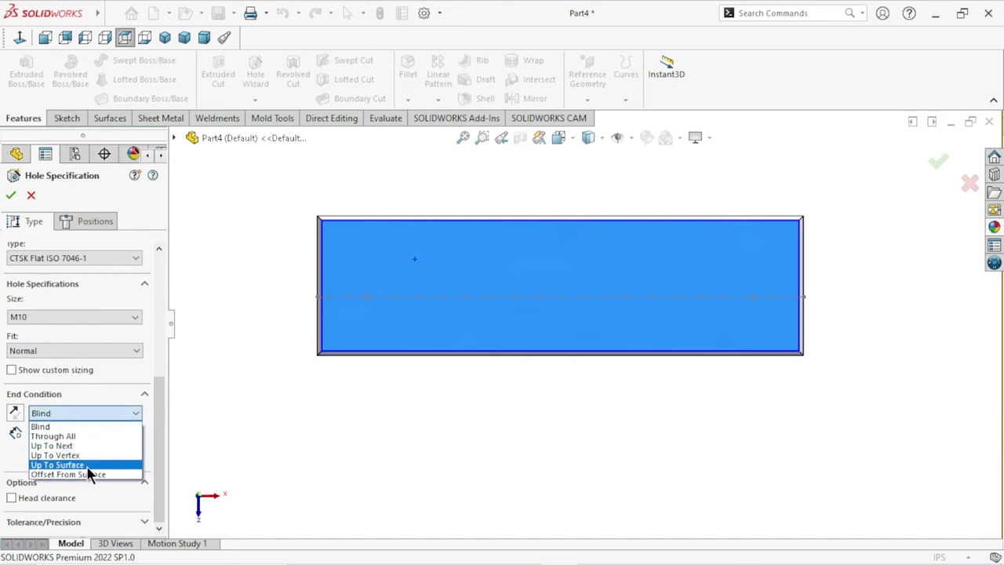
{"action": "left_click", "coordinate": [94, 445]}
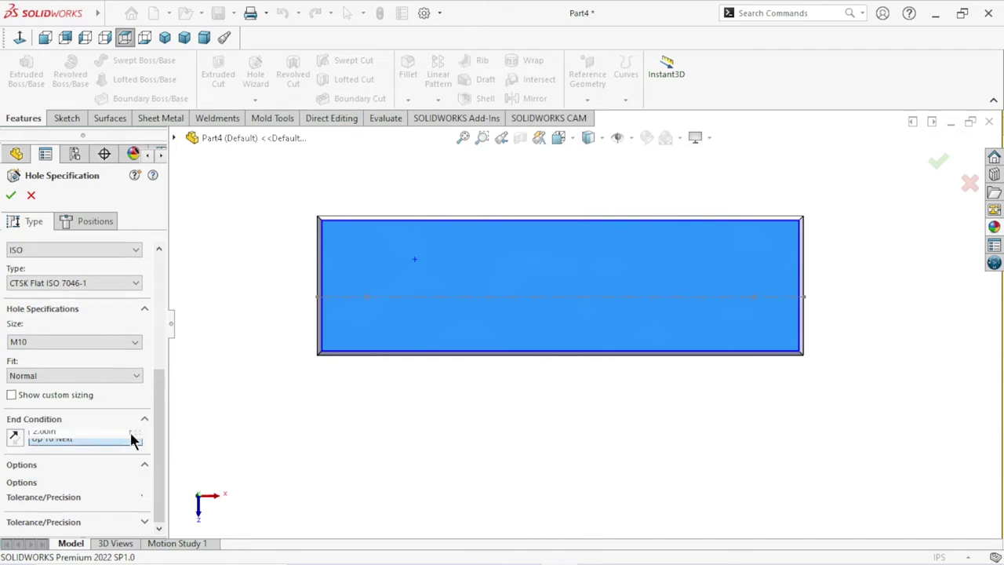
- Position the holes on both centerline points and create the hole feature
{"action": "left_click", "coordinate": [97, 224]}
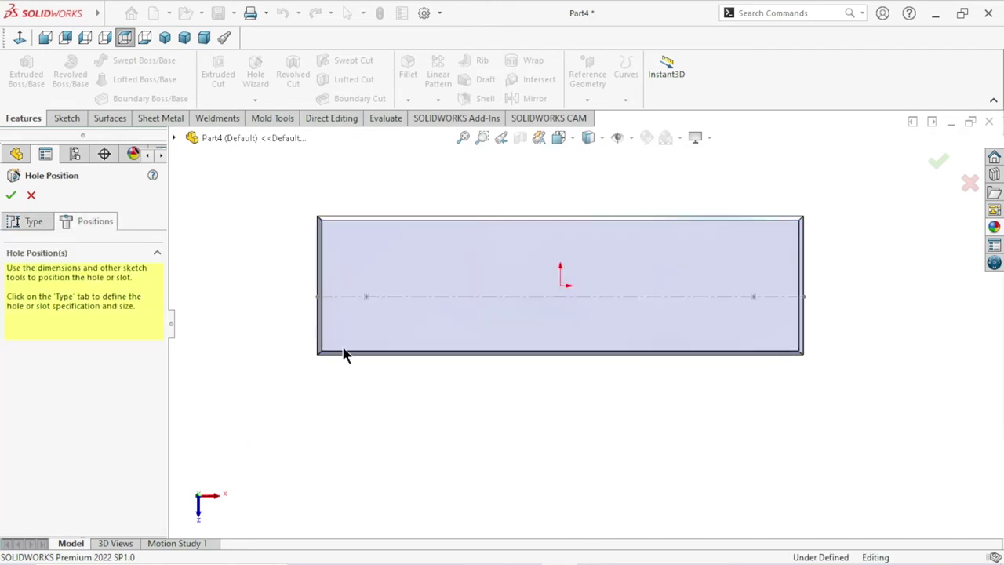
{"action": "scroll", "coordinate": [393, 323], "scroll_direction": "down", "scroll_amount": 3}
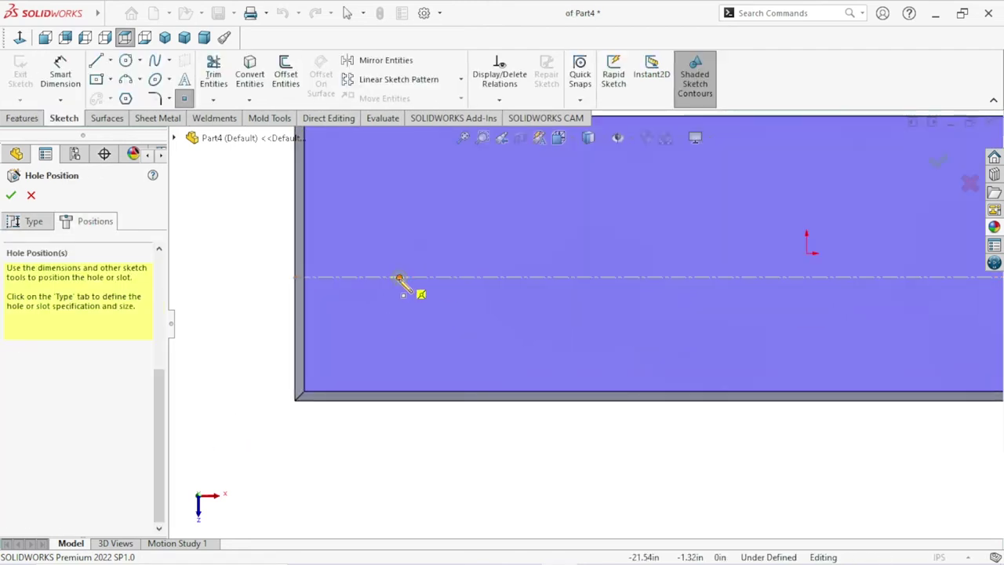
{"action": "left_click", "coordinate": [400, 278]}
{"action": "scroll", "coordinate": [392, 338], "scroll_direction": "up", "scroll_amount": 3}
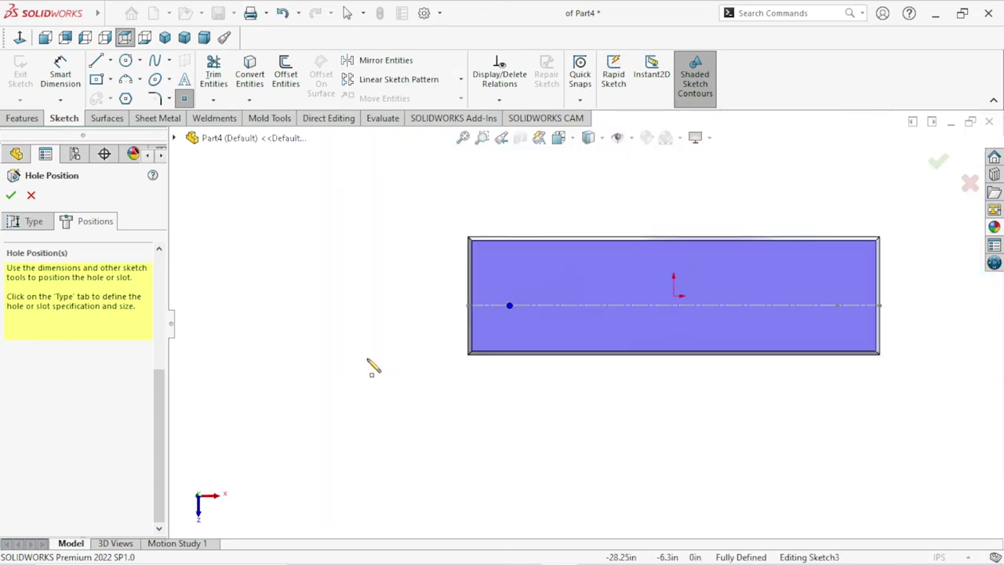
{"action": "scroll", "coordinate": [847, 314], "scroll_direction": "down", "scroll_amount": 3}
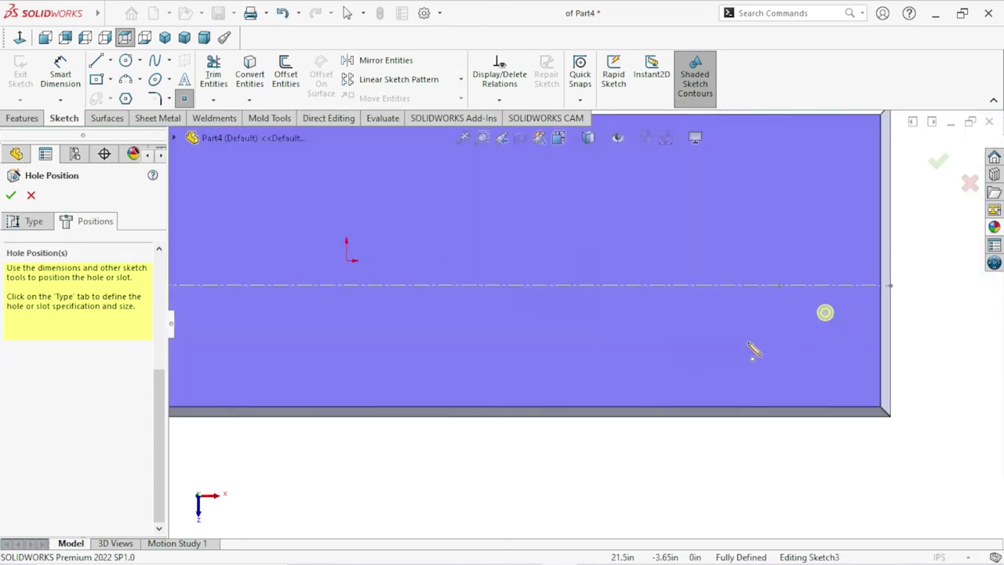
{"action": "scroll", "coordinate": [749, 346], "scroll_direction": "down", "scroll_amount": 2}
{"action": "left_click_drag", "start_coordinate": [738, 253], "coordinate": [754, 256]}
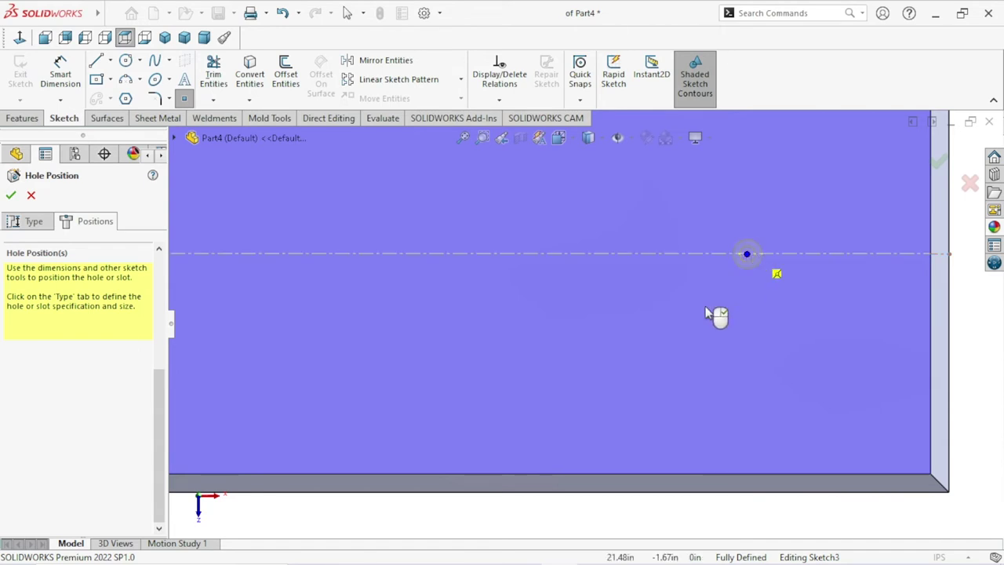
{"action": "left_click", "coordinate": [12, 196]}
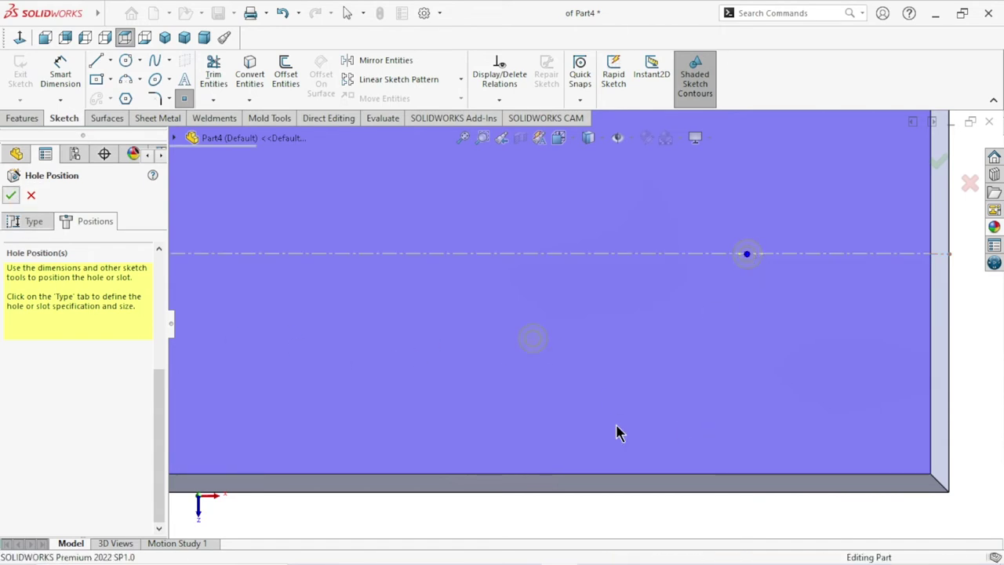
- Zoom in on a countersunk hole, then fit the whole plate in view
{"action": "scroll", "coordinate": [757, 273], "scroll_direction": "down", "scroll_amount": 3}
{"action": "scroll", "coordinate": [637, 339], "scroll_direction": "down", "scroll_amount": 2}
{"action": "scroll", "coordinate": [620, 346], "scroll_direction": "up", "scroll_amount": 3}
{"action": "scroll", "coordinate": [549, 377], "scroll_direction": "up", "scroll_amount": 3}
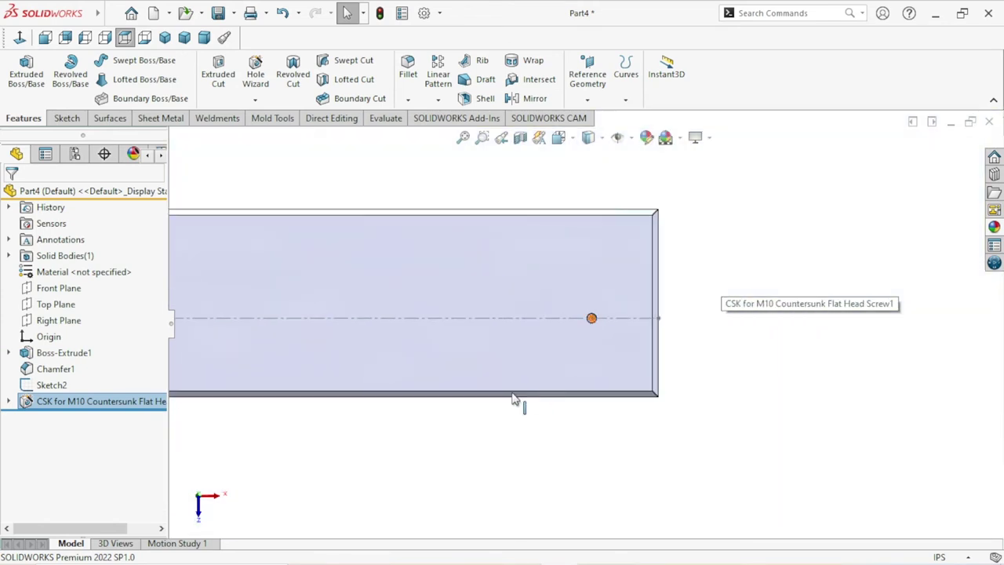
{"action": "scroll", "coordinate": [408, 385], "scroll_direction": "up", "scroll_amount": 2}
{"action": "key", "text": "f"}
{"action": "scroll", "coordinate": [607, 302], "scroll_direction": "down", "scroll_amount": 2}
{"action": "scroll", "coordinate": [605, 331], "scroll_direction": "down", "scroll_amount": 2}
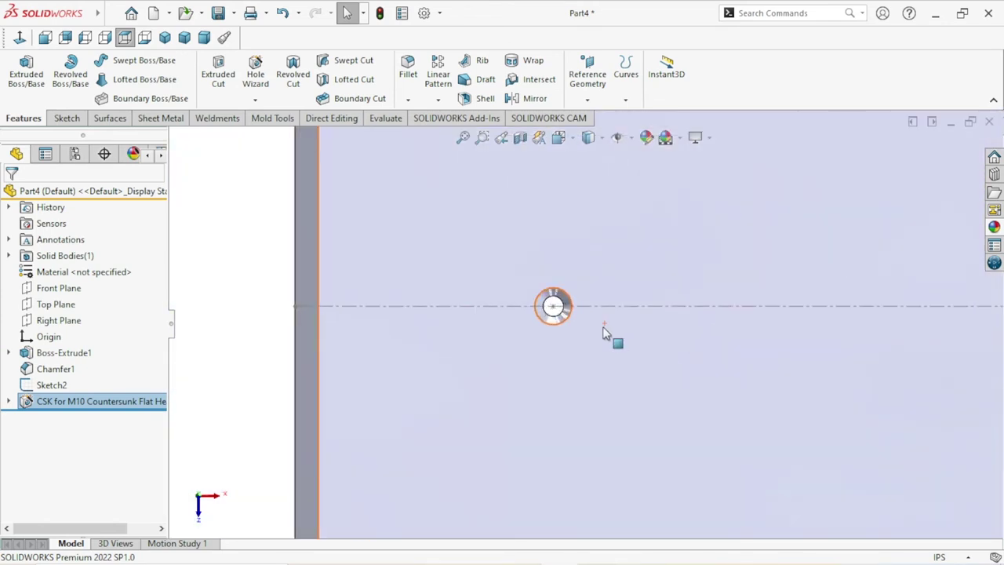
{"action": "scroll", "coordinate": [578, 352], "scroll_direction": "down", "scroll_amount": 2}
{"action": "scroll", "coordinate": [536, 359], "scroll_direction": "up", "scroll_amount": 2}
{"action": "scroll", "coordinate": [535, 359], "scroll_direction": "up", "scroll_amount": 3}
- Orbit the plate in 3D to check both holes and select its end face
{"action": "mouse_move", "coordinate": [710, 412]}
{"action": "middle_mouse_down"}
{"action": "mouse_move", "coordinate": [625, 278]}
{"action": "mouse_move", "coordinate": [823, 339]}
{"action": "middle_mouse_up"}
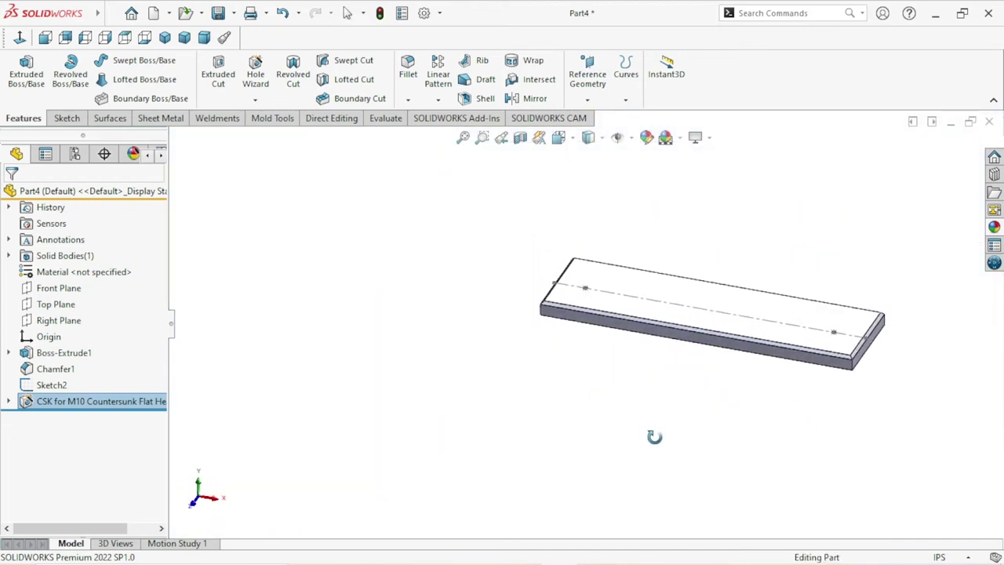
{"action": "scroll", "coordinate": [784, 330], "scroll_direction": "down", "scroll_amount": 2}
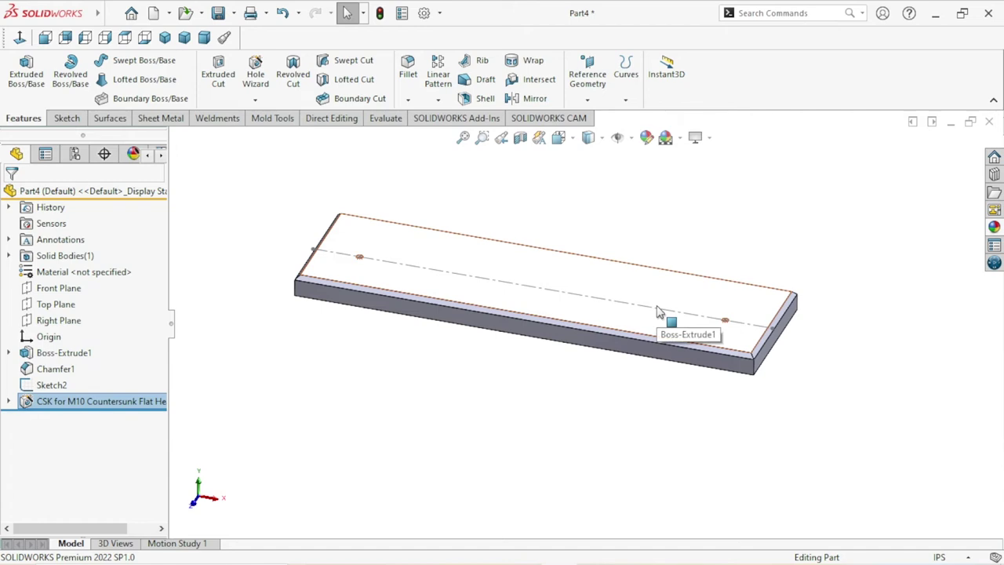
{"action": "left_click", "coordinate": [662, 313]}
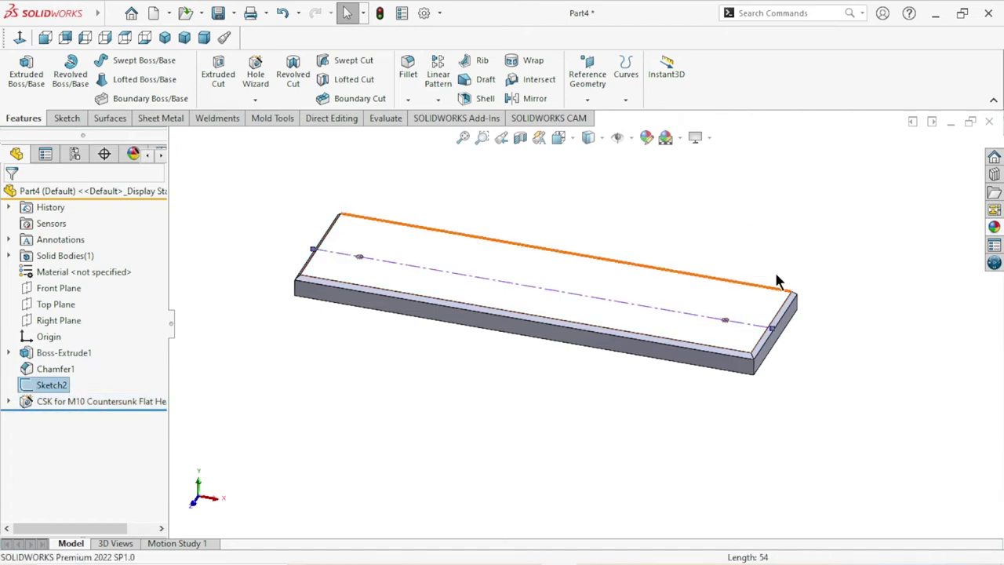
{"action": "left_click", "coordinate": [799, 336]}
{"action": "mouse_move", "coordinate": [799, 336]}
{"action": "middle_mouse_down"}
{"action": "mouse_move", "coordinate": [739, 369]}
{"action": "mouse_move", "coordinate": [740, 332]}
{"action": "mouse_move", "coordinate": [708, 367]}
{"action": "mouse_move", "coordinate": [662, 355]}
{"action": "middle_mouse_up"}
{"action": "left_click", "coordinate": [664, 320]}
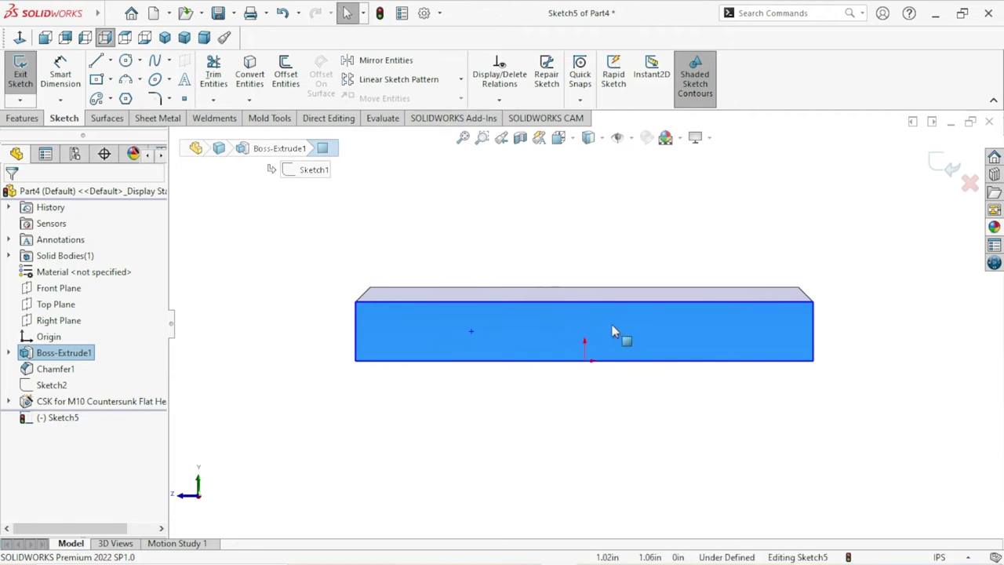
- Draw a center rectangle centred on the top edge of the plate's end face
{"action": "left_click", "coordinate": [98, 79]}
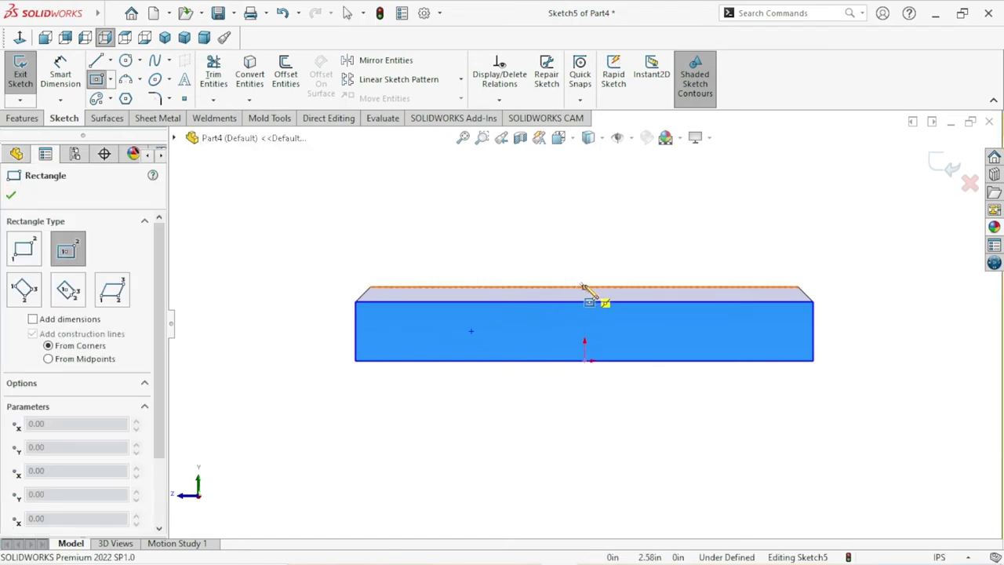
{"action": "left_click", "coordinate": [583, 287]}
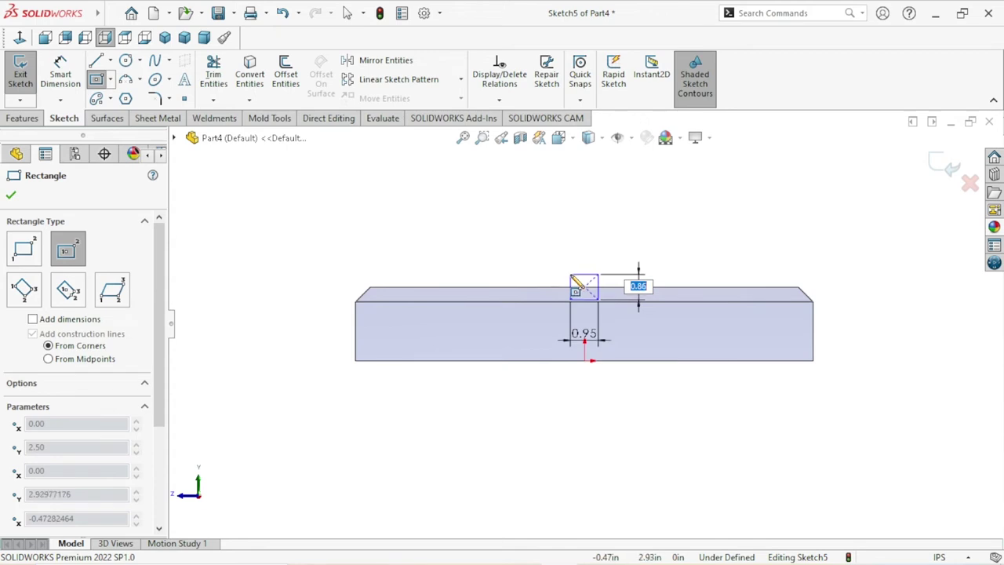
{"action": "left_click", "coordinate": [571, 275]}
{"action": "right_click", "coordinate": [548, 264]}
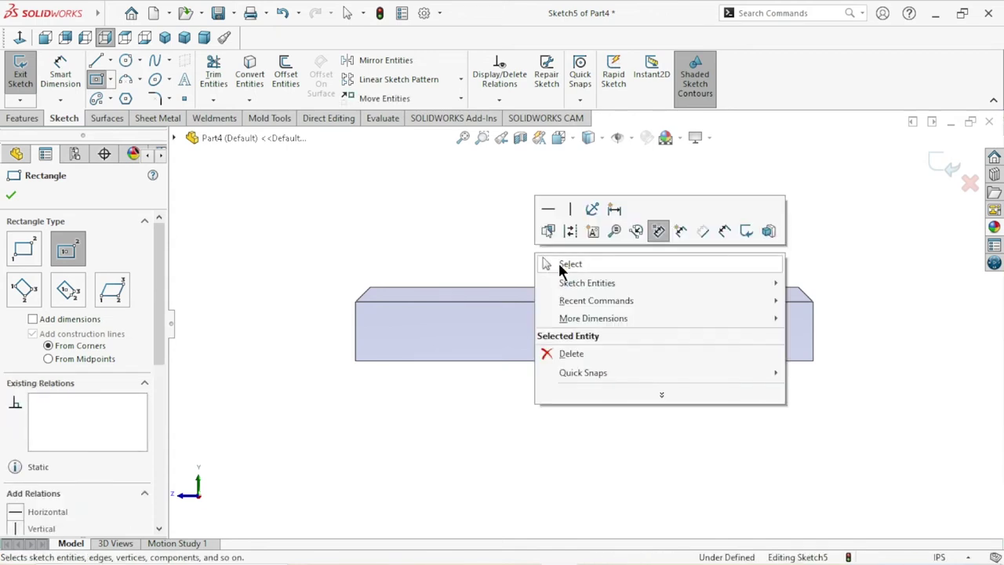
{"action": "left_click", "coordinate": [561, 263]}
{"action": "scroll", "coordinate": [613, 353], "scroll_direction": "down", "scroll_amount": 3}
- Dimension the rectangle's top line to 0.30 in wide
{"action": "left_click", "coordinate": [61, 72]}
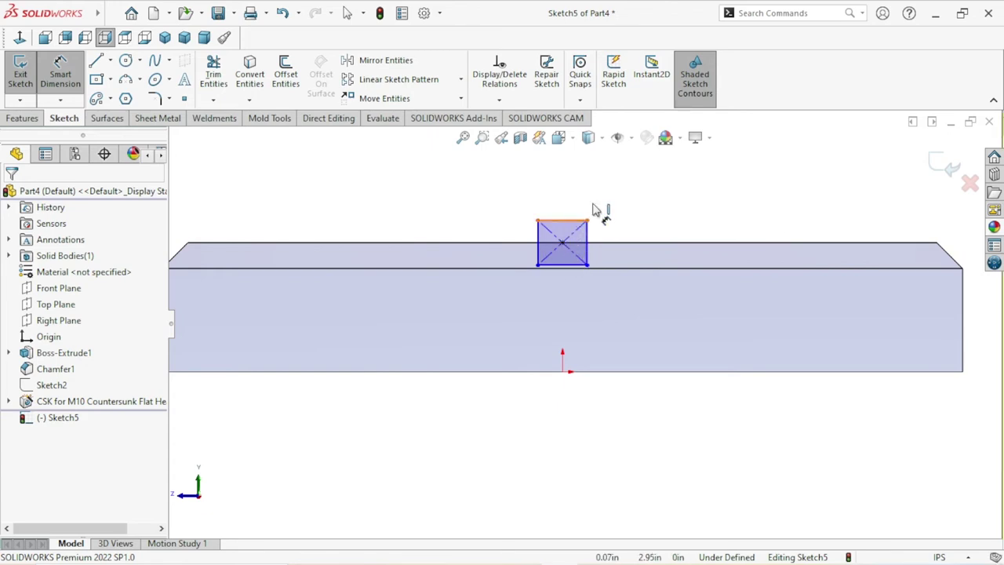
{"action": "left_click", "coordinate": [576, 220]}
{"action": "left_click", "coordinate": [640, 206]}
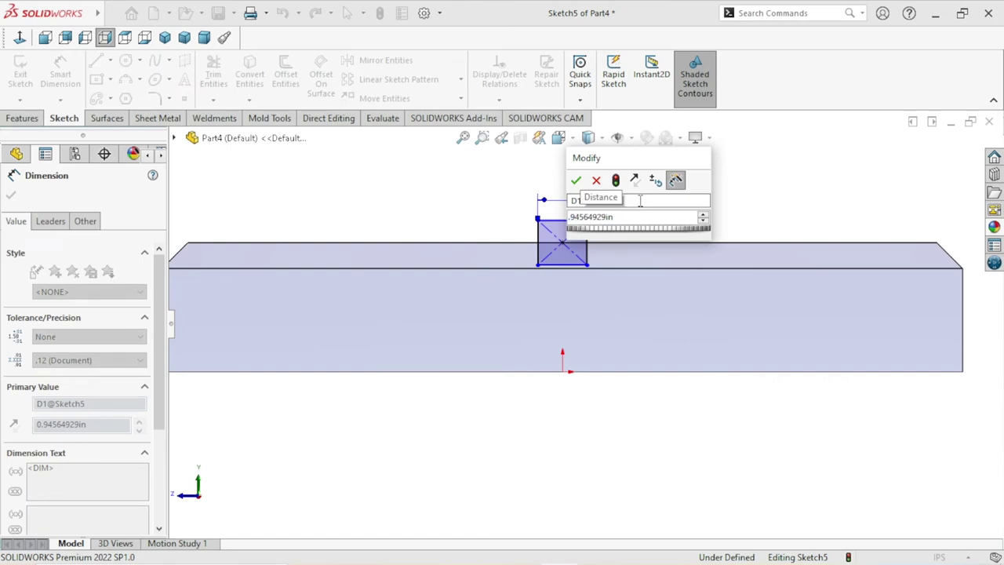
{"action": "type", "text": "0.3"}
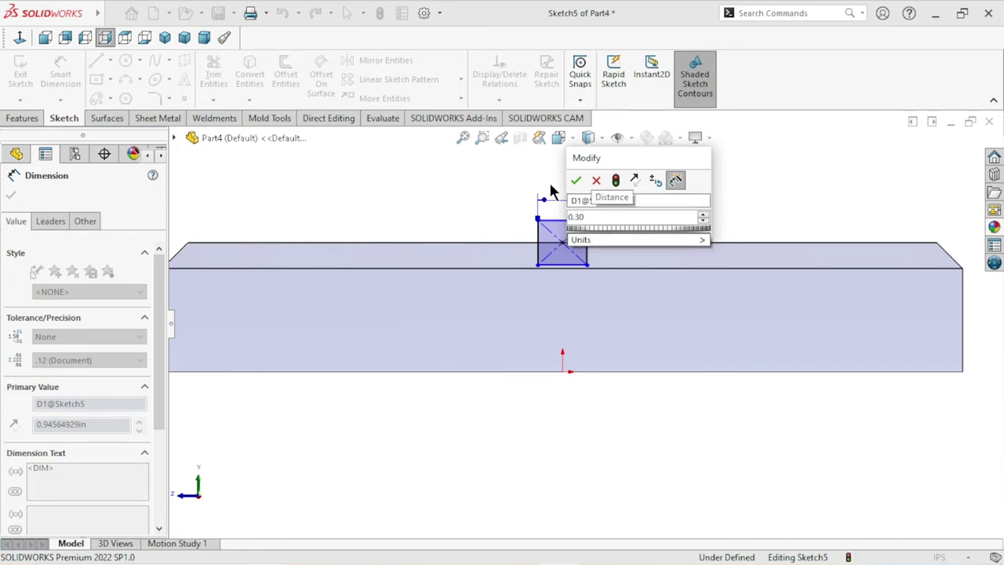
{"action": "key", "text": "Escape"}
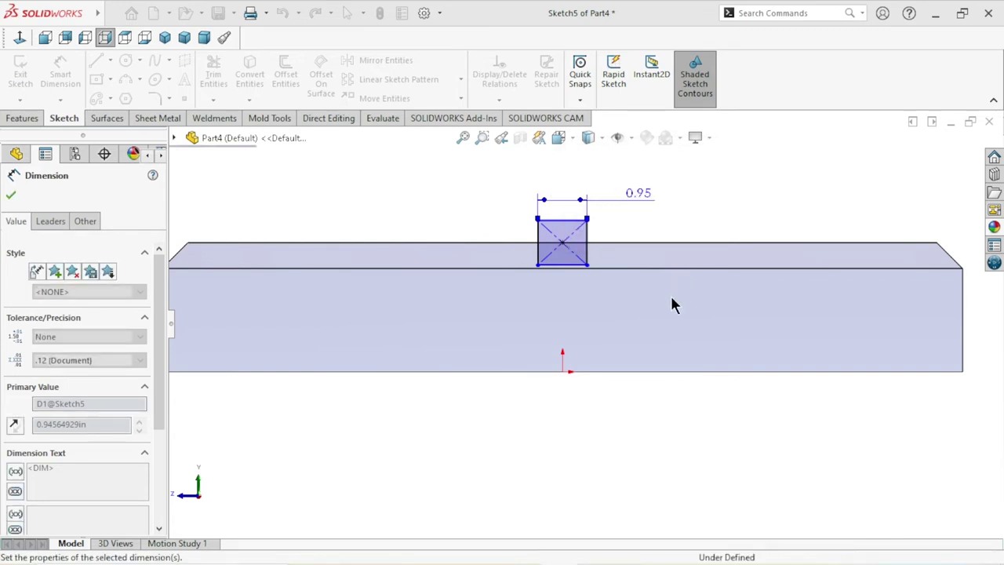
{"action": "scroll", "coordinate": [589, 303], "scroll_direction": "up", "scroll_amount": 2}
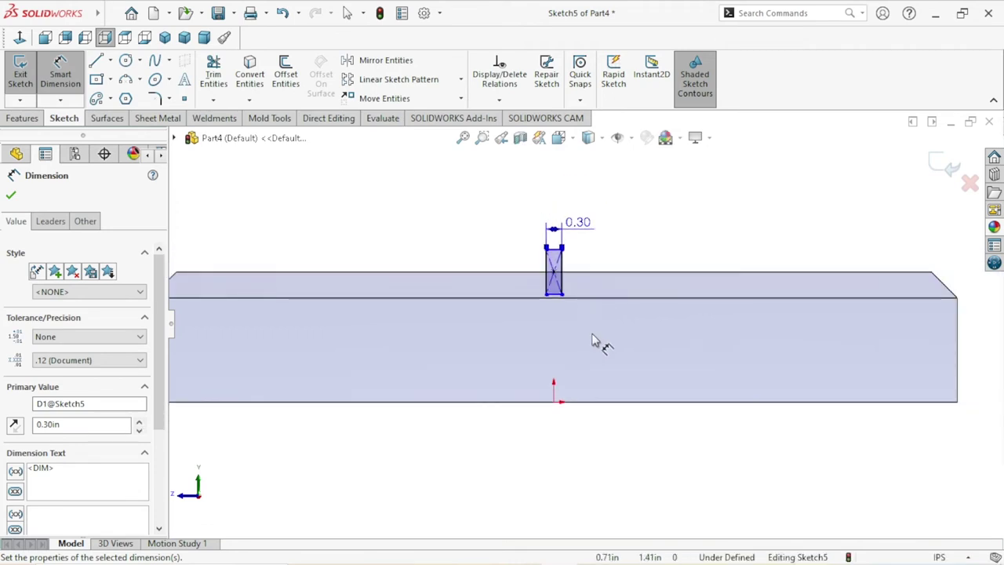
{"action": "left_click", "coordinate": [555, 403]}
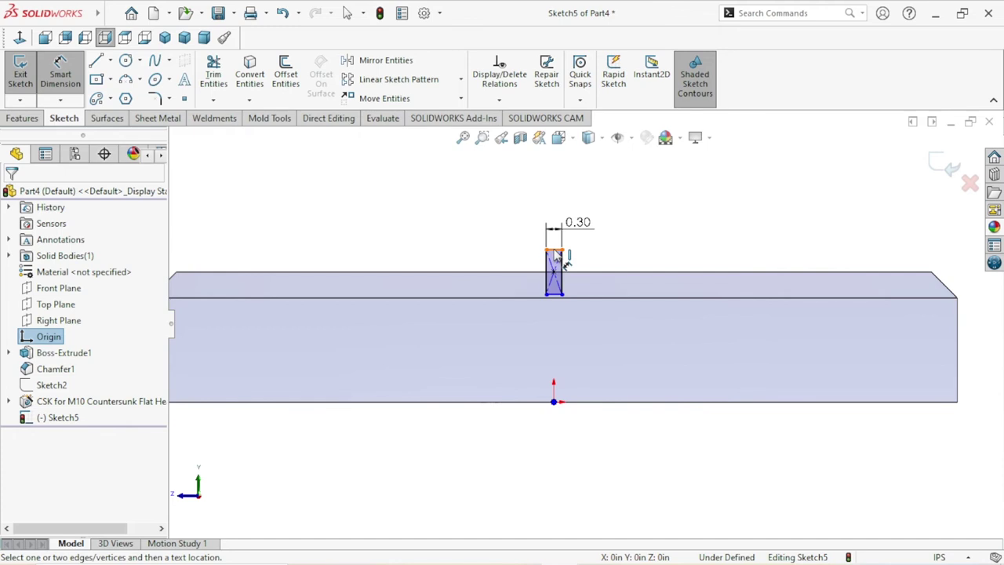
- Delete the rectangle centre's relations and move it so its bottom midpoint sits on the top edge
{"action": "left_click", "coordinate": [661, 238]}
{"action": "key", "text": "Escape"}
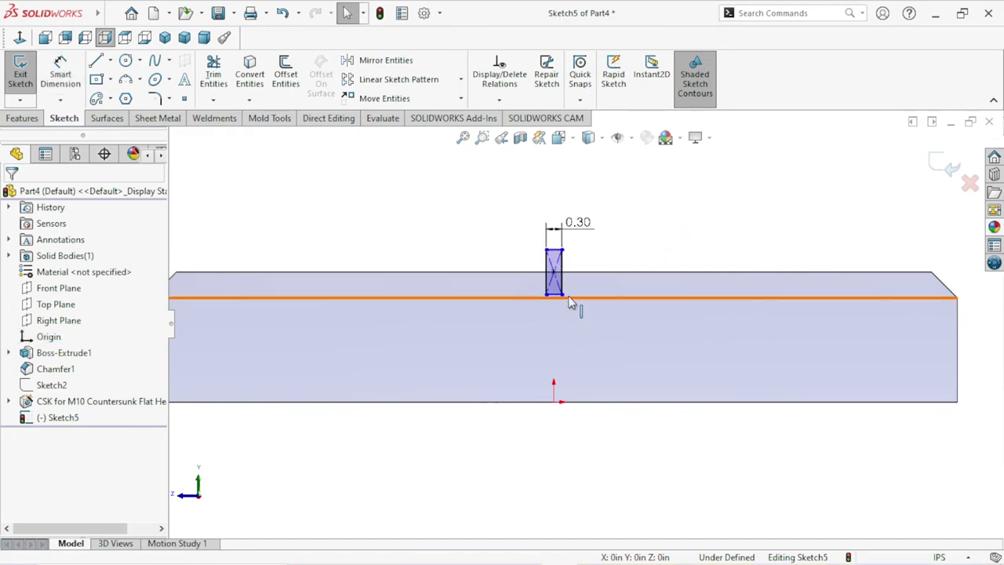
{"action": "scroll", "coordinate": [572, 294], "scroll_direction": "up", "scroll_amount": 2}
{"action": "scroll", "coordinate": [557, 283], "scroll_direction": "up", "scroll_amount": 2}
{"action": "left_click", "coordinate": [546, 269]}
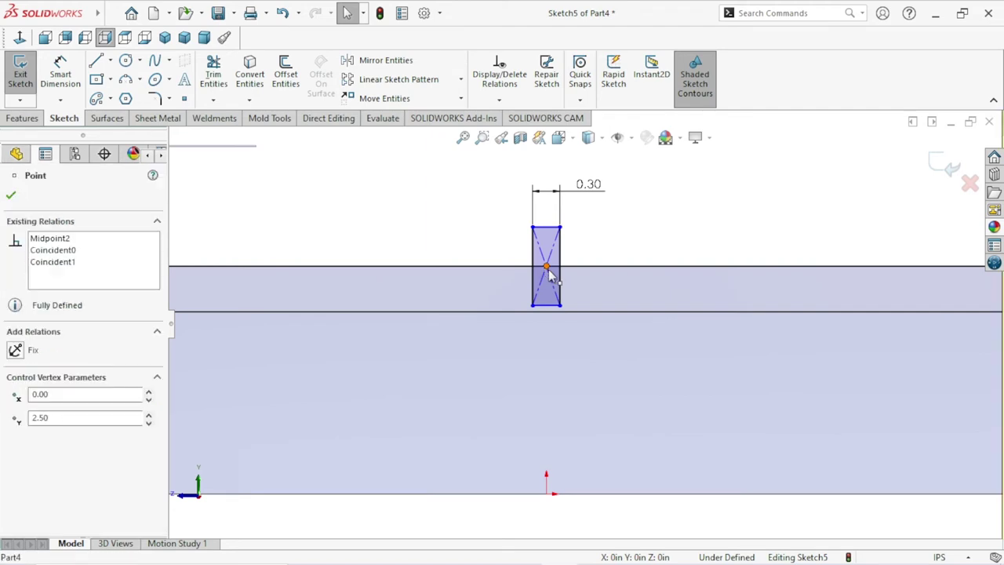
{"action": "right_click", "coordinate": [68, 253]}
{"action": "left_click", "coordinate": [102, 260]}
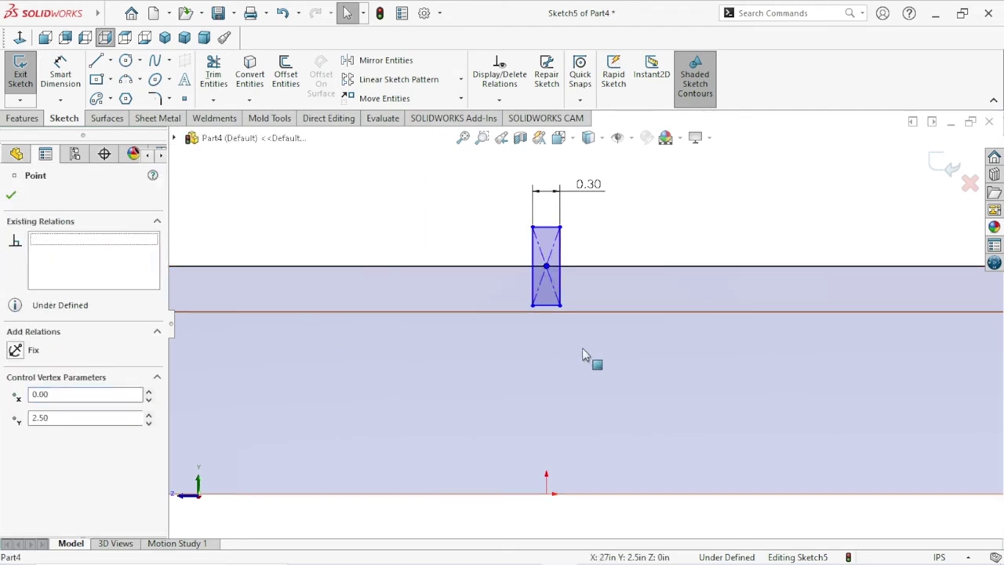
{"action": "left_click_drag", "start_coordinate": [549, 272], "coordinate": [547, 243]}
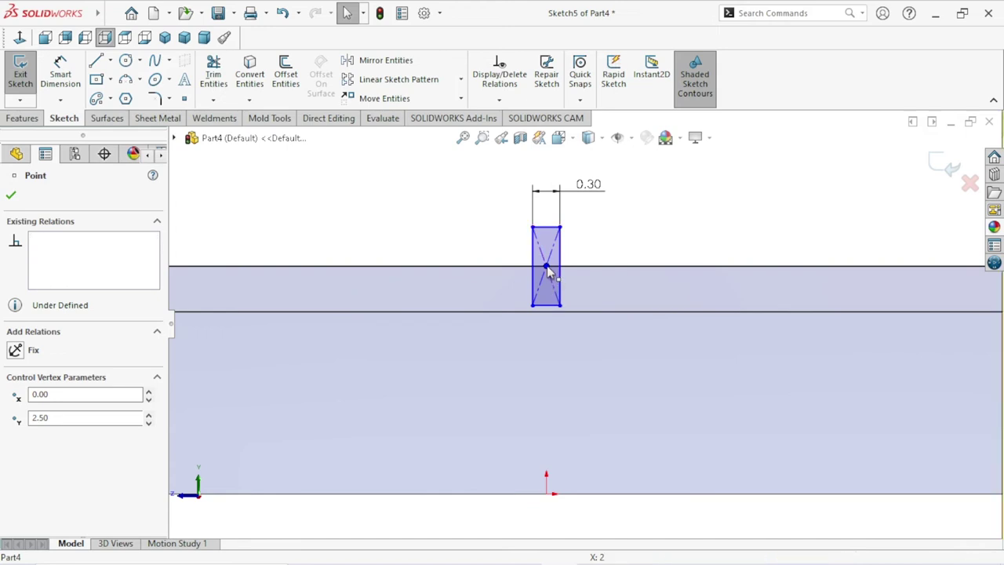
{"action": "left_click_drag", "start_coordinate": [547, 270], "coordinate": [547, 265]}
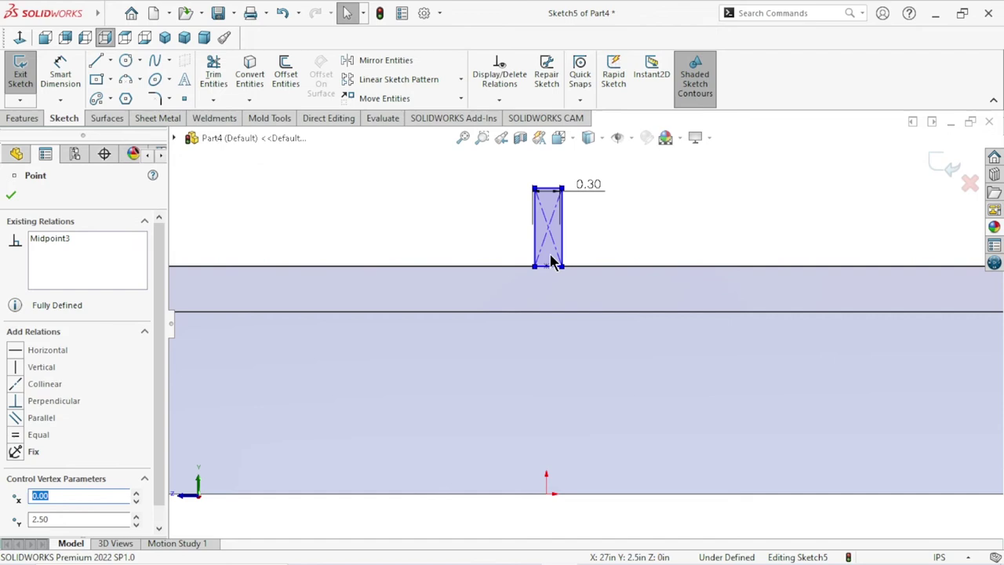
{"action": "left_click", "coordinate": [744, 202]}
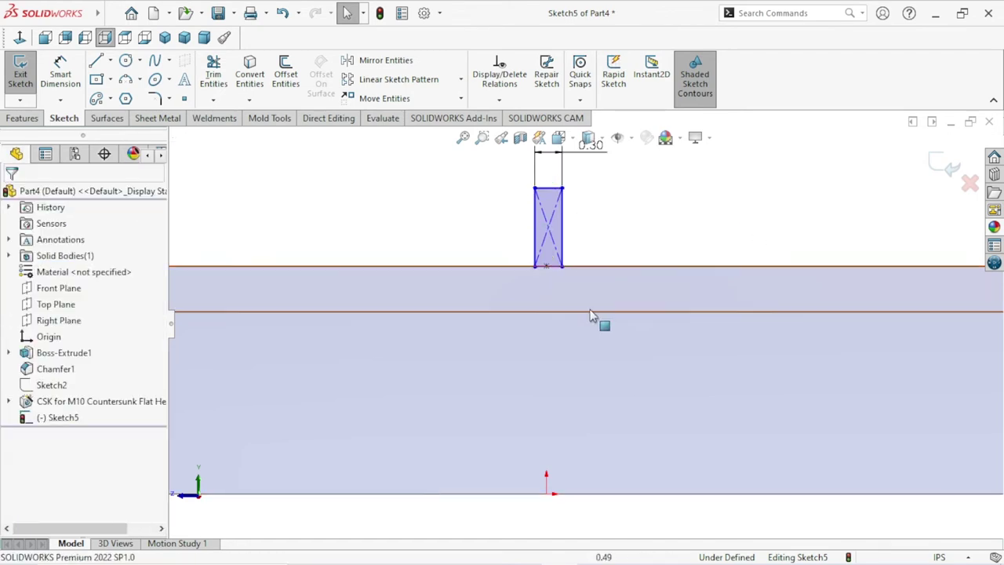
- Dimension the rectangle's bottom edge 2.20 in above the origin
{"action": "left_click", "coordinate": [63, 88]}
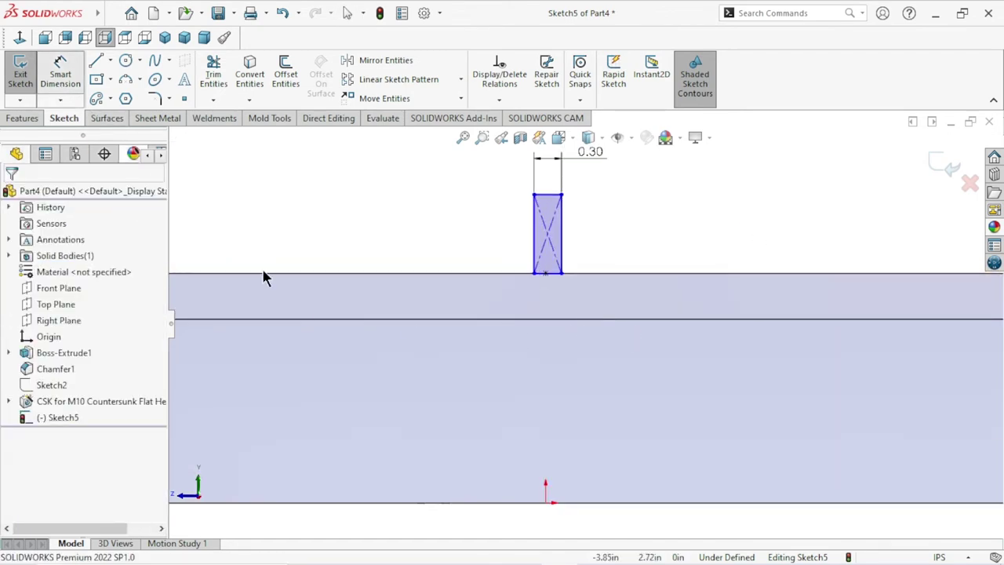
{"action": "left_click", "coordinate": [546, 503]}
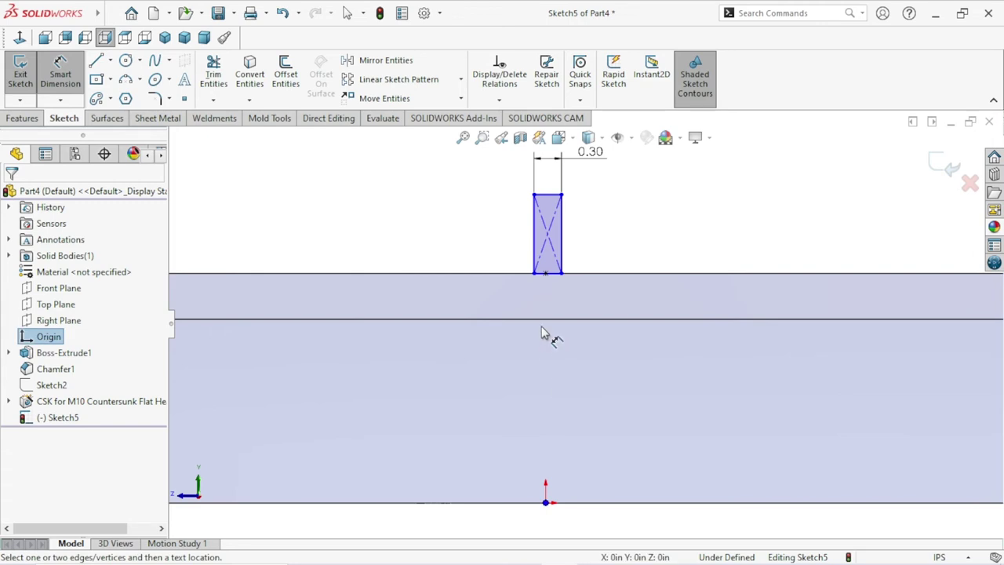
{"action": "left_click", "coordinate": [554, 277]}
{"action": "left_click", "coordinate": [441, 372]}
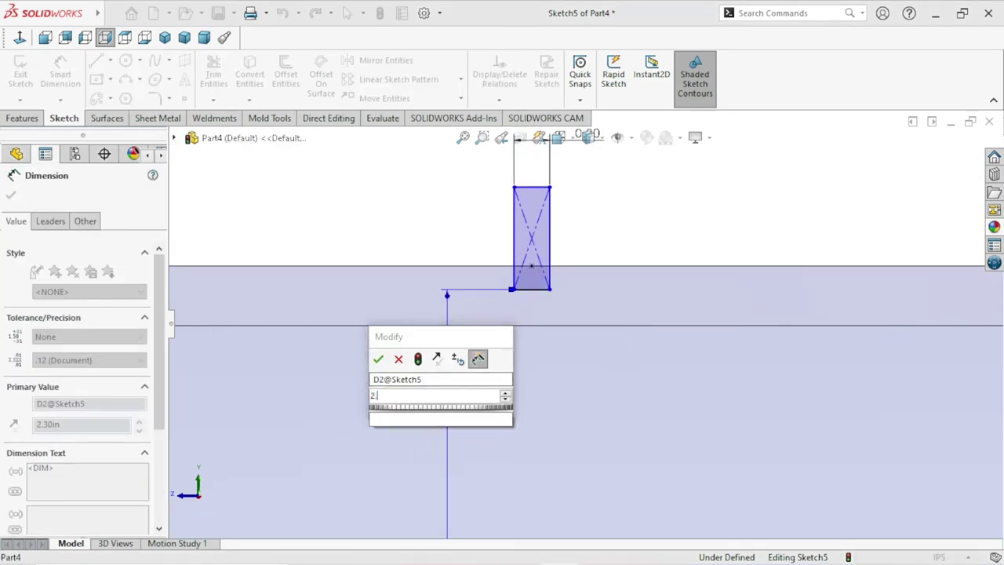
{"action": "type", "text": ".2"}
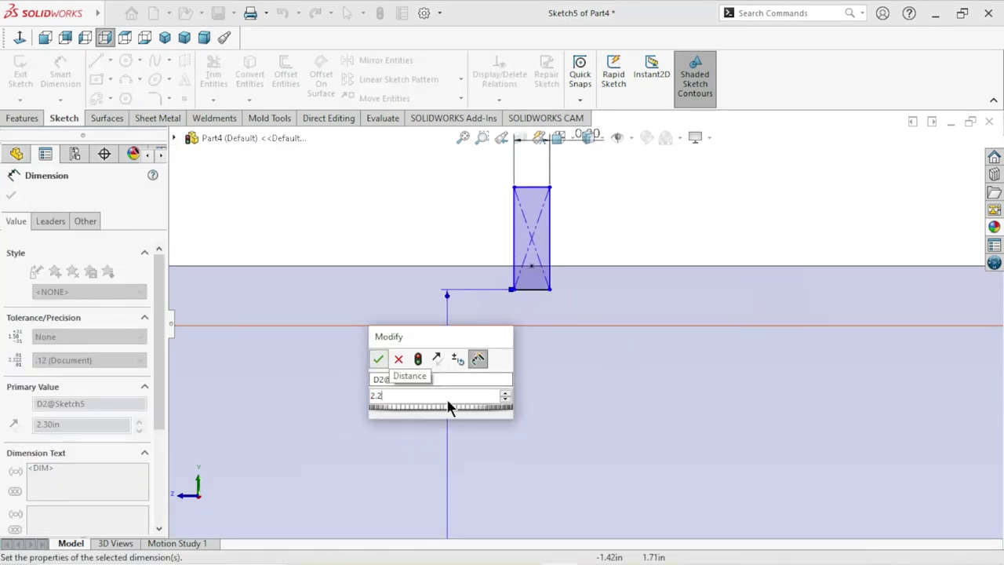
{"action": "key", "text": "Return"}
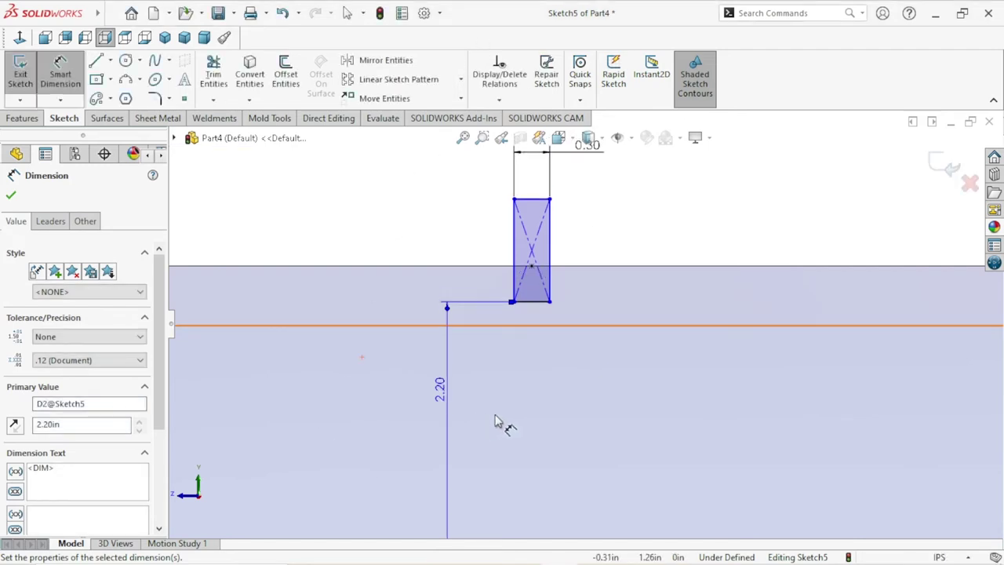
{"action": "key", "text": "f"}
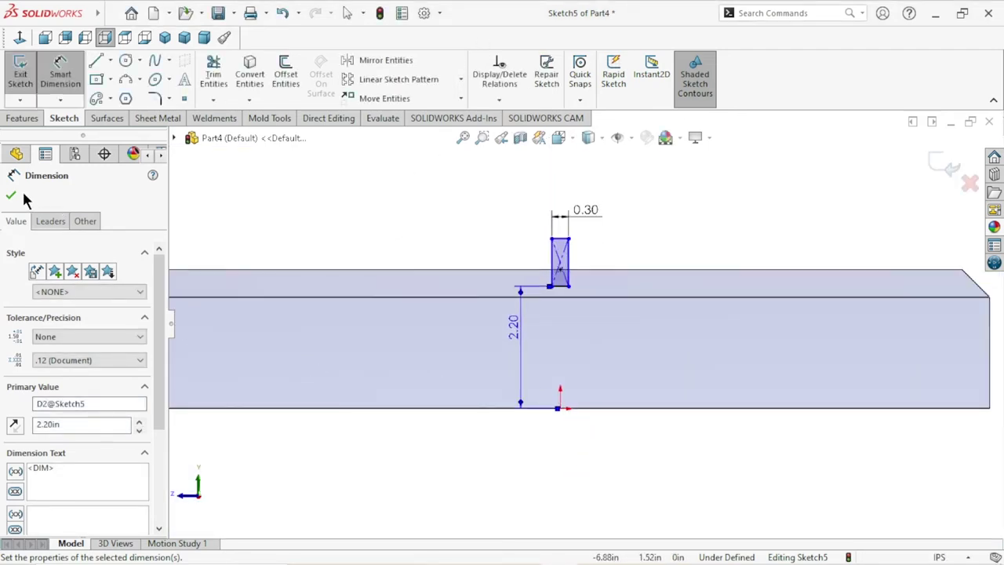
{"action": "left_click", "coordinate": [11, 196]}
- Add a Vertical relation between the slot's bottom midpoint and the origin
{"action": "scroll", "coordinate": [553, 306], "scroll_direction": "down", "scroll_amount": 3}
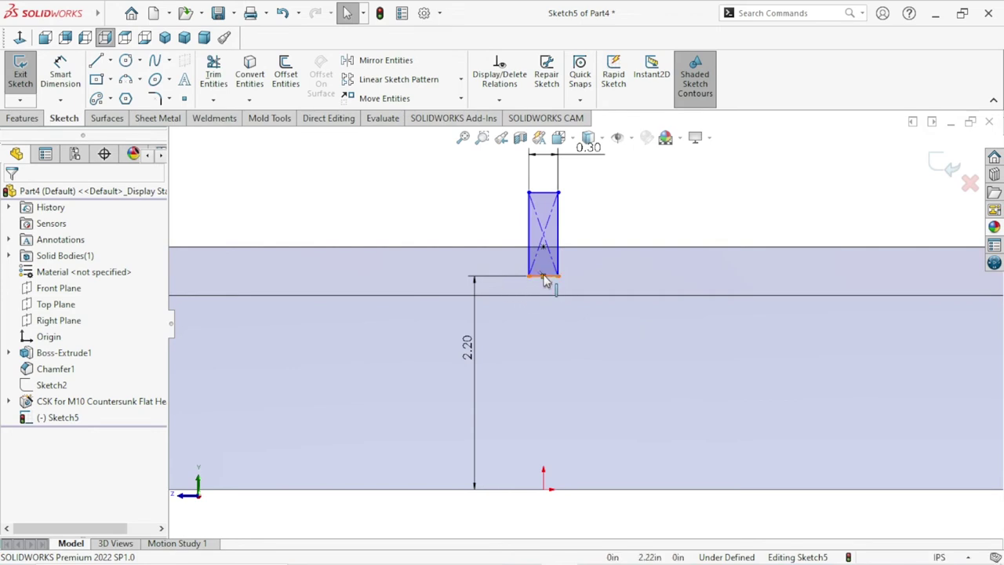
{"action": "left_click", "coordinate": [544, 490], "text": "ctrl"}
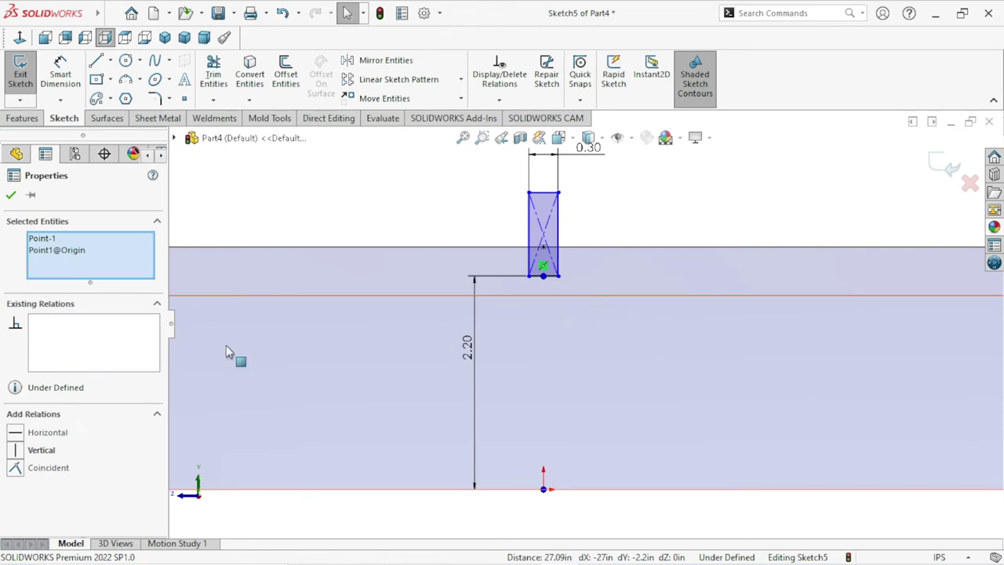
{"action": "left_click", "coordinate": [21, 448]}
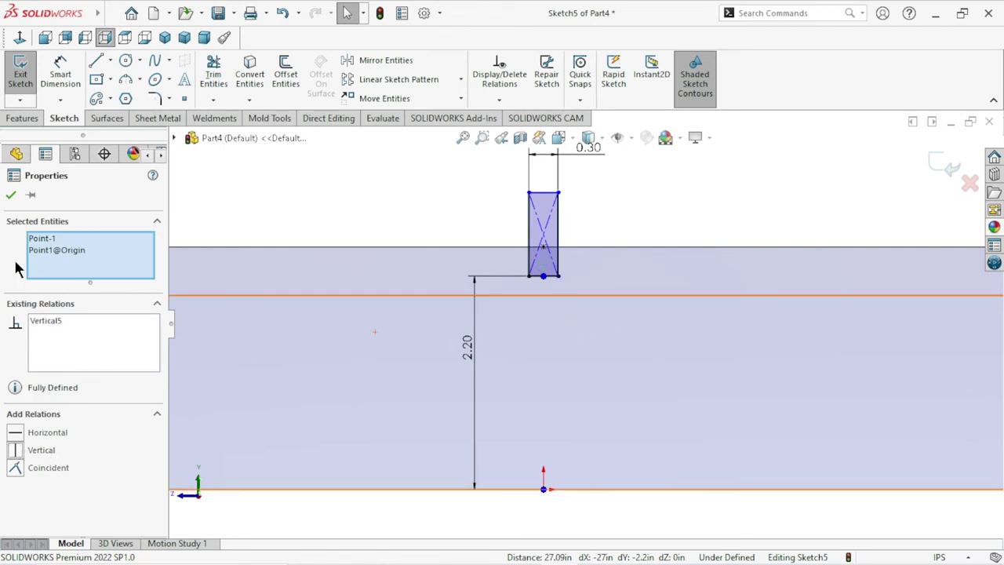
{"action": "left_click", "coordinate": [10, 200]}
{"action": "scroll", "coordinate": [560, 376], "scroll_direction": "up", "scroll_amount": 3}
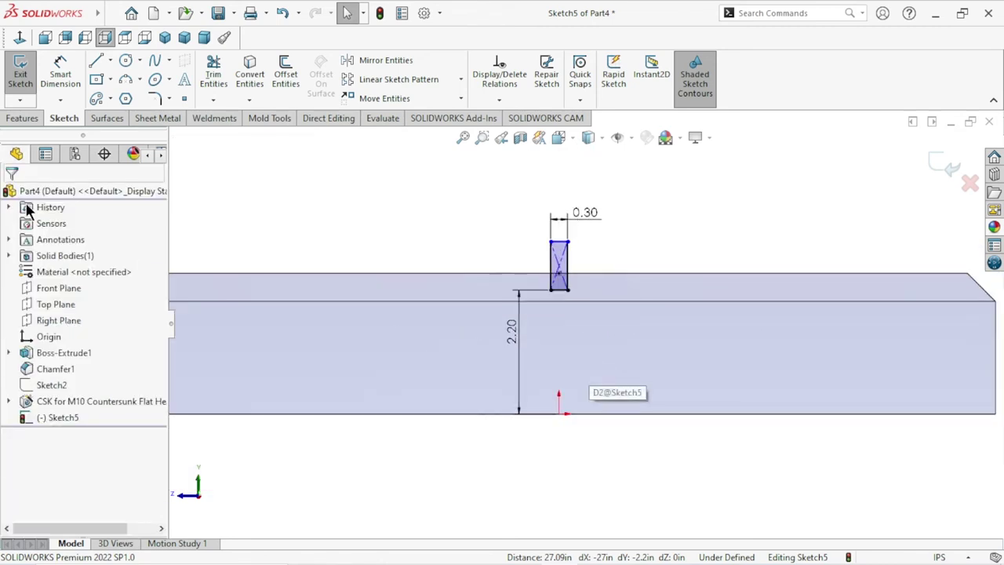
{"action": "left_click", "coordinate": [24, 118]}
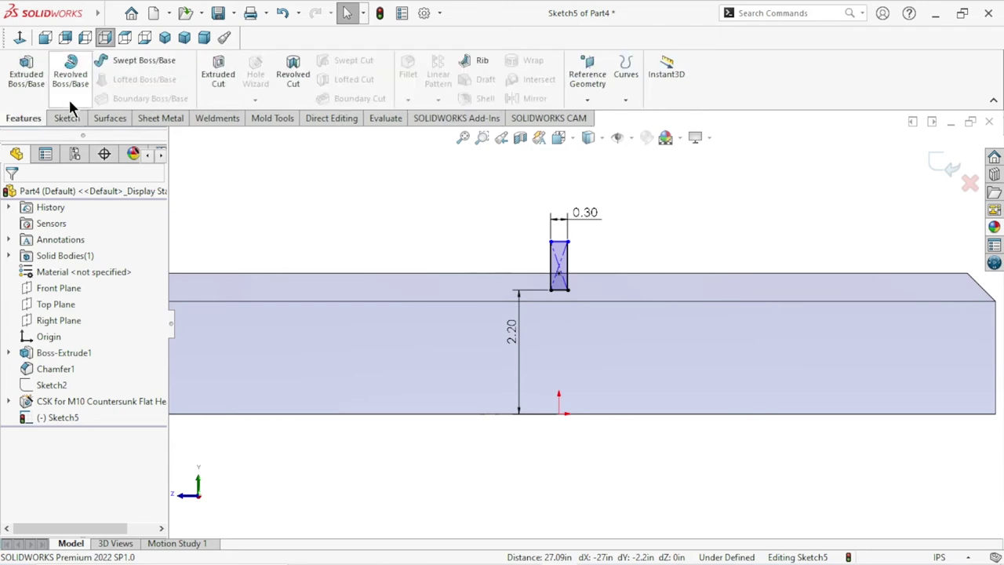
- Extrude-cut the slot sketch Through All, creating Cut-Extrude1 as a thin groove along the plank
{"action": "left_click", "coordinate": [216, 78]}
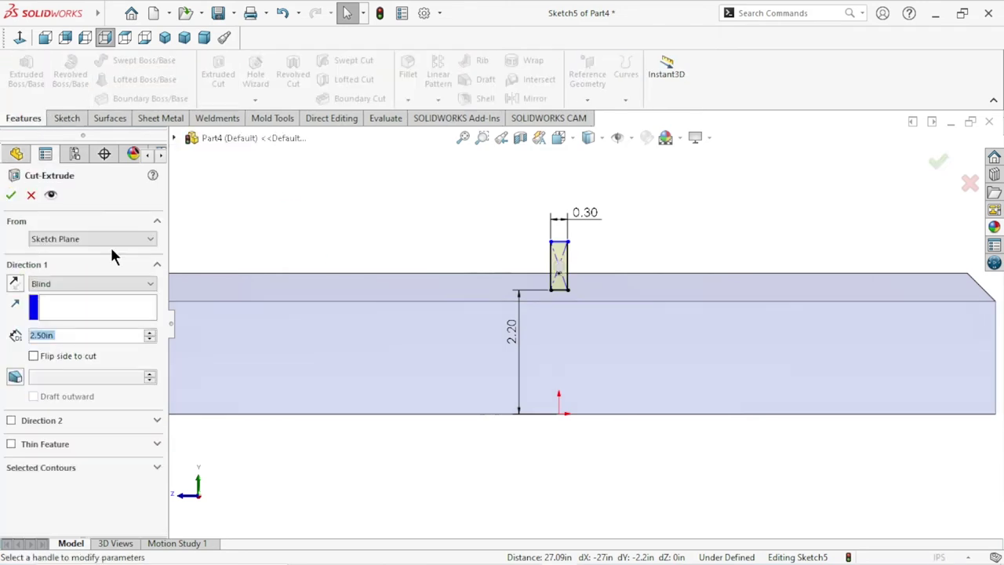
{"action": "left_click", "coordinate": [62, 284]}
{"action": "left_click", "coordinate": [53, 305]}
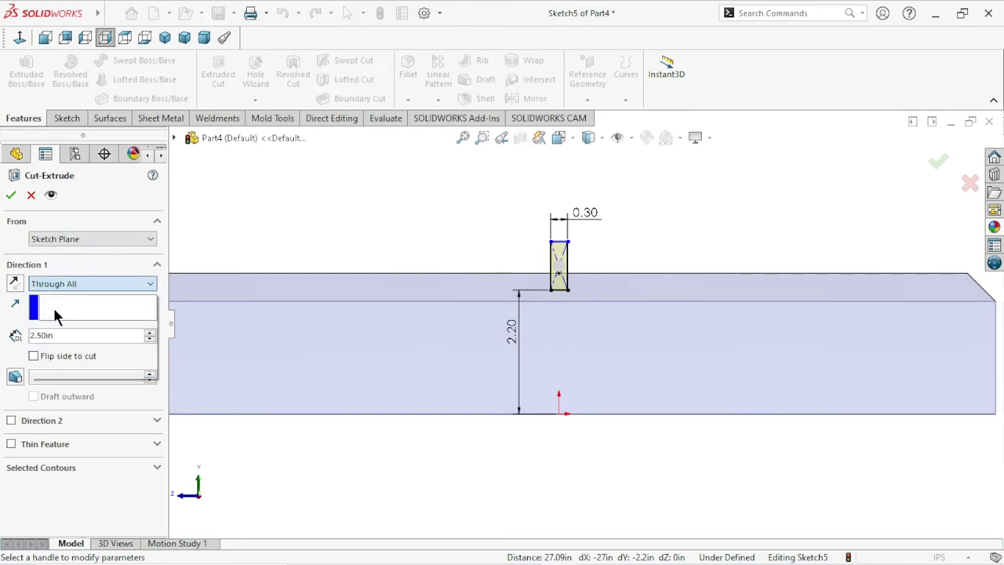
{"action": "left_click", "coordinate": [11, 195]}
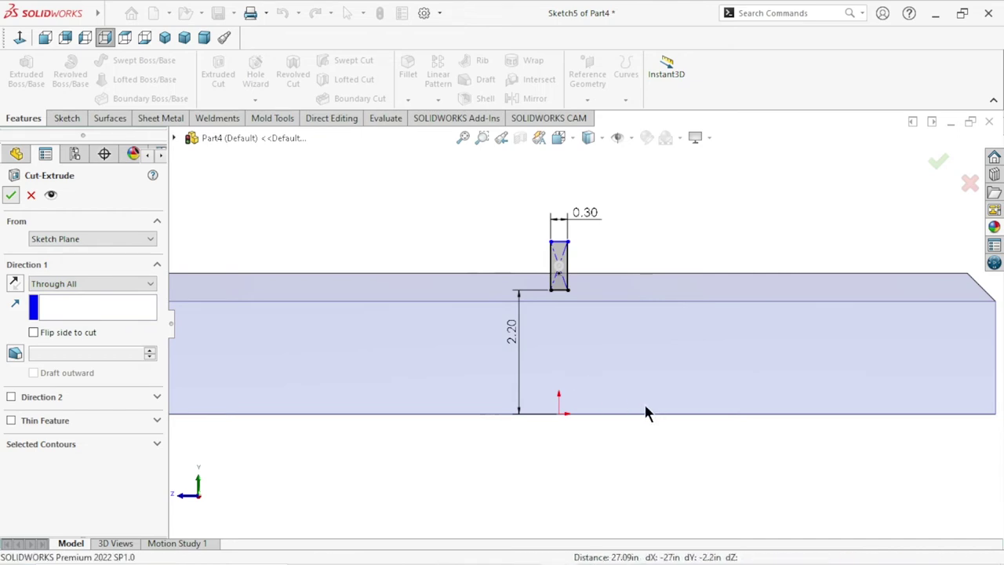
{"action": "middle_click_drag", "start_coordinate": [592, 384], "coordinate": [698, 411]}
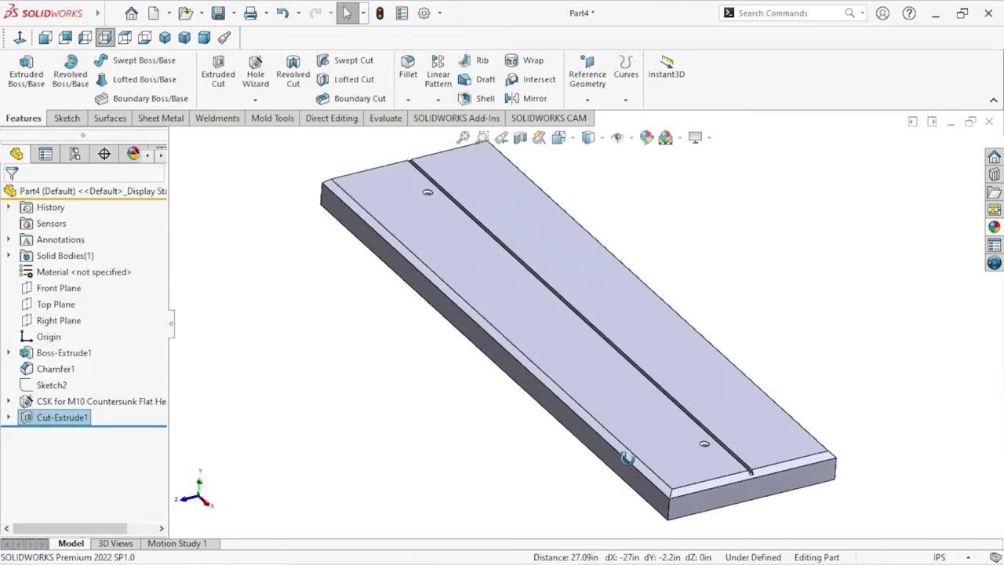
{"action": "left_click", "coordinate": [706, 408]}
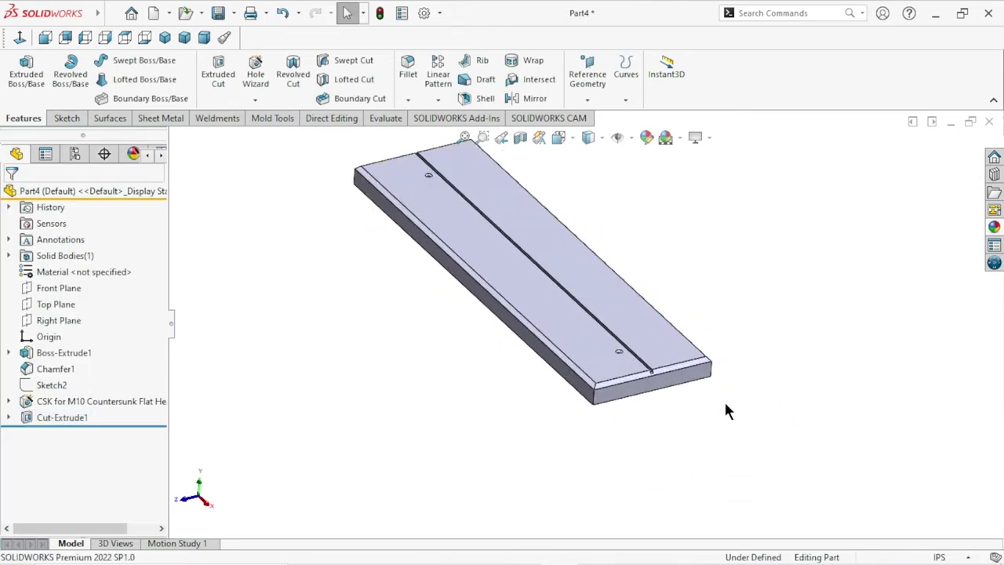
{"action": "middle_click_drag", "start_coordinate": [726, 410], "coordinate": [660, 354]}
{"action": "scroll", "coordinate": [659, 350], "scroll_direction": "down", "scroll_amount": 2}
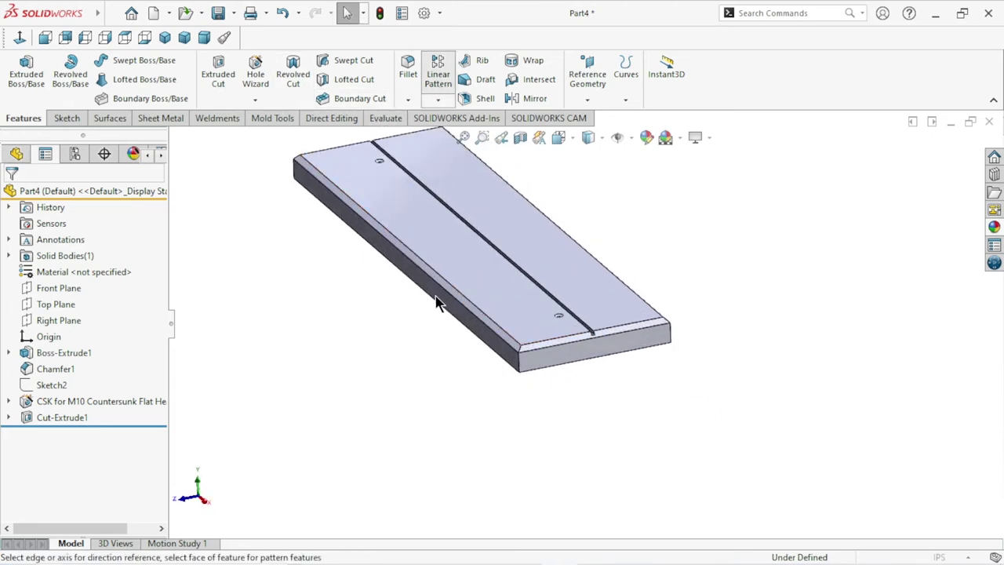
- Linear-pattern Cut-Extrude1 along the front top edge: 4 instances at 2 in spacing
{"action": "left_click", "coordinate": [570, 337]}
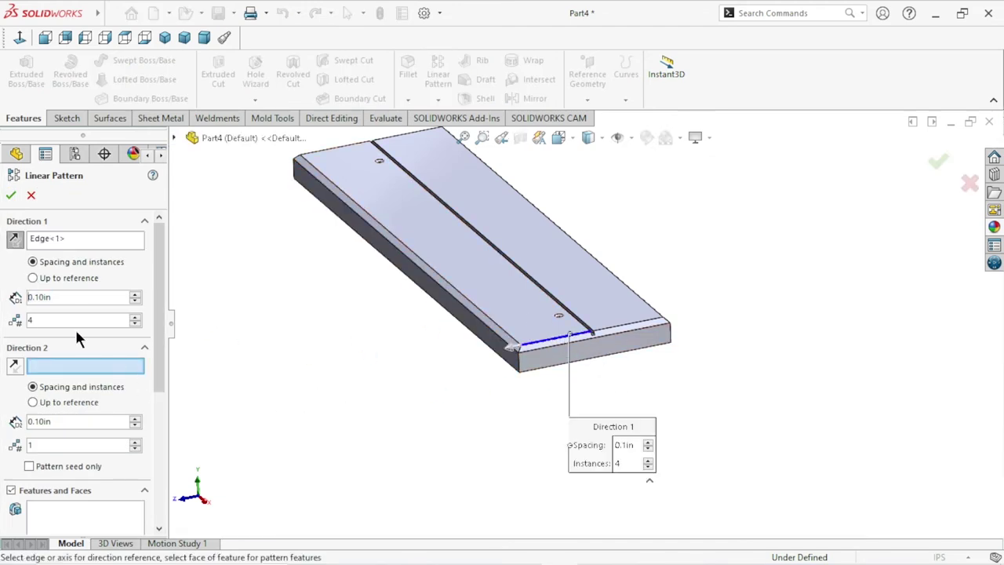
{"action": "type", "text": "2"}
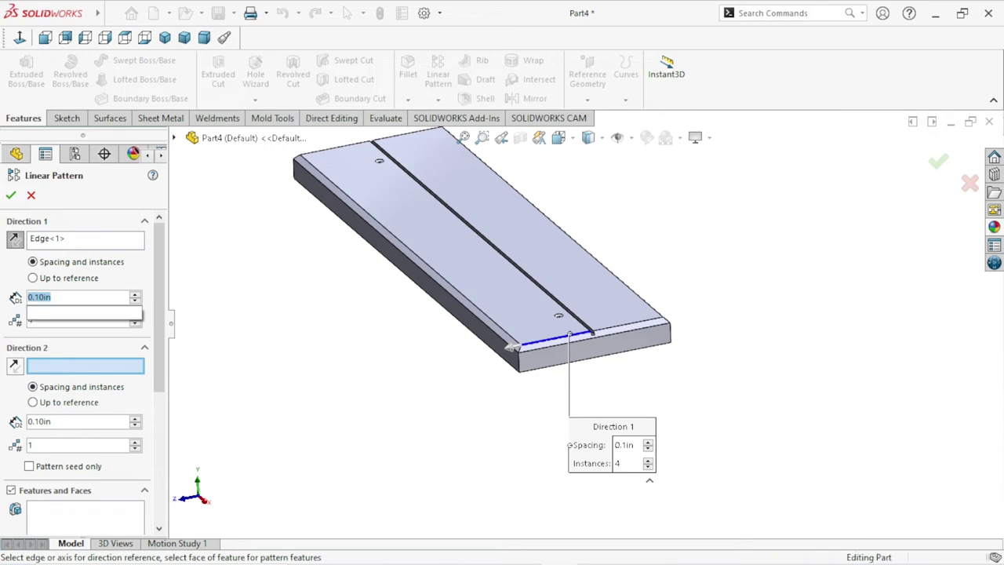
{"action": "key", "text": "Return"}
{"action": "mouse_move", "coordinate": [684, 386]}
{"action": "middle_mouse_down"}
{"action": "mouse_move", "coordinate": [643, 352]}
{"action": "mouse_move", "coordinate": [668, 360]}
{"action": "mouse_move", "coordinate": [625, 374]}
{"action": "mouse_move", "coordinate": [454, 372]}
{"action": "middle_mouse_up"}
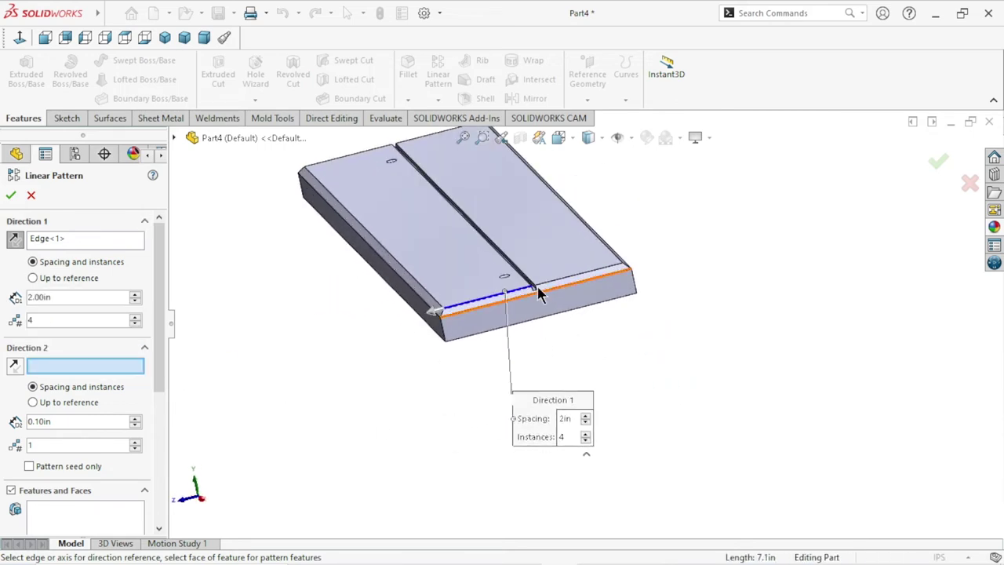
{"action": "left_click", "coordinate": [176, 138]}
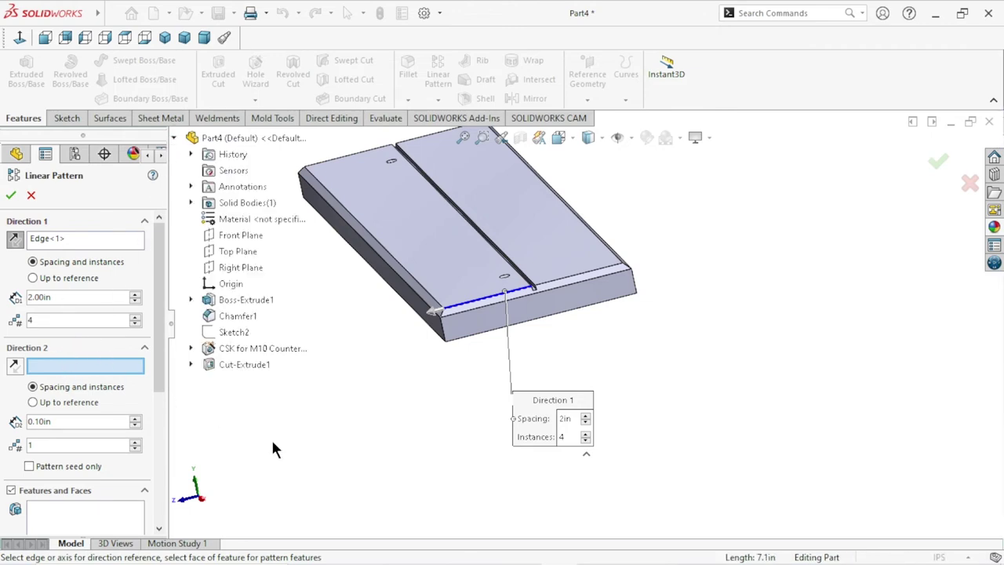
{"action": "left_click", "coordinate": [74, 516]}
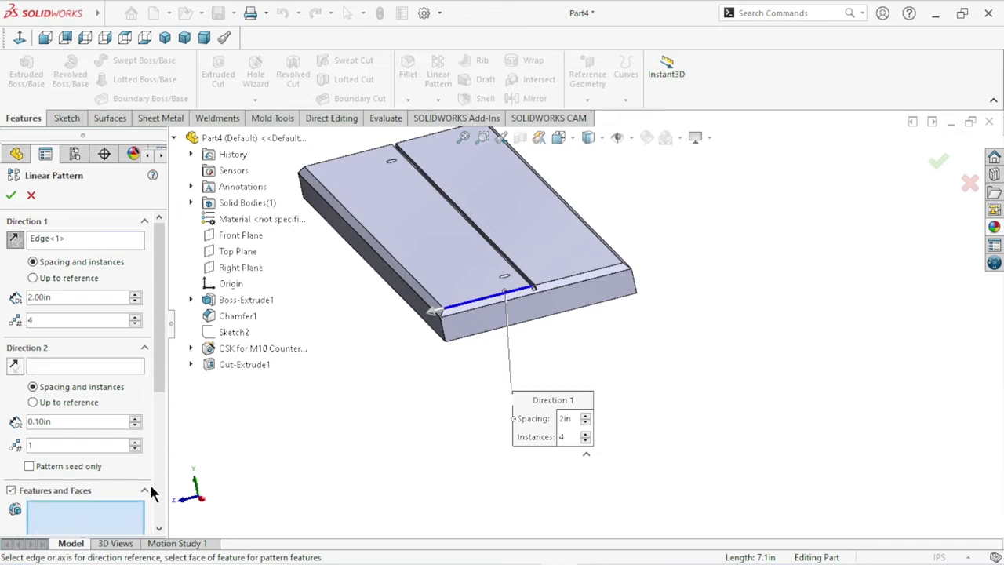
{"action": "left_click", "coordinate": [229, 365]}
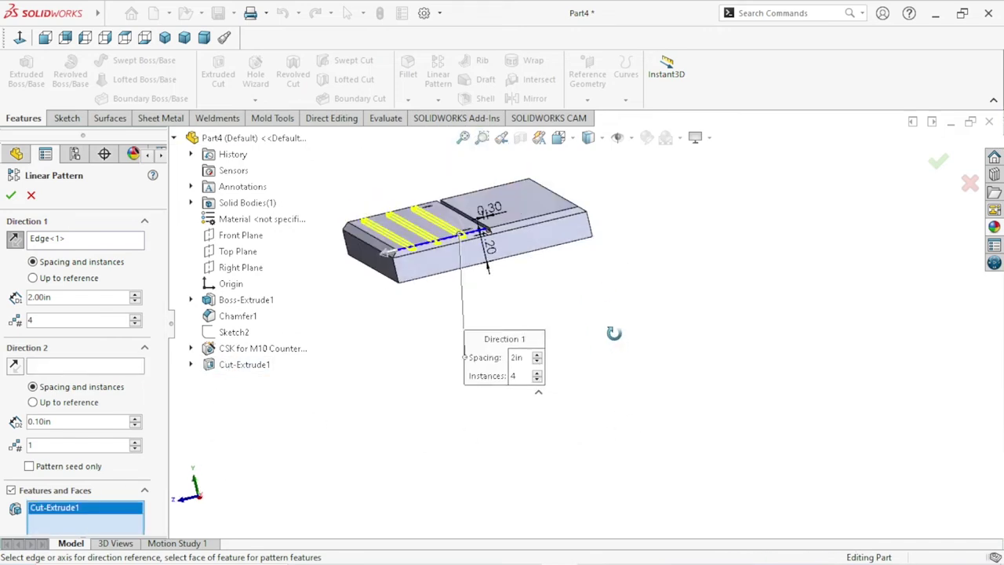
{"action": "left_click", "coordinate": [17, 195]}
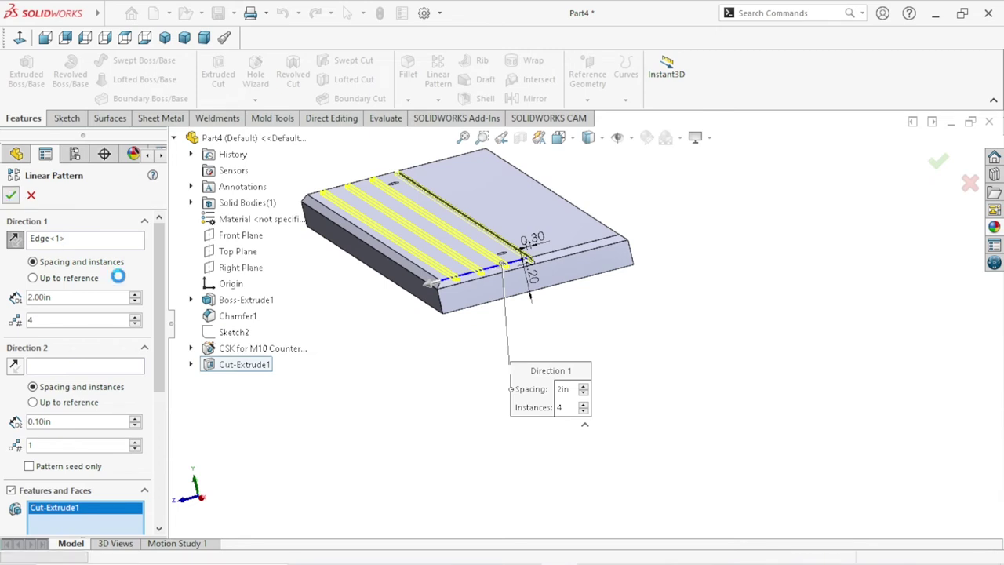
{"action": "left_click", "coordinate": [435, 82]}
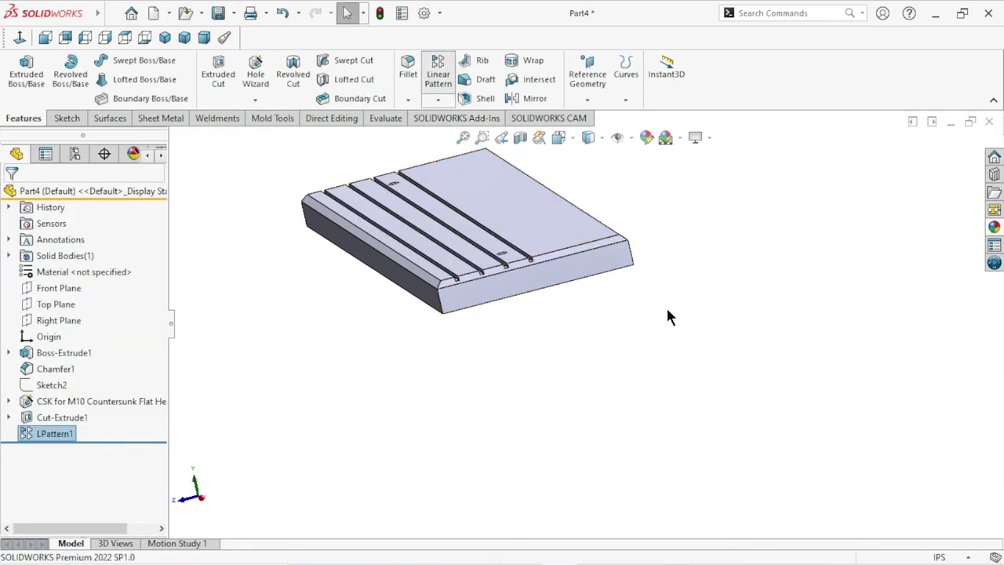
- Pattern the grooves again in the reversed front-edge direction, 4 instances at 2 in, creating LPattern2
{"action": "left_click", "coordinate": [582, 249]}
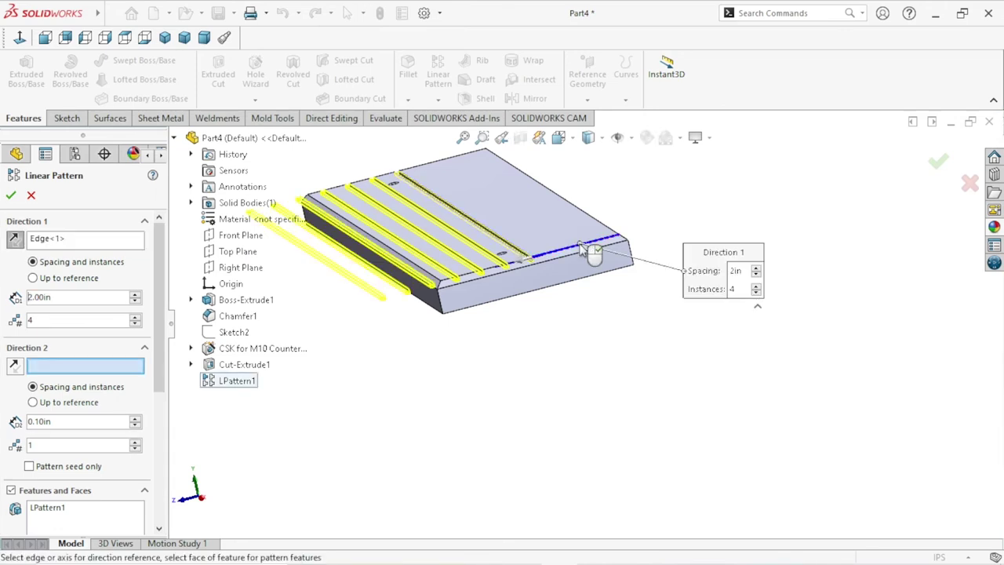
{"action": "left_click", "coordinate": [17, 249]}
{"action": "mouse_move", "coordinate": [582, 330]}
{"action": "middle_mouse_down"}
{"action": "mouse_move", "coordinate": [605, 346]}
{"action": "mouse_move", "coordinate": [607, 334]}
{"action": "middle_mouse_up"}
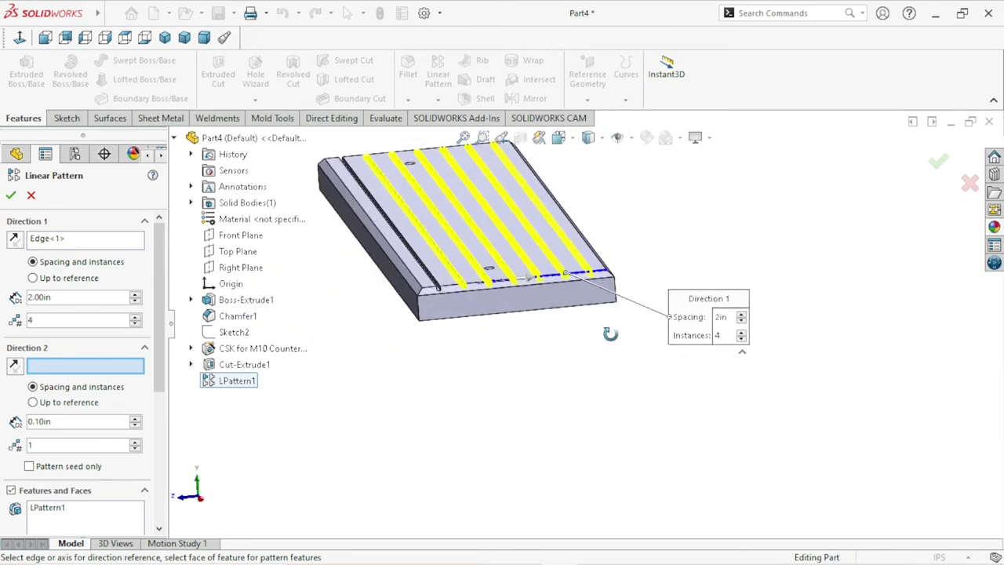
{"action": "scroll", "coordinate": [547, 298], "scroll_direction": "down", "scroll_amount": 1}
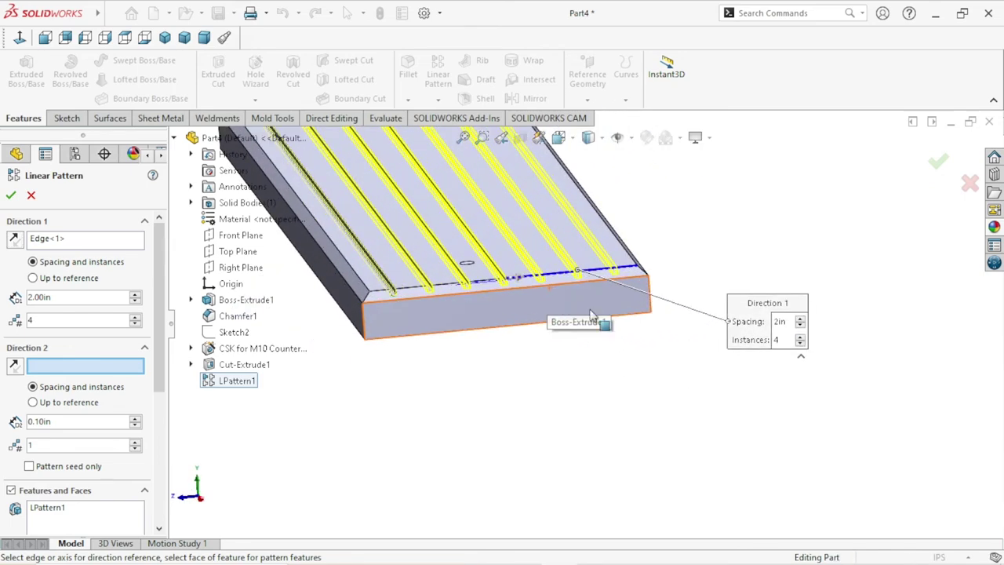
{"action": "left_click", "coordinate": [10, 194]}
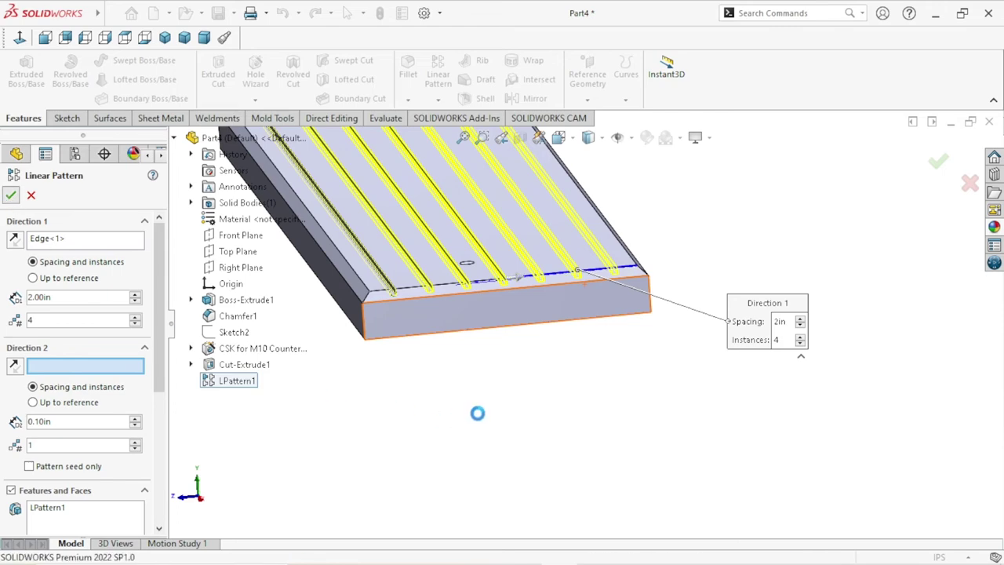
{"action": "scroll", "coordinate": [518, 293], "scroll_direction": "down", "scroll_amount": 2}
{"action": "scroll", "coordinate": [555, 318], "scroll_direction": "up", "scroll_amount": 1}
{"action": "scroll", "coordinate": [605, 341], "scroll_direction": "up", "scroll_amount": 2}
{"action": "scroll", "coordinate": [604, 345], "scroll_direction": "up", "scroll_amount": 2}
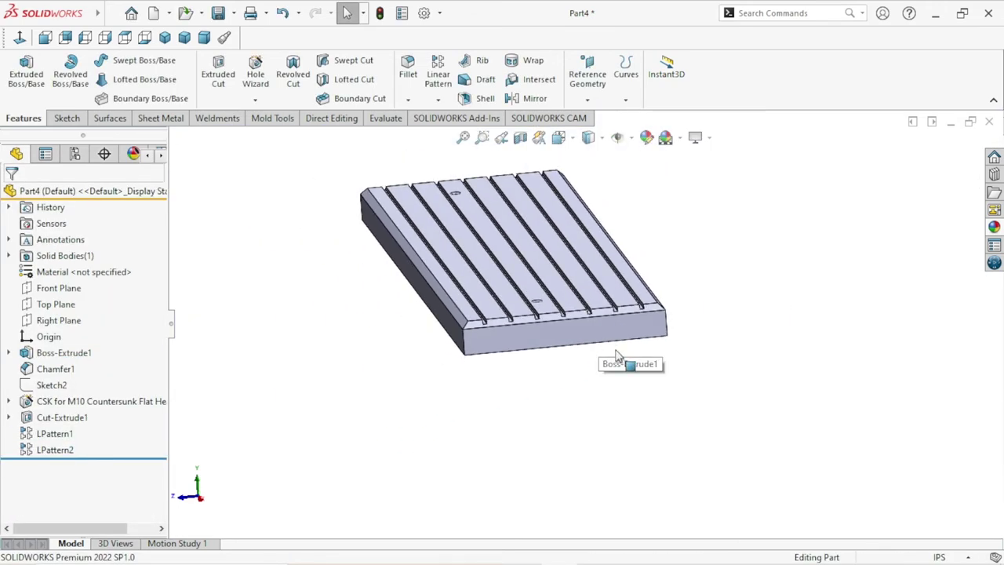
{"action": "scroll", "coordinate": [621, 331], "scroll_direction": "up", "scroll_amount": 2}
{"action": "mouse_move", "coordinate": [621, 332]}
{"action": "middle_mouse_down"}
{"action": "mouse_move", "coordinate": [639, 399]}
{"action": "mouse_move", "coordinate": [643, 384]}
{"action": "middle_mouse_up"}
{"action": "scroll", "coordinate": [702, 375], "scroll_direction": "down", "scroll_amount": 2}
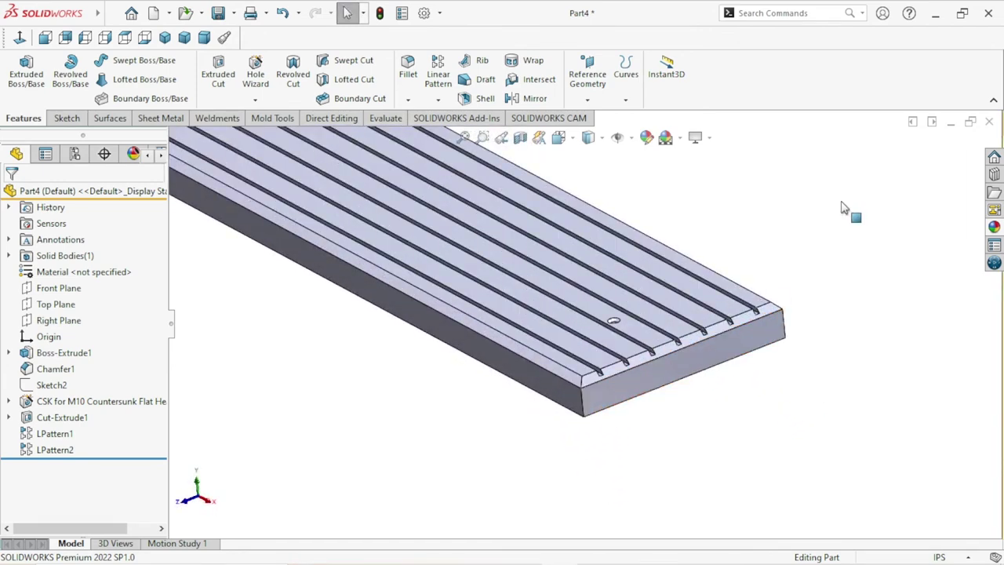
{"action": "left_click", "coordinate": [409, 97]}
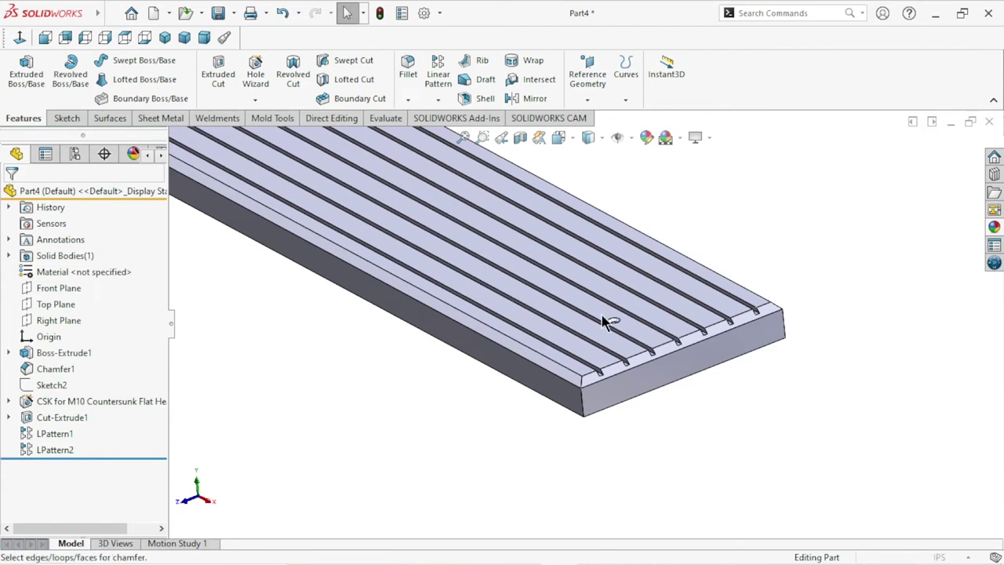
- Set a 45° chamfer of 0.10 in on the first groove's top edges
{"action": "left_click", "coordinate": [79, 487]}
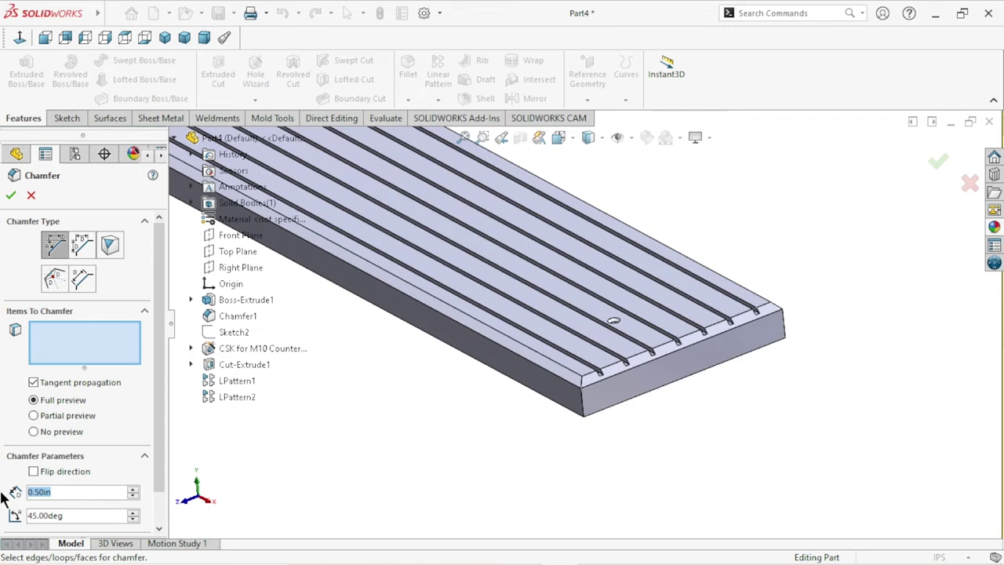
{"action": "type", "text": "0.2"}
{"action": "key", "text": "Return"}
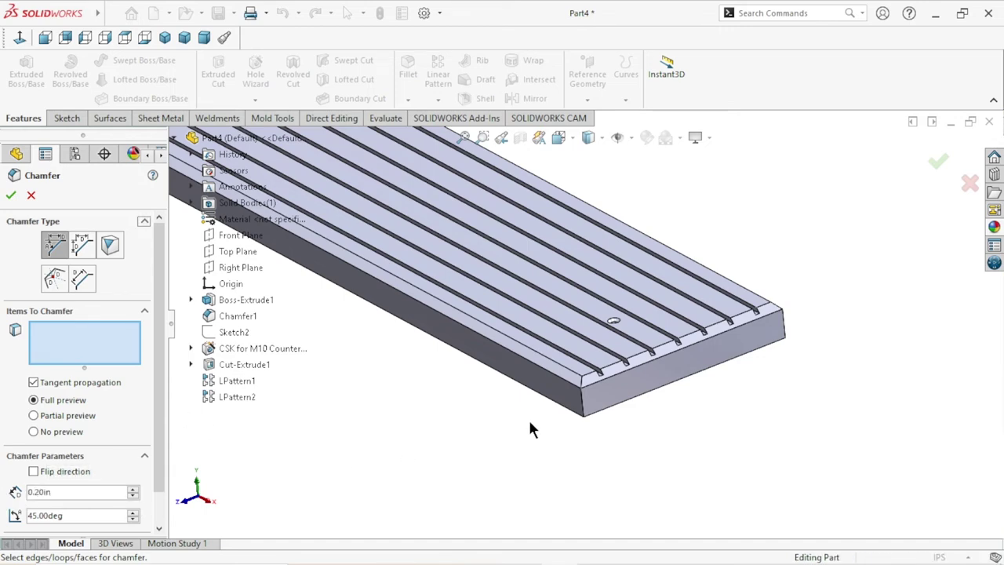
{"action": "scroll", "coordinate": [600, 389], "scroll_direction": "down", "scroll_amount": 2}
{"action": "scroll", "coordinate": [666, 285], "scroll_direction": "down", "scroll_amount": 3}
{"action": "scroll", "coordinate": [555, 321], "scroll_direction": "down", "scroll_amount": 3}
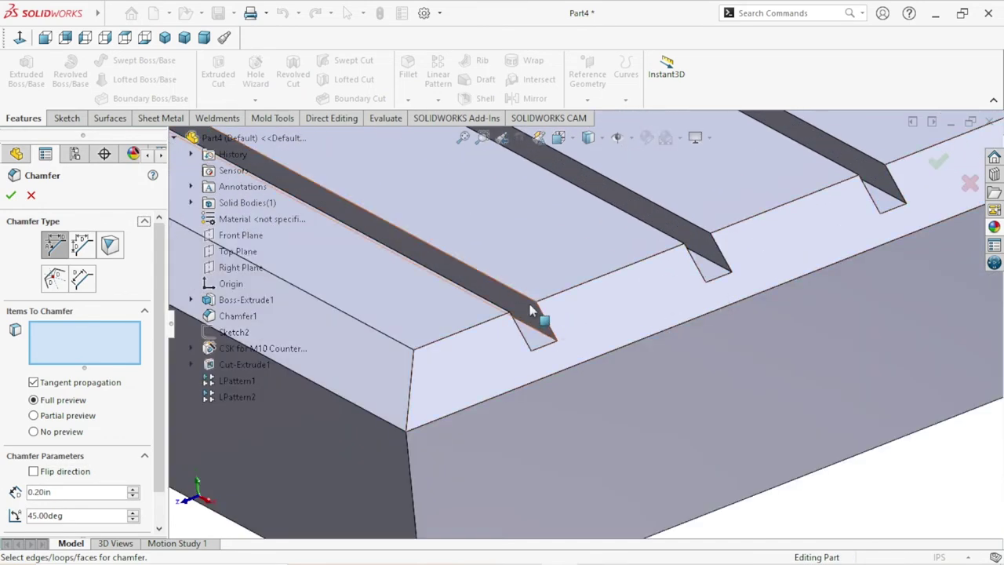
{"action": "left_click", "coordinate": [532, 310]}
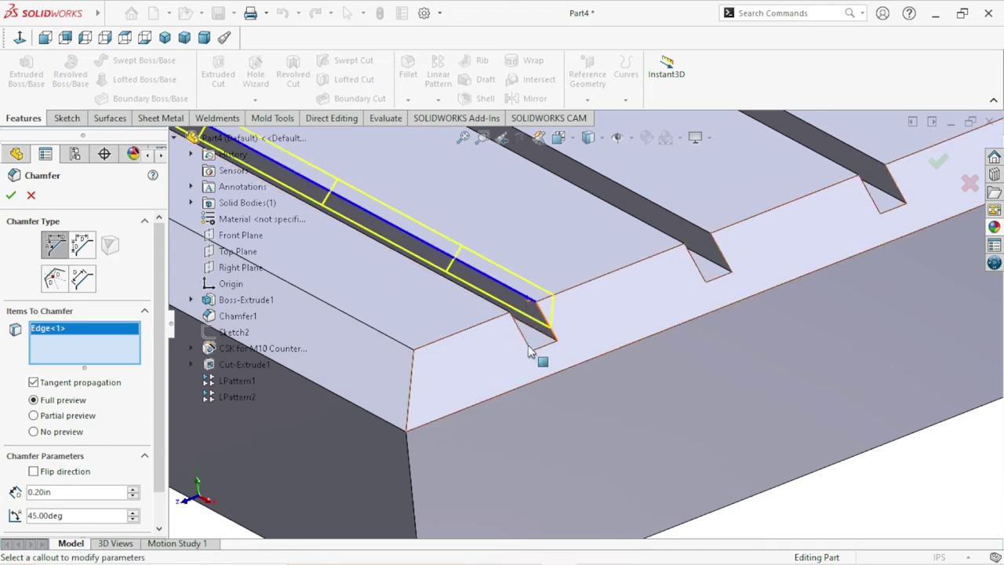
{"action": "middle_click_drag", "start_coordinate": [601, 354], "coordinate": [543, 393]}
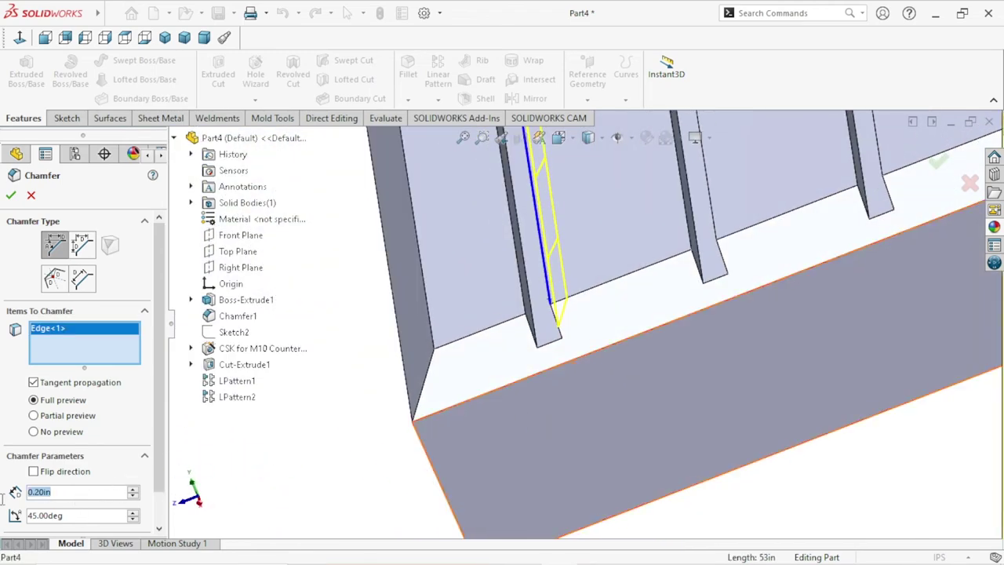
{"action": "type", "text": "0.1"}
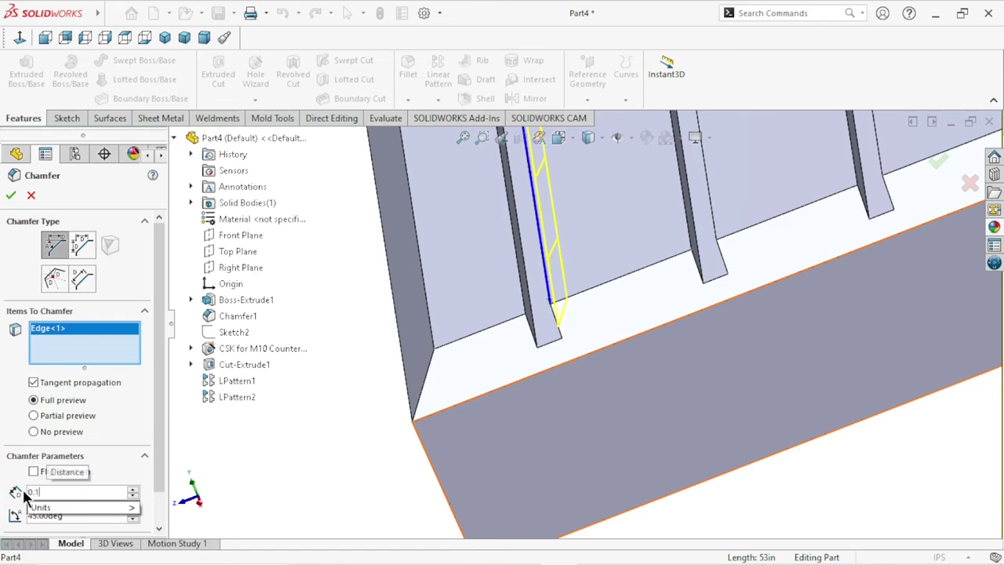
{"action": "key", "text": "Return"}
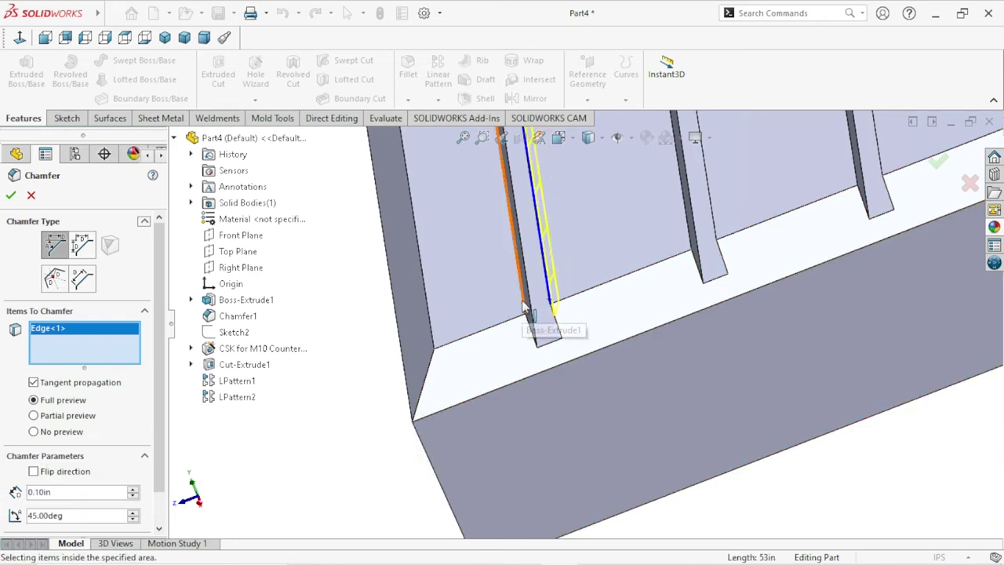
{"action": "left_click", "coordinate": [674, 317]}
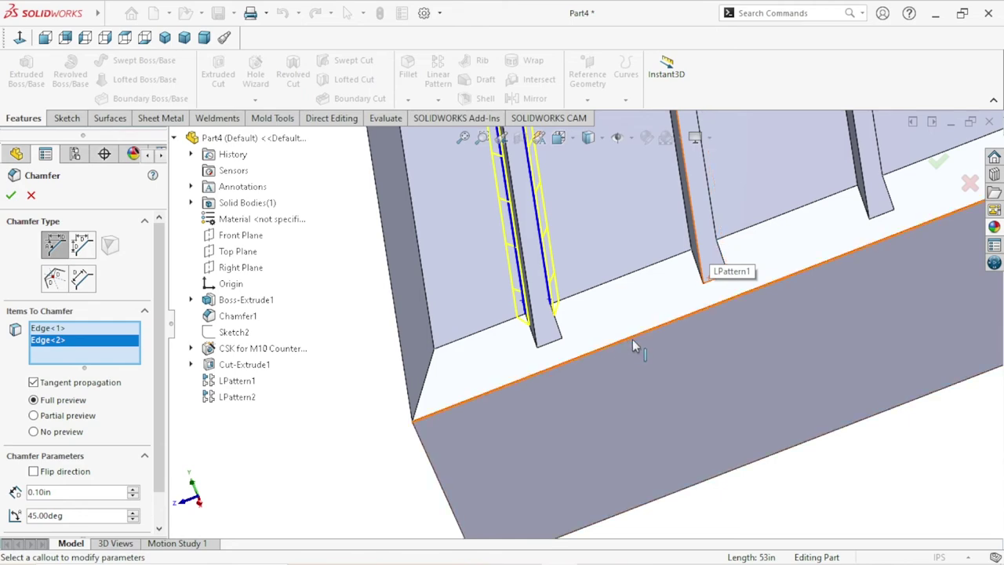
- Add the next six slot edges to the 0.10 in chamfer selection
{"action": "scroll", "coordinate": [627, 346], "scroll_direction": "down", "scroll_amount": 5}
{"action": "scroll", "coordinate": [655, 264], "scroll_direction": "up", "scroll_amount": 10}
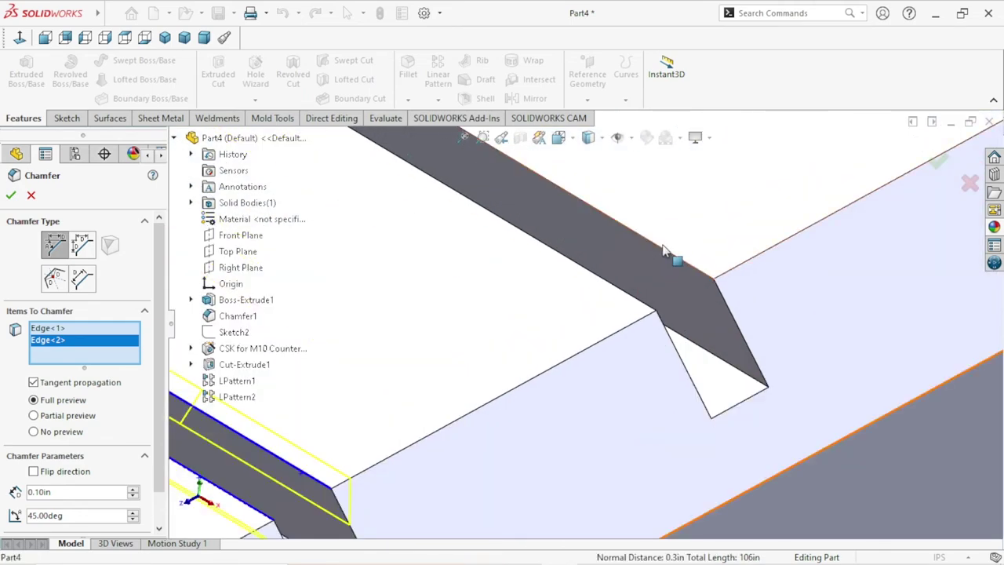
{"action": "left_click", "coordinate": [663, 252]}
{"action": "left_click", "coordinate": [639, 282]}
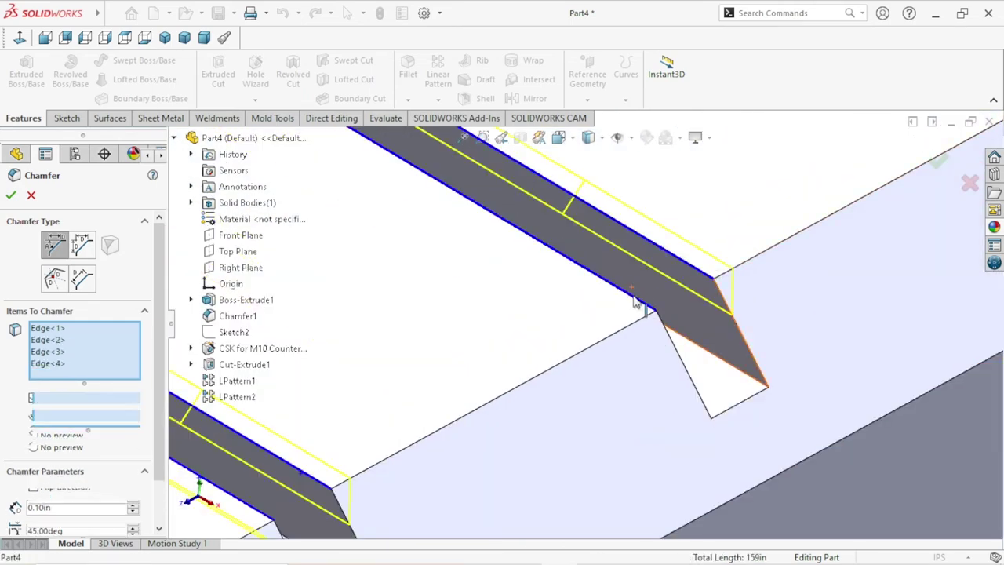
{"action": "scroll", "coordinate": [704, 328], "scroll_direction": "down", "scroll_amount": 5}
{"action": "scroll", "coordinate": [657, 316], "scroll_direction": "up", "scroll_amount": 5}
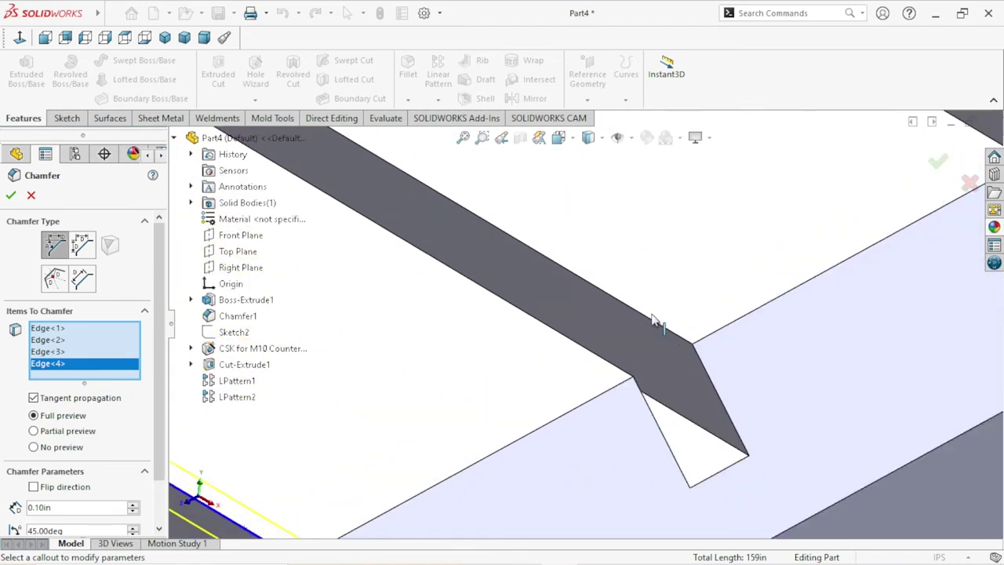
{"action": "left_click", "coordinate": [651, 324]}
{"action": "left_click", "coordinate": [615, 367]}
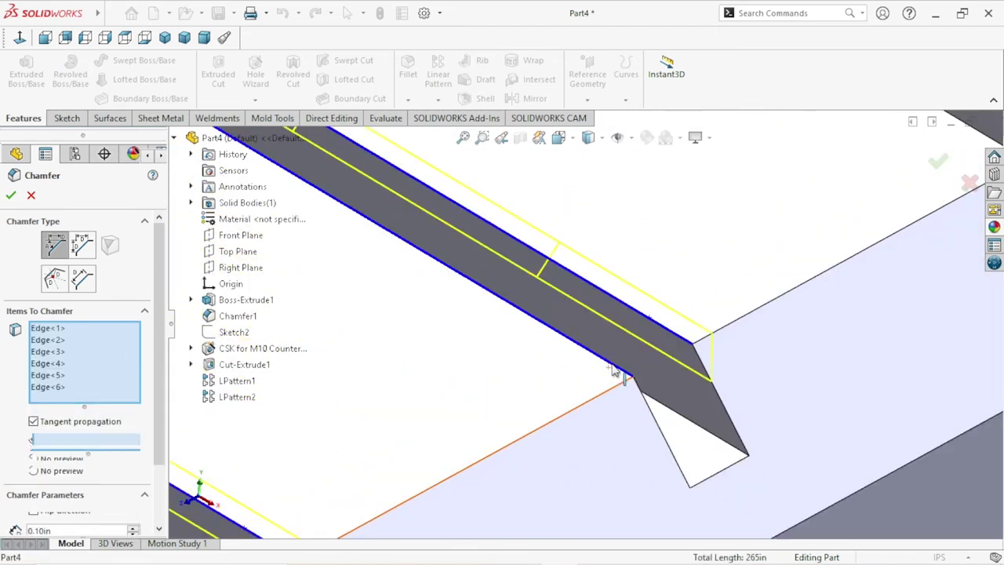
{"action": "scroll", "coordinate": [596, 383], "scroll_direction": "down", "scroll_amount": 5}
{"action": "scroll", "coordinate": [664, 312], "scroll_direction": "up", "scroll_amount": 5}
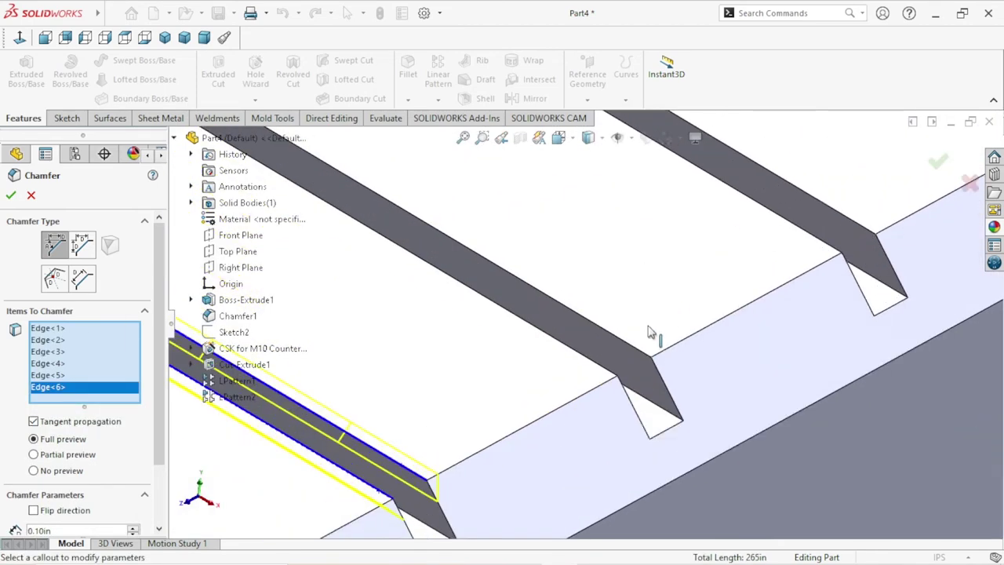
{"action": "left_click", "coordinate": [605, 362]}
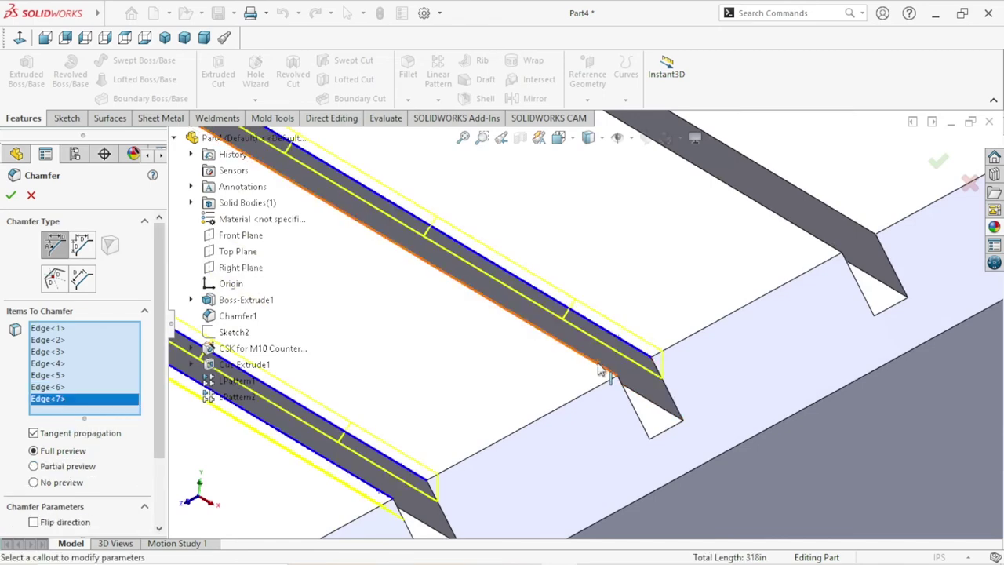
{"action": "left_click", "coordinate": [640, 396]}
{"action": "scroll", "coordinate": [650, 403], "scroll_direction": "down", "scroll_amount": 5}
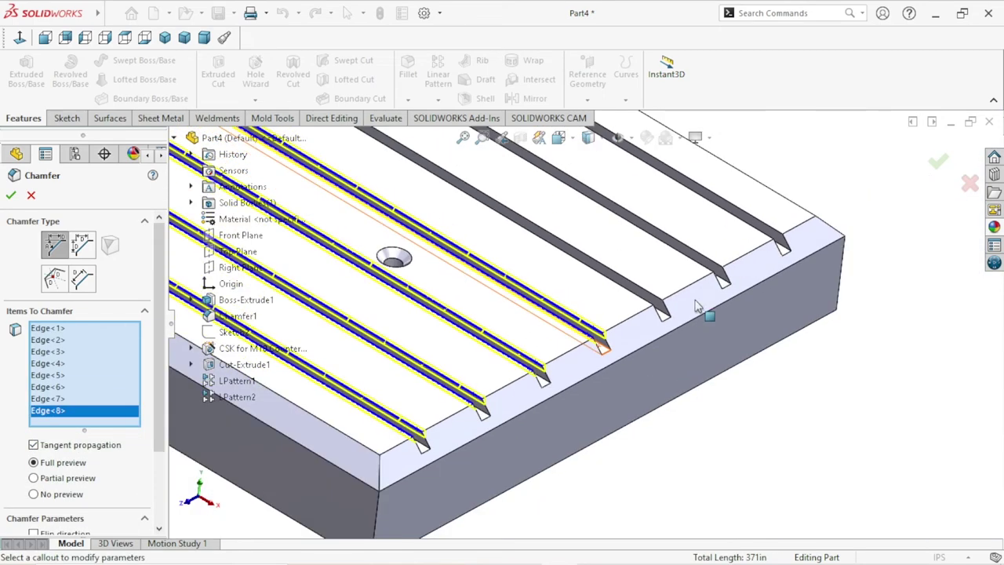
{"action": "scroll", "coordinate": [641, 317], "scroll_direction": "up", "scroll_amount": 5}
- Add the remaining ridge and slot edges, completing Chamfer2 on all 14 edges
{"action": "left_click", "coordinate": [600, 331]}
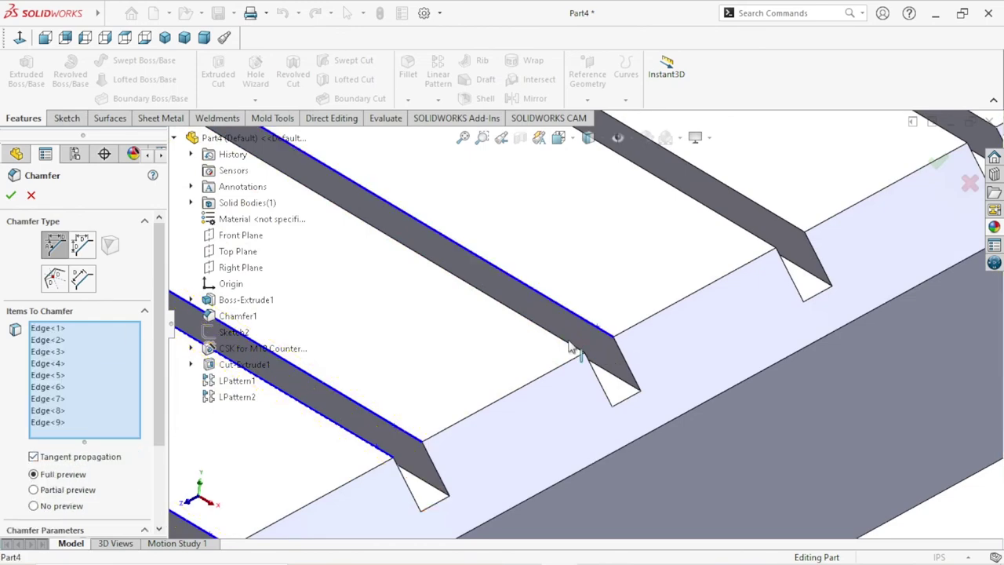
{"action": "left_click", "coordinate": [573, 351]}
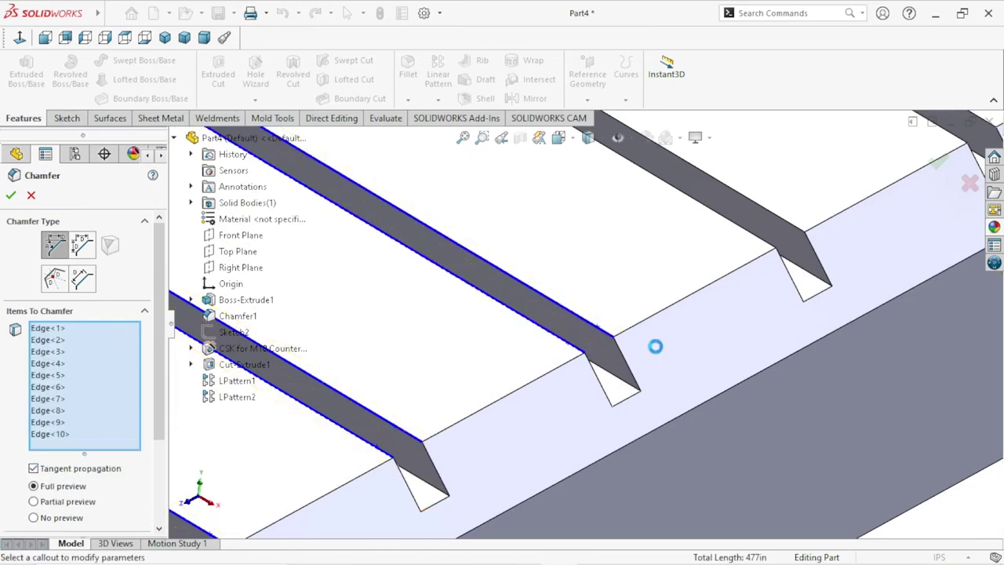
{"action": "scroll", "coordinate": [677, 354], "scroll_direction": "down", "scroll_amount": 5}
{"action": "scroll", "coordinate": [690, 331], "scroll_direction": "up", "scroll_amount": 5}
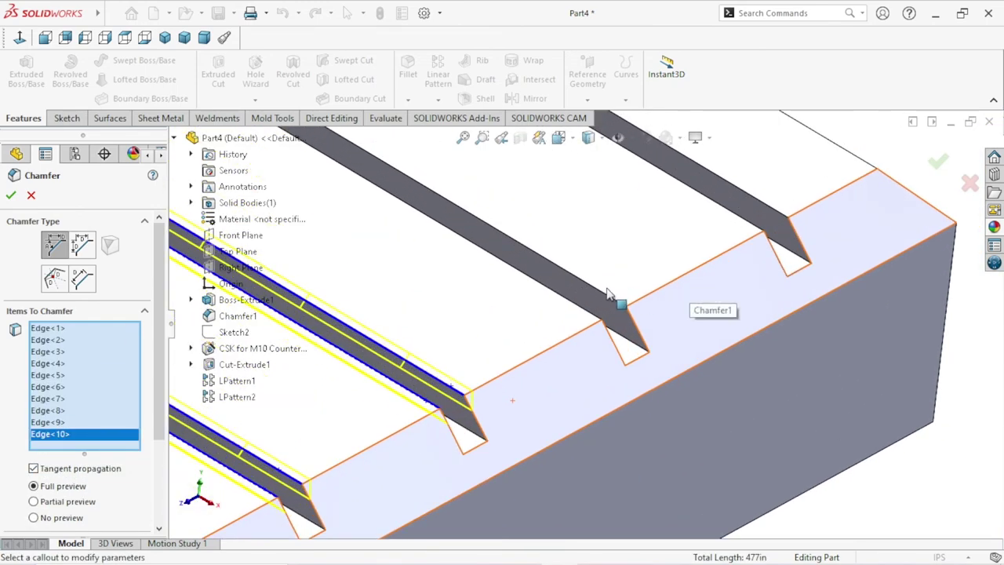
{"action": "left_click", "coordinate": [591, 314]}
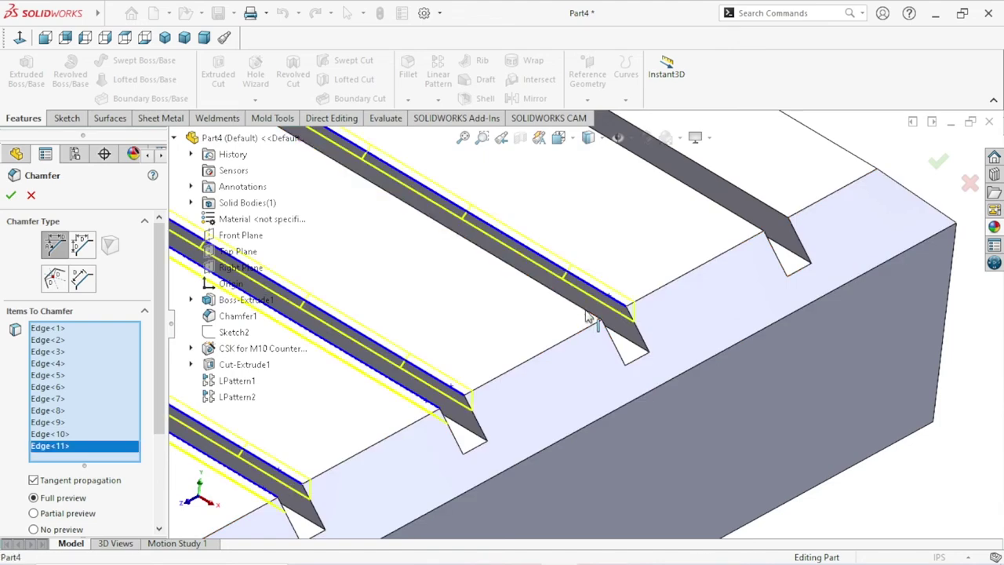
{"action": "left_click", "coordinate": [758, 233]}
{"action": "left_click", "coordinate": [745, 221]}
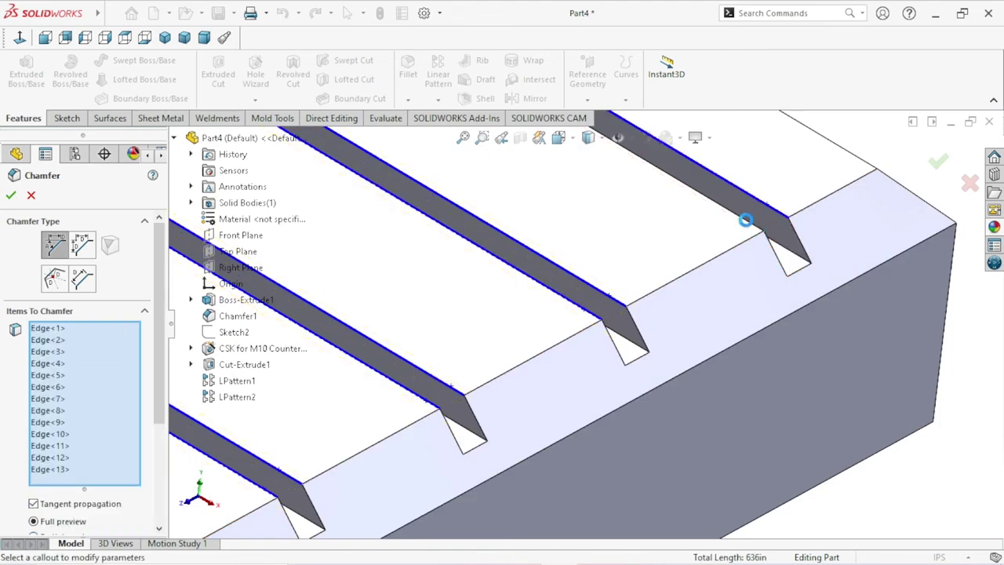
{"action": "left_click", "coordinate": [684, 287]}
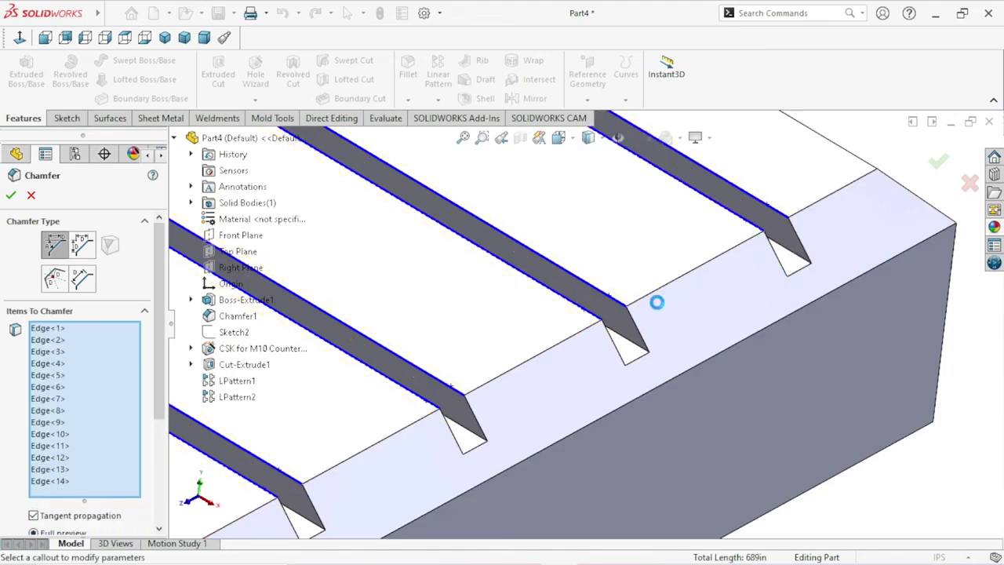
{"action": "scroll", "coordinate": [656, 302], "scroll_direction": "up", "scroll_amount": 3}
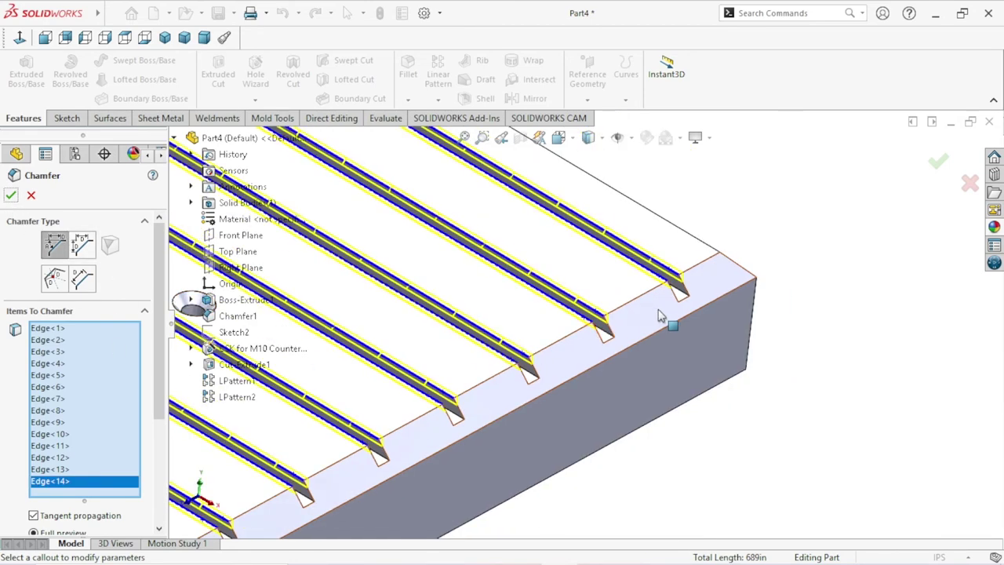
{"action": "scroll", "coordinate": [668, 322], "scroll_direction": "up", "scroll_amount": 2}
{"action": "scroll", "coordinate": [671, 321], "scroll_direction": "up", "scroll_amount": 2}
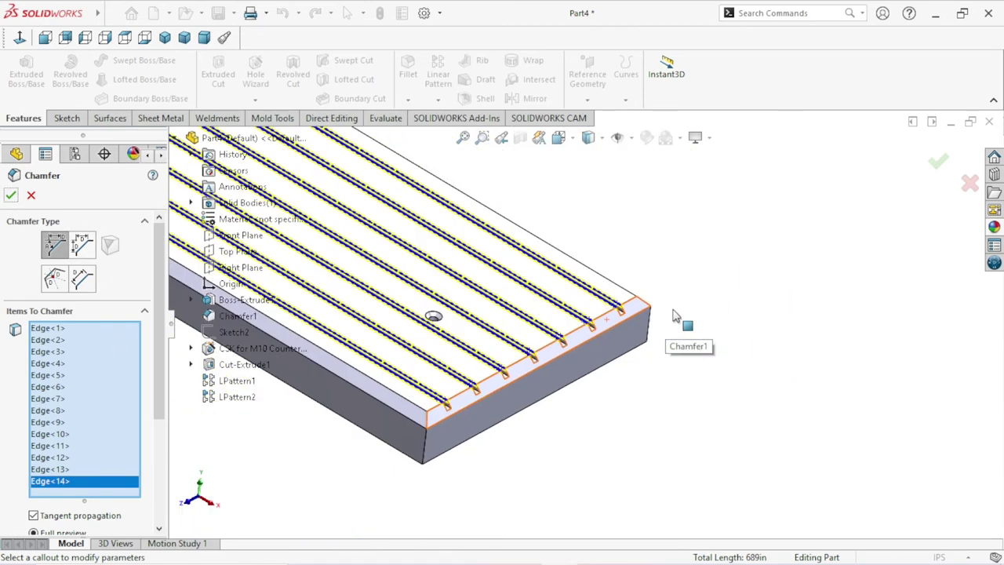
{"action": "scroll", "coordinate": [671, 322], "scroll_direction": "up", "scroll_amount": 2}
{"action": "left_click", "coordinate": [11, 196]}
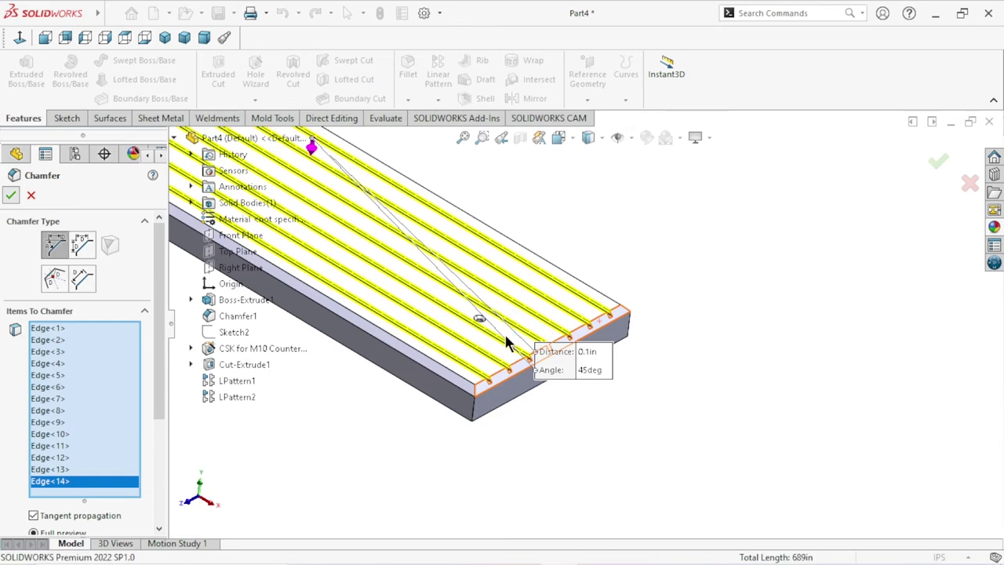
- Orbit the finished plank to inspect the chamfered grooves
{"action": "scroll", "coordinate": [541, 328], "scroll_direction": "up", "scroll_amount": 5}
{"action": "middle_click_drag", "start_coordinate": [421, 331], "coordinate": [568, 310]}
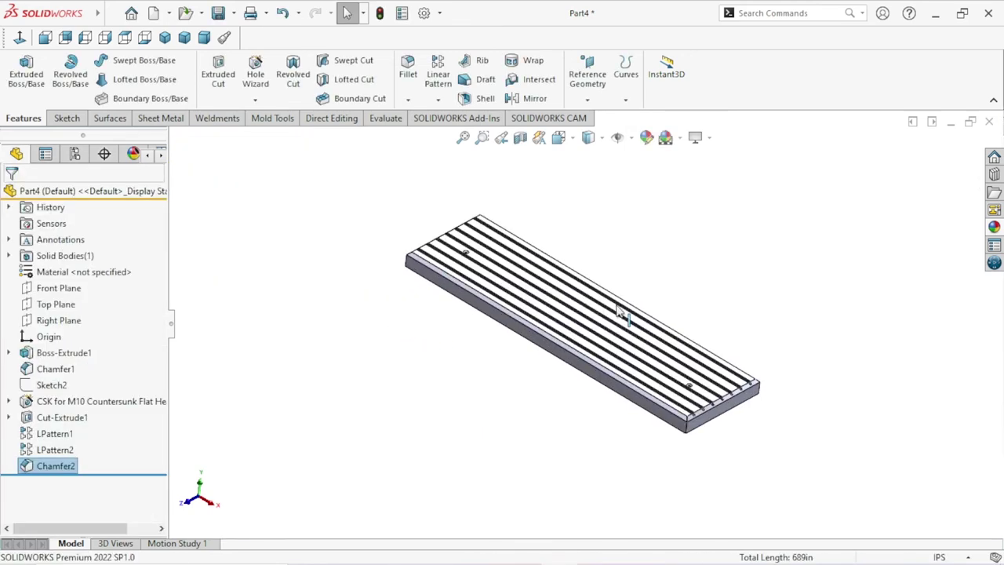
{"action": "mouse_move", "coordinate": [812, 292]}
{"action": "middle_mouse_down"}
{"action": "mouse_move", "coordinate": [787, 367]}
{"action": "mouse_move", "coordinate": [679, 246]}
{"action": "mouse_move", "coordinate": [672, 172]}
{"action": "mouse_move", "coordinate": [572, 363]}
{"action": "mouse_move", "coordinate": [551, 339]}
{"action": "mouse_move", "coordinate": [617, 377]}
{"action": "mouse_move", "coordinate": [493, 348]}
{"action": "middle_mouse_up"}
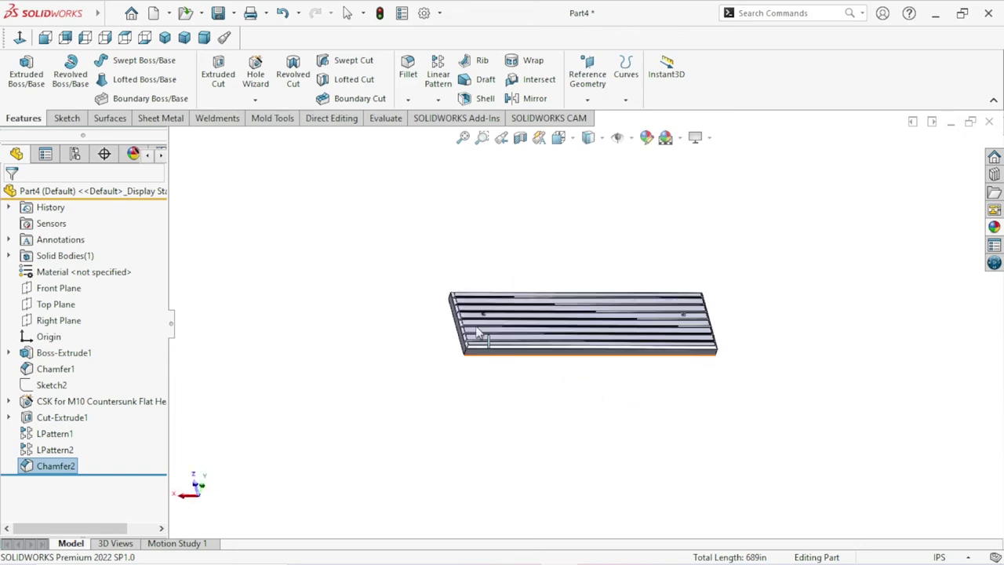
{"action": "scroll", "coordinate": [564, 336], "scroll_direction": "down", "scroll_amount": 5}
{"action": "scroll", "coordinate": [559, 317], "scroll_direction": "down", "scroll_amount": 3}
{"action": "scroll", "coordinate": [558, 318], "scroll_direction": "up", "scroll_amount": 1}
{"action": "scroll", "coordinate": [471, 330], "scroll_direction": "up", "scroll_amount": 5}
{"action": "scroll", "coordinate": [471, 329], "scroll_direction": "up", "scroll_amount": 2}
{"action": "scroll", "coordinate": [470, 330], "scroll_direction": "up", "scroll_amount": 2}
{"action": "middle_click_drag", "start_coordinate": [881, 367], "coordinate": [919, 375]}
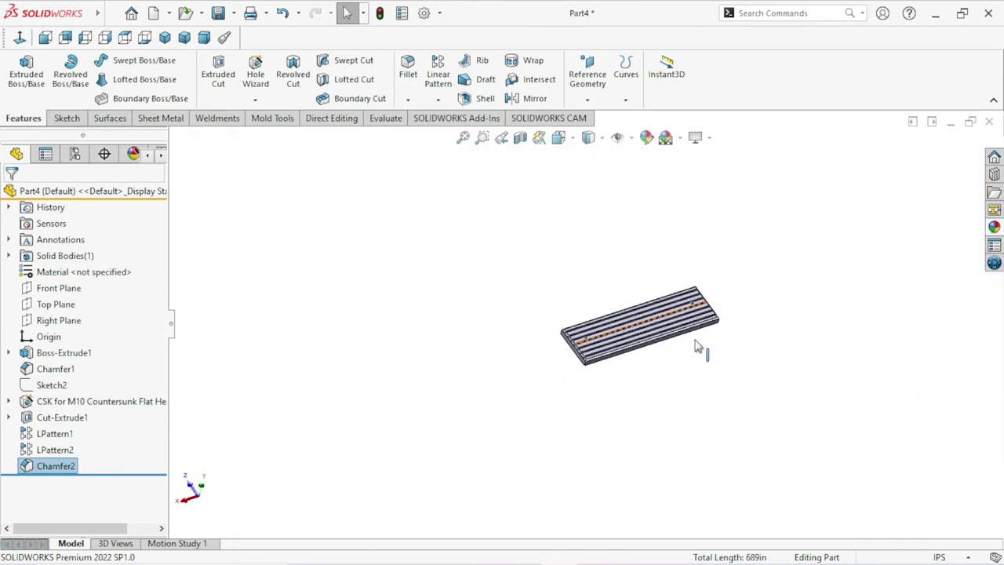
{"action": "scroll", "coordinate": [825, 381], "scroll_direction": "down", "scroll_amount": 3}
{"action": "middle_click_drag", "start_coordinate": [737, 389], "coordinate": [674, 345]}
{"action": "scroll", "coordinate": [470, 283], "scroll_direction": "up", "scroll_amount": 2}
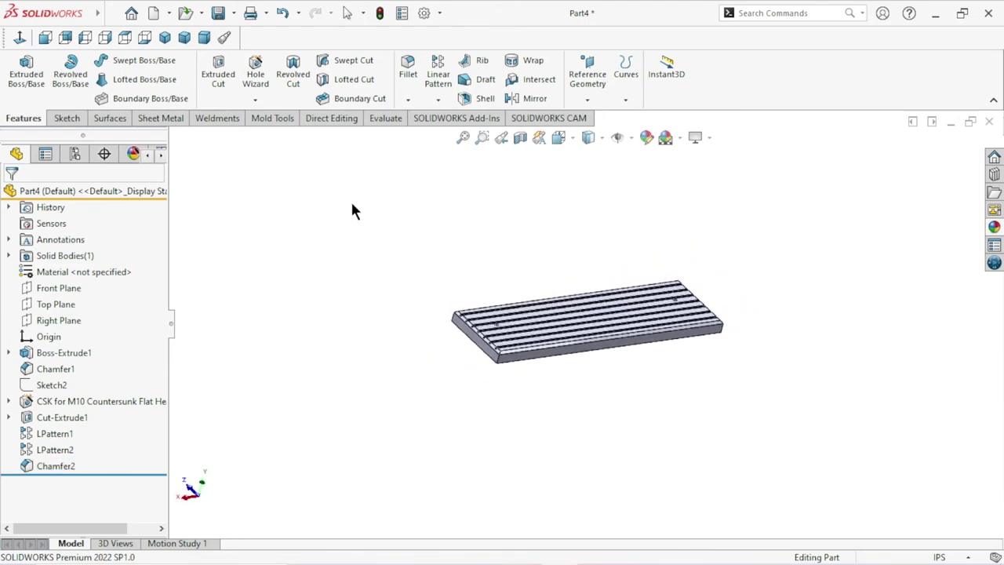
{"action": "left_click", "coordinate": [165, 37]}
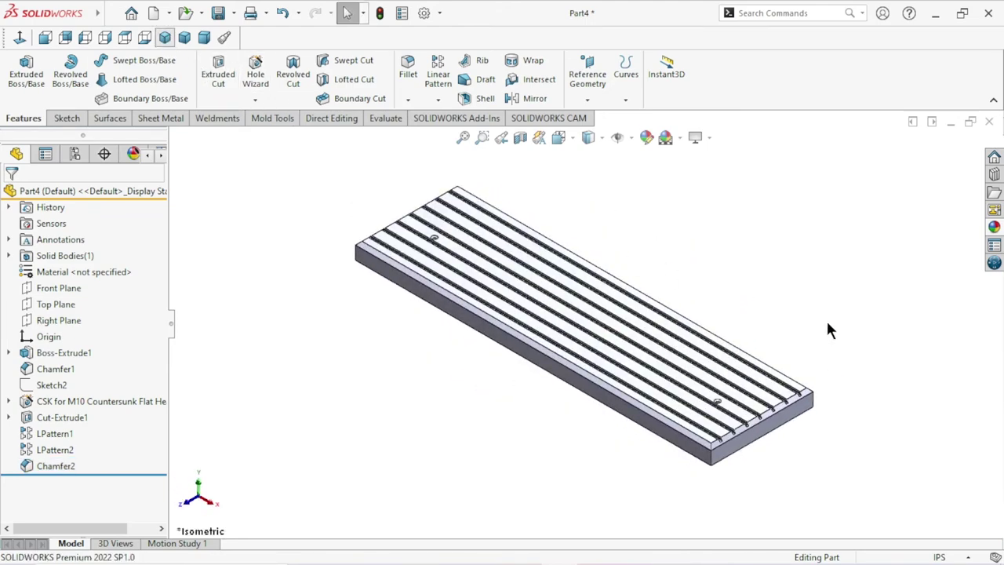
{"action": "left_click", "coordinate": [993, 227]}
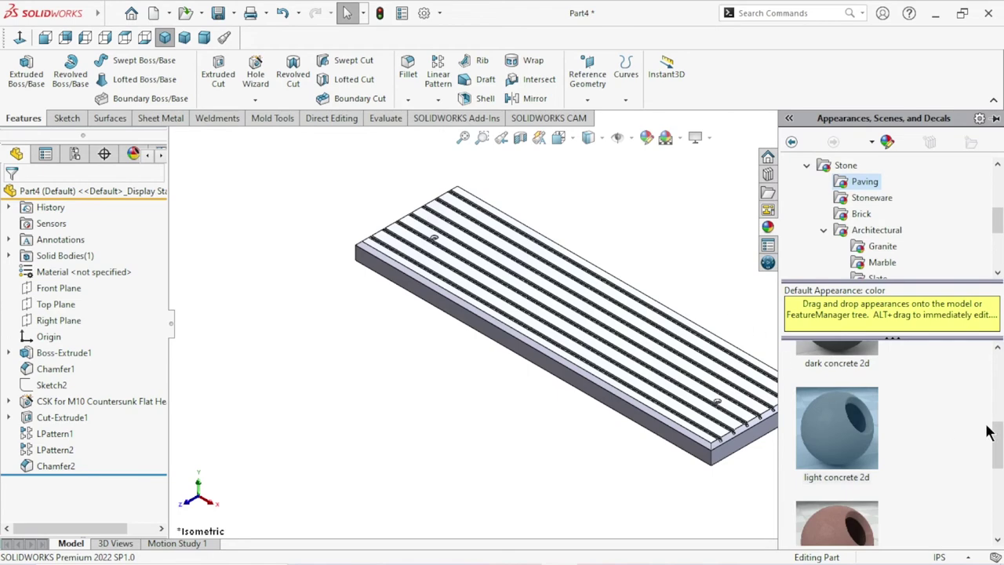
{"action": "left_click_drag", "start_coordinate": [998, 436], "coordinate": [998, 457]}
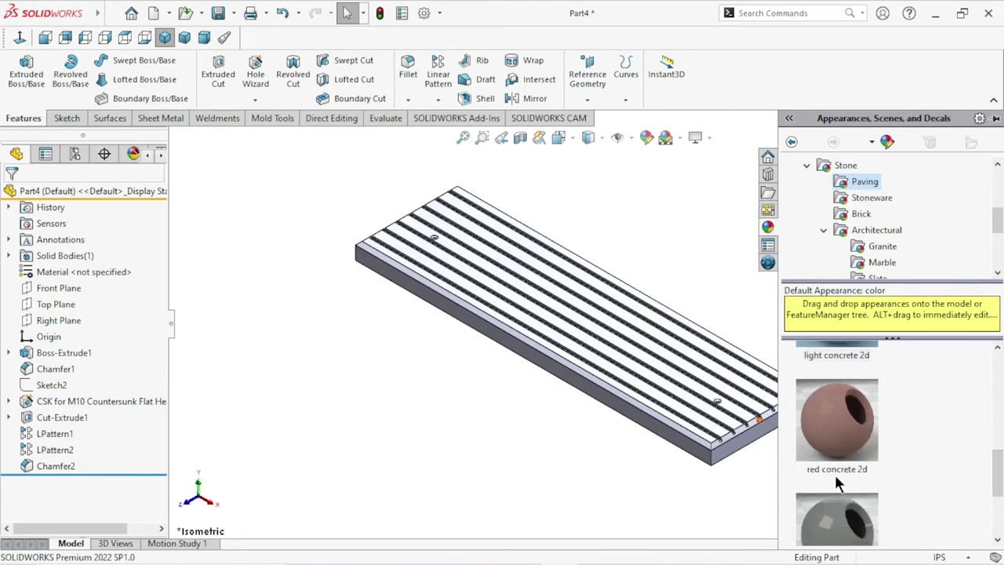
{"action": "left_click", "coordinate": [839, 443]}
{"action": "left_click_drag", "start_coordinate": [817, 441], "coordinate": [600, 466]}
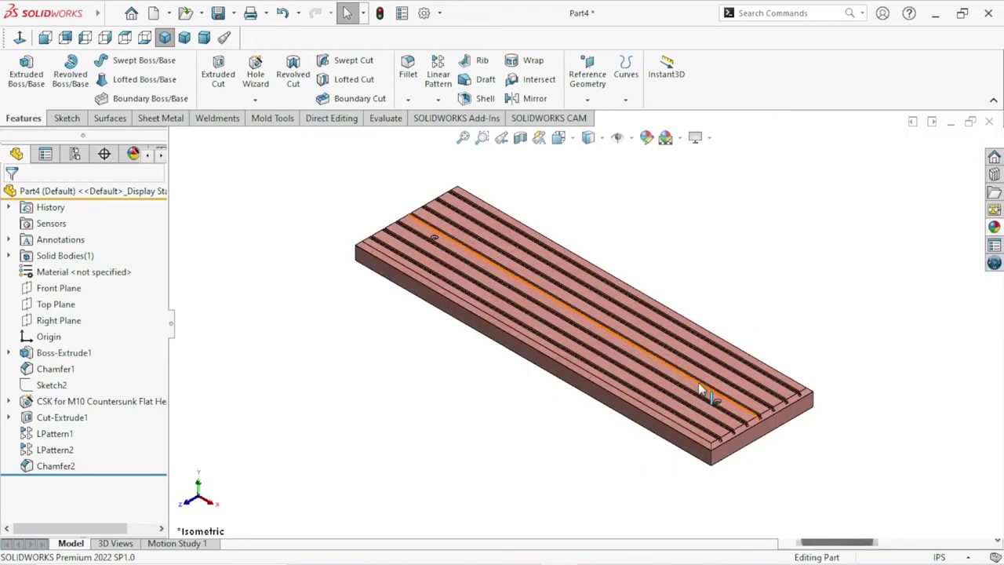
{"action": "scroll", "coordinate": [831, 313], "scroll_direction": "down", "scroll_amount": 5}
{"action": "scroll", "coordinate": [776, 396], "scroll_direction": "up", "scroll_amount": 1}
{"action": "scroll", "coordinate": [753, 430], "scroll_direction": "down", "scroll_amount": 3}
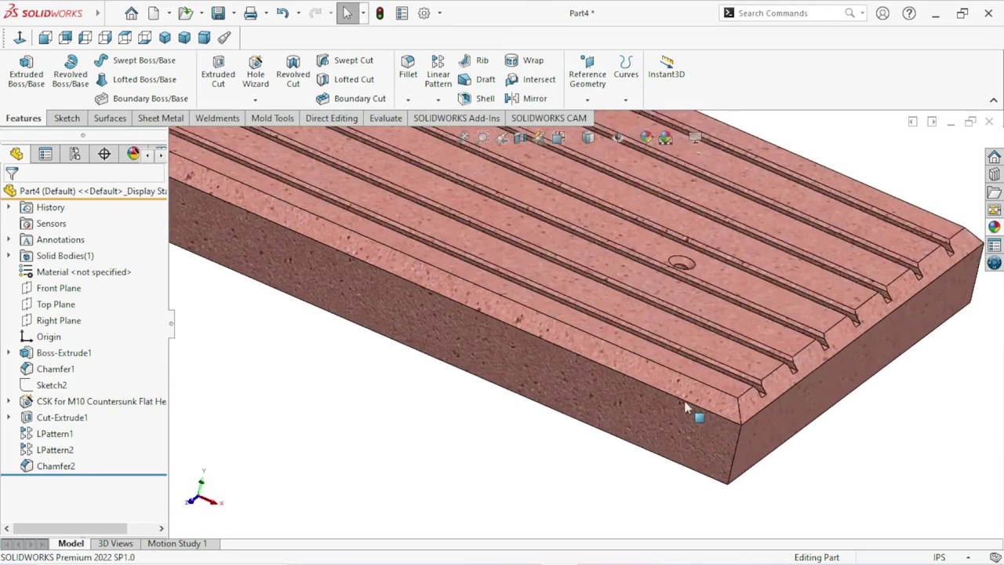
{"action": "scroll", "coordinate": [695, 414], "scroll_direction": "down", "scroll_amount": 3}
{"action": "scroll", "coordinate": [672, 421], "scroll_direction": "up", "scroll_amount": 2}
{"action": "scroll", "coordinate": [664, 404], "scroll_direction": "up", "scroll_amount": 3}
{"action": "scroll", "coordinate": [550, 345], "scroll_direction": "up", "scroll_amount": 2}
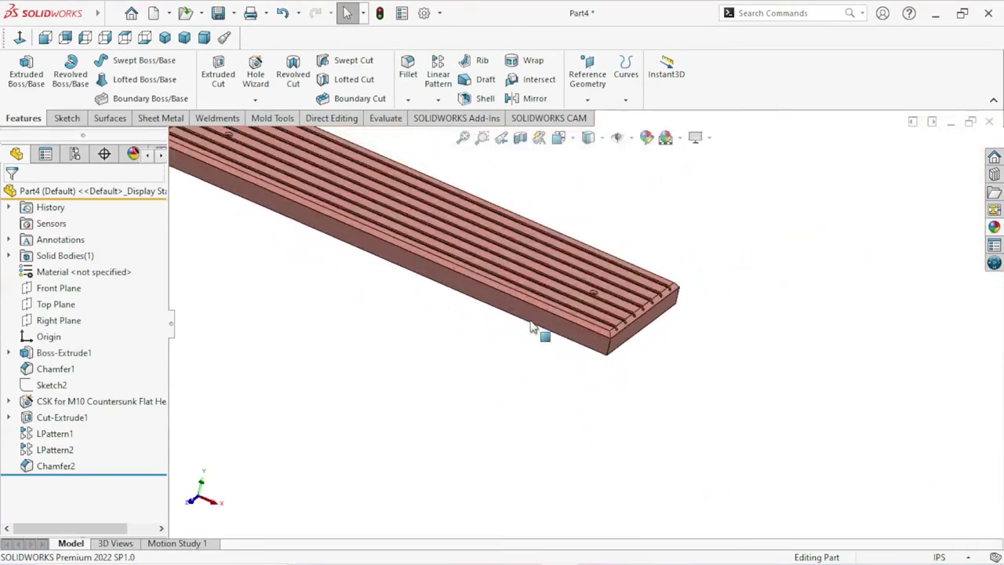
{"action": "scroll", "coordinate": [471, 274], "scroll_direction": "up", "scroll_amount": 2}
{"action": "scroll", "coordinate": [681, 261], "scroll_direction": "down", "scroll_amount": 3}
{"action": "scroll", "coordinate": [681, 261], "scroll_direction": "up", "scroll_amount": 2}
{"action": "scroll", "coordinate": [745, 271], "scroll_direction": "up", "scroll_amount": 1}
{"action": "mouse_move", "coordinate": [745, 270]}
{"action": "middle_mouse_down"}
{"action": "mouse_move", "coordinate": [784, 269]}
{"action": "mouse_move", "coordinate": [768, 381]}
{"action": "mouse_move", "coordinate": [623, 394]}
{"action": "mouse_move", "coordinate": [750, 444]}
{"action": "mouse_move", "coordinate": [730, 445]}
{"action": "middle_mouse_up"}
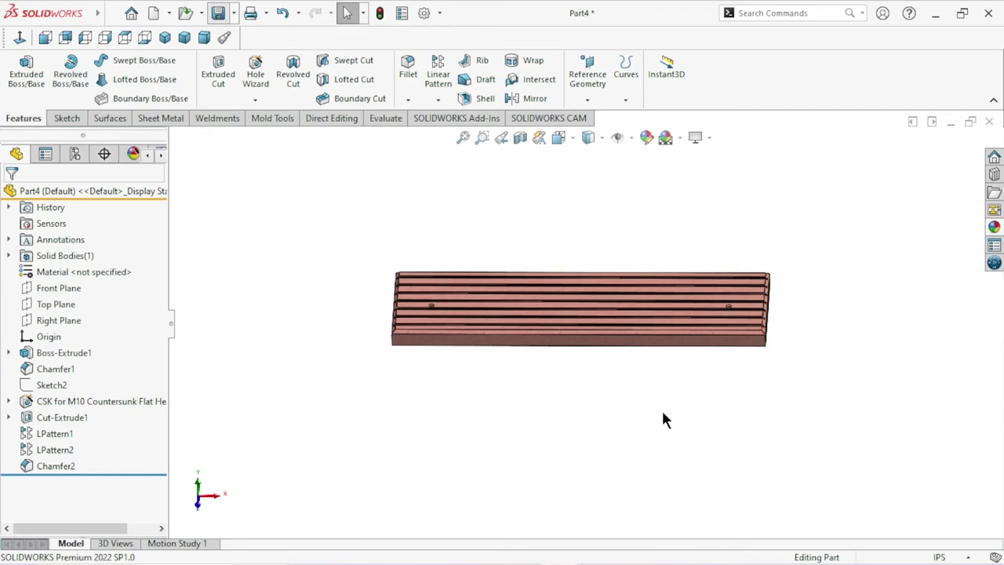
- Save the slotted plank as 'Banch part 2' and switch it to isometric view
{"action": "key", "text": "ctrl+s"}
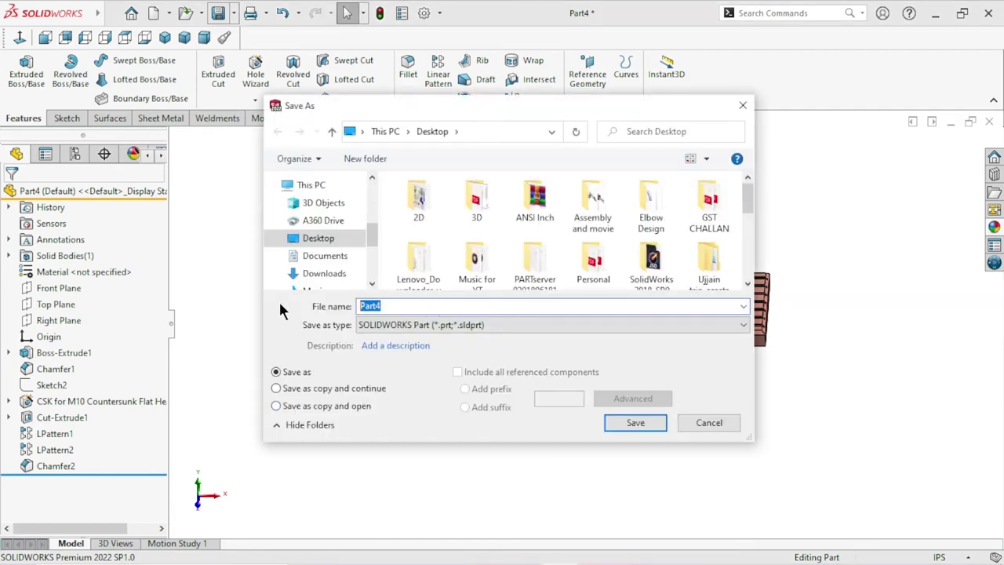
{"action": "type", "text": "Banch part "}
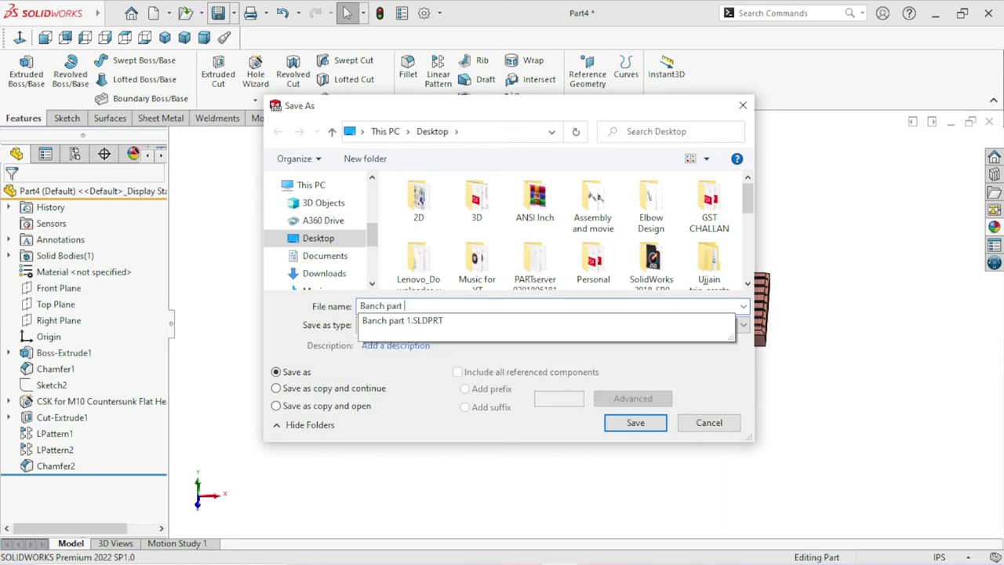
{"action": "type", "text": "2"}
{"action": "left_click", "coordinate": [659, 426]}
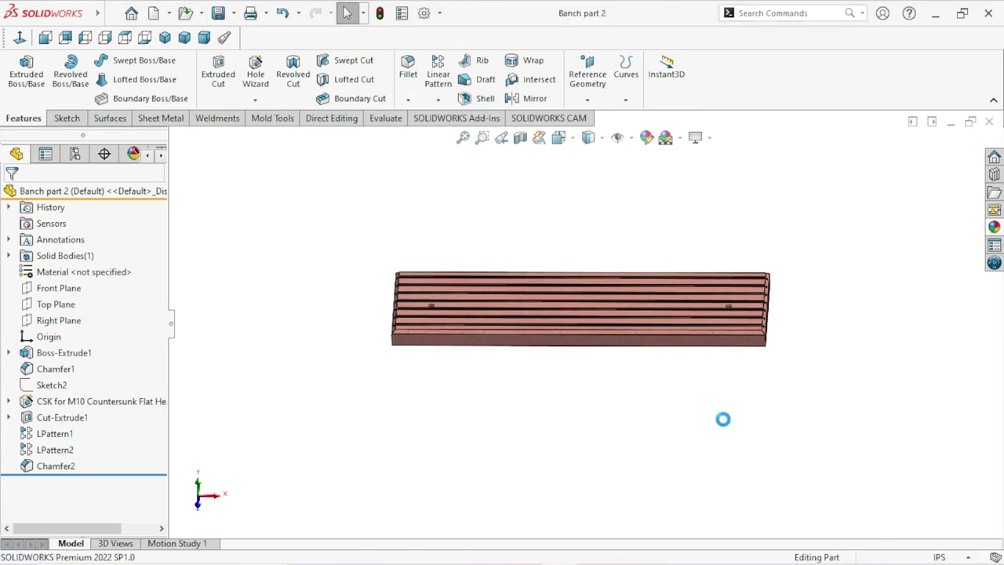
{"action": "left_click", "coordinate": [166, 39]}
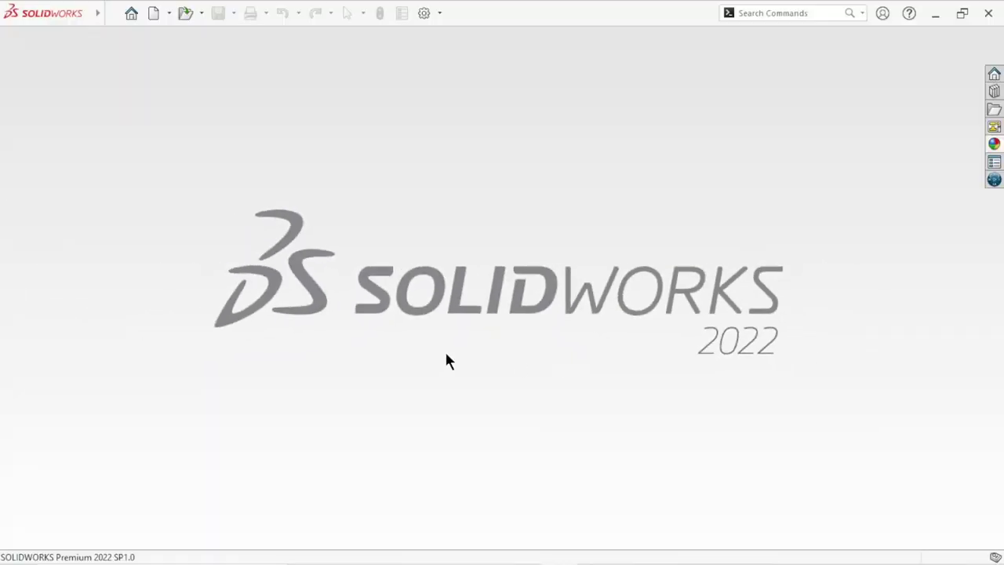
- Create a new assembly document
{"action": "left_click", "coordinate": [158, 13]}
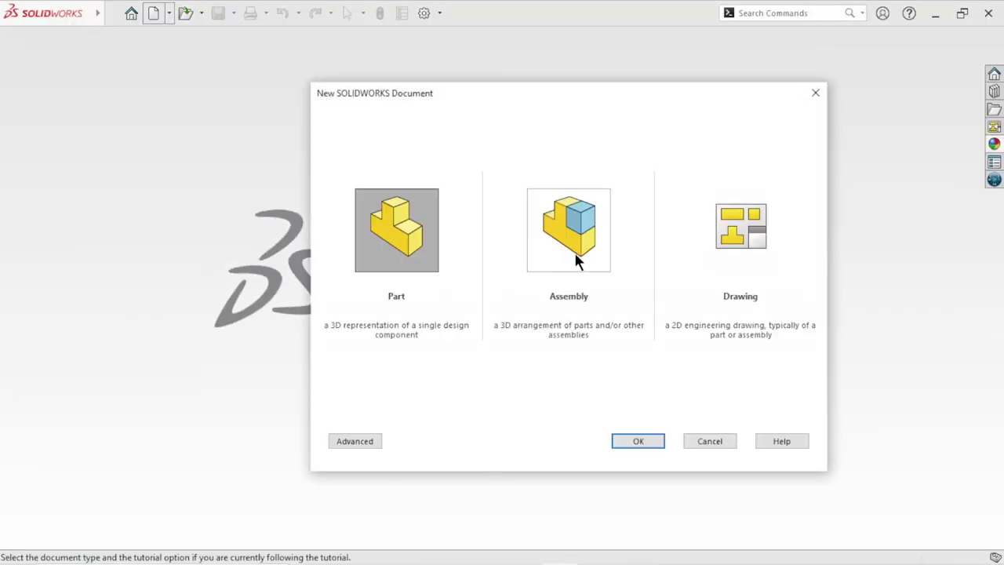
{"action": "left_click", "coordinate": [574, 252]}
{"action": "left_click", "coordinate": [620, 442]}
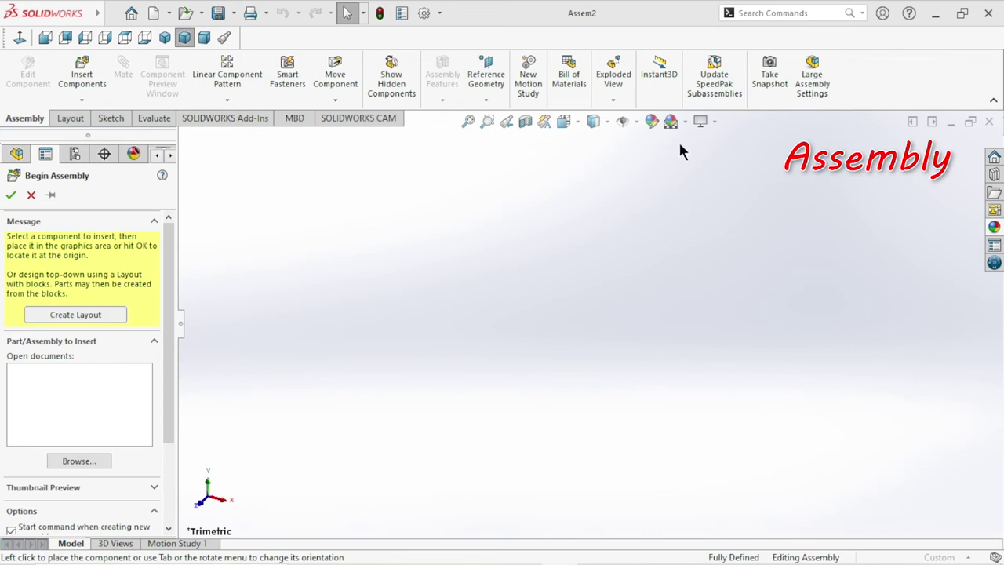
- Insert Banch part 1 with origins shown and fix the bench legs at the assembly origin
{"action": "left_click_drag", "start_coordinate": [648, 248], "coordinate": [641, 341]}
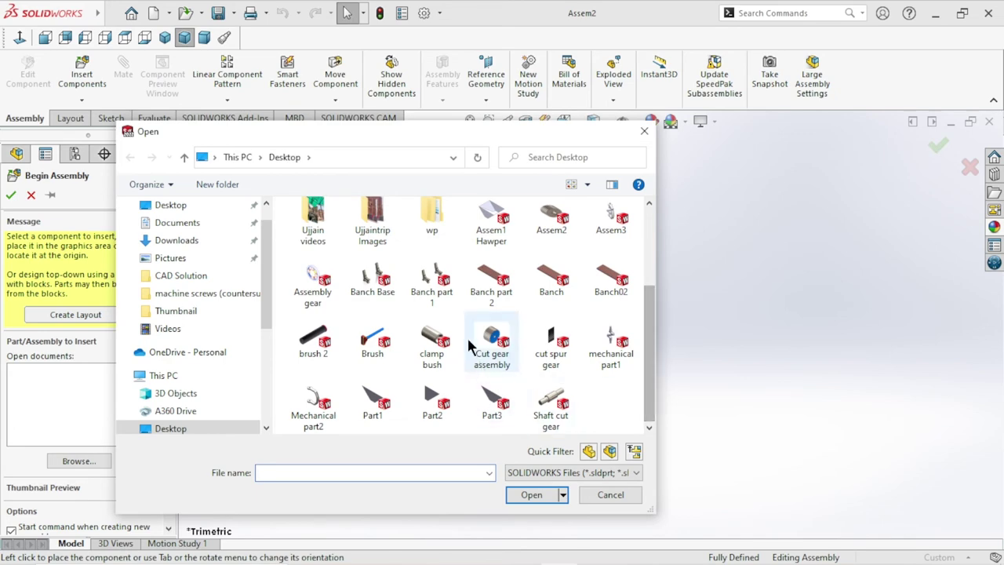
{"action": "left_click", "coordinate": [436, 289]}
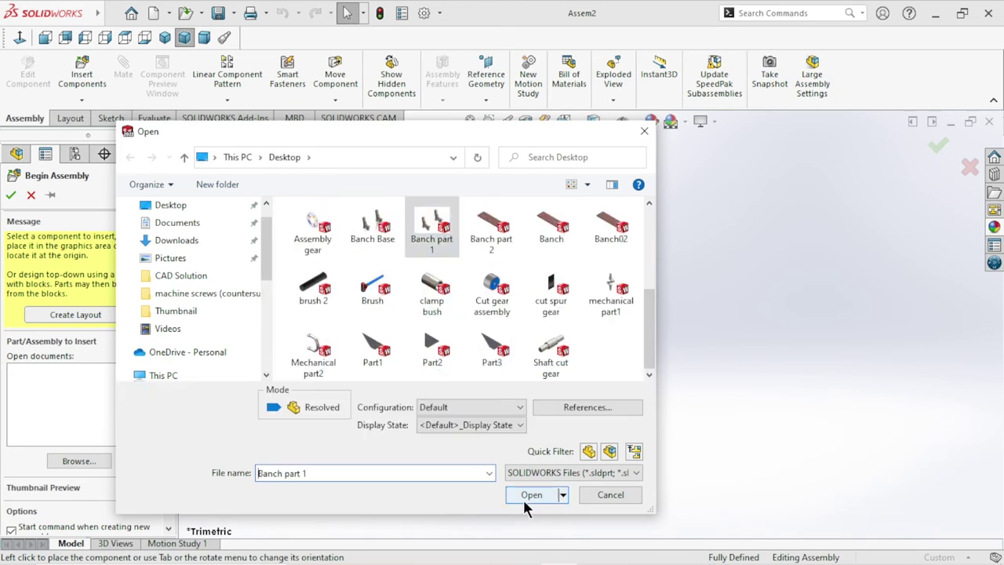
{"action": "left_click", "coordinate": [531, 495]}
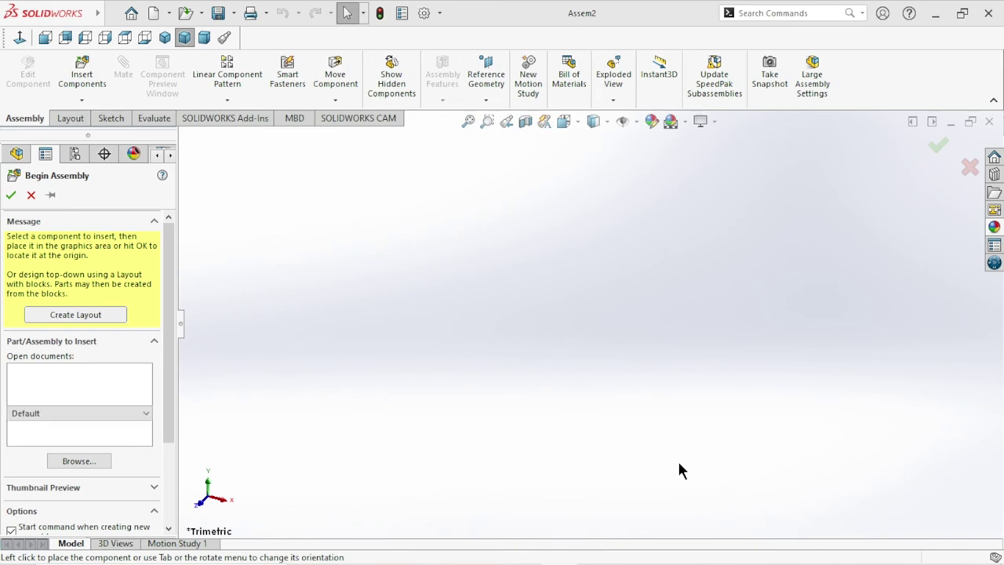
{"action": "left_click", "coordinate": [637, 121]}
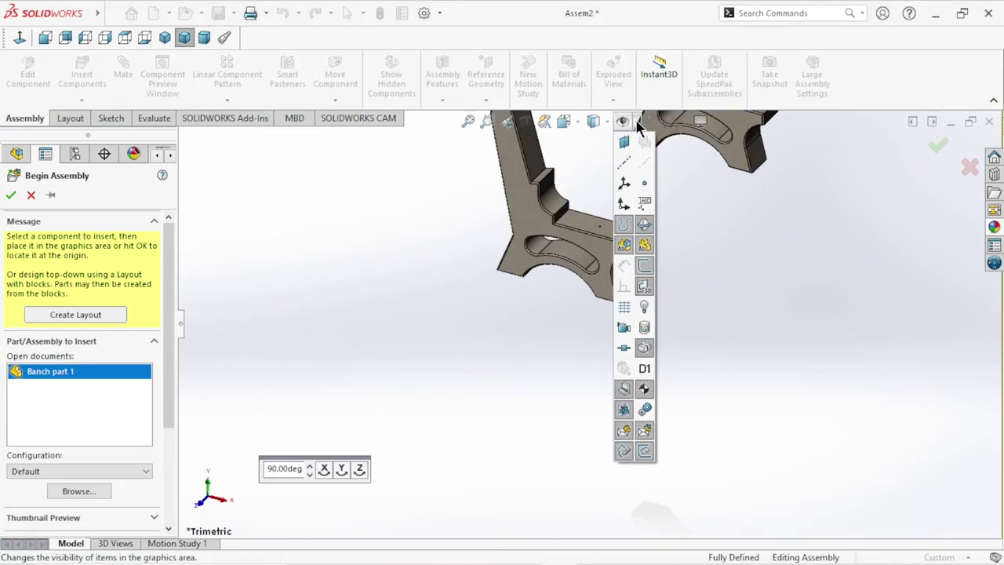
{"action": "left_click", "coordinate": [625, 207]}
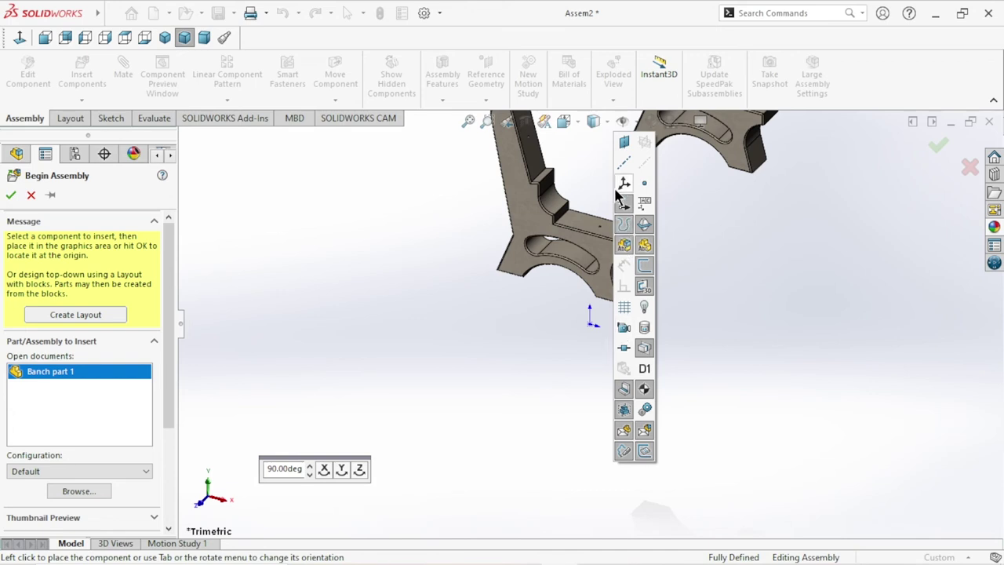
{"action": "left_click", "coordinate": [463, 456]}
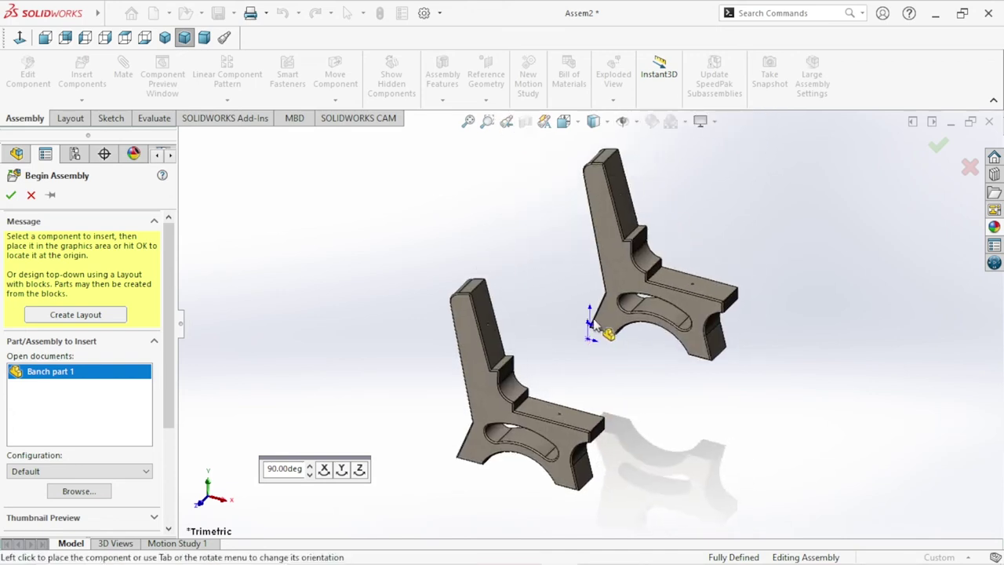
{"action": "key", "text": "ctrl+Up"}
{"action": "left_click", "coordinate": [591, 328]}
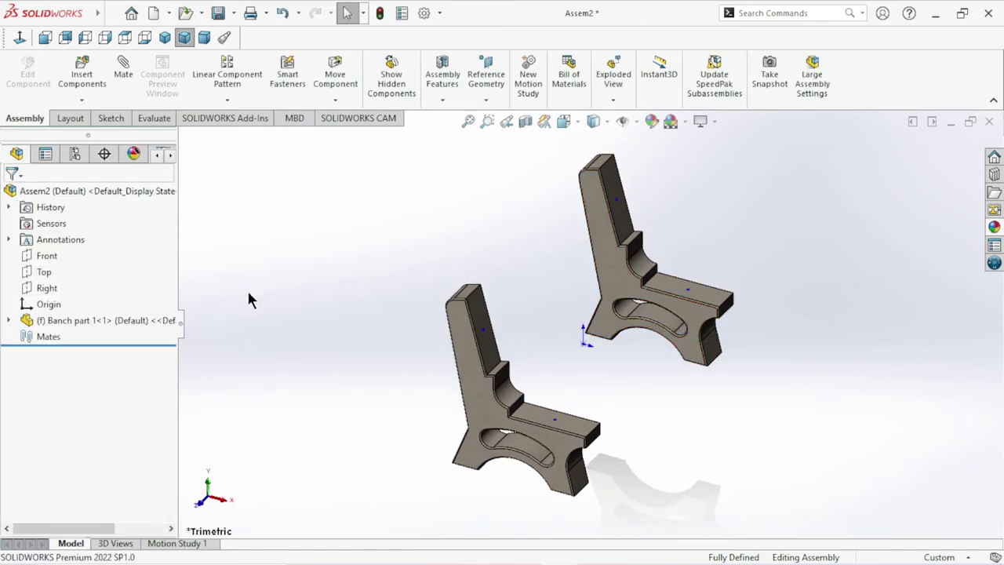
- Hide the assembly origin, switch to isometric view, and apply the Plain White scene
{"action": "left_click", "coordinate": [634, 122]}
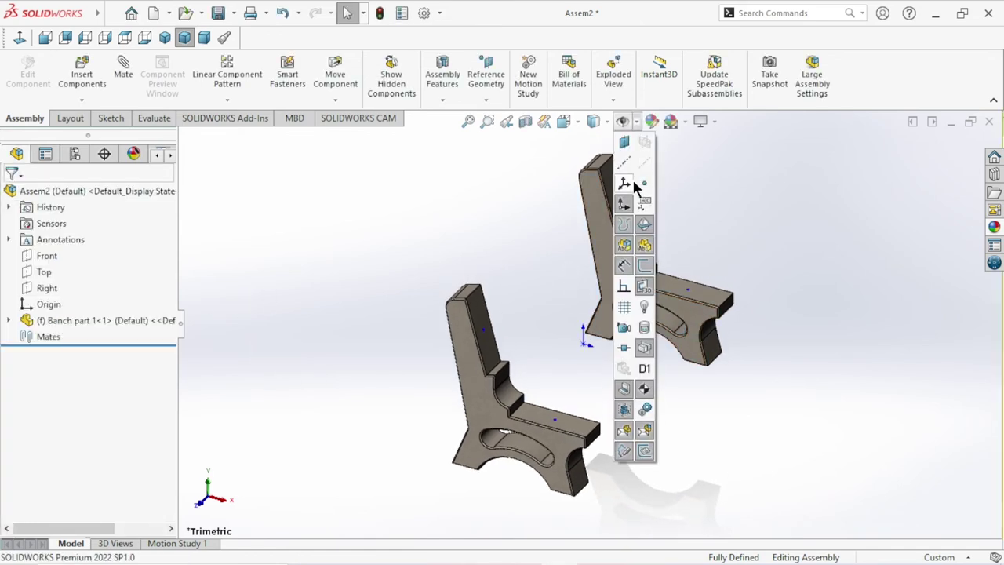
{"action": "left_click", "coordinate": [624, 203]}
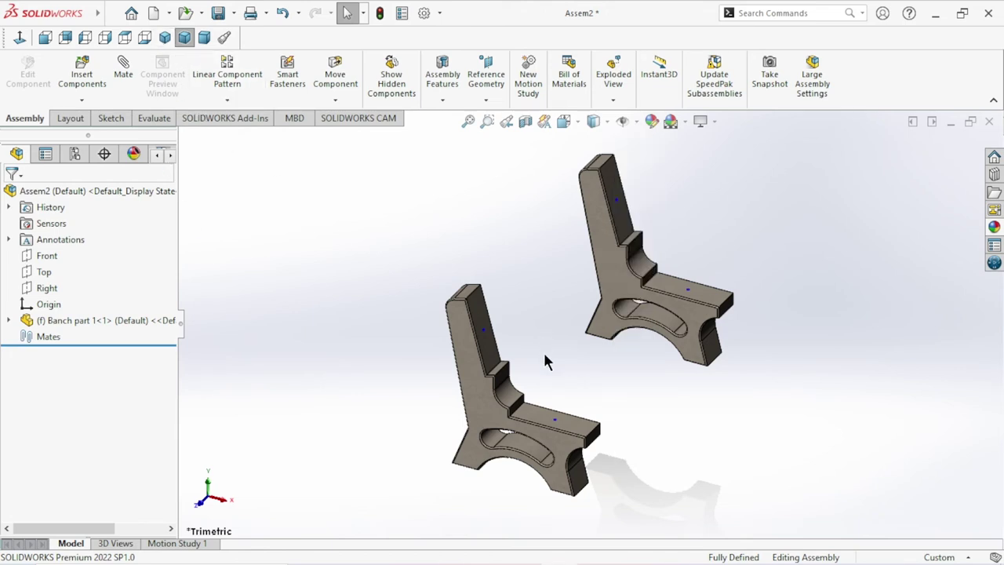
{"action": "left_click", "coordinate": [165, 39]}
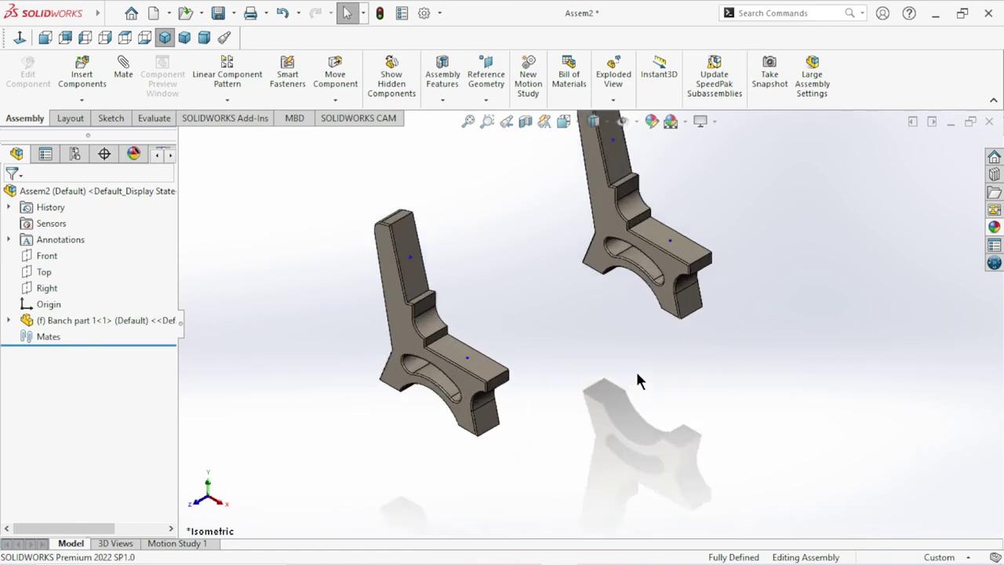
{"action": "left_click", "coordinate": [686, 121]}
{"action": "left_click", "coordinate": [684, 146]}
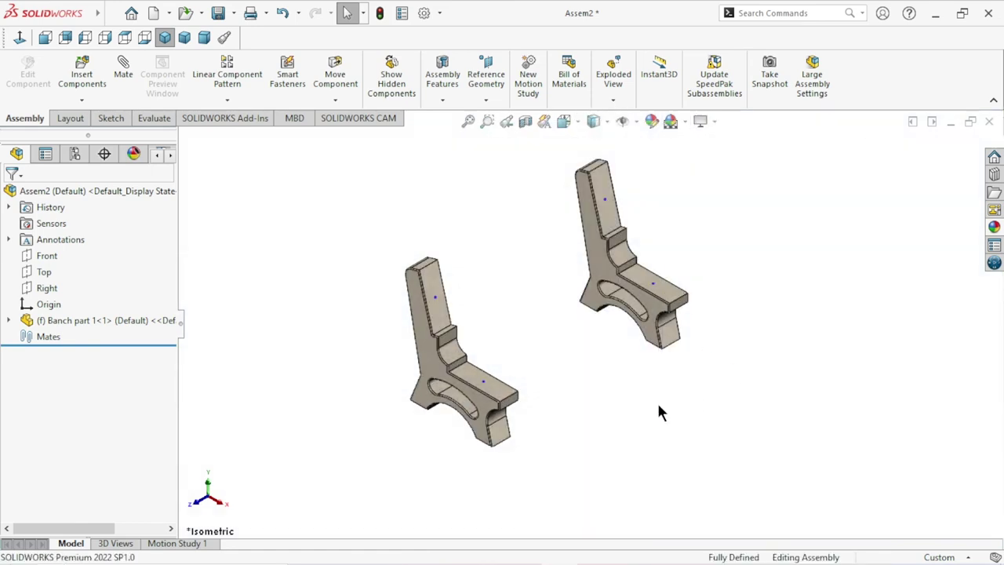
- Toggle Shadows In Shaded Mode on and off while orbiting the bench legs
{"action": "left_click", "coordinate": [713, 118]}
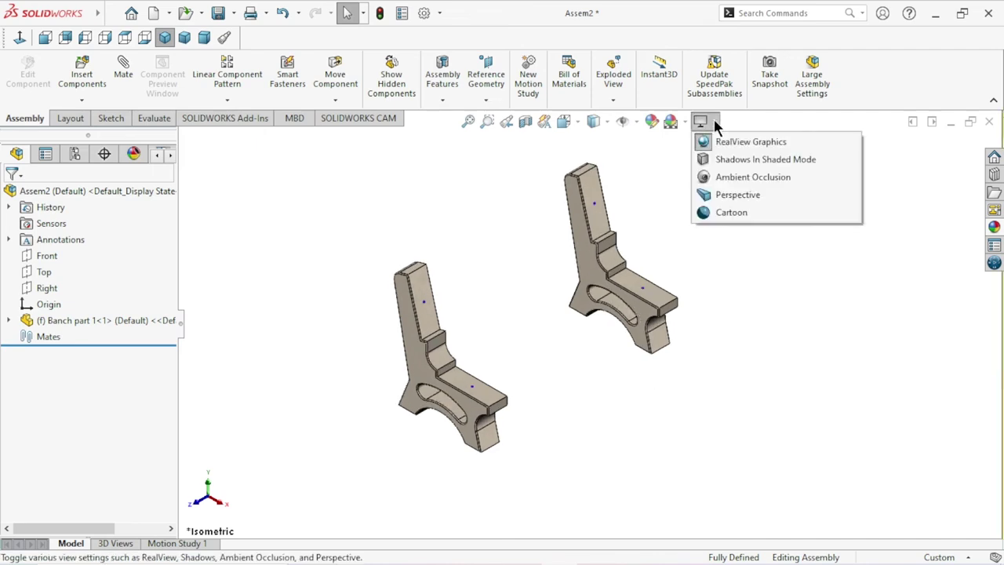
{"action": "left_click", "coordinate": [718, 159]}
{"action": "mouse_move", "coordinate": [643, 387]}
{"action": "middle_mouse_down"}
{"action": "mouse_move", "coordinate": [672, 294]}
{"action": "mouse_move", "coordinate": [682, 330]}
{"action": "middle_mouse_up"}
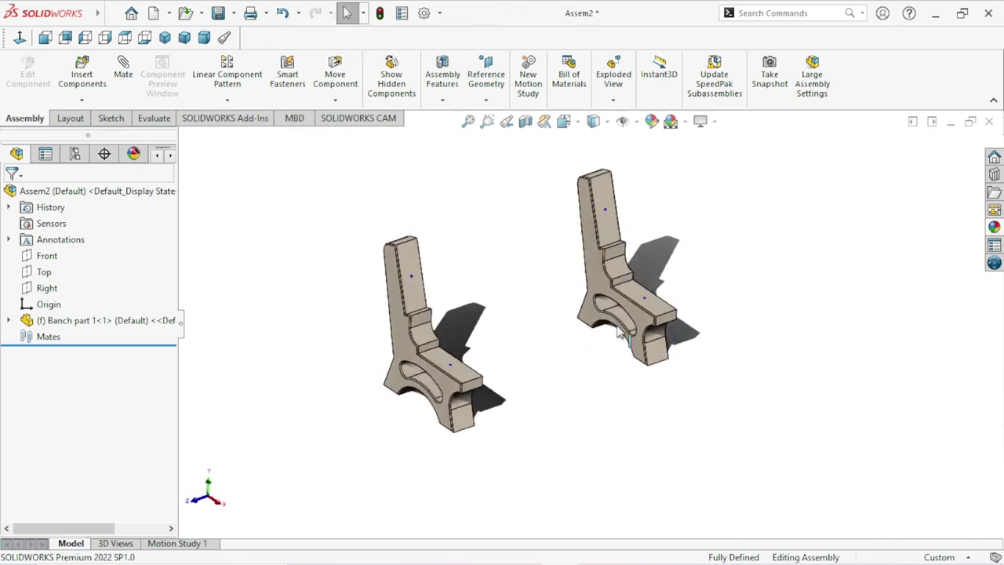
{"action": "left_click", "coordinate": [714, 121]}
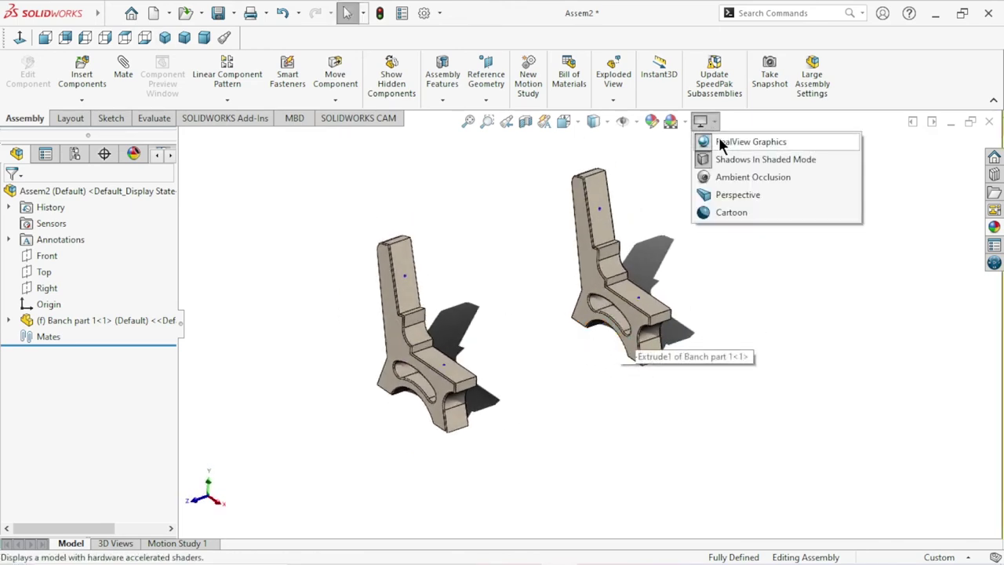
{"action": "left_click", "coordinate": [729, 159]}
{"action": "left_click", "coordinate": [710, 119]}
{"action": "left_click", "coordinate": [717, 142]}
{"action": "left_click", "coordinate": [712, 122]}
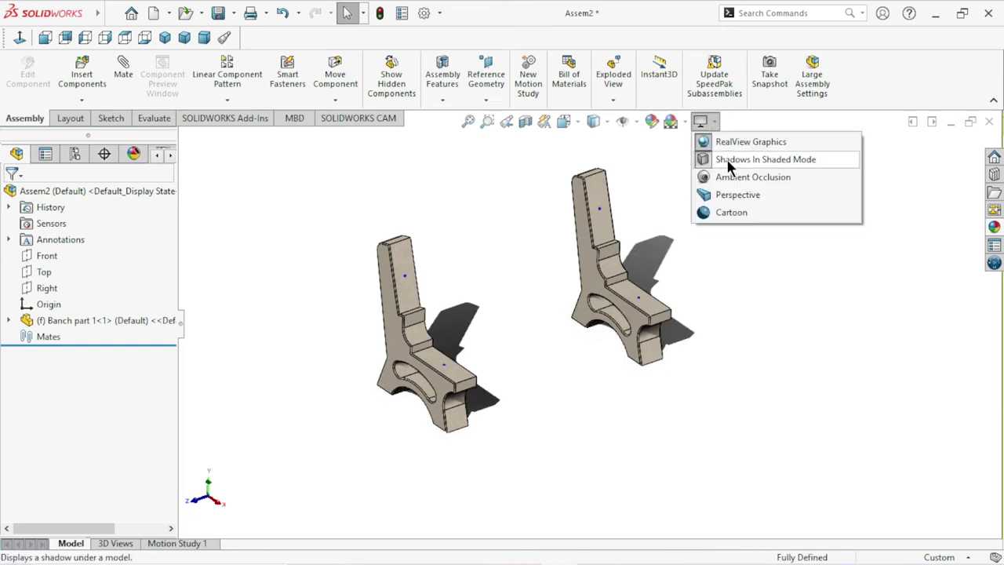
{"action": "left_click", "coordinate": [729, 161]}
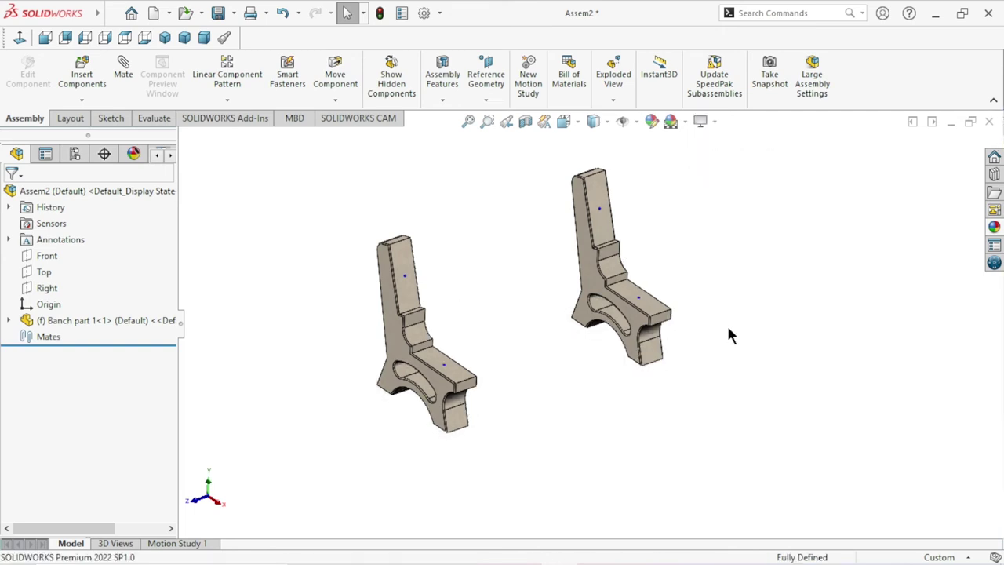
{"action": "left_click", "coordinate": [99, 87]}
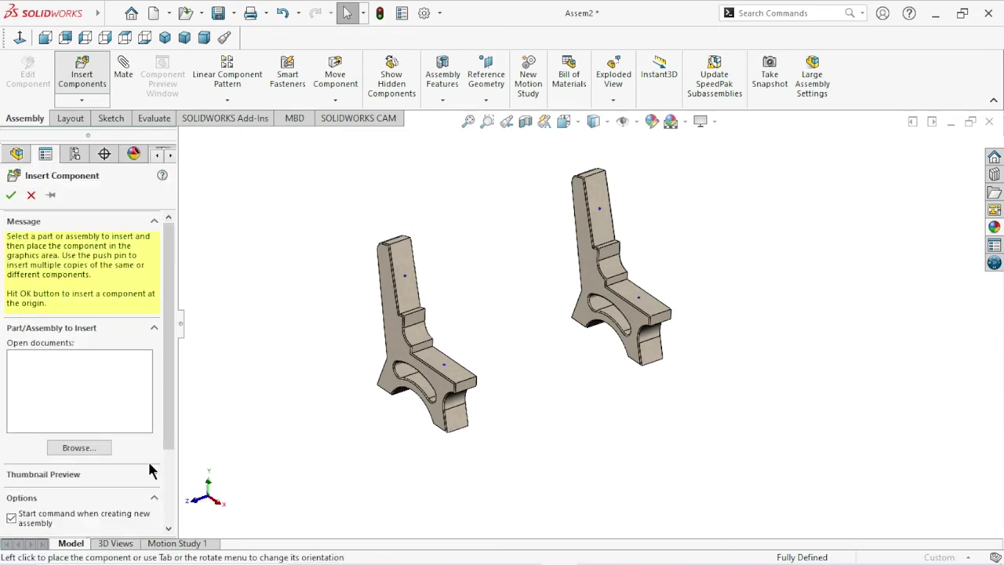
{"action": "left_click_drag", "start_coordinate": [652, 264], "coordinate": [651, 325]}
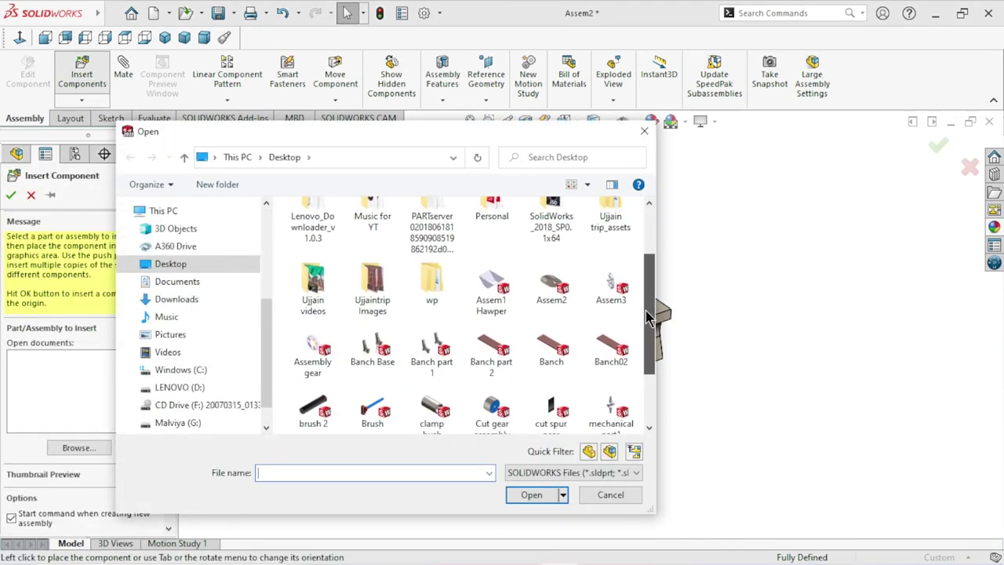
{"action": "left_click", "coordinate": [469, 346]}
{"action": "left_click", "coordinate": [534, 494]}
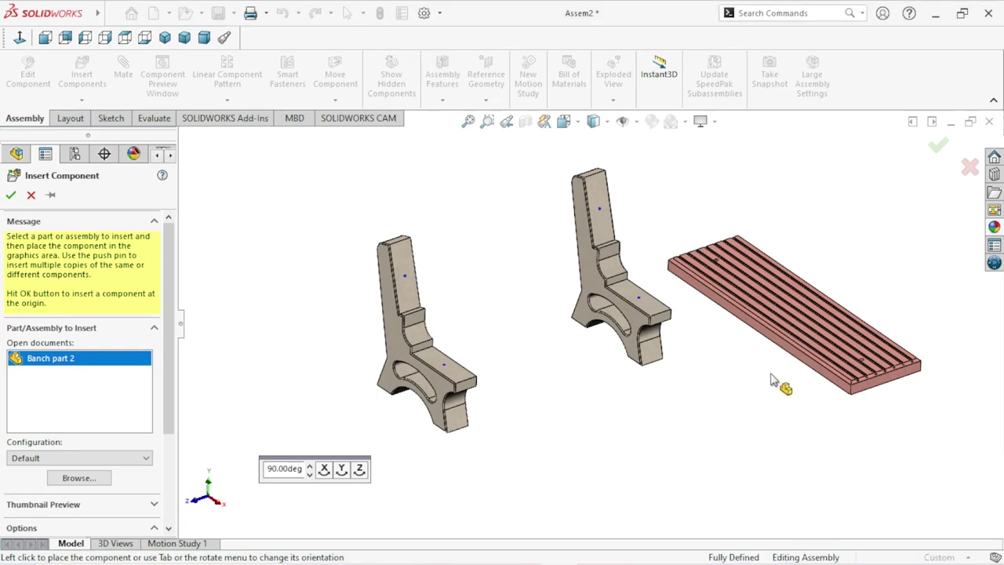
{"action": "left_click", "coordinate": [804, 372]}
{"action": "scroll", "coordinate": [804, 373], "scroll_direction": "down", "scroll_amount": 2}
{"action": "scroll", "coordinate": [804, 373], "scroll_direction": "down", "scroll_amount": 2}
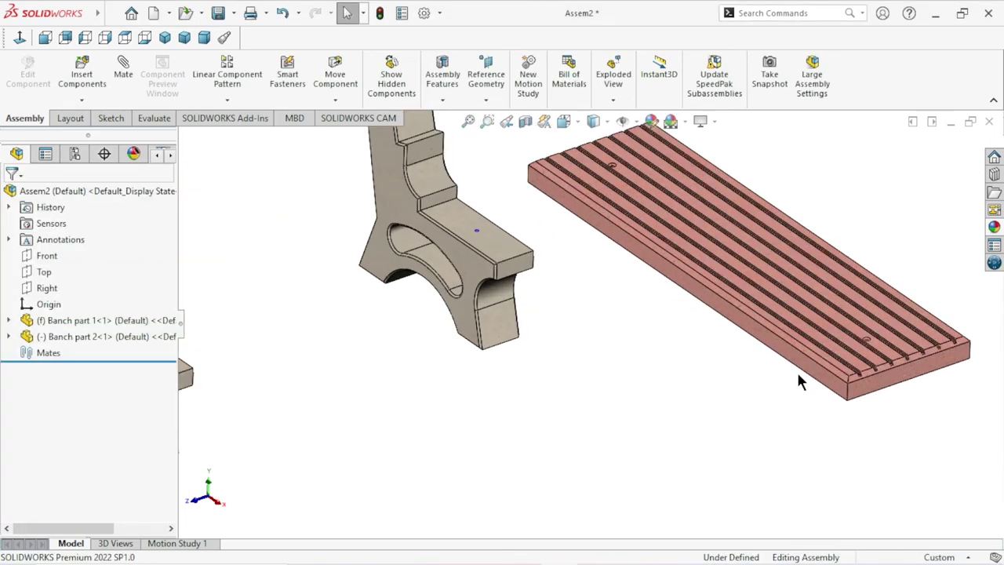
{"action": "scroll", "coordinate": [792, 370], "scroll_direction": "up", "scroll_amount": 3}
{"action": "scroll", "coordinate": [656, 333], "scroll_direction": "down", "scroll_amount": 2}
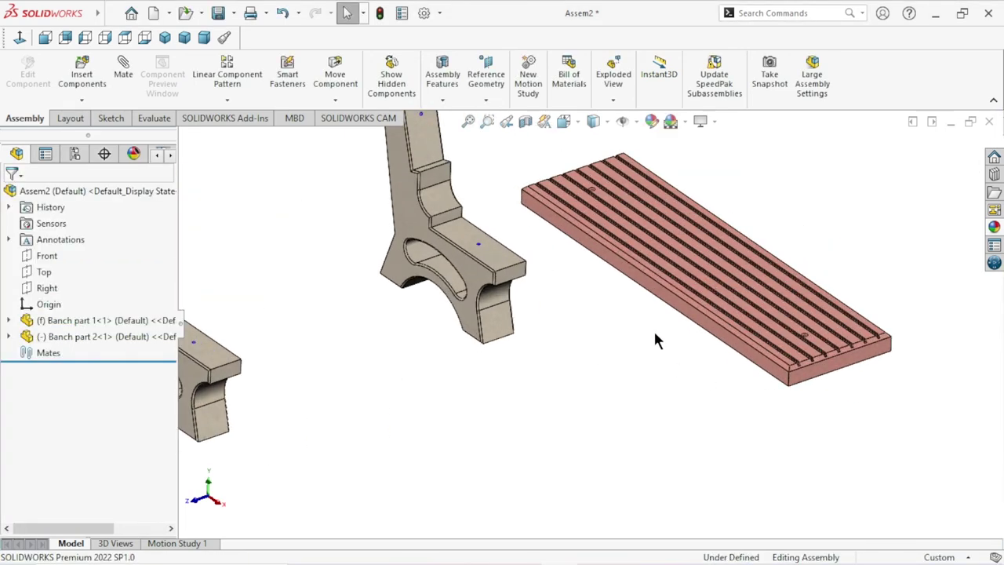
{"action": "scroll", "coordinate": [656, 334], "scroll_direction": "up", "scroll_amount": 2}
{"action": "scroll", "coordinate": [655, 335], "scroll_direction": "up", "scroll_amount": 1}
{"action": "scroll", "coordinate": [607, 264], "scroll_direction": "down", "scroll_amount": 1}
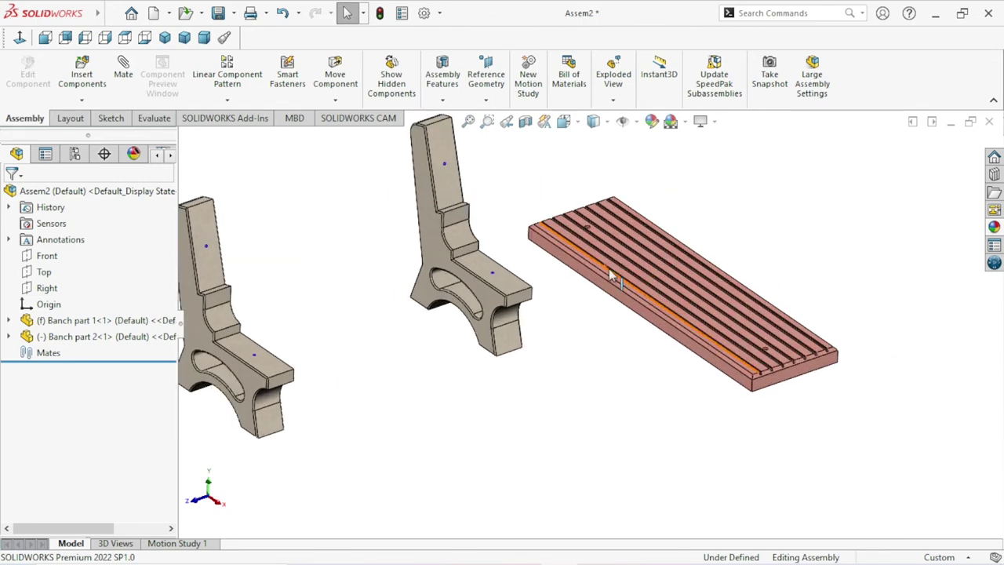
{"action": "mouse_move", "coordinate": [671, 385]}
{"action": "middle_mouse_down"}
{"action": "mouse_move", "coordinate": [666, 365]}
{"action": "mouse_move", "coordinate": [690, 381]}
{"action": "mouse_move", "coordinate": [679, 378]}
{"action": "middle_mouse_up"}
{"action": "scroll", "coordinate": [610, 259], "scroll_direction": "down", "scroll_amount": 1}
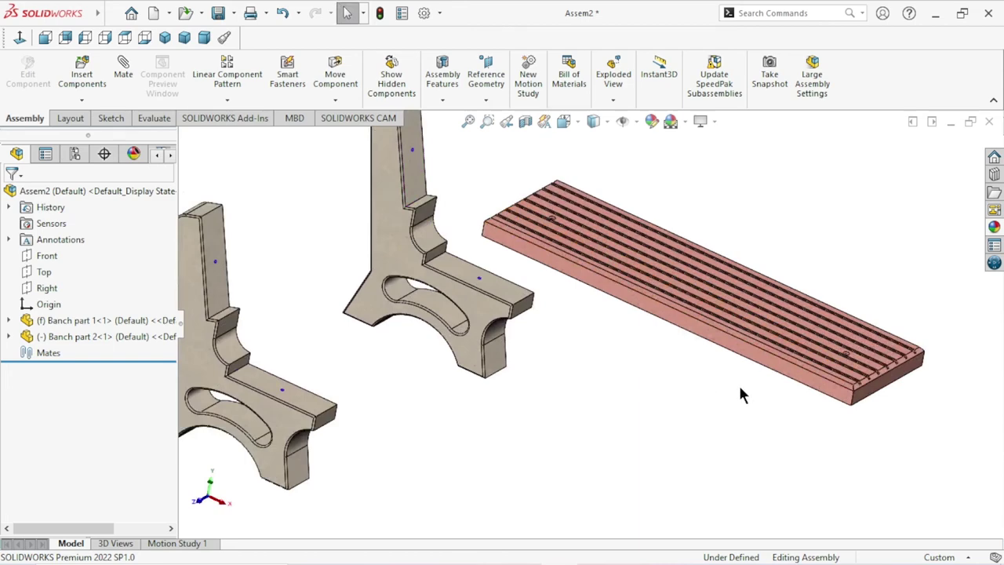
{"action": "scroll", "coordinate": [717, 358], "scroll_direction": "down", "scroll_amount": 1}
{"action": "scroll", "coordinate": [717, 358], "scroll_direction": "up", "scroll_amount": 1}
{"action": "scroll", "coordinate": [647, 380], "scroll_direction": "up", "scroll_amount": 2}
{"action": "scroll", "coordinate": [487, 338], "scroll_direction": "down", "scroll_amount": 1}
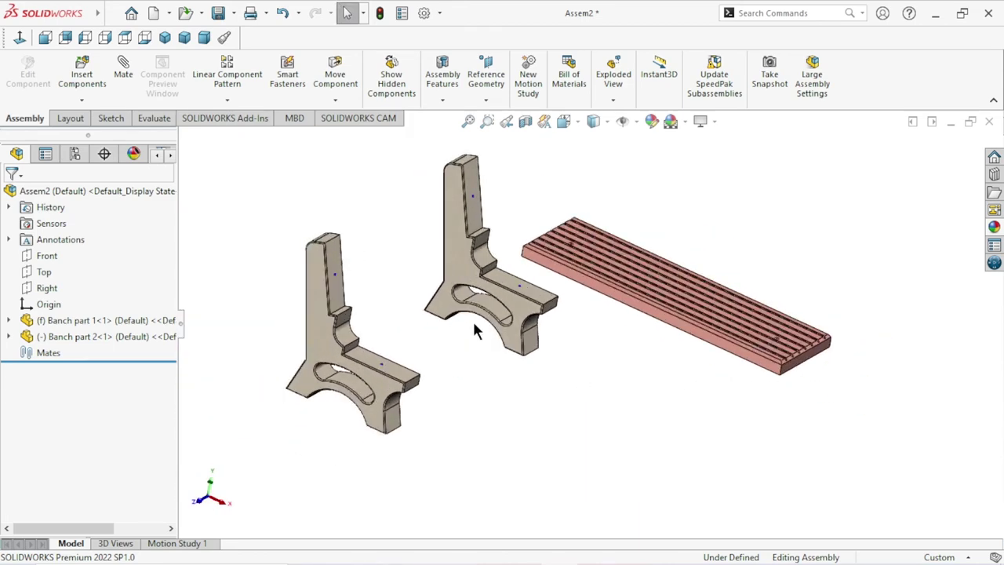
{"action": "left_click", "coordinate": [339, 99]}
- With Rotate Component, turn the red slotted plank upright and tilted, then exit with Esc
{"action": "left_click", "coordinate": [361, 132]}
{"action": "mouse_move", "coordinate": [574, 253]}
{"action": "left_mouse_down"}
{"action": "mouse_move", "coordinate": [617, 246]}
{"action": "mouse_move", "coordinate": [672, 337]}
{"action": "mouse_move", "coordinate": [697, 353]}
{"action": "mouse_move", "coordinate": [739, 291]}
{"action": "mouse_move", "coordinate": [648, 305]}
{"action": "mouse_move", "coordinate": [672, 363]}
{"action": "mouse_move", "coordinate": [672, 354]}
{"action": "mouse_move", "coordinate": [713, 392]}
{"action": "mouse_move", "coordinate": [697, 398]}
{"action": "left_mouse_up"}
{"action": "mouse_move", "coordinate": [671, 364]}
{"action": "left_mouse_down"}
{"action": "mouse_move", "coordinate": [636, 345]}
{"action": "mouse_move", "coordinate": [650, 367]}
{"action": "left_mouse_up"}
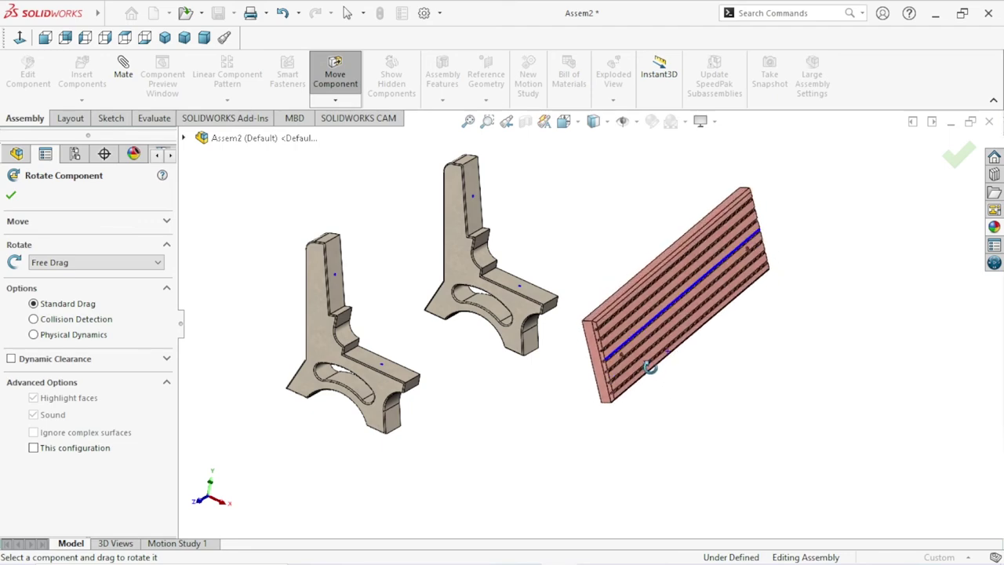
{"action": "key", "text": "Escape"}
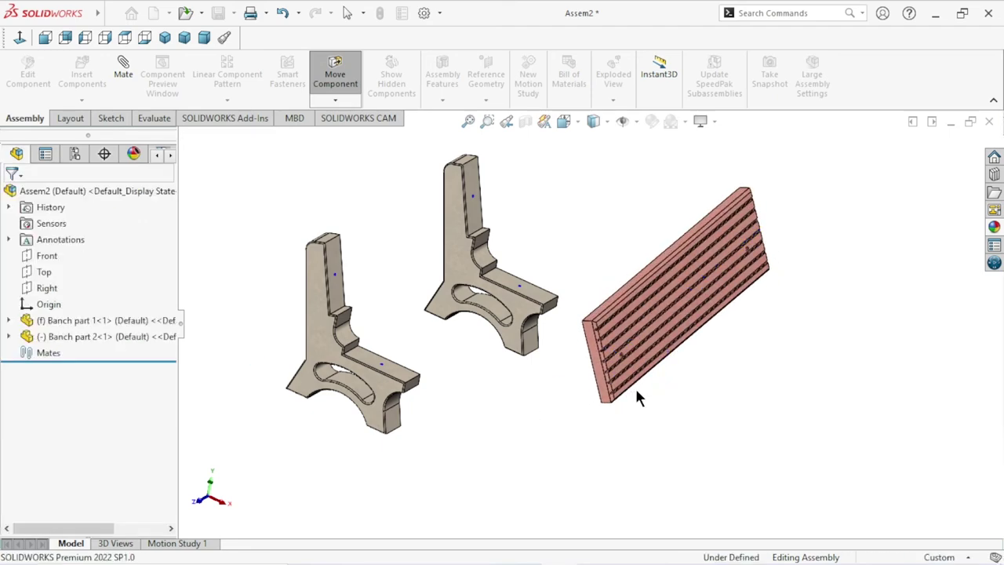
{"action": "scroll", "coordinate": [634, 386], "scroll_direction": "down", "scroll_amount": 3}
{"action": "scroll", "coordinate": [629, 380], "scroll_direction": "down", "scroll_amount": 2}
{"action": "scroll", "coordinate": [597, 275], "scroll_direction": "down", "scroll_amount": 2}
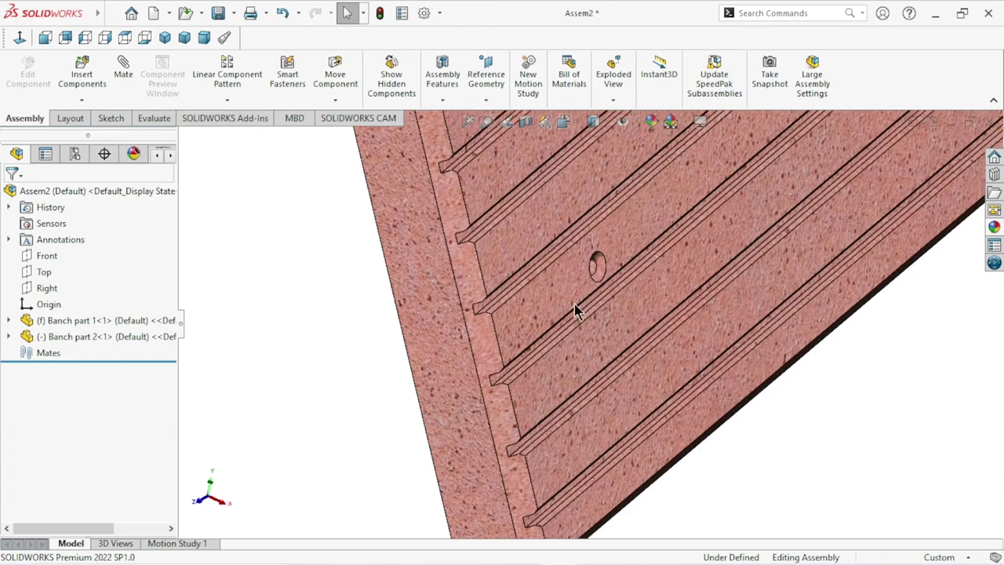
{"action": "scroll", "coordinate": [600, 283], "scroll_direction": "down", "scroll_amount": 2}
{"action": "scroll", "coordinate": [604, 298], "scroll_direction": "up", "scroll_amount": 1}
{"action": "scroll", "coordinate": [615, 320], "scroll_direction": "down", "scroll_amount": 2}
{"action": "scroll", "coordinate": [615, 317], "scroll_direction": "up", "scroll_amount": 1}
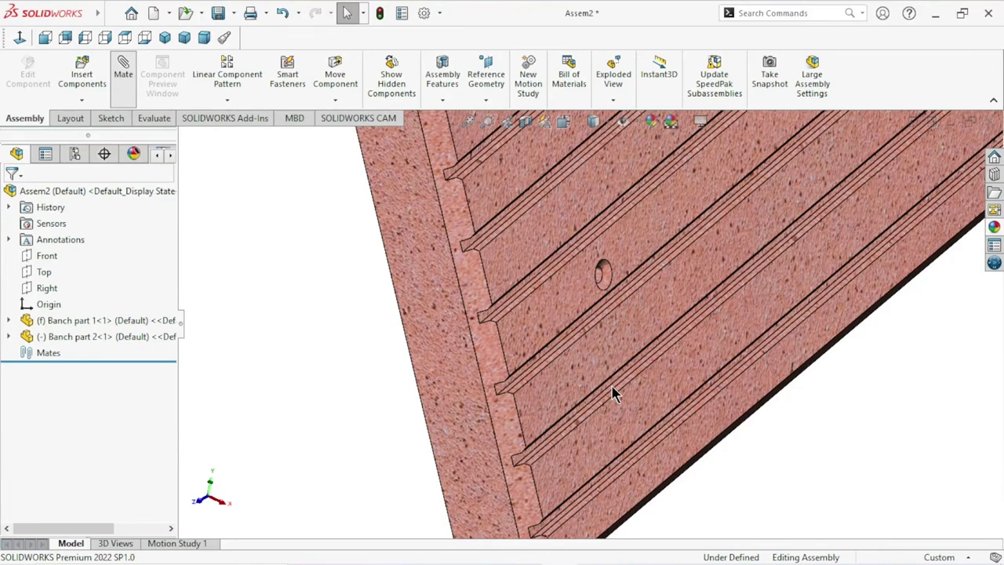
- Mate the first plank hole concentric with a hole in the beige leg
{"action": "scroll", "coordinate": [612, 310], "scroll_direction": "down", "scroll_amount": 2}
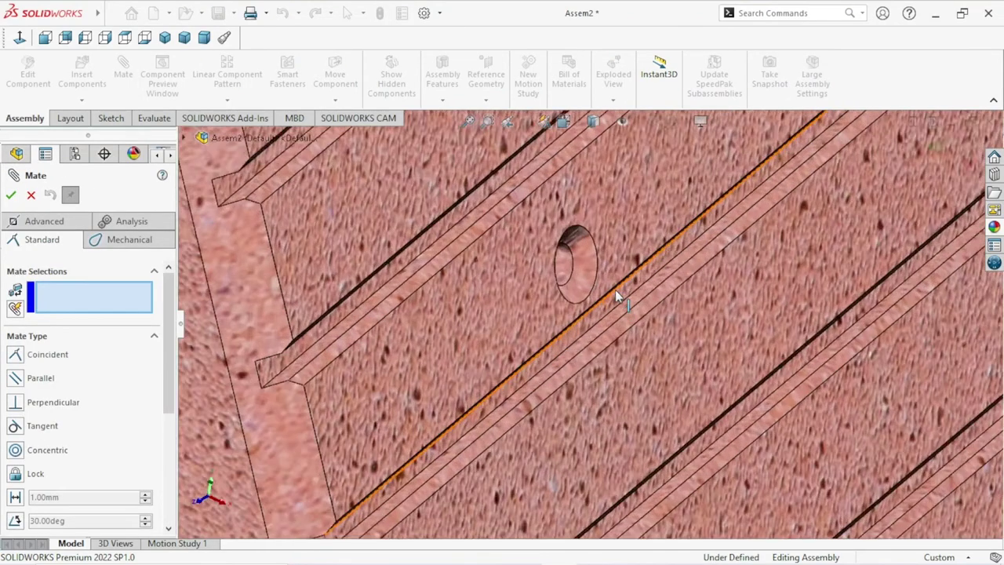
{"action": "scroll", "coordinate": [615, 289], "scroll_direction": "down", "scroll_amount": 2}
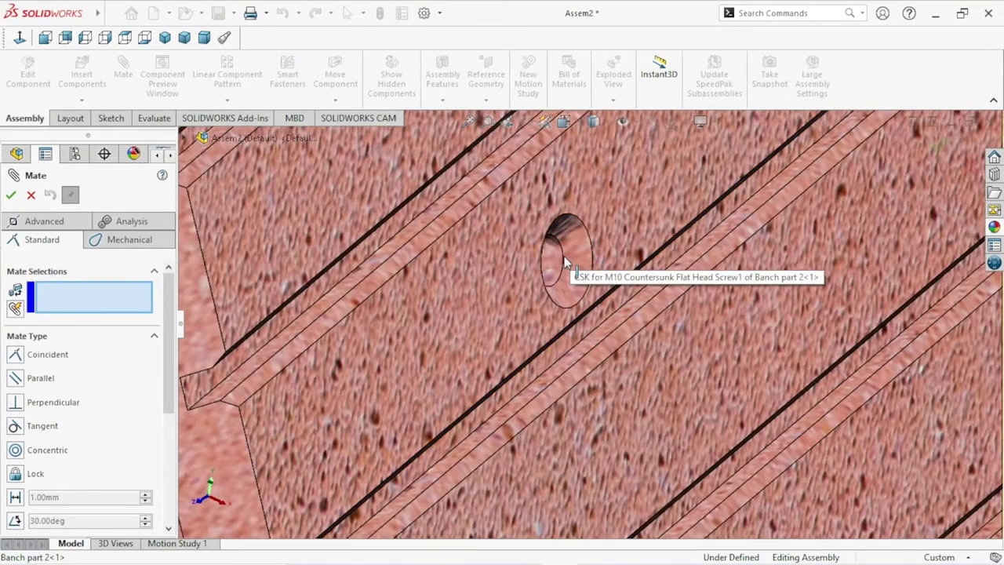
{"action": "left_click", "coordinate": [567, 262]}
{"action": "scroll", "coordinate": [565, 267], "scroll_direction": "up", "scroll_amount": 2}
{"action": "scroll", "coordinate": [568, 361], "scroll_direction": "up", "scroll_amount": 2}
{"action": "scroll", "coordinate": [565, 366], "scroll_direction": "up", "scroll_amount": 2}
{"action": "scroll", "coordinate": [567, 369], "scroll_direction": "up", "scroll_amount": 2}
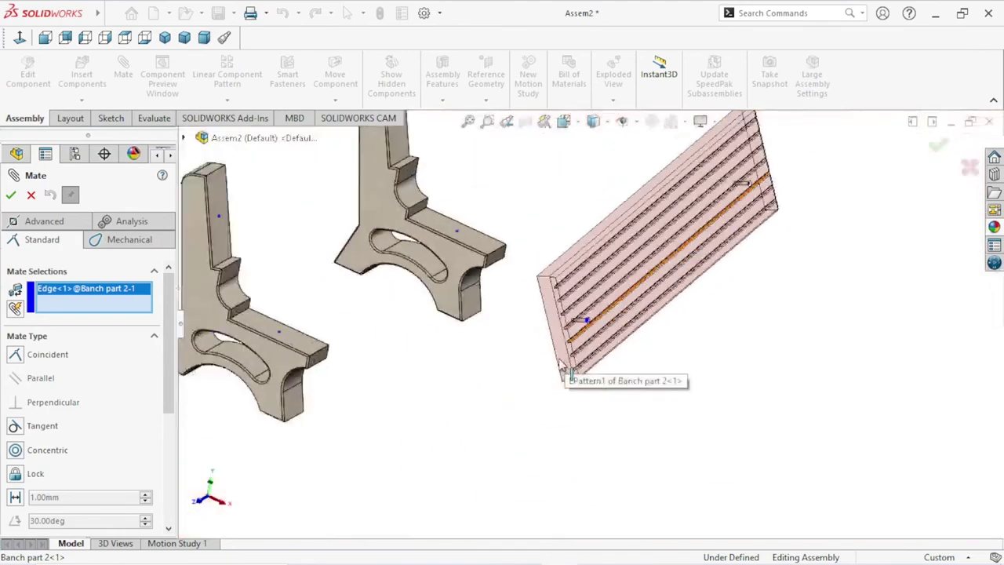
{"action": "scroll", "coordinate": [561, 366], "scroll_direction": "up", "scroll_amount": 1}
{"action": "scroll", "coordinate": [376, 286], "scroll_direction": "down", "scroll_amount": 3}
{"action": "scroll", "coordinate": [353, 232], "scroll_direction": "down", "scroll_amount": 2}
{"action": "scroll", "coordinate": [410, 259], "scroll_direction": "down", "scroll_amount": 2}
{"action": "scroll", "coordinate": [413, 226], "scroll_direction": "down", "scroll_amount": 2}
{"action": "scroll", "coordinate": [486, 221], "scroll_direction": "down", "scroll_amount": 2}
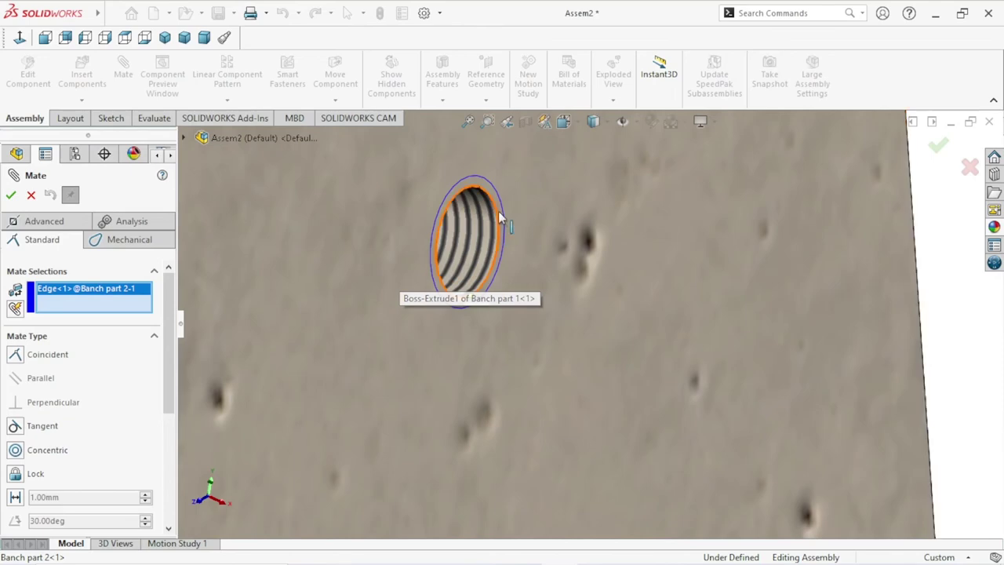
{"action": "left_click", "coordinate": [498, 211]}
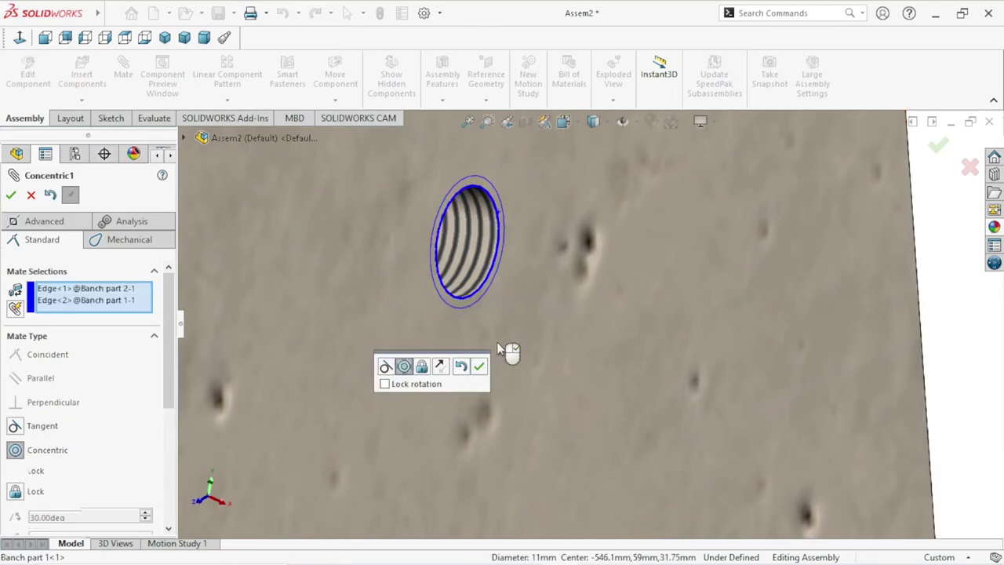
{"action": "scroll", "coordinate": [549, 375], "scroll_direction": "up", "scroll_amount": 3}
{"action": "scroll", "coordinate": [573, 385], "scroll_direction": "up", "scroll_amount": 2}
{"action": "scroll", "coordinate": [604, 394], "scroll_direction": "up", "scroll_amount": 2}
{"action": "scroll", "coordinate": [632, 400], "scroll_direction": "up", "scroll_amount": 2}
{"action": "mouse_move", "coordinate": [735, 418]}
{"action": "middle_mouse_down"}
{"action": "mouse_move", "coordinate": [770, 357]}
{"action": "mouse_move", "coordinate": [549, 400]}
{"action": "middle_mouse_up"}
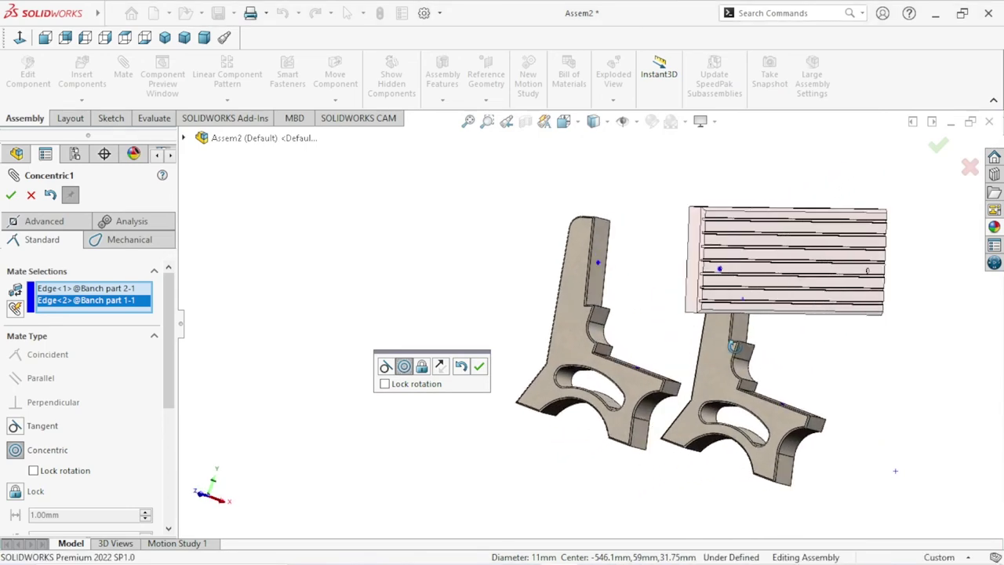
{"action": "left_click", "coordinate": [479, 367]}
- Mate the second plank hole concentric with the matching leg hole
{"action": "scroll", "coordinate": [746, 278], "scroll_direction": "down", "scroll_amount": 3}
{"action": "scroll", "coordinate": [731, 288], "scroll_direction": "down", "scroll_amount": 3}
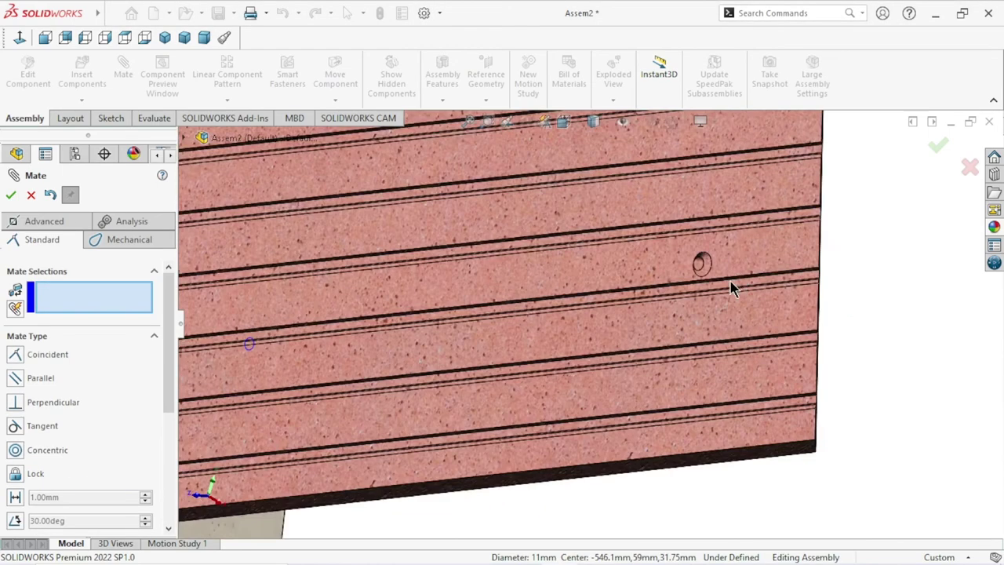
{"action": "scroll", "coordinate": [637, 267], "scroll_direction": "down", "scroll_amount": 2}
{"action": "left_click", "coordinate": [632, 252]}
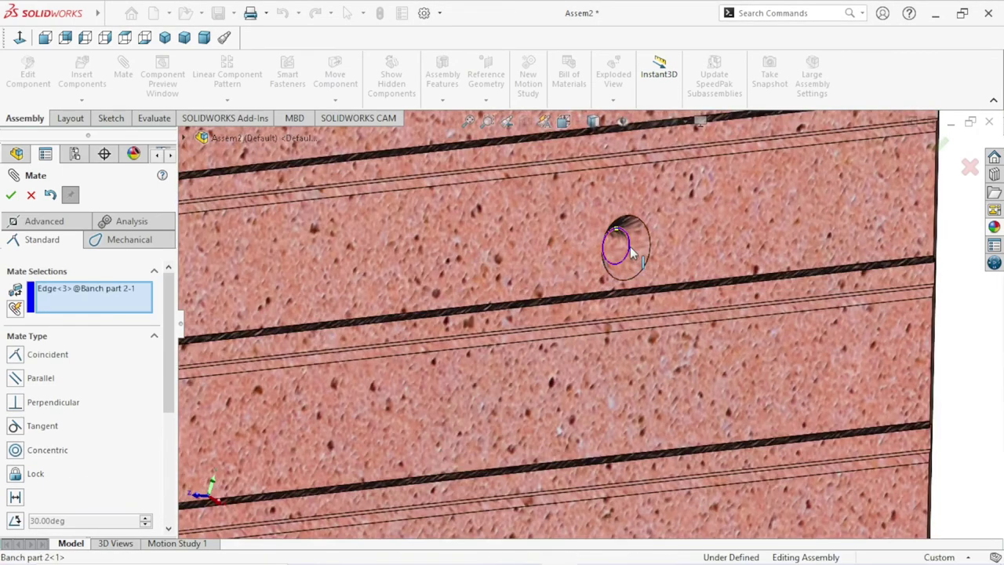
{"action": "scroll", "coordinate": [628, 332], "scroll_direction": "up", "scroll_amount": 5}
{"action": "scroll", "coordinate": [617, 342], "scroll_direction": "up", "scroll_amount": 3}
{"action": "scroll", "coordinate": [588, 385], "scroll_direction": "up", "scroll_amount": 1}
{"action": "scroll", "coordinate": [522, 384], "scroll_direction": "down", "scroll_amount": 3}
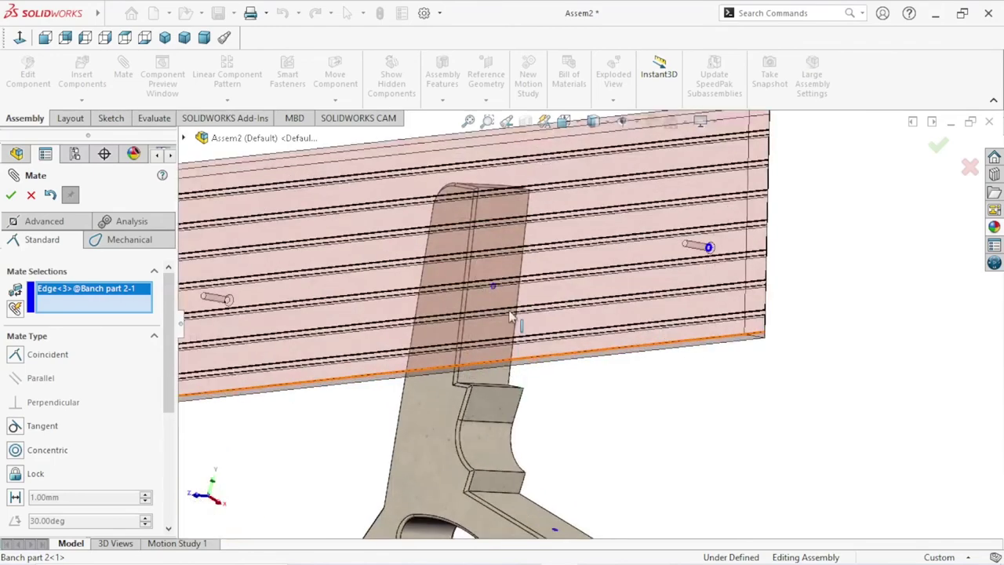
{"action": "scroll", "coordinate": [514, 325], "scroll_direction": "down", "scroll_amount": 3}
{"action": "scroll", "coordinate": [503, 255], "scroll_direction": "down", "scroll_amount": 3}
{"action": "scroll", "coordinate": [514, 251], "scroll_direction": "down", "scroll_amount": 4}
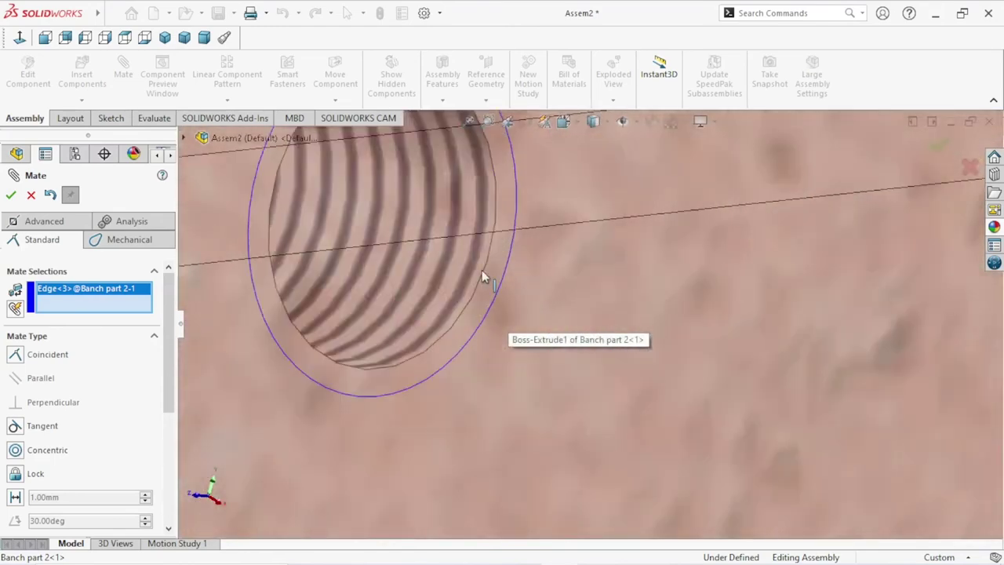
{"action": "left_click", "coordinate": [482, 276]}
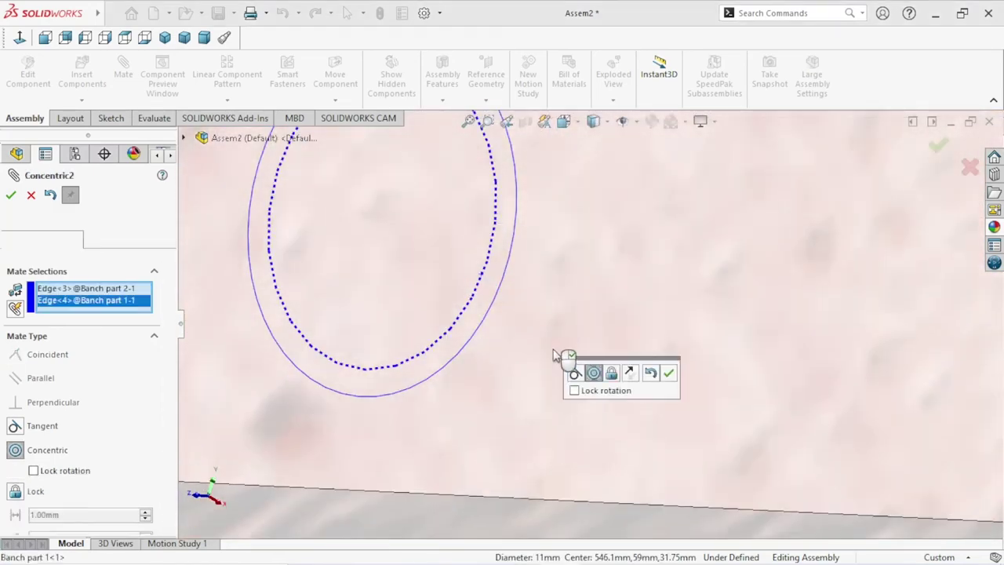
{"action": "scroll", "coordinate": [557, 356], "scroll_direction": "up", "scroll_amount": 5}
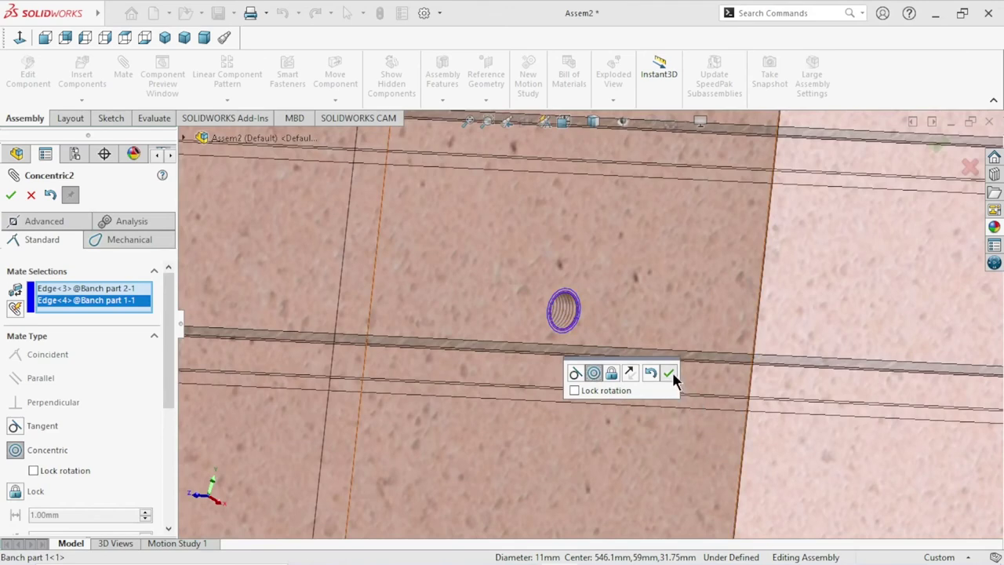
{"action": "left_click", "coordinate": [669, 373]}
- Select the backrest plank face for a flush mate with the leg
{"action": "scroll", "coordinate": [628, 422], "scroll_direction": "up", "scroll_amount": 5}
{"action": "scroll", "coordinate": [628, 416], "scroll_direction": "up", "scroll_amount": 3}
{"action": "scroll", "coordinate": [637, 416], "scroll_direction": "up", "scroll_amount": 2}
{"action": "scroll", "coordinate": [600, 395], "scroll_direction": "down", "scroll_amount": 5}
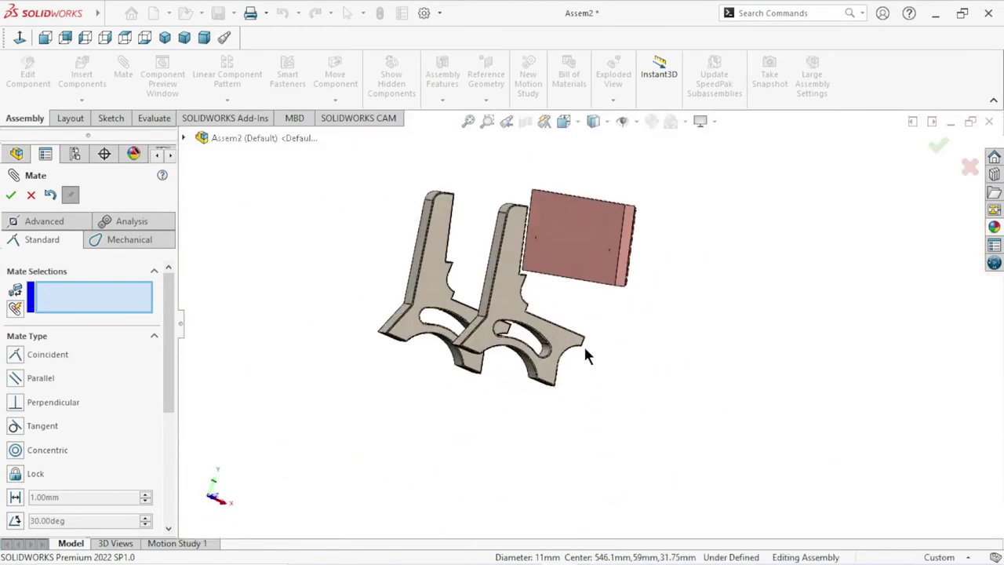
{"action": "left_click", "coordinate": [580, 247]}
- Mate the leg face coincident with the backrest face so they sit flush
{"action": "scroll", "coordinate": [608, 339], "scroll_direction": "up", "scroll_amount": 4}
{"action": "middle_click_drag", "start_coordinate": [608, 338], "coordinate": [510, 289]}
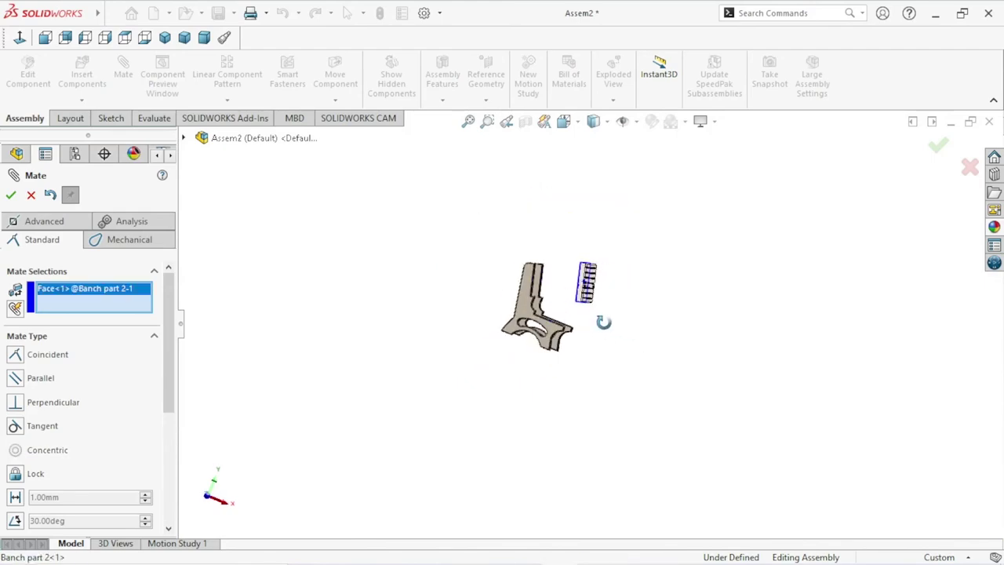
{"action": "scroll", "coordinate": [512, 291], "scroll_direction": "down", "scroll_amount": 1}
{"action": "scroll", "coordinate": [526, 302], "scroll_direction": "down", "scroll_amount": 4}
{"action": "left_click", "coordinate": [549, 295]}
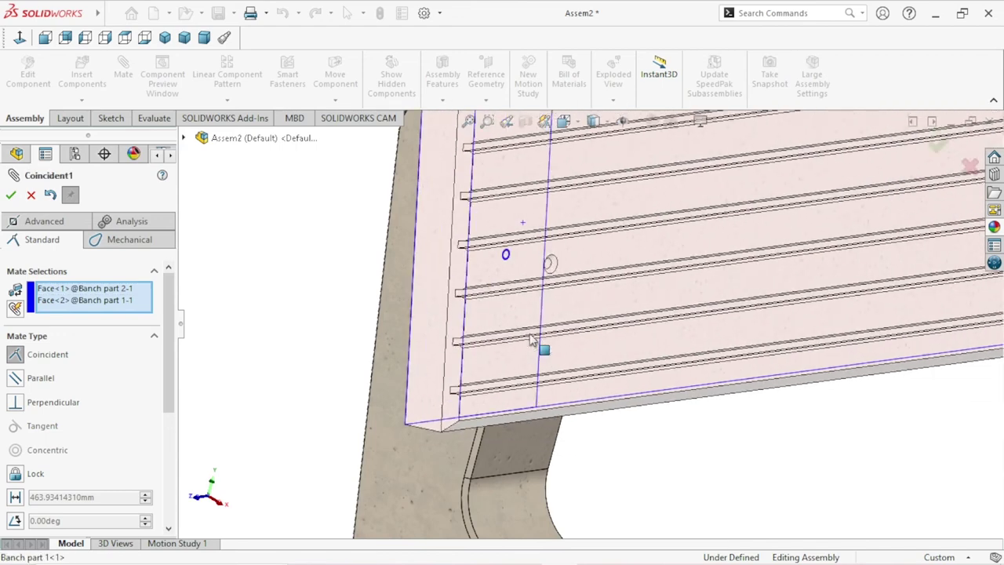
{"action": "scroll", "coordinate": [670, 400], "scroll_direction": "up", "scroll_amount": 5}
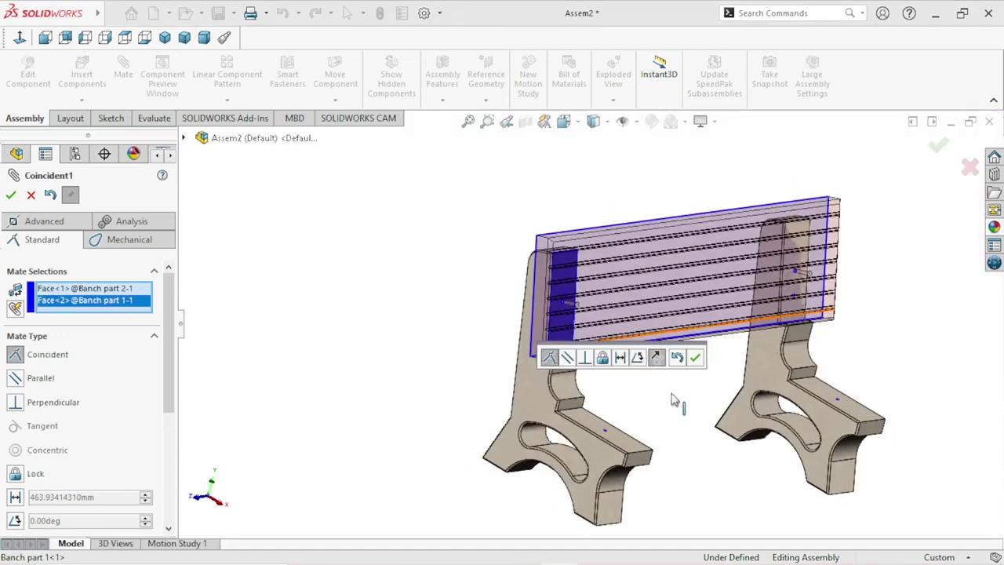
{"action": "left_click", "coordinate": [695, 357]}
{"action": "scroll", "coordinate": [636, 400], "scroll_direction": "up", "scroll_amount": 3}
- Orbit around the bench to inspect the mated backrest, then close Mate
{"action": "mouse_move", "coordinate": [661, 392]}
{"action": "middle_mouse_down"}
{"action": "mouse_move", "coordinate": [706, 335]}
{"action": "mouse_move", "coordinate": [746, 340]}
{"action": "mouse_move", "coordinate": [596, 376]}
{"action": "middle_mouse_up"}
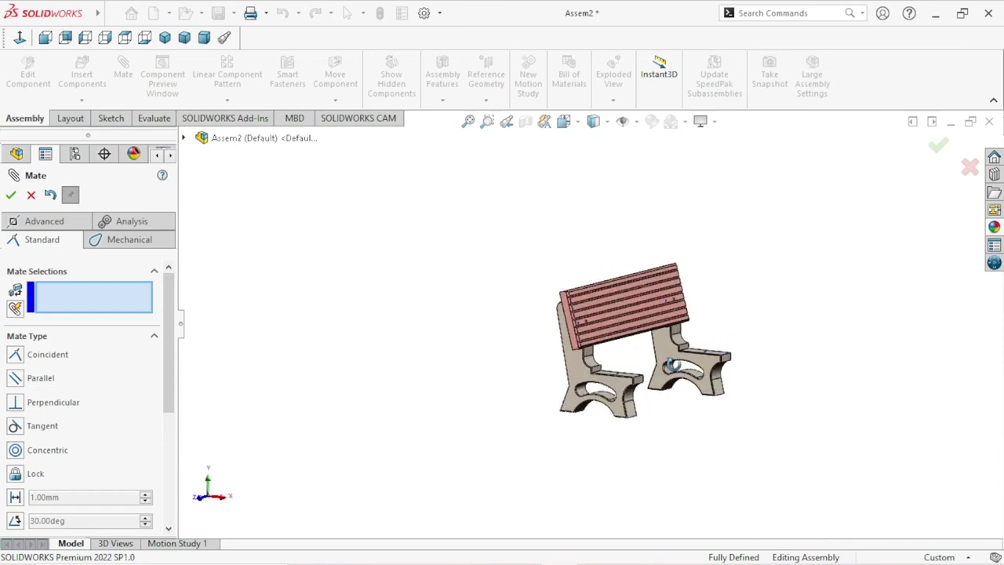
{"action": "scroll", "coordinate": [580, 373], "scroll_direction": "down", "scroll_amount": 3}
{"action": "scroll", "coordinate": [577, 368], "scroll_direction": "down", "scroll_amount": 5}
{"action": "scroll", "coordinate": [576, 368], "scroll_direction": "up", "scroll_amount": 5}
{"action": "mouse_move", "coordinate": [567, 365]}
{"action": "middle_mouse_down"}
{"action": "mouse_move", "coordinate": [596, 320]}
{"action": "mouse_move", "coordinate": [592, 332]}
{"action": "mouse_move", "coordinate": [553, 309]}
{"action": "middle_mouse_up"}
{"action": "scroll", "coordinate": [551, 309], "scroll_direction": "down", "scroll_amount": 5}
{"action": "scroll", "coordinate": [556, 304], "scroll_direction": "up", "scroll_amount": 5}
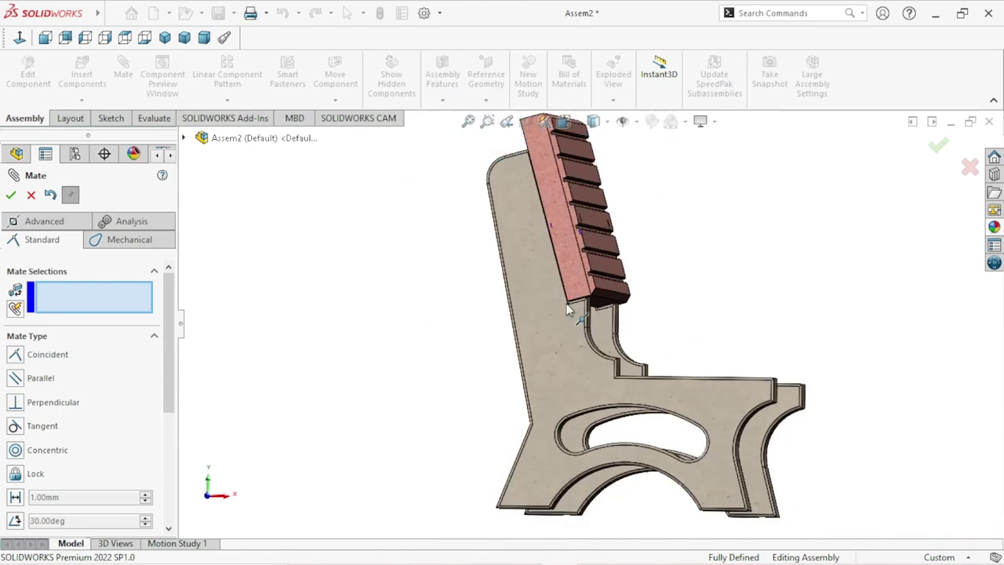
{"action": "scroll", "coordinate": [628, 321], "scroll_direction": "up", "scroll_amount": 2}
{"action": "scroll", "coordinate": [643, 373], "scroll_direction": "down", "scroll_amount": 2}
{"action": "scroll", "coordinate": [652, 376], "scroll_direction": "up", "scroll_amount": 2}
{"action": "mouse_move", "coordinate": [664, 388]}
{"action": "middle_mouse_down"}
{"action": "mouse_move", "coordinate": [699, 314]}
{"action": "mouse_move", "coordinate": [278, 400]}
{"action": "middle_mouse_up"}
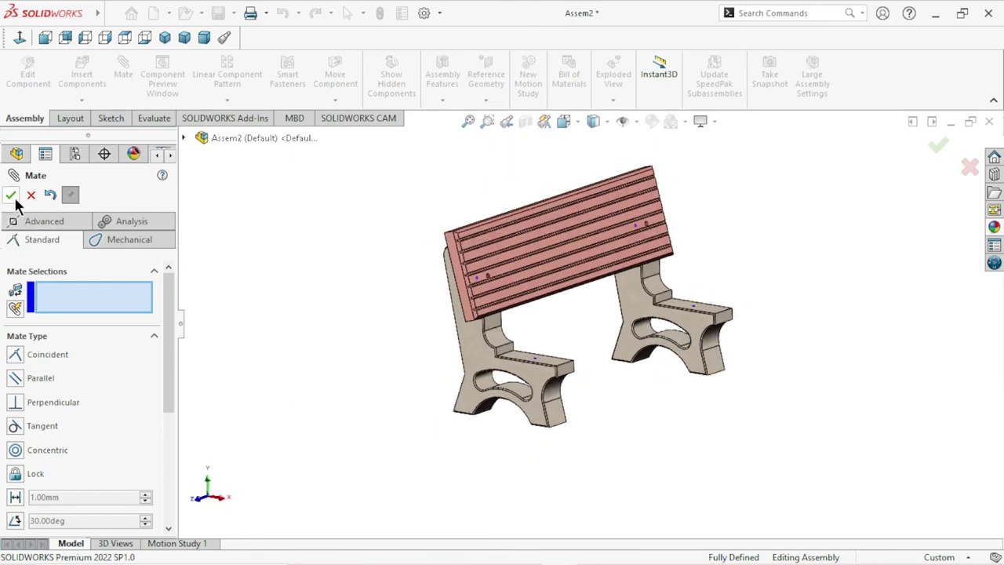
{"action": "key", "text": "Escape"}
- Ctrl-drag a copy of the red slotted backrest plank beside the bench
{"action": "scroll", "coordinate": [628, 337], "scroll_direction": "up", "scroll_amount": 2}
{"action": "scroll", "coordinate": [651, 318], "scroll_direction": "down", "scroll_amount": 1}
{"action": "scroll", "coordinate": [639, 361], "scroll_direction": "down", "scroll_amount": 2}
{"action": "middle_click_drag", "start_coordinate": [639, 362], "coordinate": [751, 300]}
{"action": "mouse_move", "coordinate": [735, 367]}
{"action": "middle_mouse_down"}
{"action": "mouse_move", "coordinate": [719, 363]}
{"action": "mouse_move", "coordinate": [634, 246]}
{"action": "middle_mouse_up"}
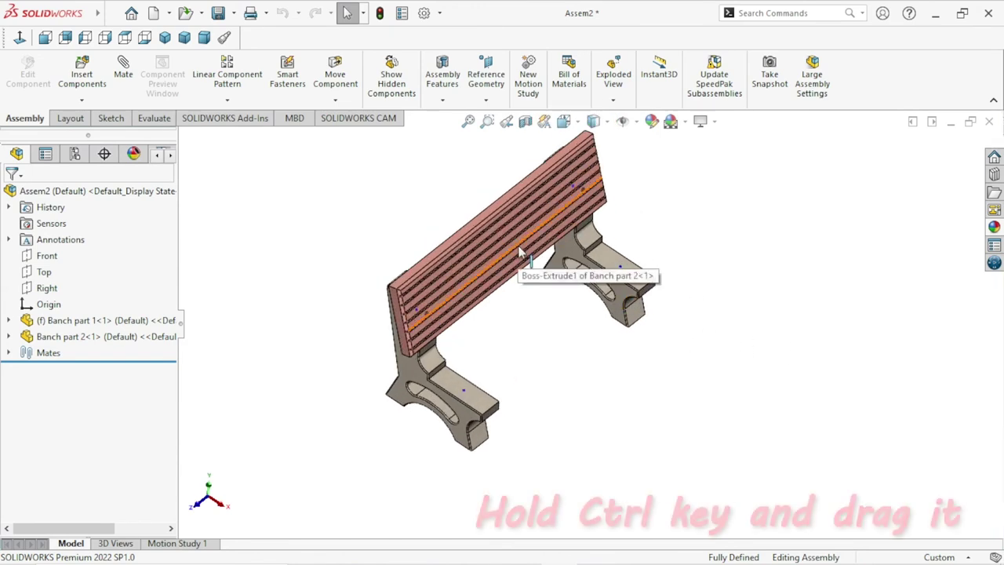
{"action": "left_click_drag", "start_coordinate": [510, 250], "coordinate": [753, 291], "text": "ctrl"}
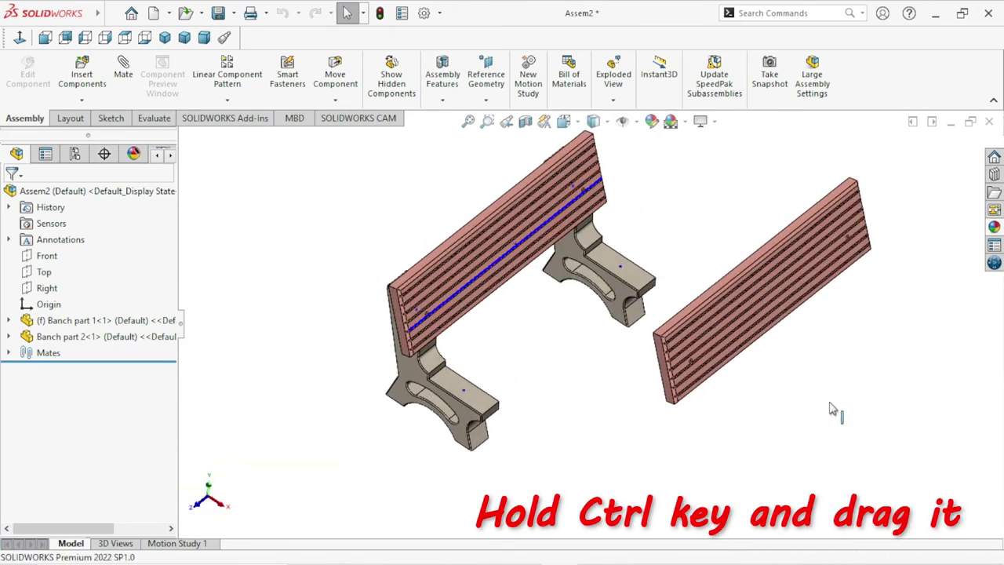
- Rotate the copied plank, Banch part 2<4>, to lie flat for the seat
{"action": "left_click", "coordinate": [335, 100]}
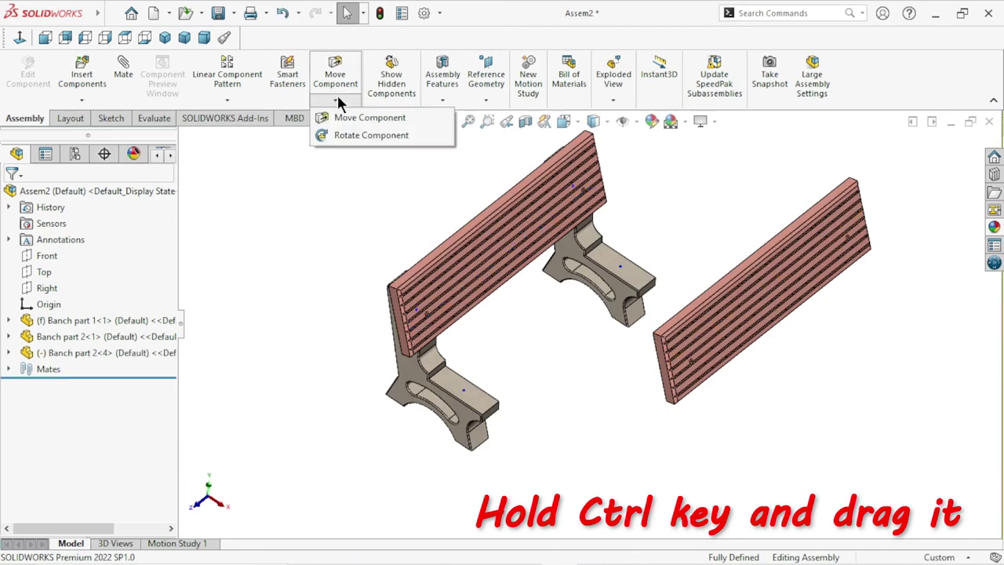
{"action": "left_click", "coordinate": [345, 137]}
{"action": "mouse_move", "coordinate": [829, 272]}
{"action": "left_mouse_down"}
{"action": "mouse_move", "coordinate": [826, 186]}
{"action": "mouse_move", "coordinate": [836, 344]}
{"action": "left_mouse_up"}
{"action": "mouse_move", "coordinate": [828, 269]}
{"action": "left_mouse_down"}
{"action": "mouse_move", "coordinate": [811, 236]}
{"action": "mouse_move", "coordinate": [683, 287]}
{"action": "mouse_move", "coordinate": [767, 419]}
{"action": "mouse_move", "coordinate": [763, 271]}
{"action": "mouse_move", "coordinate": [708, 230]}
{"action": "mouse_move", "coordinate": [711, 277]}
{"action": "mouse_move", "coordinate": [757, 230]}
{"action": "mouse_move", "coordinate": [706, 225]}
{"action": "mouse_move", "coordinate": [749, 267]}
{"action": "mouse_move", "coordinate": [782, 224]}
{"action": "mouse_move", "coordinate": [733, 208]}
{"action": "mouse_move", "coordinate": [783, 317]}
{"action": "left_mouse_up"}
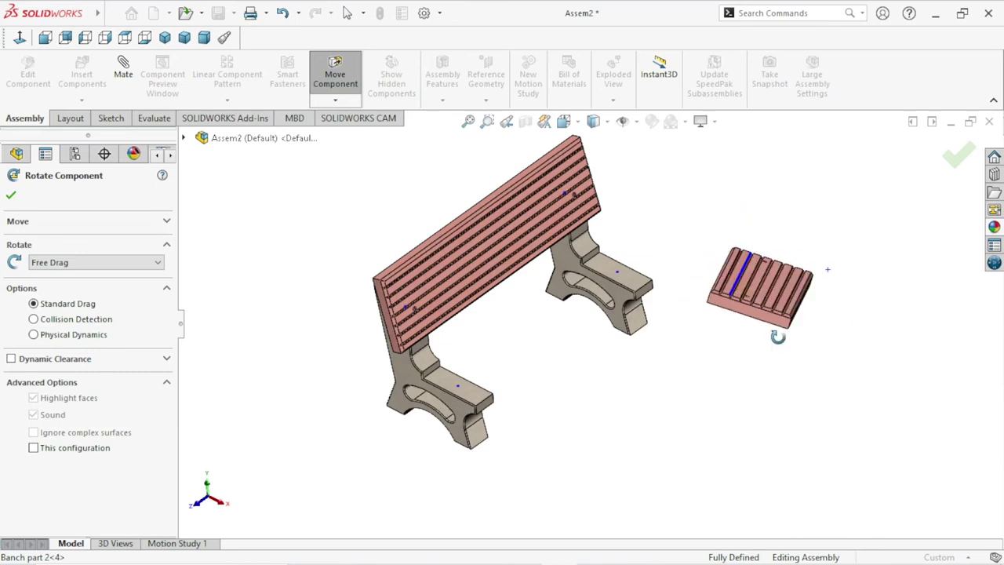
{"action": "scroll", "coordinate": [744, 299], "scroll_direction": "down", "scroll_amount": 3}
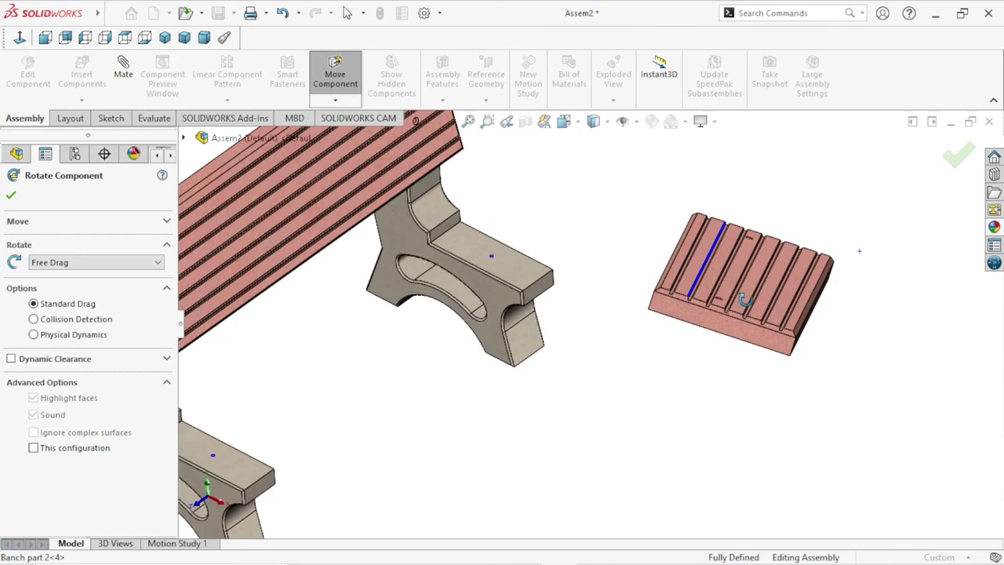
{"action": "left_click", "coordinate": [14, 196]}
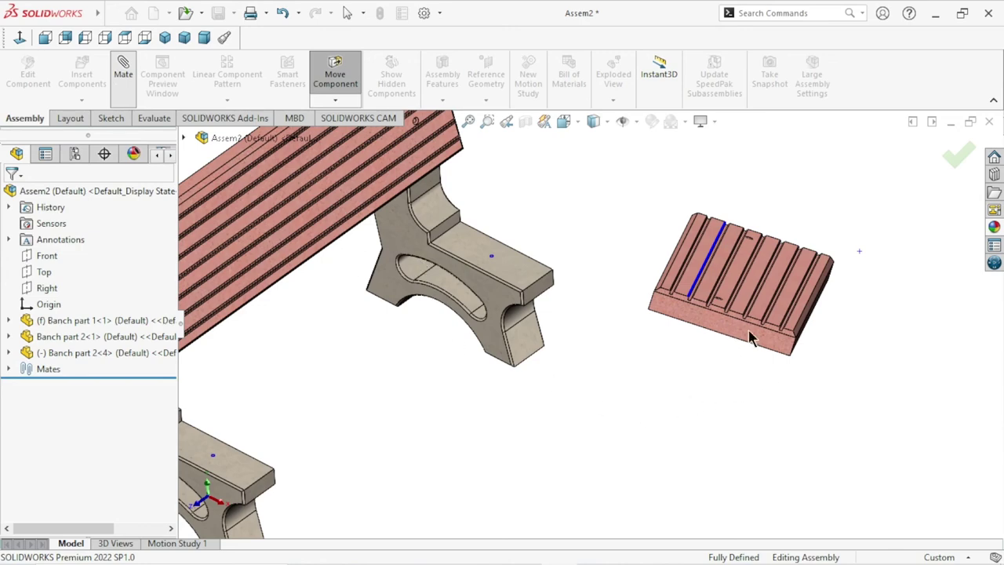
{"action": "scroll", "coordinate": [711, 306], "scroll_direction": "down", "scroll_amount": 3}
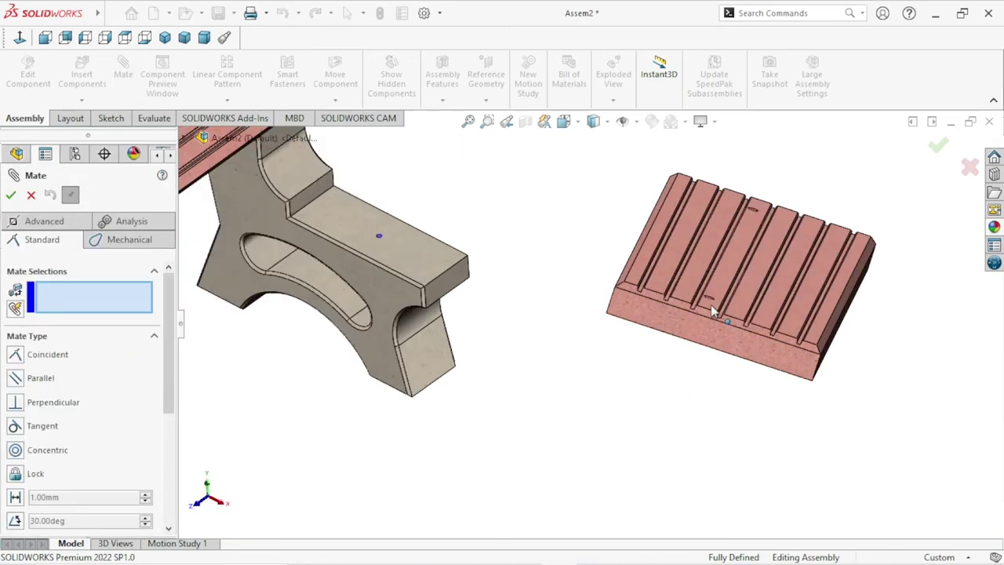
- Mate the seat plank's first hole concentric with the leg's tapped hole
{"action": "scroll", "coordinate": [709, 314], "scroll_direction": "down", "scroll_amount": 4}
{"action": "scroll", "coordinate": [710, 317], "scroll_direction": "down", "scroll_amount": 2}
{"action": "middle_click_drag", "start_coordinate": [619, 306], "coordinate": [624, 373]}
{"action": "left_click", "coordinate": [604, 293]}
{"action": "scroll", "coordinate": [600, 392], "scroll_direction": "up", "scroll_amount": 4}
{"action": "scroll", "coordinate": [594, 388], "scroll_direction": "up", "scroll_amount": 5}
{"action": "scroll", "coordinate": [542, 423], "scroll_direction": "up", "scroll_amount": 3}
{"action": "middle_click_drag", "start_coordinate": [516, 430], "coordinate": [538, 348]}
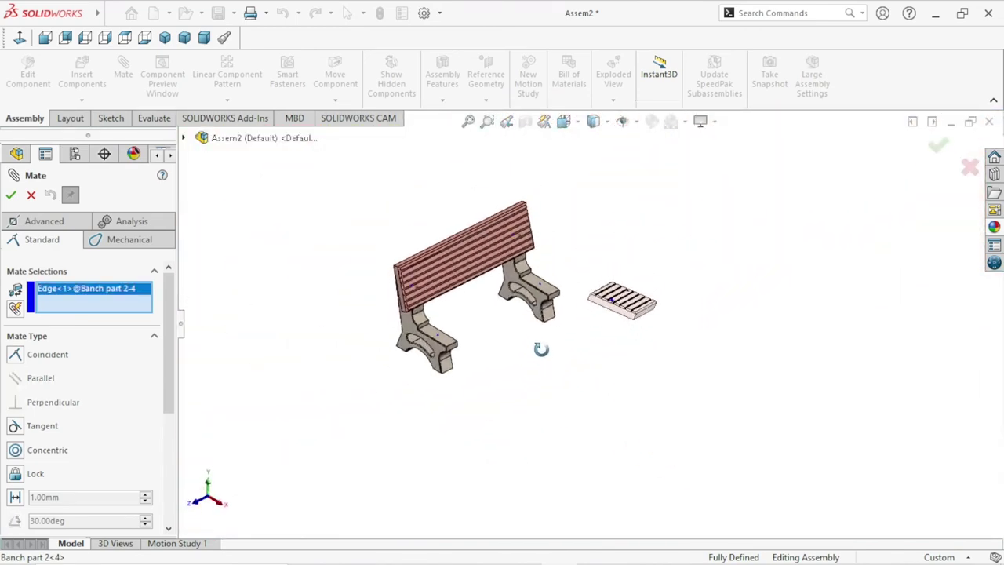
{"action": "scroll", "coordinate": [457, 345], "scroll_direction": "down", "scroll_amount": 2}
{"action": "scroll", "coordinate": [470, 318], "scroll_direction": "down", "scroll_amount": 4}
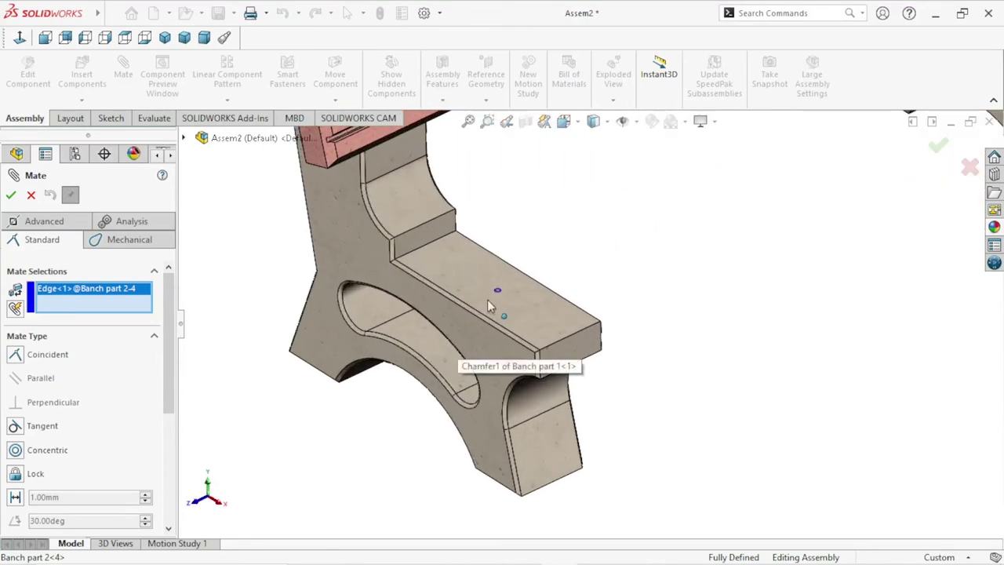
{"action": "scroll", "coordinate": [526, 294], "scroll_direction": "down", "scroll_amount": 3}
{"action": "scroll", "coordinate": [538, 300], "scroll_direction": "down", "scroll_amount": 3}
{"action": "scroll", "coordinate": [511, 310], "scroll_direction": "down", "scroll_amount": 3}
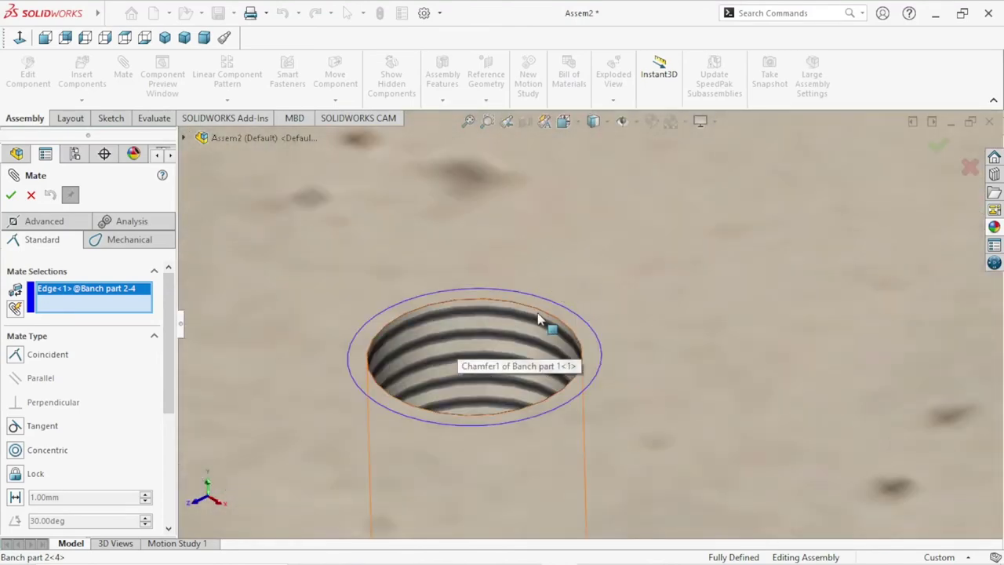
{"action": "left_click", "coordinate": [540, 315]}
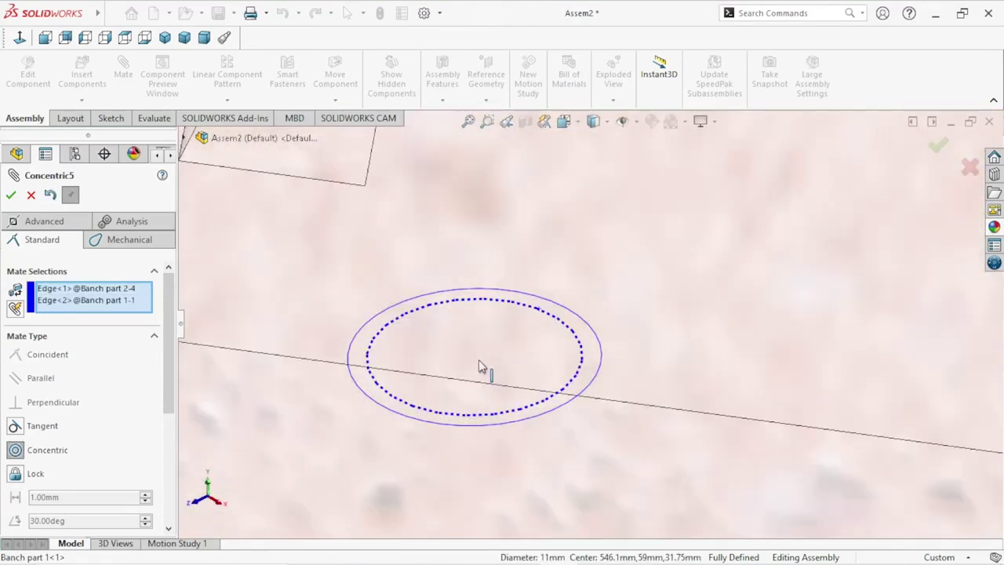
{"action": "scroll", "coordinate": [502, 365], "scroll_direction": "up", "scroll_amount": 3}
{"action": "scroll", "coordinate": [502, 362], "scroll_direction": "up", "scroll_amount": 4}
{"action": "scroll", "coordinate": [533, 364], "scroll_direction": "up", "scroll_amount": 3}
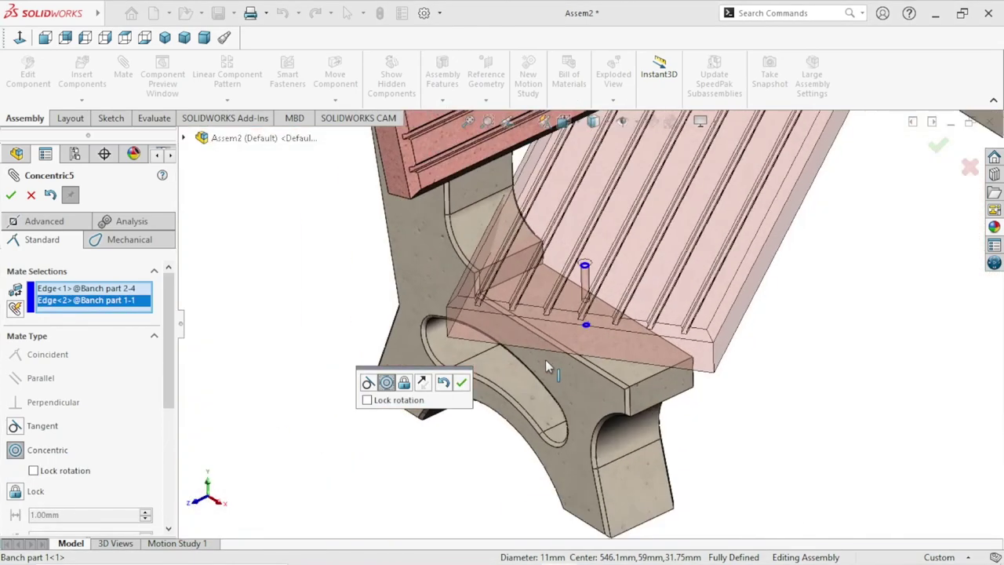
{"action": "scroll", "coordinate": [612, 349], "scroll_direction": "up", "scroll_amount": 2}
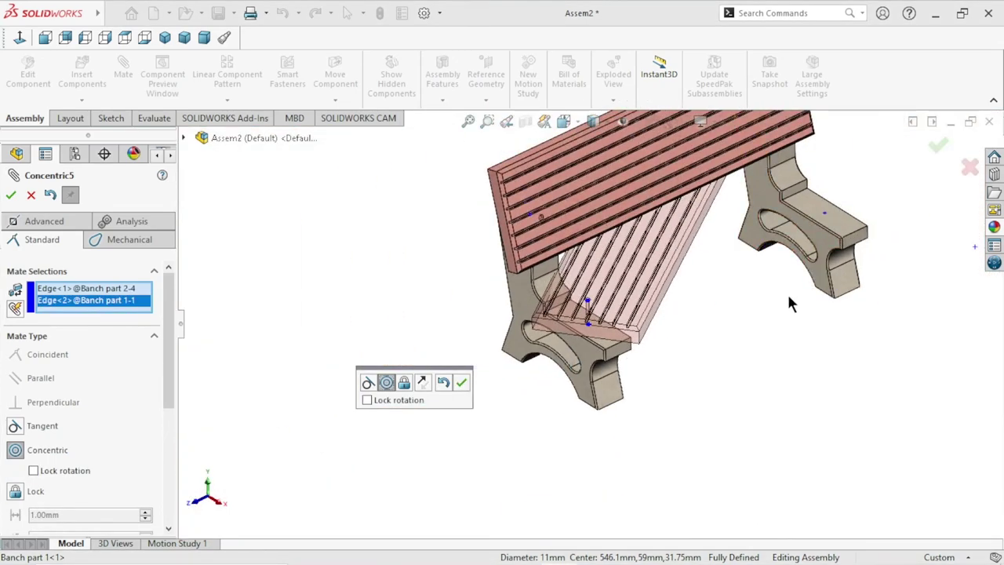
{"action": "scroll", "coordinate": [781, 290], "scroll_direction": "up", "scroll_amount": 2}
{"action": "left_click", "coordinate": [462, 382]}
- Add a second concentric mate between the seat plank's other hole and the matching leg hole
{"action": "mouse_move", "coordinate": [695, 290]}
{"action": "middle_mouse_down"}
{"action": "mouse_move", "coordinate": [721, 325]}
{"action": "mouse_move", "coordinate": [639, 214]}
{"action": "middle_mouse_up"}
{"action": "scroll", "coordinate": [636, 220], "scroll_direction": "down", "scroll_amount": 2}
{"action": "scroll", "coordinate": [564, 283], "scroll_direction": "down", "scroll_amount": 3}
{"action": "scroll", "coordinate": [441, 270], "scroll_direction": "down", "scroll_amount": 3}
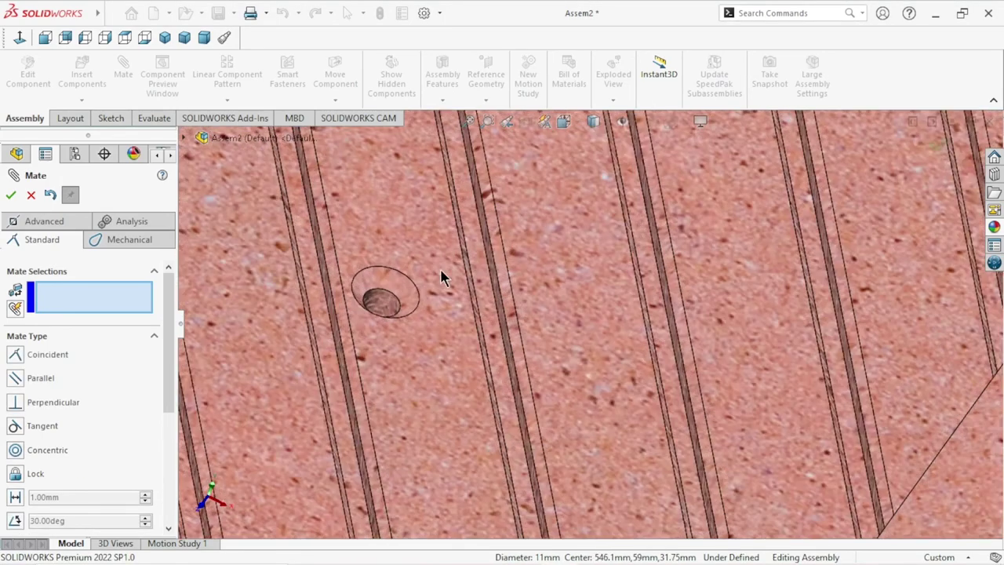
{"action": "left_click", "coordinate": [385, 295]}
{"action": "scroll", "coordinate": [413, 315], "scroll_direction": "up", "scroll_amount": 1}
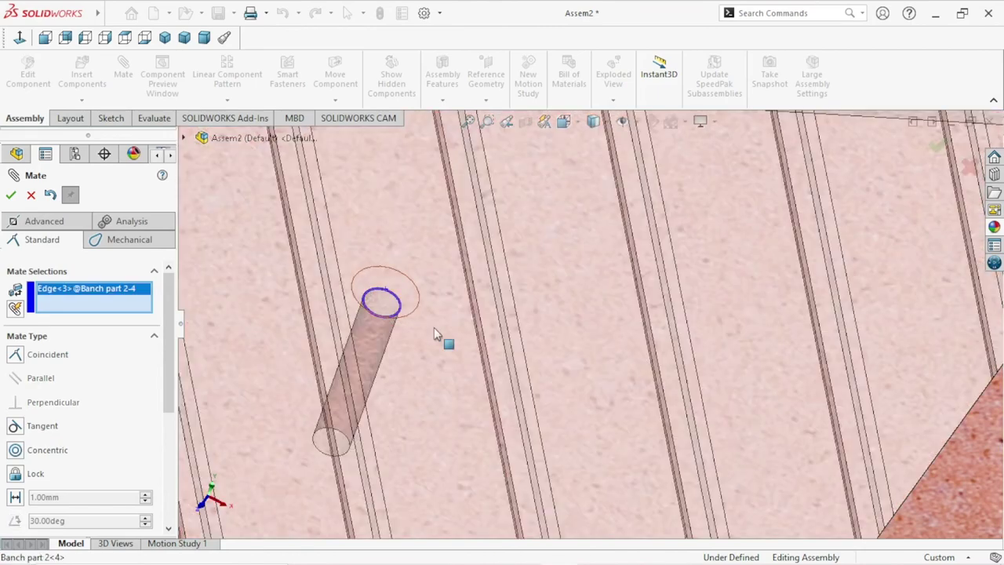
{"action": "scroll", "coordinate": [463, 333], "scroll_direction": "up", "scroll_amount": 1}
{"action": "scroll", "coordinate": [622, 338], "scroll_direction": "up", "scroll_amount": 1}
{"action": "scroll", "coordinate": [760, 371], "scroll_direction": "down", "scroll_amount": 3}
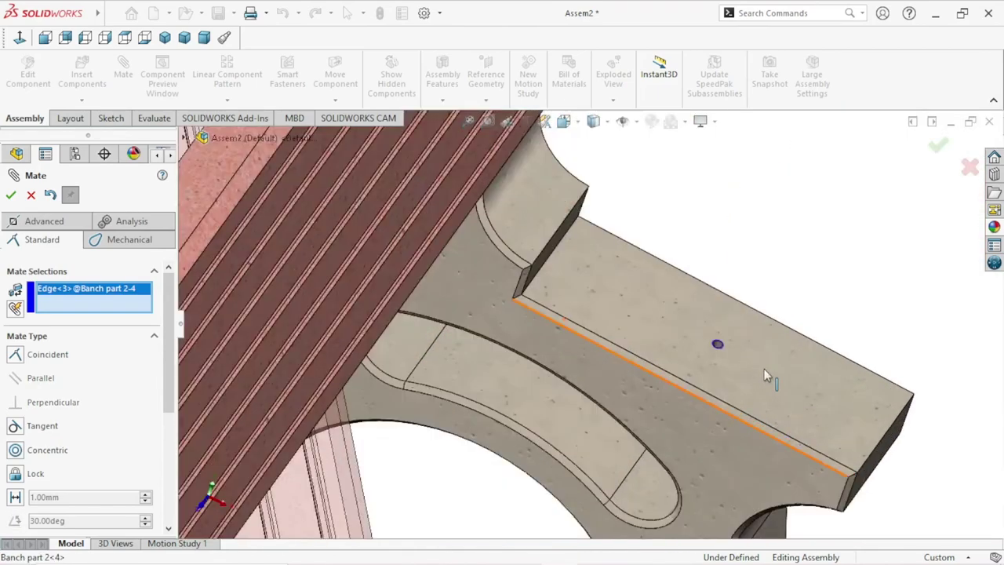
{"action": "scroll", "coordinate": [696, 342], "scroll_direction": "down", "scroll_amount": 3}
{"action": "scroll", "coordinate": [627, 278], "scroll_direction": "down", "scroll_amount": 2}
{"action": "scroll", "coordinate": [627, 280], "scroll_direction": "down", "scroll_amount": 2}
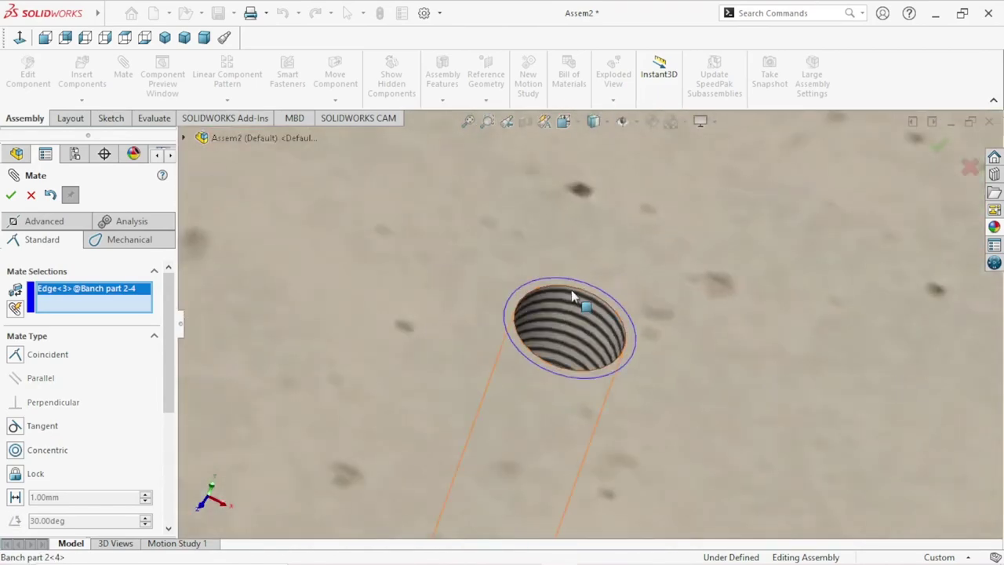
{"action": "left_click", "coordinate": [573, 292]}
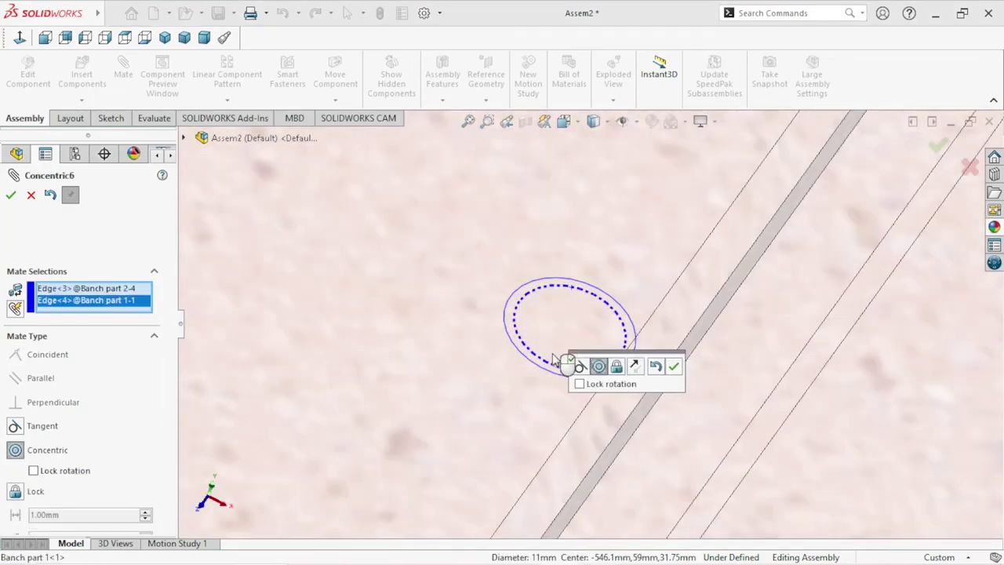
{"action": "scroll", "coordinate": [581, 366], "scroll_direction": "up", "scroll_amount": 3}
{"action": "left_click", "coordinate": [671, 369]}
- Make the seat plank's underside coincident with the leg's top face and finish mating
{"action": "scroll", "coordinate": [517, 441], "scroll_direction": "up", "scroll_amount": 3}
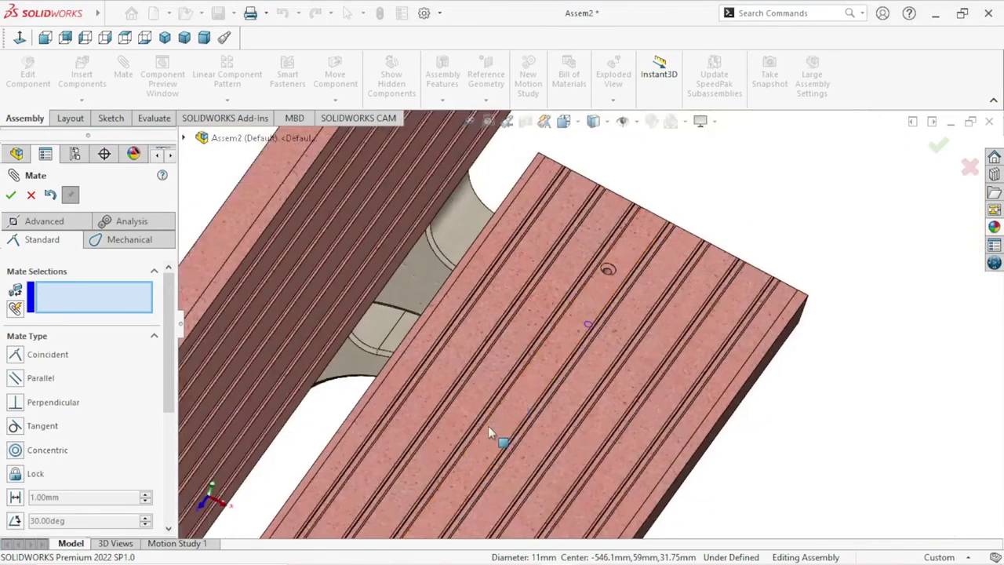
{"action": "scroll", "coordinate": [502, 439], "scroll_direction": "up", "scroll_amount": 2}
{"action": "scroll", "coordinate": [513, 502], "scroll_direction": "up", "scroll_amount": 2}
{"action": "scroll", "coordinate": [542, 440], "scroll_direction": "up", "scroll_amount": 3}
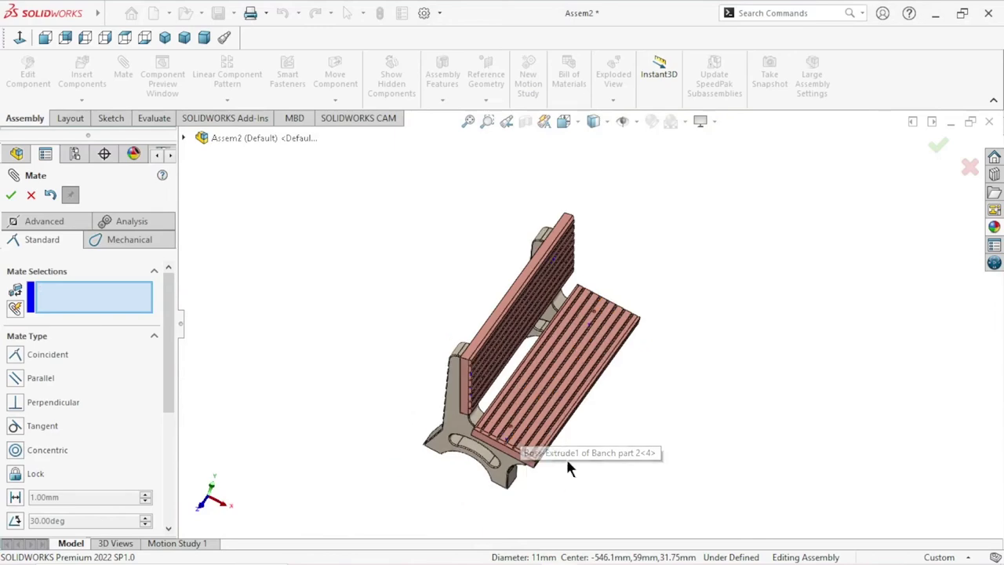
{"action": "mouse_move", "coordinate": [547, 446]}
{"action": "middle_mouse_down"}
{"action": "mouse_move", "coordinate": [605, 444]}
{"action": "mouse_move", "coordinate": [623, 321]}
{"action": "mouse_move", "coordinate": [547, 375]}
{"action": "middle_mouse_up"}
{"action": "scroll", "coordinate": [546, 375], "scroll_direction": "down", "scroll_amount": 5}
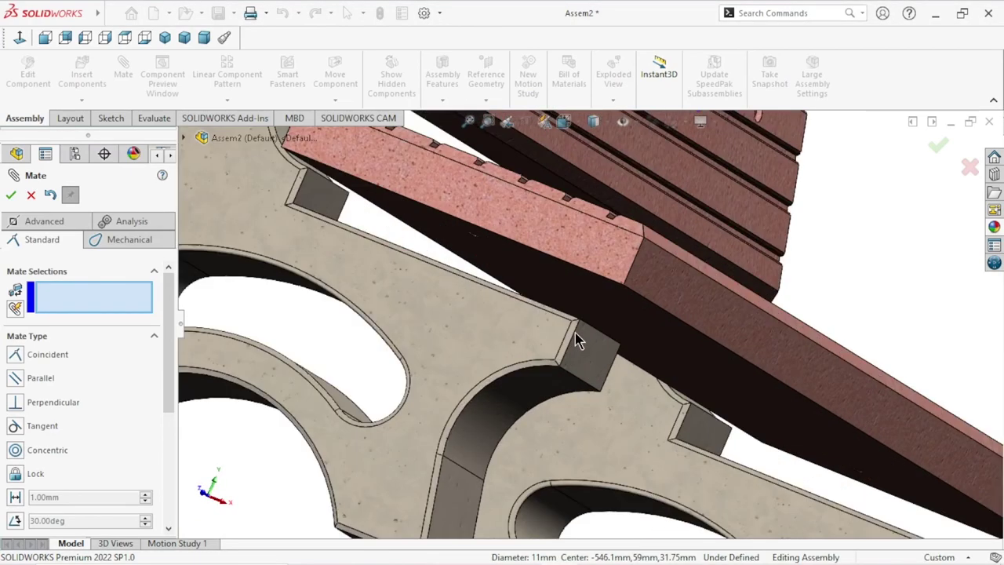
{"action": "left_click", "coordinate": [669, 346]}
{"action": "scroll", "coordinate": [580, 357], "scroll_direction": "up", "scroll_amount": 3}
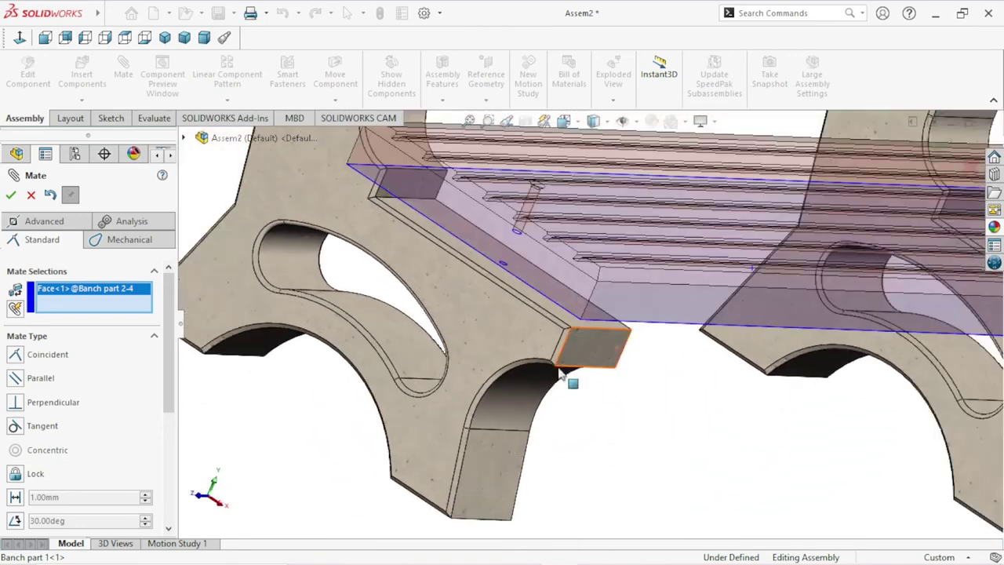
{"action": "scroll", "coordinate": [559, 374], "scroll_direction": "down", "scroll_amount": 3}
{"action": "left_click", "coordinate": [534, 306]}
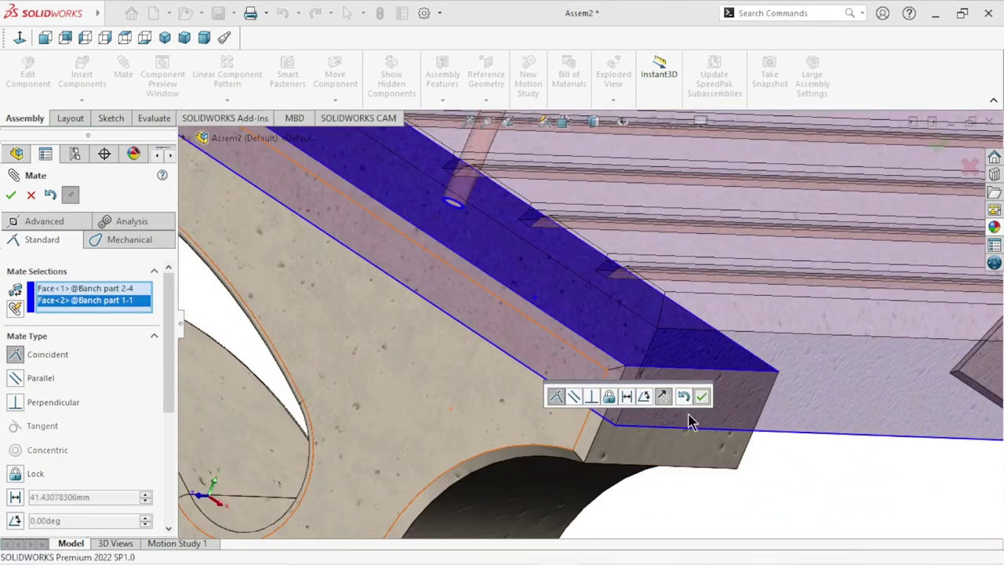
{"action": "left_click", "coordinate": [702, 397]}
{"action": "scroll", "coordinate": [558, 416], "scroll_direction": "up", "scroll_amount": 5}
{"action": "middle_click_drag", "start_coordinate": [682, 379], "coordinate": [728, 372]}
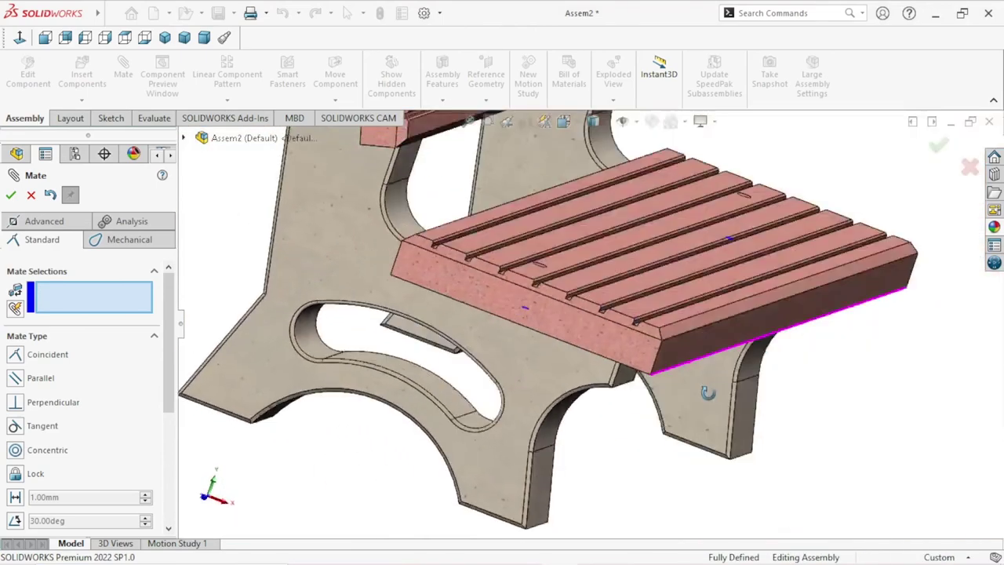
{"action": "scroll", "coordinate": [605, 402], "scroll_direction": "up", "scroll_amount": 5}
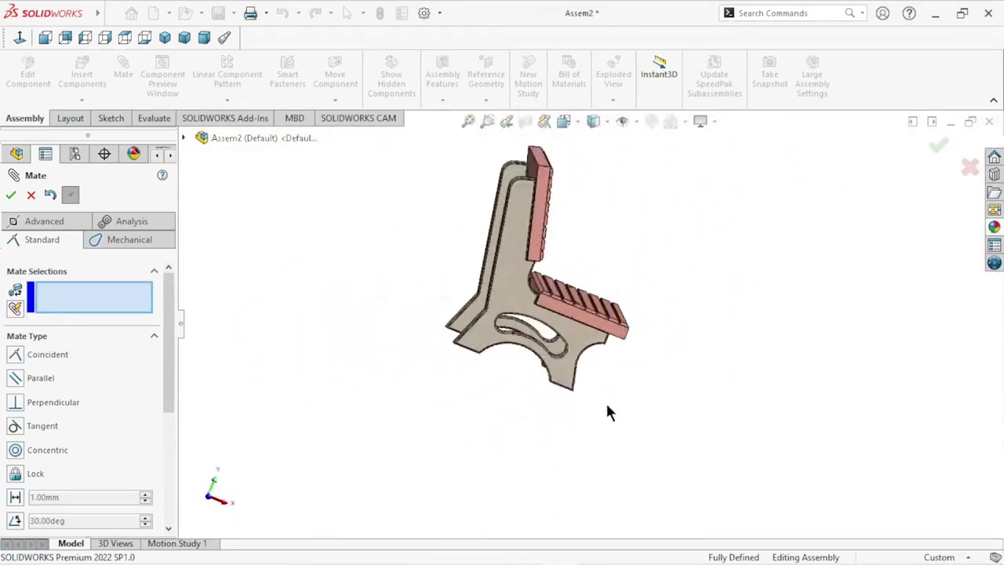
{"action": "key", "text": "Escape"}
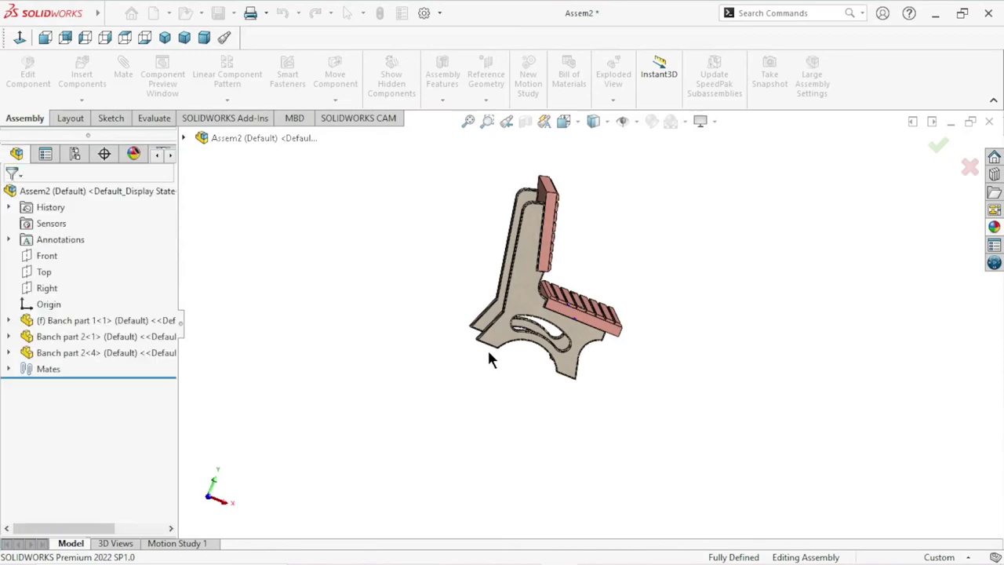
{"action": "scroll", "coordinate": [601, 309], "scroll_direction": "down", "scroll_amount": 3}
{"action": "mouse_move", "coordinate": [601, 309]}
{"action": "middle_mouse_down"}
{"action": "mouse_move", "coordinate": [674, 304]}
{"action": "mouse_move", "coordinate": [415, 360]}
{"action": "middle_mouse_up"}
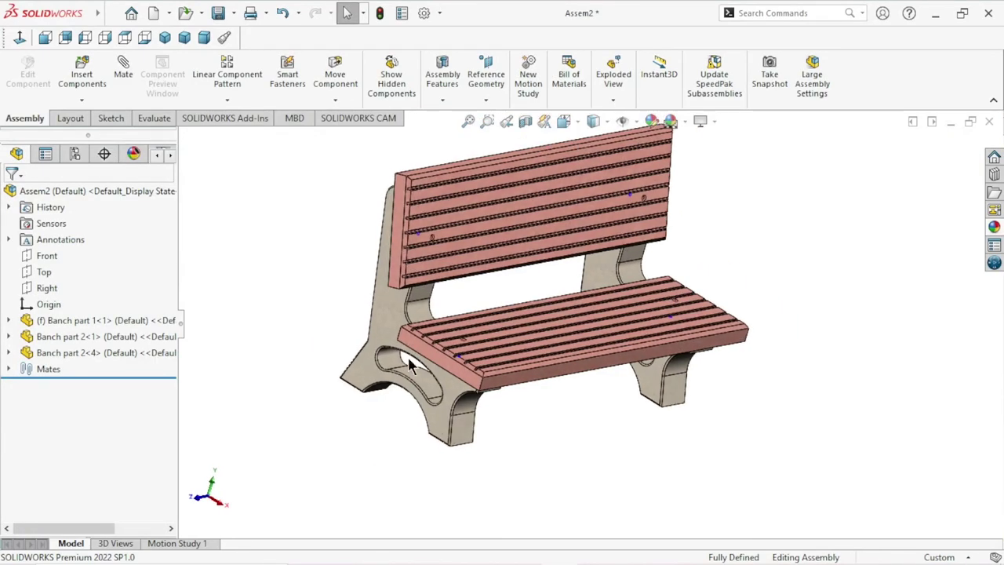
{"action": "left_click", "coordinate": [386, 315]}
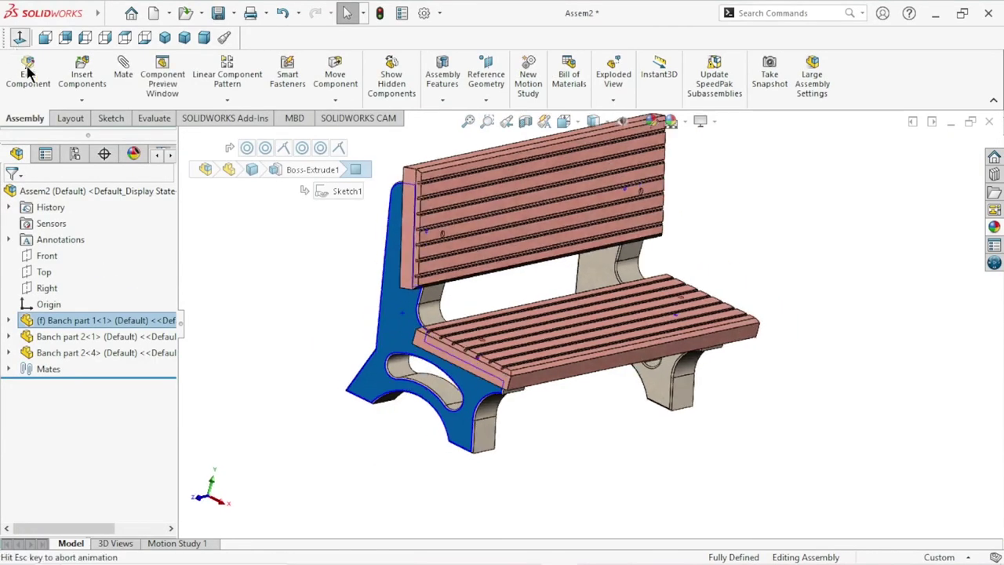
{"action": "scroll", "coordinate": [548, 359], "scroll_direction": "down", "scroll_amount": 5}
{"action": "scroll", "coordinate": [549, 231], "scroll_direction": "down", "scroll_amount": 3}
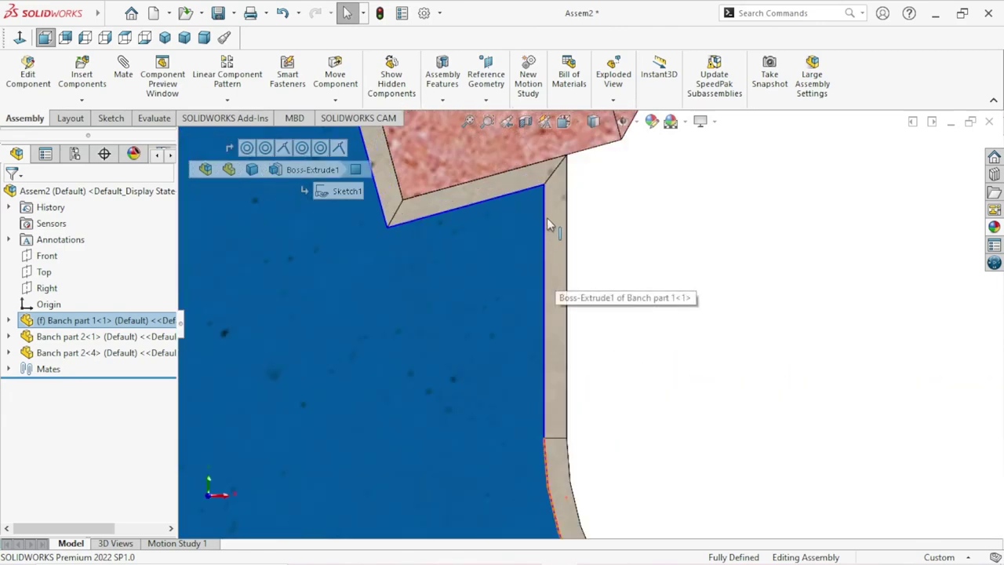
{"action": "scroll", "coordinate": [549, 329], "scroll_direction": "up", "scroll_amount": 2}
{"action": "scroll", "coordinate": [557, 342], "scroll_direction": "up", "scroll_amount": 2}
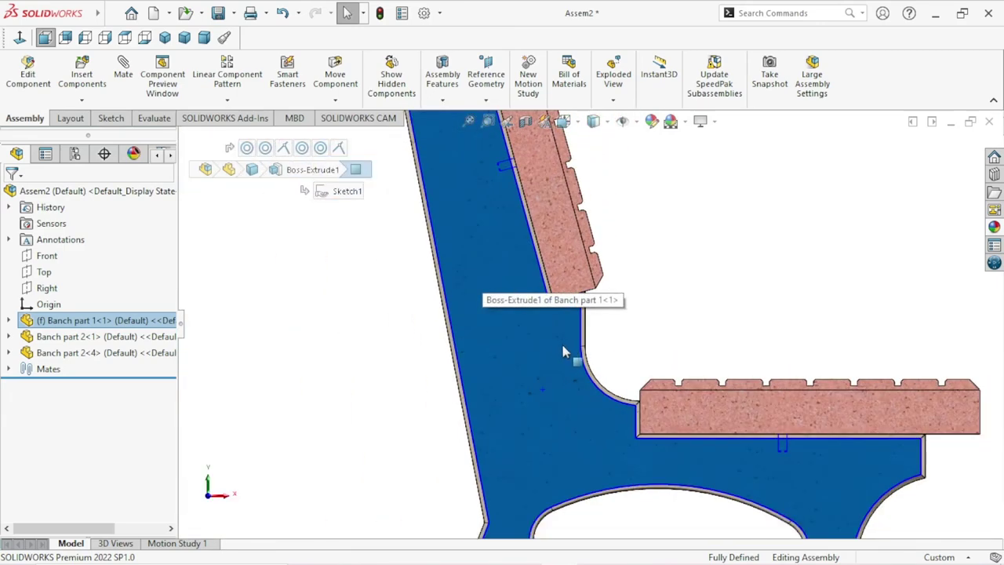
{"action": "scroll", "coordinate": [654, 444], "scroll_direction": "down", "scroll_amount": 2}
{"action": "scroll", "coordinate": [635, 421], "scroll_direction": "down", "scroll_amount": 3}
{"action": "scroll", "coordinate": [620, 351], "scroll_direction": "up", "scroll_amount": 5}
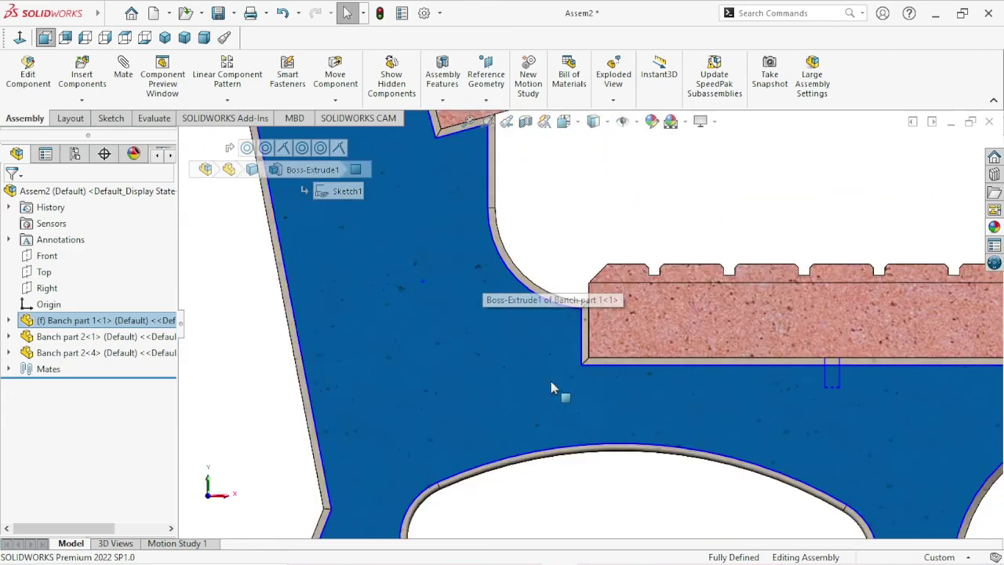
{"action": "scroll", "coordinate": [565, 392], "scroll_direction": "up", "scroll_amount": 4}
{"action": "scroll", "coordinate": [675, 393], "scroll_direction": "up", "scroll_amount": 1}
{"action": "mouse_move", "coordinate": [702, 389]}
{"action": "middle_mouse_down"}
{"action": "mouse_move", "coordinate": [698, 369]}
{"action": "mouse_move", "coordinate": [653, 398]}
{"action": "middle_mouse_up"}
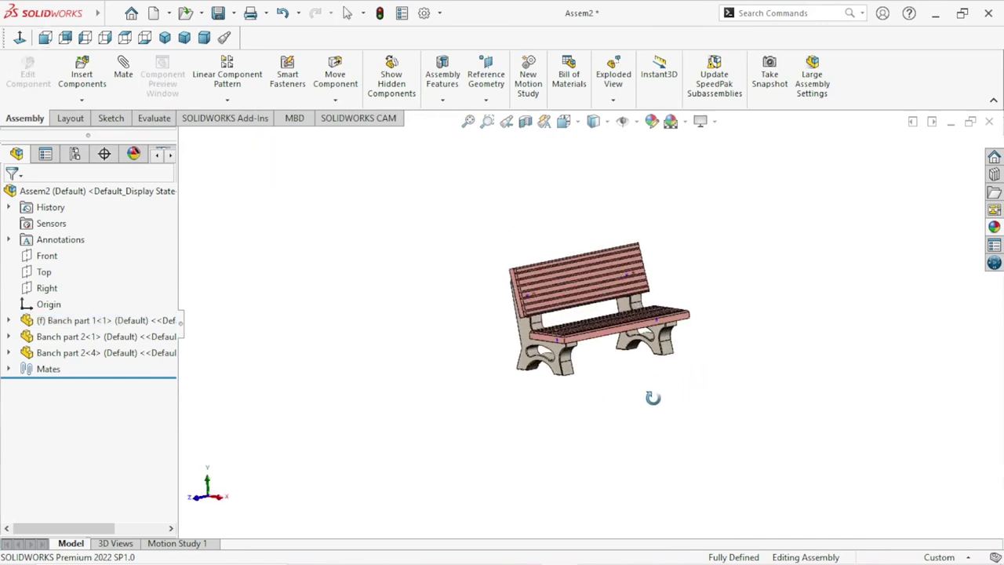
{"action": "scroll", "coordinate": [596, 337], "scroll_direction": "down", "scroll_amount": 5}
{"action": "left_click", "coordinate": [417, 330]}
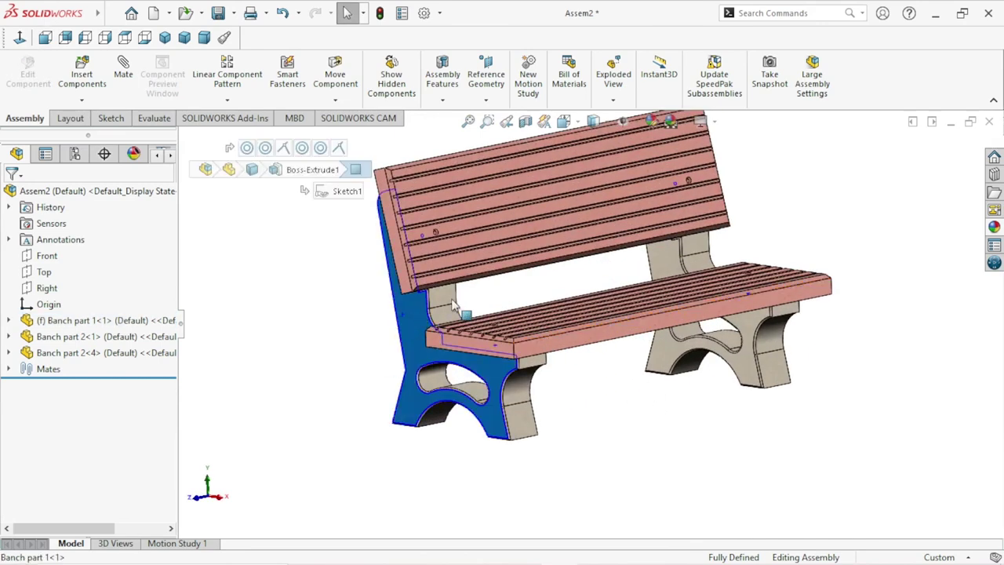
{"action": "left_click", "coordinate": [556, 226]}
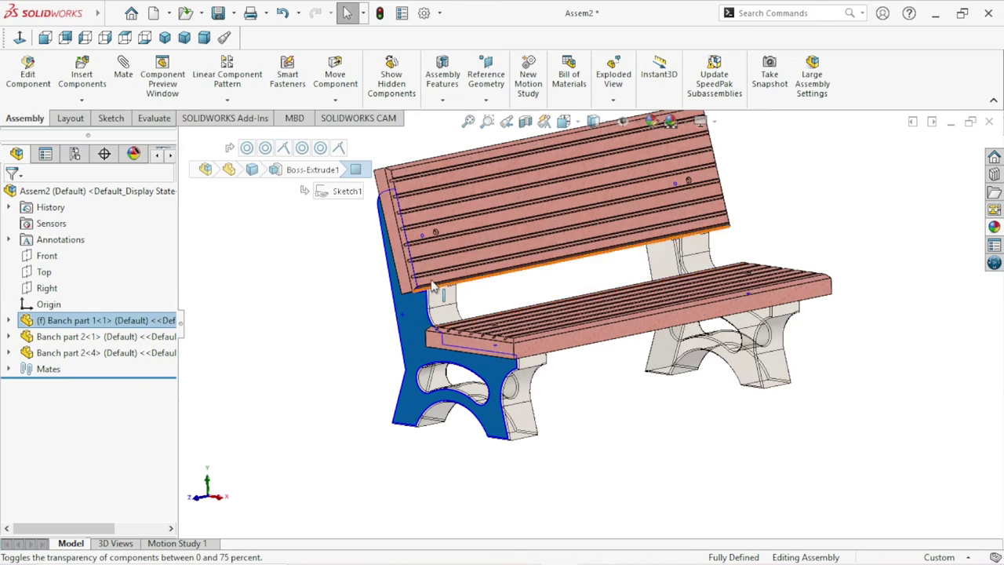
{"action": "left_click", "coordinate": [526, 232]}
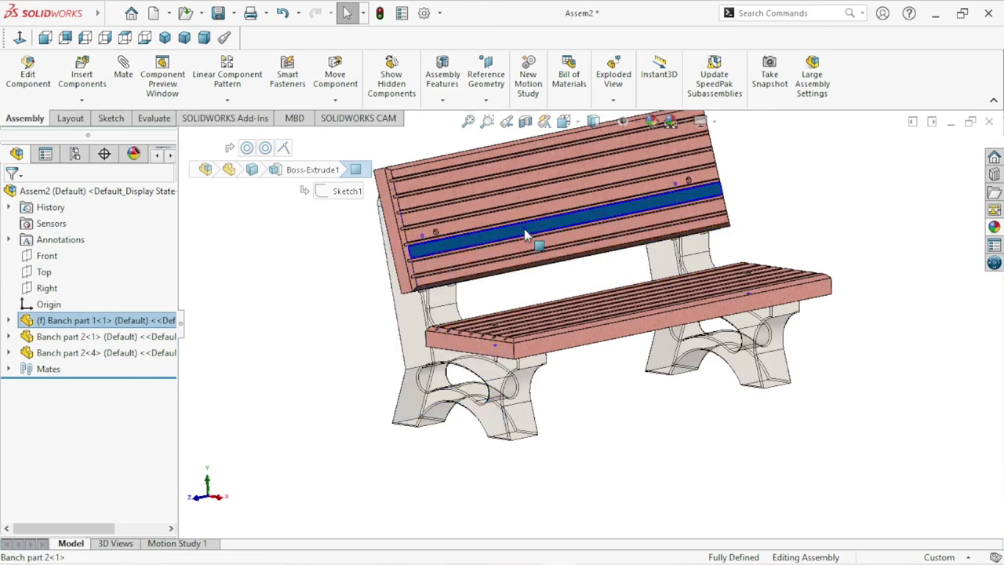
{"action": "left_click", "coordinate": [699, 141]}
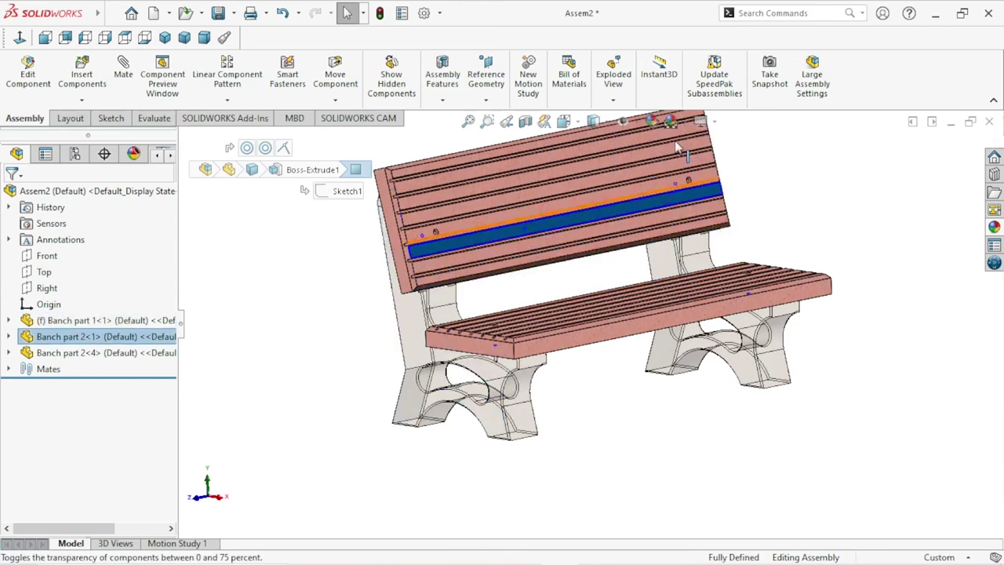
{"action": "left_click", "coordinate": [798, 386]}
{"action": "scroll", "coordinate": [448, 258], "scroll_direction": "down", "scroll_amount": 2}
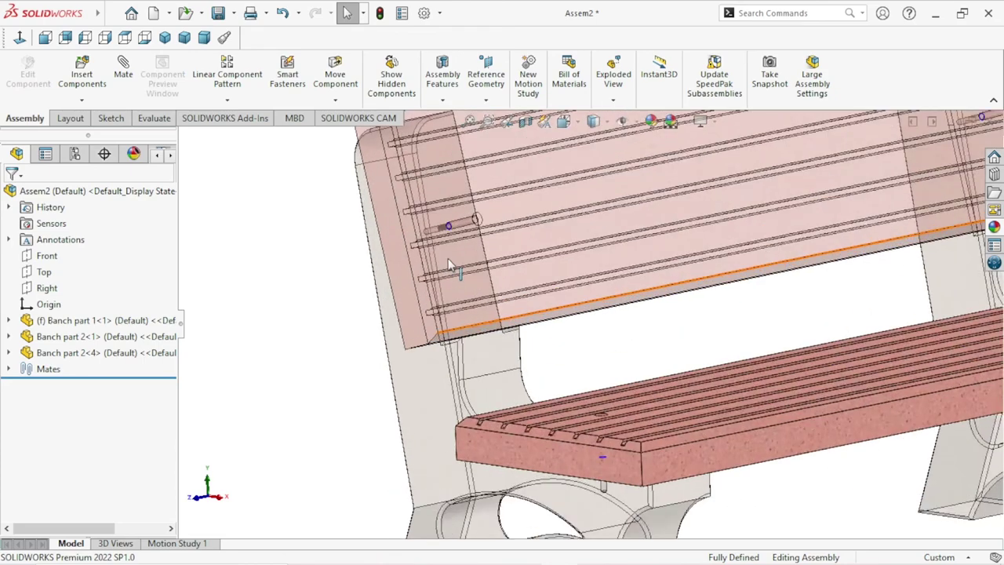
{"action": "scroll", "coordinate": [448, 258], "scroll_direction": "down", "scroll_amount": 2}
{"action": "scroll", "coordinate": [510, 282], "scroll_direction": "down", "scroll_amount": 2}
{"action": "mouse_move", "coordinate": [587, 303]}
{"action": "middle_mouse_down"}
{"action": "mouse_move", "coordinate": [588, 320]}
{"action": "mouse_move", "coordinate": [507, 330]}
{"action": "middle_mouse_up"}
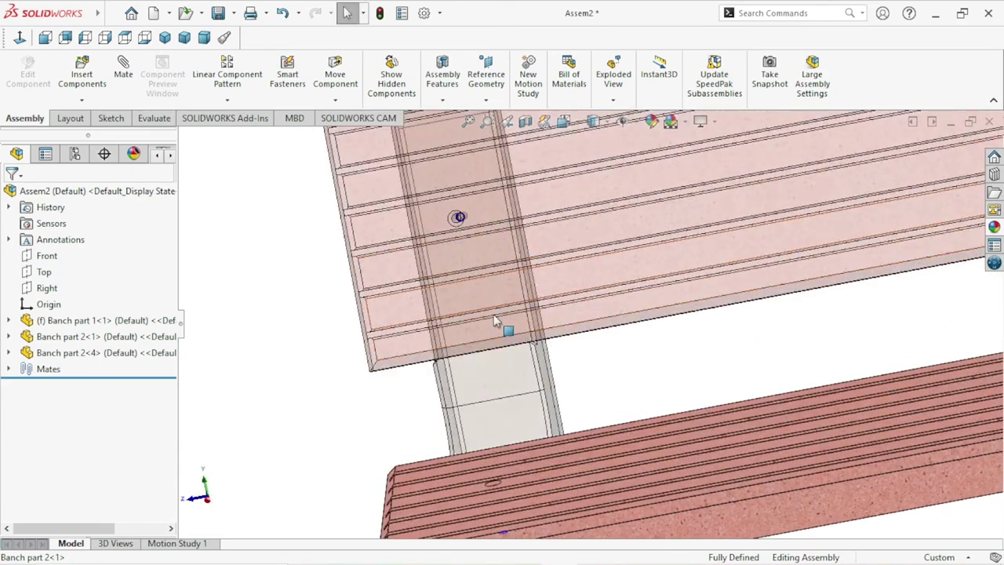
{"action": "scroll", "coordinate": [531, 291], "scroll_direction": "up", "scroll_amount": 3}
{"action": "mouse_move", "coordinate": [531, 291]}
{"action": "middle_mouse_down"}
{"action": "mouse_move", "coordinate": [595, 273]}
{"action": "mouse_move", "coordinate": [446, 306]}
{"action": "middle_mouse_up"}
{"action": "scroll", "coordinate": [477, 281], "scroll_direction": "down", "scroll_amount": 2}
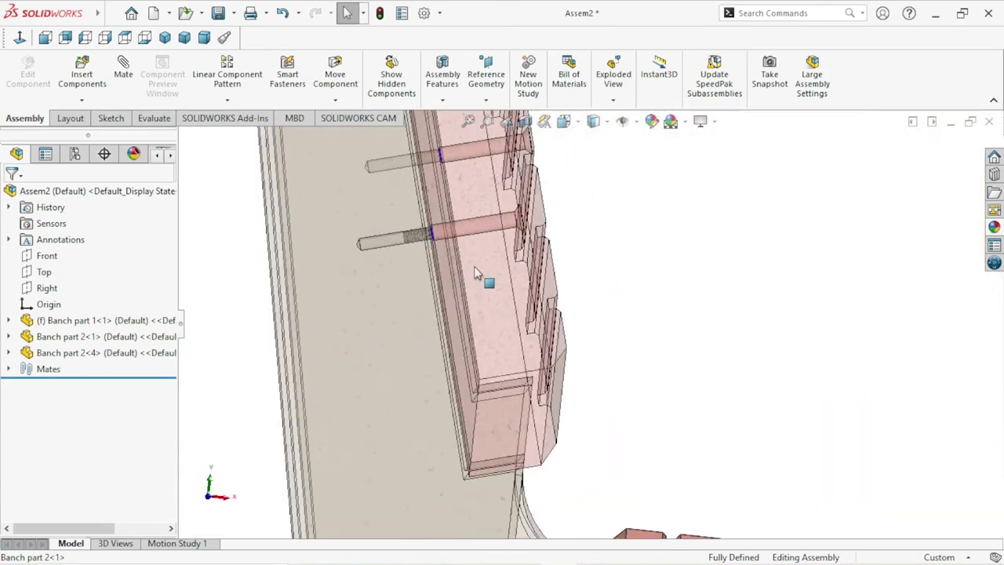
{"action": "scroll", "coordinate": [437, 267], "scroll_direction": "down", "scroll_amount": 2}
{"action": "scroll", "coordinate": [432, 275], "scroll_direction": "down", "scroll_amount": 2}
{"action": "scroll", "coordinate": [510, 329], "scroll_direction": "up", "scroll_amount": 2}
{"action": "scroll", "coordinate": [540, 324], "scroll_direction": "up", "scroll_amount": 2}
{"action": "scroll", "coordinate": [549, 314], "scroll_direction": "down", "scroll_amount": 2}
{"action": "scroll", "coordinate": [546, 303], "scroll_direction": "down", "scroll_amount": 2}
{"action": "scroll", "coordinate": [547, 306], "scroll_direction": "down", "scroll_amount": 2}
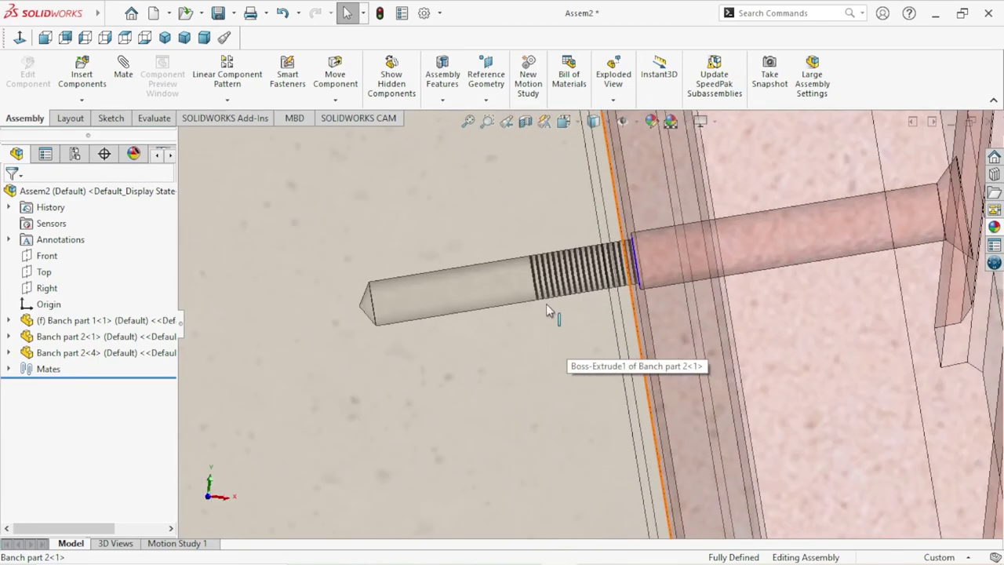
{"action": "scroll", "coordinate": [547, 306], "scroll_direction": "down", "scroll_amount": 1}
{"action": "scroll", "coordinate": [547, 306], "scroll_direction": "down", "scroll_amount": 1}
{"action": "scroll", "coordinate": [547, 306], "scroll_direction": "up", "scroll_amount": 2}
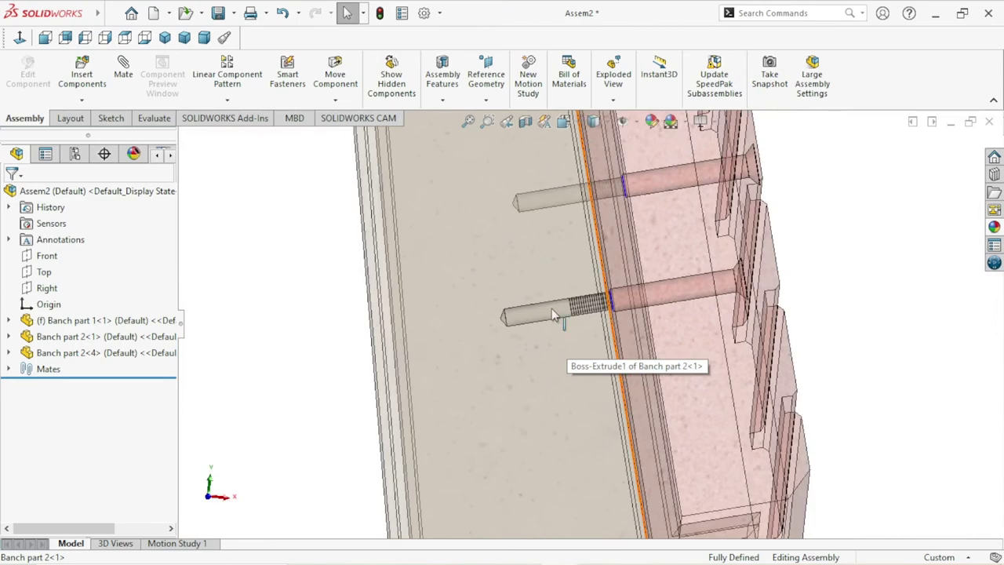
{"action": "scroll", "coordinate": [576, 320], "scroll_direction": "up", "scroll_amount": 1}
{"action": "middle_click_drag", "start_coordinate": [577, 320], "coordinate": [600, 341]}
{"action": "scroll", "coordinate": [592, 333], "scroll_direction": "down", "scroll_amount": 2}
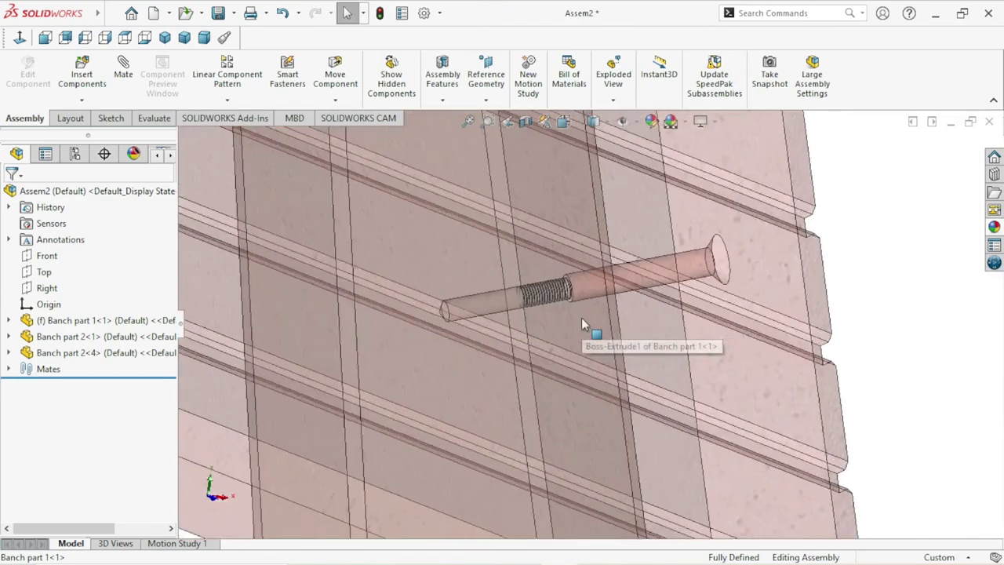
{"action": "scroll", "coordinate": [576, 326], "scroll_direction": "down", "scroll_amount": 2}
{"action": "scroll", "coordinate": [558, 309], "scroll_direction": "down", "scroll_amount": 2}
{"action": "scroll", "coordinate": [549, 306], "scroll_direction": "down", "scroll_amount": 1}
{"action": "scroll", "coordinate": [549, 309], "scroll_direction": "up", "scroll_amount": 3}
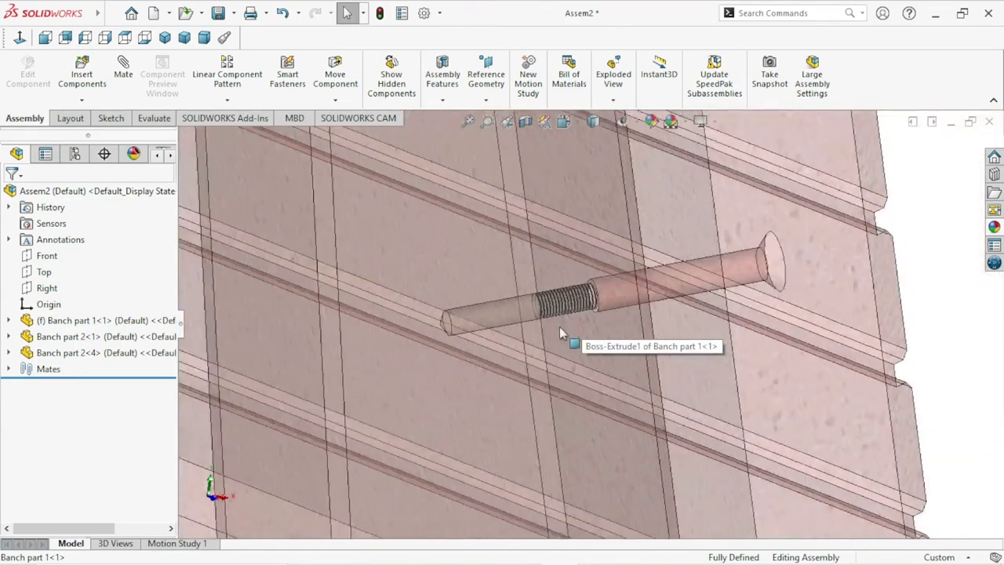
{"action": "scroll", "coordinate": [557, 323], "scroll_direction": "up", "scroll_amount": 3}
{"action": "scroll", "coordinate": [571, 343], "scroll_direction": "up", "scroll_amount": 2}
{"action": "scroll", "coordinate": [628, 357], "scroll_direction": "up", "scroll_amount": 1}
{"action": "mouse_move", "coordinate": [682, 372]}
{"action": "middle_mouse_down"}
{"action": "mouse_move", "coordinate": [722, 322]}
{"action": "mouse_move", "coordinate": [745, 259]}
{"action": "middle_mouse_up"}
{"action": "scroll", "coordinate": [749, 248], "scroll_direction": "down", "scroll_amount": 3}
{"action": "scroll", "coordinate": [757, 239], "scroll_direction": "down", "scroll_amount": 3}
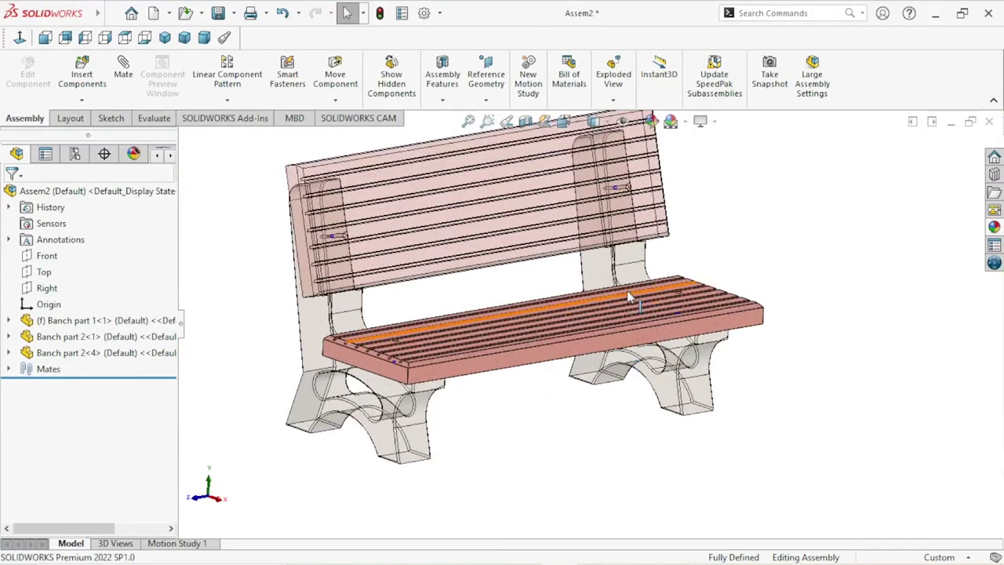
{"action": "scroll", "coordinate": [588, 314], "scroll_direction": "up", "scroll_amount": 2}
{"action": "left_click", "coordinate": [514, 247]}
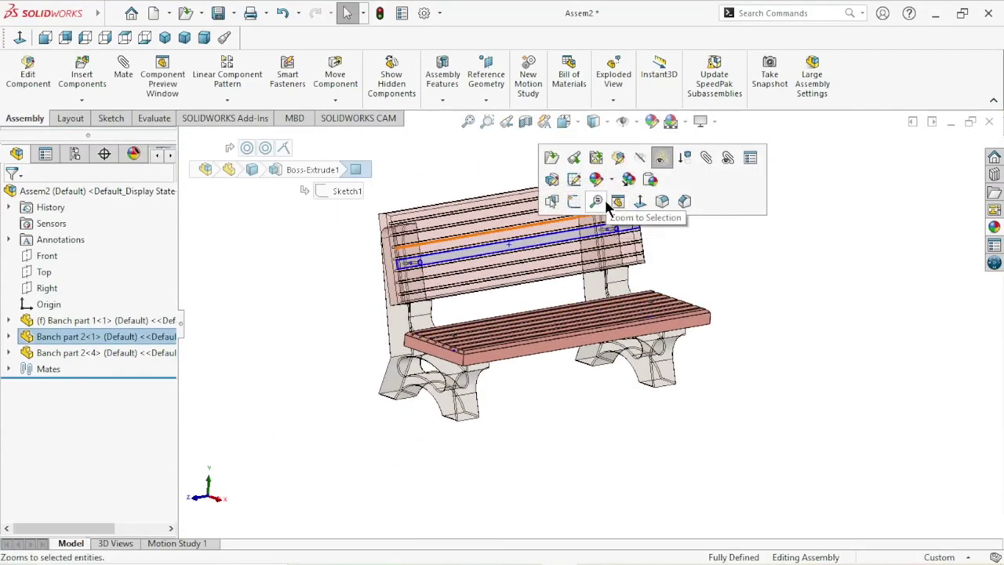
{"action": "left_click", "coordinate": [661, 156]}
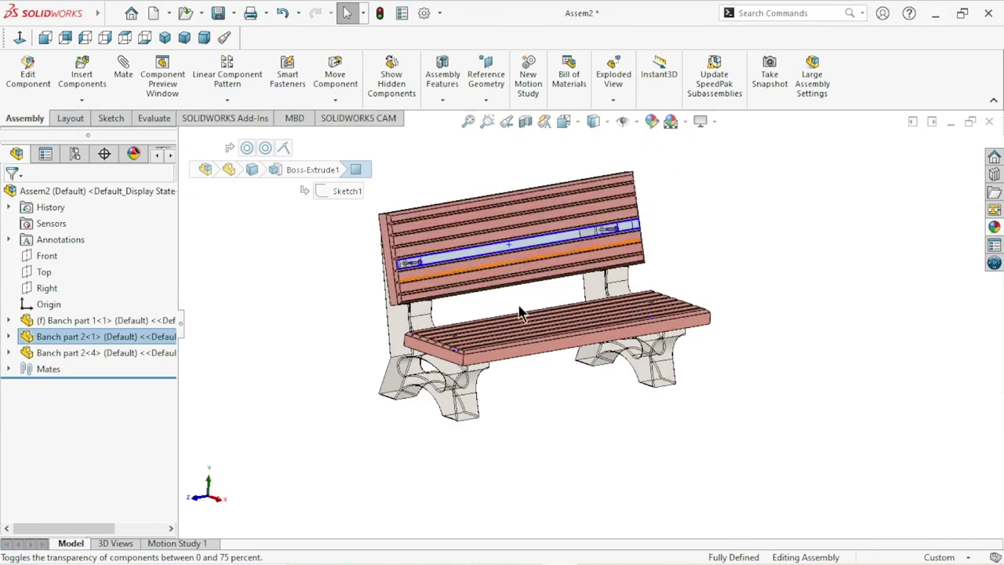
{"action": "left_click", "coordinate": [445, 403]}
{"action": "left_click", "coordinate": [596, 312]}
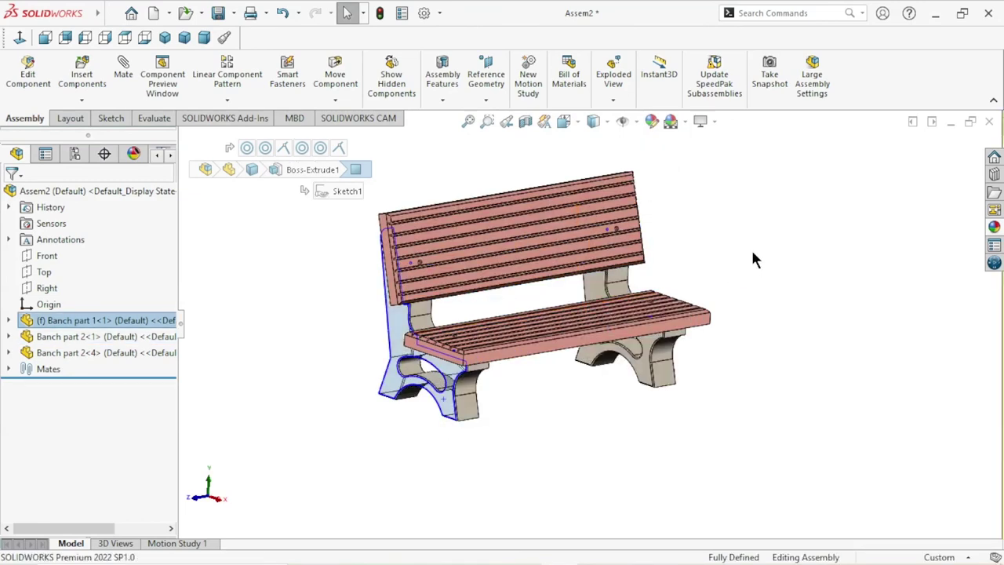
{"action": "left_click", "coordinate": [751, 247]}
{"action": "scroll", "coordinate": [590, 337], "scroll_direction": "down", "scroll_amount": 2}
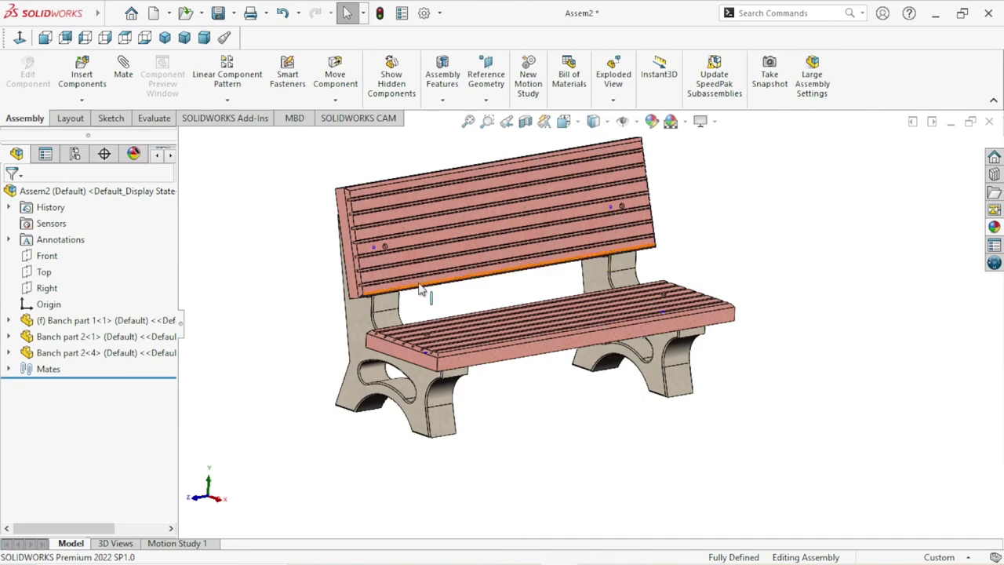
{"action": "scroll", "coordinate": [547, 224], "scroll_direction": "down", "scroll_amount": 2}
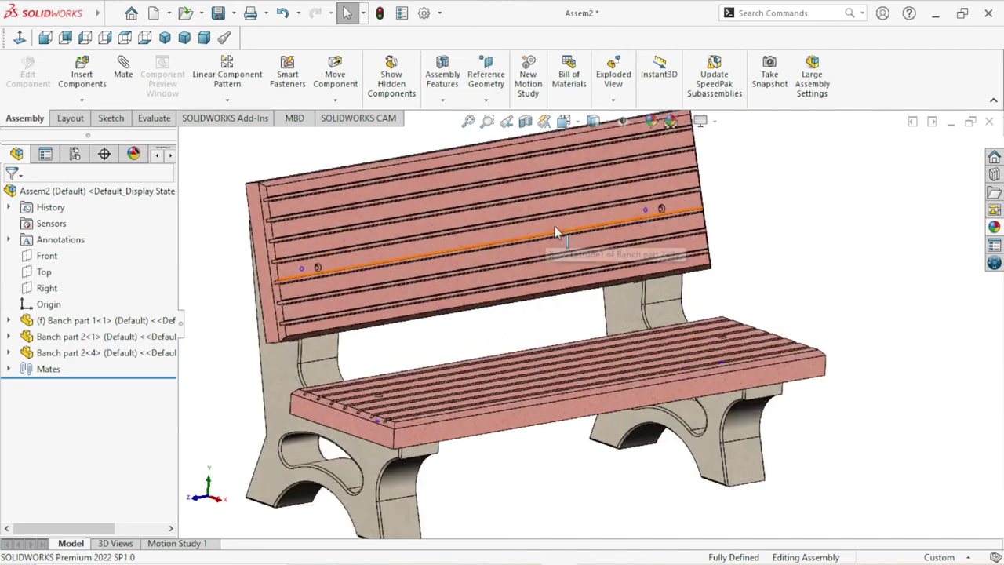
{"action": "left_click", "coordinate": [992, 177]}
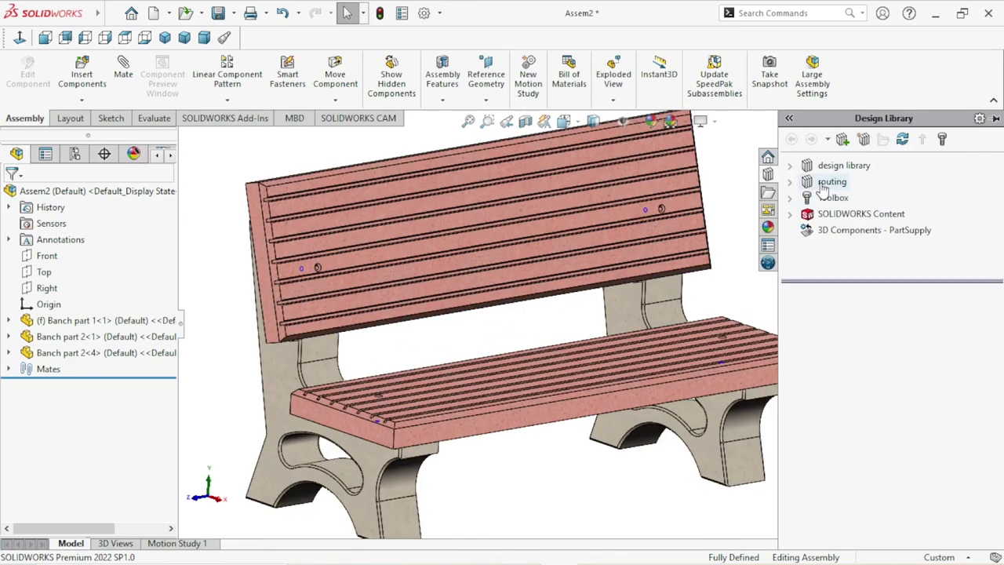
- Browse the Toolbox to ANSI Metric > Bolts and Screws > countersunk machine screws
{"action": "left_click", "coordinate": [812, 200]}
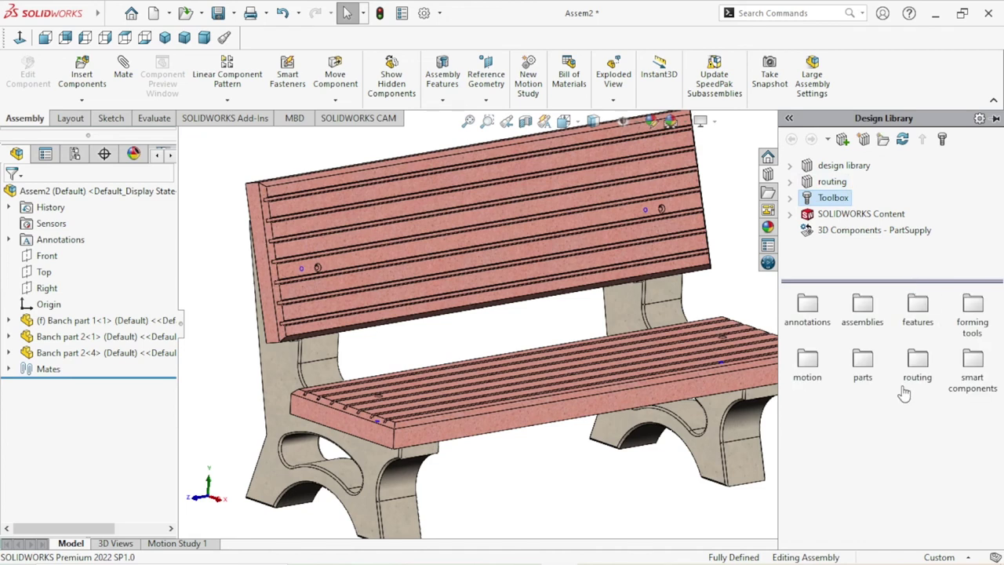
{"action": "double_click", "coordinate": [822, 474]}
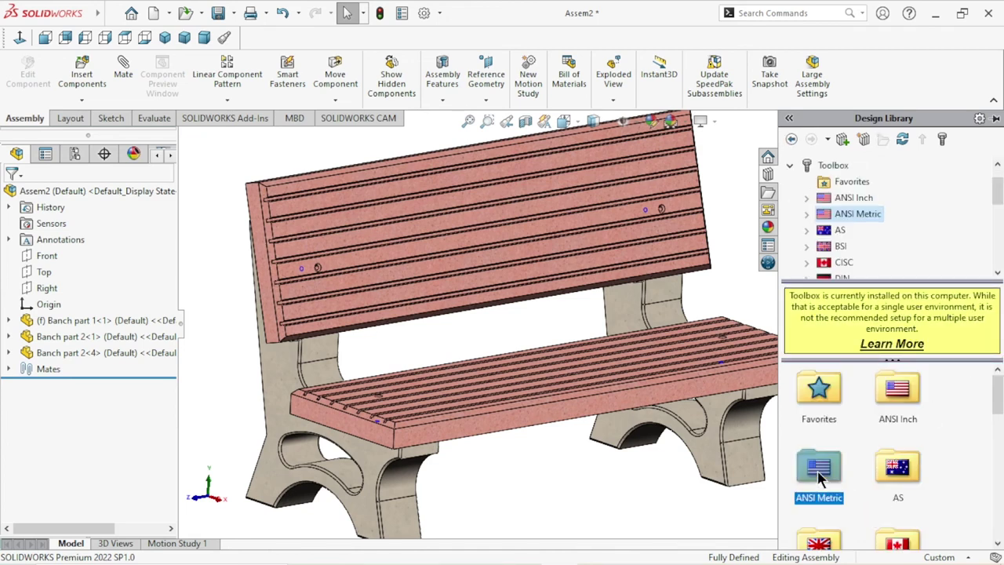
{"action": "scroll", "coordinate": [998, 440], "scroll_direction": "down", "scroll_amount": 2}
{"action": "scroll", "coordinate": [998, 440], "scroll_direction": "up", "scroll_amount": 2}
{"action": "double_click", "coordinate": [896, 395]}
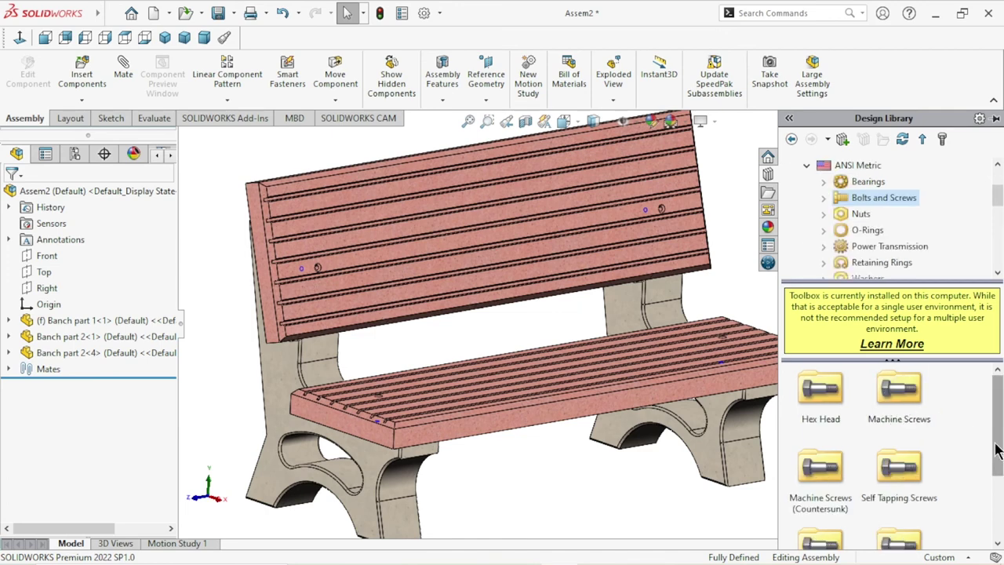
{"action": "scroll", "coordinate": [998, 452], "scroll_direction": "down", "scroll_amount": 1}
{"action": "left_click", "coordinate": [800, 461]}
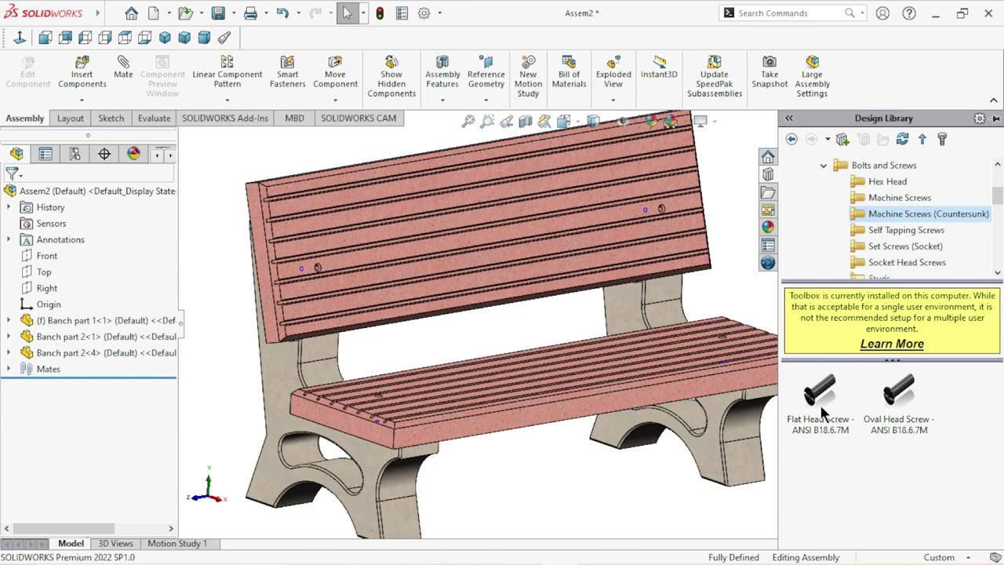
- Place a Flat Head Screw (ANSI B18.6.7M) into the backrest's countersunk hole
{"action": "scroll", "coordinate": [384, 295], "scroll_direction": "down", "scroll_amount": 3}
{"action": "scroll", "coordinate": [384, 302], "scroll_direction": "down", "scroll_amount": 3}
{"action": "scroll", "coordinate": [385, 302], "scroll_direction": "down", "scroll_amount": 3}
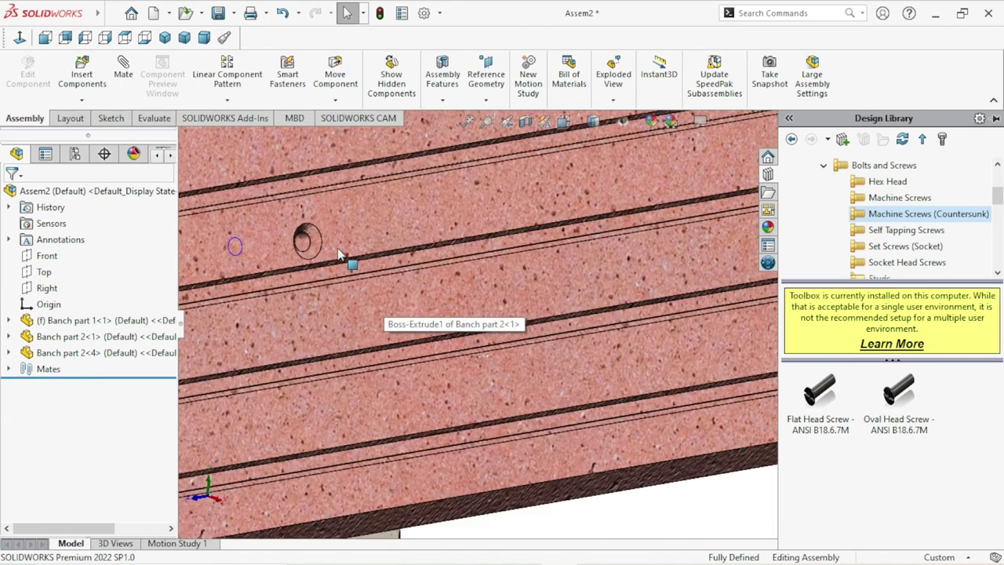
{"action": "scroll", "coordinate": [385, 302], "scroll_direction": "down", "scroll_amount": 2}
{"action": "left_click", "coordinate": [812, 398]}
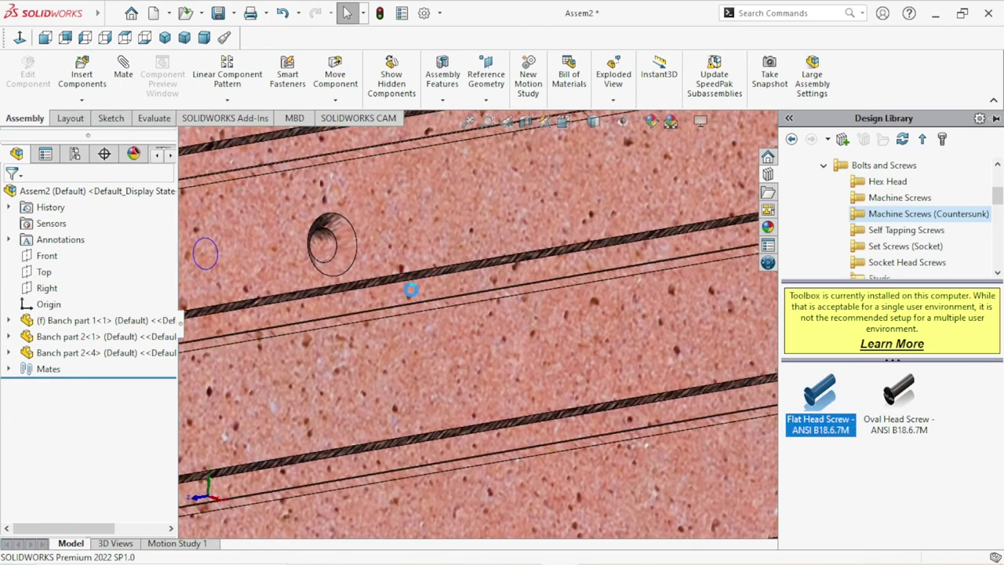
{"action": "left_click_drag", "start_coordinate": [343, 244], "coordinate": [339, 242]}
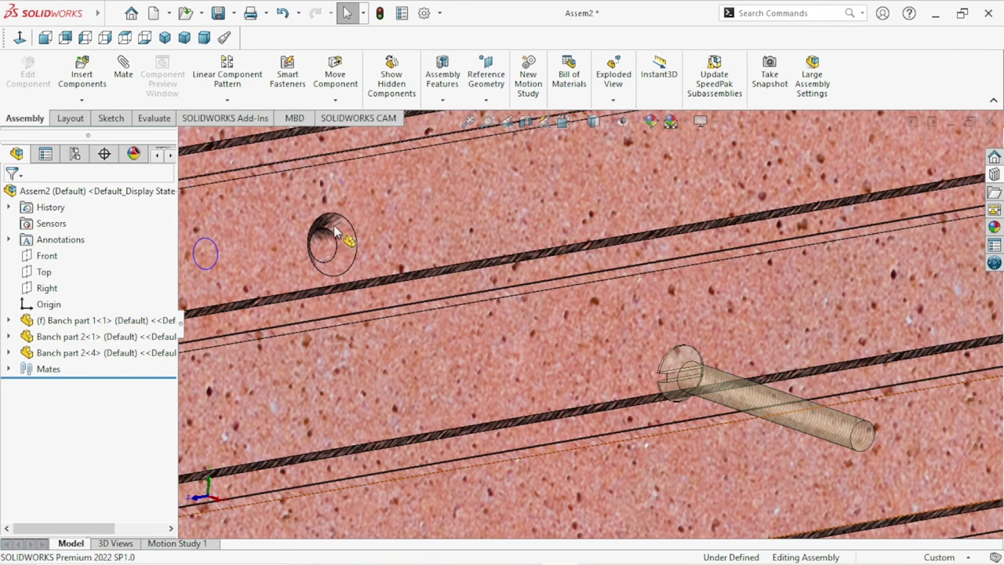
{"action": "left_click", "coordinate": [597, 343]}
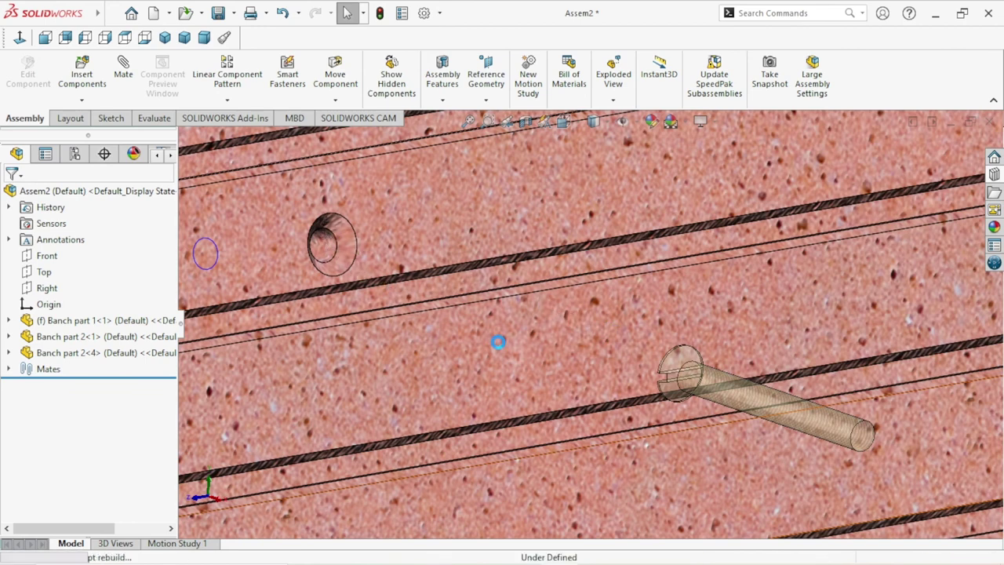
{"action": "left_click_drag", "start_coordinate": [499, 342], "coordinate": [349, 245]}
{"action": "left_click", "coordinate": [323, 227]}
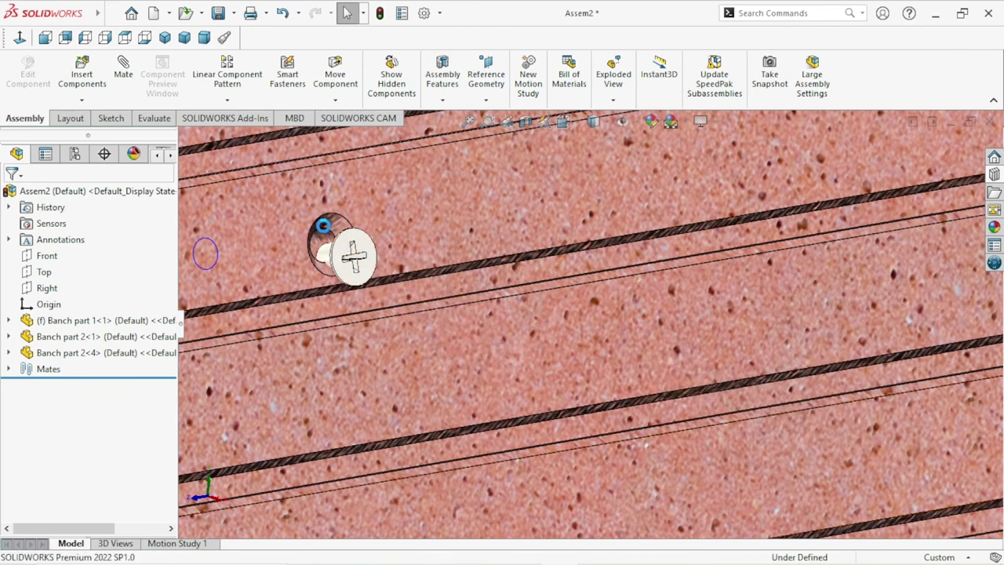
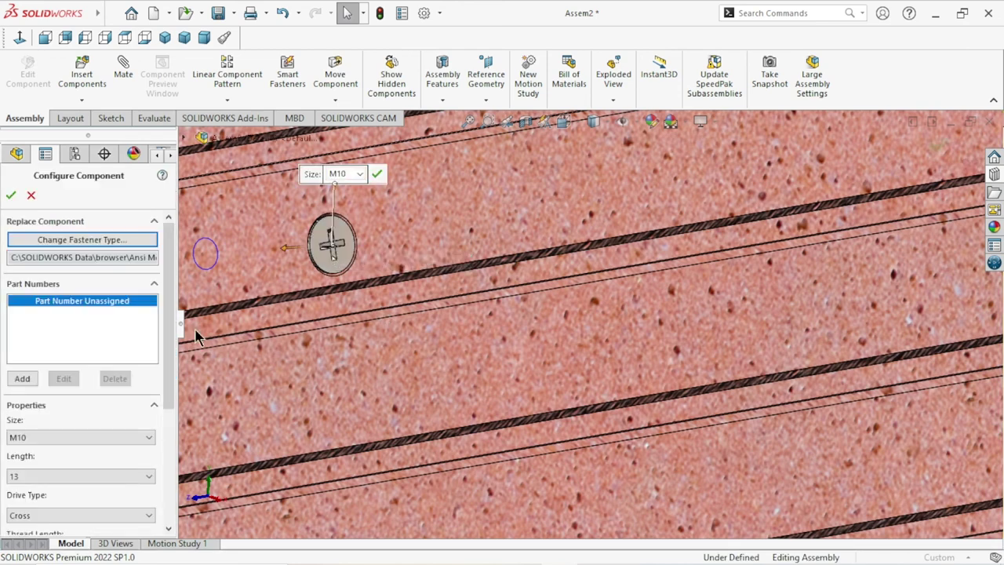
- Configure the screw as M10, length 90, Slotted drive, thread length 90
{"action": "left_click_drag", "start_coordinate": [165, 311], "coordinate": [173, 381]}
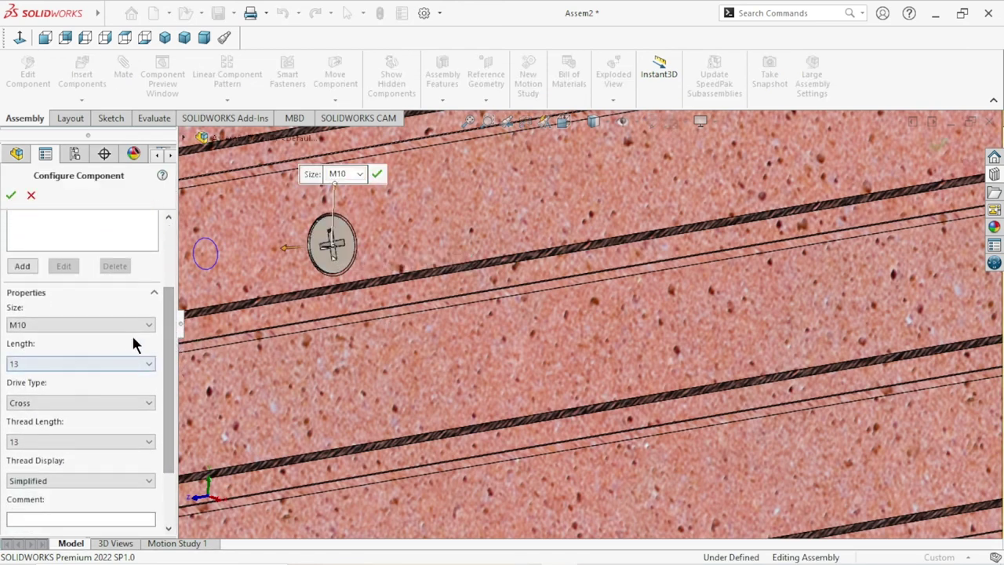
{"action": "left_click", "coordinate": [144, 326]}
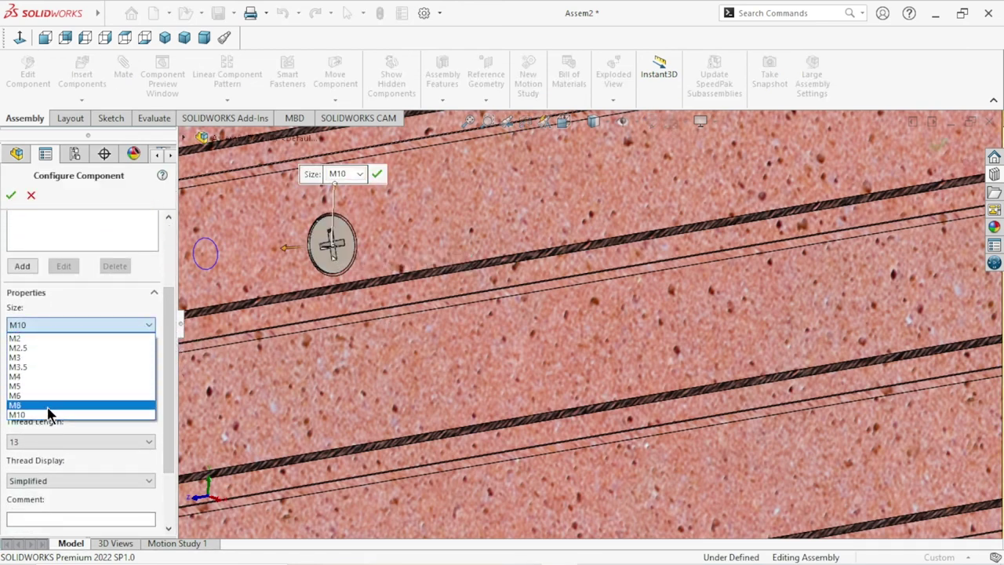
{"action": "left_click", "coordinate": [50, 415]}
{"action": "left_click", "coordinate": [143, 367]}
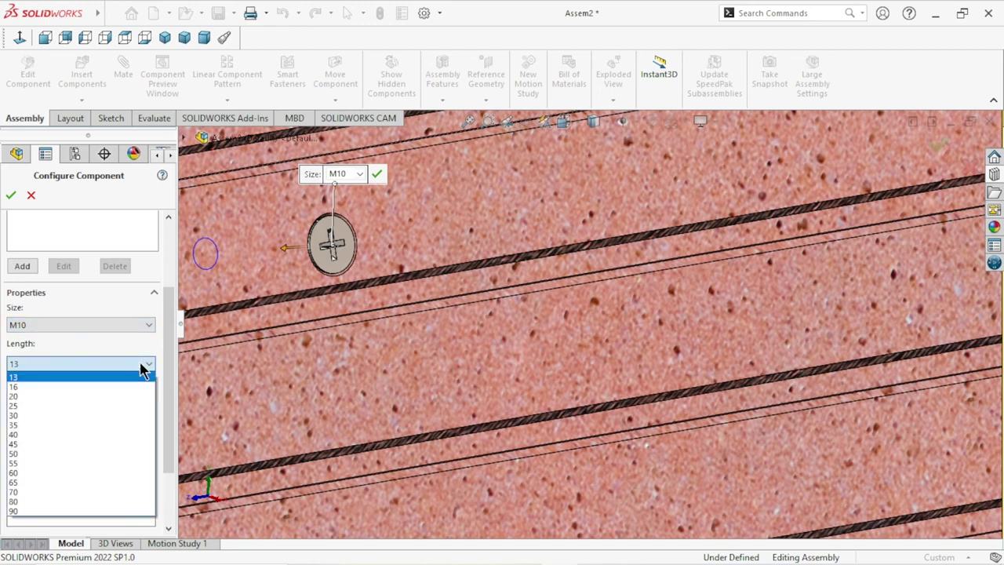
{"action": "left_click", "coordinate": [32, 512]}
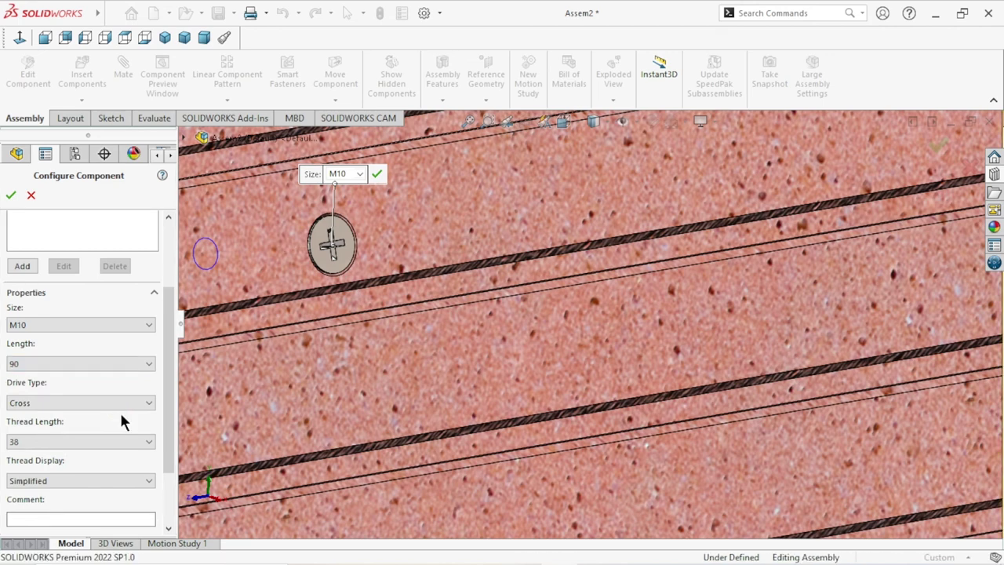
{"action": "left_click", "coordinate": [147, 403]}
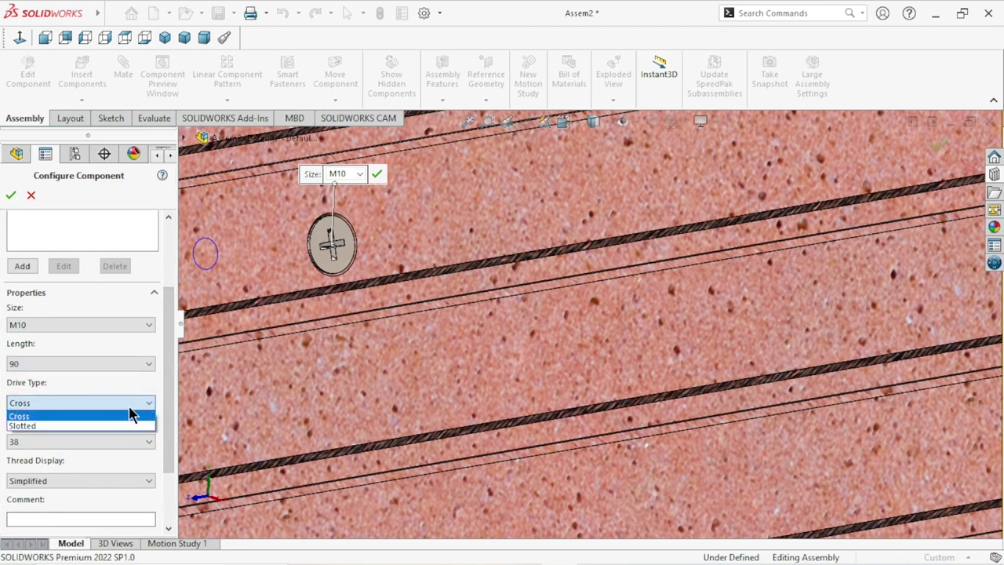
{"action": "left_click", "coordinate": [76, 425]}
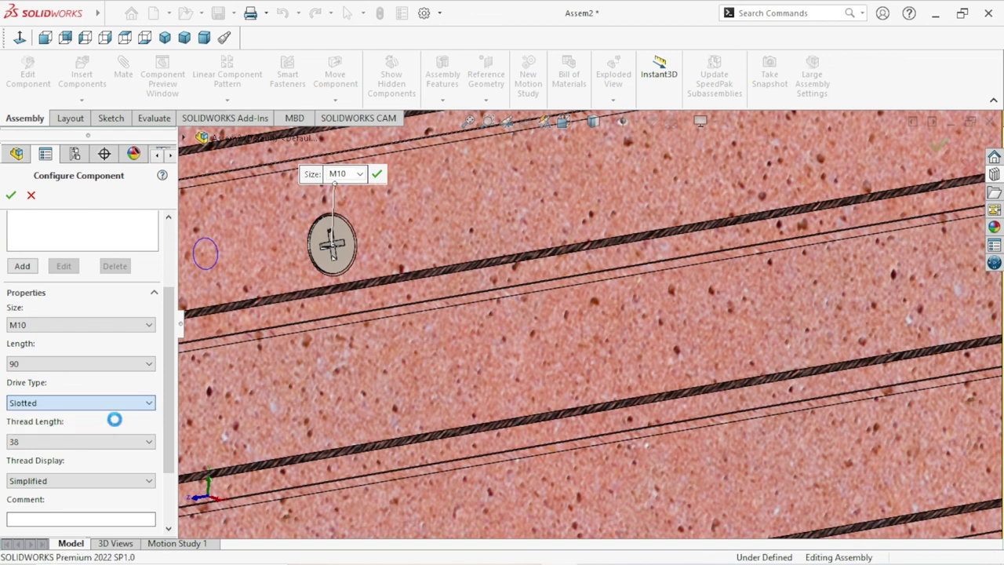
{"action": "left_click", "coordinate": [150, 443]}
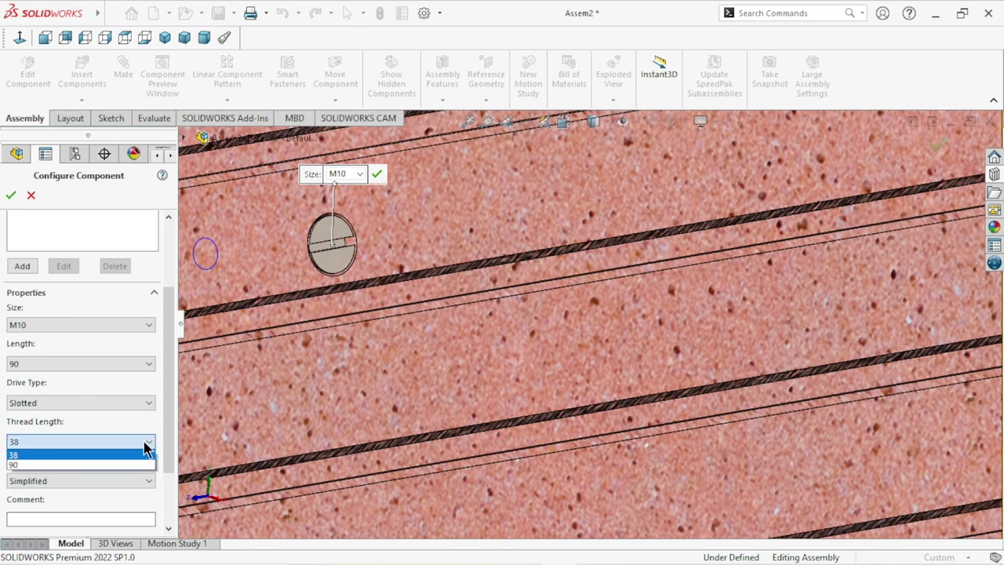
{"action": "left_click", "coordinate": [92, 465]}
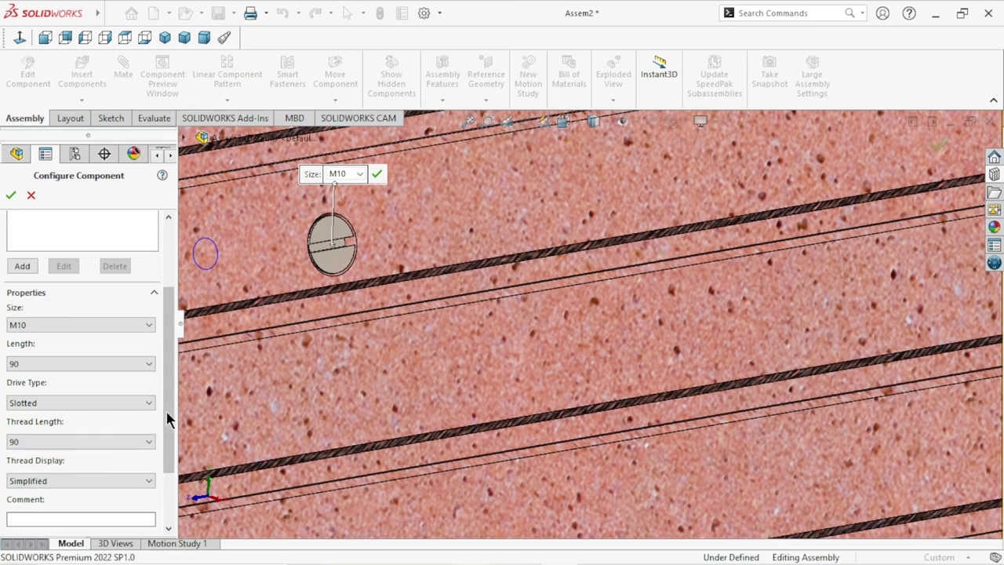
{"action": "left_click_drag", "start_coordinate": [165, 421], "coordinate": [170, 474]}
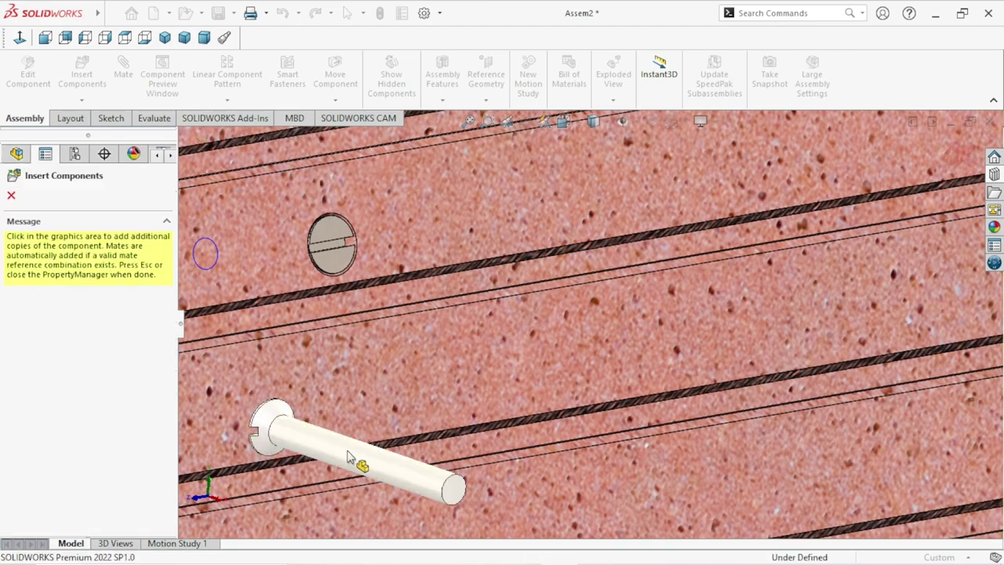
- Seat a slotted screw copy in the first seat slat hole
{"action": "scroll", "coordinate": [393, 458], "scroll_direction": "up", "scroll_amount": 5}
{"action": "scroll", "coordinate": [620, 458], "scroll_direction": "up", "scroll_amount": 3}
{"action": "scroll", "coordinate": [800, 423], "scroll_direction": "up", "scroll_amount": 3}
{"action": "scroll", "coordinate": [772, 361], "scroll_direction": "up", "scroll_amount": 2}
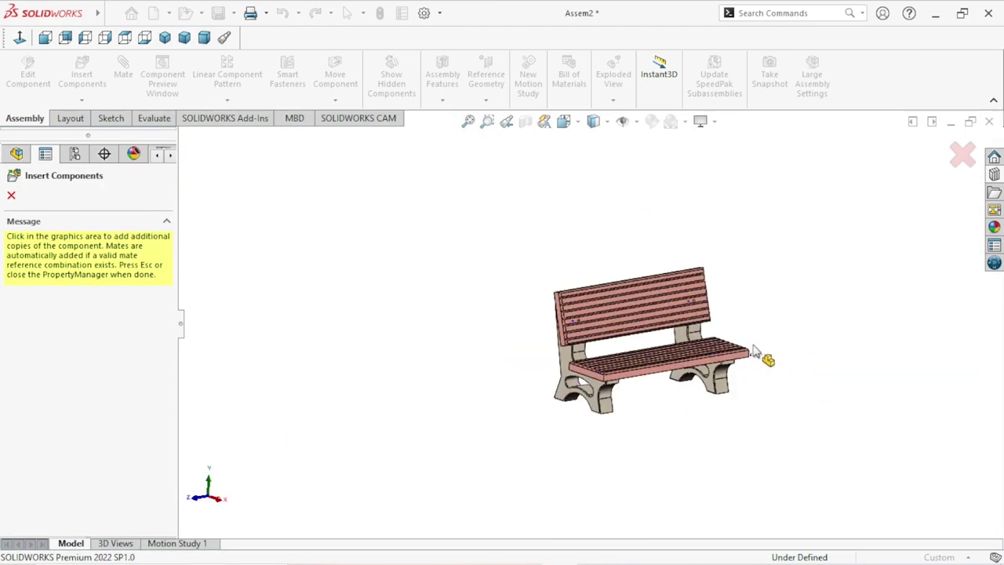
{"action": "scroll", "coordinate": [710, 322], "scroll_direction": "down", "scroll_amount": 2}
{"action": "scroll", "coordinate": [639, 291], "scroll_direction": "down", "scroll_amount": 2}
{"action": "scroll", "coordinate": [612, 282], "scroll_direction": "down", "scroll_amount": 2}
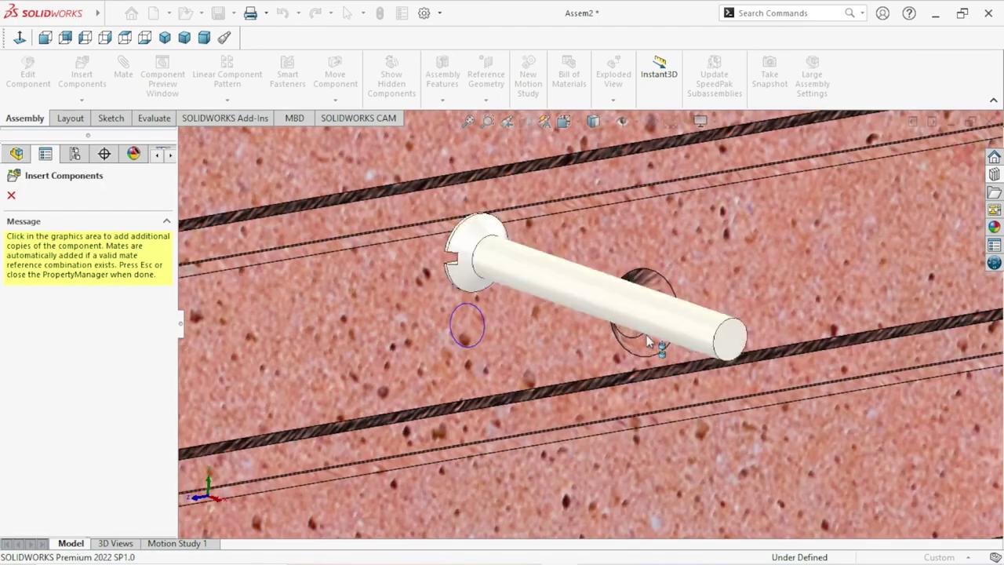
{"action": "scroll", "coordinate": [645, 353], "scroll_direction": "down", "scroll_amount": 2}
{"action": "left_click", "coordinate": [657, 267]}
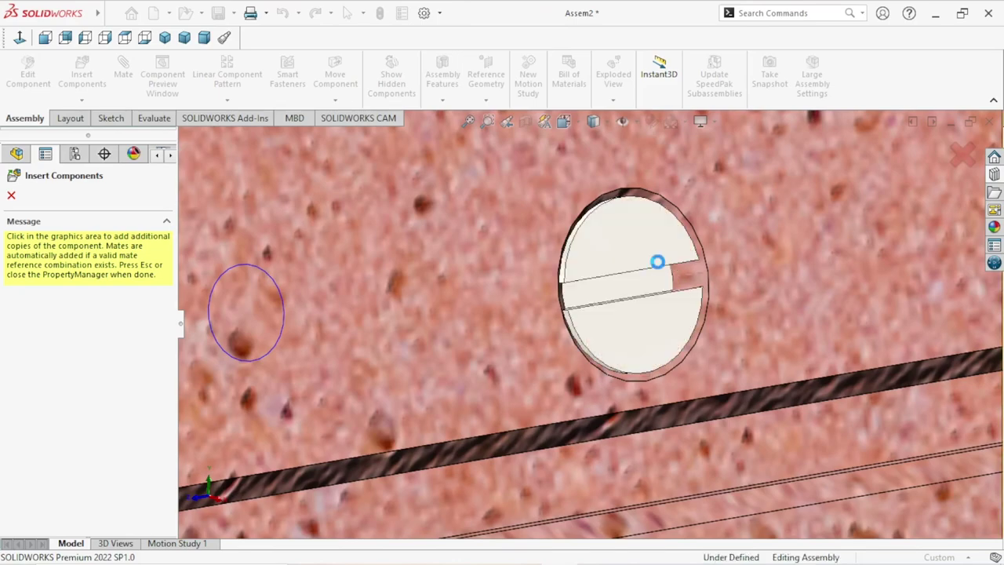
- Looking down onto the seat slats, seat a second screw copy in a slat hole
{"action": "scroll", "coordinate": [570, 384], "scroll_direction": "up", "scroll_amount": 2}
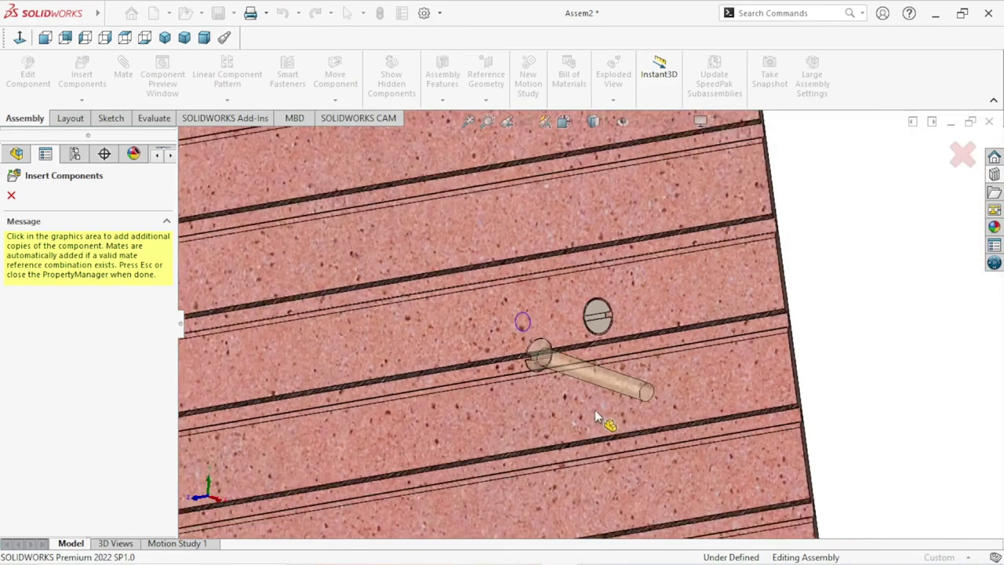
{"action": "scroll", "coordinate": [595, 409], "scroll_direction": "up", "scroll_amount": 2}
{"action": "scroll", "coordinate": [595, 416], "scroll_direction": "up", "scroll_amount": 2}
{"action": "scroll", "coordinate": [594, 424], "scroll_direction": "up", "scroll_amount": 2}
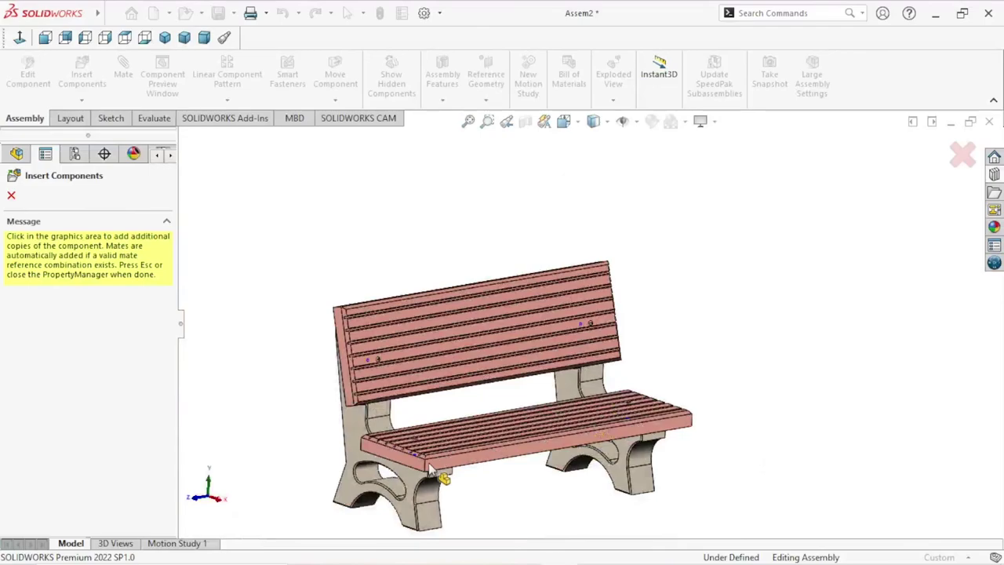
{"action": "scroll", "coordinate": [430, 469], "scroll_direction": "down", "scroll_amount": 2}
{"action": "scroll", "coordinate": [463, 433], "scroll_direction": "down", "scroll_amount": 3}
{"action": "scroll", "coordinate": [526, 200], "scroll_direction": "down", "scroll_amount": 3}
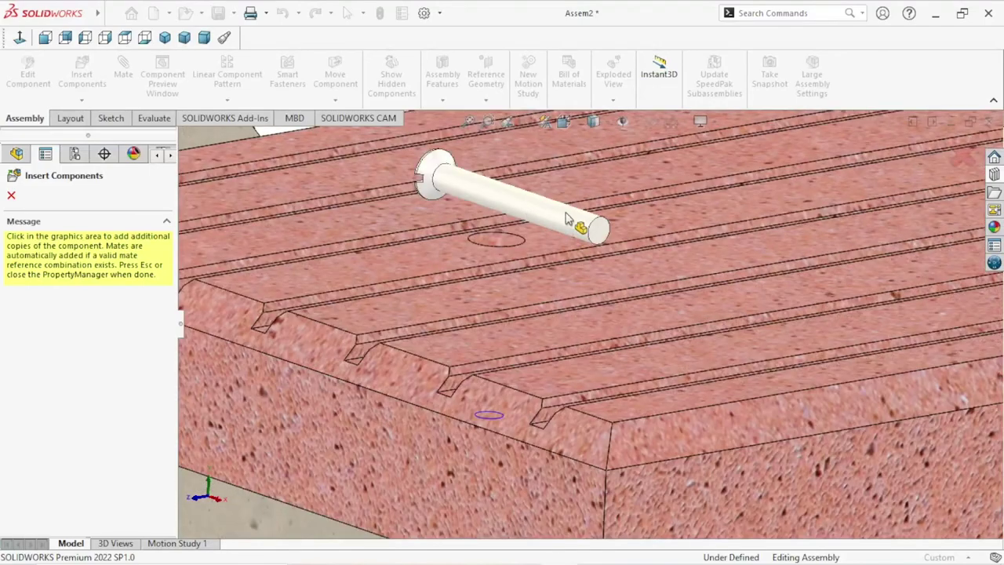
{"action": "scroll", "coordinate": [573, 224], "scroll_direction": "down", "scroll_amount": 2}
{"action": "mouse_move", "coordinate": [584, 235]}
{"action": "middle_mouse_down"}
{"action": "mouse_move", "coordinate": [578, 353]}
{"action": "mouse_move", "coordinate": [543, 379]}
{"action": "middle_mouse_up"}
{"action": "scroll", "coordinate": [543, 381], "scroll_direction": "down", "scroll_amount": 3}
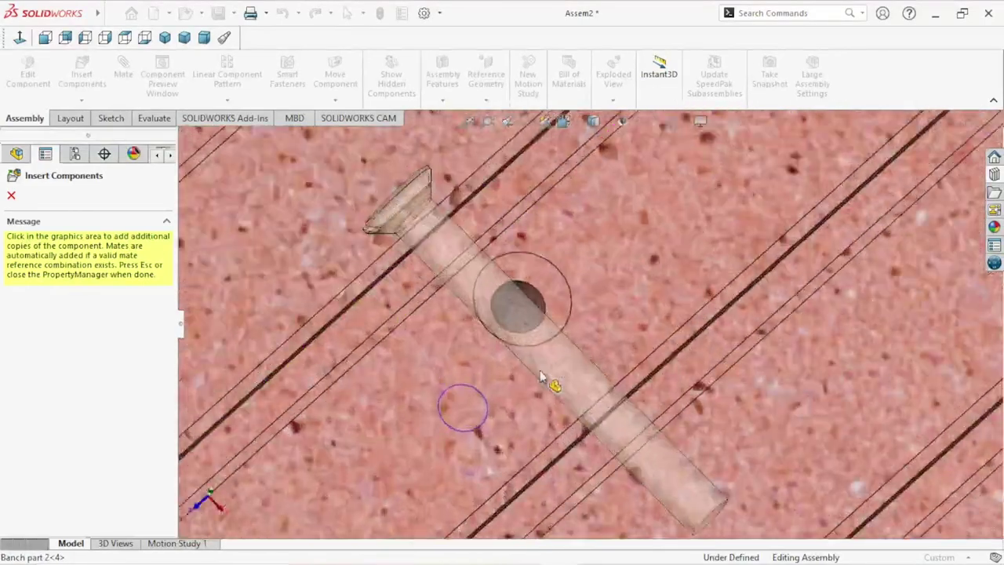
{"action": "left_click", "coordinate": [542, 298]}
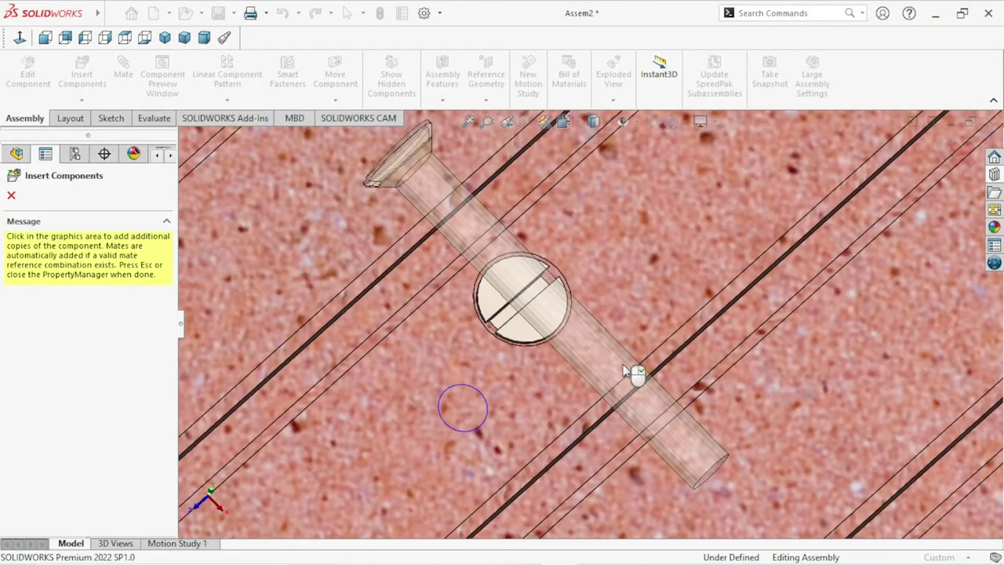
- Seat one more screw copy in a slat hole and end component insertion
{"action": "scroll", "coordinate": [608, 368], "scroll_direction": "up", "scroll_amount": 2}
{"action": "scroll", "coordinate": [609, 366], "scroll_direction": "up", "scroll_amount": 3}
{"action": "scroll", "coordinate": [651, 358], "scroll_direction": "up", "scroll_amount": 3}
{"action": "scroll", "coordinate": [667, 345], "scroll_direction": "up", "scroll_amount": 2}
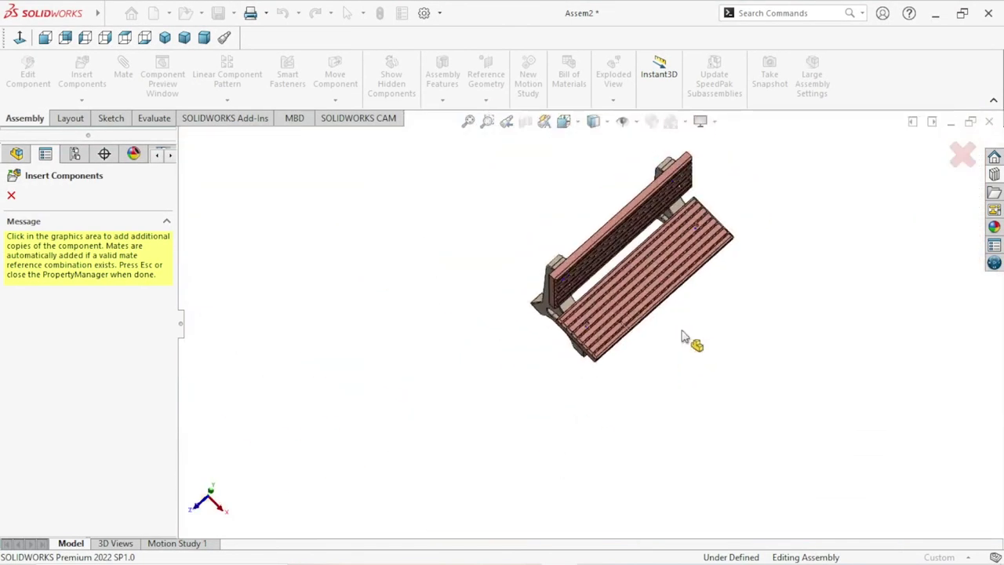
{"action": "scroll", "coordinate": [704, 245], "scroll_direction": "down", "scroll_amount": 2}
{"action": "scroll", "coordinate": [662, 242], "scroll_direction": "down", "scroll_amount": 3}
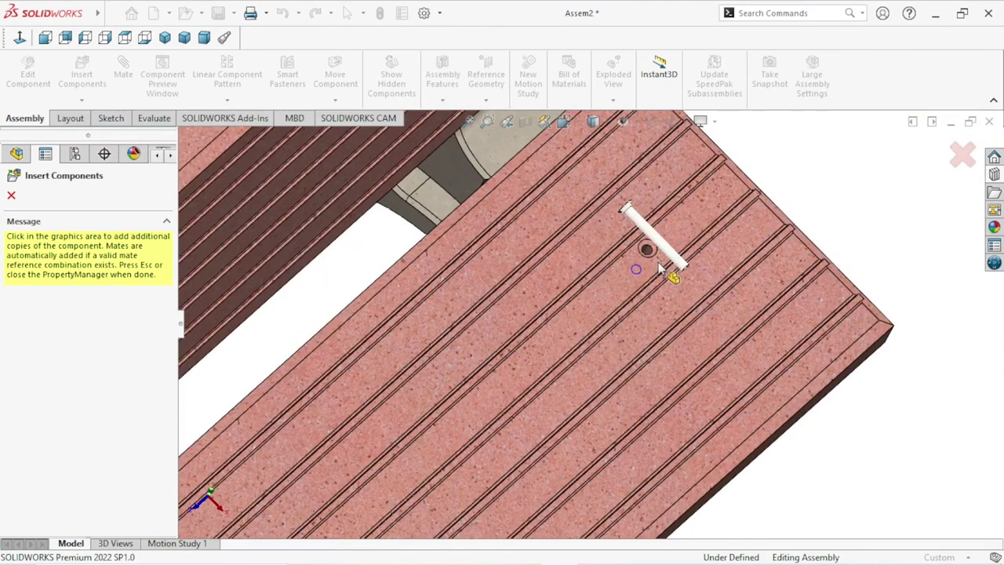
{"action": "scroll", "coordinate": [661, 269], "scroll_direction": "down", "scroll_amount": 4}
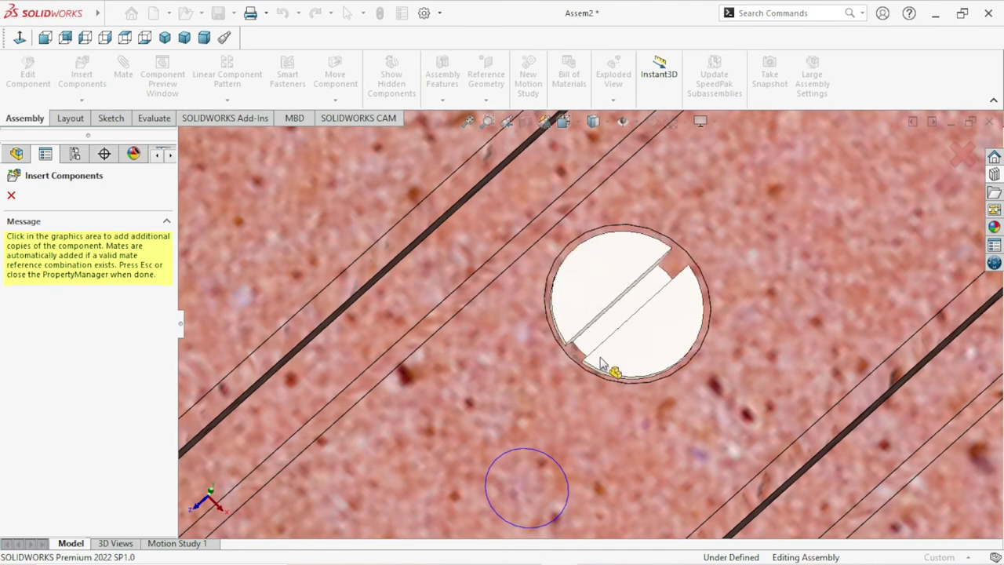
{"action": "left_click", "coordinate": [654, 391]}
{"action": "scroll", "coordinate": [677, 412], "scroll_direction": "up", "scroll_amount": 10}
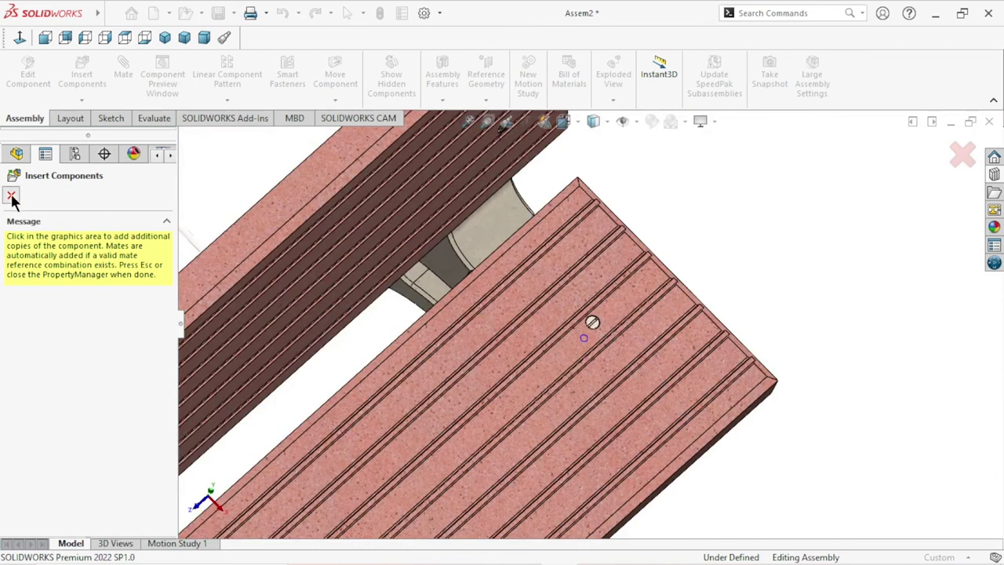
{"action": "key", "text": "Escape"}
- Select the first screw's head and edit its Toolbox definition
{"action": "scroll", "coordinate": [667, 392], "scroll_direction": "up", "scroll_amount": 8}
{"action": "scroll", "coordinate": [637, 365], "scroll_direction": "up", "scroll_amount": 3}
{"action": "mouse_move", "coordinate": [638, 365]}
{"action": "middle_mouse_down"}
{"action": "mouse_move", "coordinate": [611, 271]}
{"action": "mouse_move", "coordinate": [659, 243]}
{"action": "mouse_move", "coordinate": [617, 298]}
{"action": "mouse_move", "coordinate": [605, 291]}
{"action": "middle_mouse_up"}
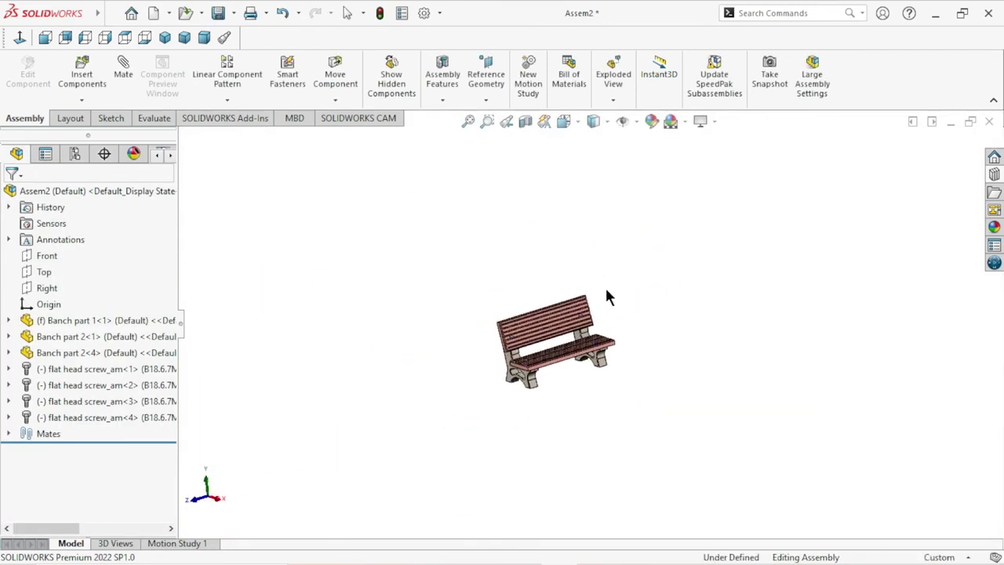
{"action": "scroll", "coordinate": [536, 349], "scroll_direction": "down", "scroll_amount": 3}
{"action": "scroll", "coordinate": [531, 322], "scroll_direction": "down", "scroll_amount": 3}
{"action": "scroll", "coordinate": [517, 291], "scroll_direction": "down", "scroll_amount": 2}
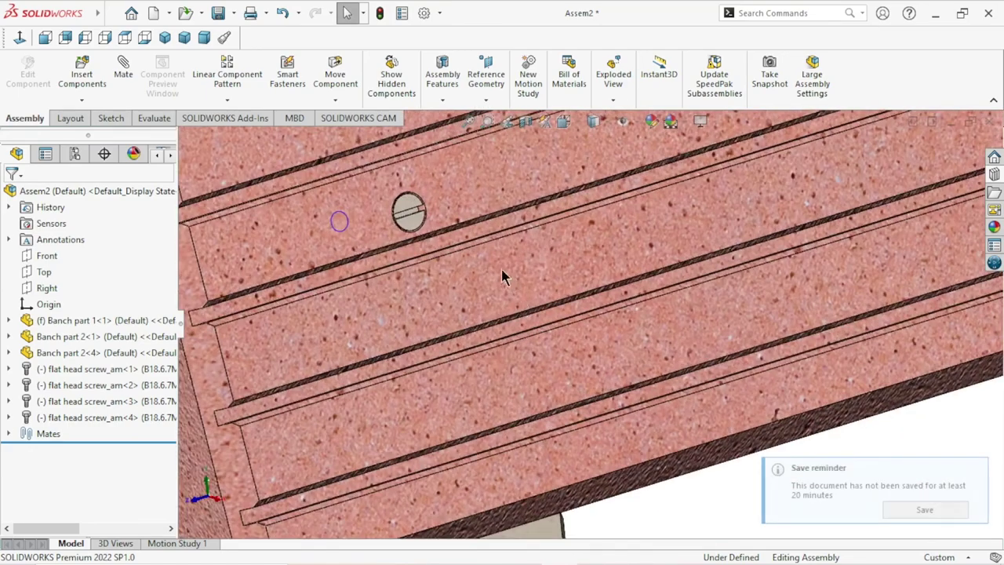
{"action": "scroll", "coordinate": [439, 243], "scroll_direction": "down", "scroll_amount": 2}
{"action": "left_click", "coordinate": [375, 182]}
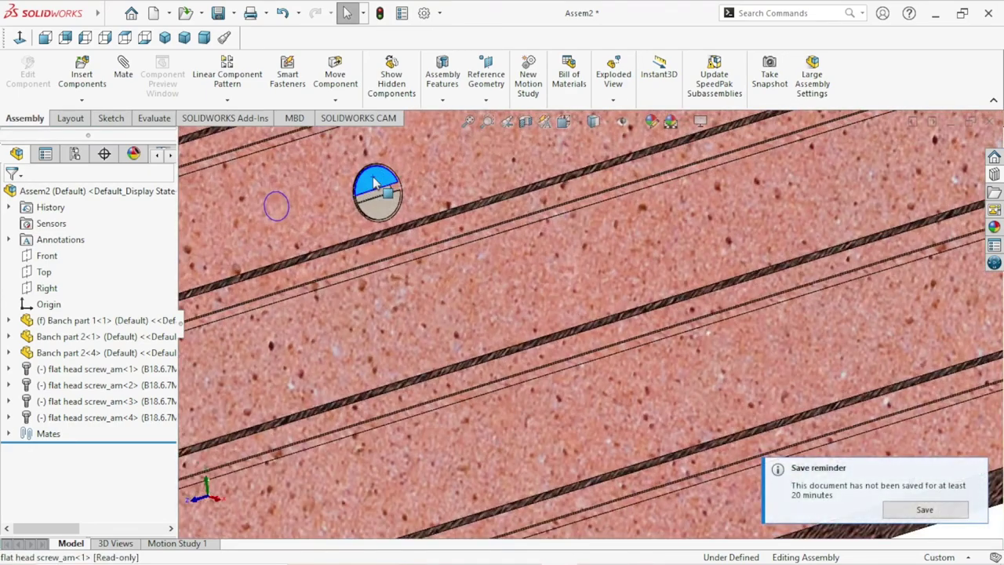
{"action": "right_click", "coordinate": [375, 182]}
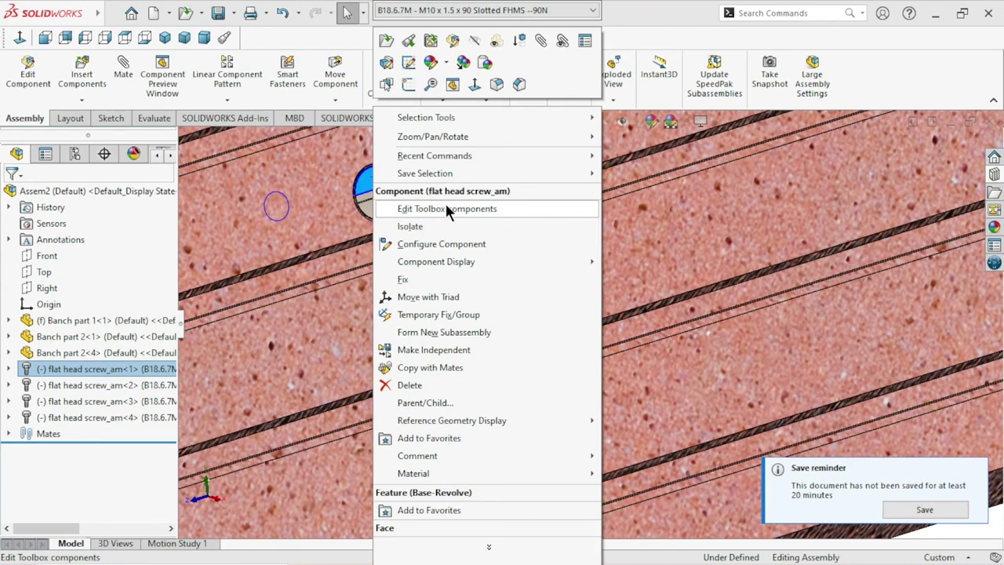
{"action": "left_click", "coordinate": [445, 206]}
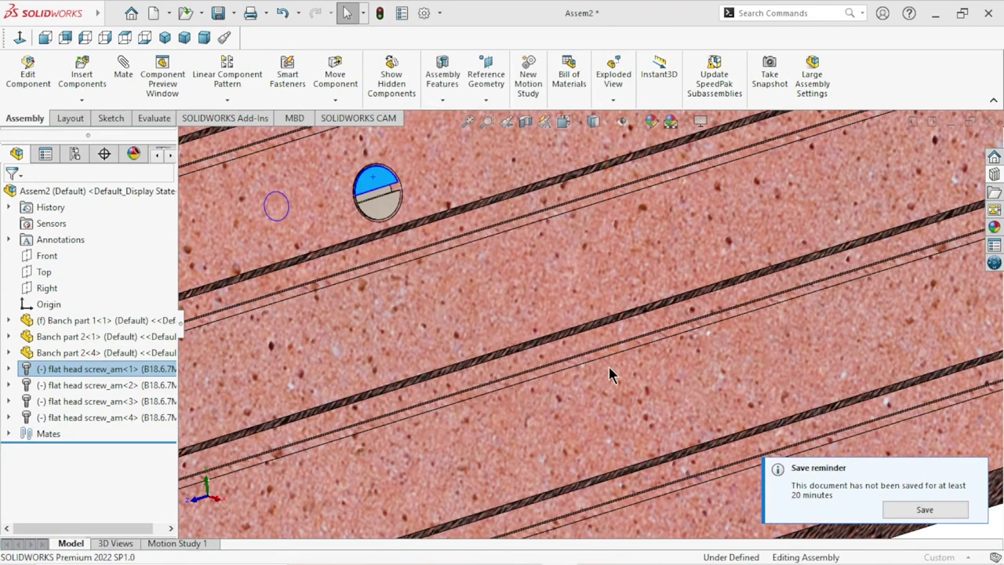
- Set the M10 × 90 screw's Thread Display to Cosmetic and accept the configuration
{"action": "left_click", "coordinate": [948, 464]}
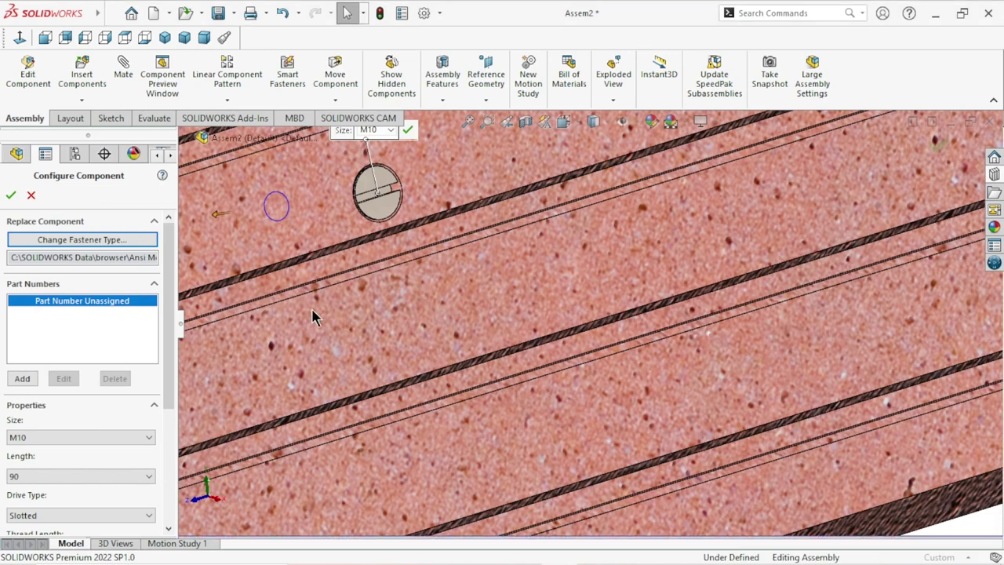
{"action": "left_click_drag", "start_coordinate": [166, 322], "coordinate": [167, 454]}
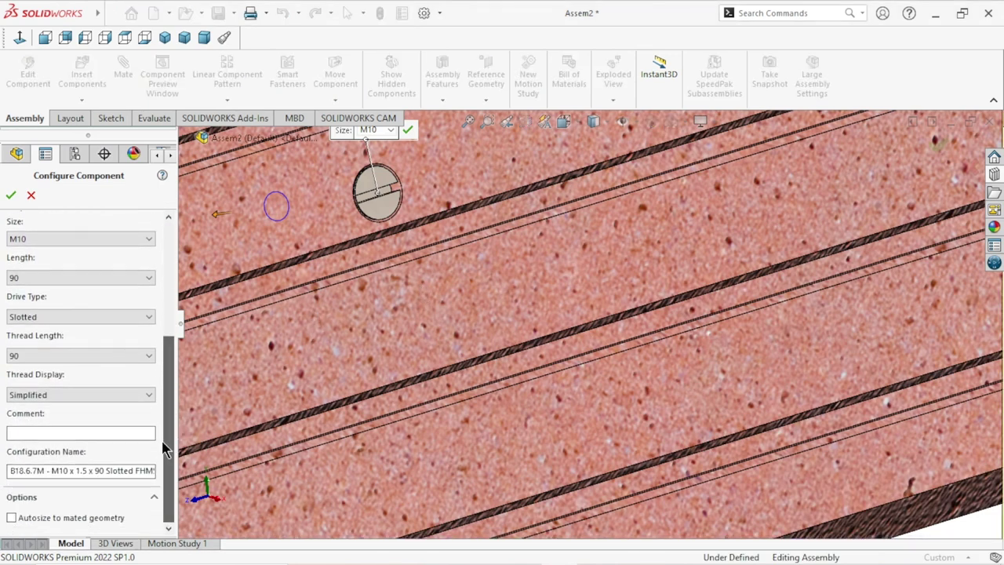
{"action": "left_click", "coordinate": [144, 397]}
{"action": "left_click", "coordinate": [75, 417]}
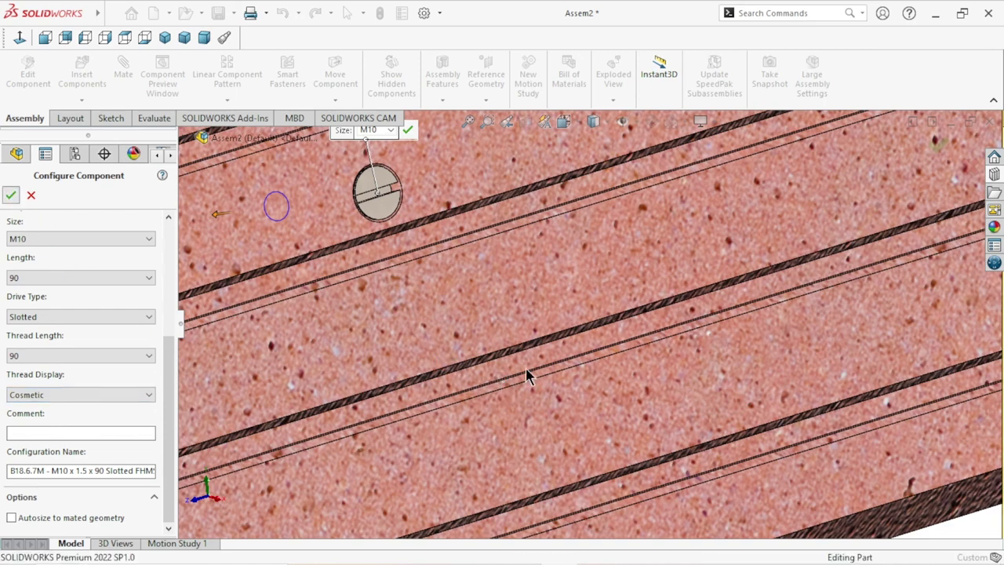
{"action": "key", "text": "Return"}
{"action": "scroll", "coordinate": [576, 375], "scroll_direction": "up", "scroll_amount": 8}
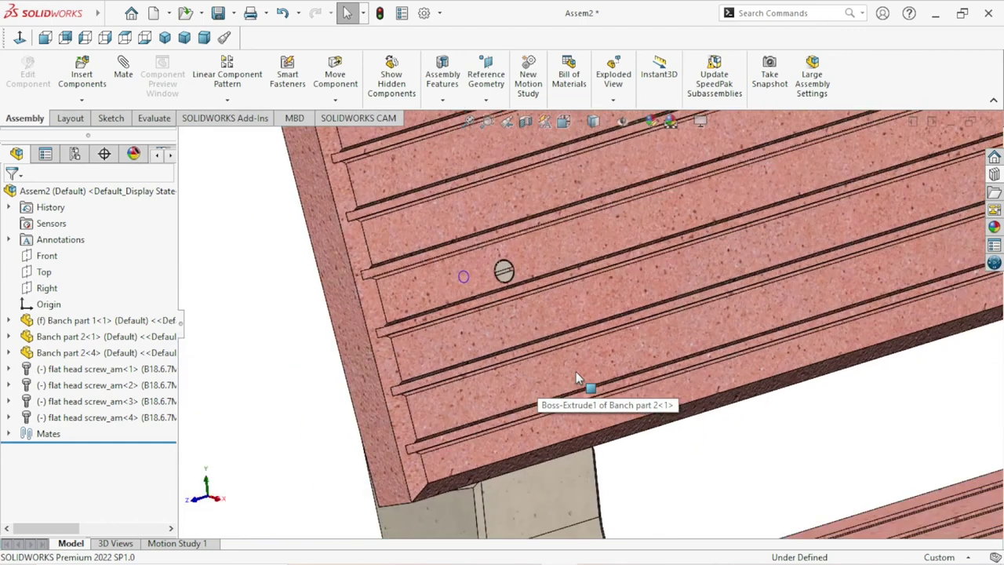
{"action": "middle_click_drag", "start_coordinate": [575, 376], "coordinate": [656, 416]}
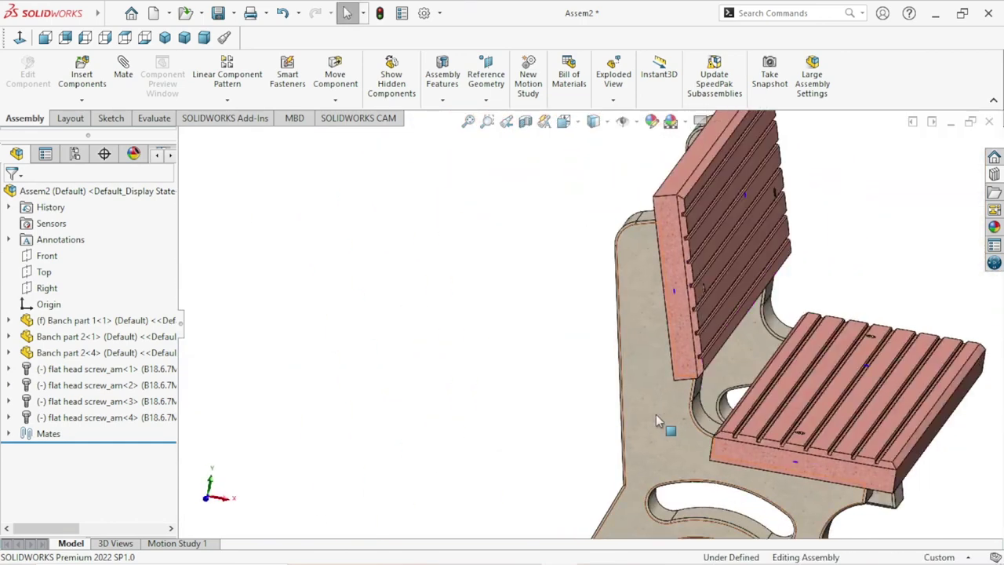
{"action": "left_click", "coordinate": [658, 418]}
{"action": "left_click", "coordinate": [806, 340]}
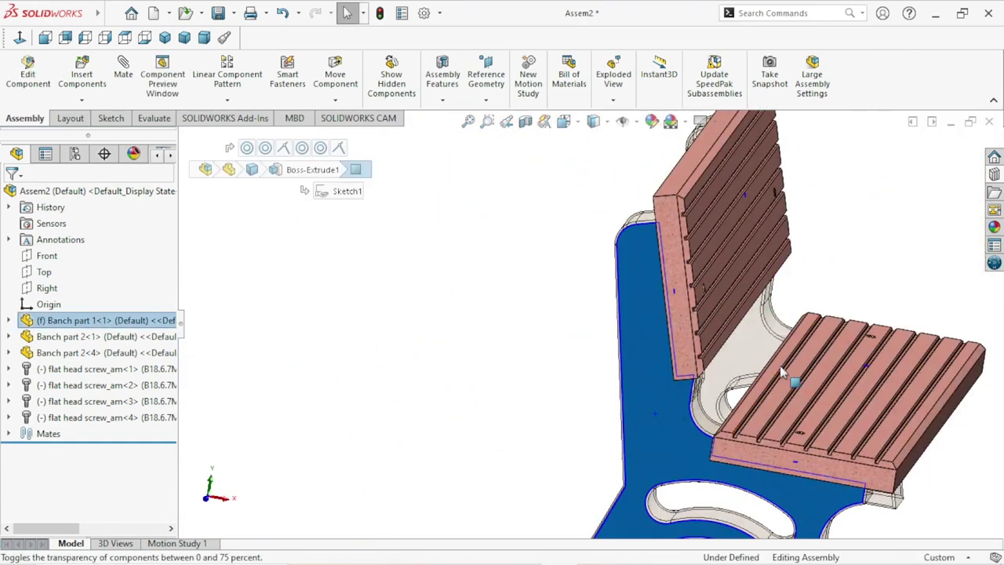
{"action": "left_click", "coordinate": [530, 382]}
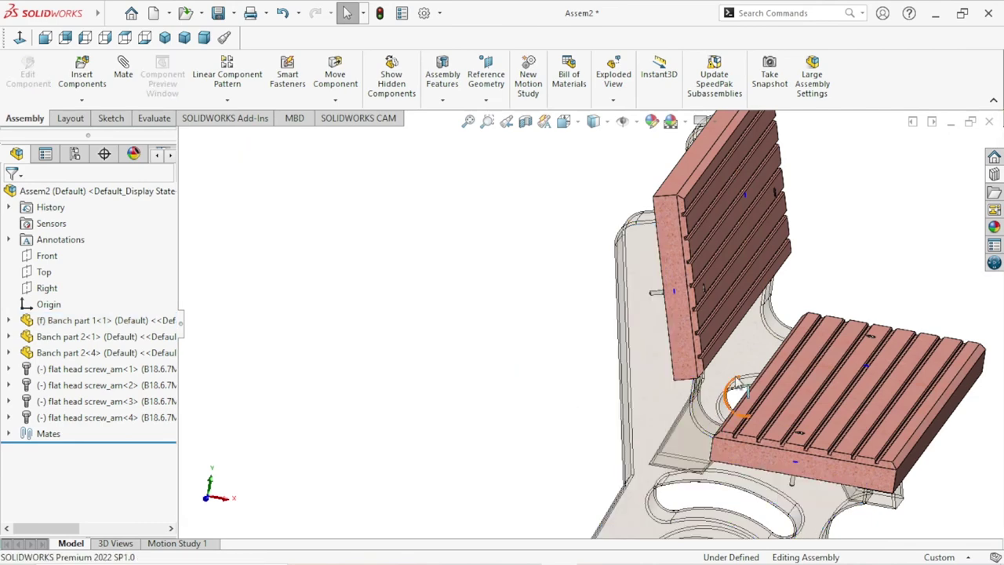
{"action": "scroll", "coordinate": [702, 346], "scroll_direction": "down", "scroll_amount": 3}
{"action": "scroll", "coordinate": [703, 344], "scroll_direction": "down", "scroll_amount": 3}
{"action": "left_click", "coordinate": [583, 300]}
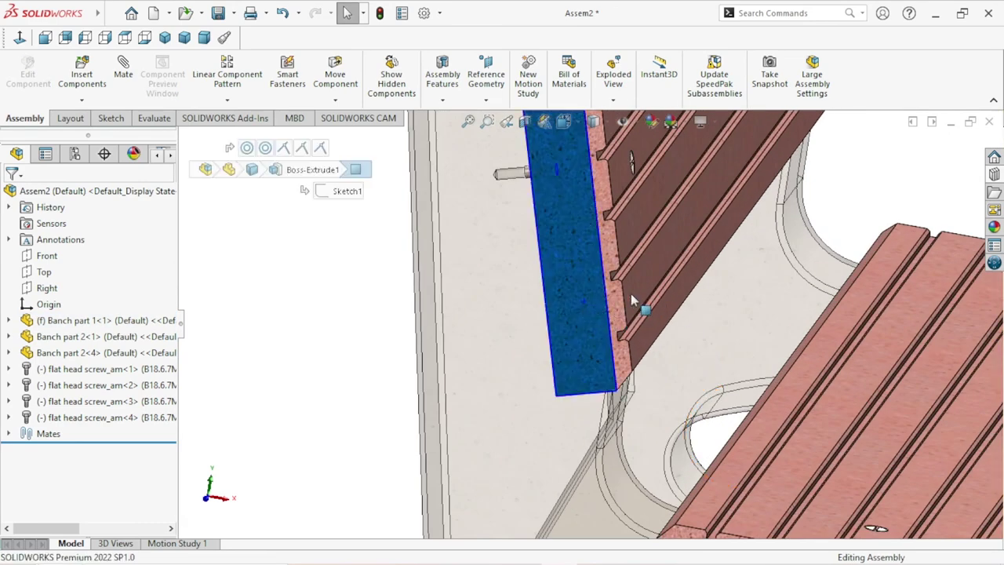
{"action": "left_click", "coordinate": [739, 220]}
{"action": "scroll", "coordinate": [594, 347], "scroll_direction": "up", "scroll_amount": 3}
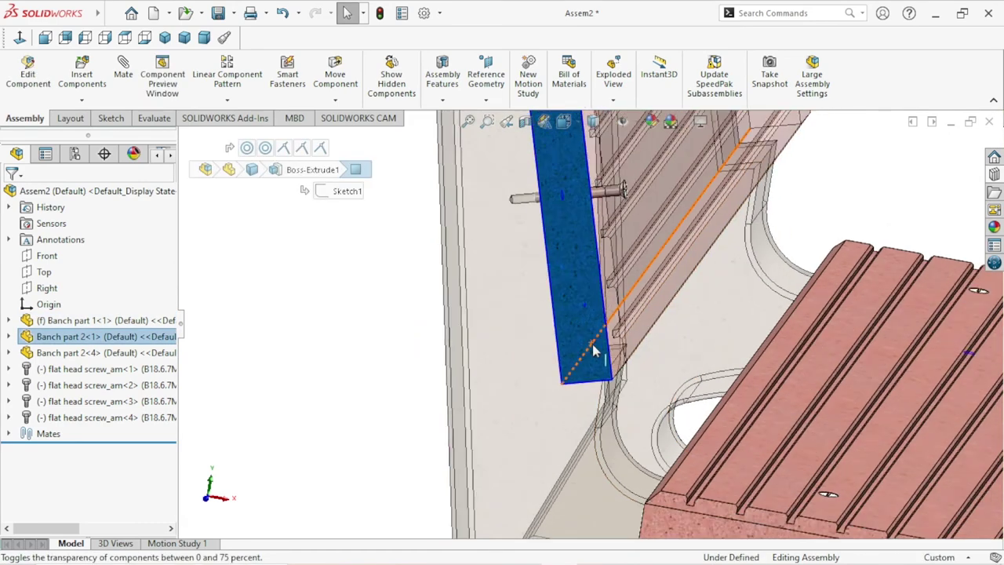
{"action": "scroll", "coordinate": [600, 351], "scroll_direction": "up", "scroll_amount": 2}
{"action": "mouse_move", "coordinate": [602, 352]}
{"action": "middle_mouse_down"}
{"action": "mouse_move", "coordinate": [601, 306]}
{"action": "mouse_move", "coordinate": [607, 331]}
{"action": "middle_mouse_up"}
{"action": "scroll", "coordinate": [619, 298], "scroll_direction": "up", "scroll_amount": 2}
{"action": "scroll", "coordinate": [641, 259], "scroll_direction": "down", "scroll_amount": 3}
{"action": "scroll", "coordinate": [620, 270], "scroll_direction": "down", "scroll_amount": 2}
{"action": "scroll", "coordinate": [565, 285], "scroll_direction": "down", "scroll_amount": 2}
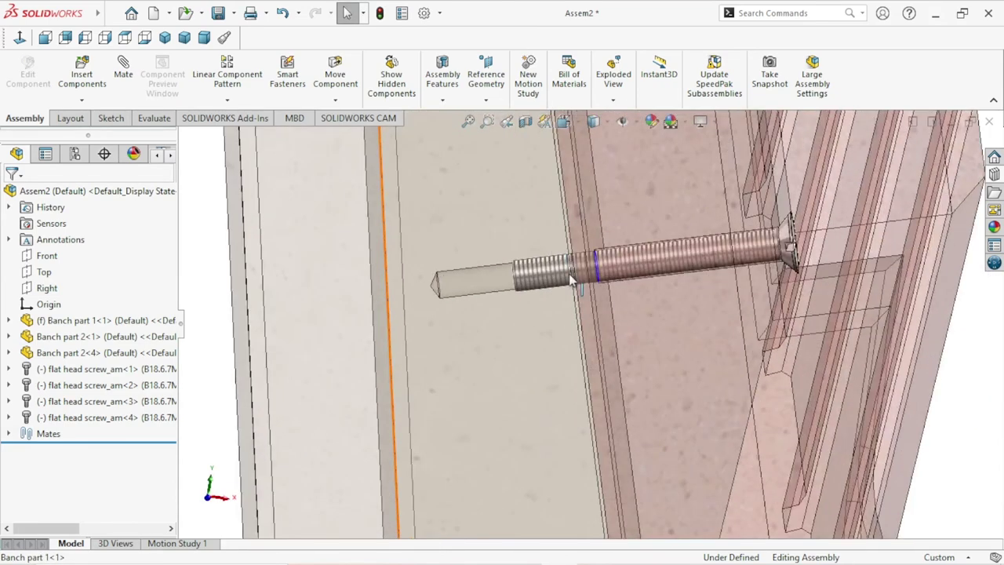
{"action": "scroll", "coordinate": [564, 285], "scroll_direction": "down", "scroll_amount": 2}
{"action": "scroll", "coordinate": [556, 287], "scroll_direction": "down", "scroll_amount": 2}
{"action": "scroll", "coordinate": [556, 287], "scroll_direction": "up", "scroll_amount": 2}
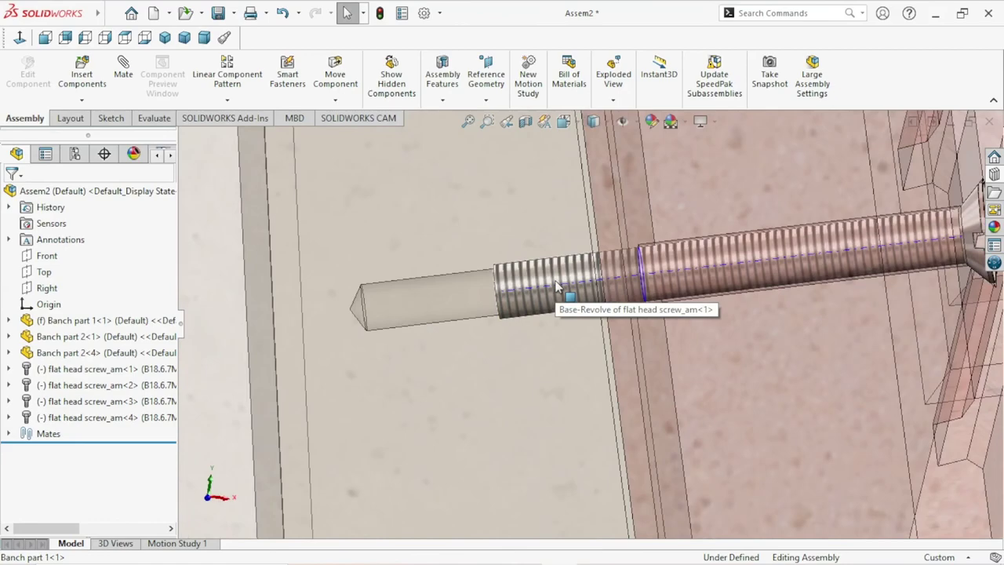
{"action": "scroll", "coordinate": [561, 302], "scroll_direction": "up", "scroll_amount": 2}
{"action": "scroll", "coordinate": [593, 332], "scroll_direction": "up", "scroll_amount": 2}
{"action": "scroll", "coordinate": [651, 343], "scroll_direction": "up", "scroll_amount": 2}
{"action": "scroll", "coordinate": [656, 344], "scroll_direction": "up", "scroll_amount": 3}
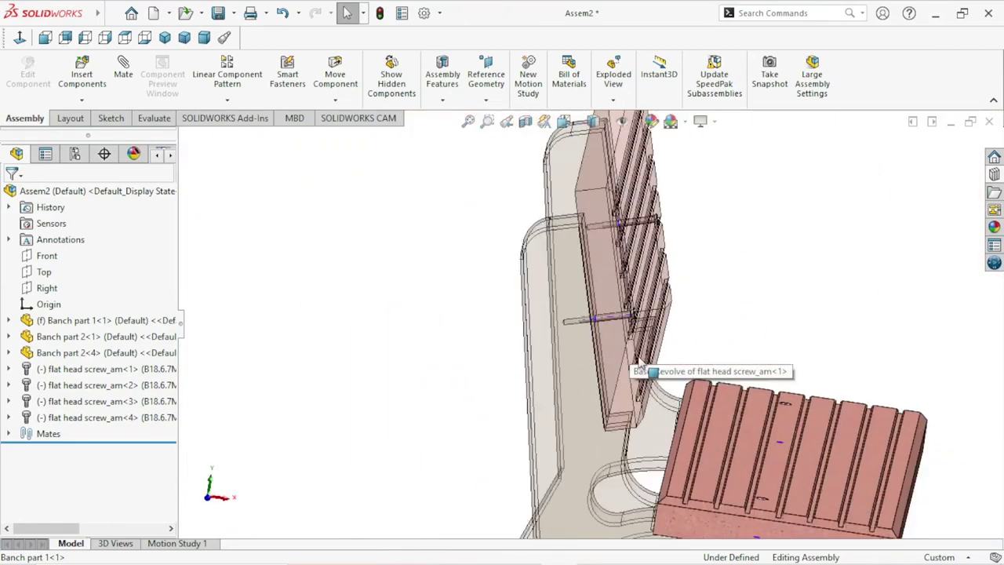
{"action": "mouse_move", "coordinate": [656, 343]}
{"action": "middle_mouse_down"}
{"action": "mouse_move", "coordinate": [661, 379]}
{"action": "mouse_move", "coordinate": [636, 399]}
{"action": "mouse_move", "coordinate": [652, 385]}
{"action": "middle_mouse_up"}
{"action": "scroll", "coordinate": [659, 361], "scroll_direction": "up", "scroll_amount": 2}
{"action": "scroll", "coordinate": [645, 397], "scroll_direction": "up", "scroll_amount": 2}
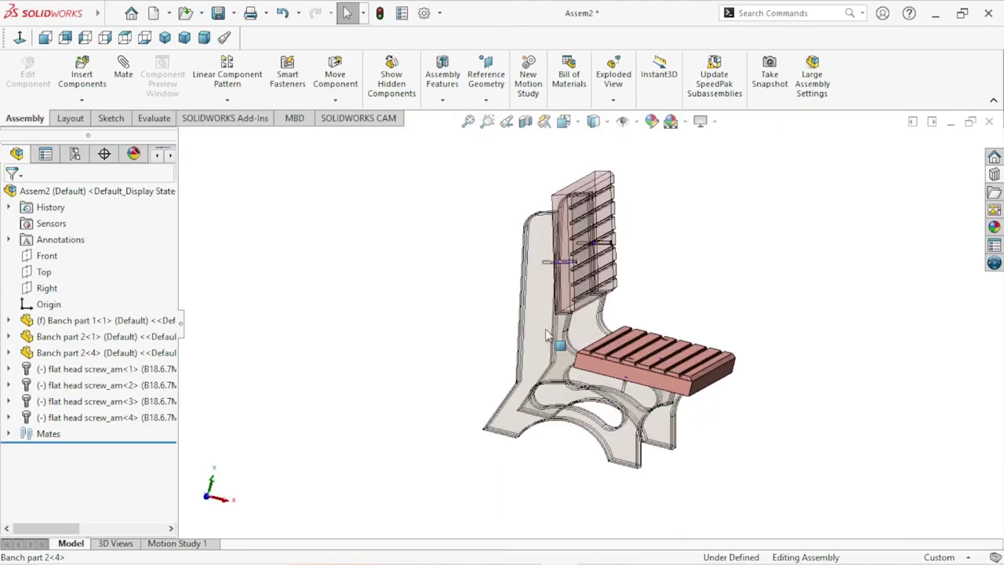
{"action": "scroll", "coordinate": [627, 239], "scroll_direction": "down", "scroll_amount": 3}
{"action": "scroll", "coordinate": [589, 261], "scroll_direction": "down", "scroll_amount": 2}
{"action": "scroll", "coordinate": [586, 263], "scroll_direction": "down", "scroll_amount": 2}
{"action": "scroll", "coordinate": [586, 263], "scroll_direction": "up", "scroll_amount": 5}
{"action": "scroll", "coordinate": [683, 320], "scroll_direction": "up", "scroll_amount": 2}
{"action": "left_click", "coordinate": [555, 371]}
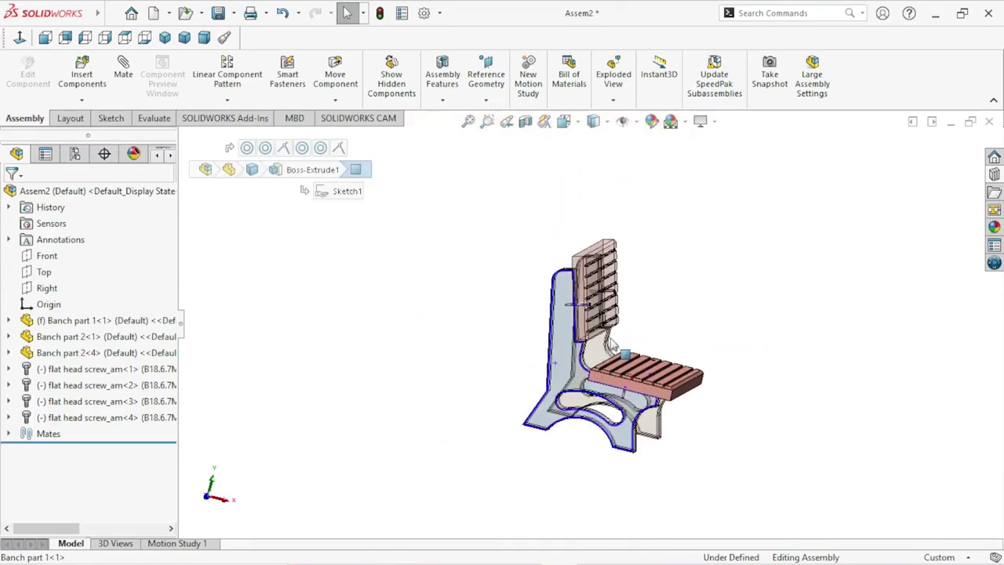
{"action": "left_click", "coordinate": [707, 278]}
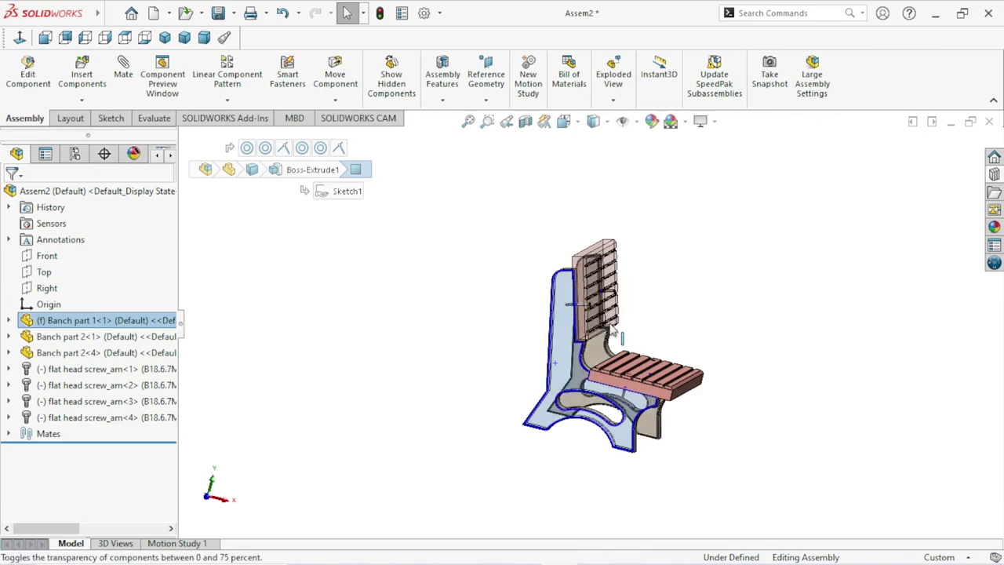
{"action": "scroll", "coordinate": [603, 307], "scroll_direction": "down", "scroll_amount": 2}
{"action": "left_click", "coordinate": [574, 171]}
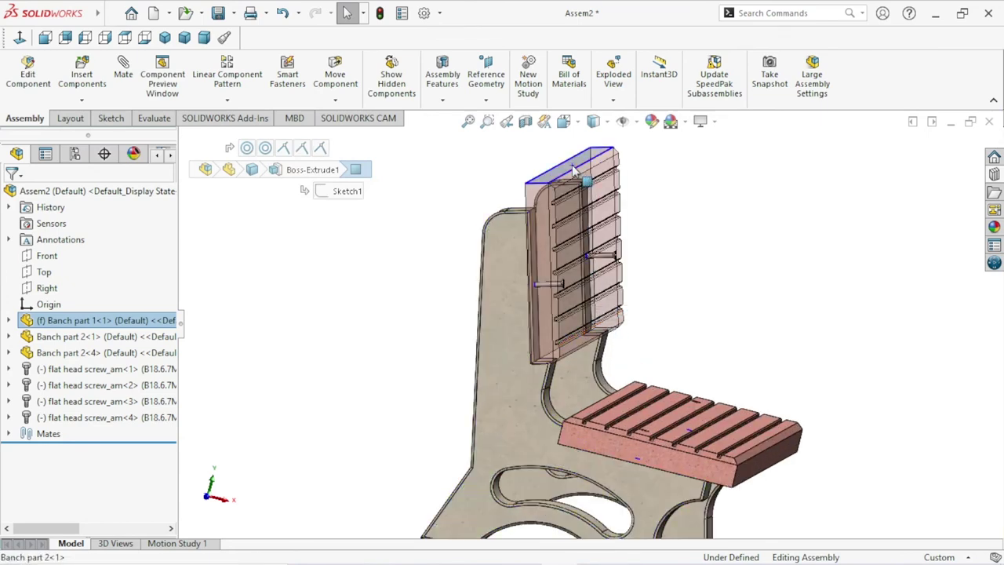
{"action": "left_click", "coordinate": [723, 83]}
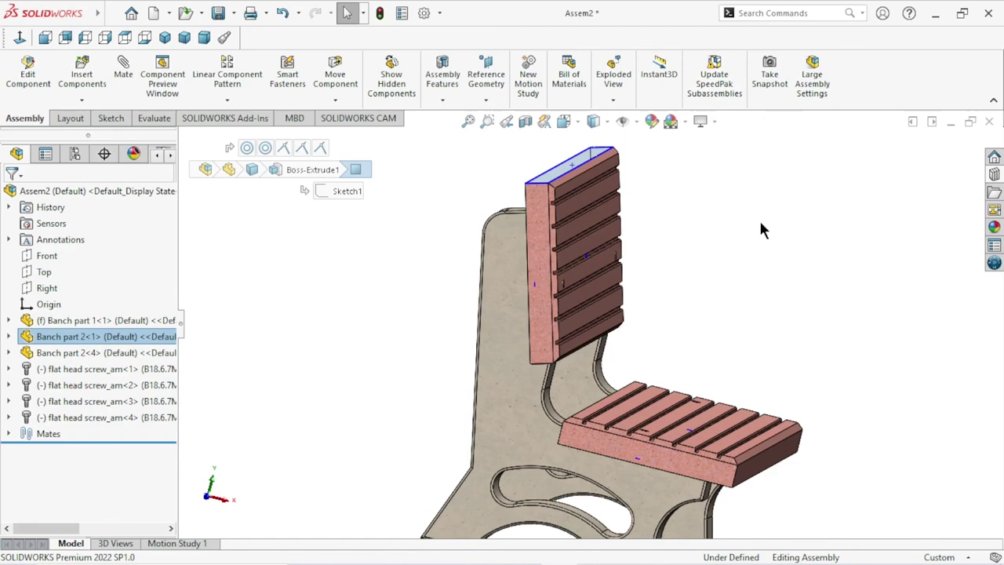
{"action": "scroll", "coordinate": [765, 313], "scroll_direction": "up", "scroll_amount": 5}
{"action": "middle_click_drag", "start_coordinate": [728, 391], "coordinate": [689, 412]}
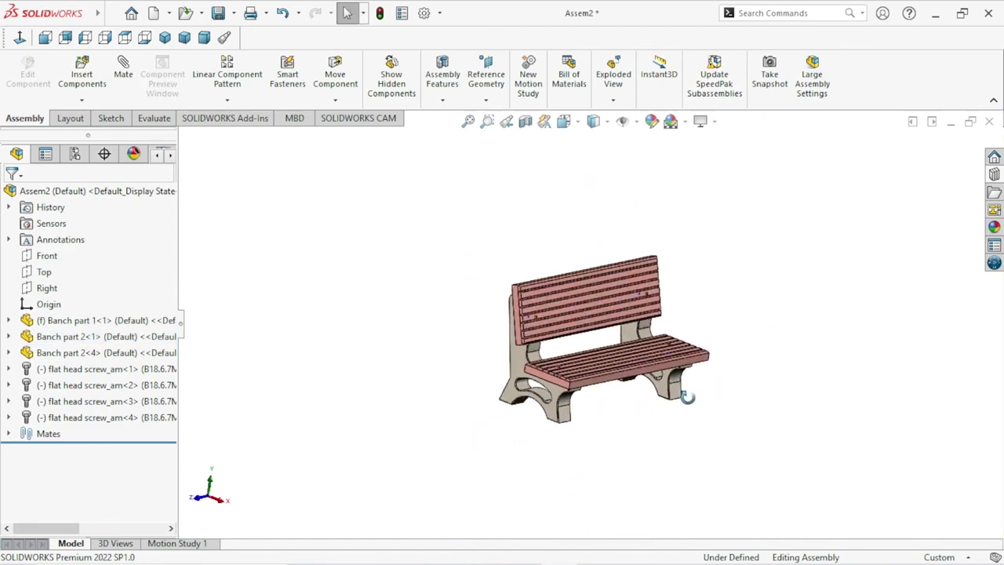
- Enable Shadows In Shaded Mode so the bench casts a shadow
{"action": "scroll", "coordinate": [681, 316], "scroll_direction": "down", "scroll_amount": 3}
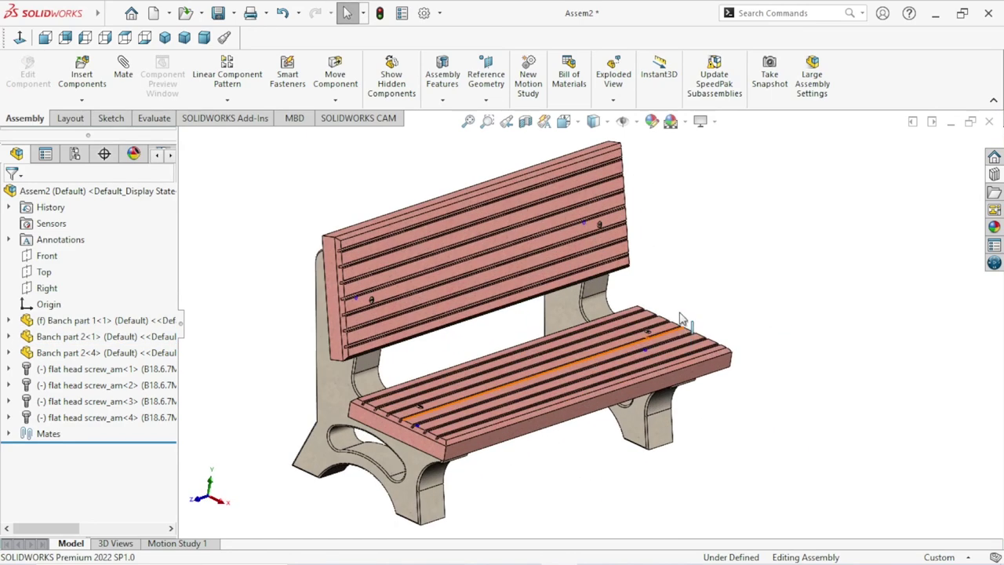
{"action": "left_click", "coordinate": [712, 121]}
{"action": "left_click", "coordinate": [720, 154]}
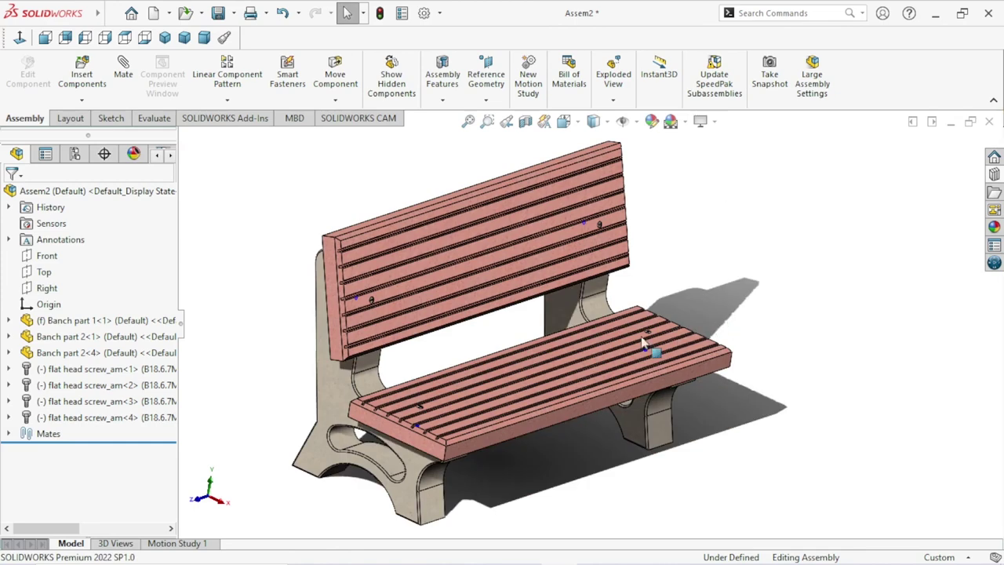
{"action": "scroll", "coordinate": [651, 346], "scroll_direction": "up", "scroll_amount": 5}
{"action": "scroll", "coordinate": [559, 360], "scroll_direction": "down", "scroll_amount": 5}
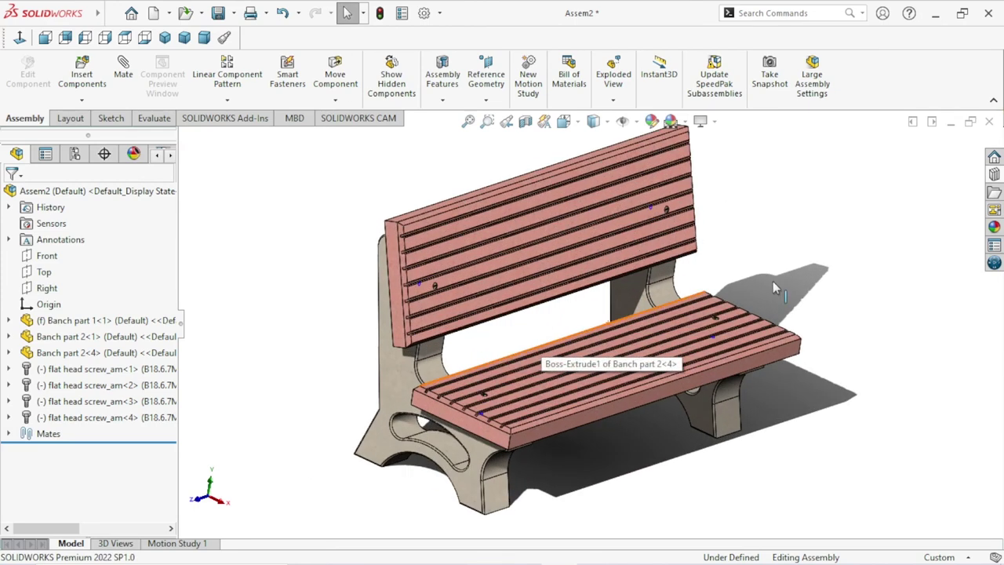
- Switch the bench to Isometric view and bring up the Apply Scene list
{"action": "left_click", "coordinate": [171, 37]}
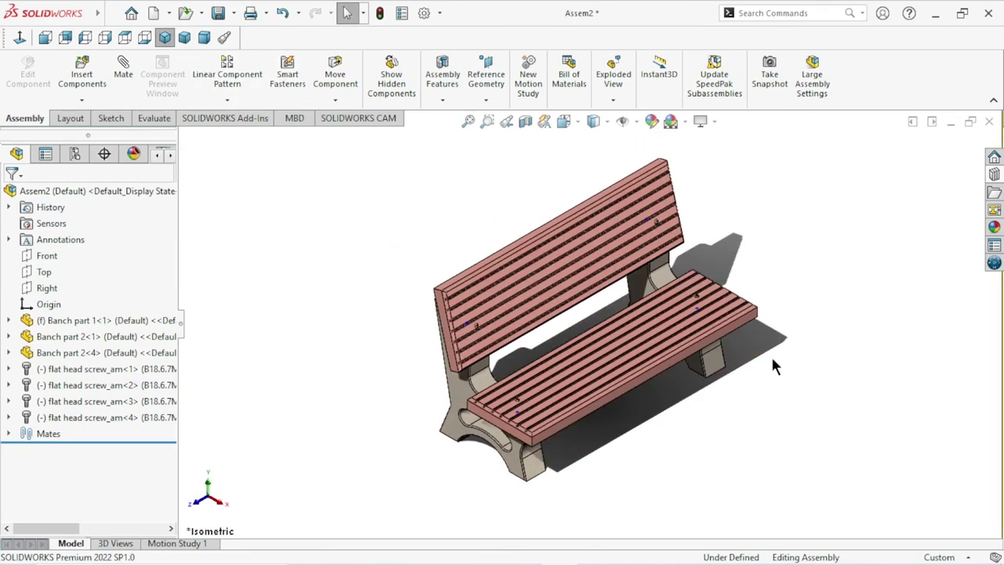
{"action": "scroll", "coordinate": [800, 302], "scroll_direction": "up", "scroll_amount": 2}
{"action": "scroll", "coordinate": [743, 291], "scroll_direction": "down", "scroll_amount": 2}
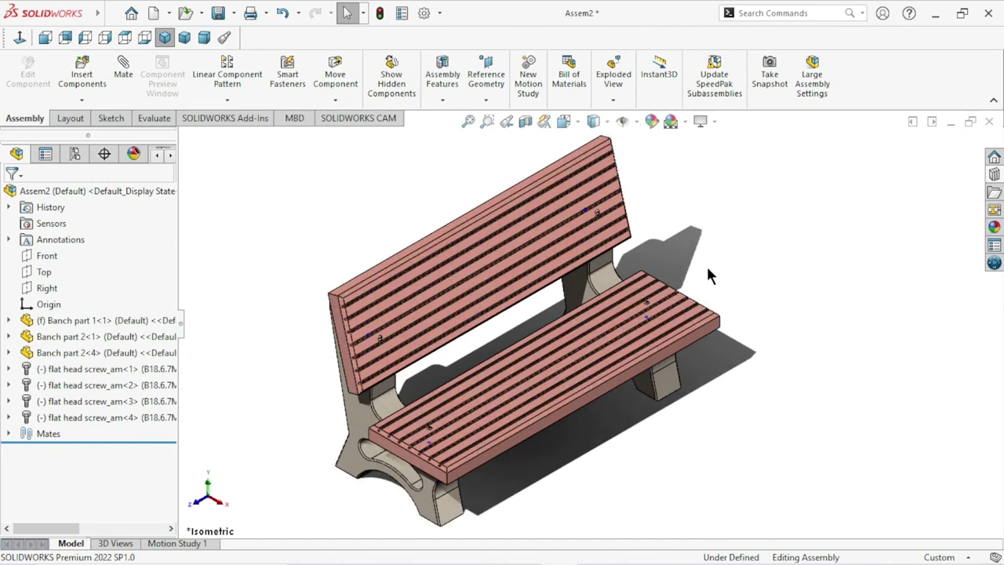
{"action": "left_click", "coordinate": [685, 123]}
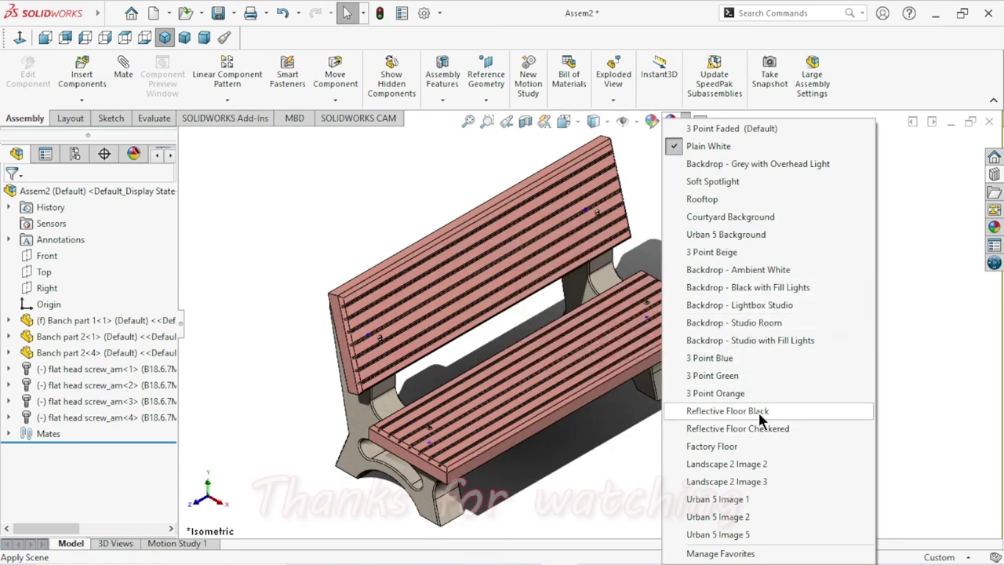
- Apply the Reflective Floor Black scene, collapse the FeatureManager tree, and orbit to a three-quarter view
{"action": "left_click", "coordinate": [759, 411]}
{"action": "middle_click_drag", "start_coordinate": [698, 426], "coordinate": [773, 412]}
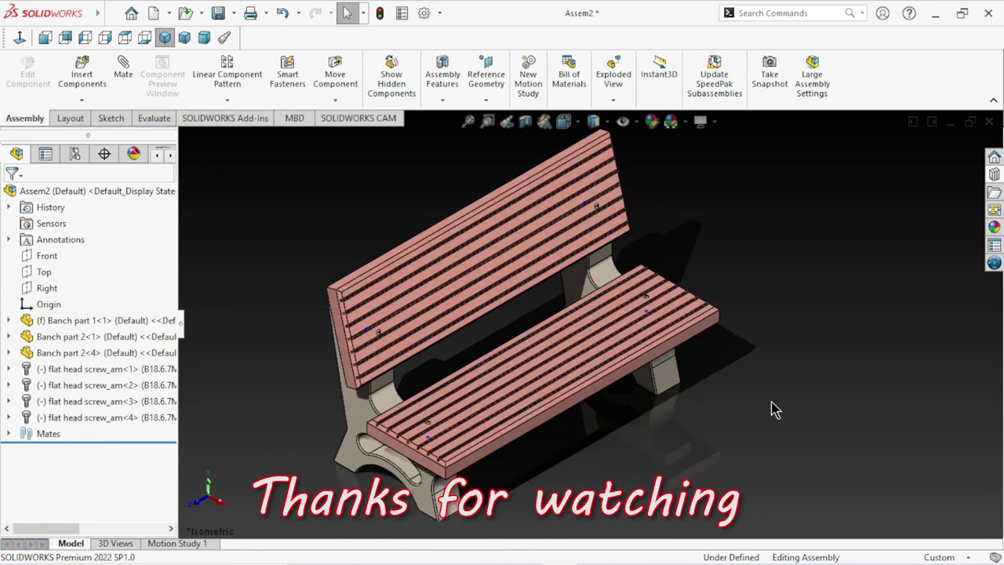
{"action": "left_click", "coordinate": [181, 324]}
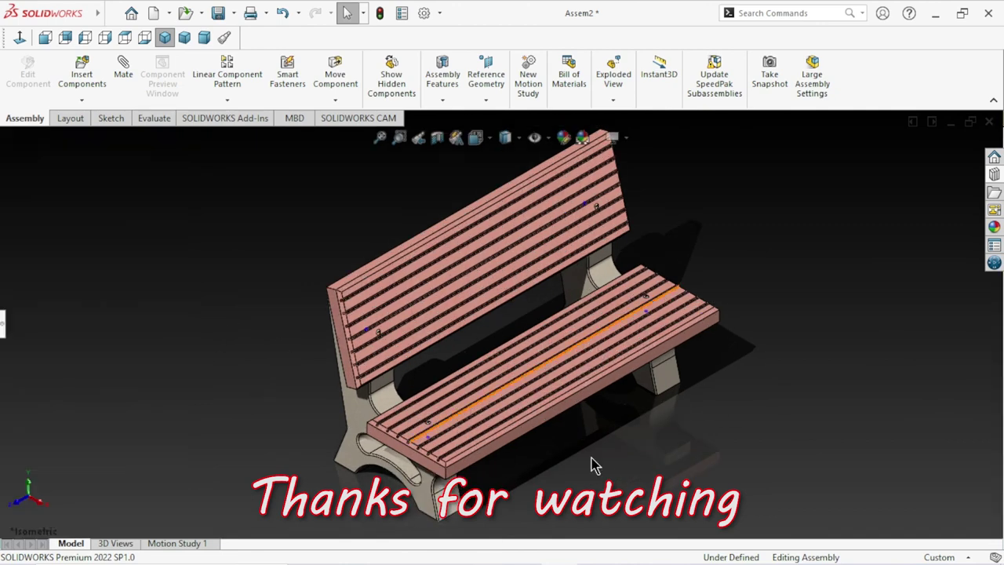
{"action": "mouse_move", "coordinate": [688, 316]}
{"action": "middle_mouse_down"}
{"action": "mouse_move", "coordinate": [680, 378]}
{"action": "mouse_move", "coordinate": [649, 319]}
{"action": "middle_mouse_up"}
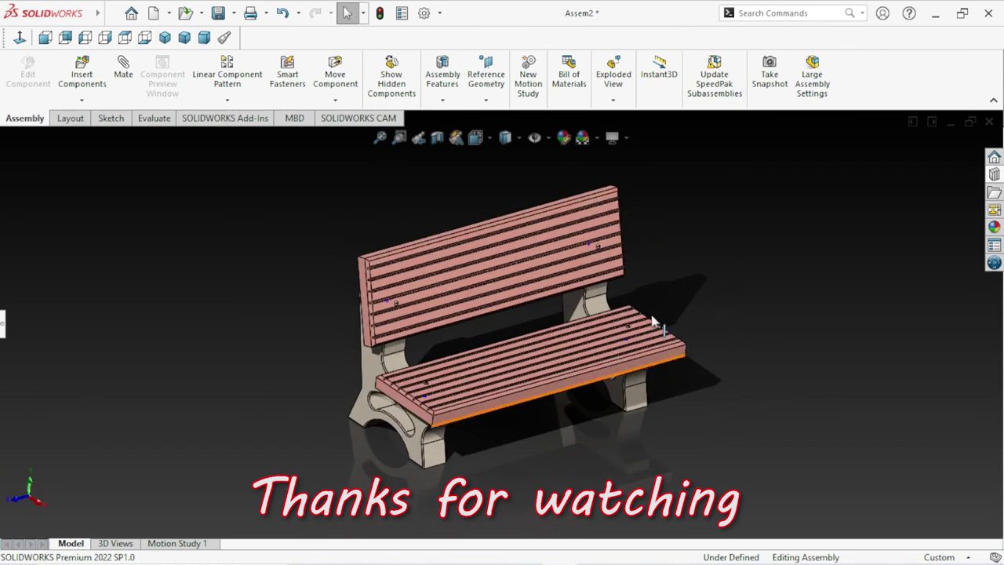
{"action": "scroll", "coordinate": [649, 319], "scroll_direction": "down", "scroll_amount": 2}
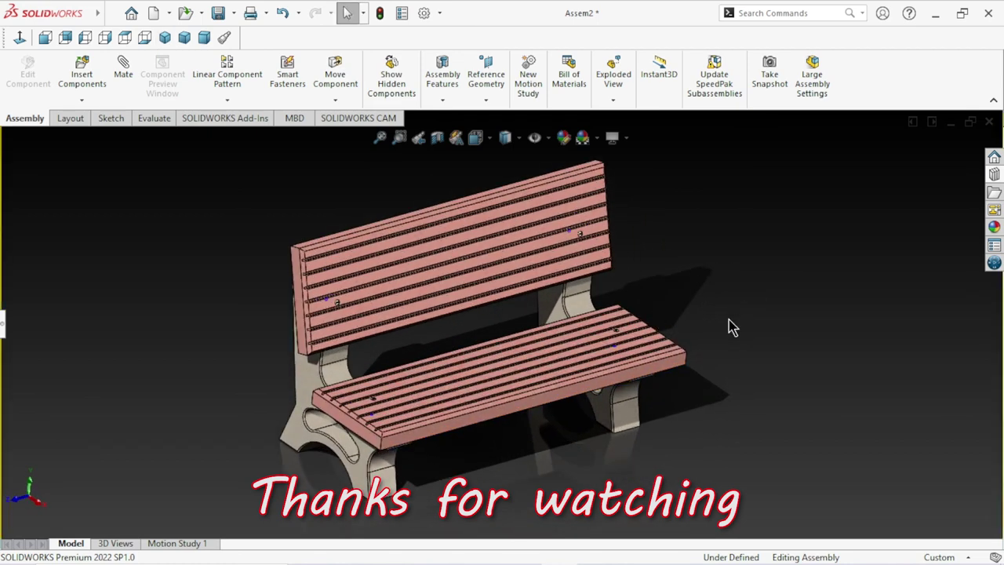